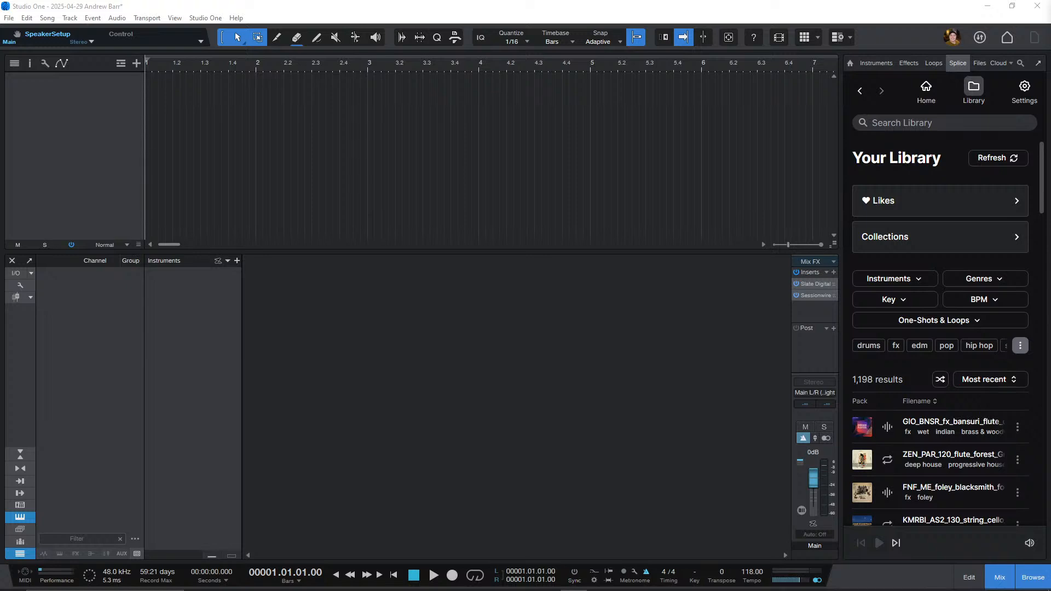
# Step: Search the Splice library for beautiful synth pads
pyautogui.click(944, 123)
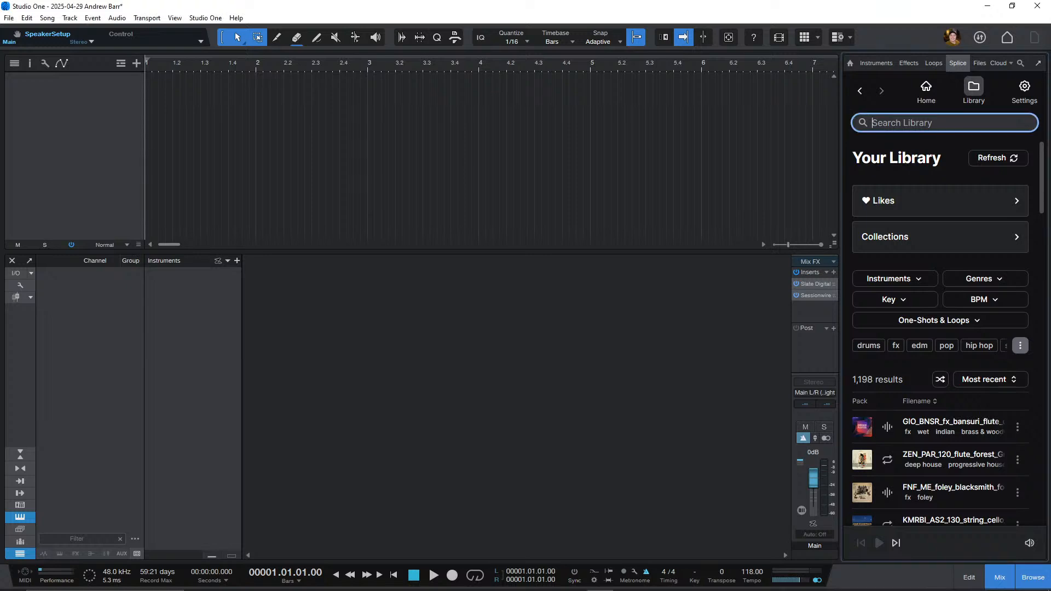
pyautogui.write('beautiful synths pads')
pyautogui.press('Return')
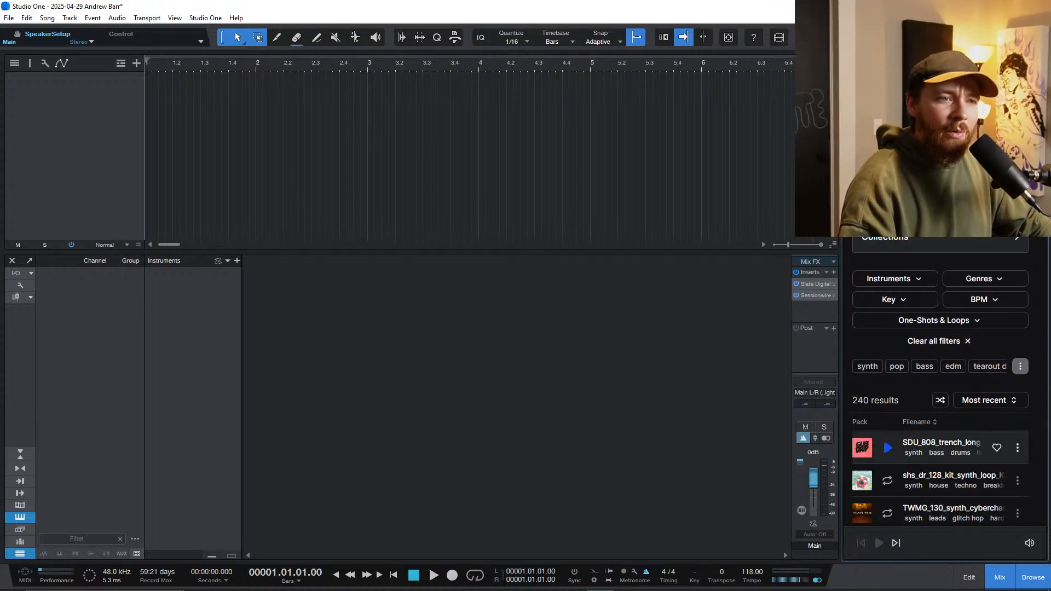
# Step: Preview several synth samples and place CO_CR_118_keys_pad_atmosphere_westbound_Cmaj.wav on a new track at the start of the song
pyautogui.scroll(-1, 913, 453)
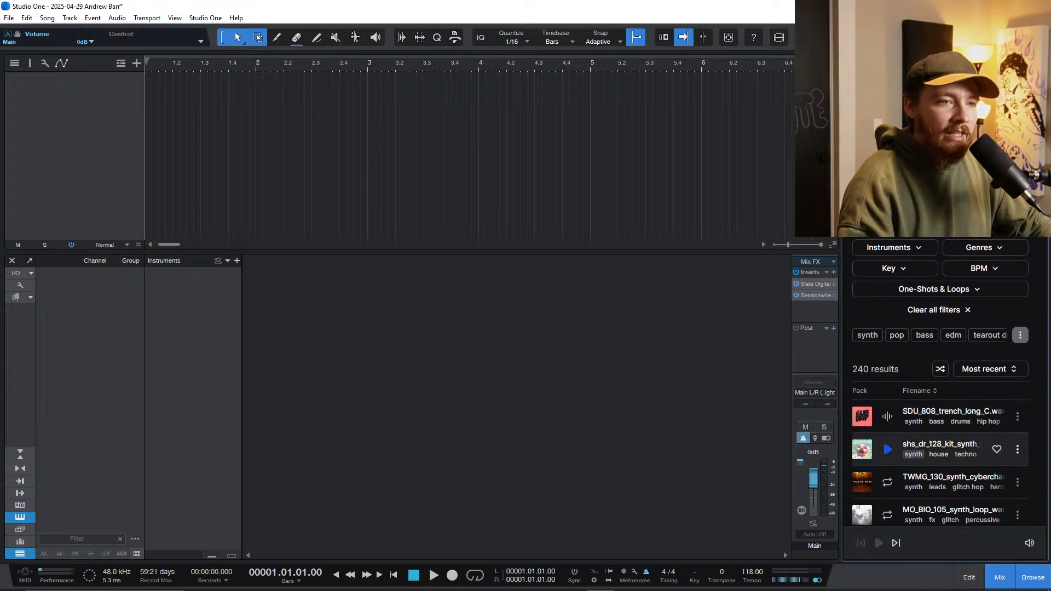
pyautogui.scroll(-2, 887, 449)
pyautogui.click(888, 371)
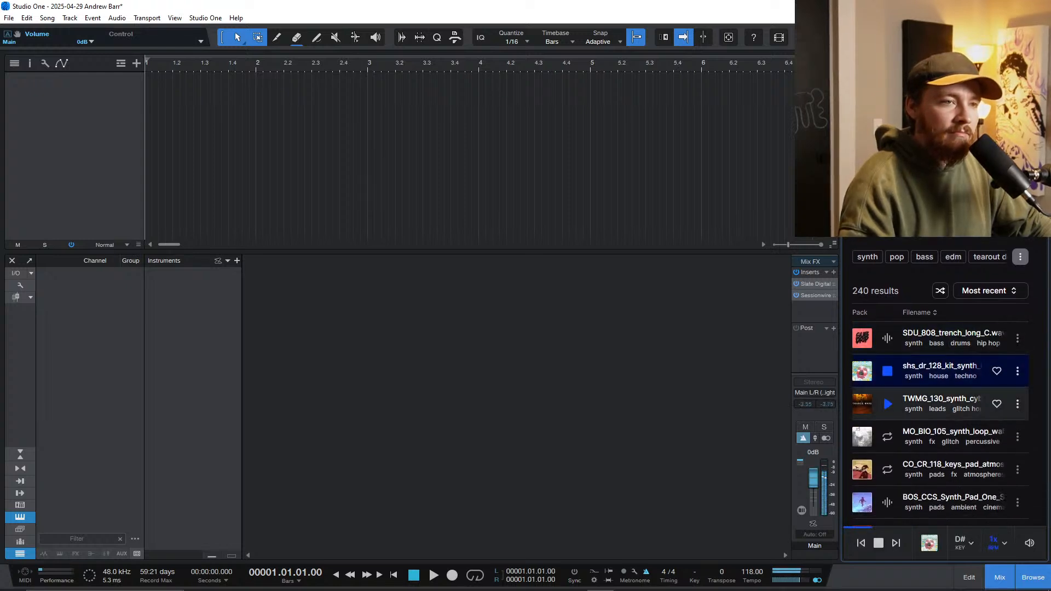
pyautogui.click(887, 404)
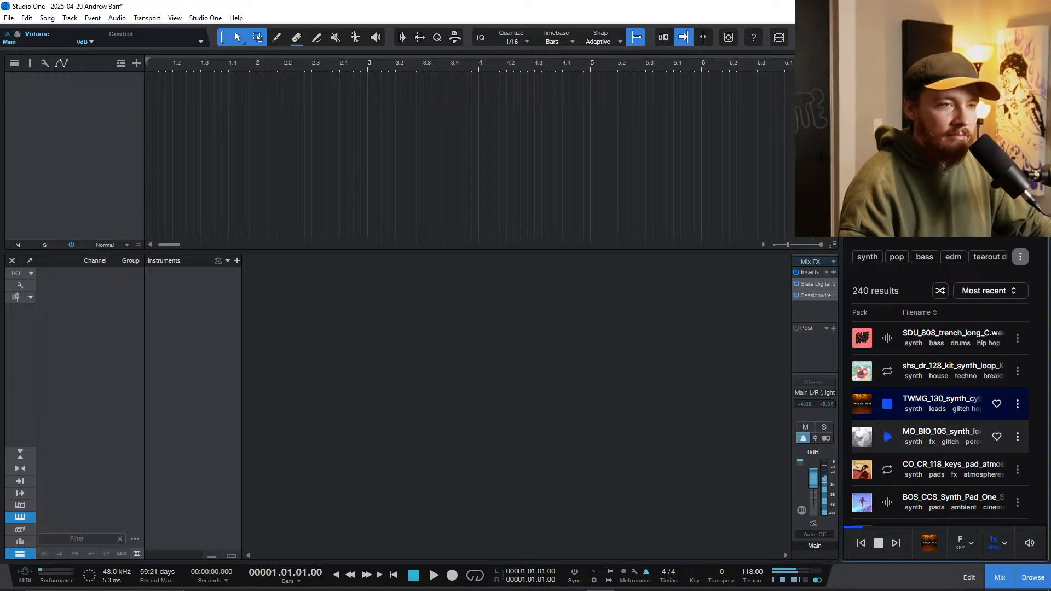
pyautogui.click(887, 437)
pyautogui.scroll(-3, 887, 437)
pyautogui.click(887, 360)
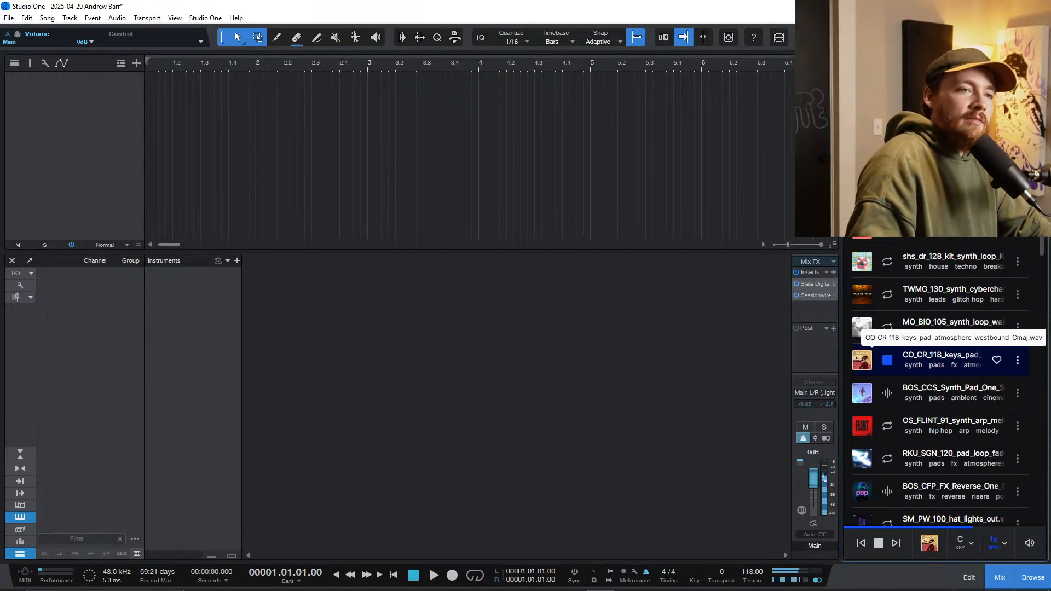
pyautogui.moveTo(862, 360); pyautogui.dragTo(176, 125)
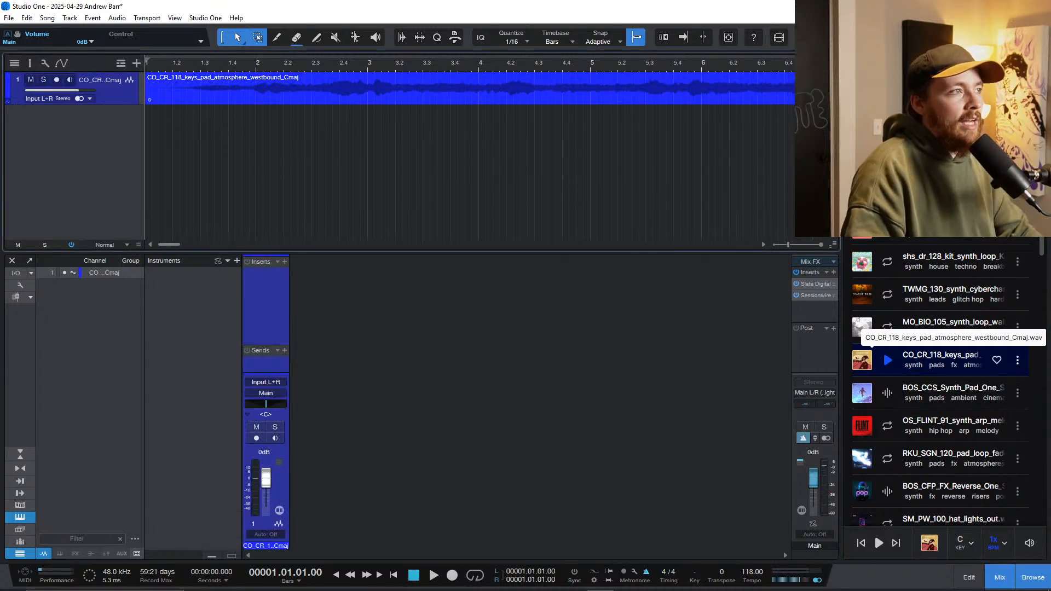
# Step: Examine the tempo, transpose and other settings of the pad audio clip, leaving them unedited
pyautogui.scroll(-5, 272, 158)
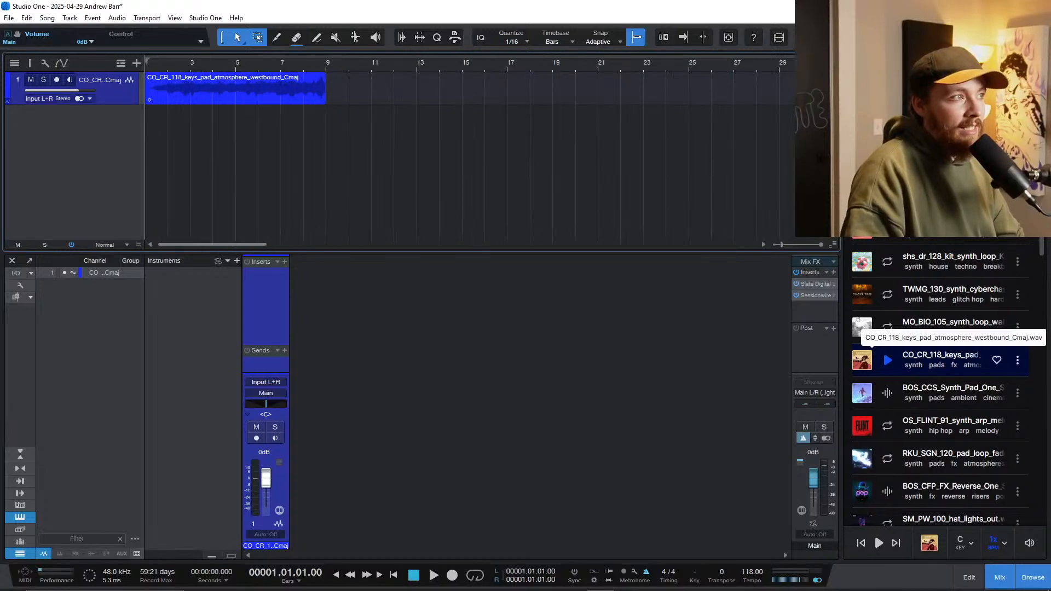
pyautogui.scroll(4, 272, 158)
pyautogui.hscroll(-5, 469, 153)
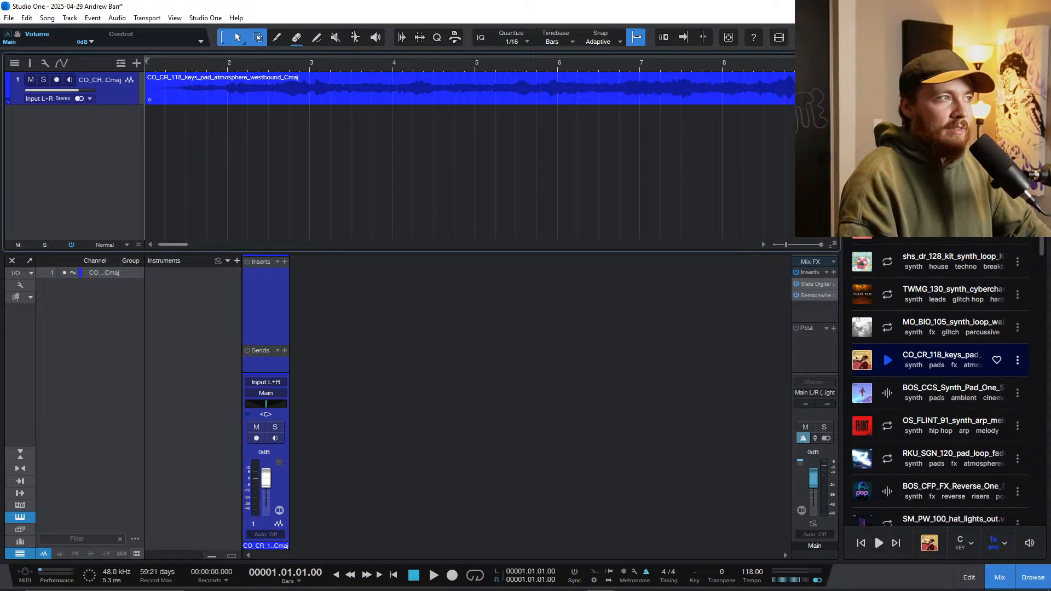
pyautogui.rightClick(300, 98)
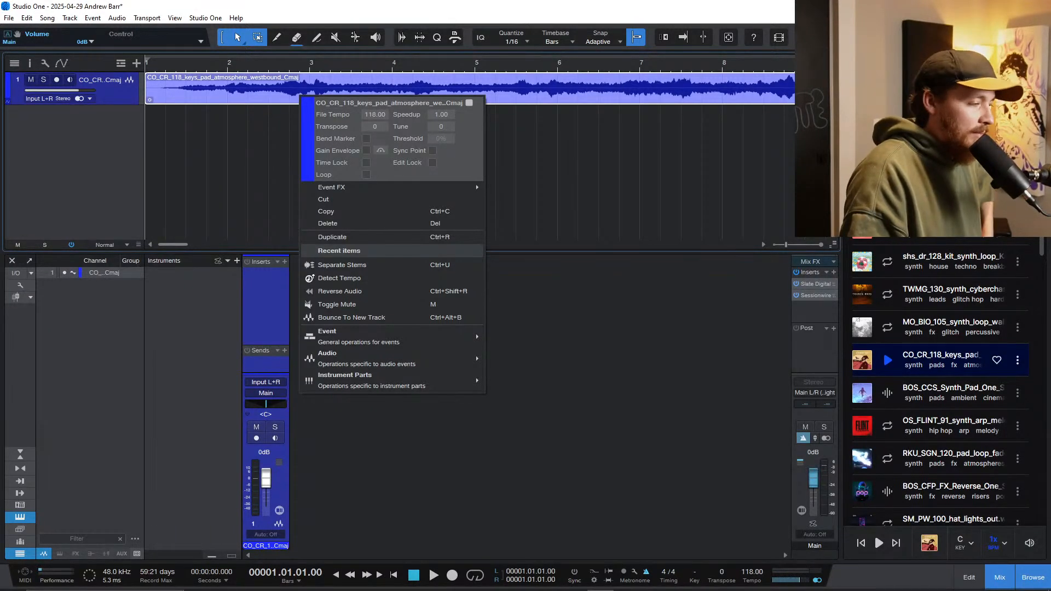
pyautogui.press('Escape')
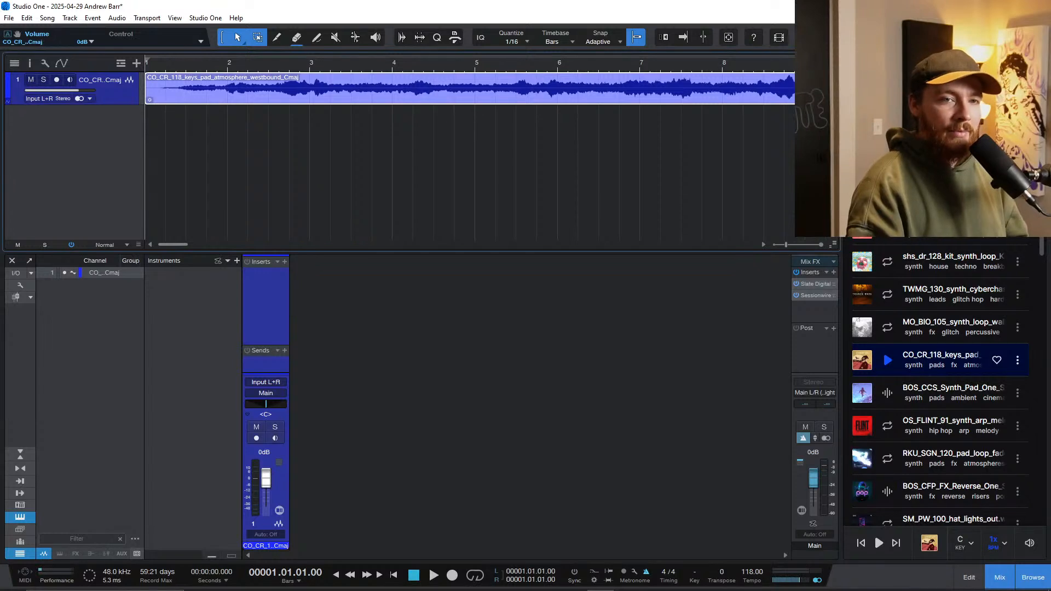
# Step: Enlarge the pad track to Medium height, fit more of the timeline into view, and audition the clip
pyautogui.press('w')
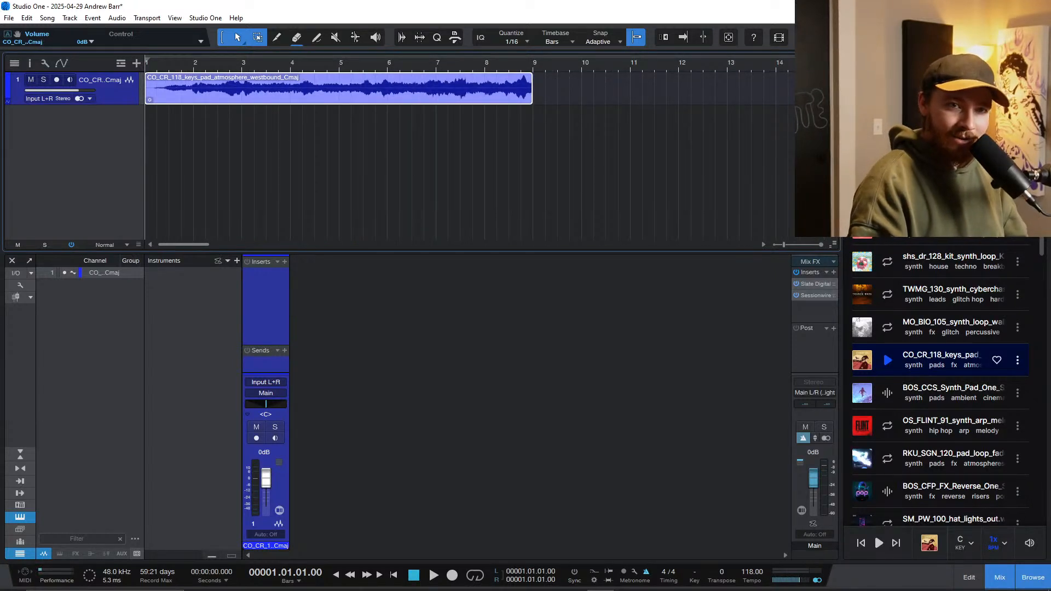
pyautogui.hotkey('shift', 'e')
pyautogui.hotkey('shift', 'e')
pyautogui.hotkey('shift', 'e')
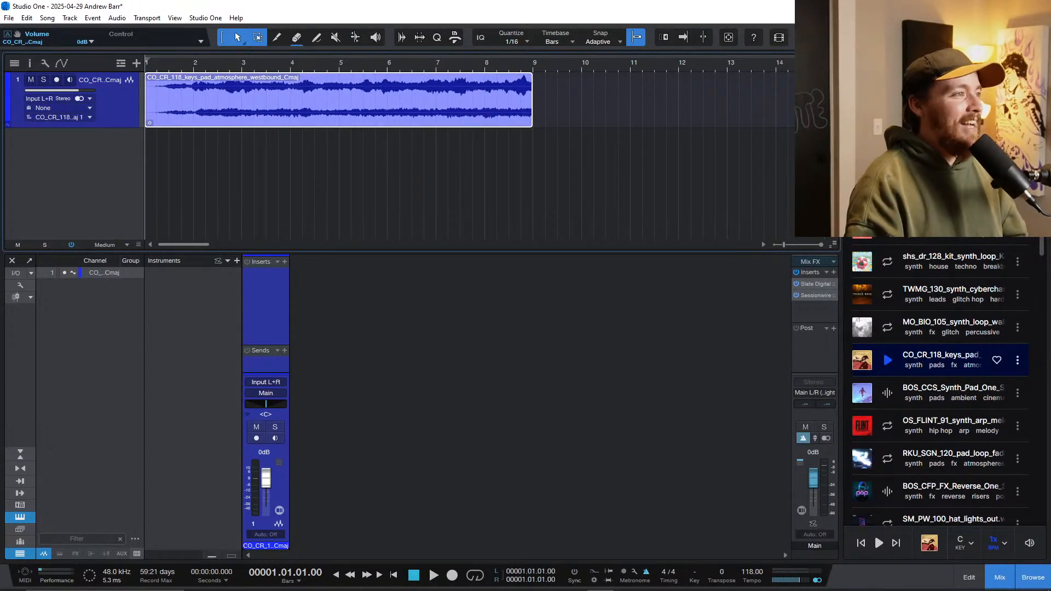
pyautogui.press('f')
pyautogui.press('space')
pyautogui.press('w')
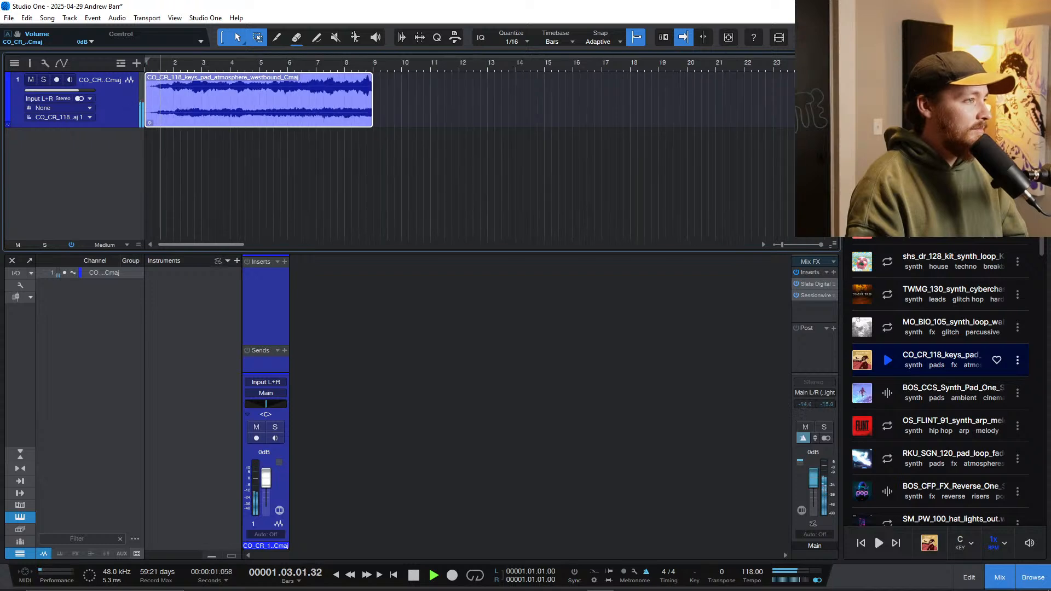
pyautogui.click(268, 298)
pyautogui.press('space')
# Step: Insert the SSL Native X-Saturator v6 plug-in on the pad channel
pyautogui.click(285, 262)
pyautogui.write('sat')
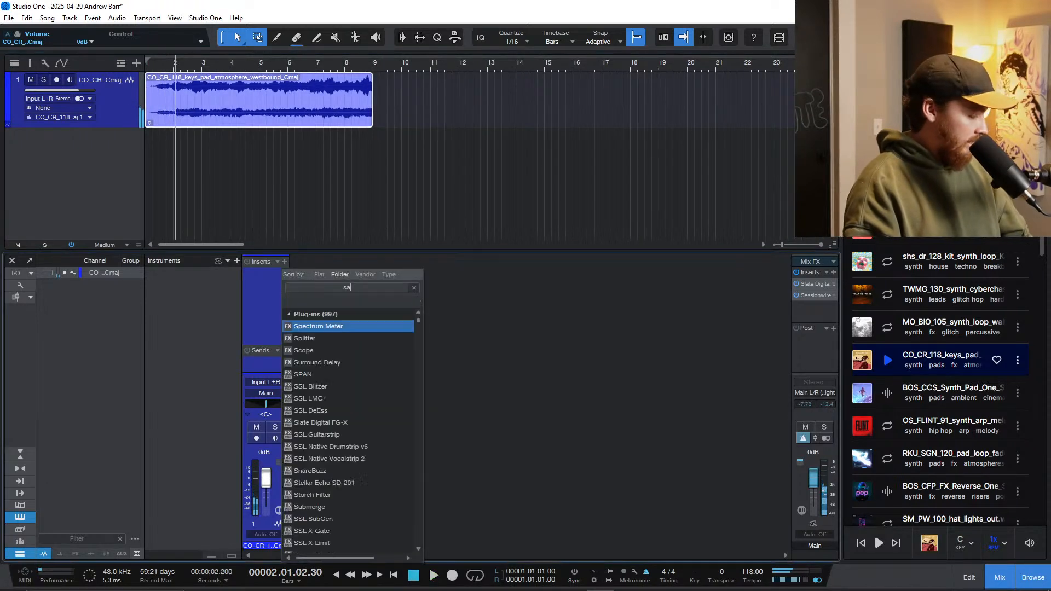
pyautogui.press('Down')
pyautogui.press('Down')
pyautogui.press('Down')
pyautogui.press('Down')
pyautogui.press('Return')
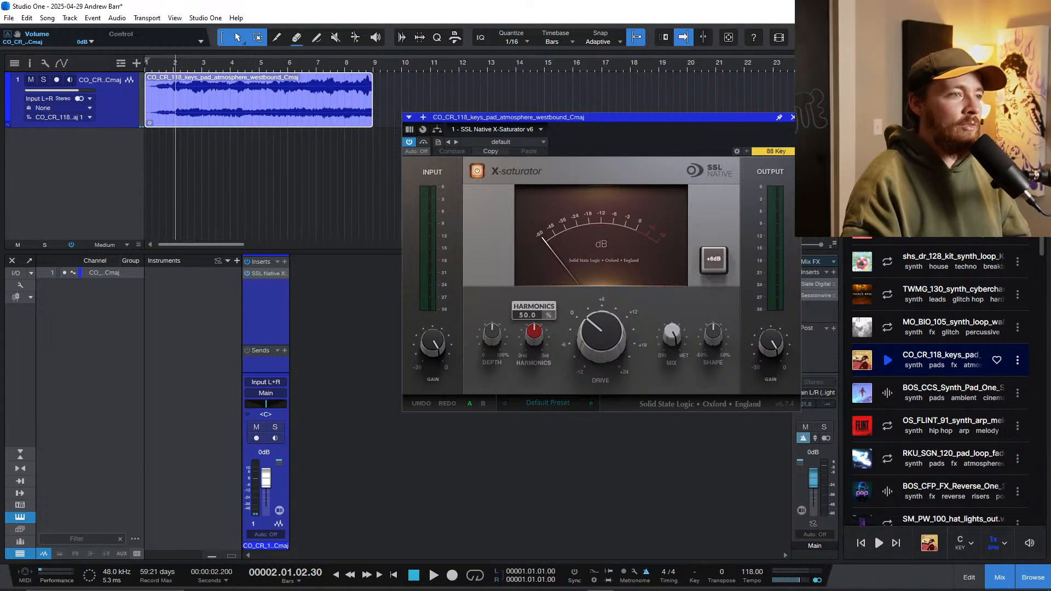
# Step: While the pad plays, raise the X-Saturator drive to about 19.4 dB and lower its output gain
pyautogui.press('space')
pyautogui.moveTo(771, 344); pyautogui.dragTo(771, 358)
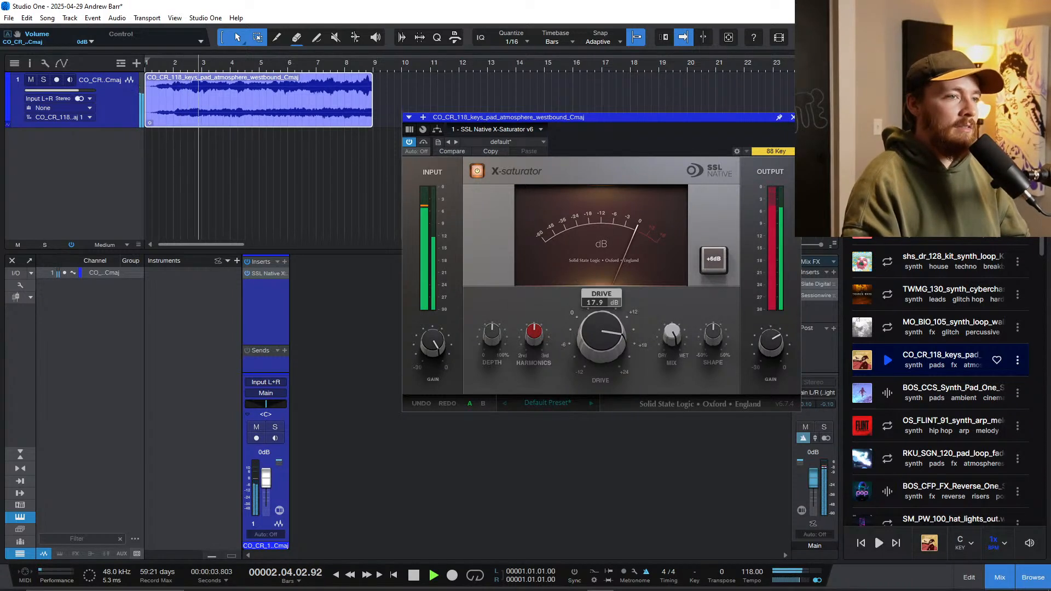
pyautogui.moveTo(602, 335); pyautogui.dragTo(602, 312)
pyautogui.moveTo(771, 343); pyautogui.dragTo(771, 358)
pyautogui.moveTo(601, 335); pyautogui.dragTo(602, 351)
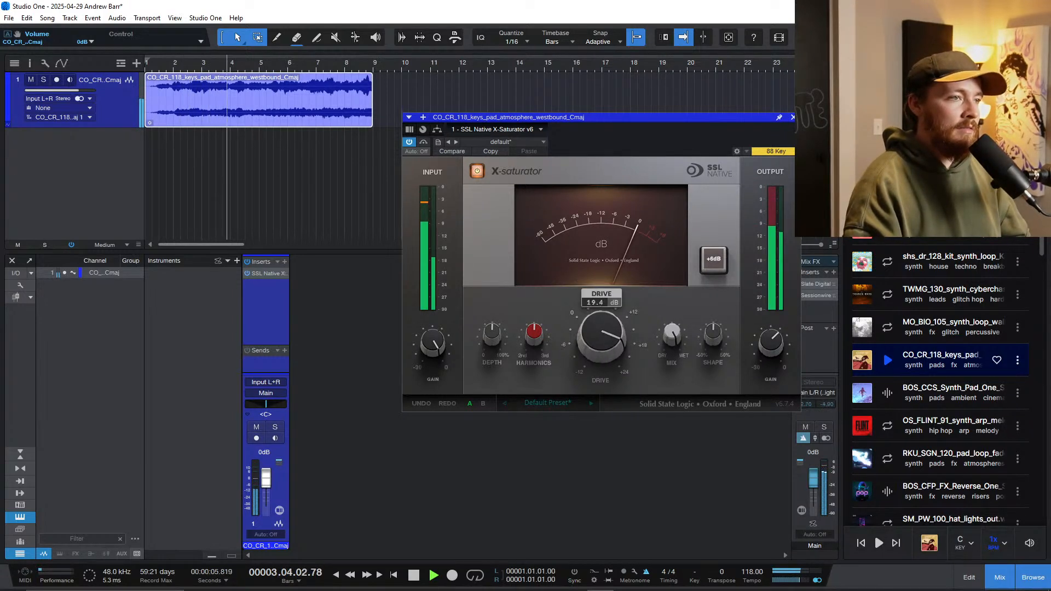
pyautogui.press('space')
# Step: Insert the kHs Trance Gate on the pad channel ahead of the X-Saturator
pyautogui.click(284, 262)
pyautogui.write('trance')
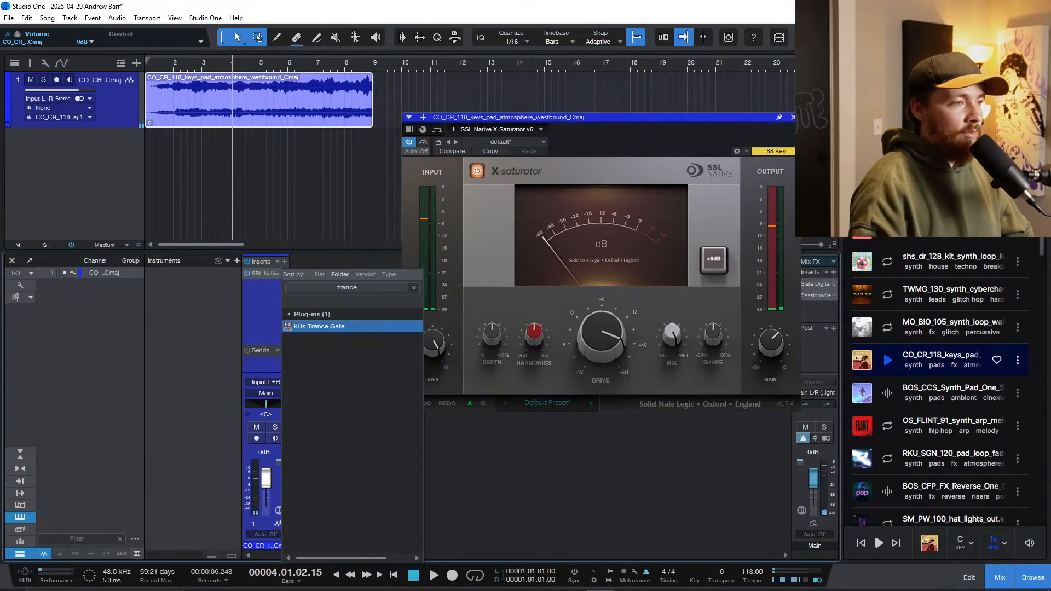
pyautogui.press('Return')
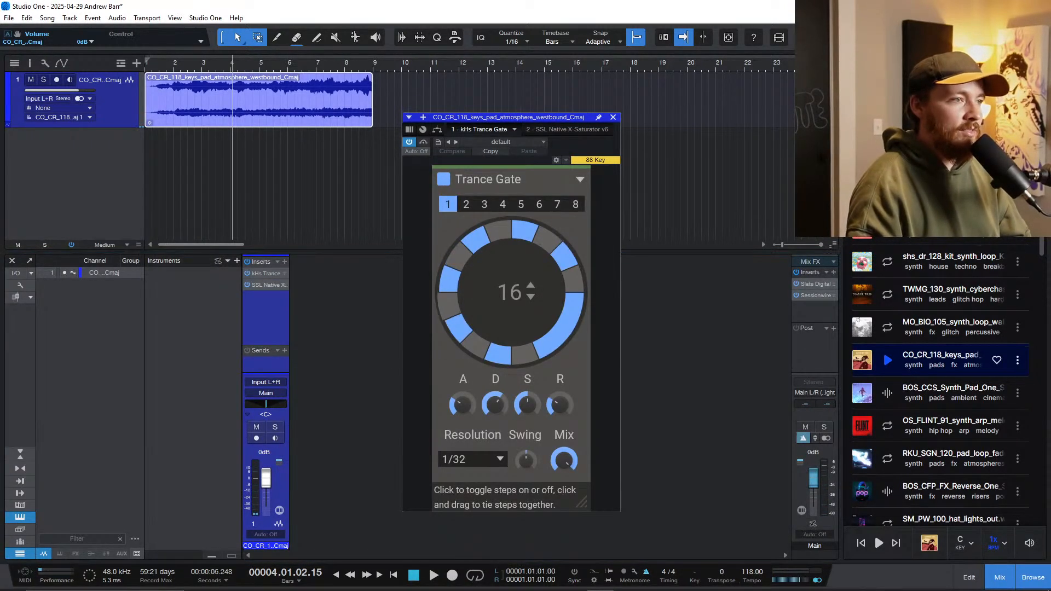
# Step: Play from the song start, set the Trance Gate resolution to 1/16 and reduce its mix
pyautogui.press(',')
pyautogui.press('space')
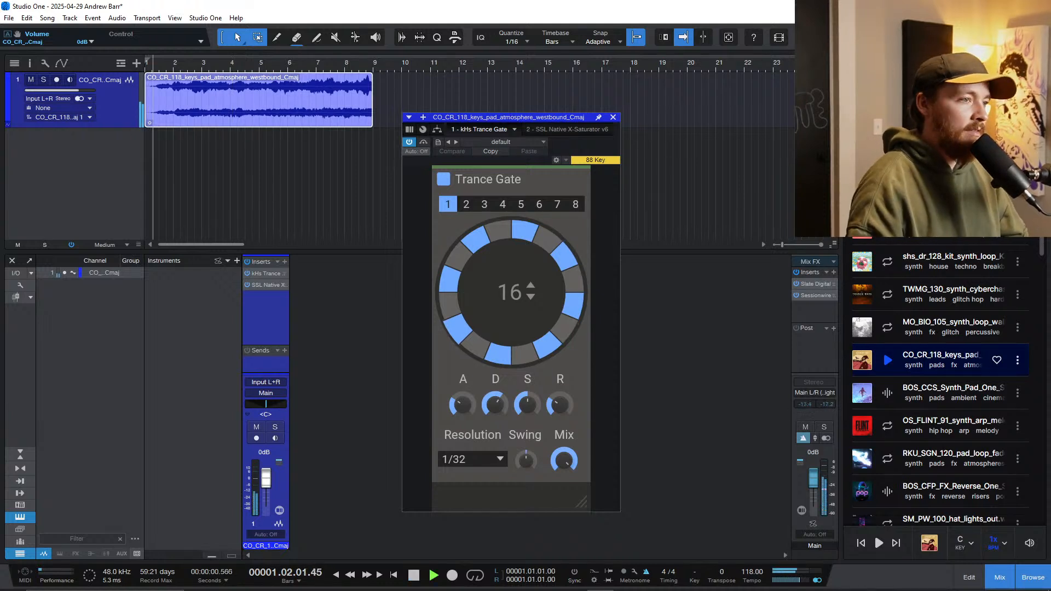
pyautogui.click(473, 460)
pyautogui.click(470, 423)
pyautogui.moveTo(564, 460)
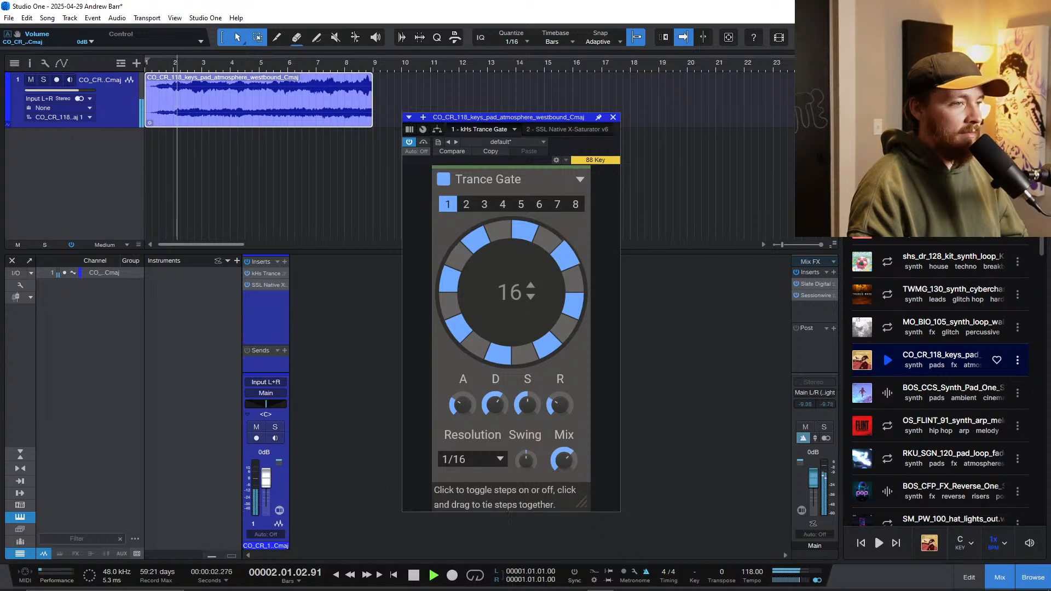
pyautogui.click(613, 117)
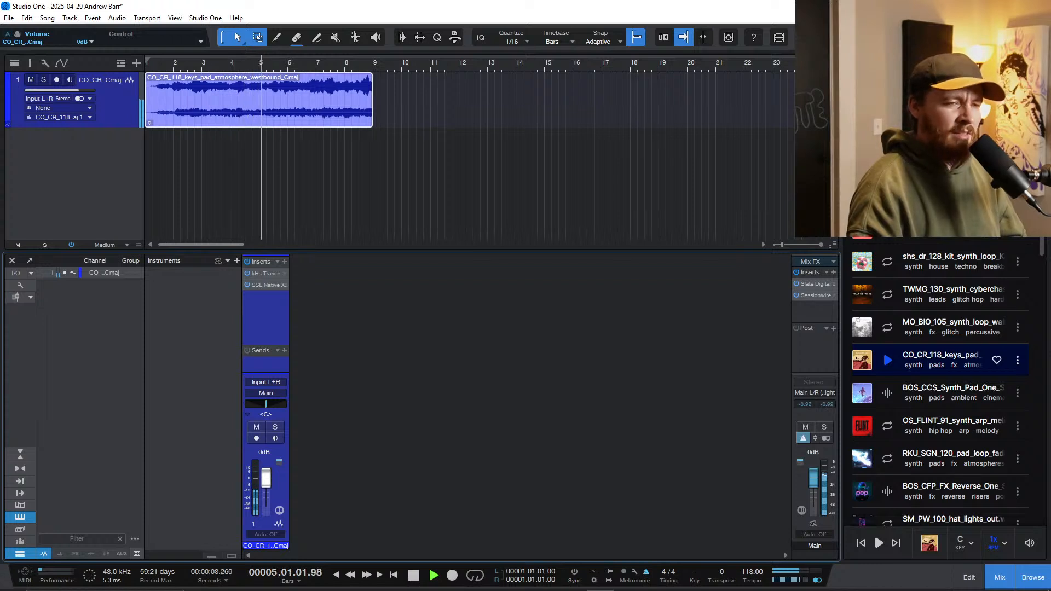
pyautogui.hotkey('shift', 'e')
pyautogui.press('space')
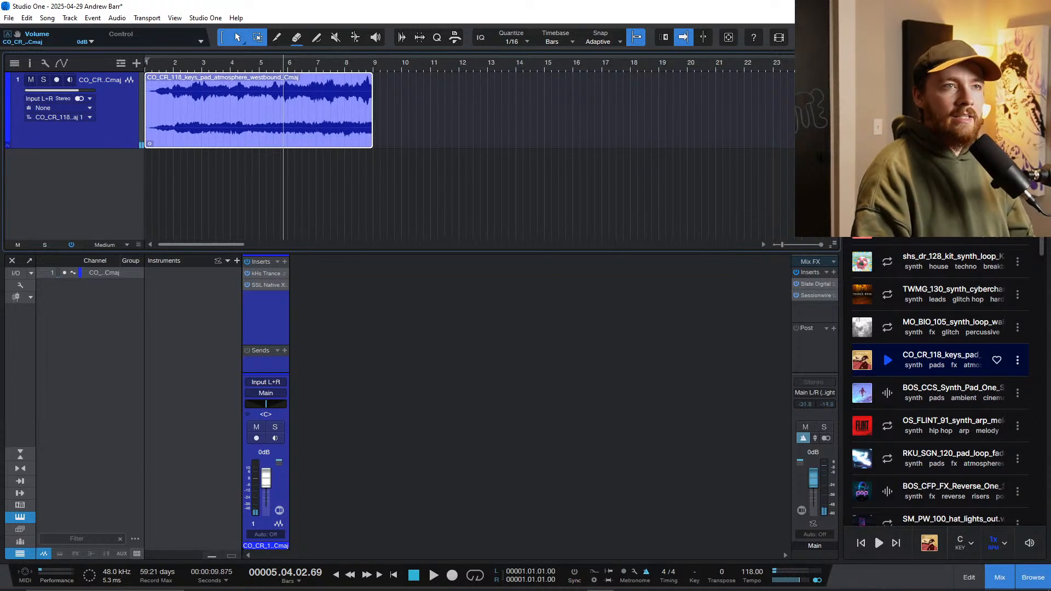
# Step: Add the Piano track preset from the S1 Templates folder below the pad track
pyautogui.press('F9')
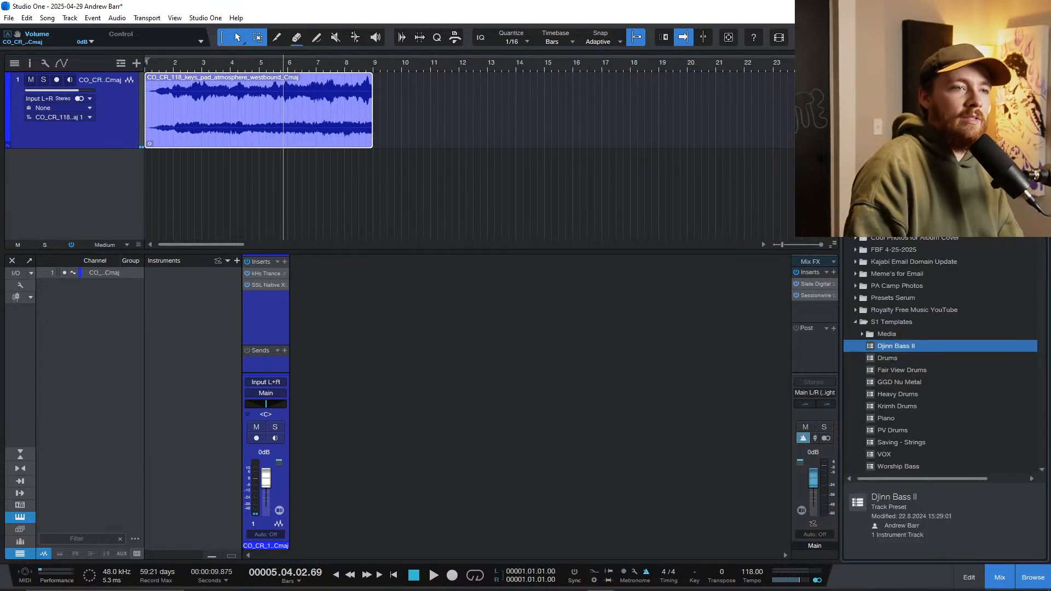
pyautogui.click(885, 418)
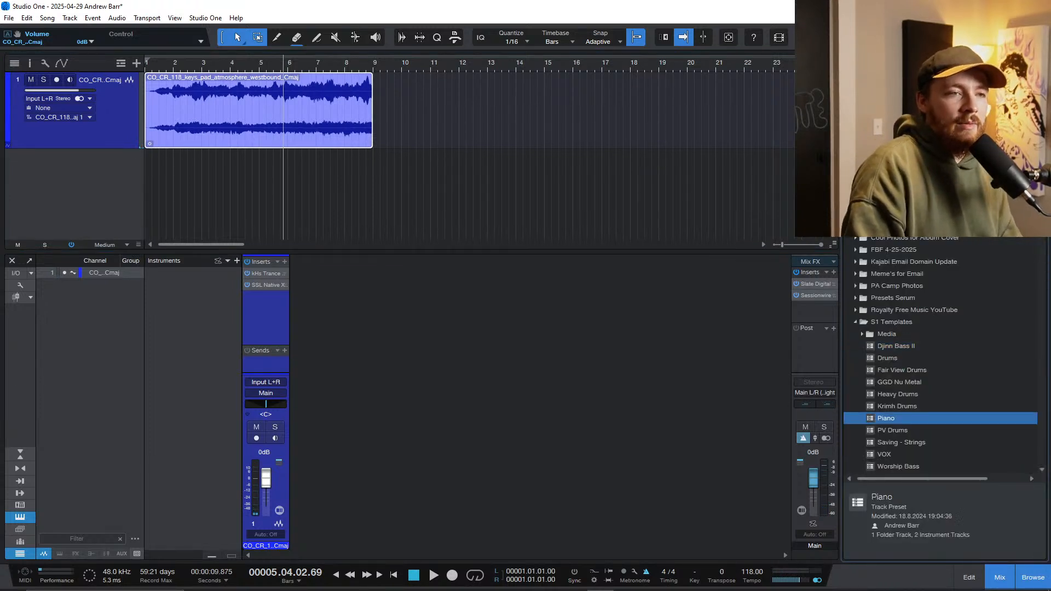
pyautogui.scroll(-1, 885, 418)
pyautogui.moveTo(885, 382); pyautogui.dragTo(81, 194)
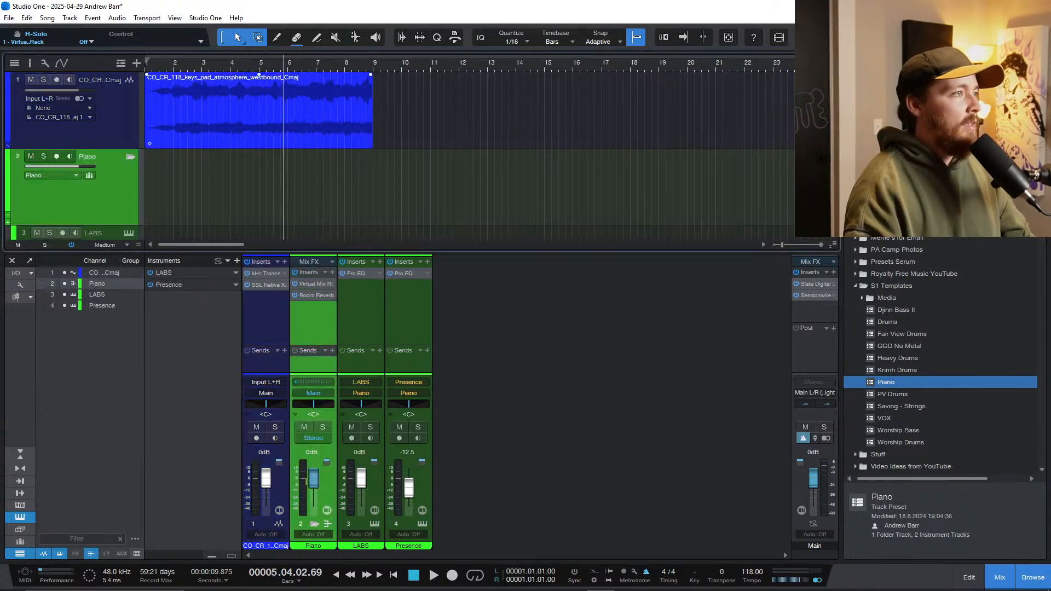
pyautogui.scroll(2, 245, 159)
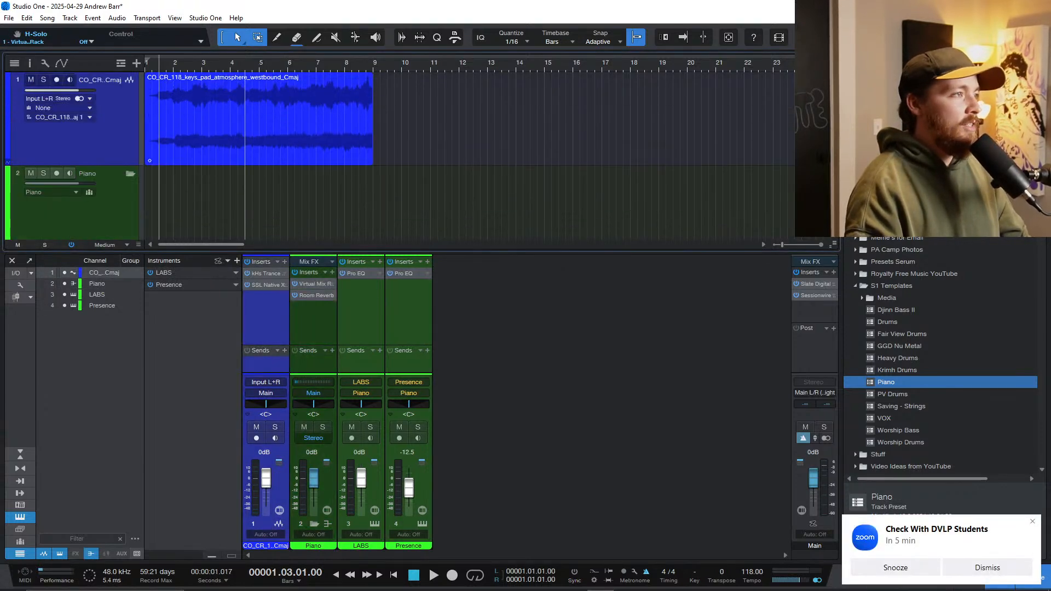
pyautogui.click(1033, 521)
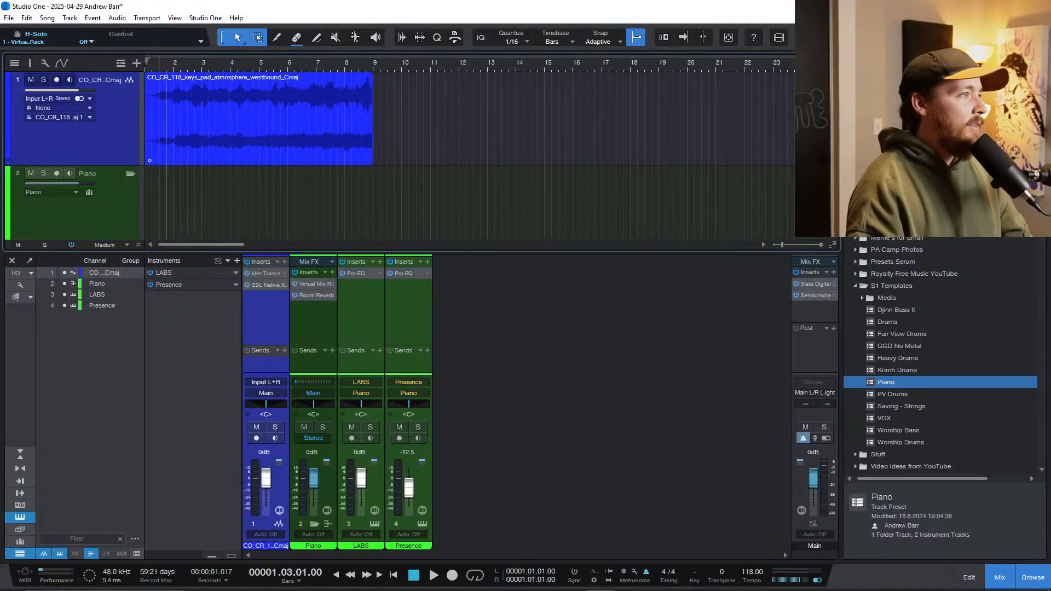
# Step: Bypass the pad's Trance Gate and X-Saturator, audition it from the start, and enlarge its waveform to Large track height
pyautogui.click(166, 203)
pyautogui.press(',')
pyautogui.press('space')
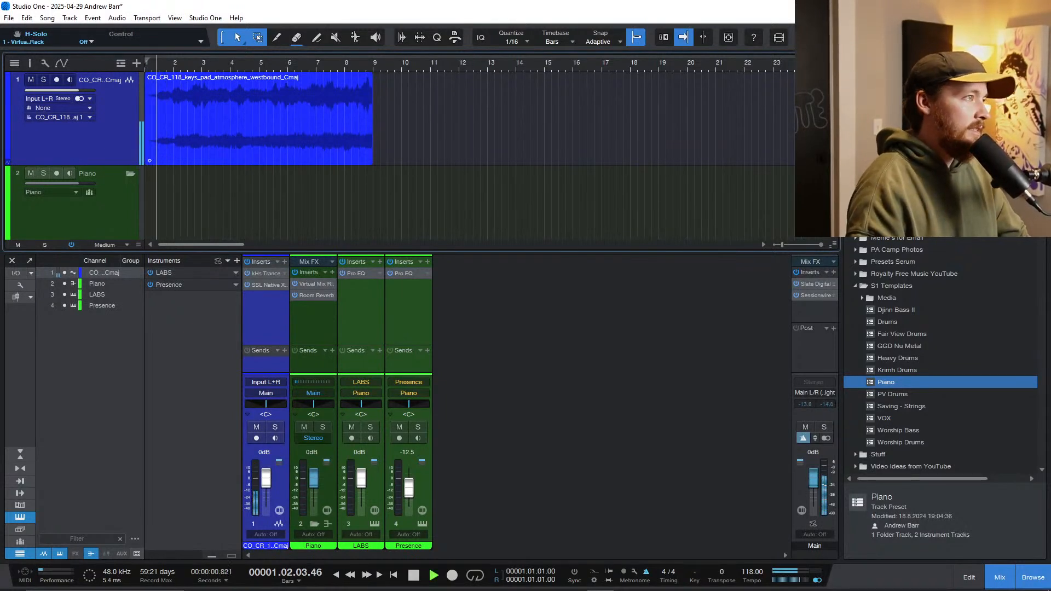
pyautogui.hotkey('shift', 'w')
pyautogui.hotkey('shift', 'e')
pyautogui.hotkey('shift', 'e')
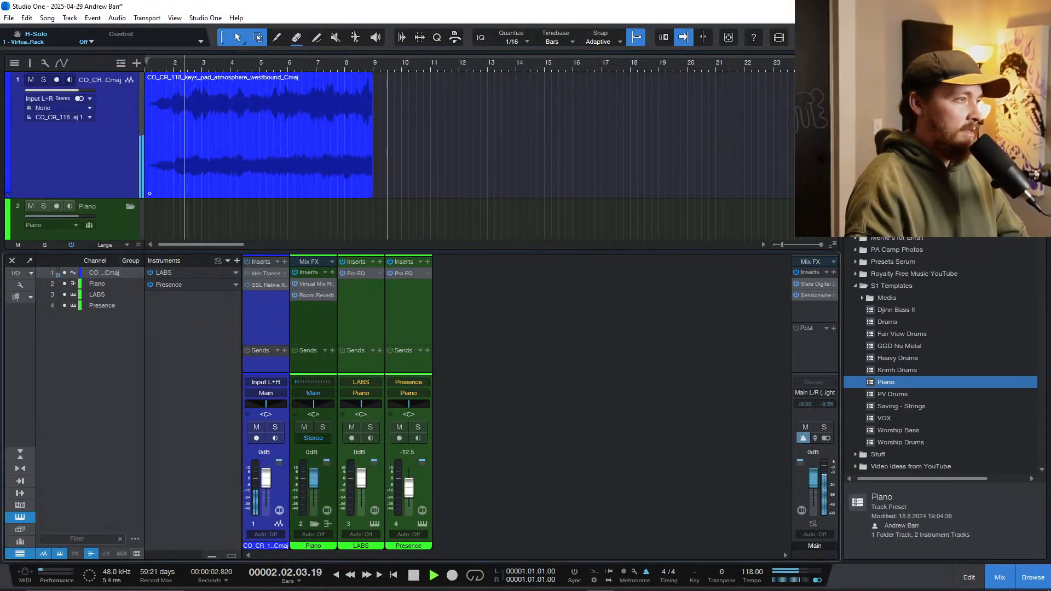
pyautogui.hotkey('shift', 'e')
pyautogui.press('e')
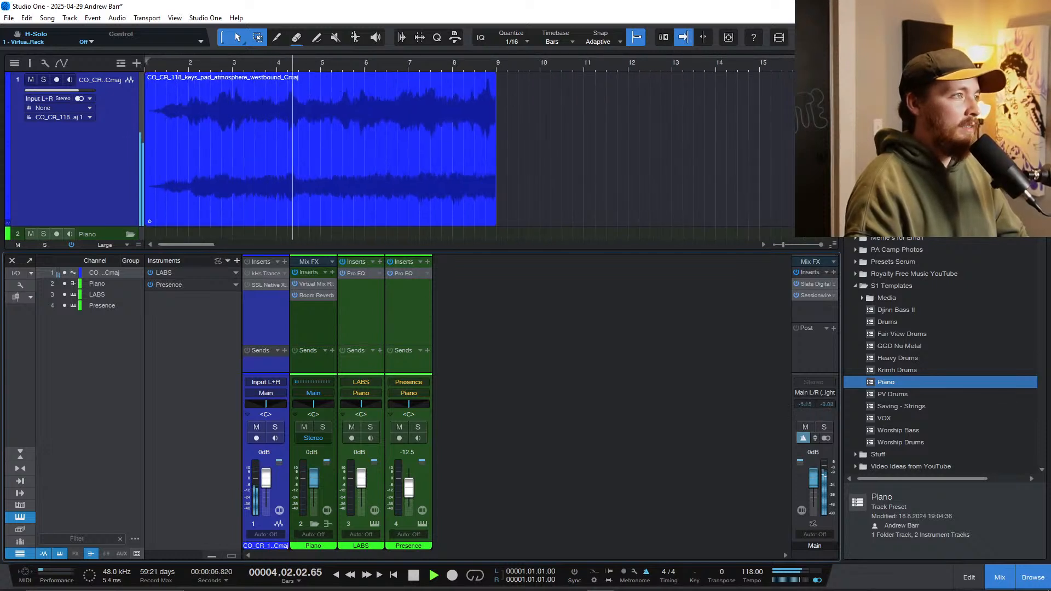
pyautogui.press('e')
pyautogui.press('space')
# Step: Open the Trance Gate on the pad channel and reactivate it
pyautogui.doubleClick(265, 273)
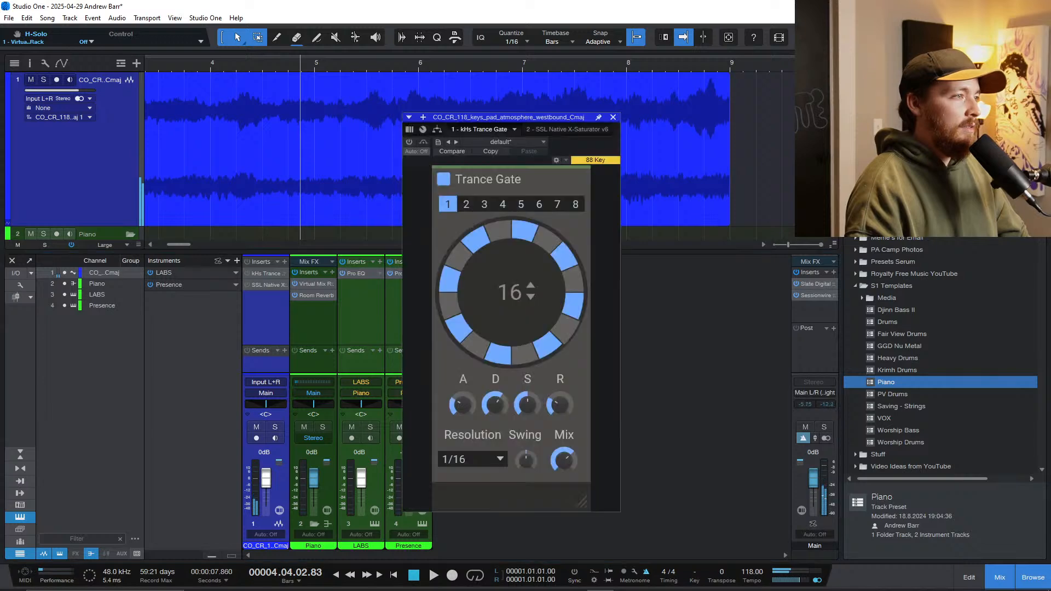
pyautogui.click(409, 141)
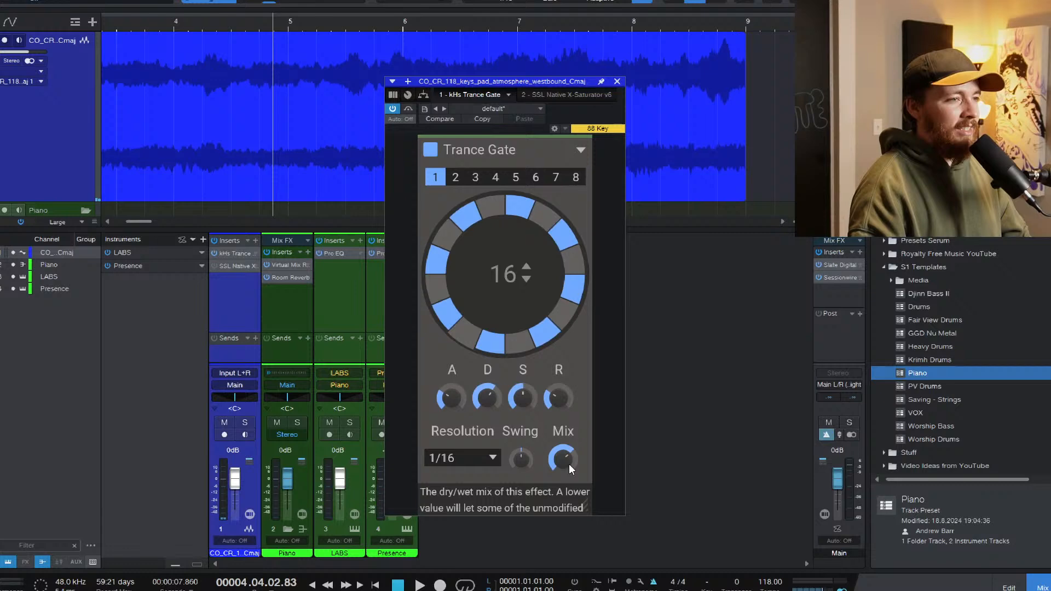
pyautogui.moveTo(567, 463); pyautogui.dragTo(567, 464)
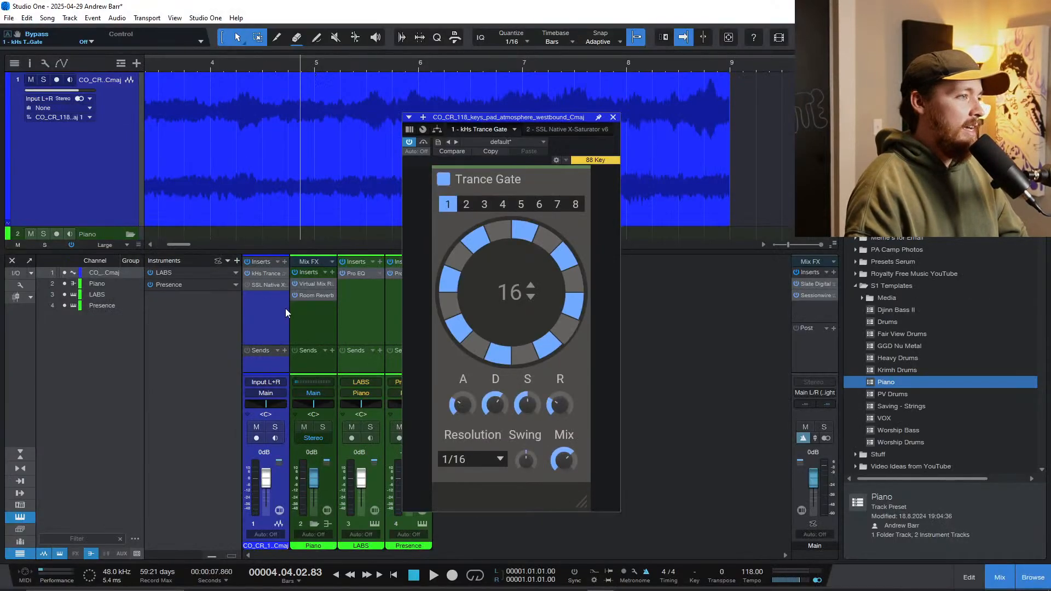
# Step: Reactivate the pad channel's X-Saturator, audition the pad from bar 2 and close the plug-in window
pyautogui.click(263, 286)
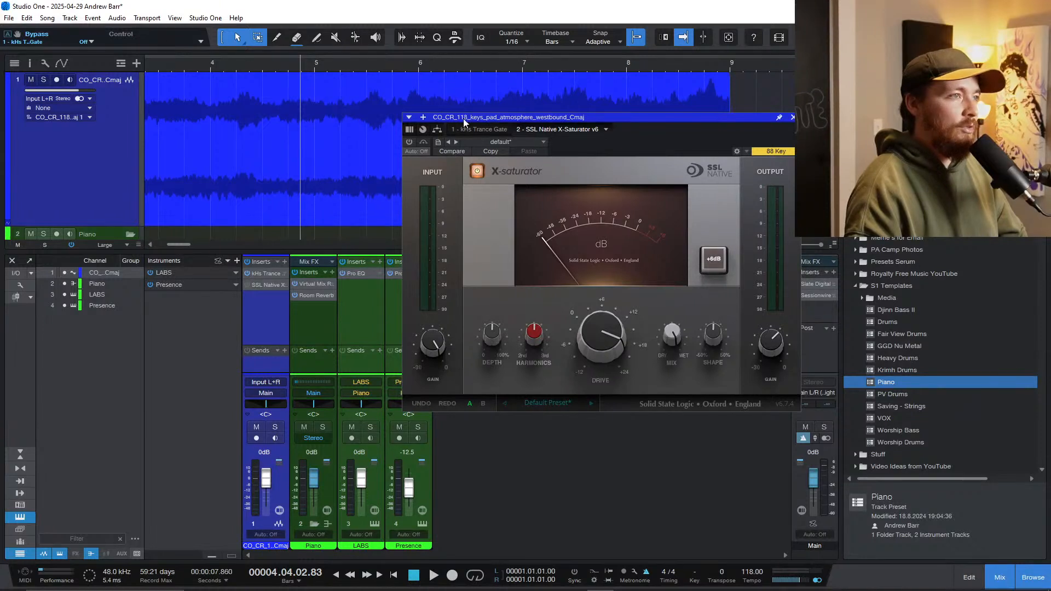
pyautogui.moveTo(465, 118); pyautogui.dragTo(409, 144)
pyautogui.click(352, 169)
pyautogui.scroll(-5, 263, 171)
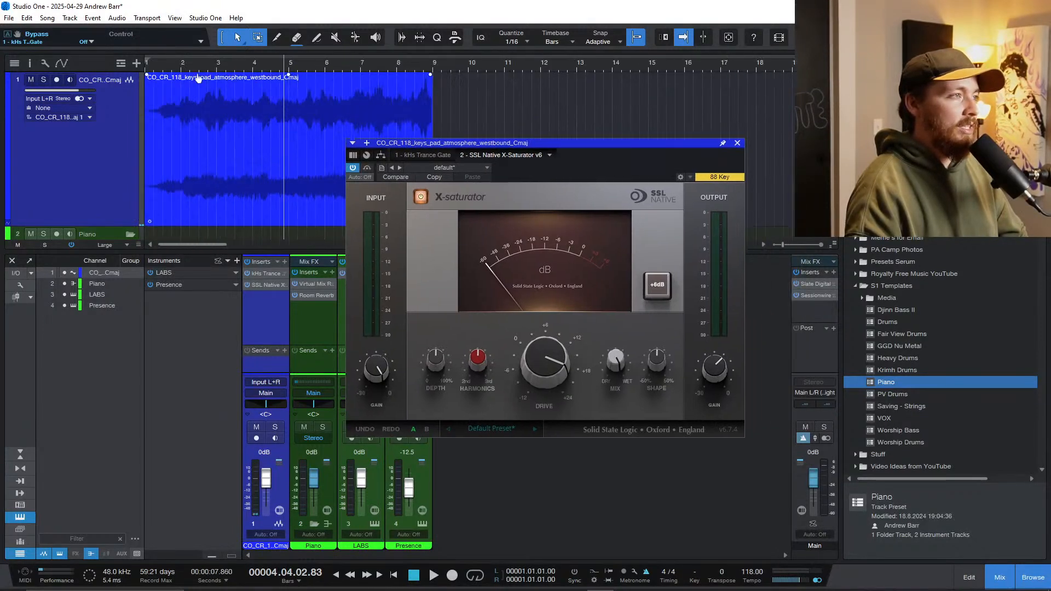
pyautogui.click(179, 61)
pyautogui.scroll(-2, 212, 107)
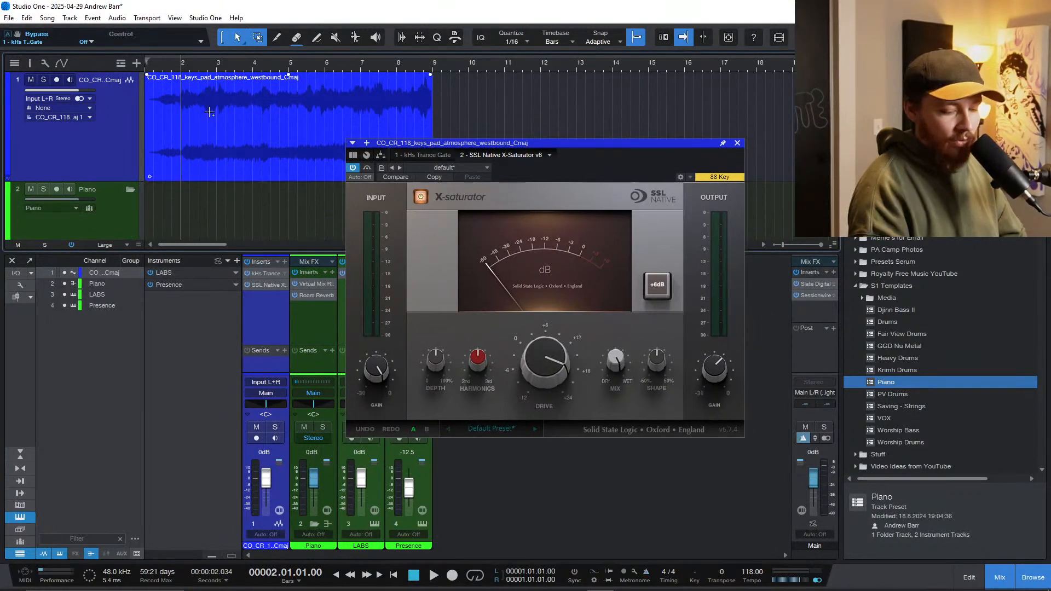
pyautogui.press('space')
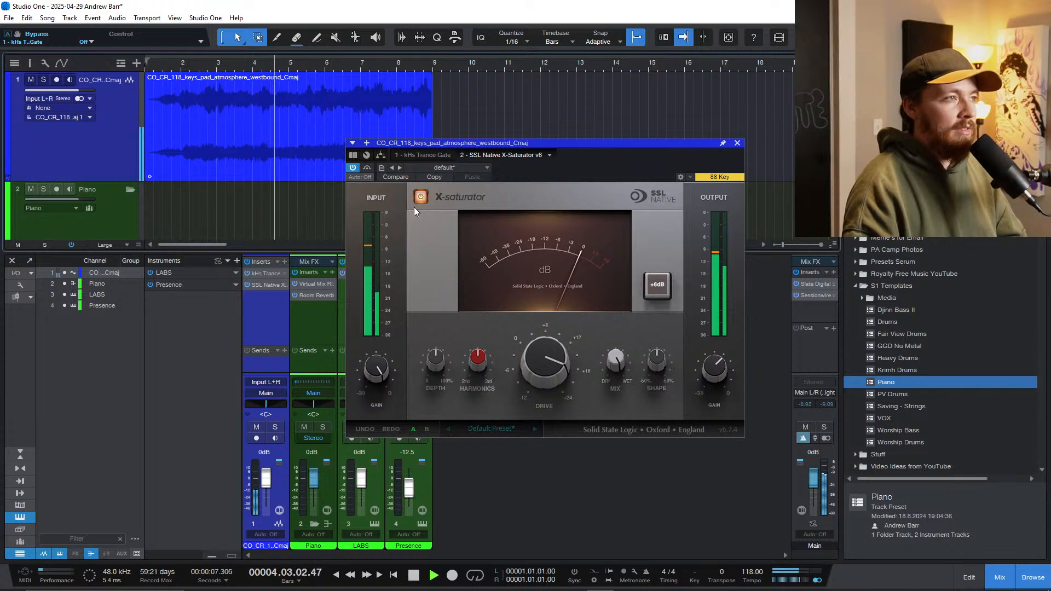
pyautogui.click(737, 144)
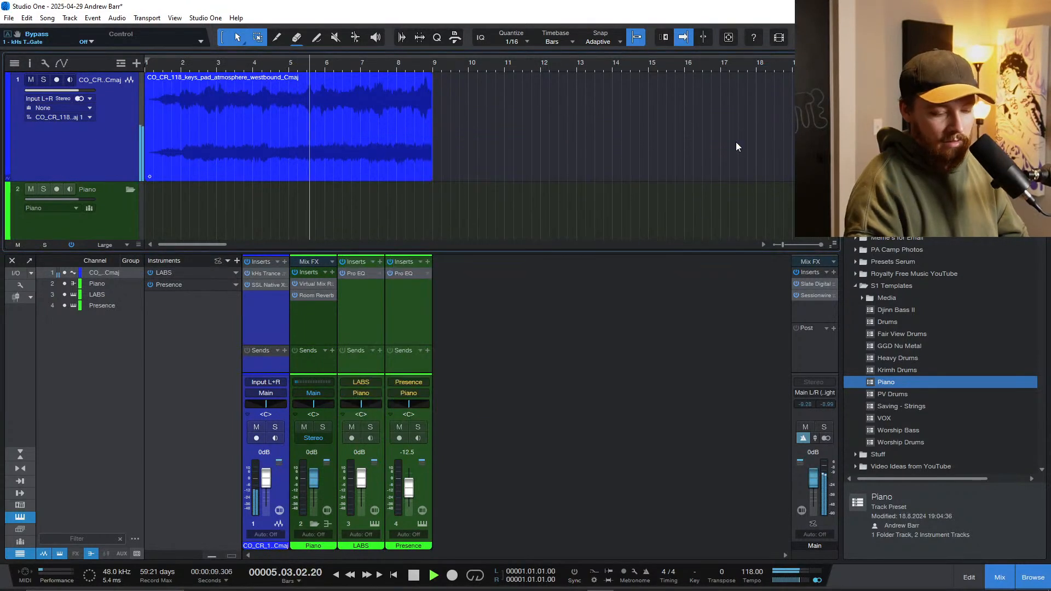
# Step: Reduce the track heights to Normal and create an empty one-bar part at bar 2 on the LABS track
pyautogui.scroll(-7, 244, 171)
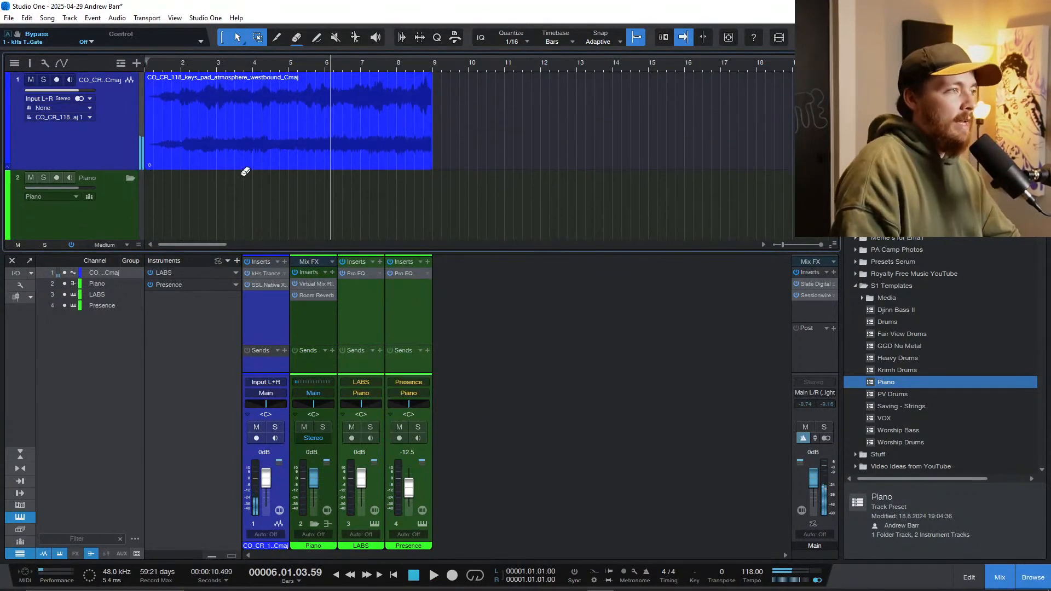
pyautogui.scroll(-2, 245, 172)
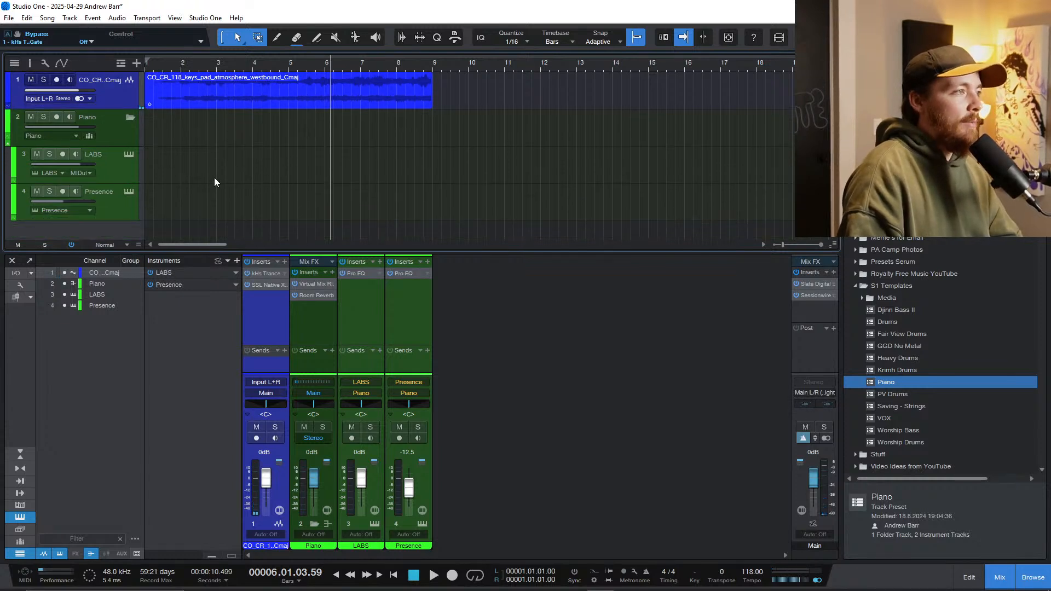
pyautogui.scroll(4, 215, 171)
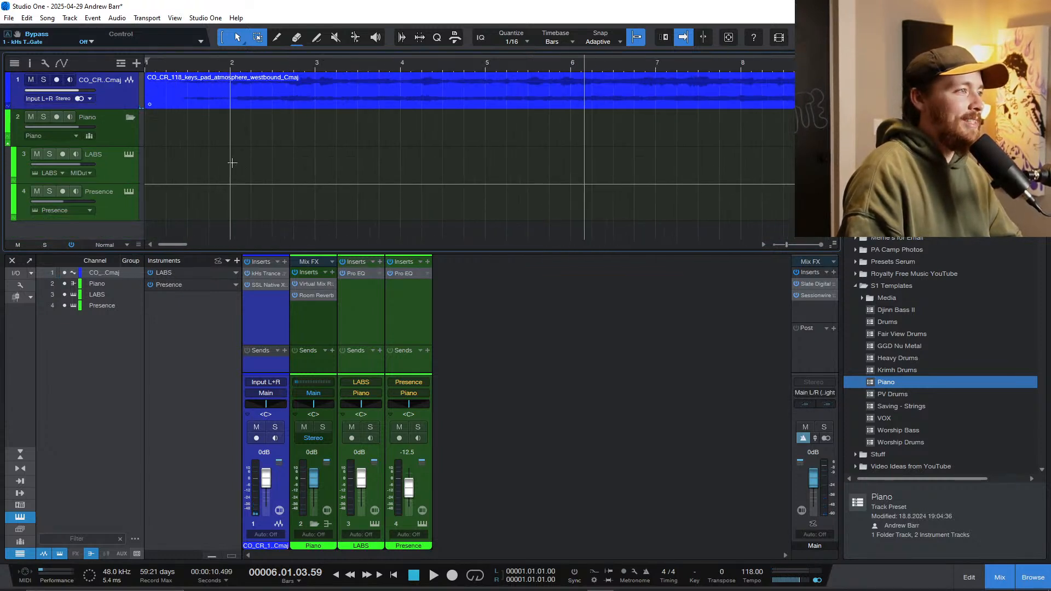
pyautogui.doubleClick(232, 163)
# Step: Audition the pad's lead-in to bar 2, restarting playback from about the middle of bar 1
pyautogui.click(155, 60)
pyautogui.press('space')
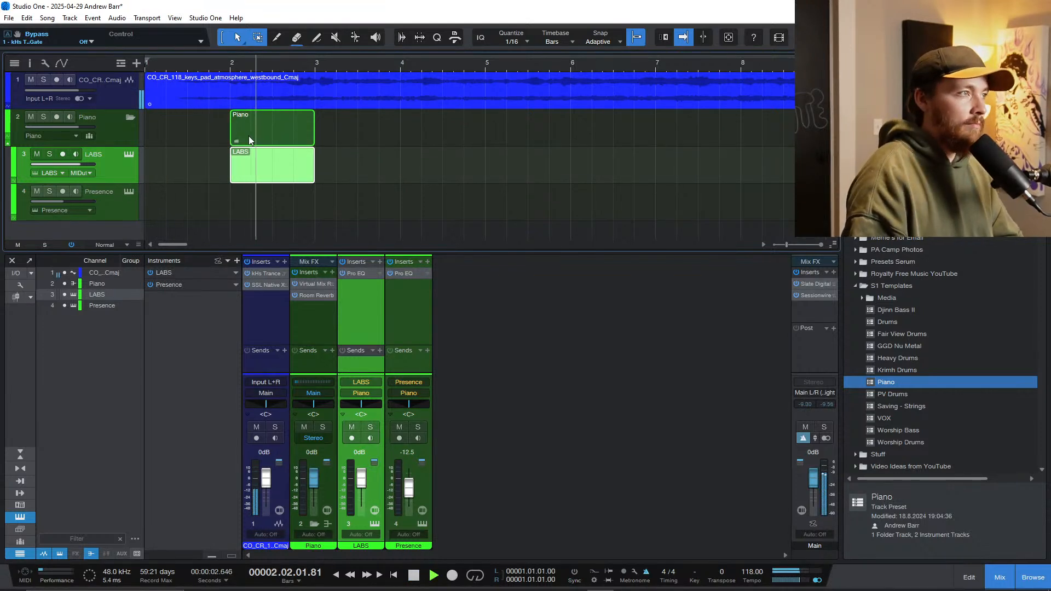
pyautogui.scroll(-2, 231, 114)
pyautogui.press('space')
pyautogui.click(164, 65)
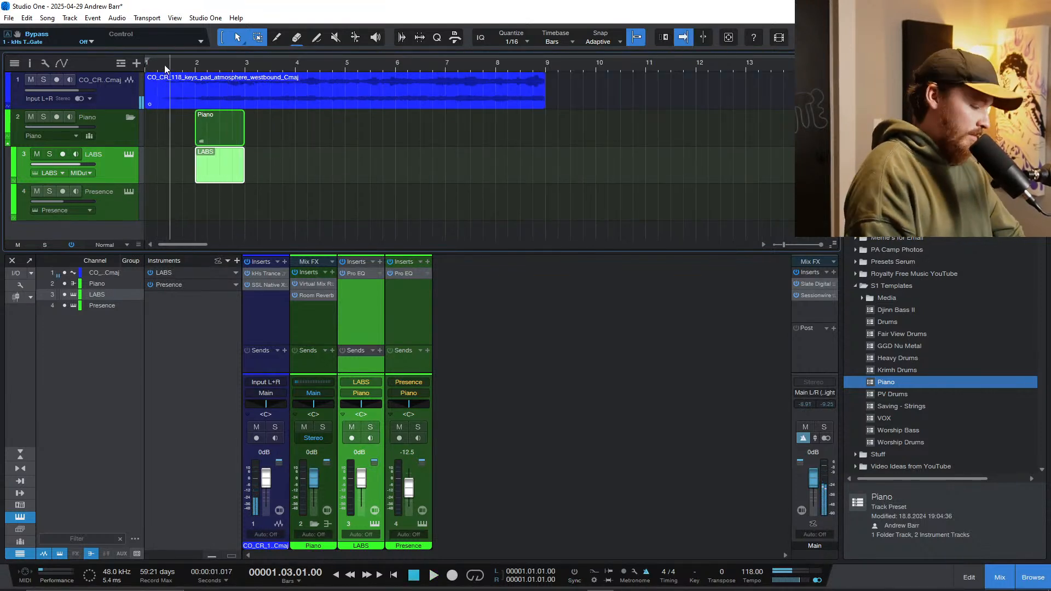
pyautogui.press('space')
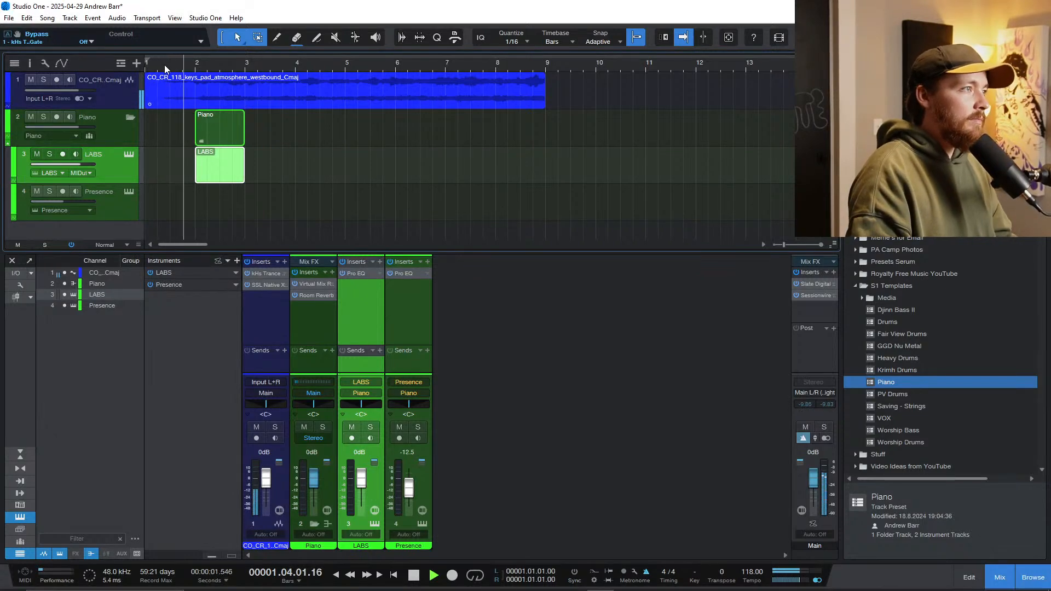
# Step: Enter an Fmaj7 chord of one-beat notes F2, A2, C3 and E3 at bar 2 of the LABS part and audition it
pyautogui.doubleClick(225, 182)
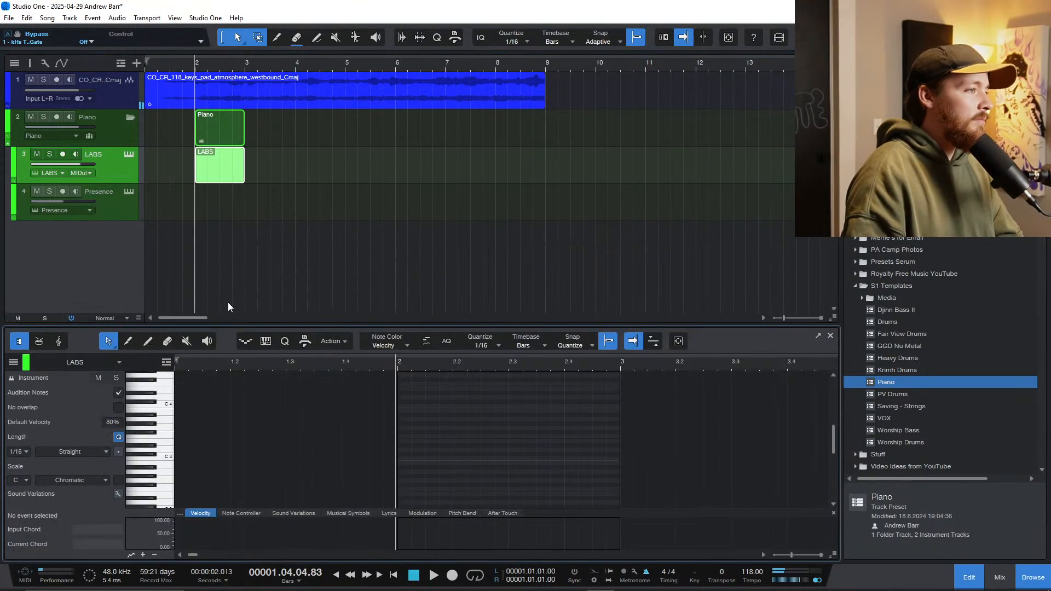
pyautogui.scroll(-3, 169, 454)
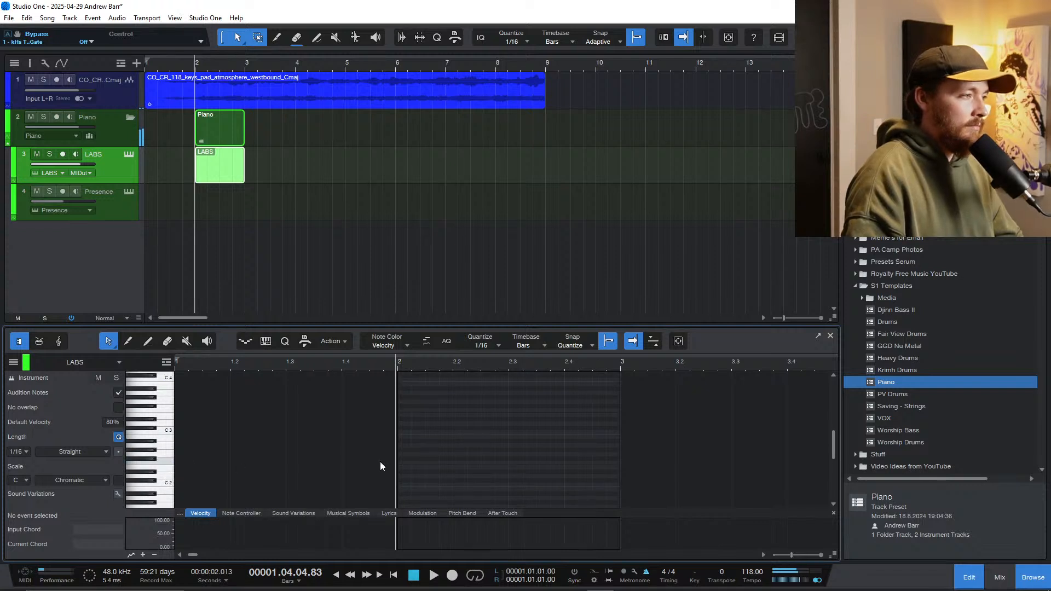
pyautogui.keyDown('ctrl'); pyautogui.click(400, 456); pyautogui.keyUp('ctrl')
pyautogui.moveTo(405, 459)
pyautogui.mouseDown()
pyautogui.moveTo(456, 470)
pyautogui.moveTo(438, 450)
pyautogui.moveTo(438, 417)
pyautogui.mouseUp()
pyautogui.press('space')
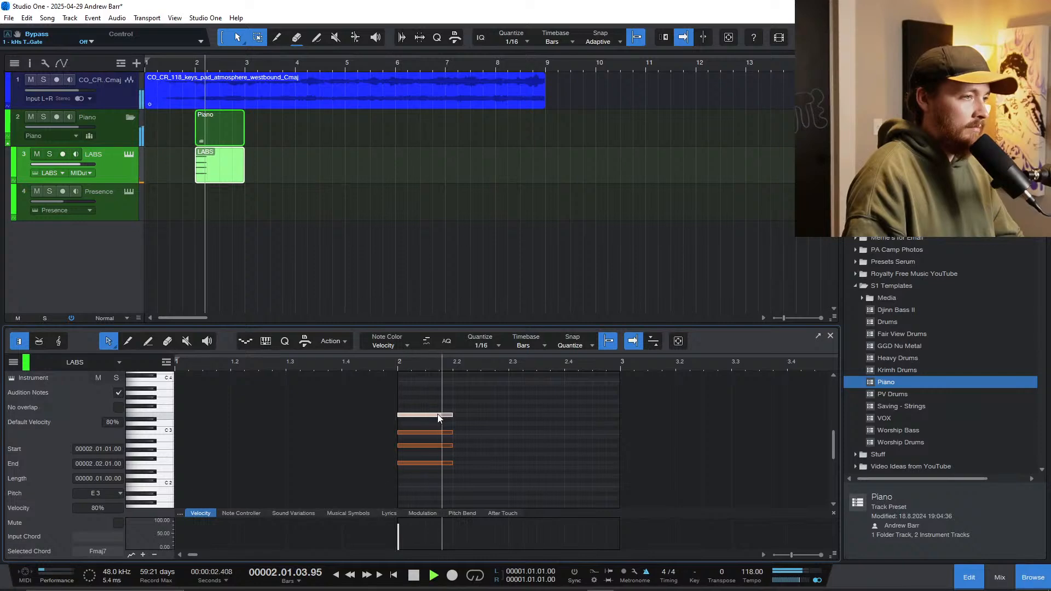
pyautogui.press('space')
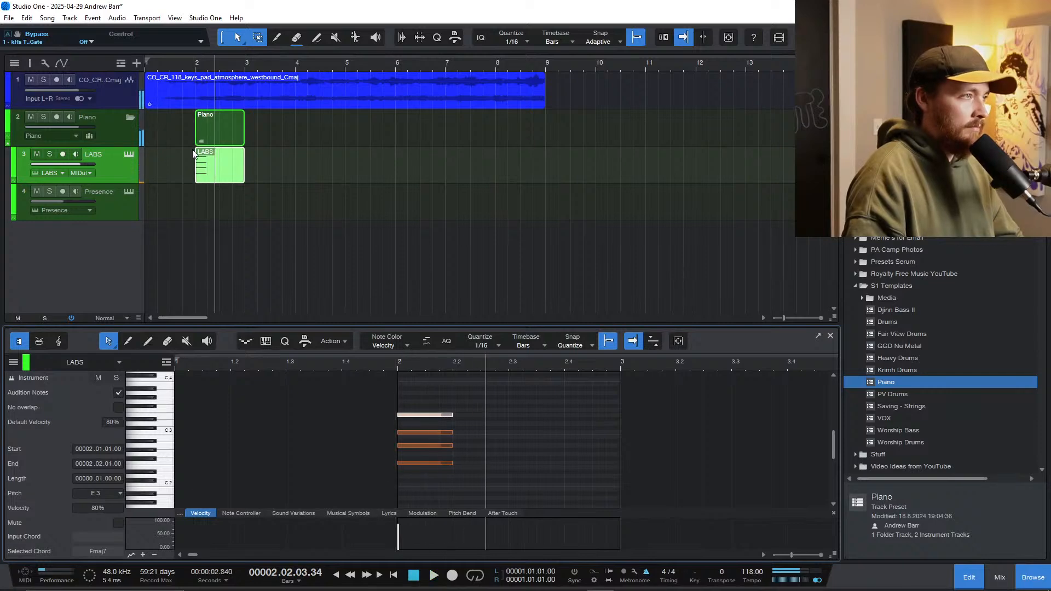
# Step: Lower the pad track's volume to -6.8 dB and play it together with the LABS chord
pyautogui.click(87, 96)
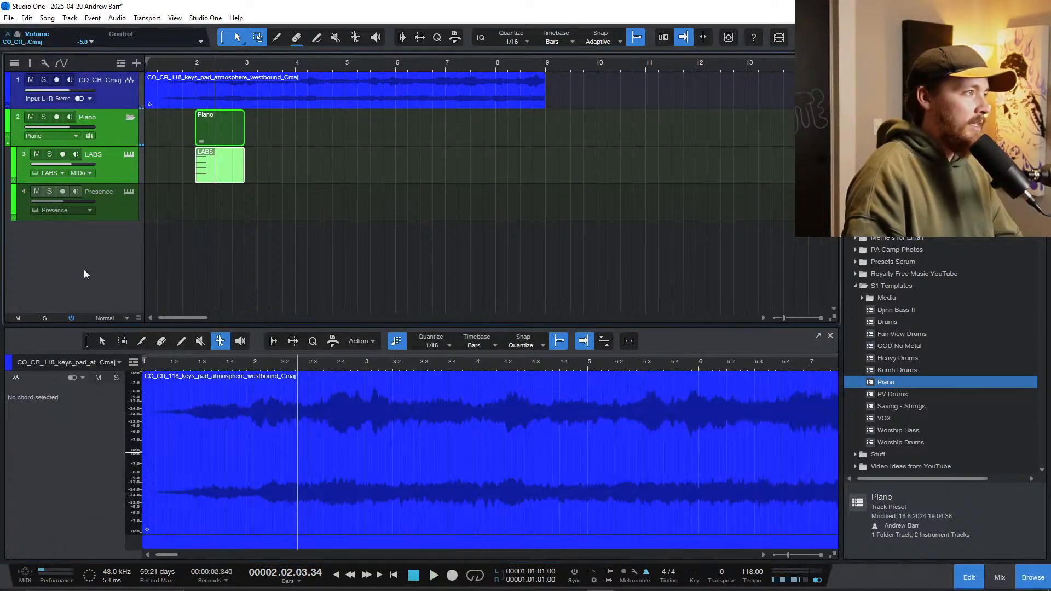
pyautogui.click(88, 95)
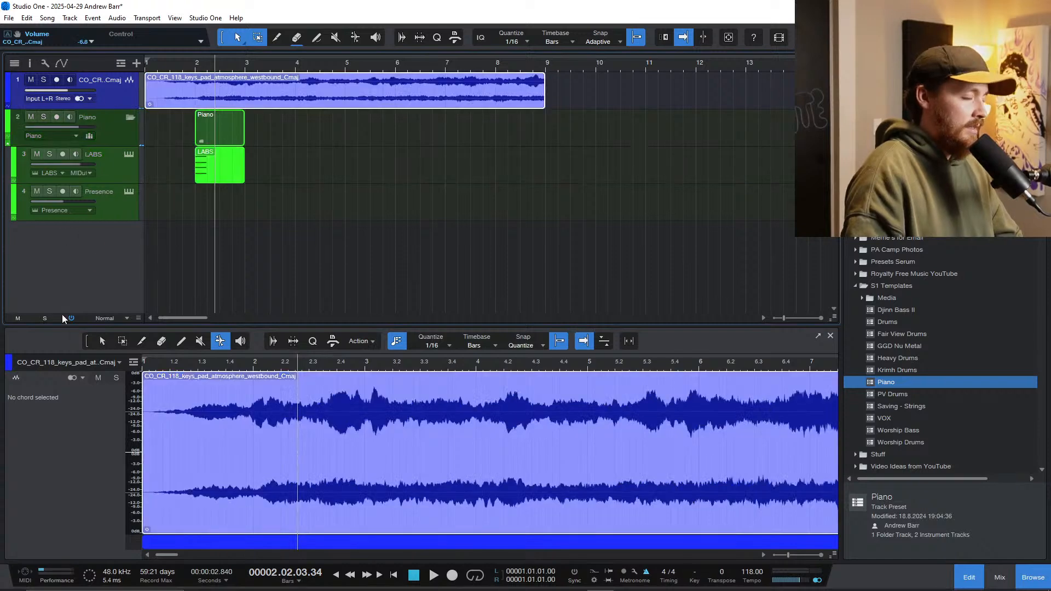
pyautogui.press('space')
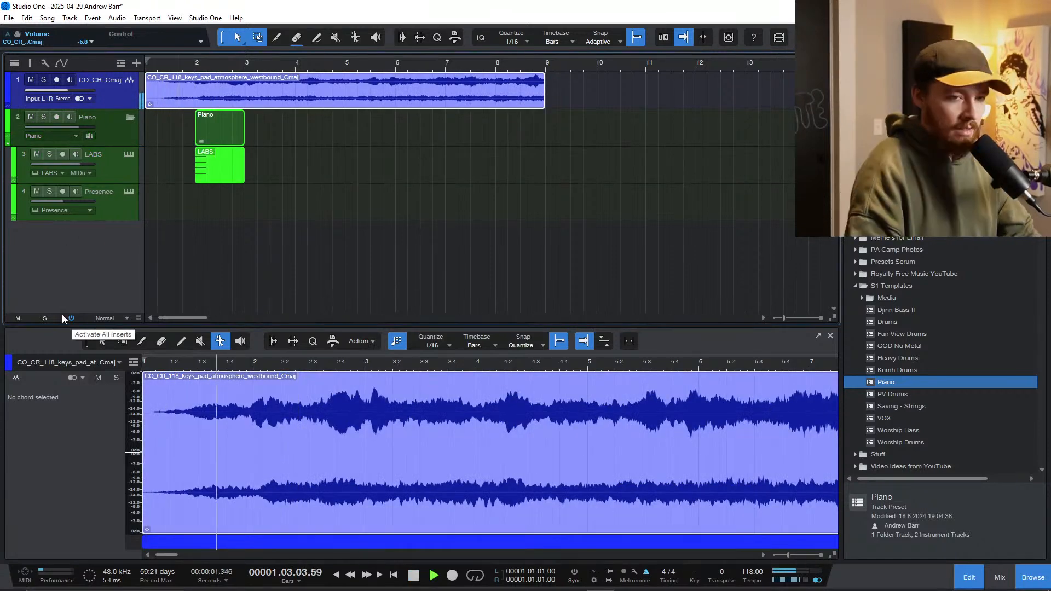
pyautogui.click(216, 180)
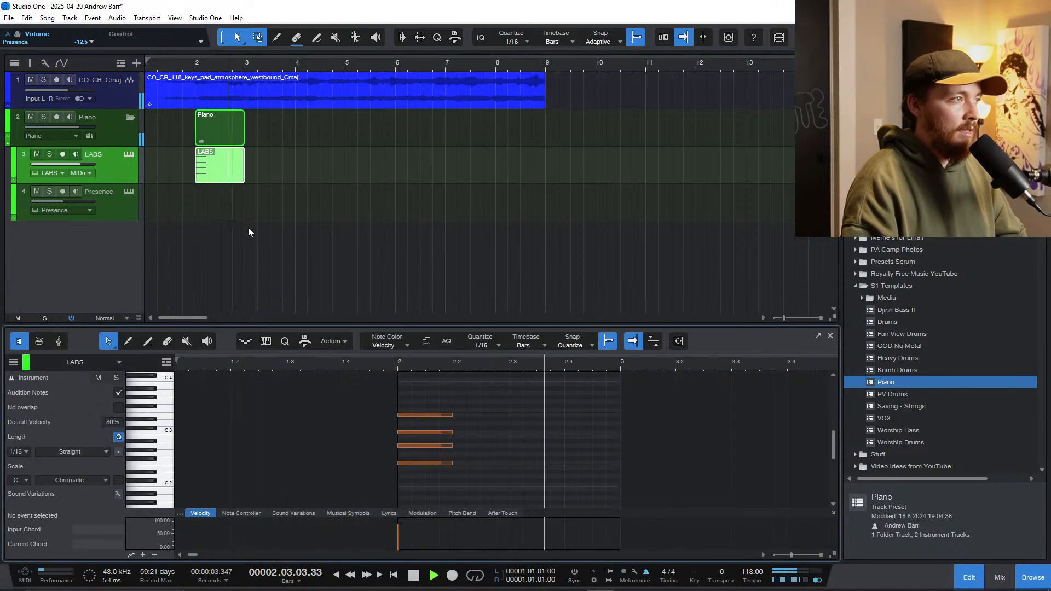
pyautogui.press('space')
# Step: Extend the LABS part to about the middle of bar 7, lengthen all four chord notes to one full bar, and audition them
pyautogui.moveTo(241, 172); pyautogui.dragTo(469, 171)
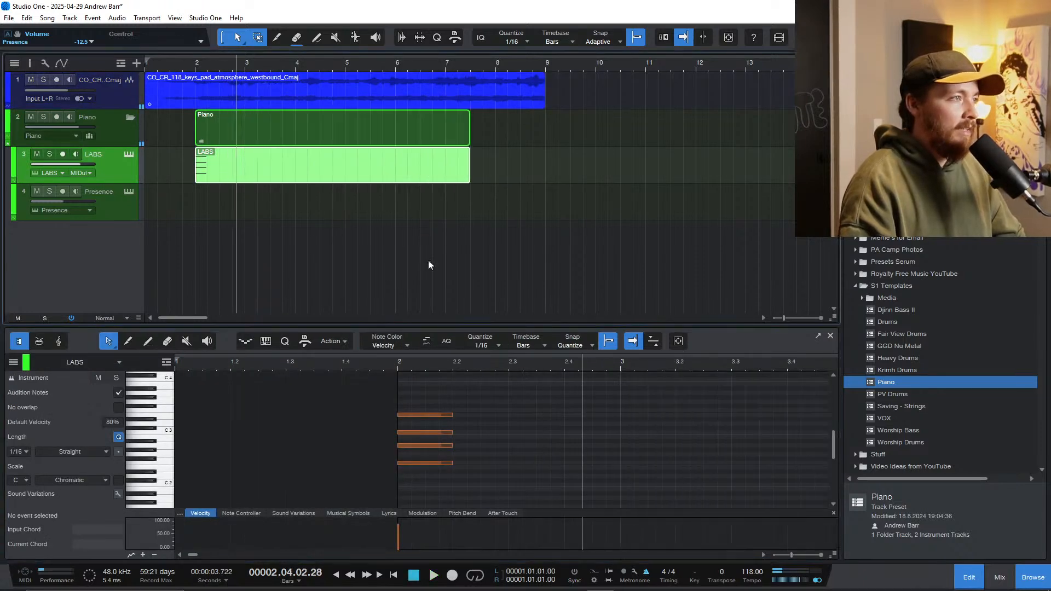
pyautogui.moveTo(483, 466); pyautogui.dragTo(620, 434)
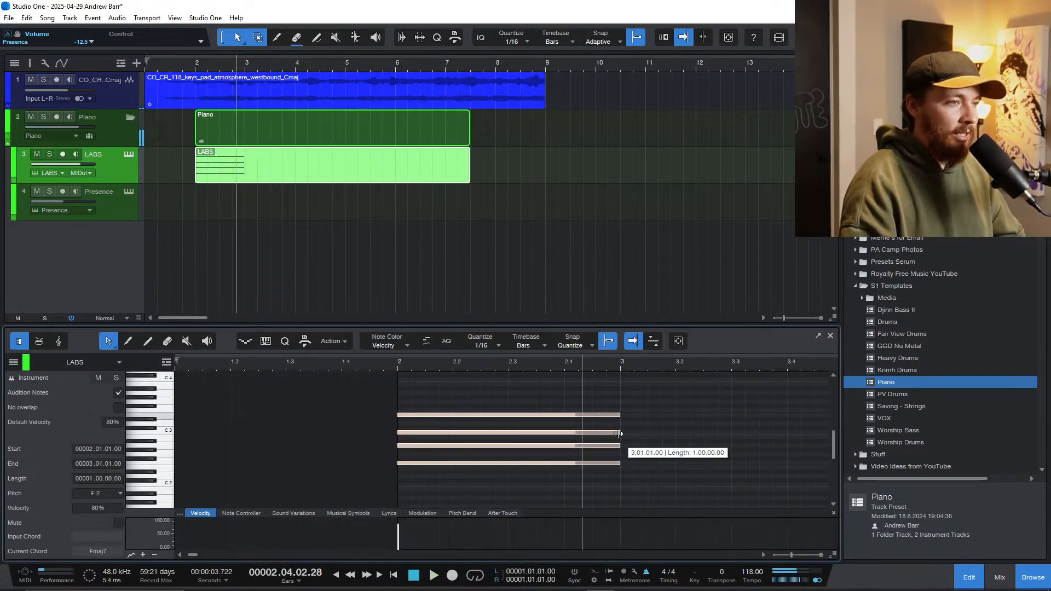
pyautogui.click(380, 366)
pyautogui.press('space')
pyautogui.scroll(-3, 399, 406)
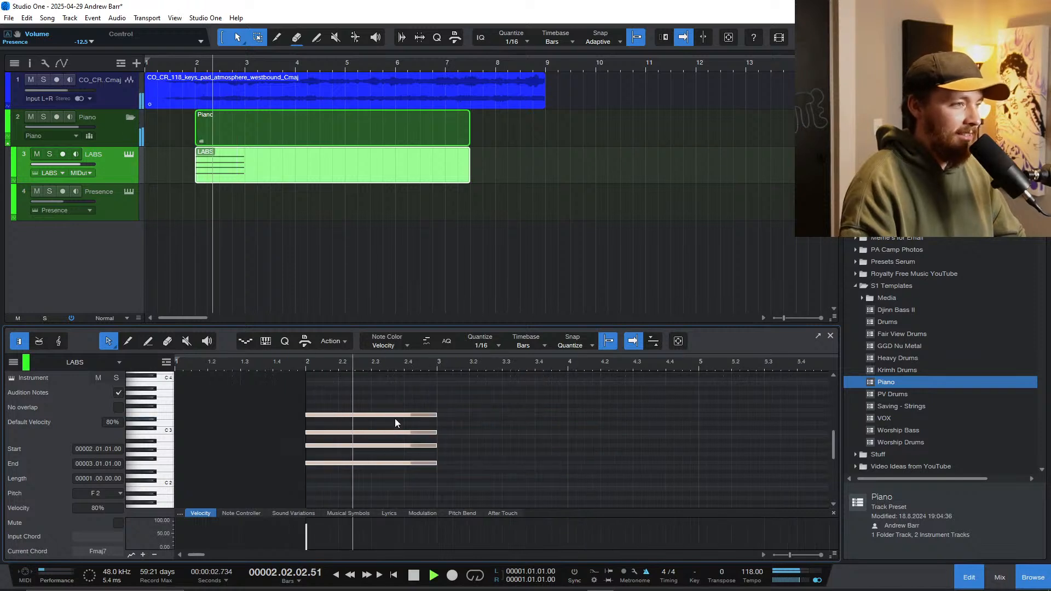
# Step: Duplicate the Fmaj7 chord into bar 3 and transpose the copy up two semitones so its root is G2
pyautogui.moveTo(470, 482); pyautogui.dragTo(398, 412)
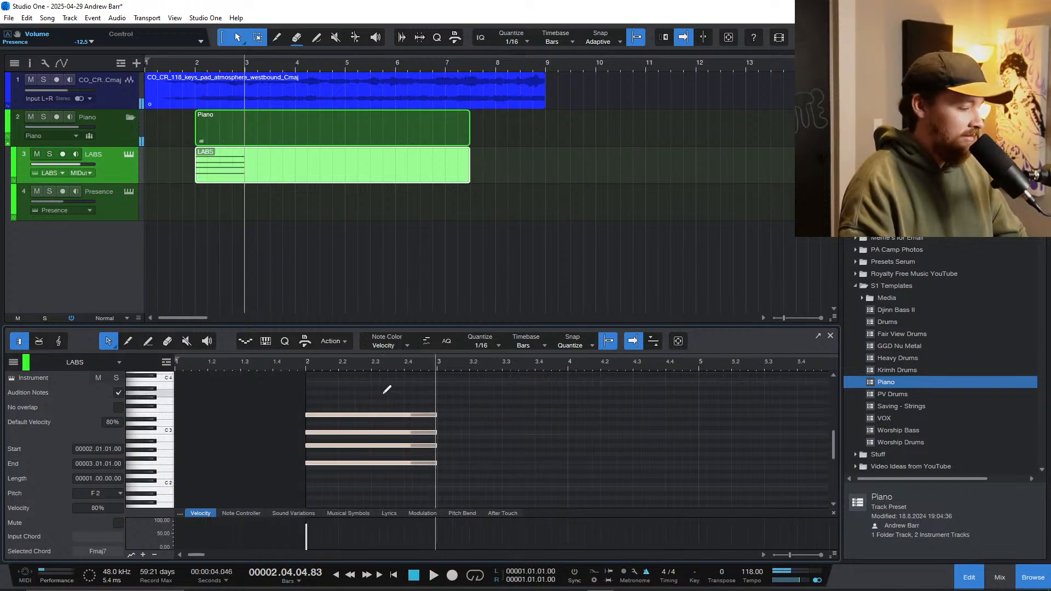
pyautogui.press('d')
pyautogui.click(460, 464)
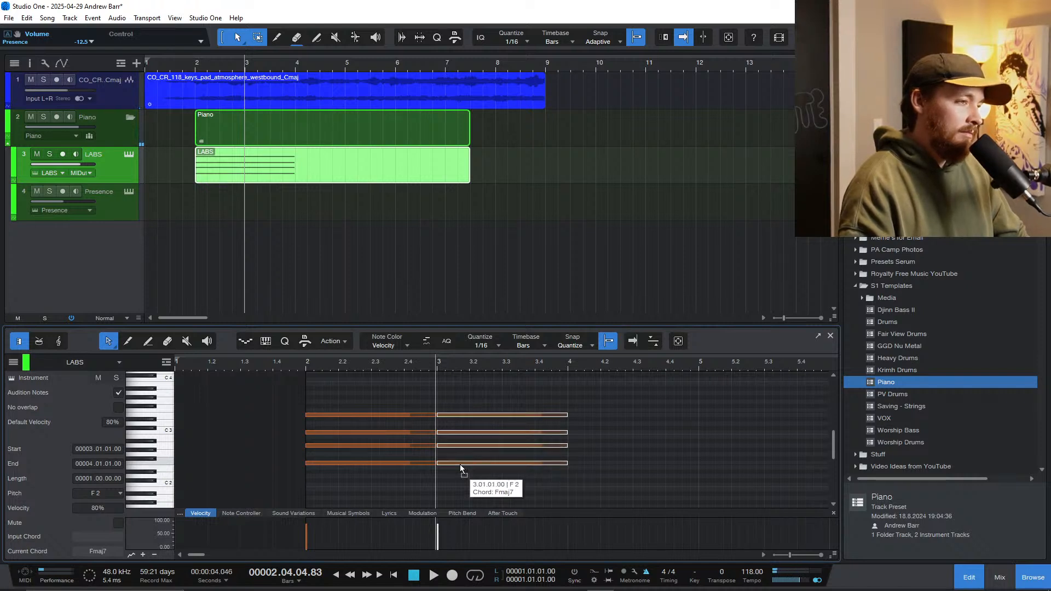
pyautogui.moveTo(460, 464); pyautogui.dragTo(462, 455)
# Step: Play the two chords against the pad, including a pass from bar 2 into bar 3
pyautogui.press('space')
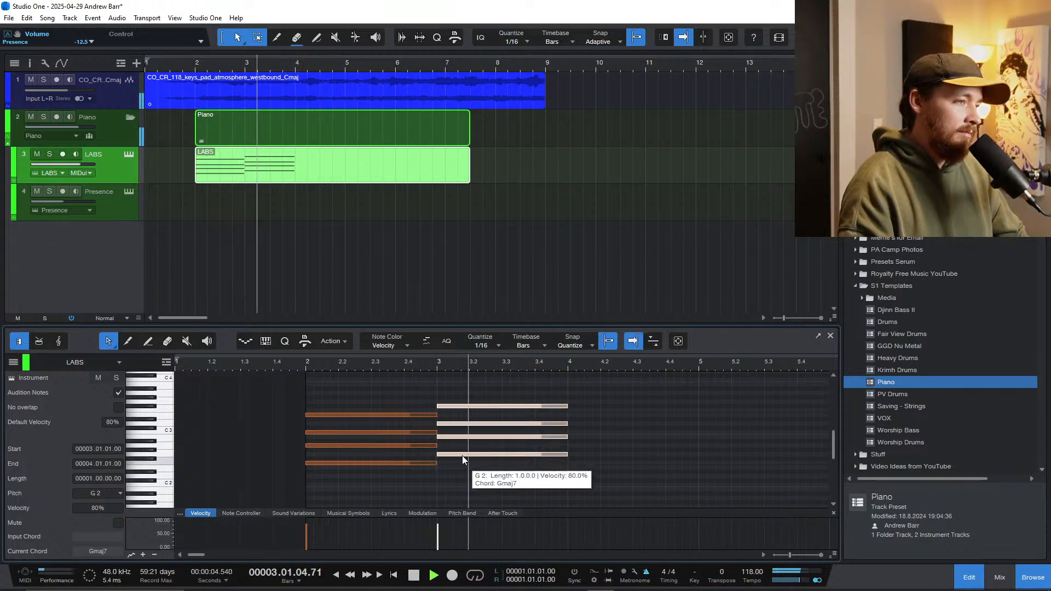
pyautogui.press('space')
pyautogui.click(297, 368)
pyautogui.press('space')
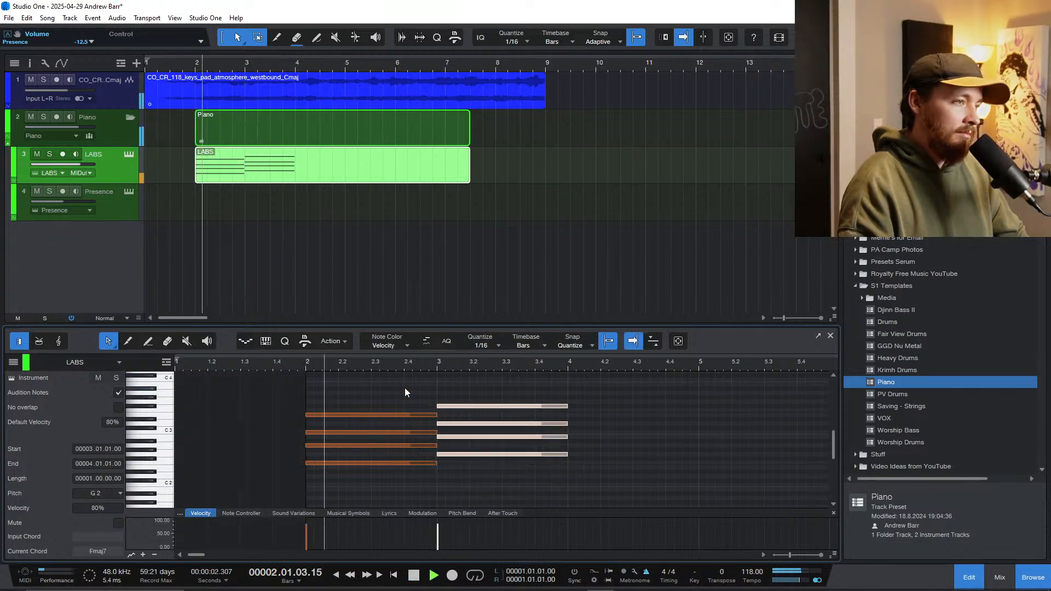
pyautogui.scroll(2, 474, 448)
pyautogui.press('space')
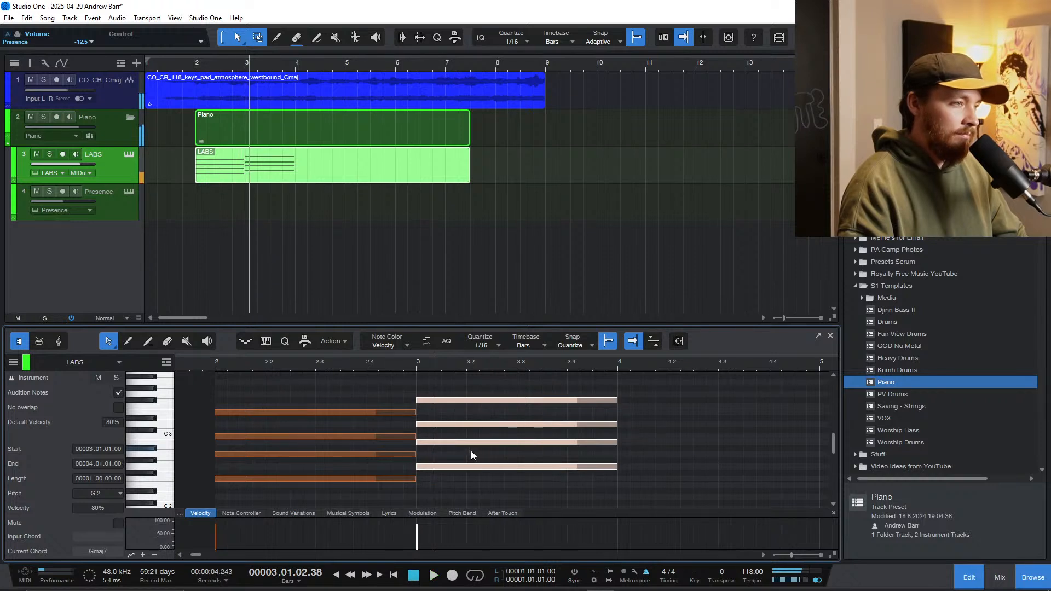
# Step: Audition individual notes of the bar 2 and bar 3 chords to compare their voicings
pyautogui.click(470, 450)
pyautogui.click(445, 424)
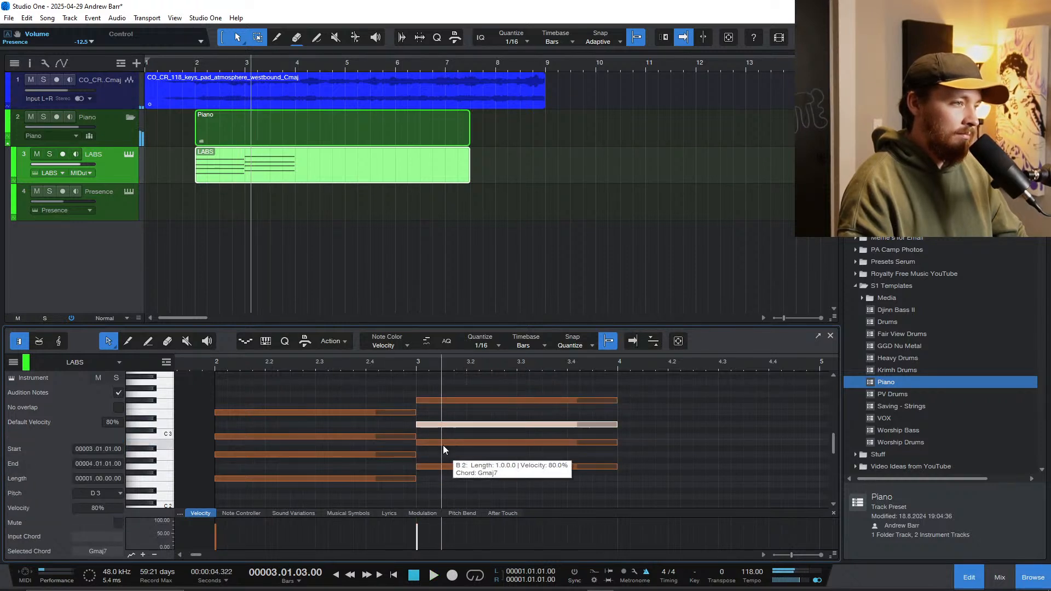
pyautogui.click(442, 443)
pyautogui.click(441, 468)
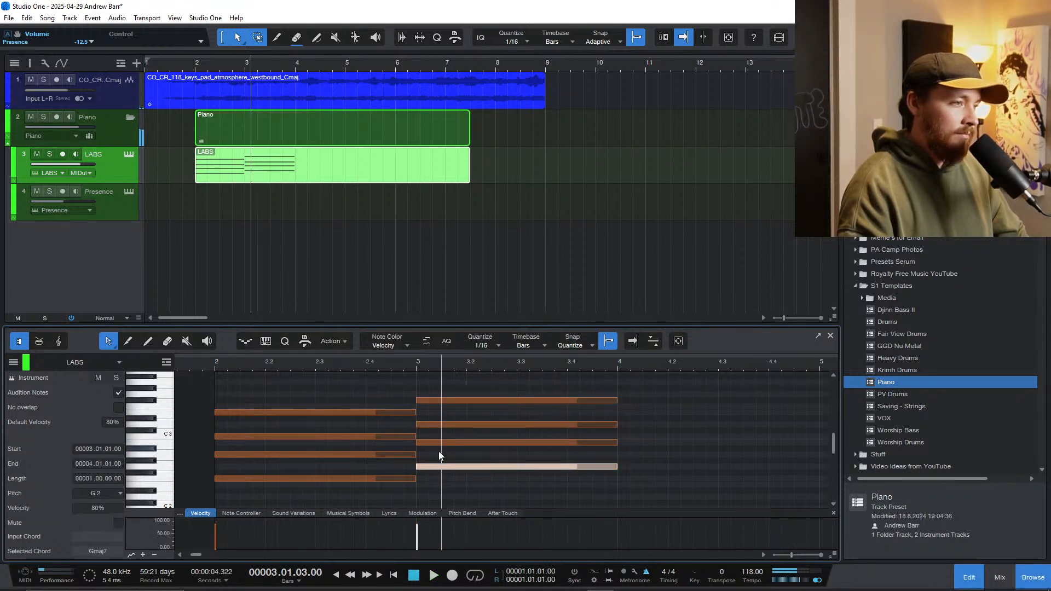
pyautogui.click(376, 480)
pyautogui.click(378, 436)
pyautogui.click(383, 413)
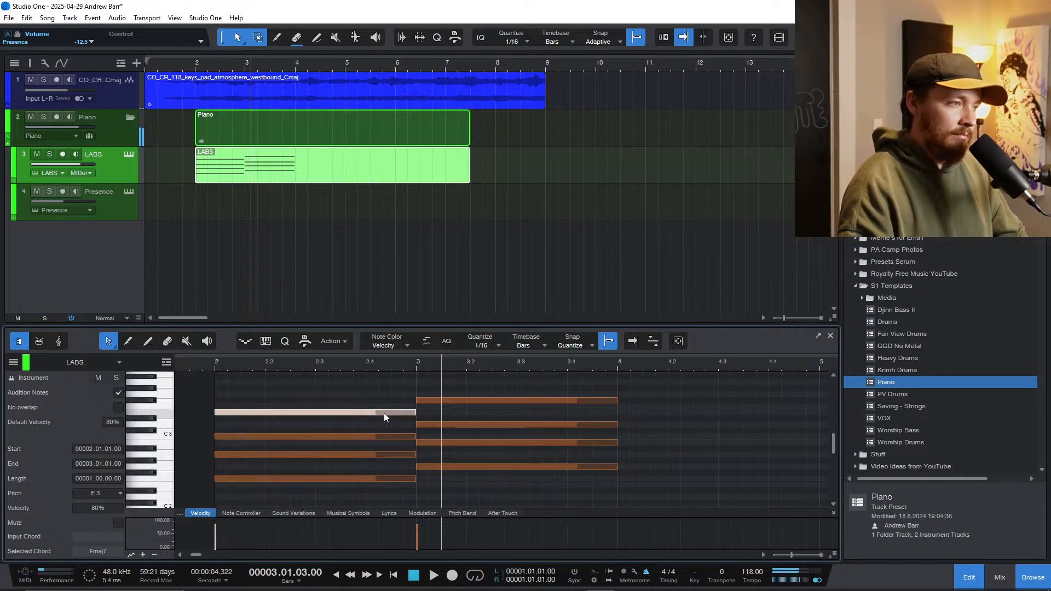
pyautogui.click(434, 468)
pyautogui.click(432, 443)
pyautogui.click(435, 427)
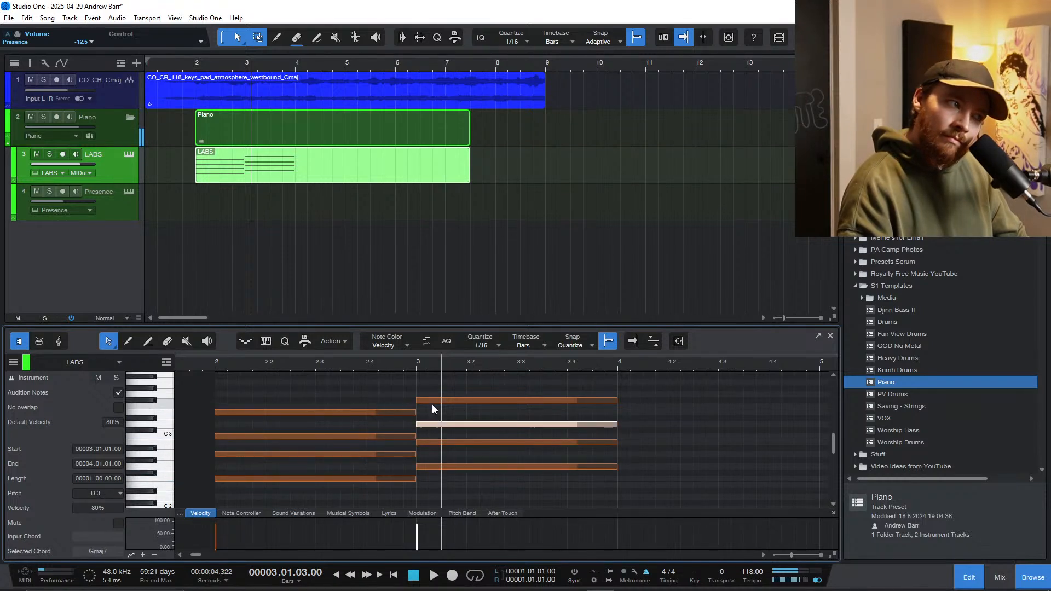
# Step: Raise the top note of the bar 3 chord to G3 and play the progression from bar 2
pyautogui.moveTo(431, 402); pyautogui.dragTo(430, 396)
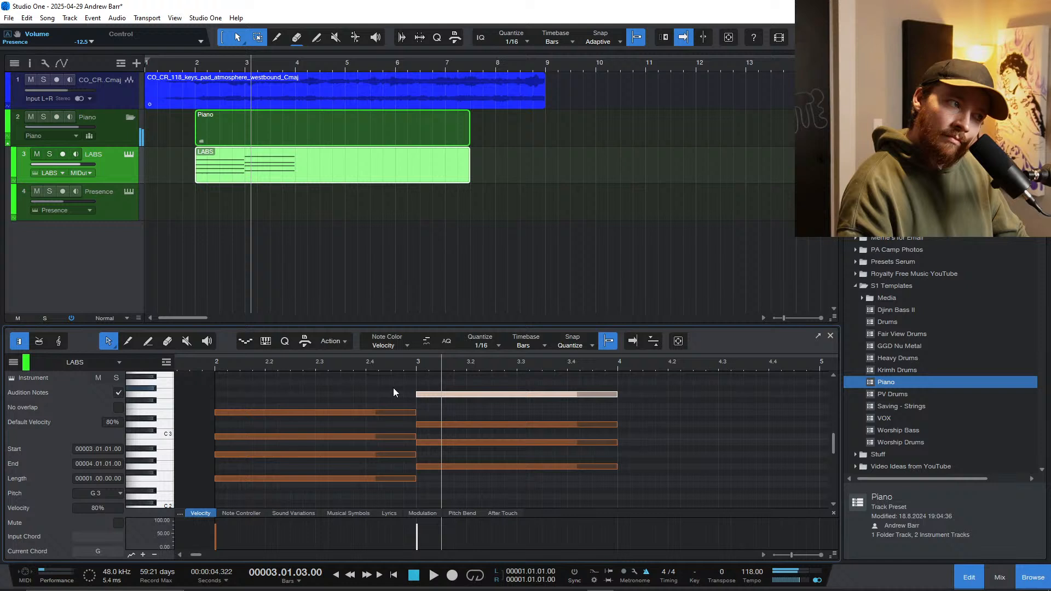
pyautogui.click(228, 365)
pyautogui.press('space')
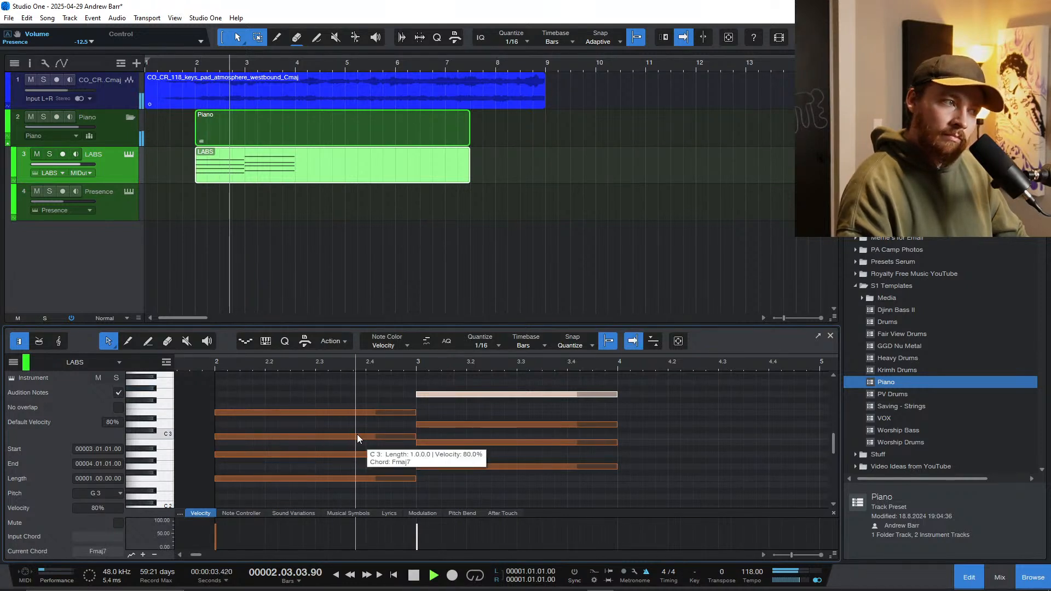
pyautogui.scroll(-2, 467, 467)
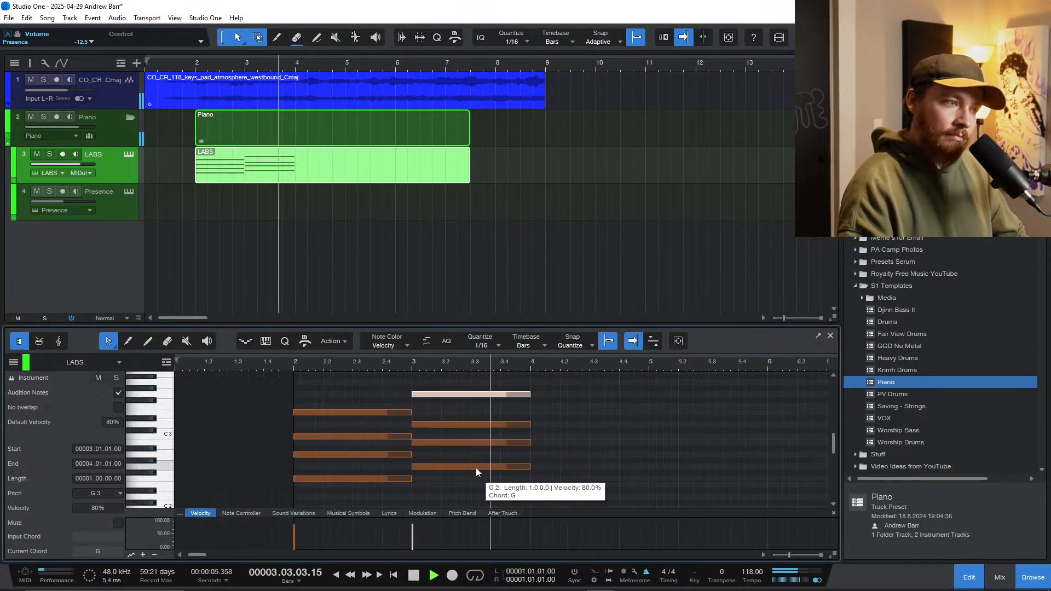
pyautogui.scroll(-1, 492, 479)
pyautogui.press('space')
# Step: Duplicate the G chord from bar 3 into bar 4
pyautogui.moveTo(529, 488); pyautogui.dragTo(462, 387)
pyautogui.press('d')
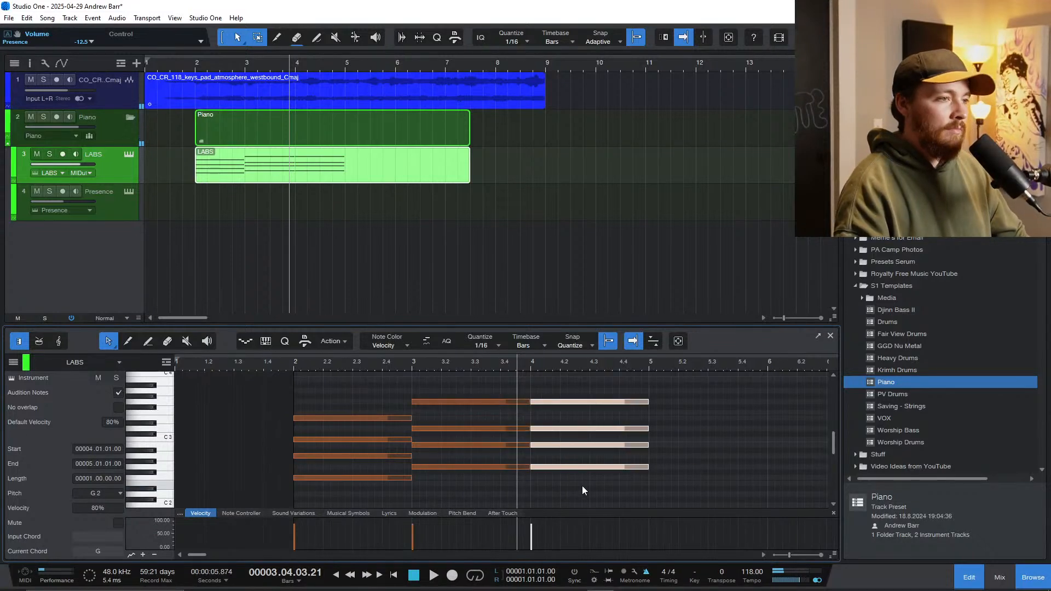
# Step: Transpose the duplicated bar 4 chord up to an A2 root and play it against the pad
pyautogui.scroll(-1, 569, 486)
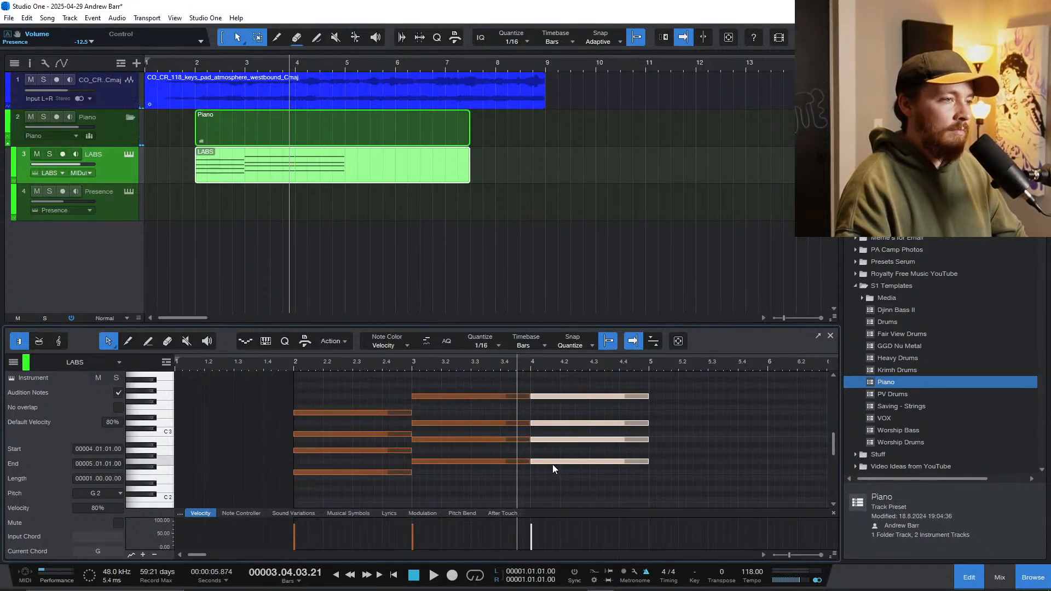
pyautogui.moveTo(553, 464); pyautogui.dragTo(550, 451)
pyautogui.scroll(2, 558, 459)
pyautogui.press('space')
pyautogui.press('space')
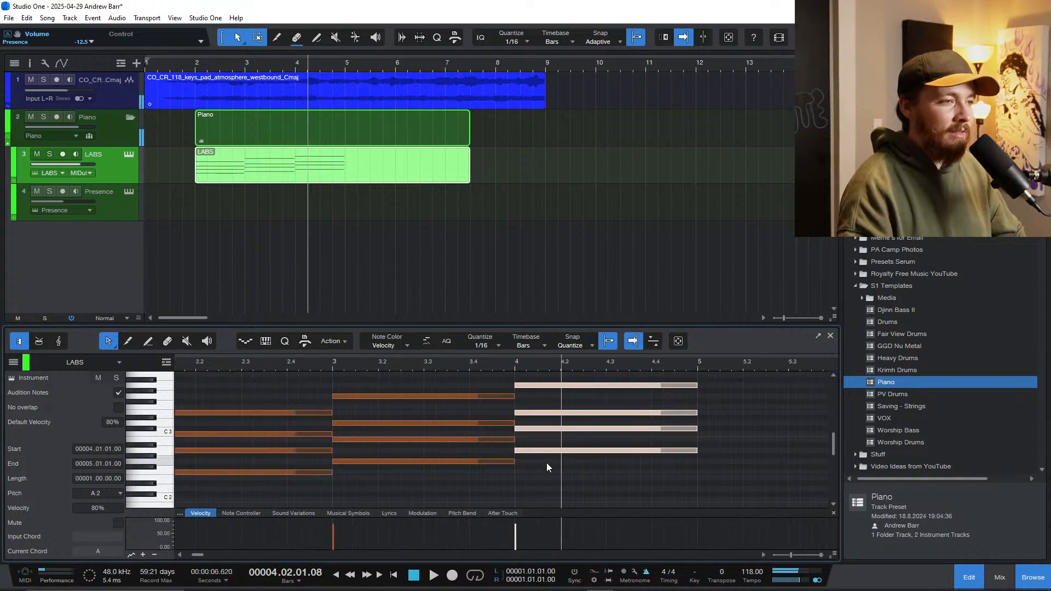
# Step: Turn the bar 4 chord into Am7 by lowering its C#3 to C3 and its top note to G3
pyautogui.click(548, 463)
pyautogui.click(527, 451)
pyautogui.click(528, 429)
pyautogui.press('Delete')
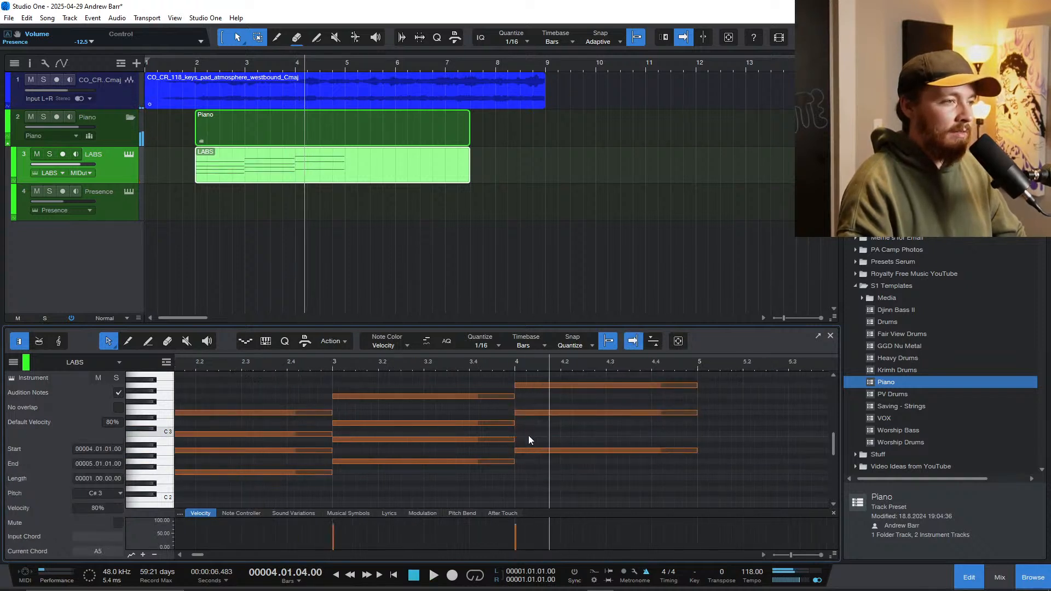
pyautogui.hotkey('ctrl', 'z')
pyautogui.moveTo(525, 429); pyautogui.dragTo(526, 435)
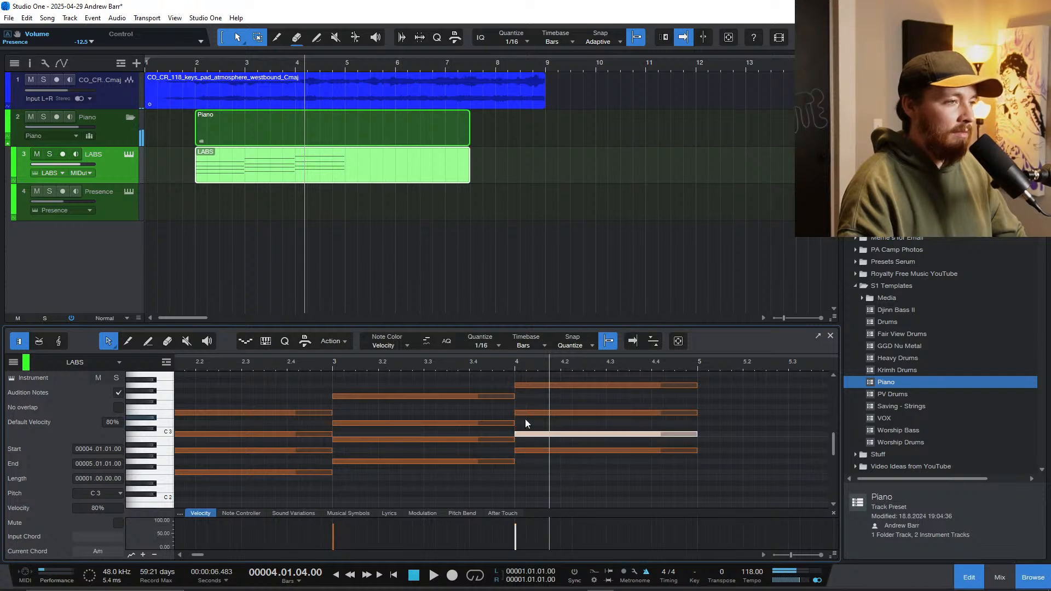
pyautogui.click(524, 413)
pyautogui.click(520, 386)
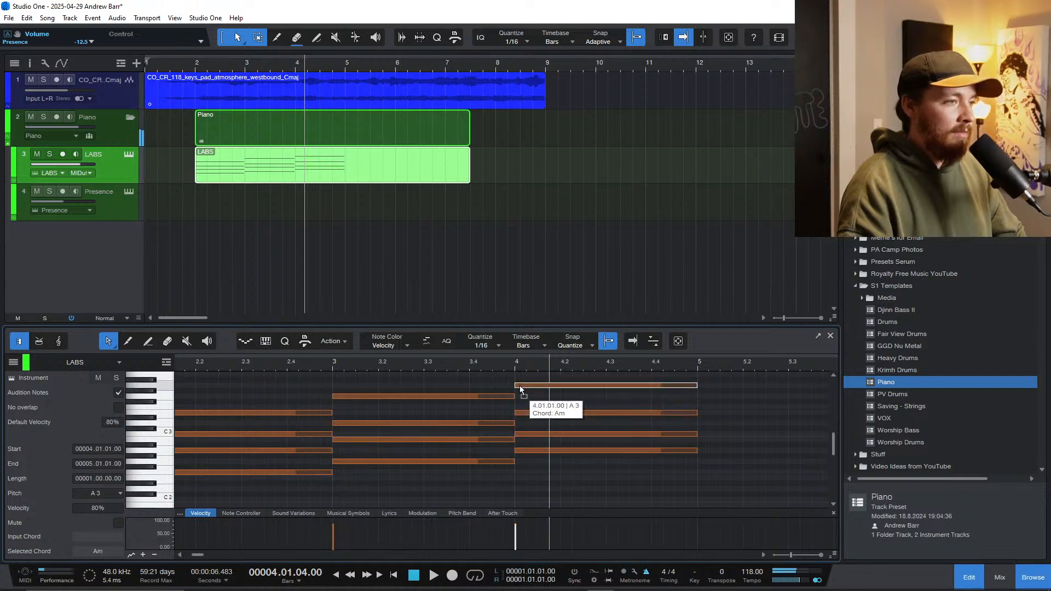
pyautogui.moveTo(520, 387); pyautogui.dragTo(521, 394)
# Step: Play the progression from bar 3 to check the Am7 chord against the pad
pyautogui.click(330, 367)
pyautogui.press('space')
pyautogui.press('w')
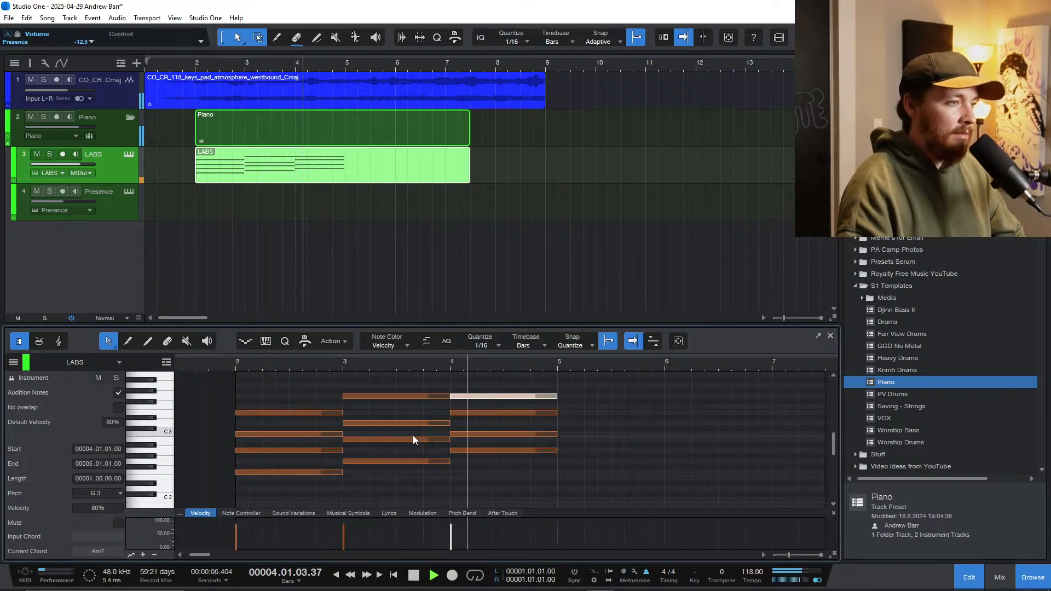
pyautogui.press('w')
pyautogui.press('w')
pyautogui.press('e')
pyautogui.press('e')
pyautogui.press('space')
# Step: Duplicate the bar 4 chord into bar 5, transpose the copy down to an E2 root, and play it
pyautogui.moveTo(482, 474); pyautogui.dragTo(383, 364)
pyautogui.press('d')
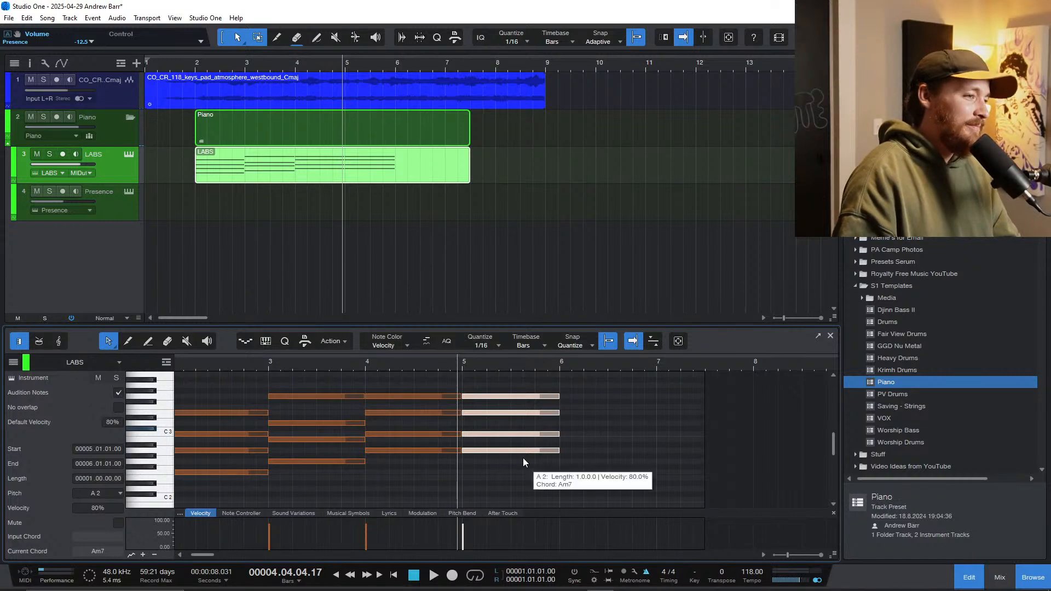
pyautogui.moveTo(516, 451); pyautogui.dragTo(517, 479)
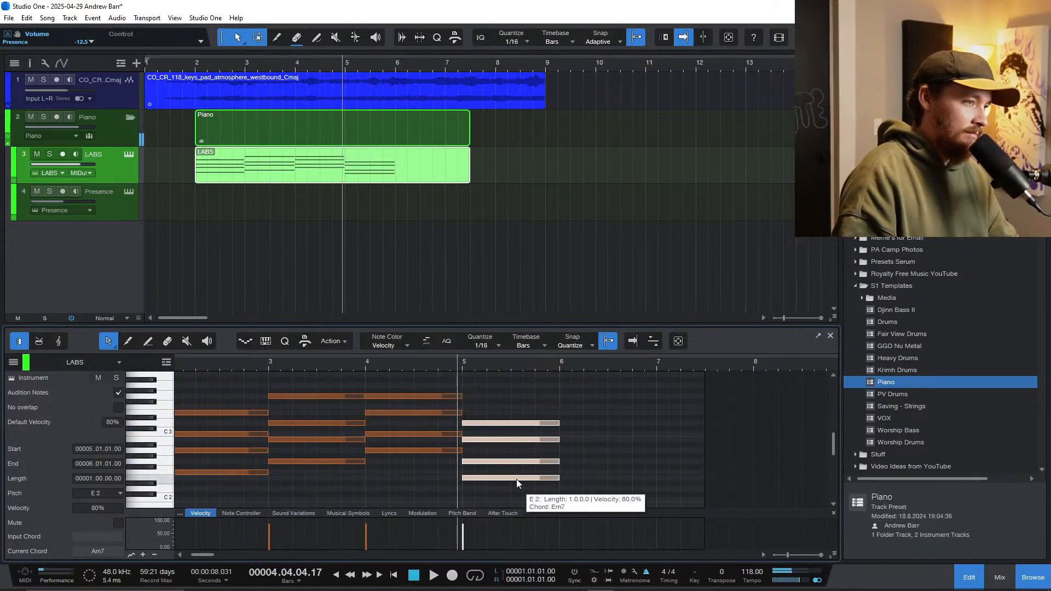
pyautogui.press('space')
pyautogui.scroll(3, 509, 474)
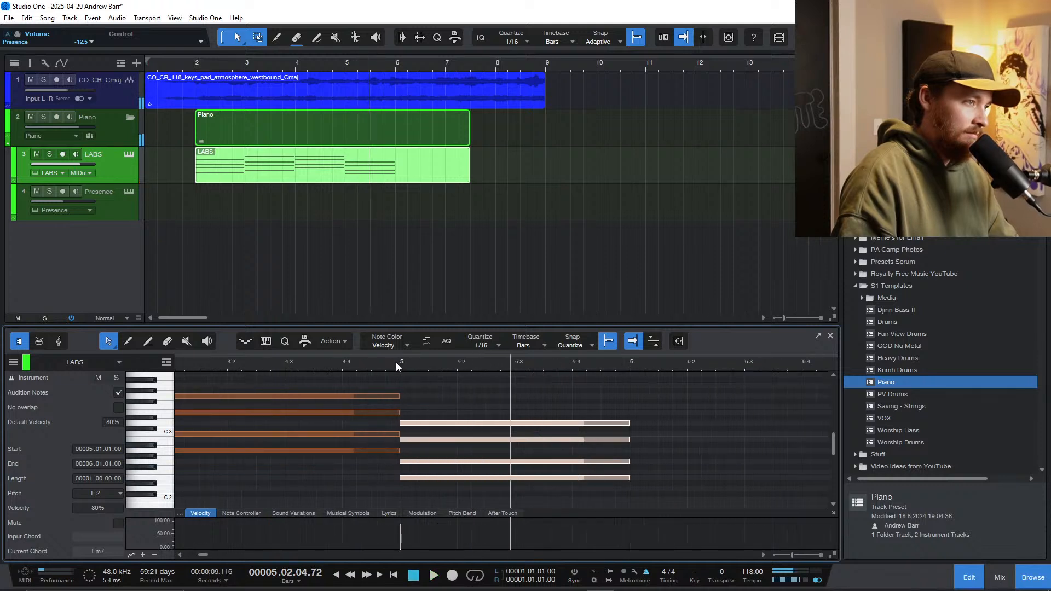
pyautogui.press('space')
pyautogui.scroll(-3, 463, 458)
pyautogui.press('space')
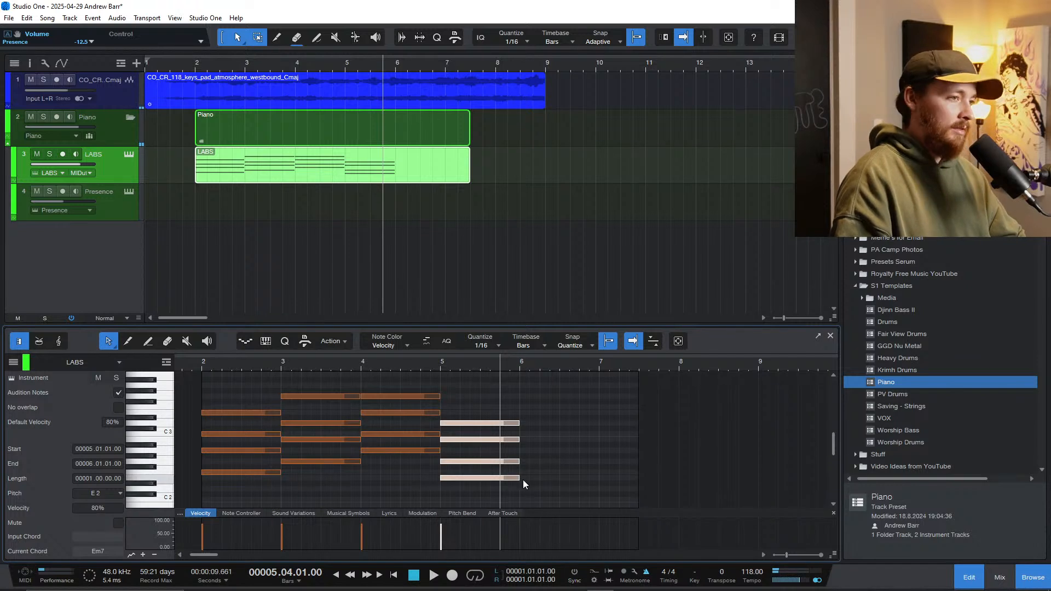
# Step: Split the bar 5 chord at beat 4, move the last beat down to a D2 root, and play it
pyautogui.hotkey('alt', 'x')
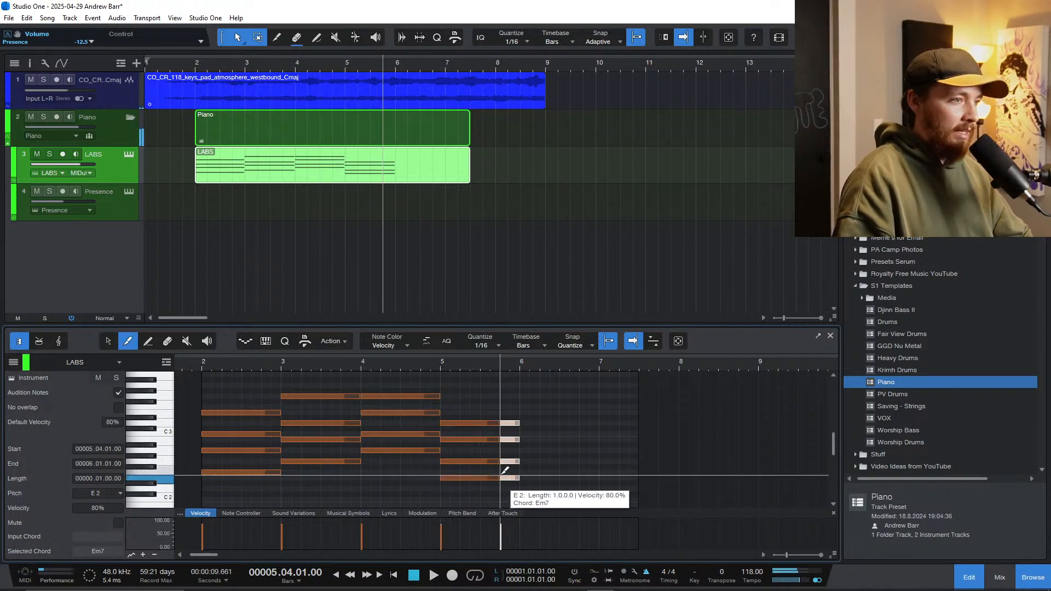
pyautogui.moveTo(508, 479); pyautogui.dragTo(510, 489)
pyautogui.press('space')
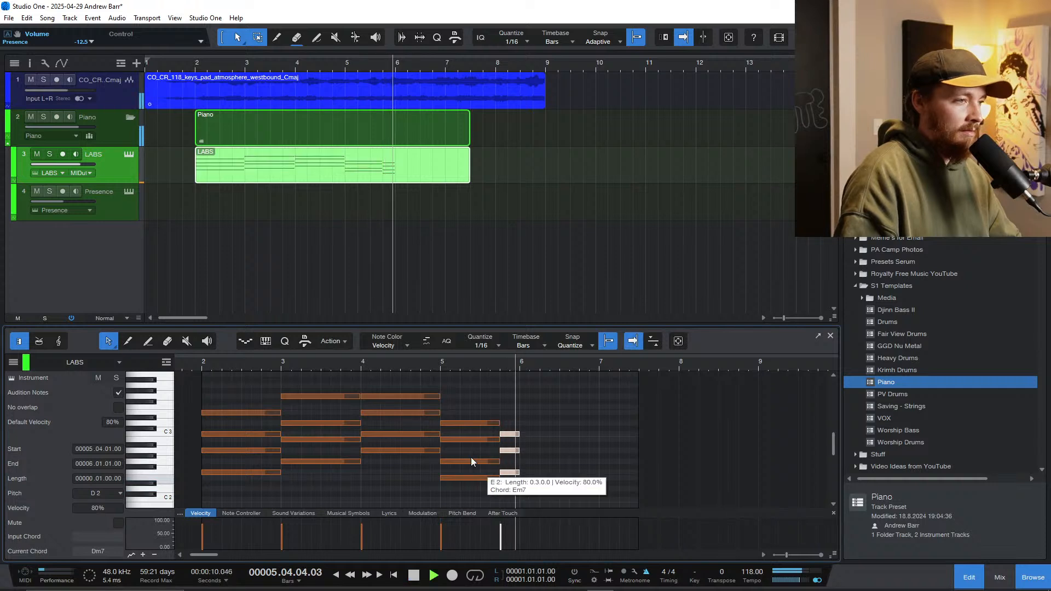
pyautogui.press('space')
# Step: Solo the Piano folder and play the whole chord progression from bar 2
pyautogui.click(201, 365)
pyautogui.press('space')
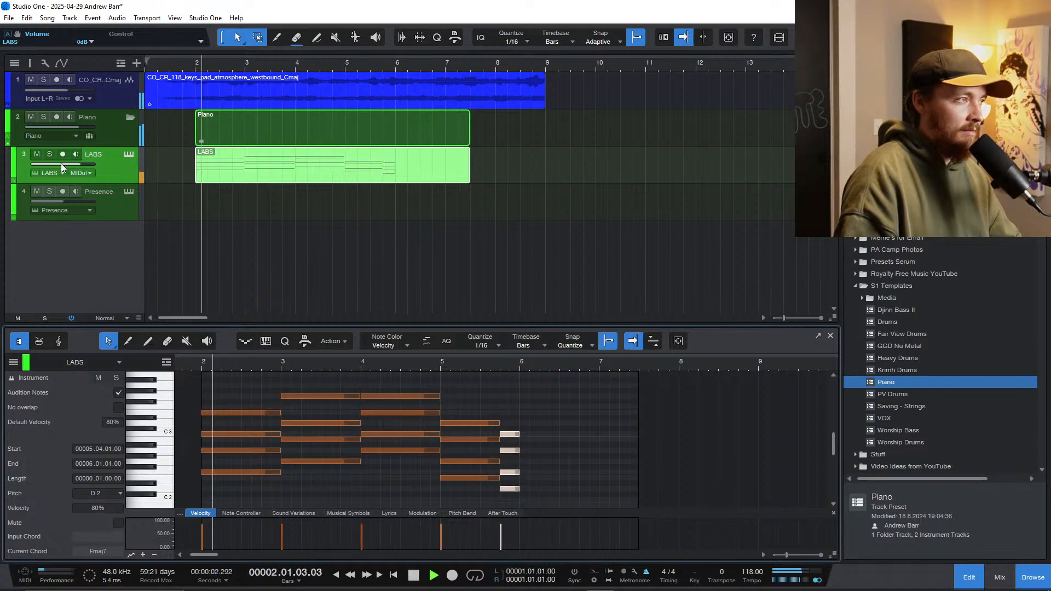
pyautogui.click(43, 117)
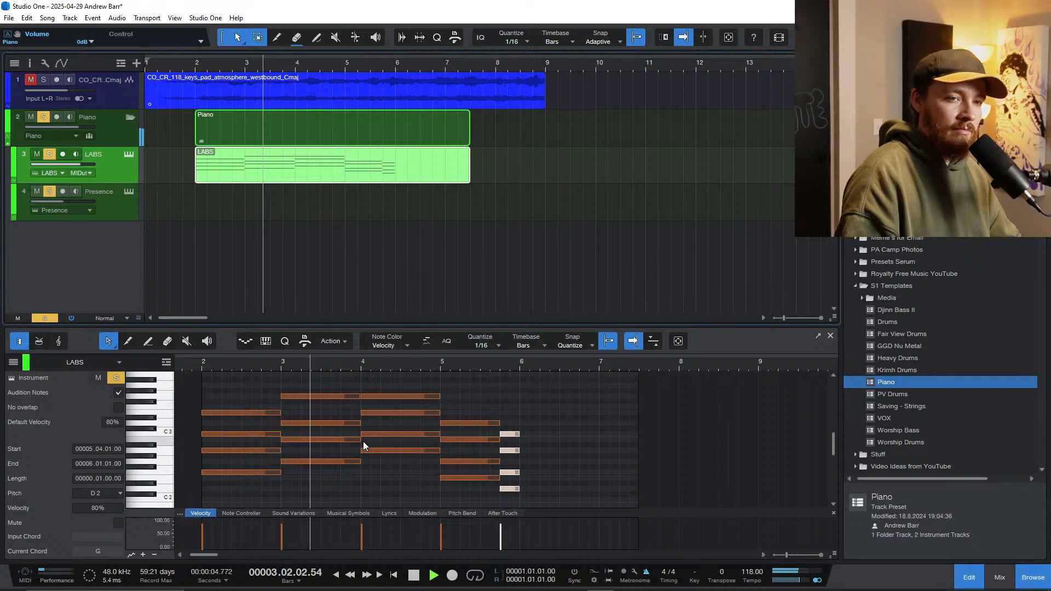
pyautogui.scroll(4, 418, 446)
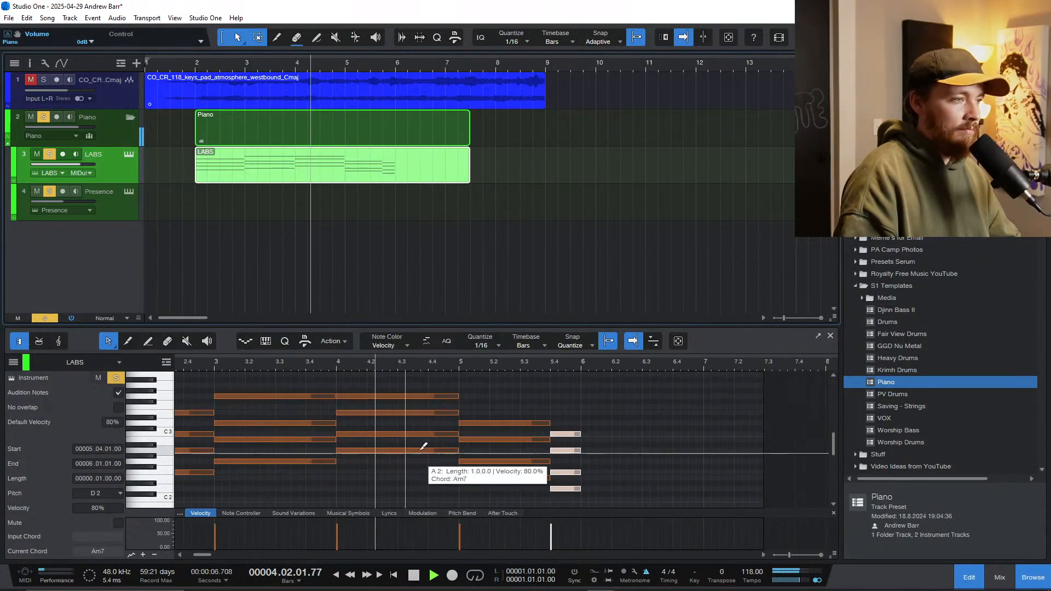
pyautogui.hscroll(4, 435, 453)
pyautogui.press('f')
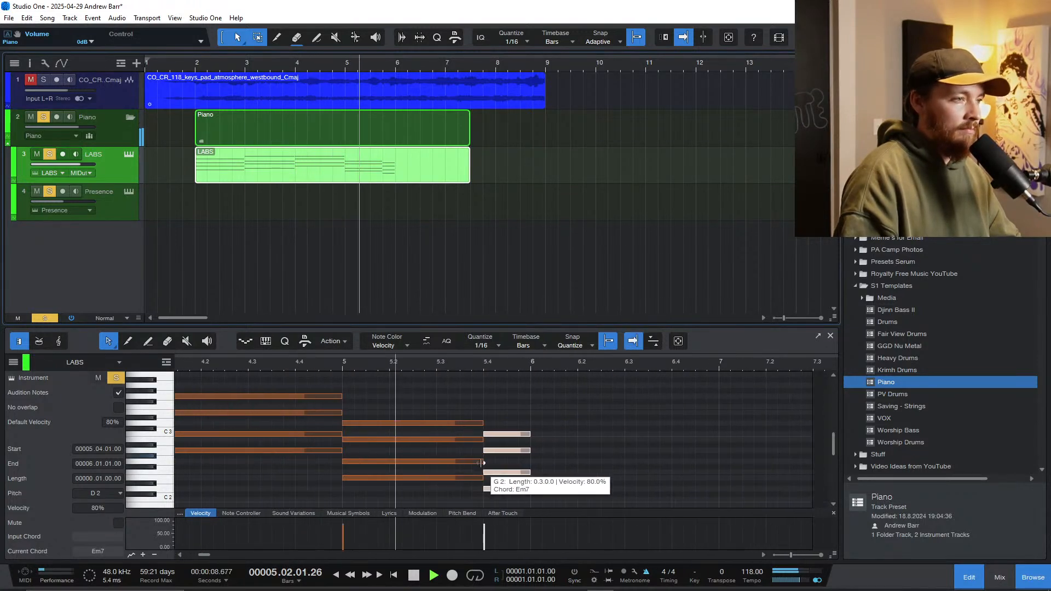
pyautogui.press('space')
pyautogui.click(554, 473)
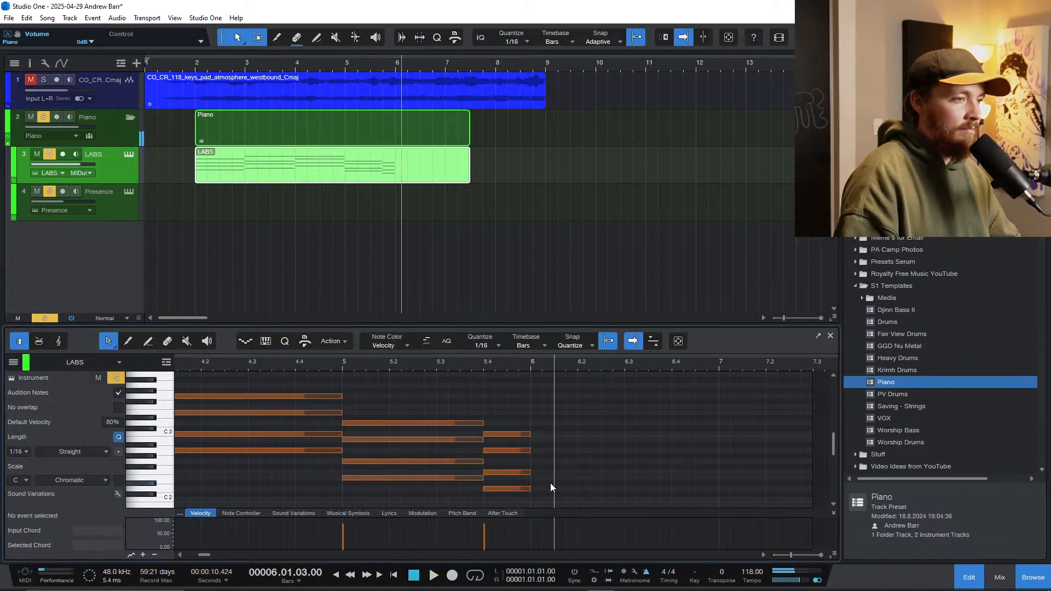
# Step: Revoice the last-beat chord of bar 5 as Csus2 with C2, G2, C3 and D3, and play from bar 5
pyautogui.scroll(-1, 537, 478)
pyautogui.click(504, 467)
pyautogui.moveTo(504, 465); pyautogui.dragTo(507, 401)
pyautogui.press('f')
pyautogui.click(353, 361)
pyautogui.press('space')
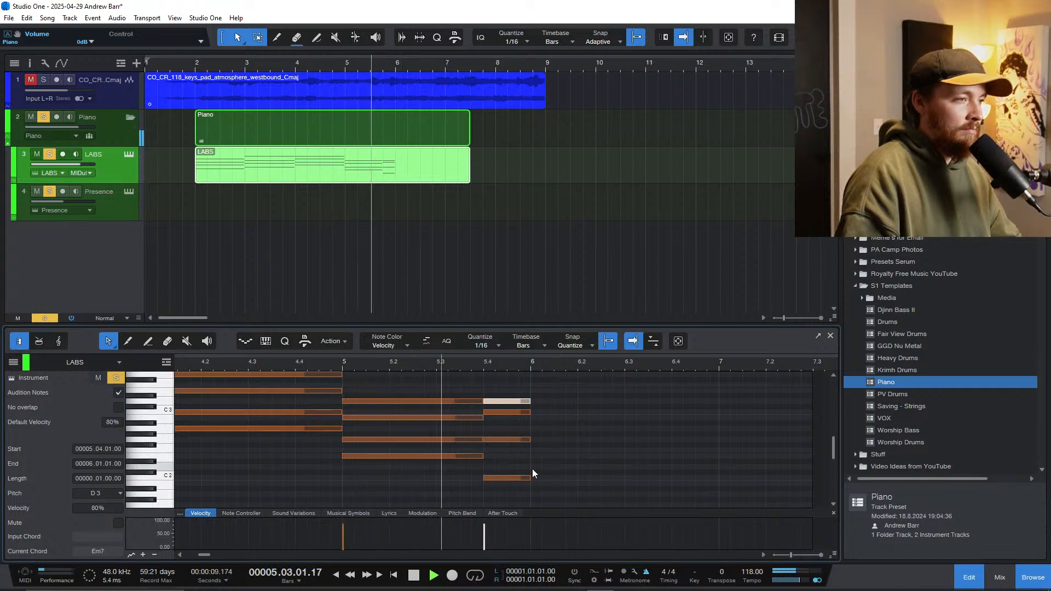
pyautogui.scroll(-3, 532, 468)
pyautogui.hscroll(-2, 528, 467)
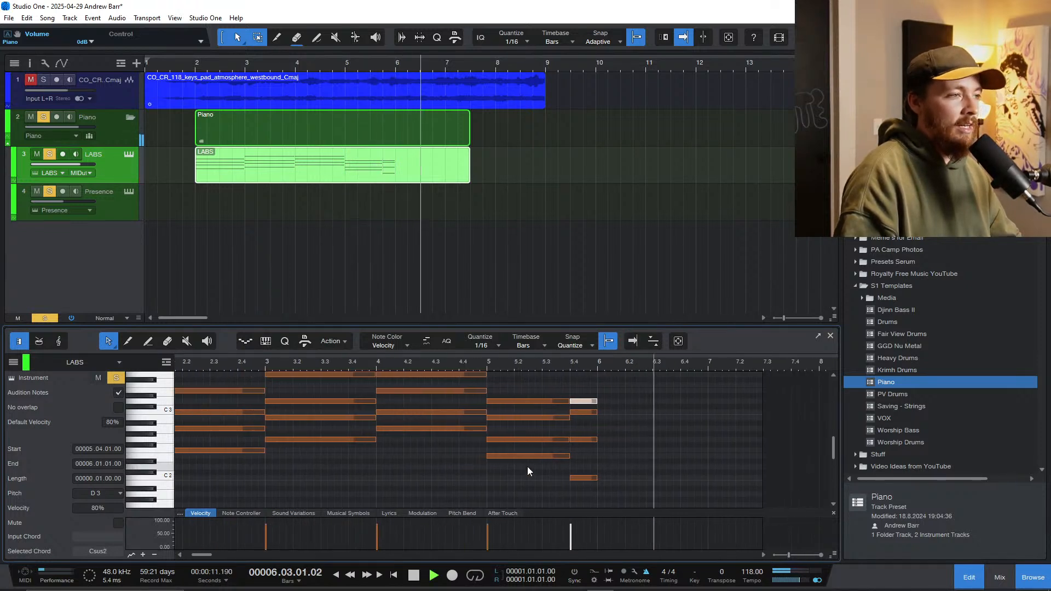
pyautogui.hscroll(-1, 527, 467)
pyautogui.press('space')
# Step: Enlarge the note editor, solo the pad track alongside the piano, and play both from bar 1
pyautogui.moveTo(493, 326); pyautogui.dragTo(490, 302)
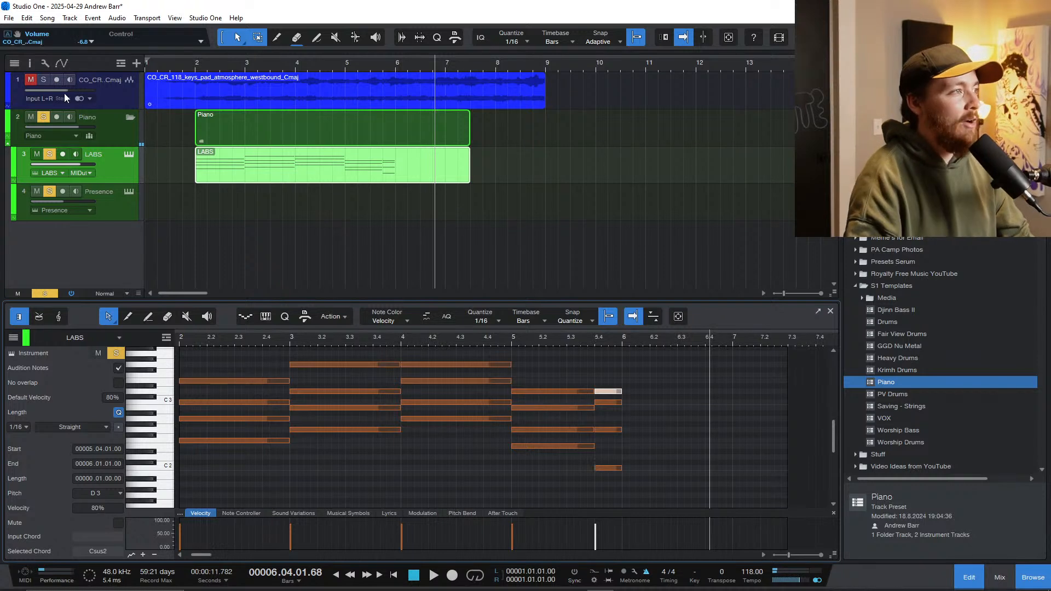
pyautogui.click(44, 80)
pyautogui.click(179, 63)
pyautogui.press('space')
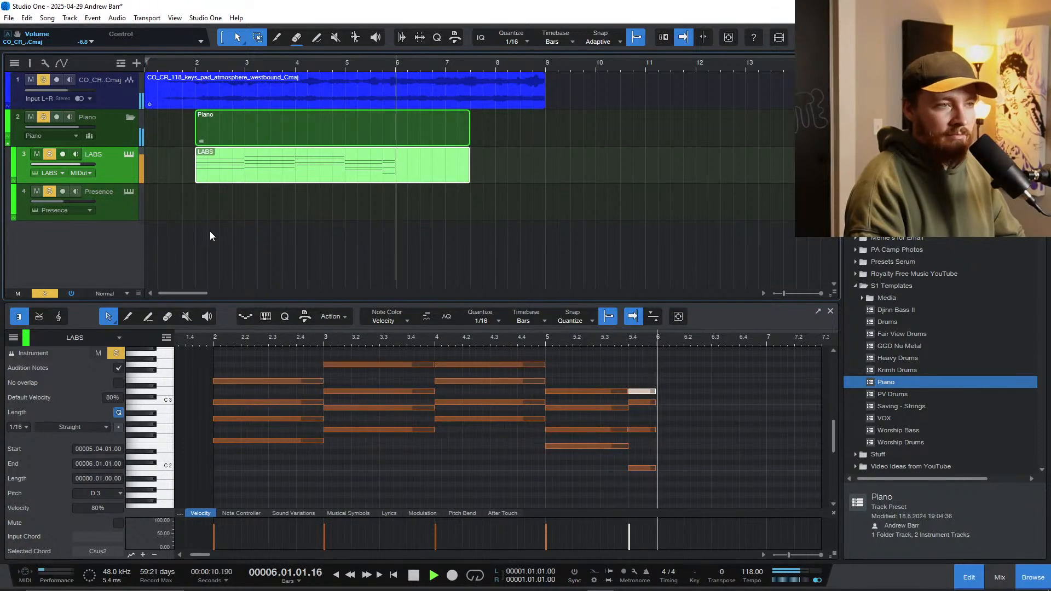
pyautogui.press('space')
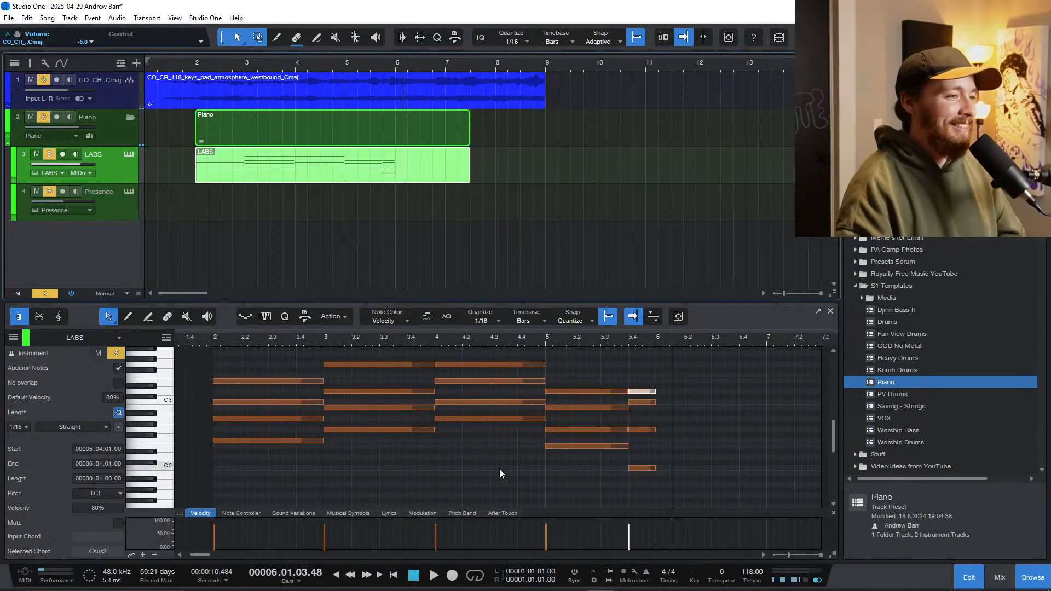
# Step: Duplicate the entire piano chord progression so it repeats from bar 6 to bar 10
pyautogui.moveTo(688, 488); pyautogui.dragTo(168, 353)
pyautogui.press('d')
pyautogui.scroll(-3, 391, 405)
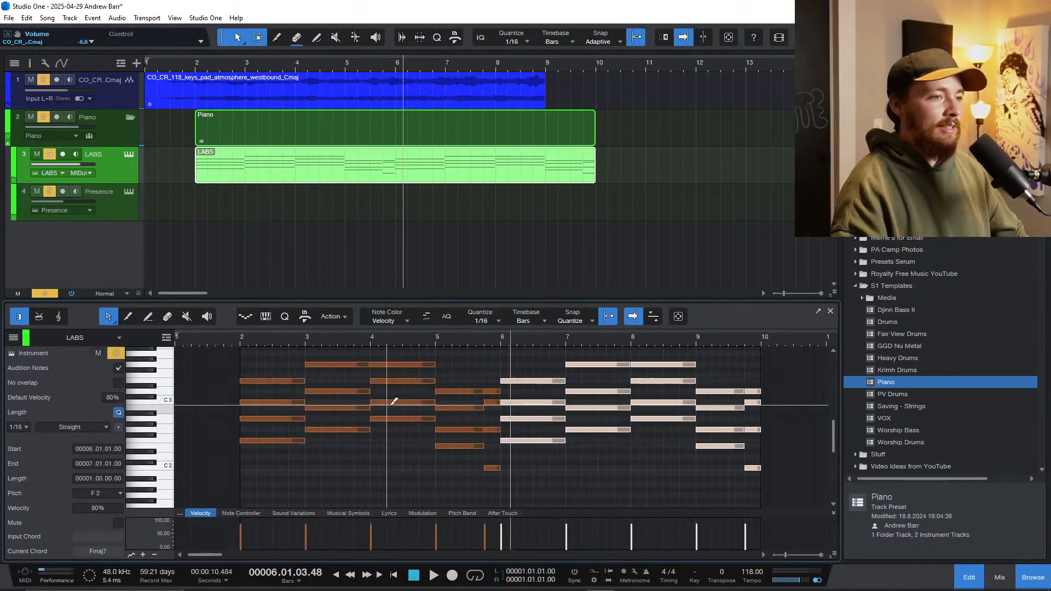
pyautogui.scroll(-3, 393, 402)
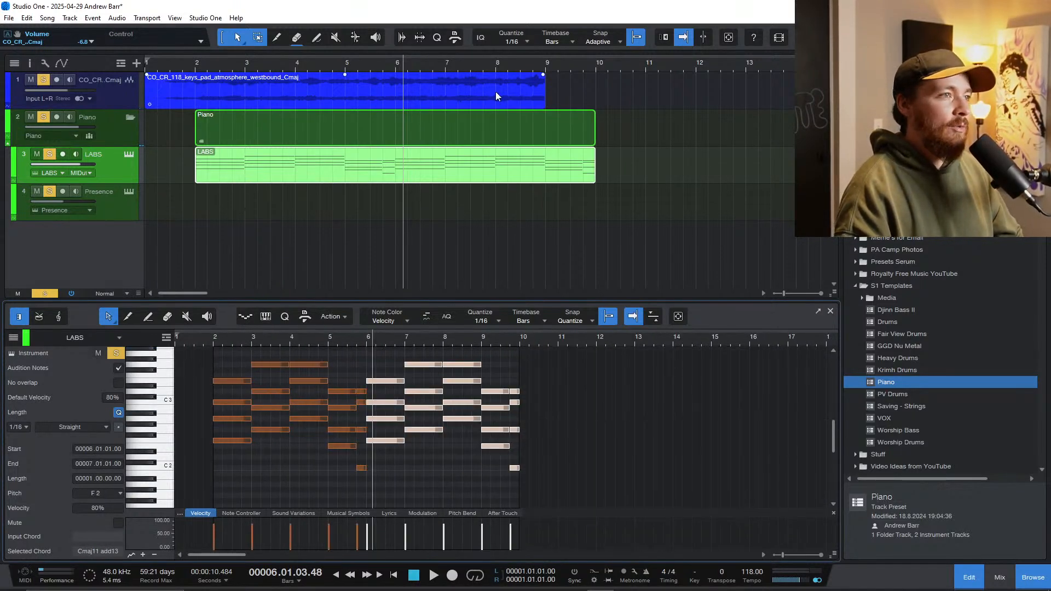
# Step: Split the pad audio clip at bar 2, where the piano chords start, and play the arrangement
pyautogui.keyDown('alt'); pyautogui.click(195, 98); pyautogui.keyUp('alt')
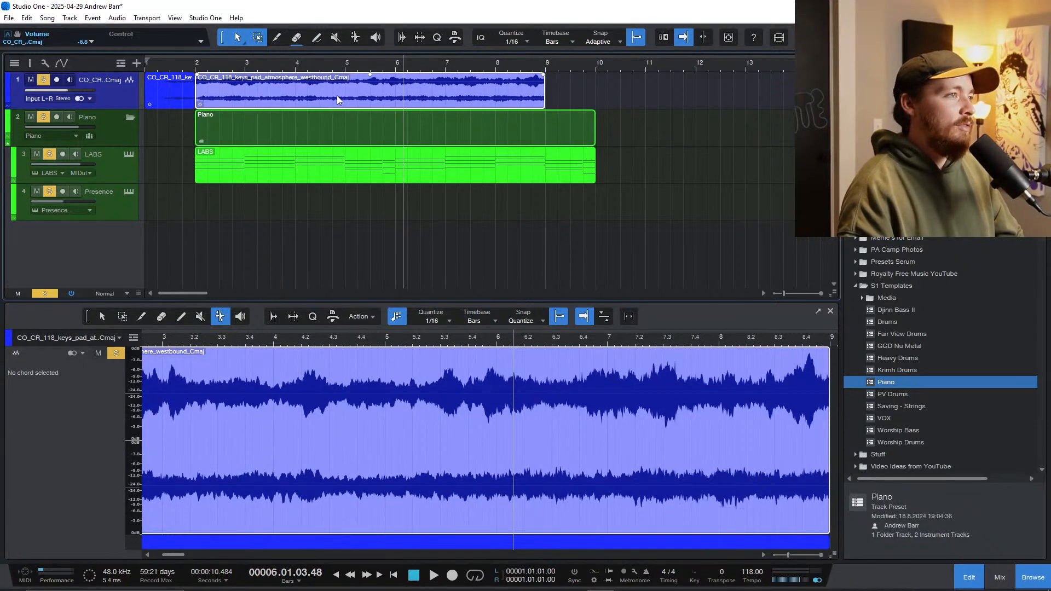
pyautogui.press('3')
pyautogui.press('1')
pyautogui.press('3')
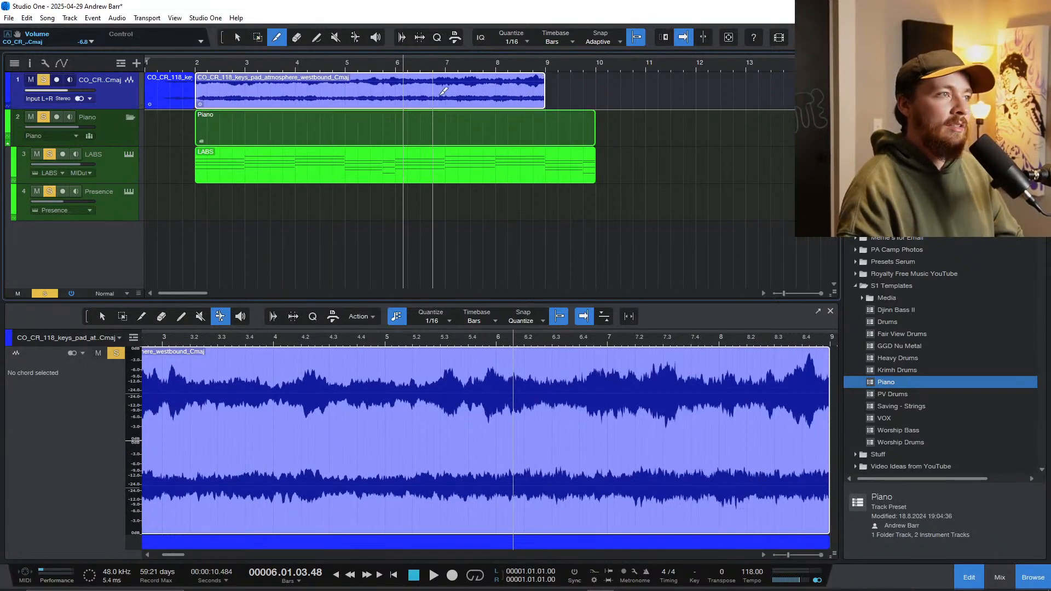
pyautogui.press('1')
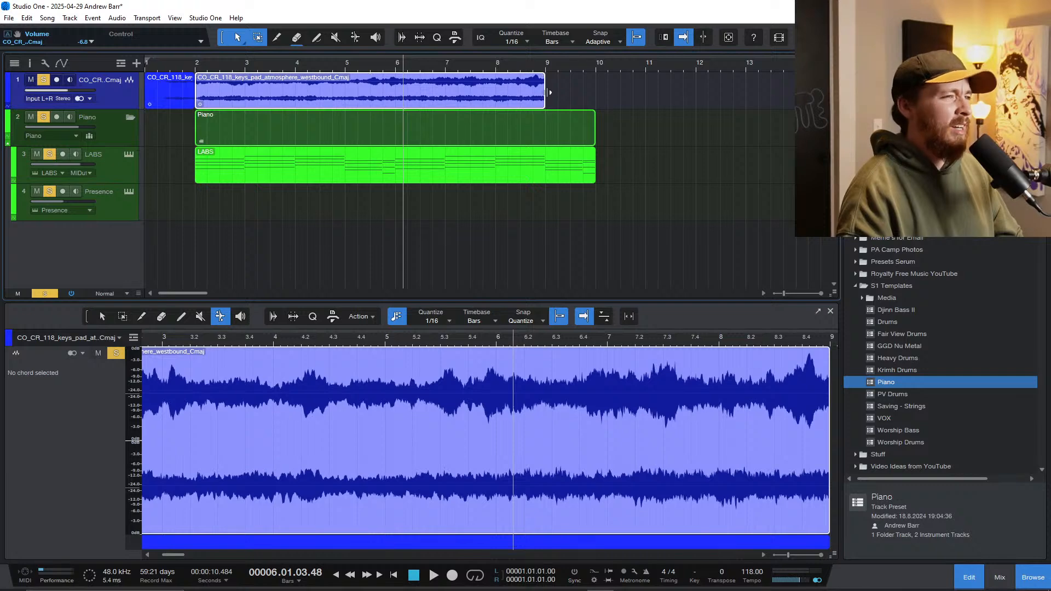
pyautogui.click(199, 201)
pyautogui.press('space')
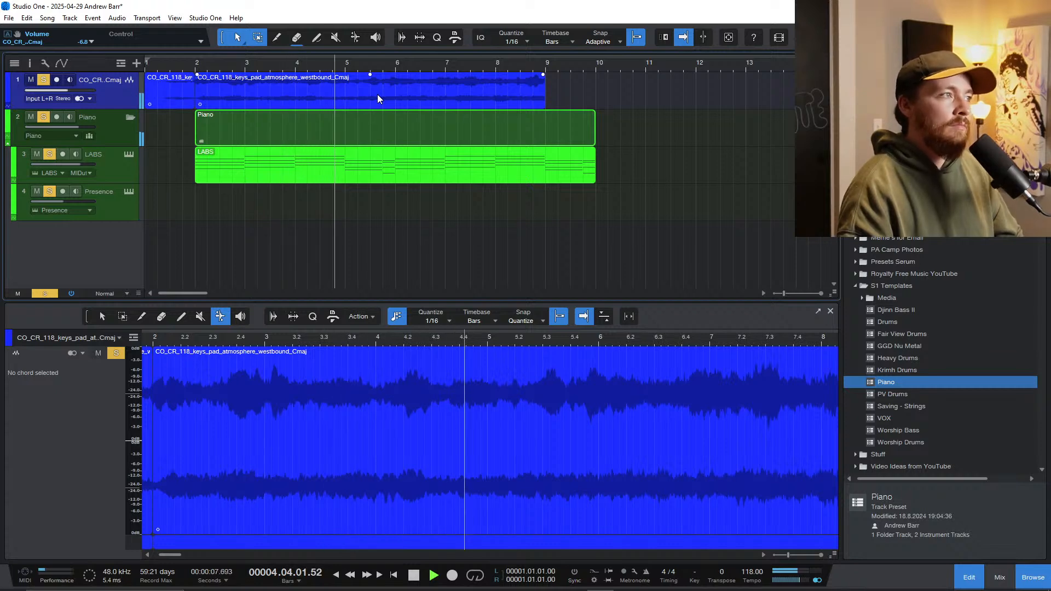
# Step: Cut off the pad clip after bar 6 and duplicate its bar 2 to 6 section to cover the repeated chords
pyautogui.keyDown('alt'); pyautogui.click(397, 92); pyautogui.keyUp('alt')
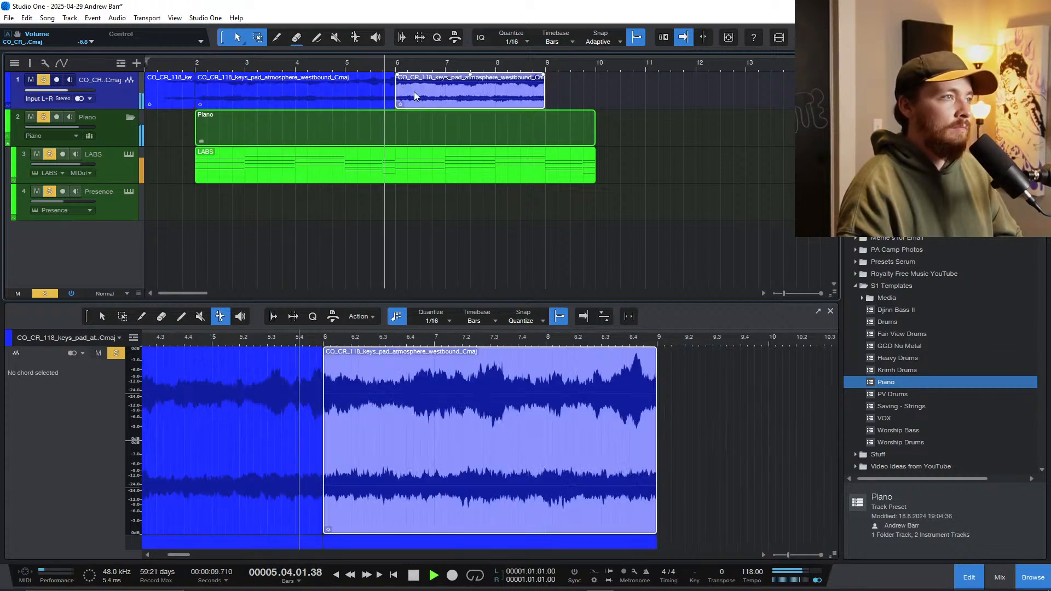
pyautogui.press('Delete')
pyautogui.click(371, 93)
pyautogui.press('d')
pyautogui.press('space')
# Step: Listen to the pad clips' join at bar 6, then replay the arrangement from bar 4
pyautogui.click(383, 91)
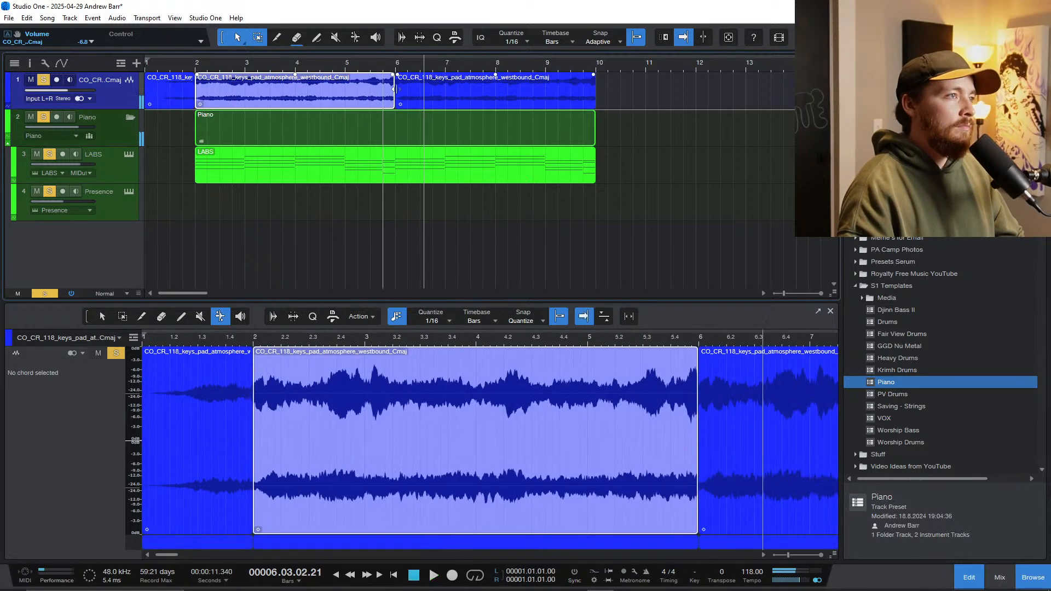
pyautogui.scroll(4, 366, 63)
pyautogui.press('space')
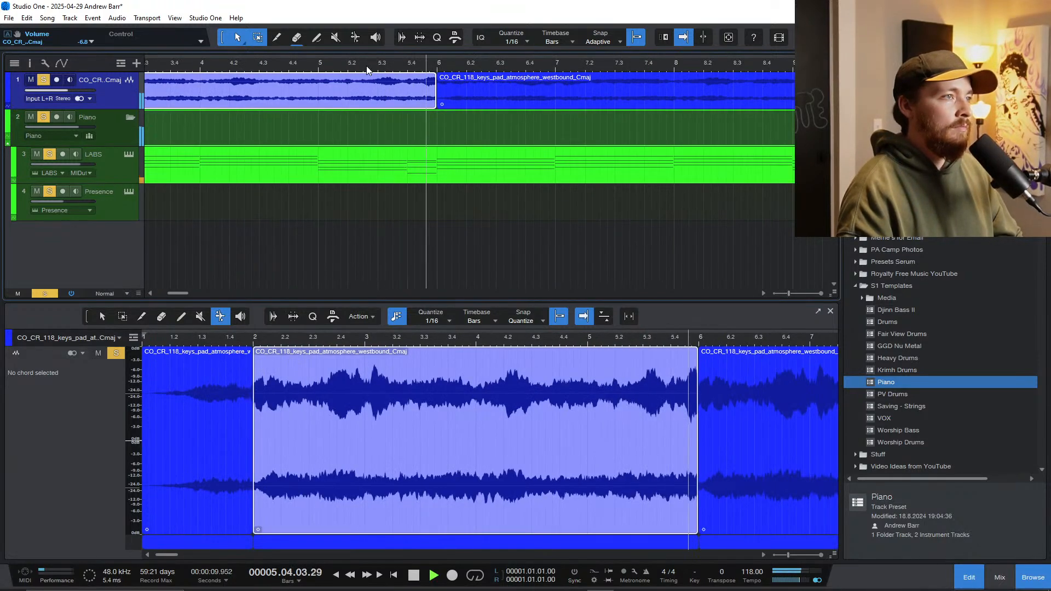
pyautogui.scroll(-5, 386, 86)
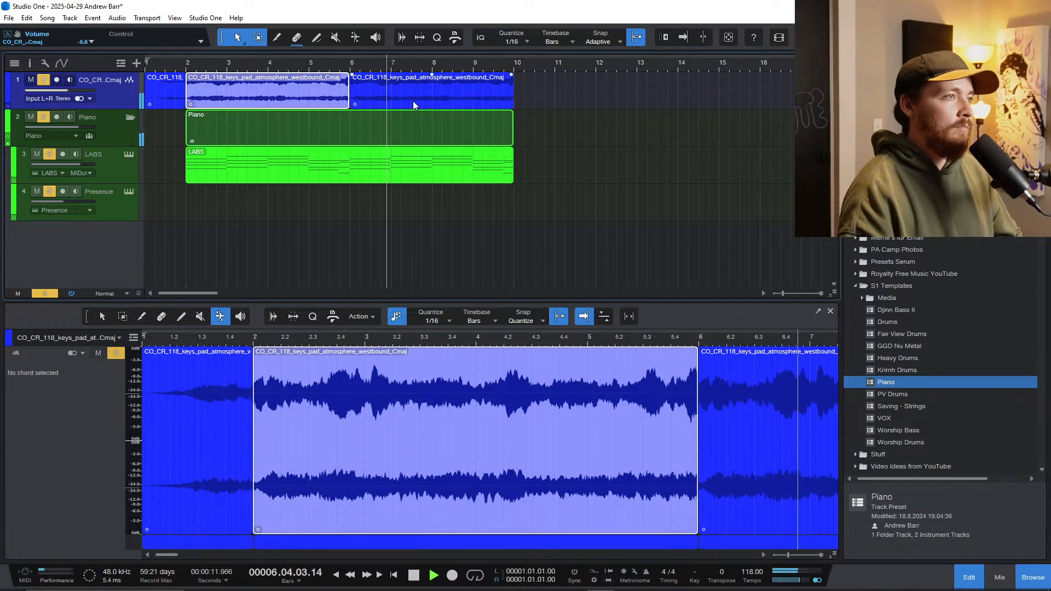
pyautogui.click(397, 102)
pyautogui.press('f')
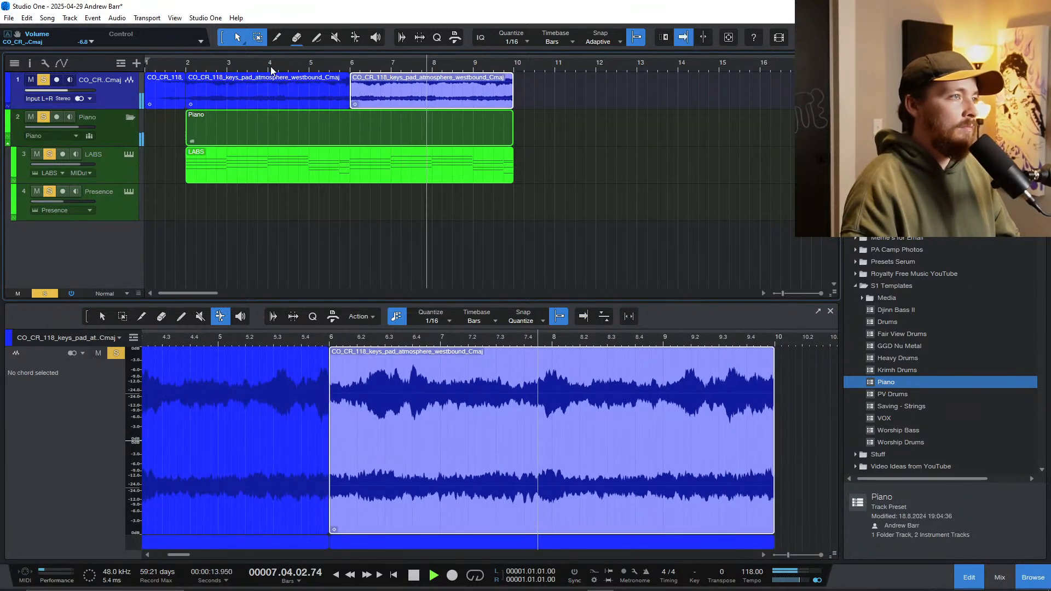
pyautogui.click(271, 67)
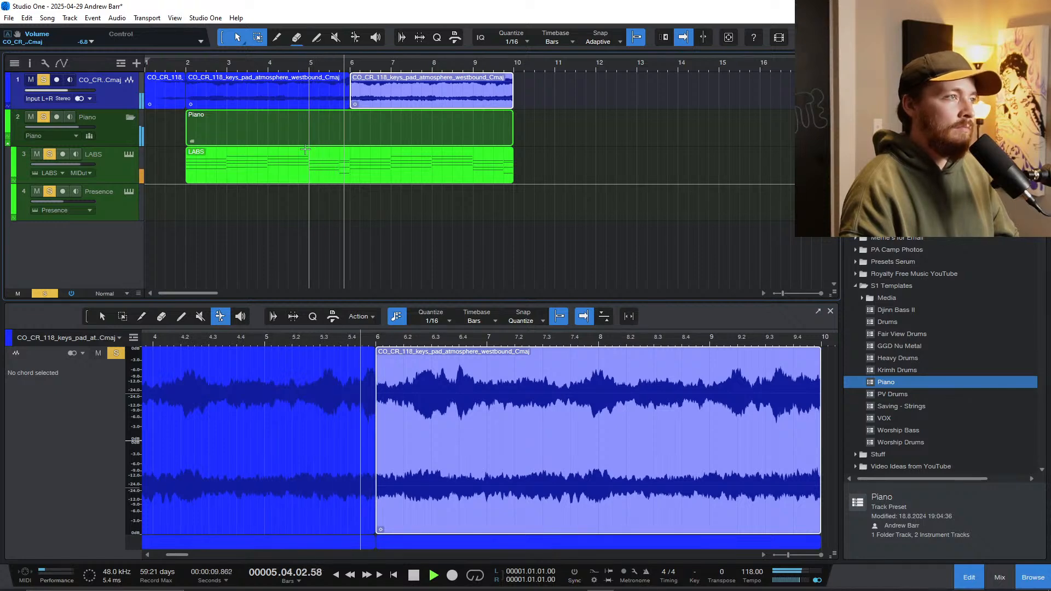
pyautogui.scroll(-2, 307, 163)
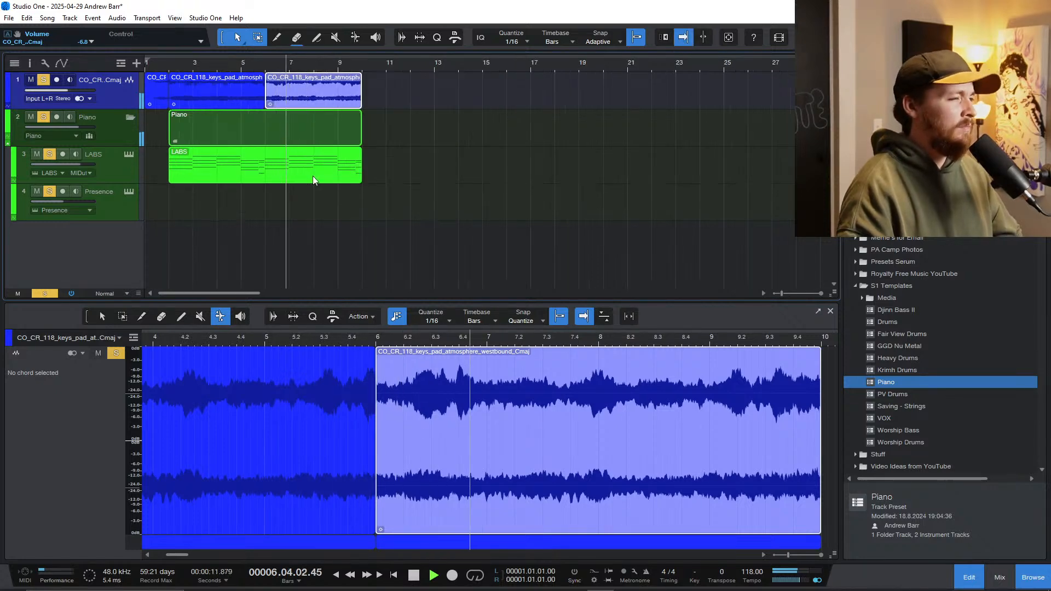
# Step: Duplicate the pad and piano clips of bars 2 to 10 so they repeat until bar 18, listen briefly, and save the song
pyautogui.moveTo(375, 183); pyautogui.dragTo(214, 103)
pyautogui.press('d')
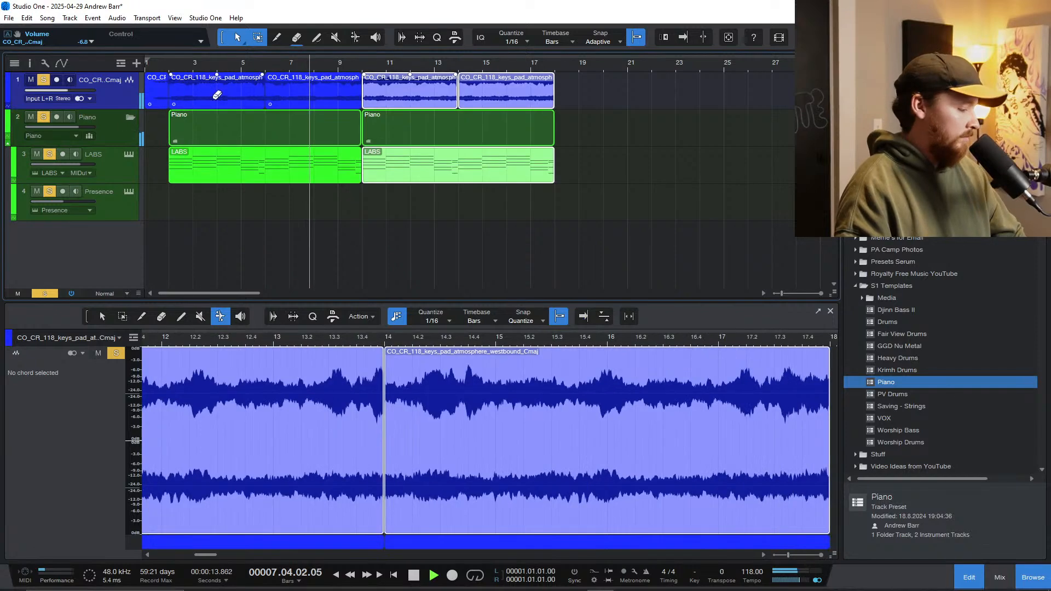
pyautogui.scroll(-2, 301, 205)
pyautogui.press('f')
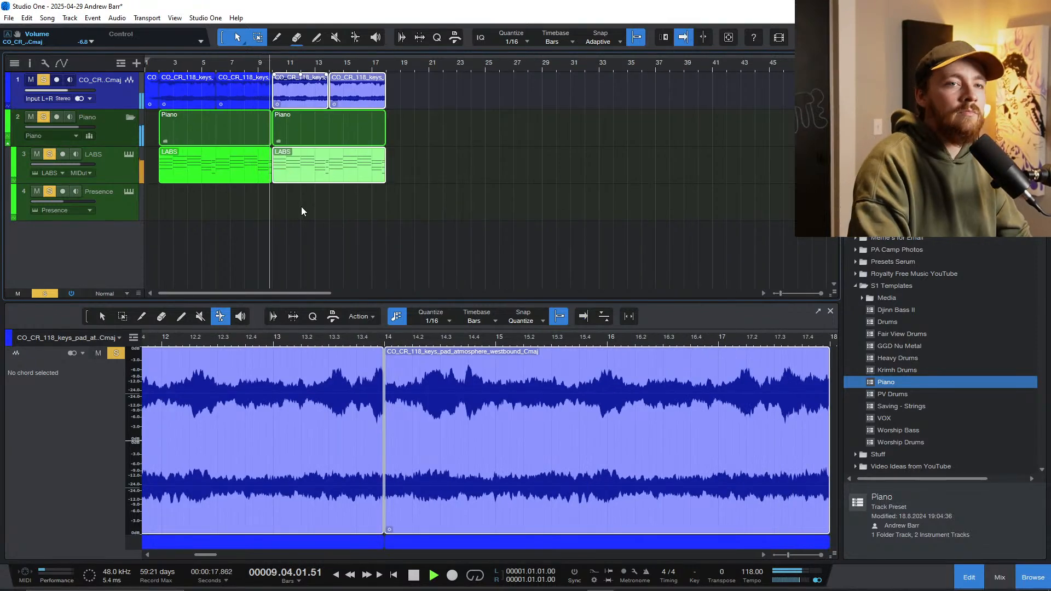
pyautogui.press('space')
pyautogui.press(',')
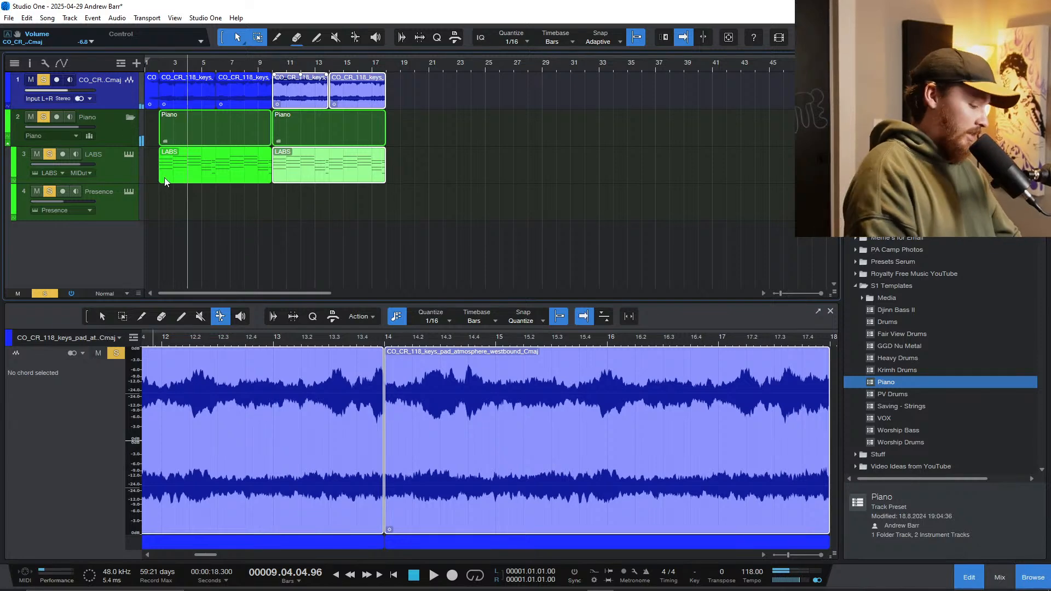
pyautogui.hotkey('ctrl', 's')
# Step: Add a mono audio track named VOX
pyautogui.scroll(2, 170, 185)
pyautogui.hscroll(-1, 172, 187)
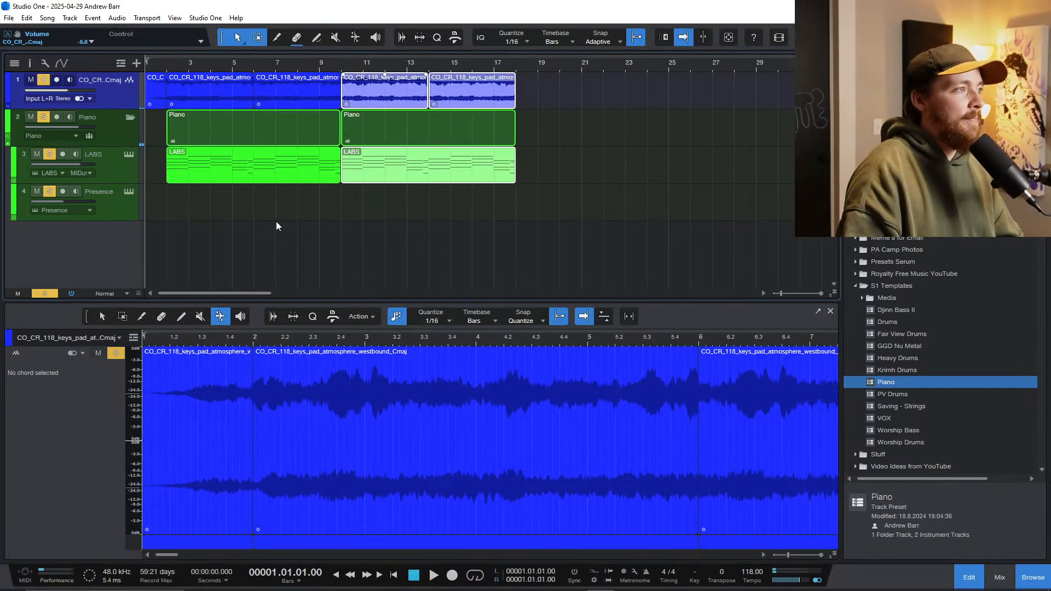
pyautogui.doubleClick(65, 258)
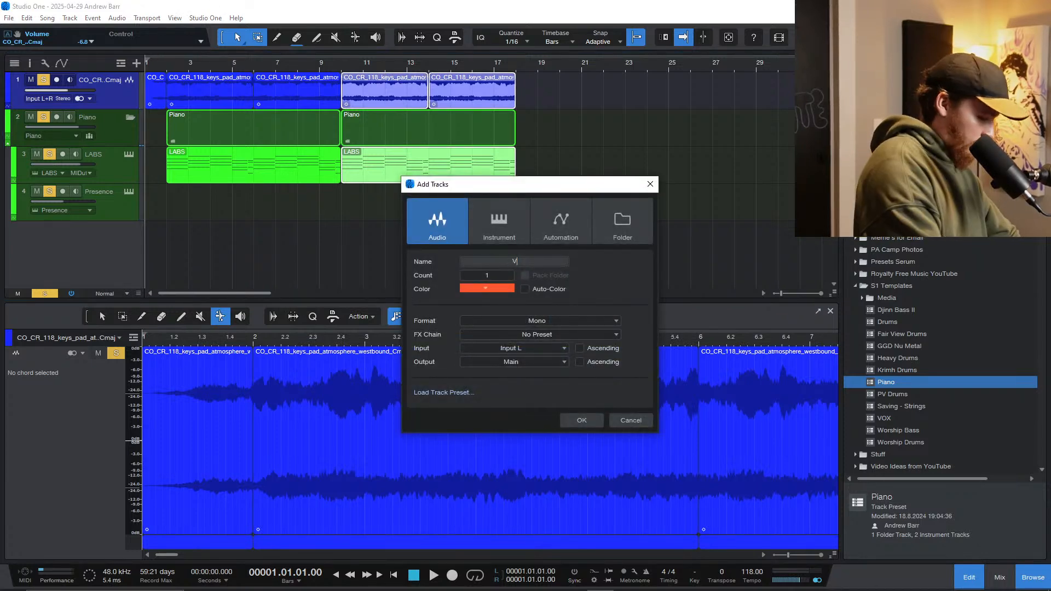
pyautogui.write('VOX')
pyautogui.press('Return')
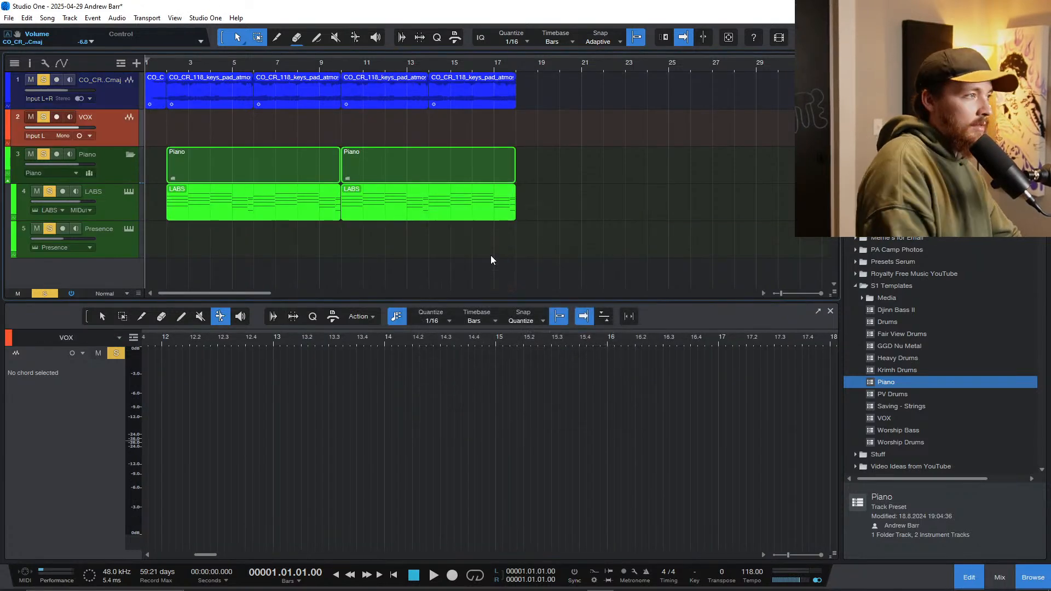
# Step: Solo the VOX track, turn on its input monitoring, and move it below the Presence track
pyautogui.click(45, 119)
pyautogui.click(56, 118)
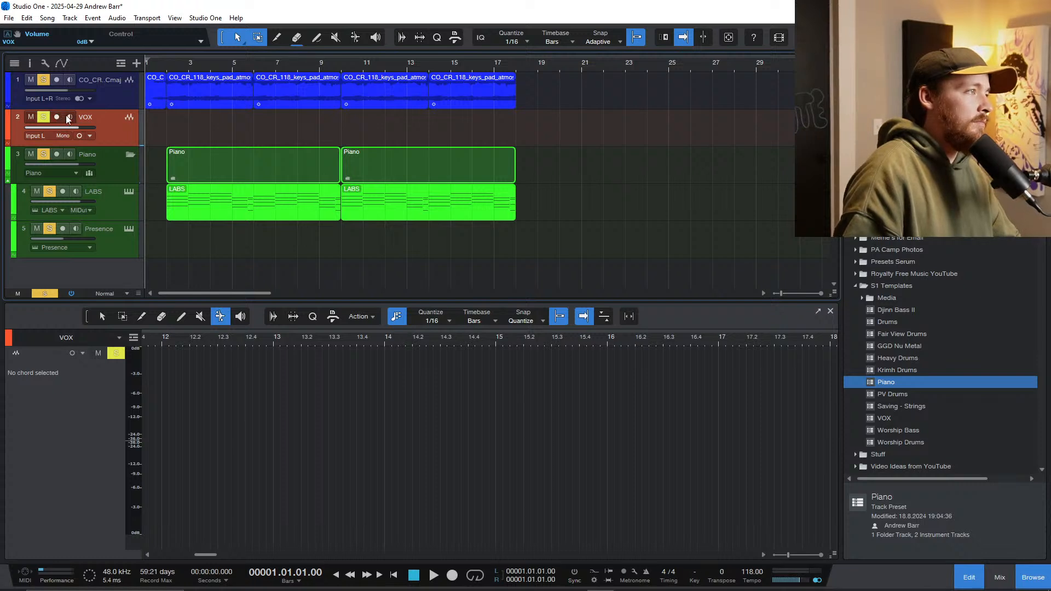
pyautogui.moveTo(116, 127); pyautogui.dragTo(121, 251)
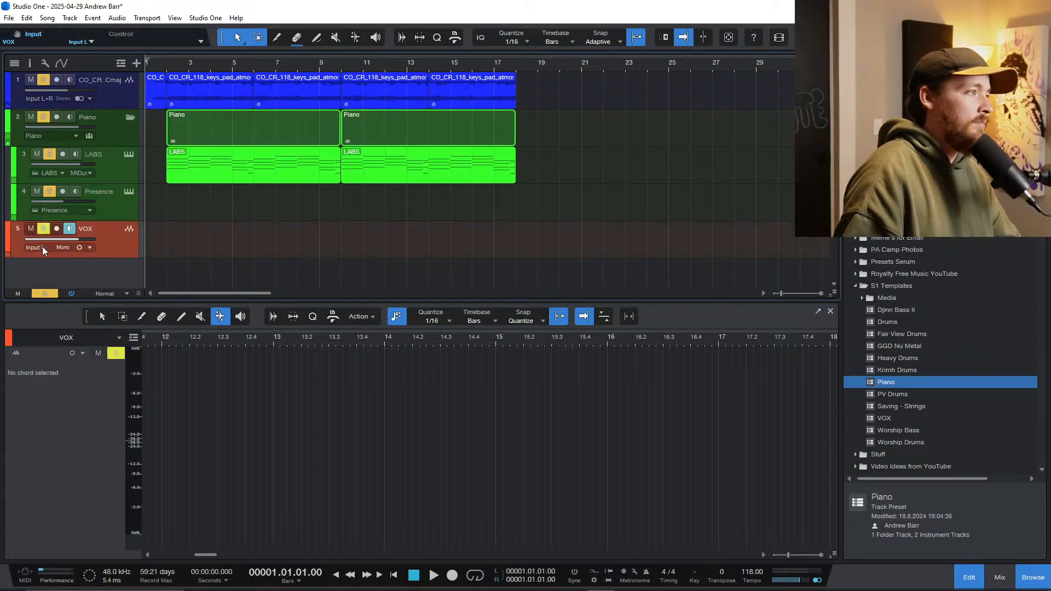
# Step: Load the PD-70 preset from the Video Editing group in the VOX channel's Virtual Mix Rack and close the plug-in window
pyautogui.press('F3')
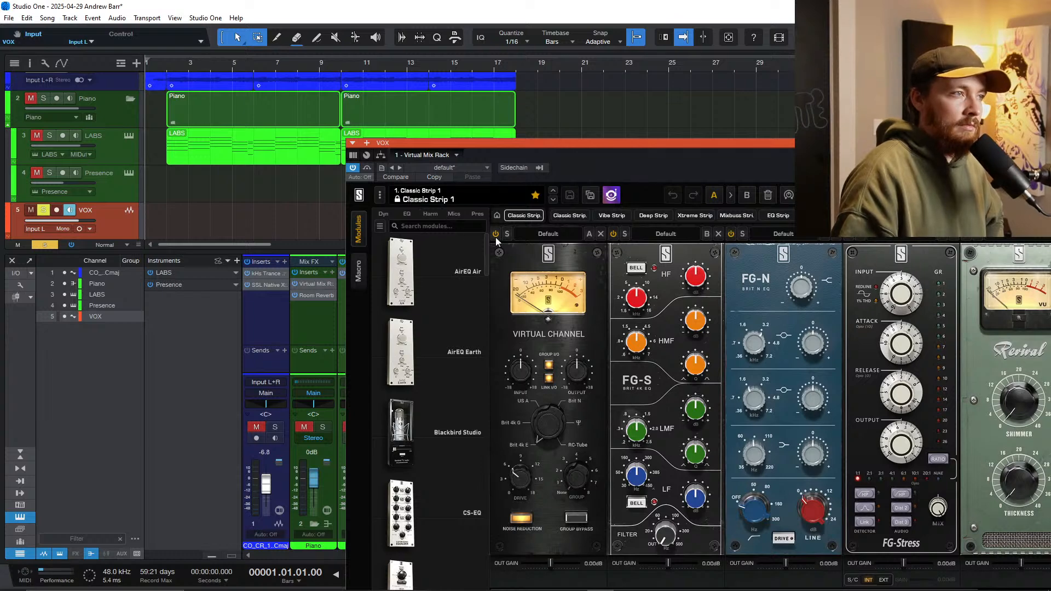
pyautogui.click(426, 199)
pyautogui.moveTo(456, 484)
pyautogui.click(542, 487)
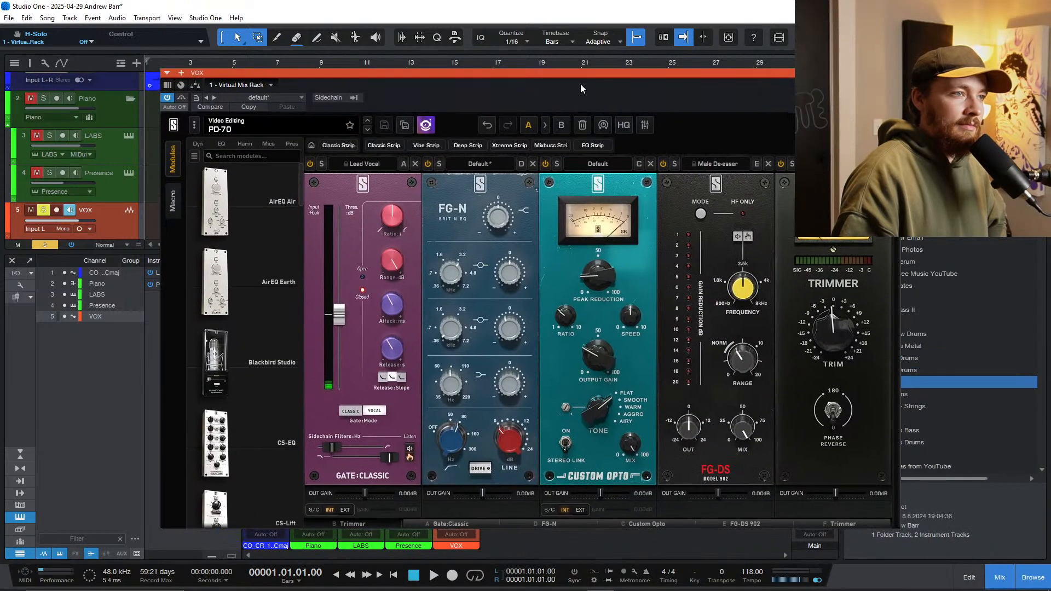
pyautogui.click(895, 73)
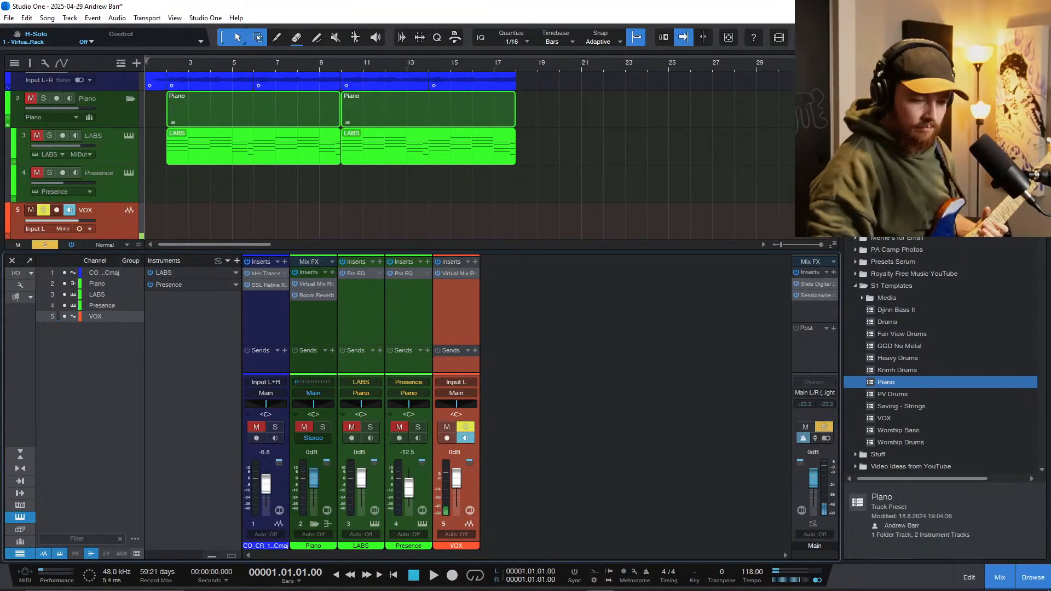
# Step: Play the arrangement briefly and clear the active solos so the pad and piano tracks are unmuted
pyautogui.press('space')
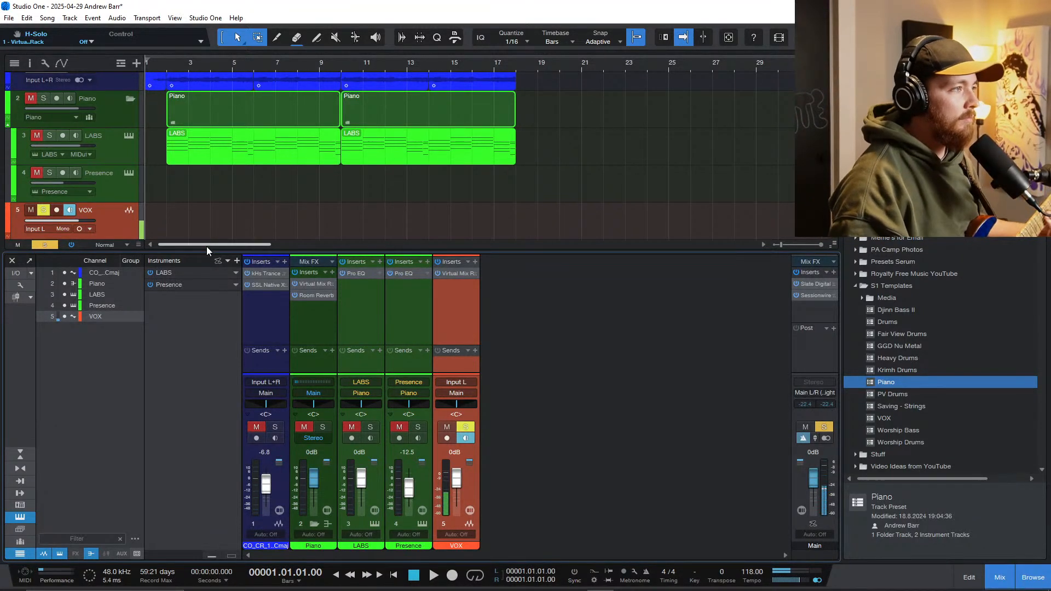
pyautogui.press('space')
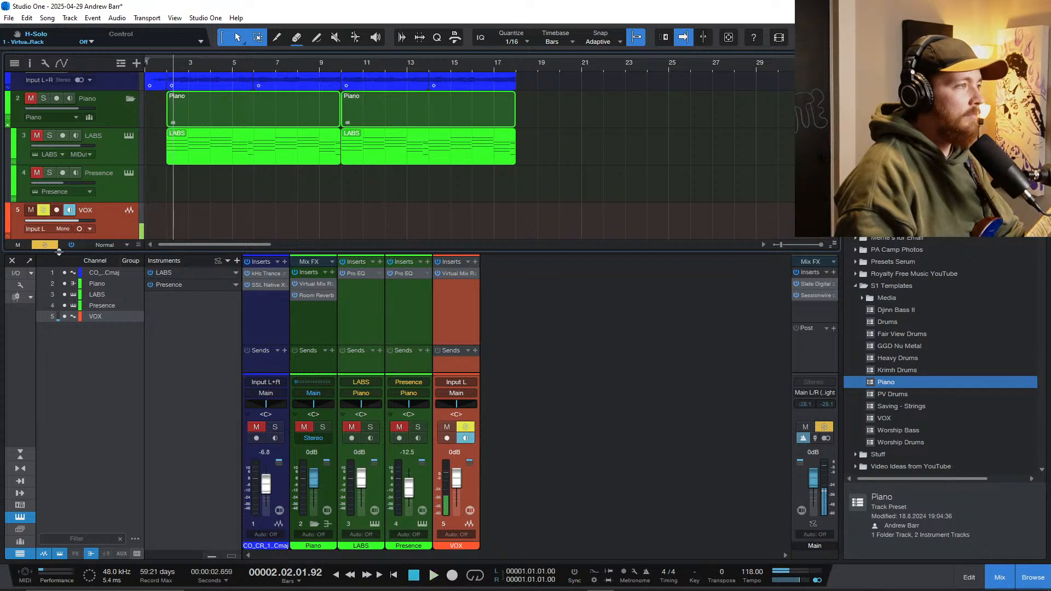
pyautogui.click(50, 245)
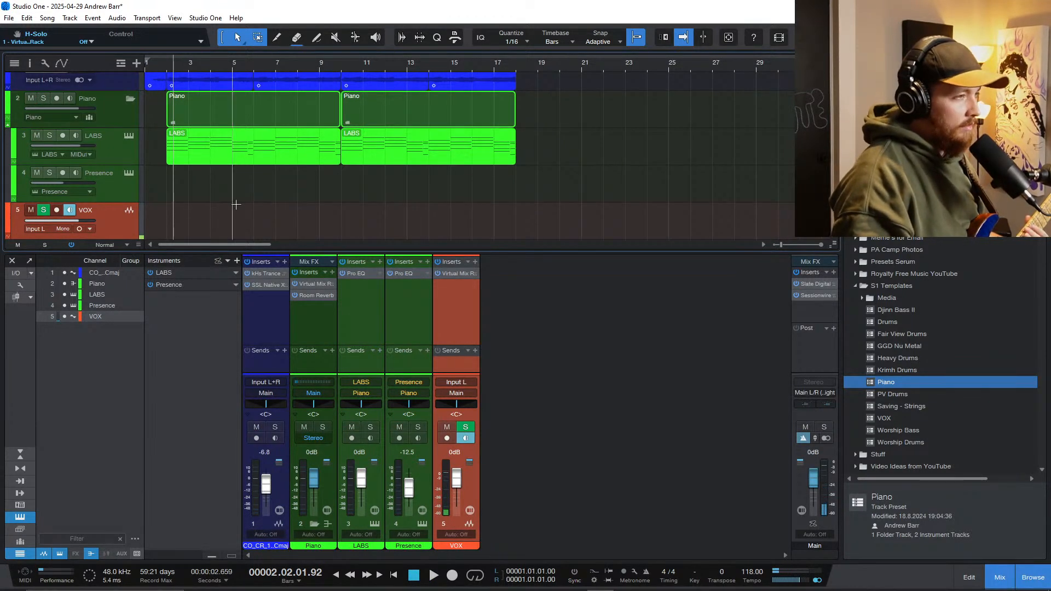
# Step: Change the audio device to Quantum HD in the audio setup options and apply the setting
pyautogui.click(216, 20)
pyautogui.click(245, 169)
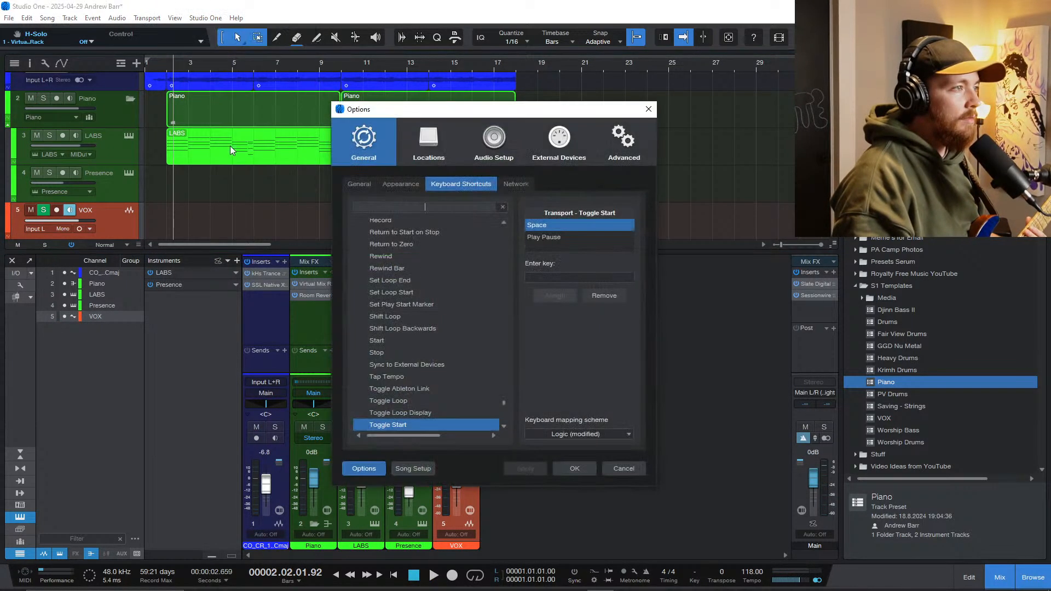
pyautogui.click(513, 147)
pyautogui.click(500, 207)
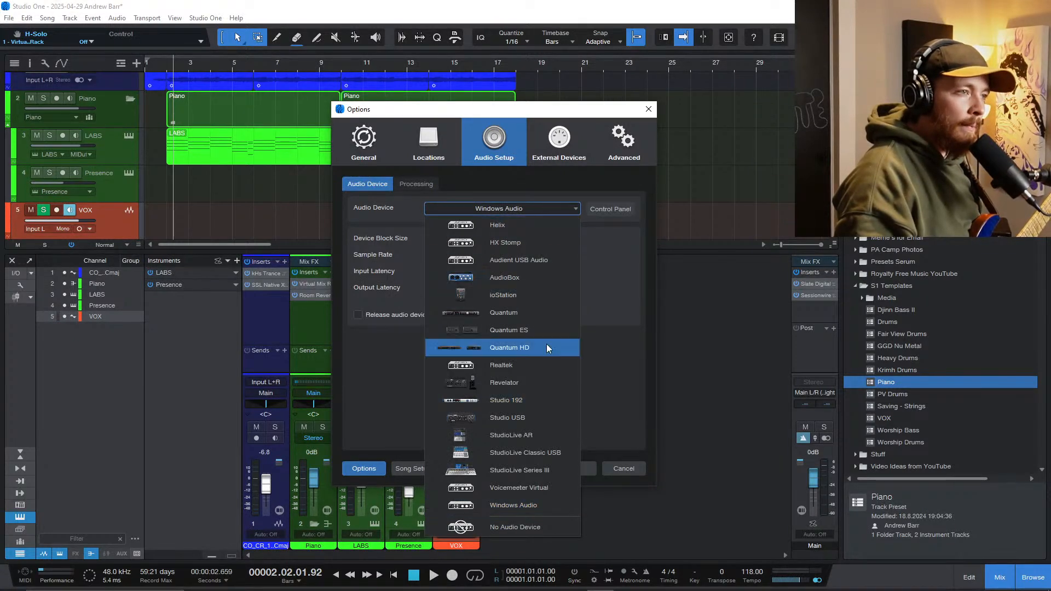
pyautogui.press('Escape')
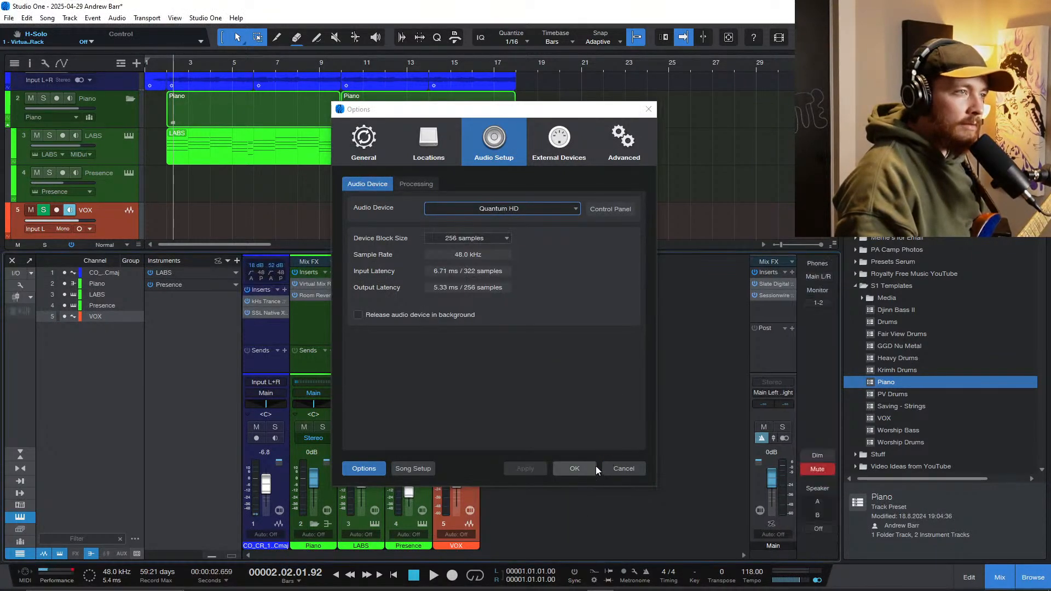
pyautogui.click(572, 471)
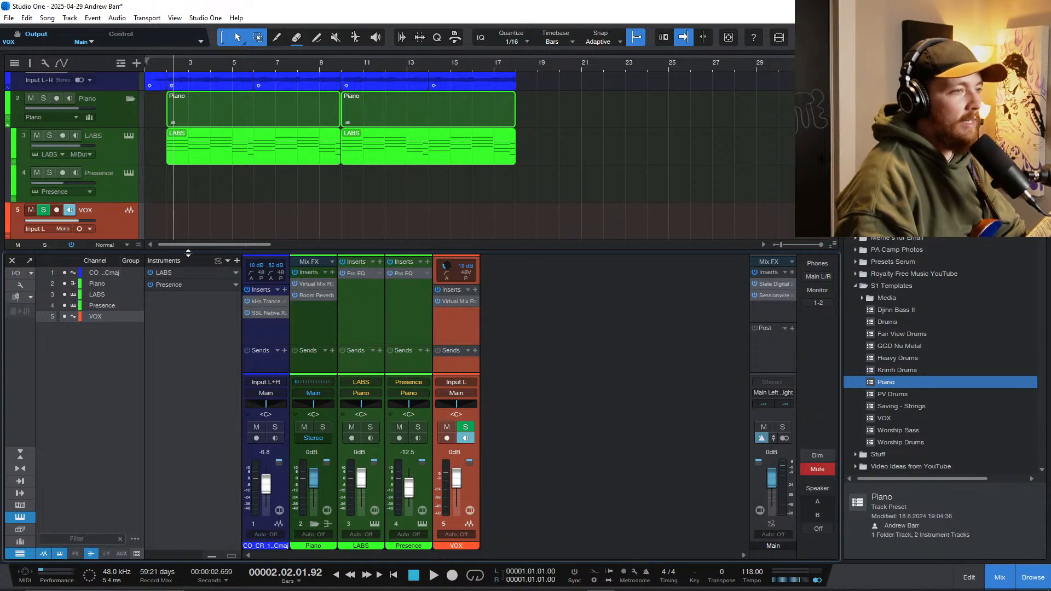
# Step: Play the arrangement from bar 1 into bar 10 with the mixer hidden and all five tracks in view
pyautogui.click(159, 200)
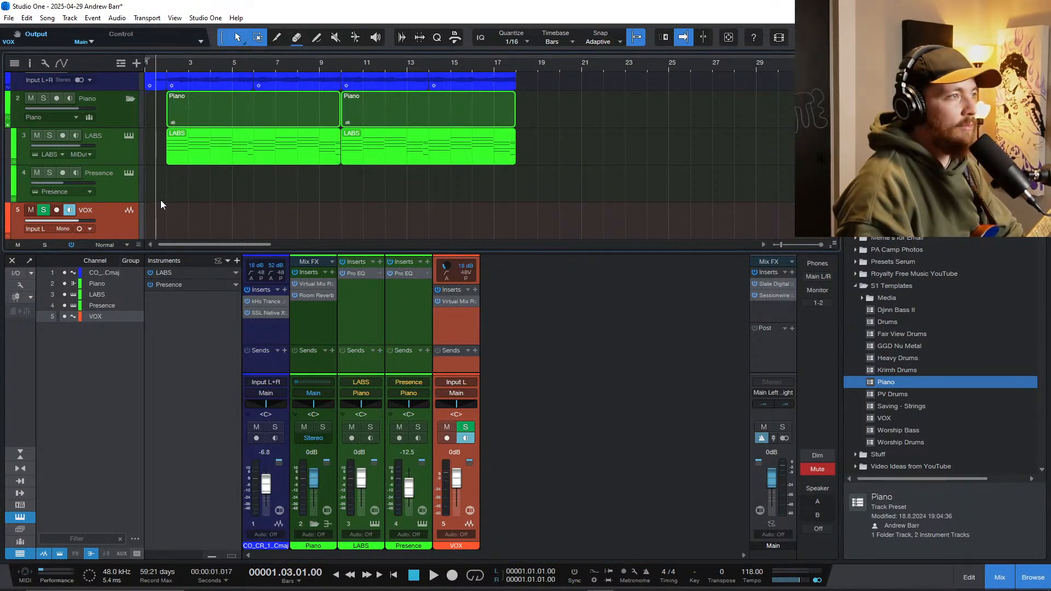
pyautogui.press('space')
pyautogui.press('space')
pyautogui.press('space')
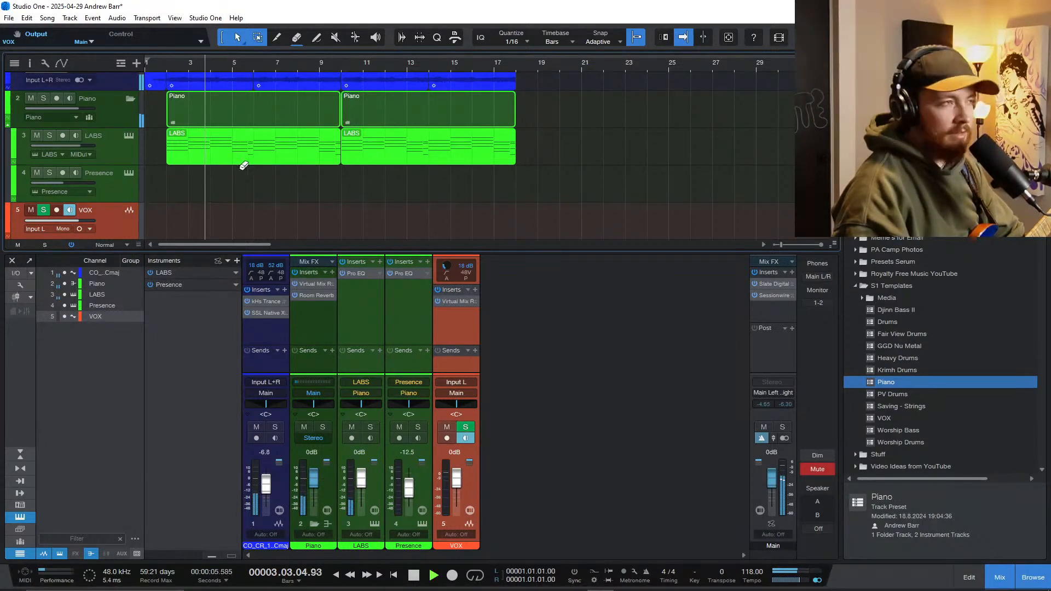
pyautogui.press('w')
pyautogui.press('F3')
pyautogui.scroll(2, 215, 206)
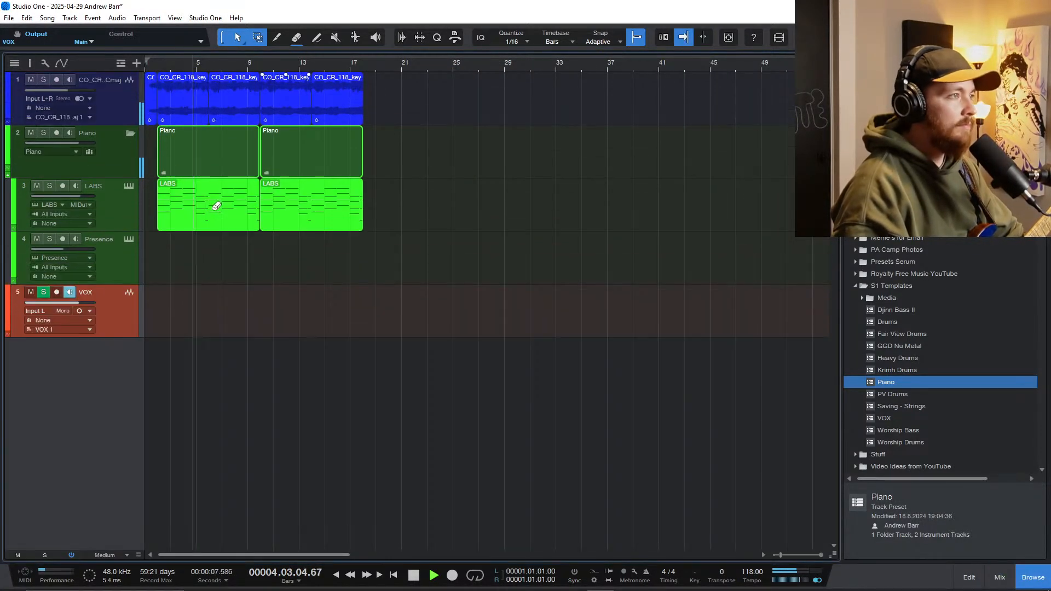
pyautogui.scroll(4, 213, 241)
pyautogui.hscroll(-2, 229, 263)
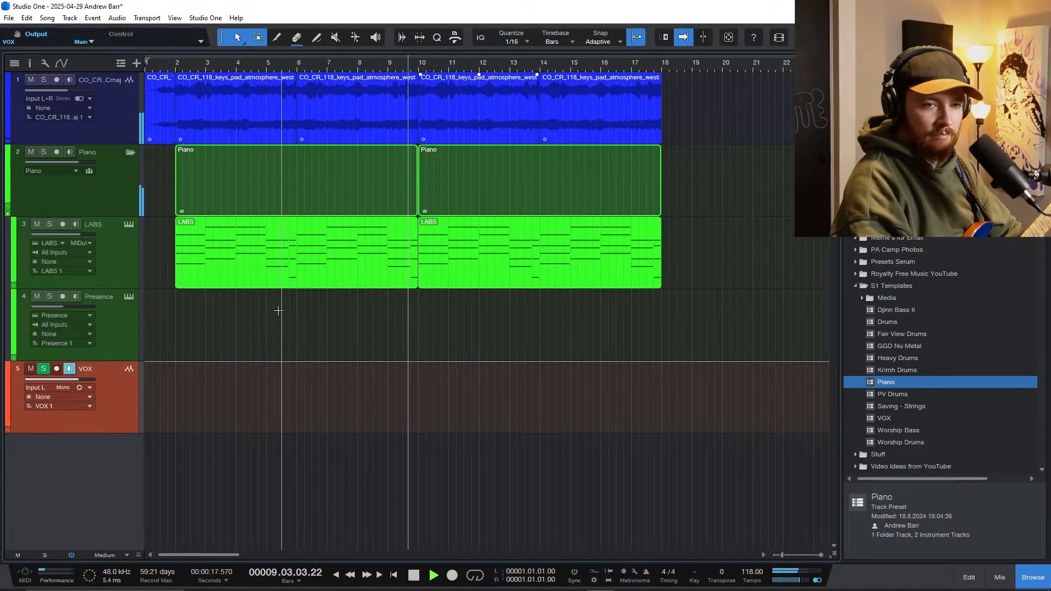
pyautogui.scroll(-3, 275, 357)
pyautogui.scroll(-1, 275, 356)
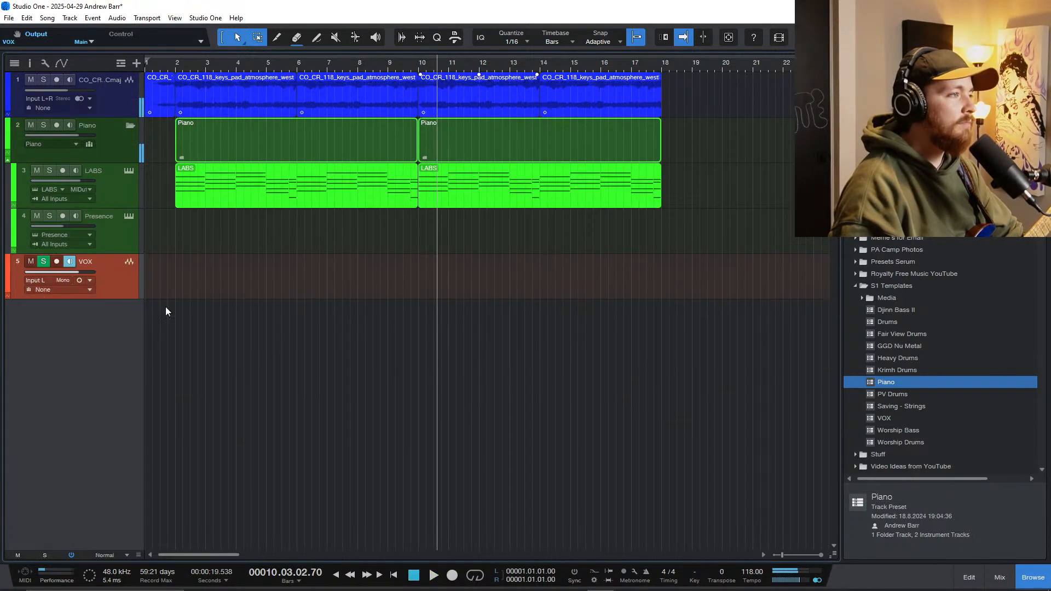
# Step: Arm the VOX track for recording and set its input to Input R
pyautogui.click(56, 262)
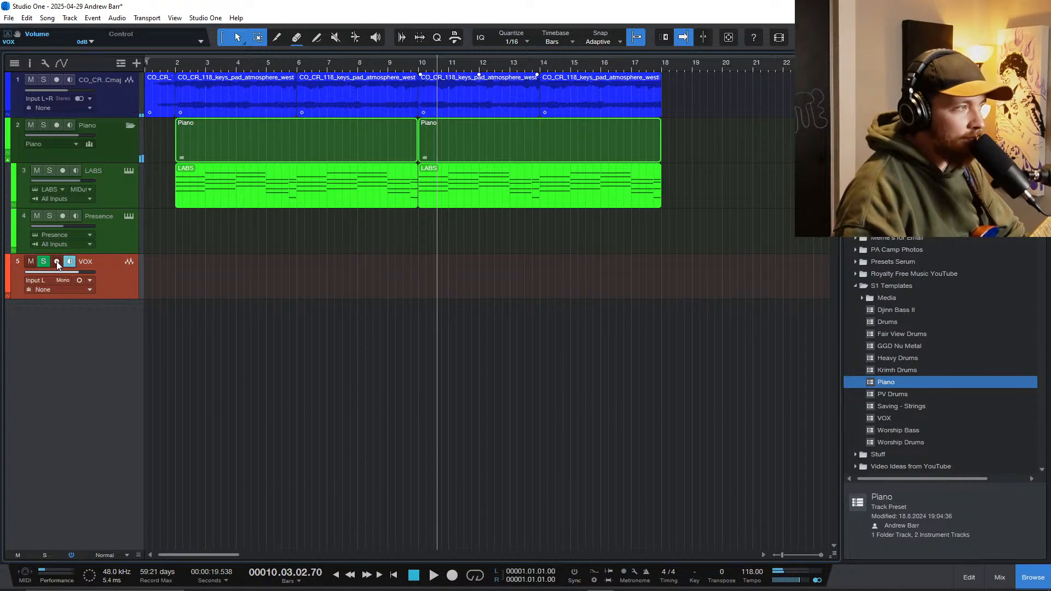
pyautogui.click(51, 280)
pyautogui.click(60, 316)
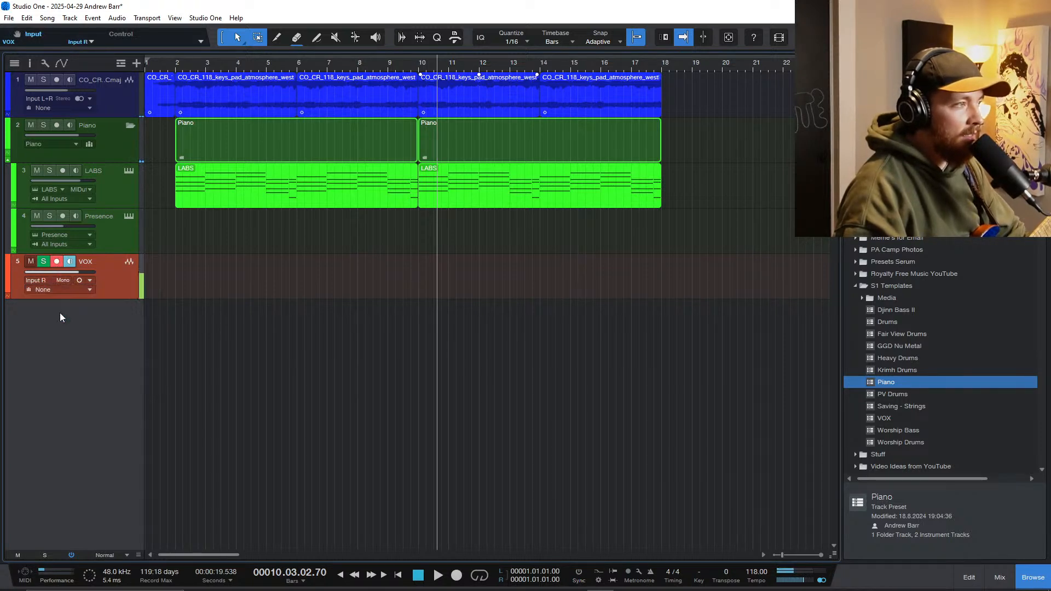
# Step: Check the audio device options, and change the dropout protection level in the Performance Monitor
pyautogui.click(205, 20)
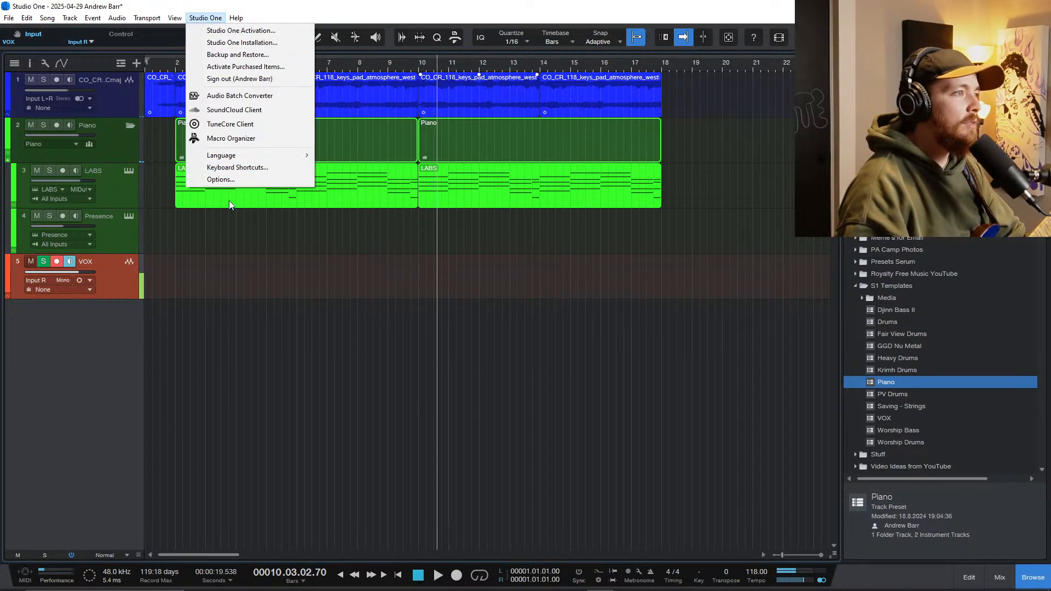
pyautogui.click(230, 179)
pyautogui.click(572, 469)
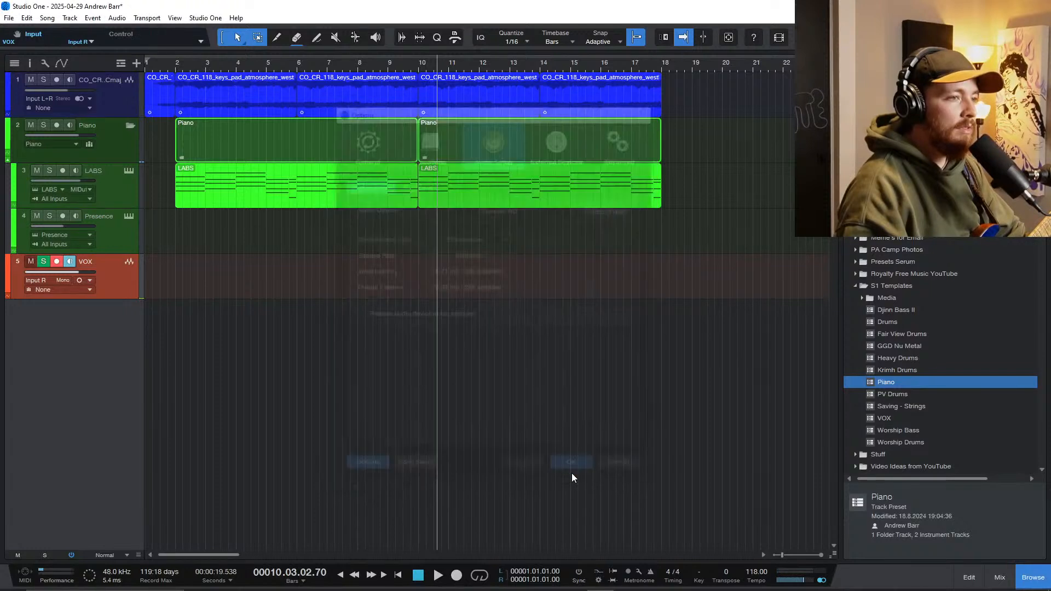
pyautogui.click(48, 576)
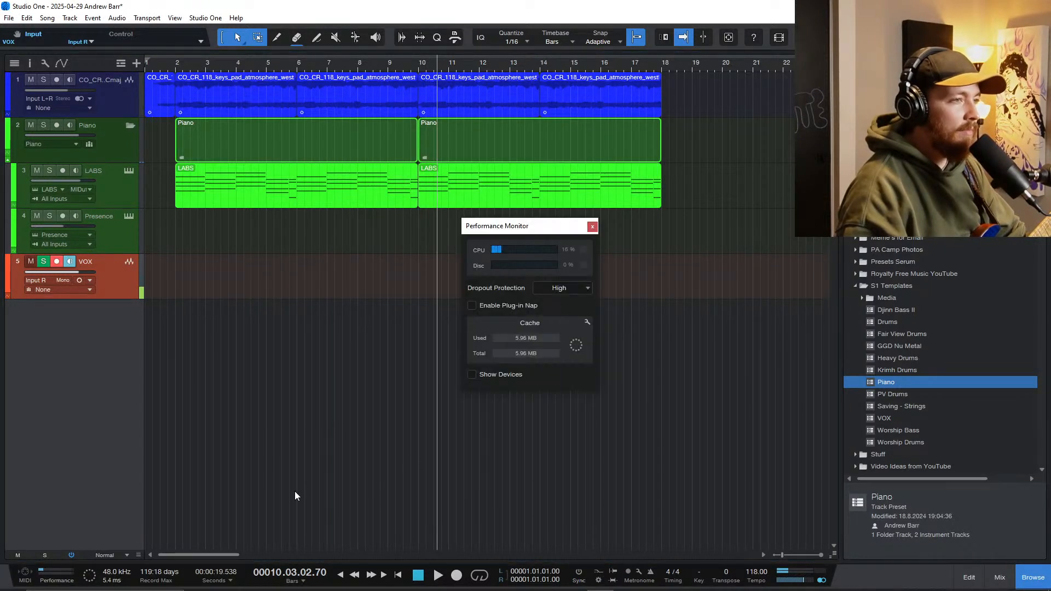
pyautogui.click(572, 285)
pyautogui.click(566, 340)
pyautogui.click(592, 226)
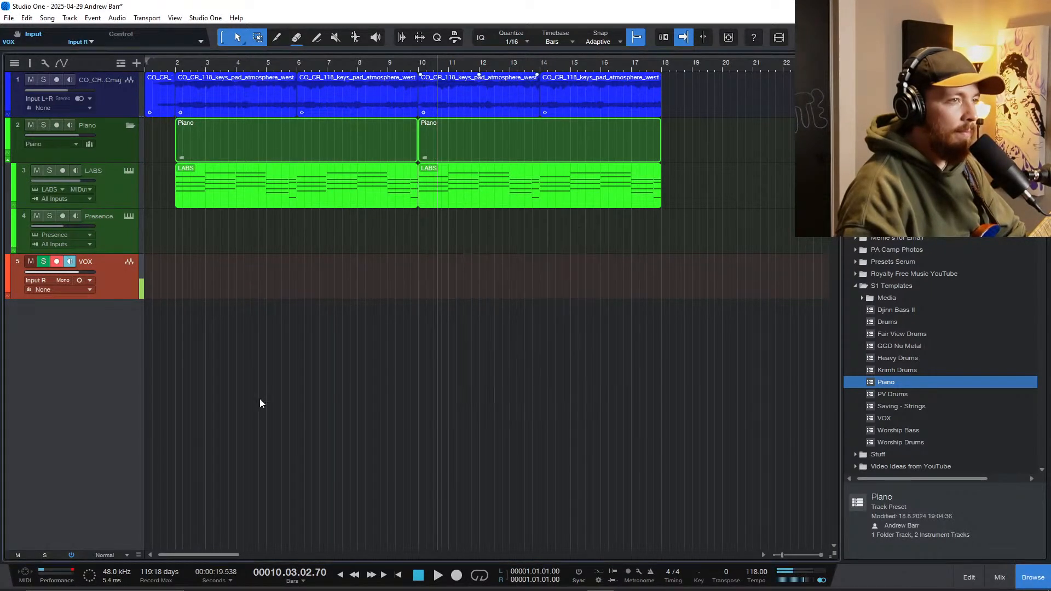
# Step: Return the playhead to the song start and add a mono audio track named GTR
pyautogui.click(175, 309)
pyautogui.press('Home')
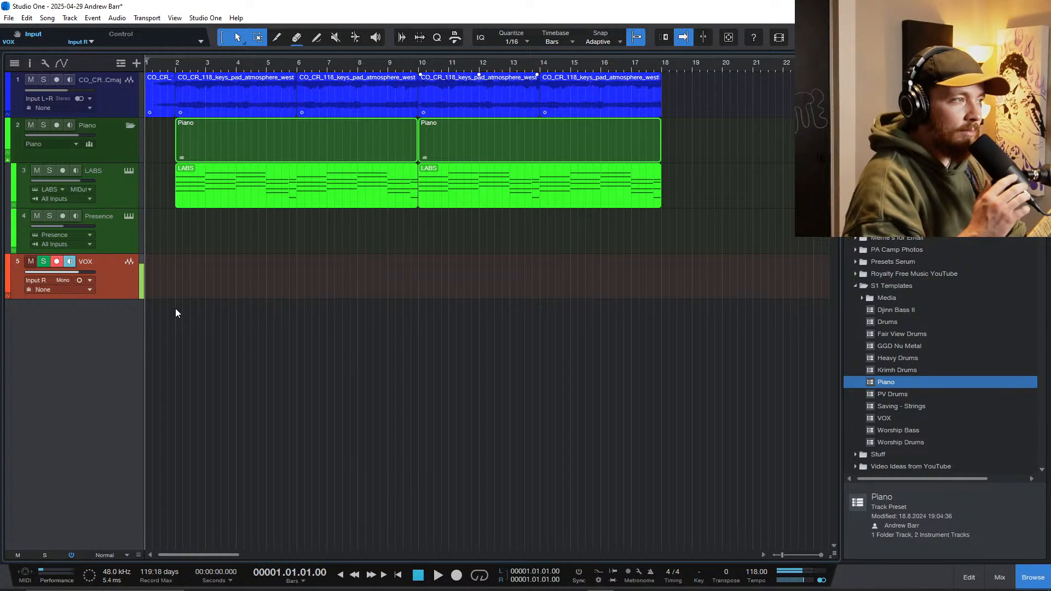
pyautogui.press('t')
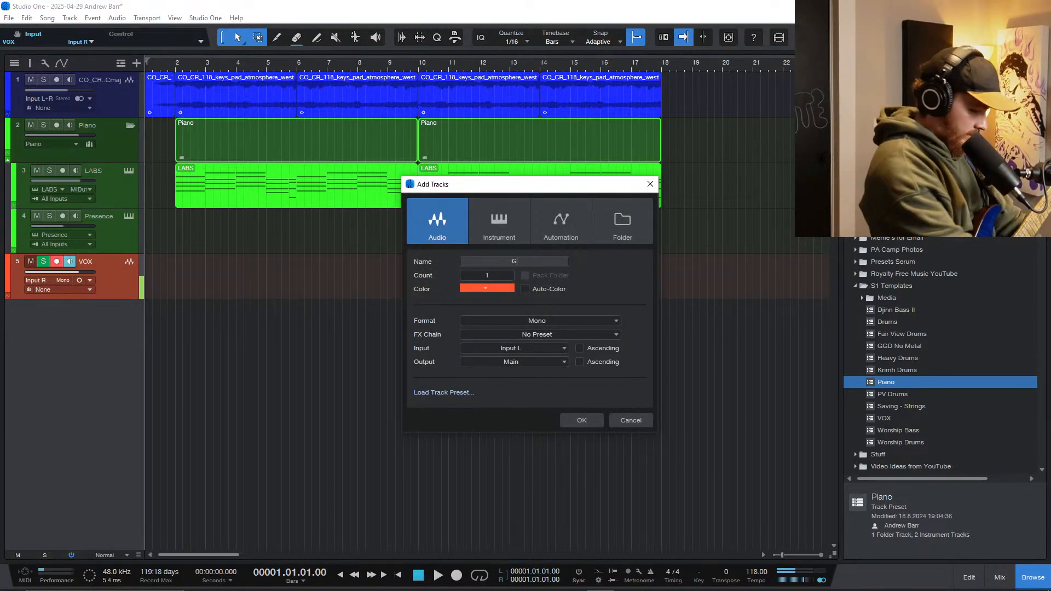
pyautogui.write('GTR')
pyautogui.press('Return')
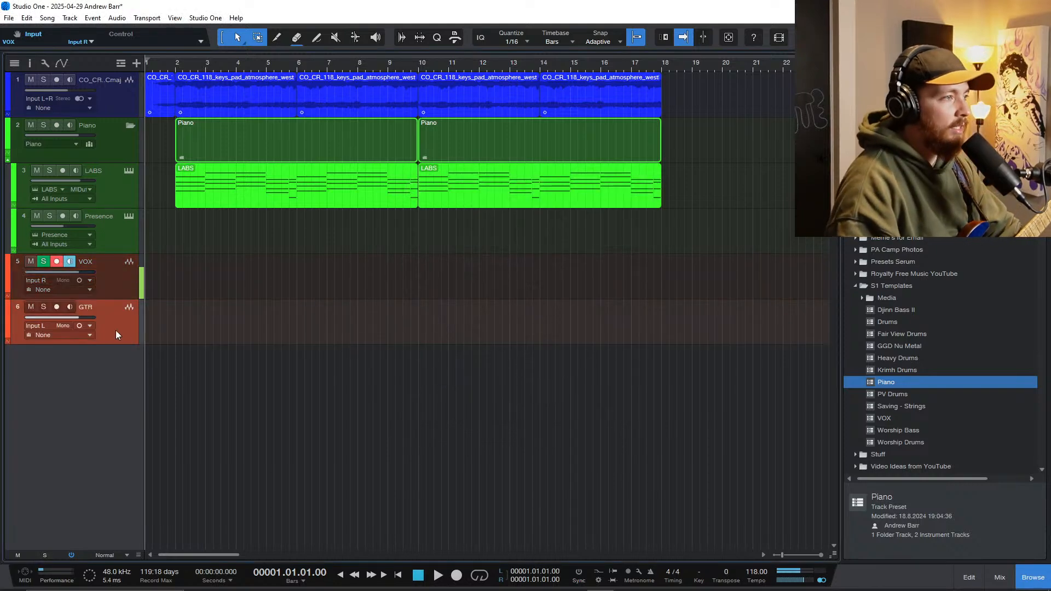
# Step: Insert the Archetype Nolly X amp plug-in on the GTR channel
pyautogui.press('F3')
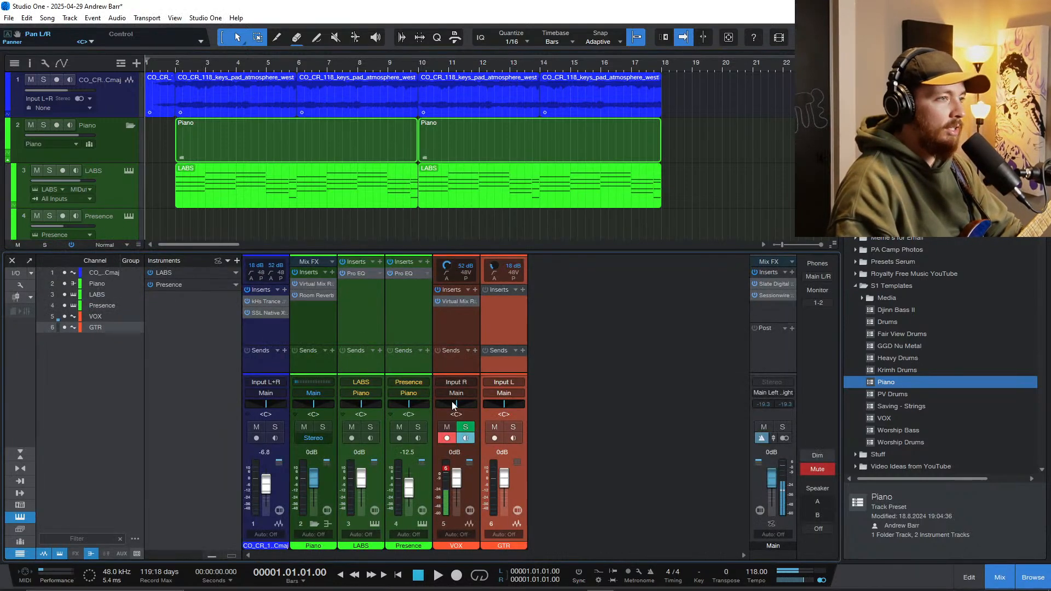
pyautogui.click(523, 291)
pyautogui.write('no')
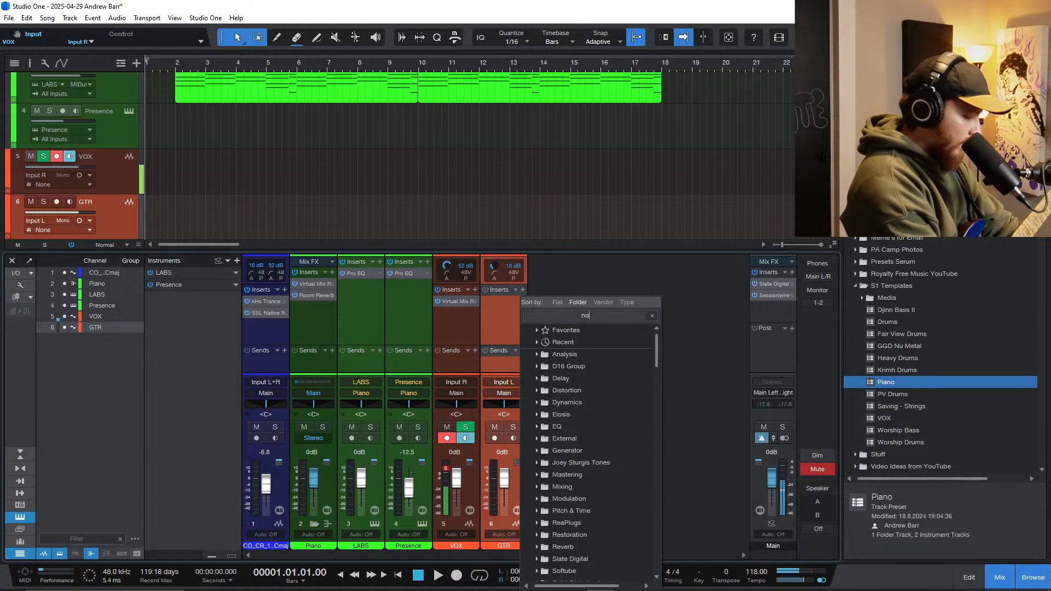
pyautogui.write('lly')
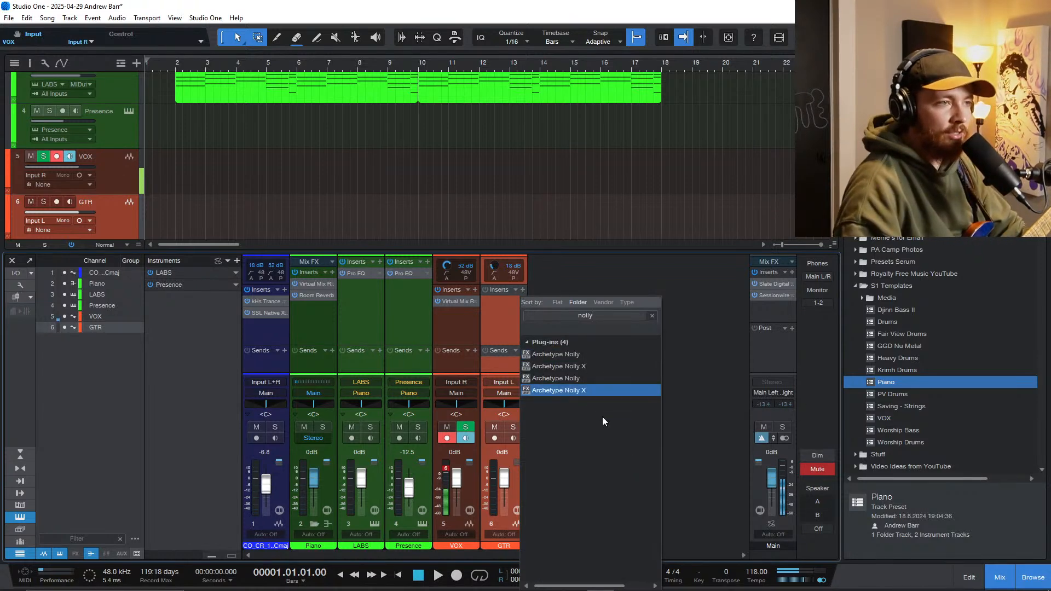
pyautogui.click(575, 390)
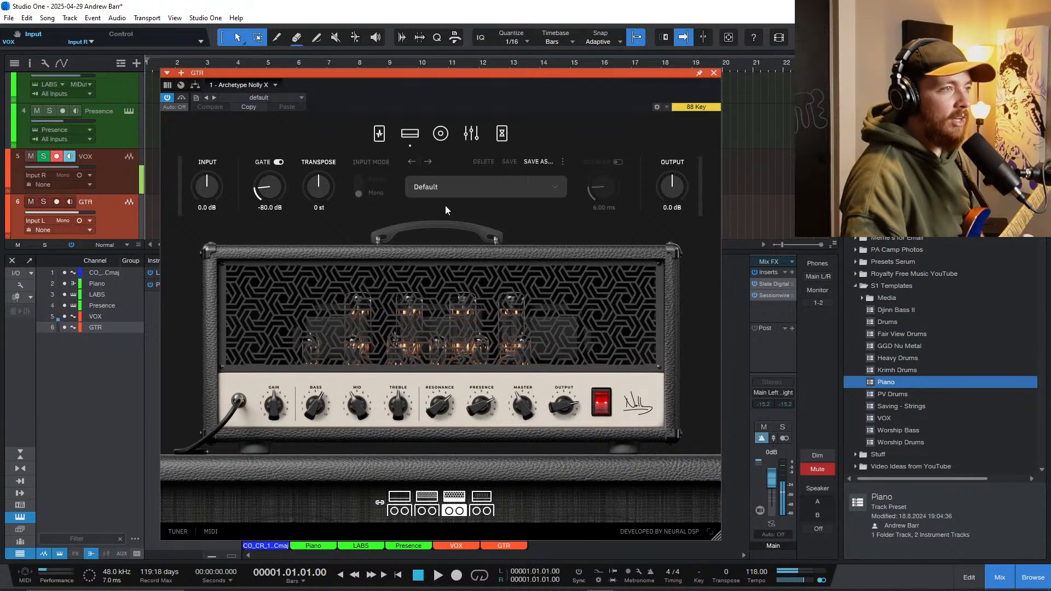
# Step: Load the Equivalent Exchange artist preset in the guitar amp plug-in
pyautogui.click(448, 187)
pyautogui.moveTo(462, 289)
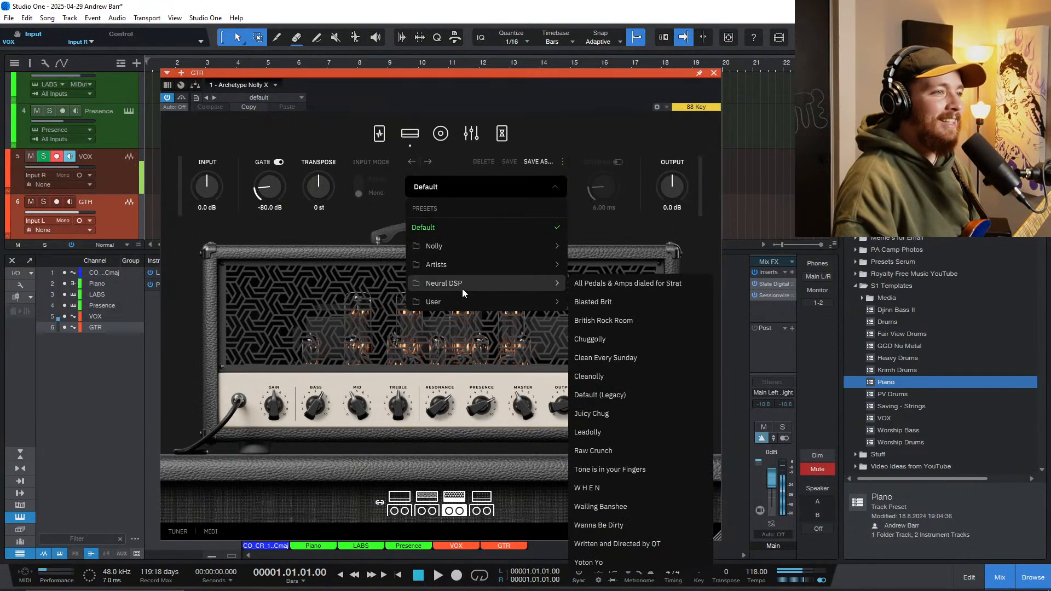
pyautogui.moveTo(478, 262)
pyautogui.moveTo(646, 277)
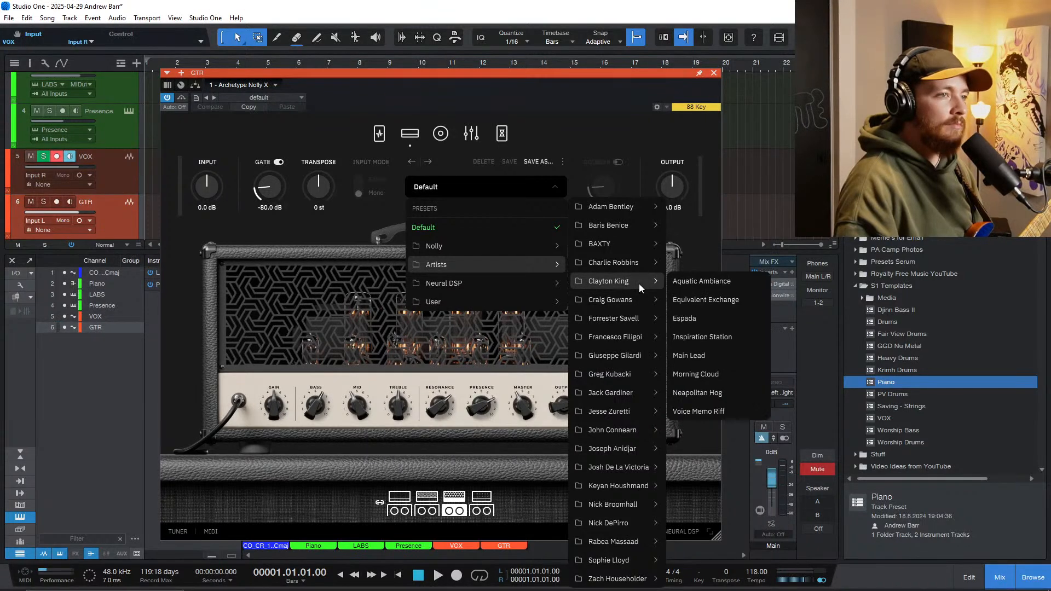
pyautogui.click(705, 300)
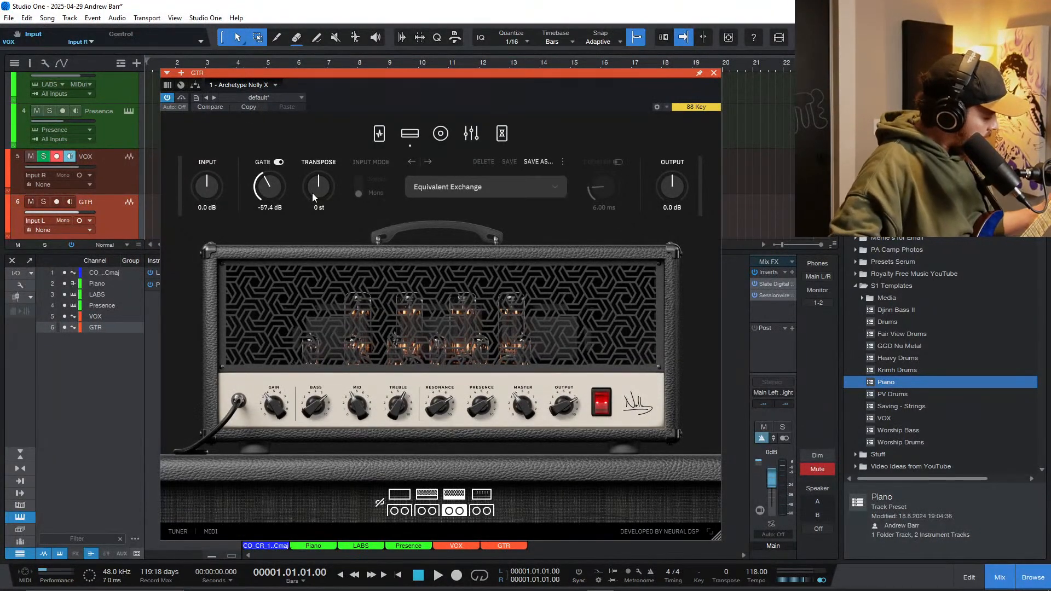
# Step: Arm the GTR track for recording and tune the guitar with the amp plug-in's tuner
pyautogui.click(42, 219)
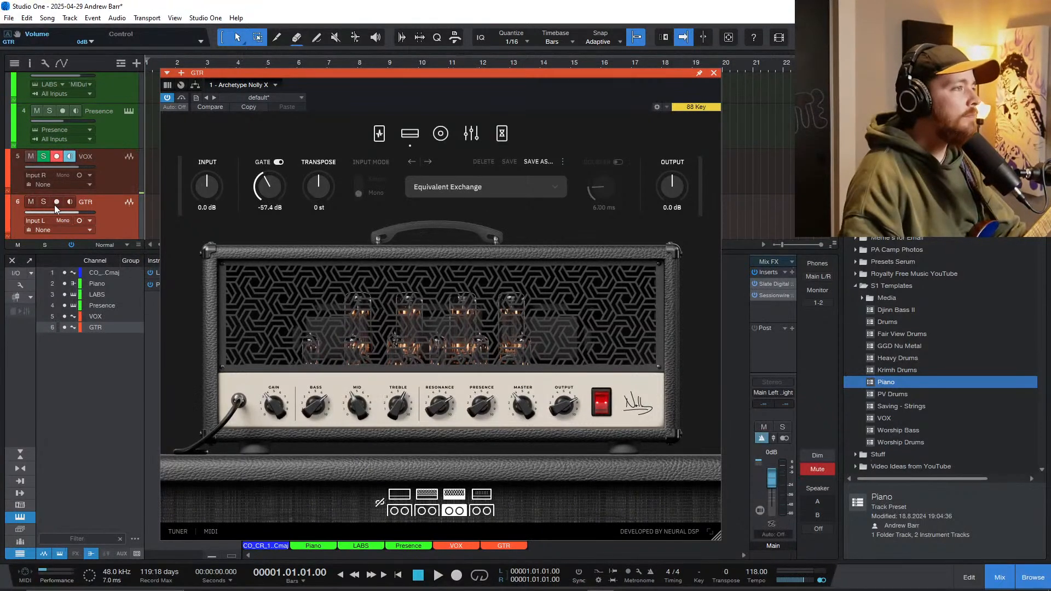
pyautogui.click(56, 204)
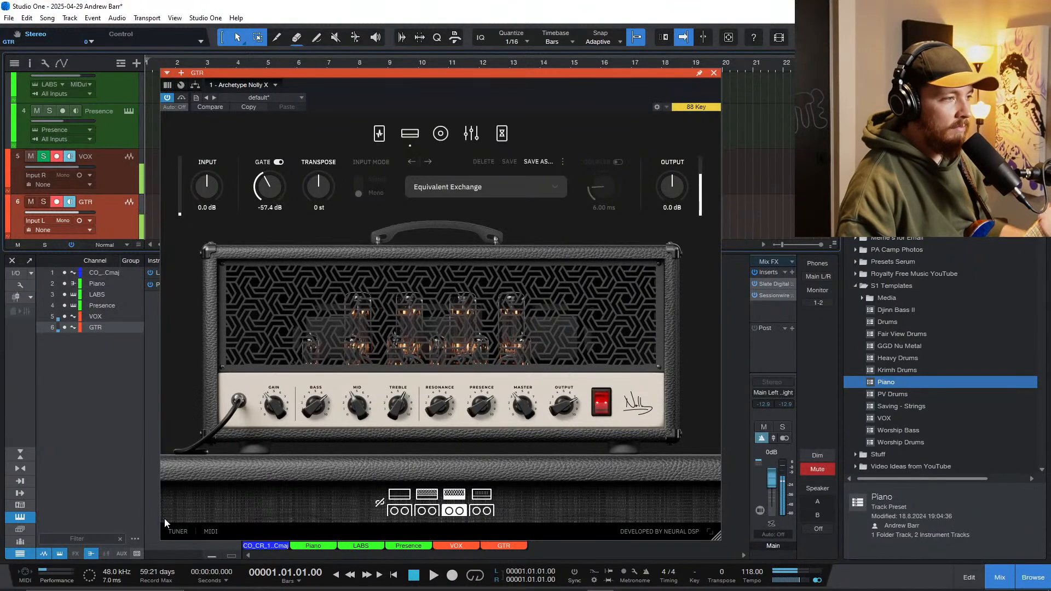
pyautogui.click(174, 531)
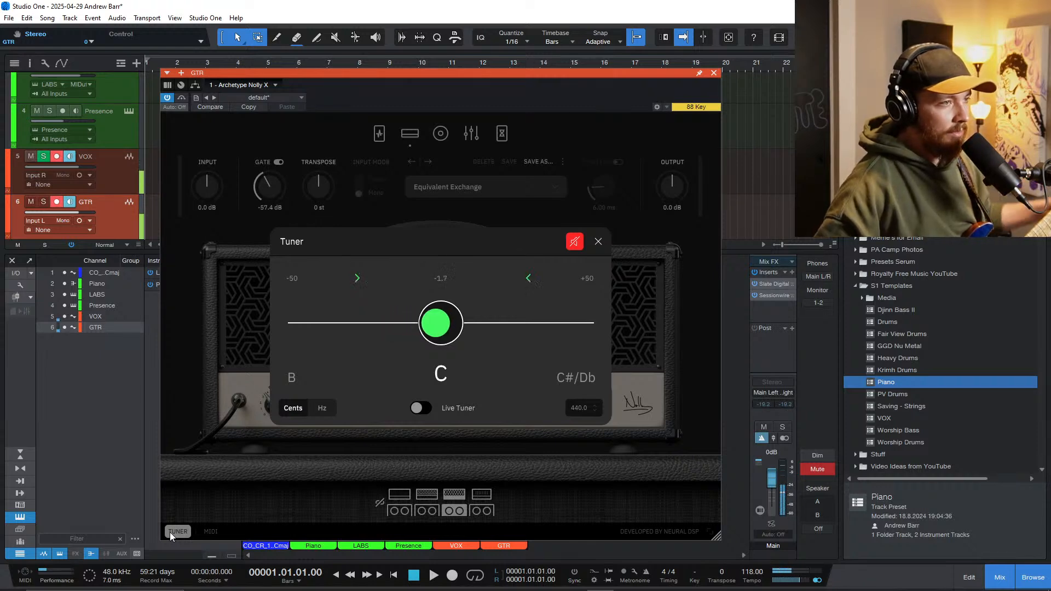
pyautogui.click(598, 242)
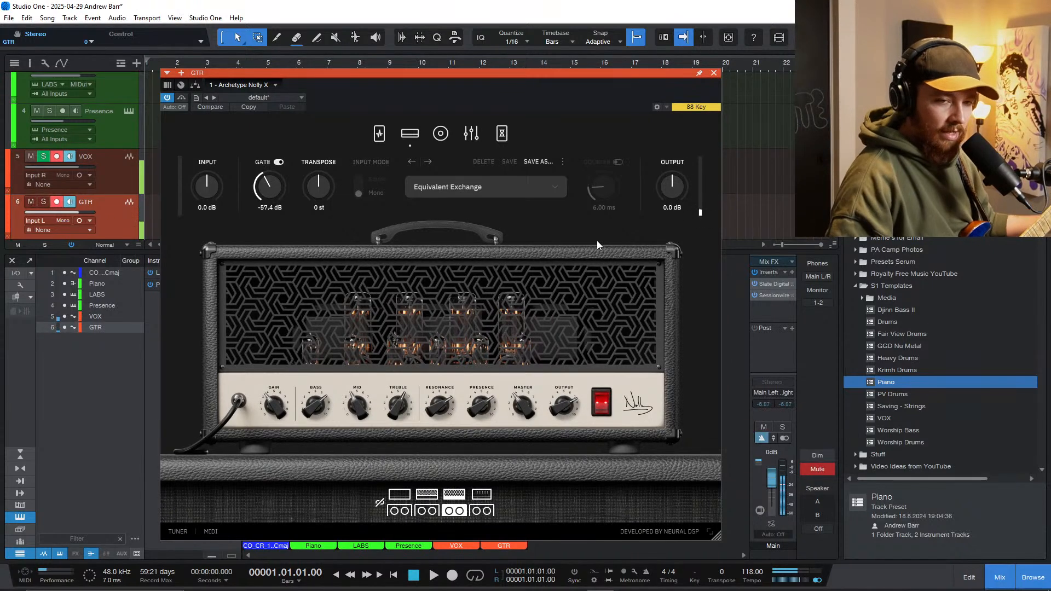
pyautogui.click(715, 73)
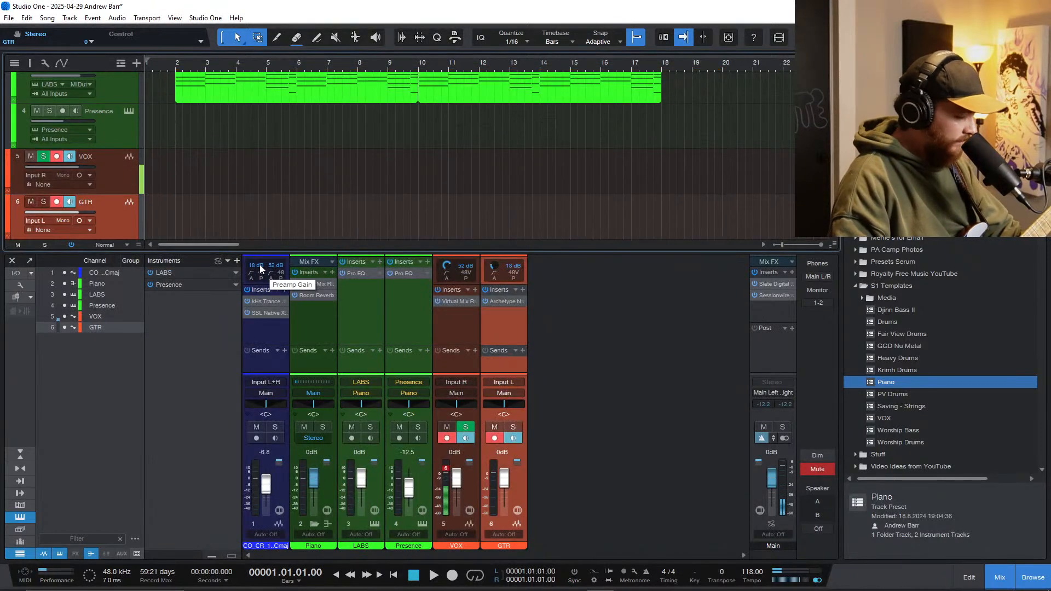
# Step: Play the arrangement from the start into bar 7 without the mixer, and inspect the chord at bar 8 in the first LABS part
pyautogui.press('F3')
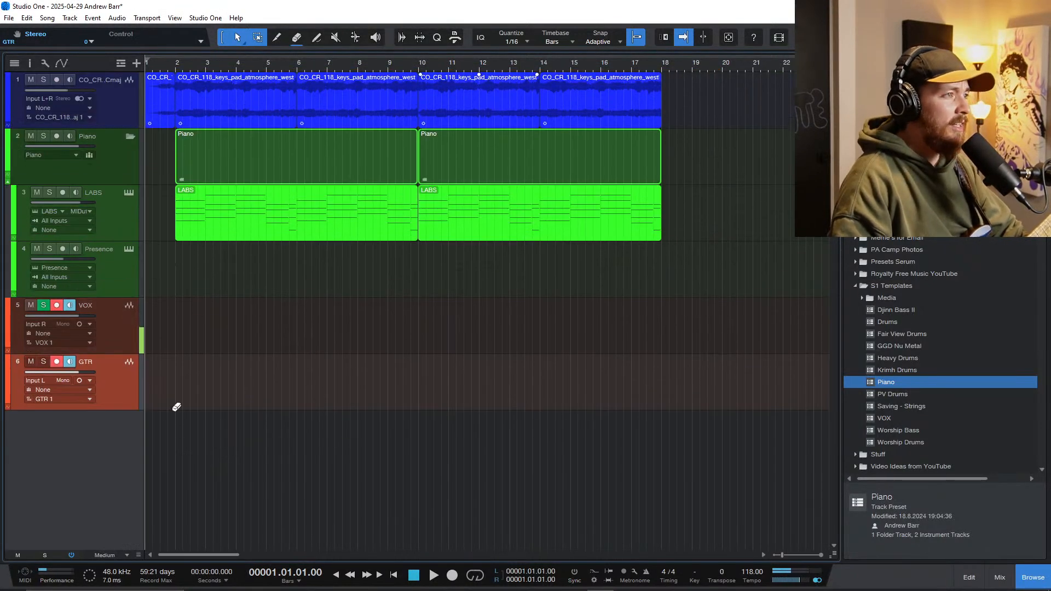
pyautogui.press('e')
pyautogui.press('space')
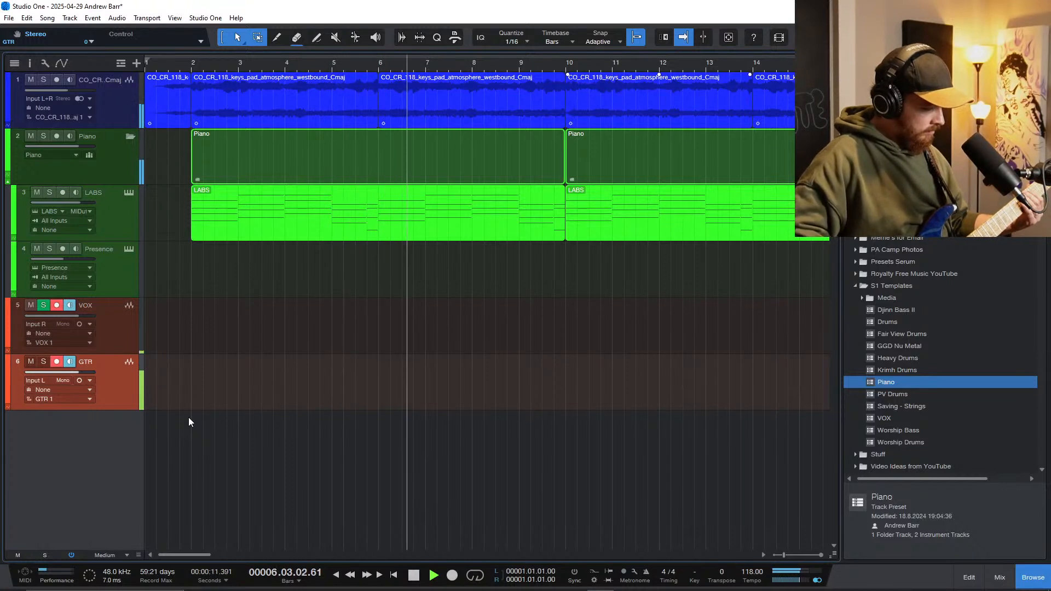
pyautogui.press('space')
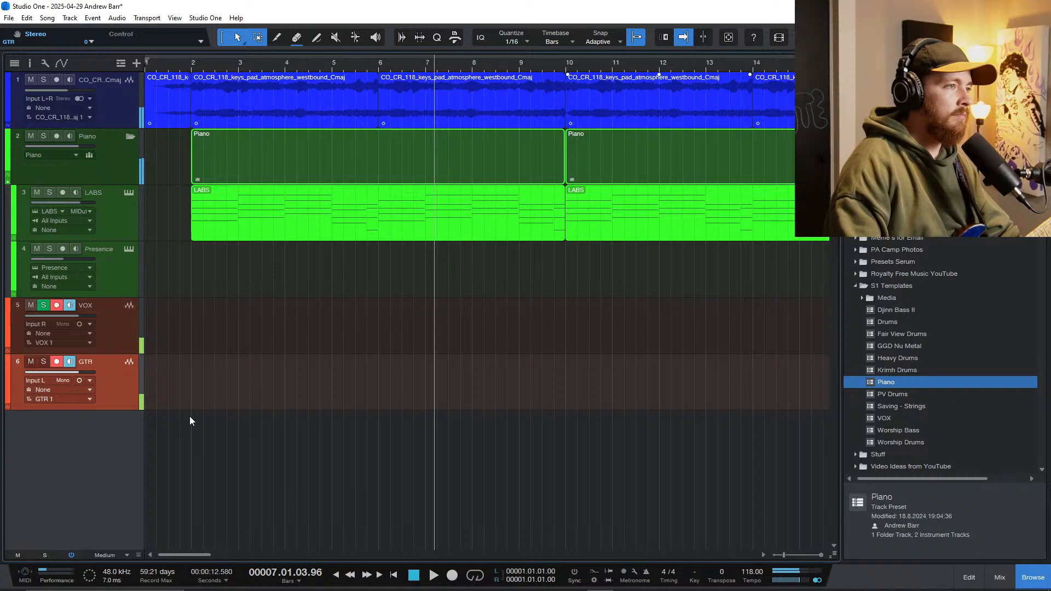
pyautogui.doubleClick(301, 215)
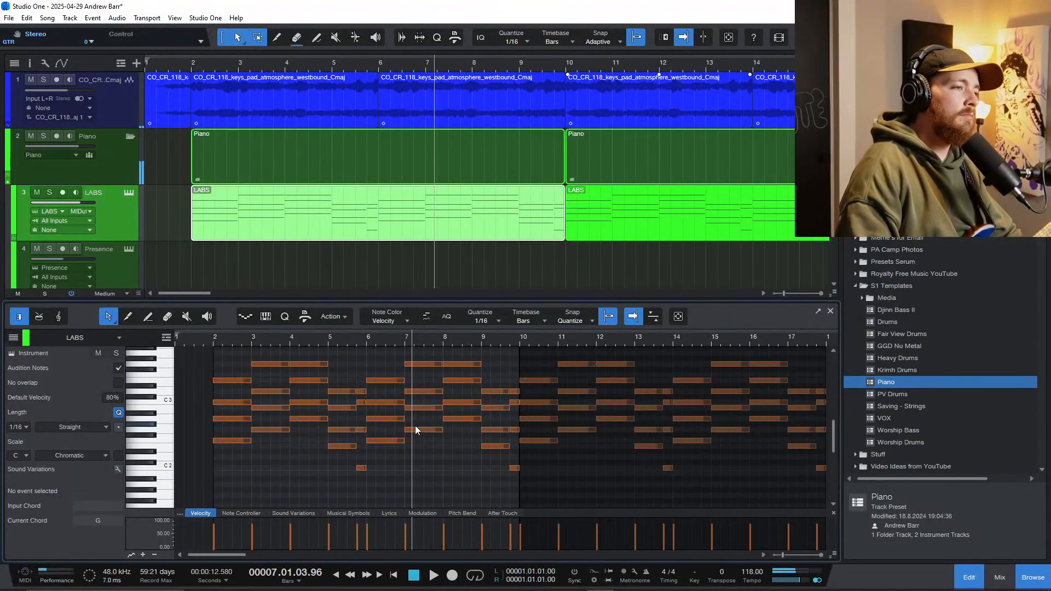
pyautogui.click(447, 419)
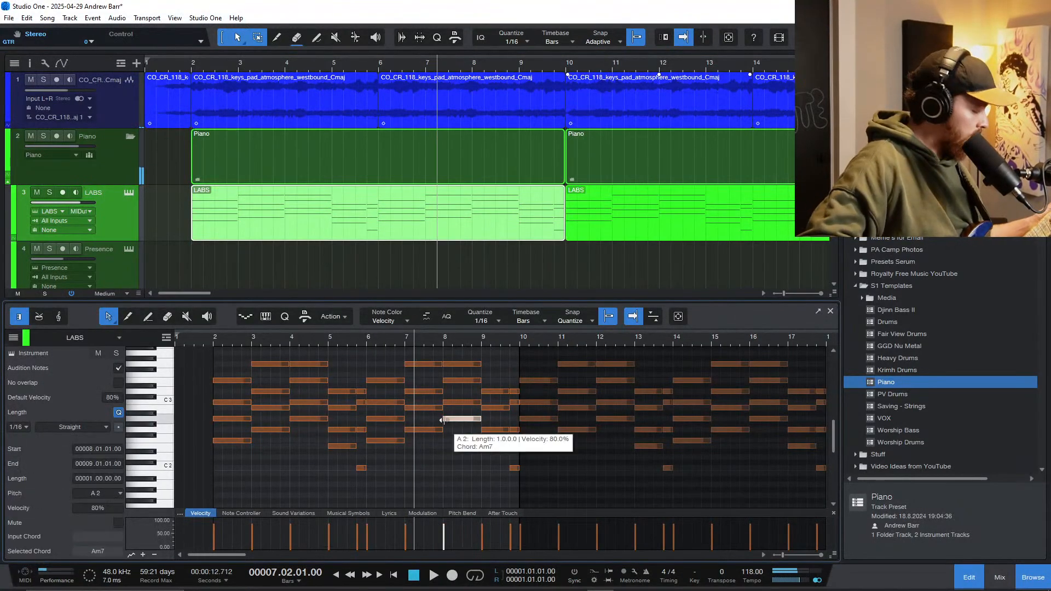
# Step: Set the Transpose of the GTR track's Archetype Nolly X to -3 st and try the sound against the arrangement
pyautogui.scroll(-3, 276, 196)
pyautogui.click(80, 244)
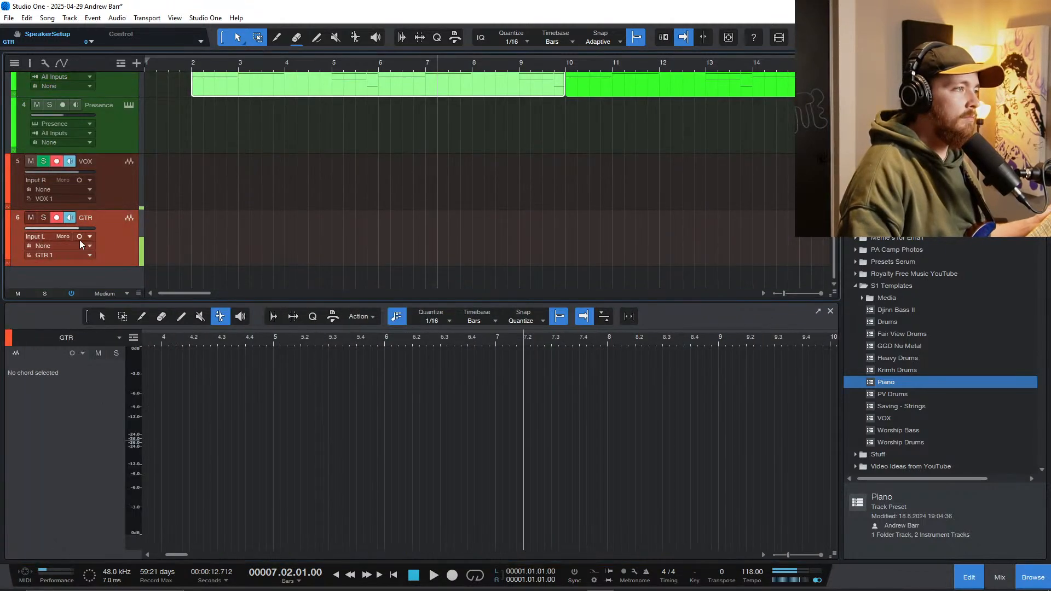
pyautogui.doubleClick(21, 218)
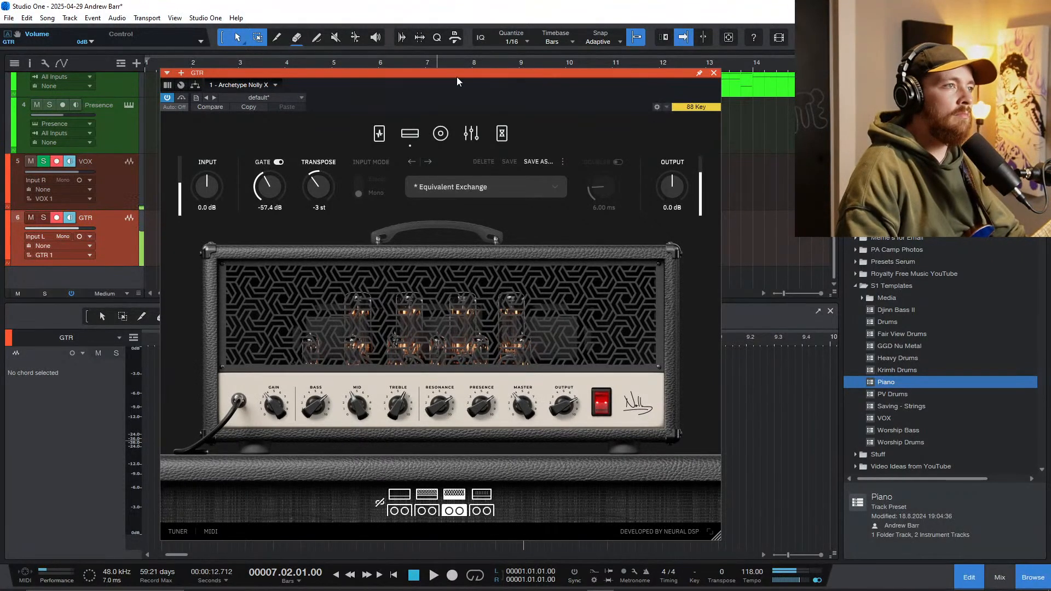
pyautogui.moveTo(457, 74); pyautogui.dragTo(470, 221)
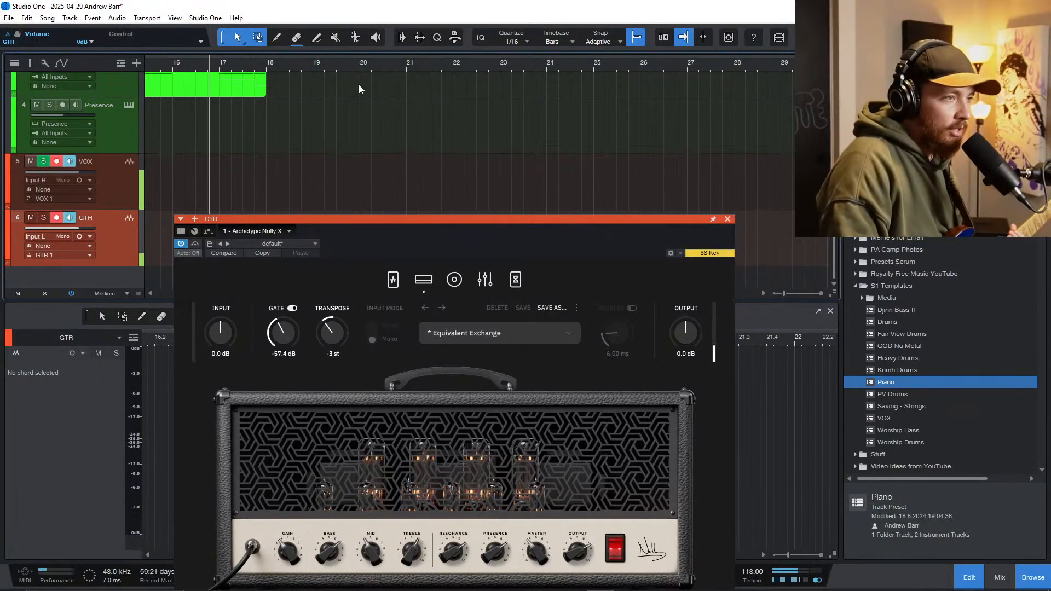
pyautogui.moveTo(473, 225); pyautogui.dragTo(513, 96)
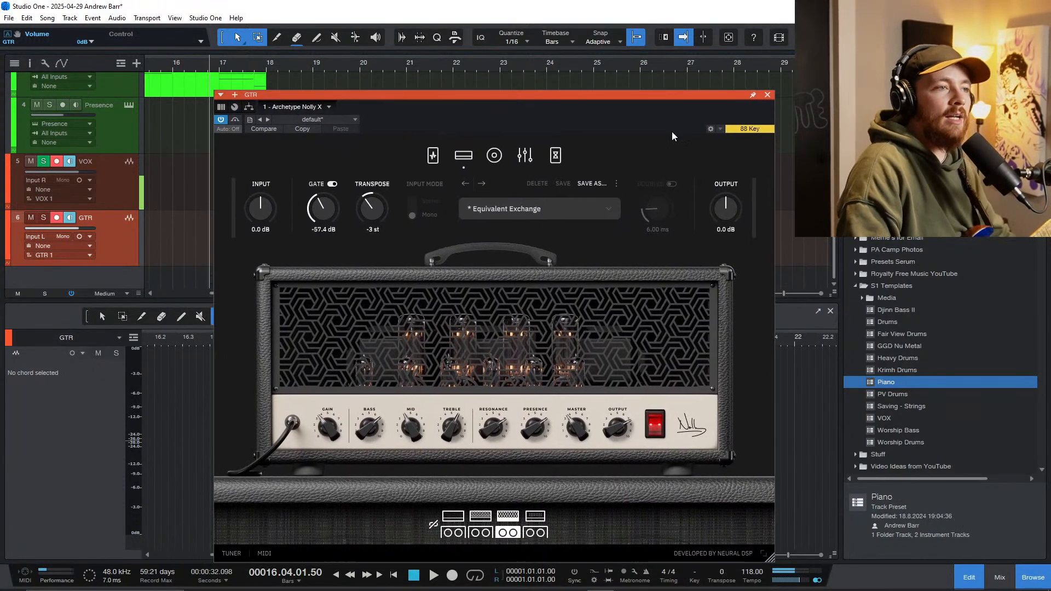
pyautogui.click(767, 95)
# Step: Duplicate the pad and piano events from bar 18 to bar 34, and delete the two copied LABS piano parts
pyautogui.press('w')
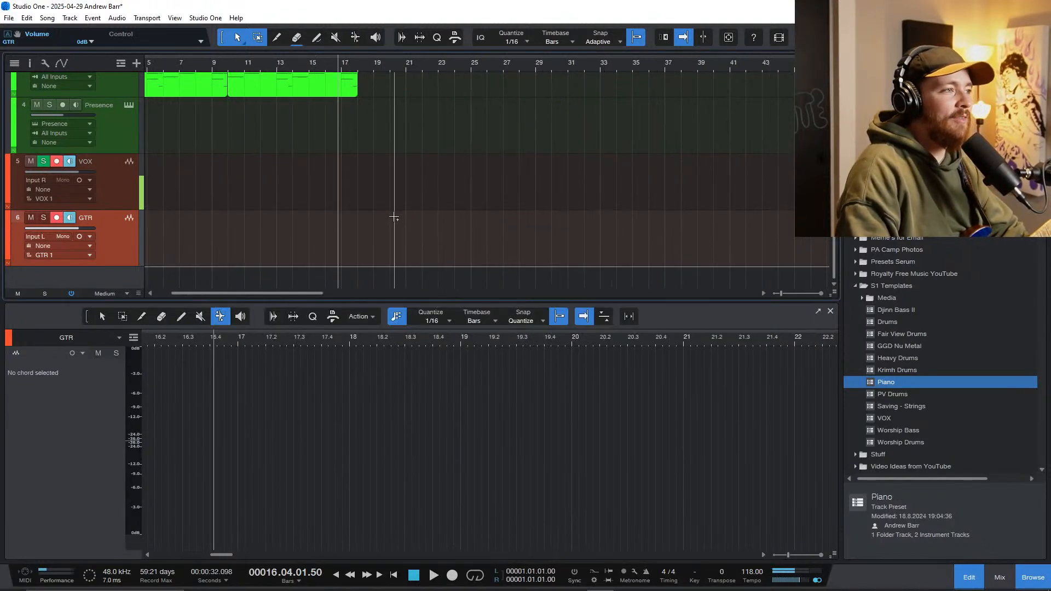
pyautogui.hscroll(-2, 394, 217)
pyautogui.scroll(-4, 255, 227)
pyautogui.scroll(1, 255, 227)
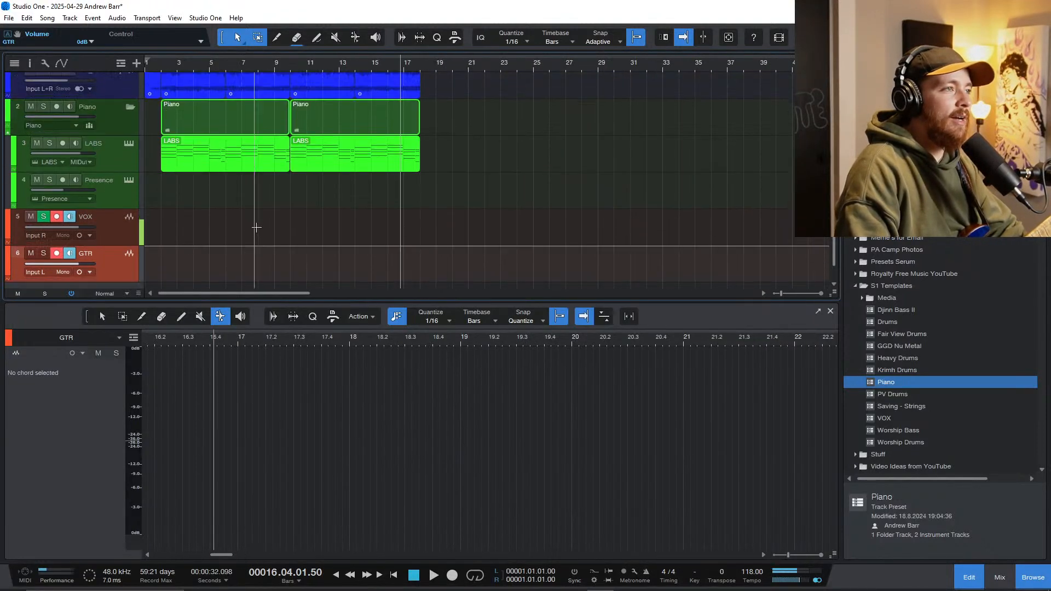
pyautogui.scroll(1, 256, 227)
pyautogui.moveTo(444, 182); pyautogui.dragTo(165, 101)
pyautogui.press('d')
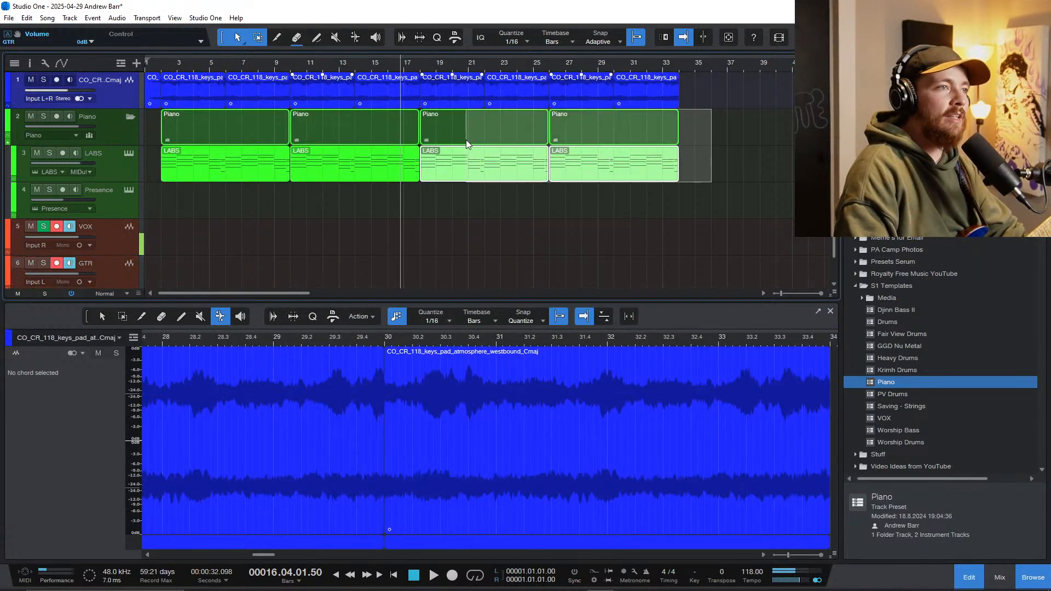
pyautogui.moveTo(466, 141); pyautogui.dragTo(467, 140)
pyautogui.press('Delete')
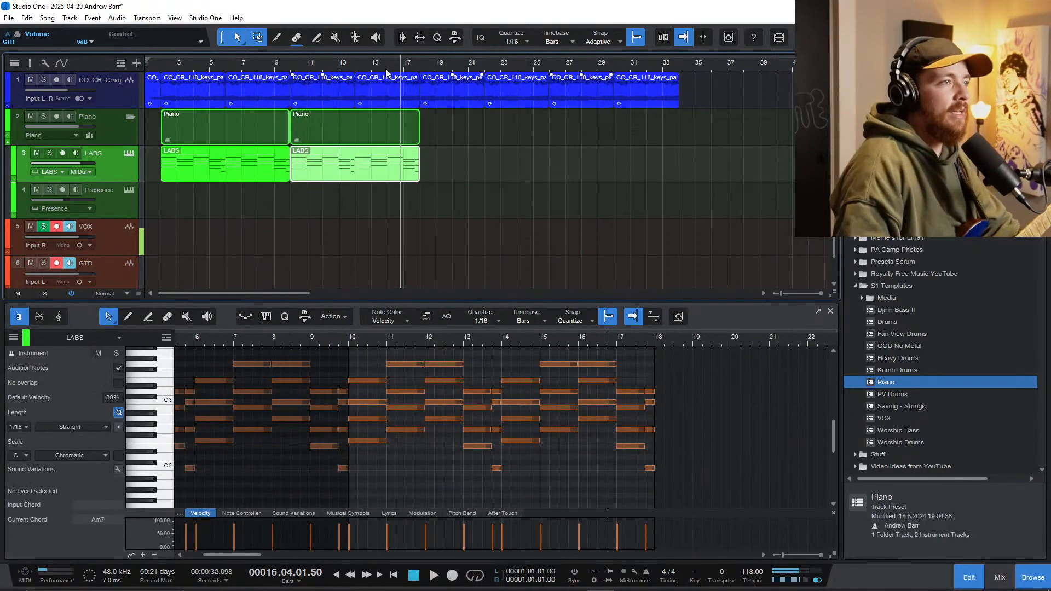
# Step: Play the pad-only section from bar 18 into bar 27
pyautogui.click(349, 72)
pyautogui.moveTo(307, 67); pyautogui.dragTo(292, 72)
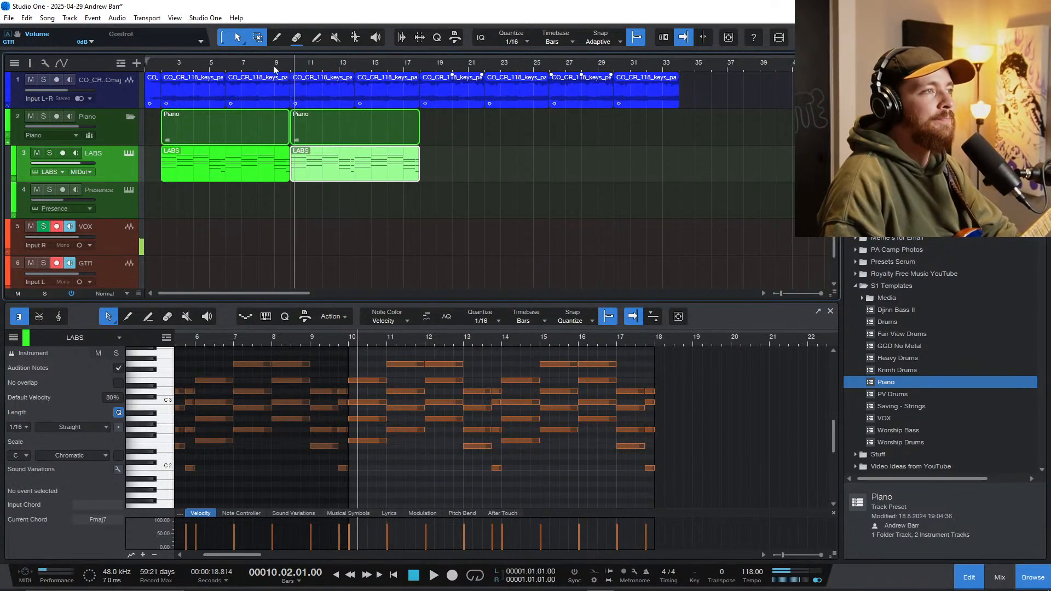
pyautogui.click(290, 70)
pyautogui.scroll(2, 319, 96)
pyautogui.hscroll(-3, 328, 110)
pyautogui.scroll(-5, 340, 123)
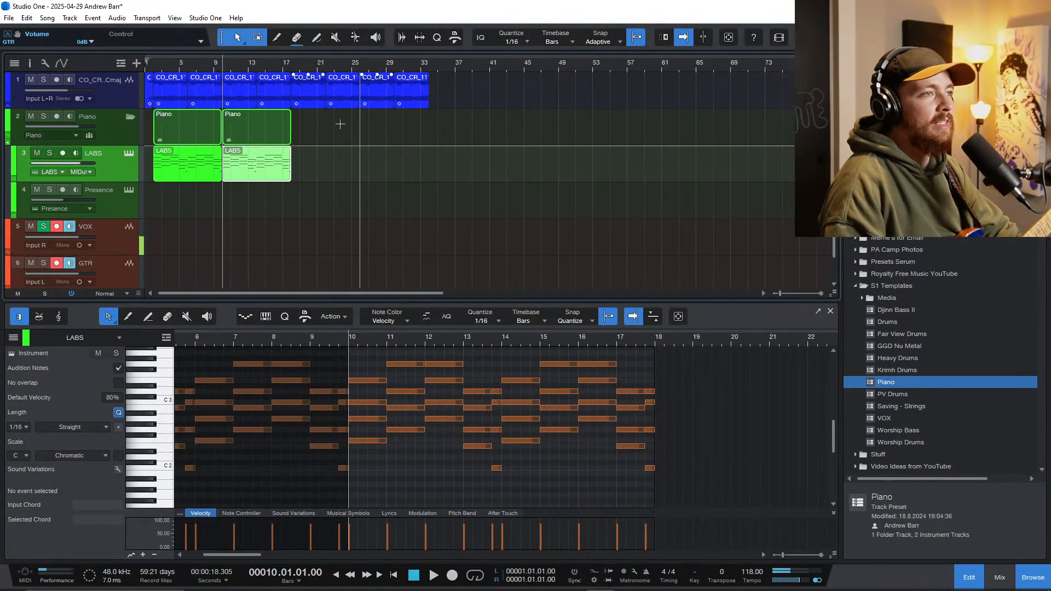
pyautogui.click(291, 75)
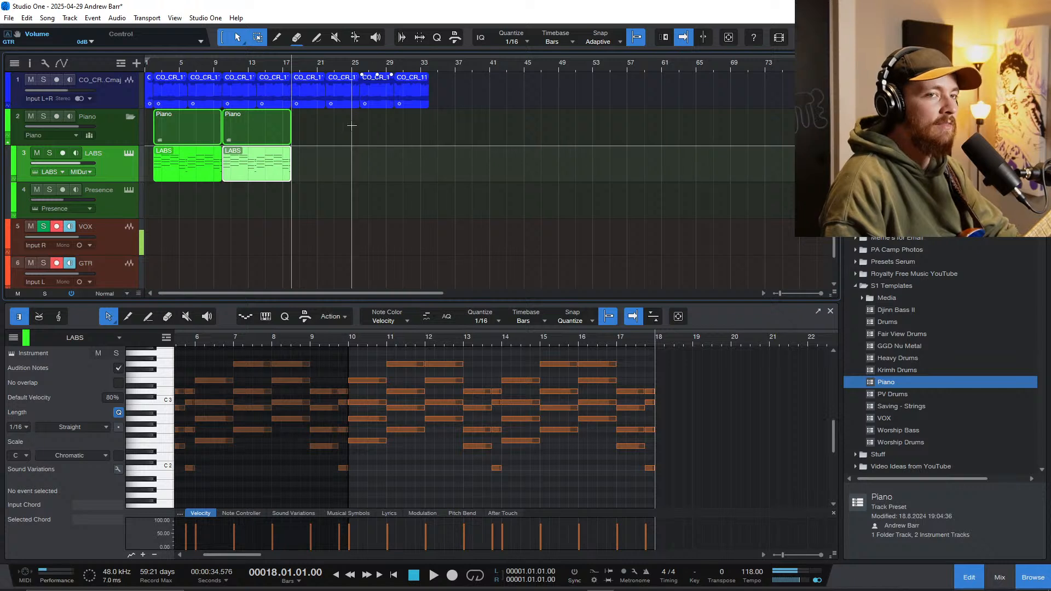
pyautogui.press('space')
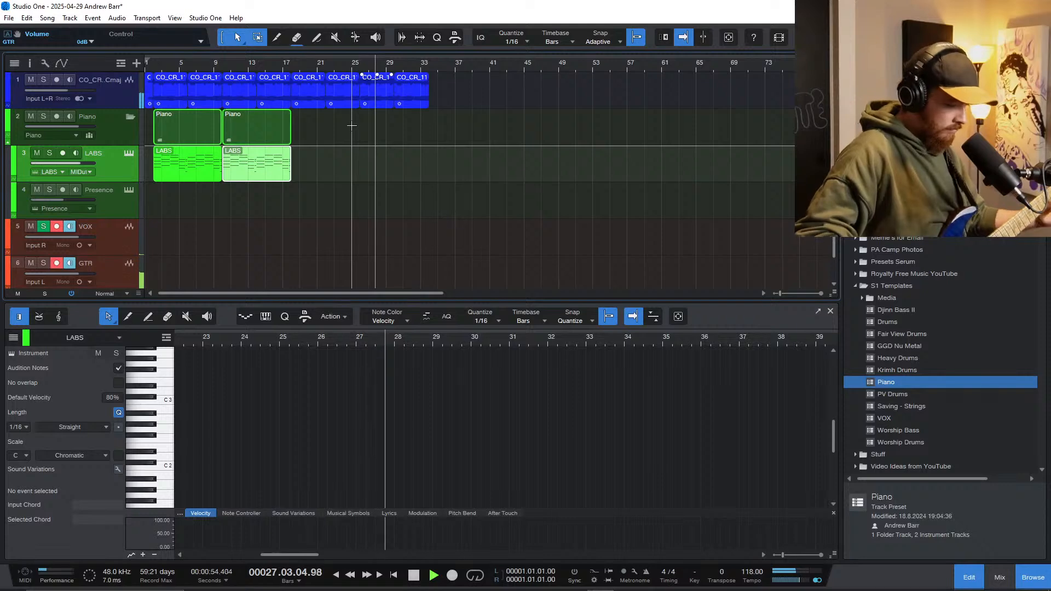
# Step: Set Transpose to -3 on all the pad events, including the short opening event in bar 1
pyautogui.moveTo(468, 94); pyautogui.dragTo(162, 92)
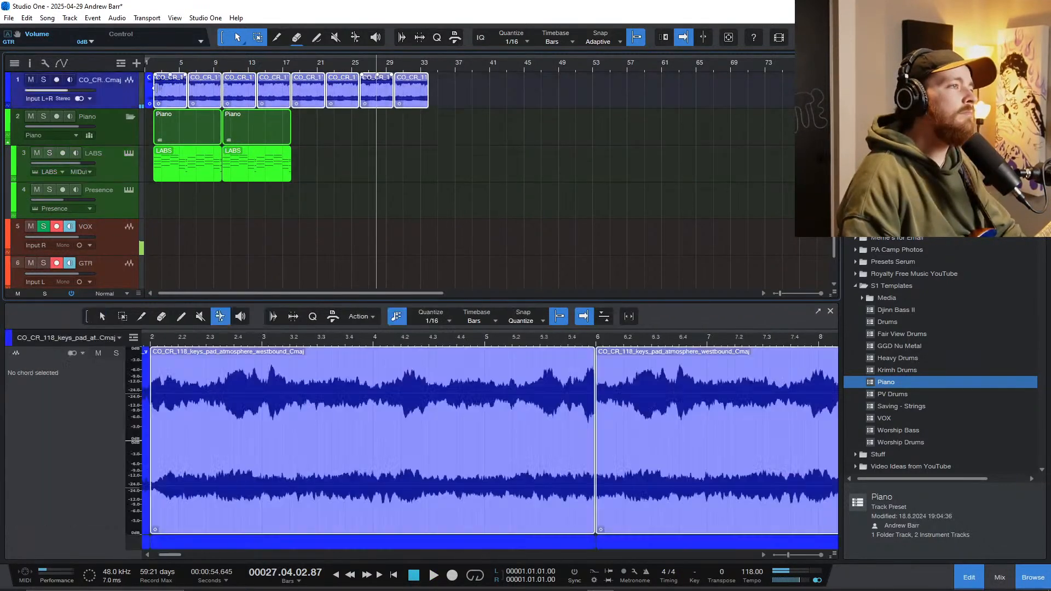
pyautogui.rightClick(171, 96)
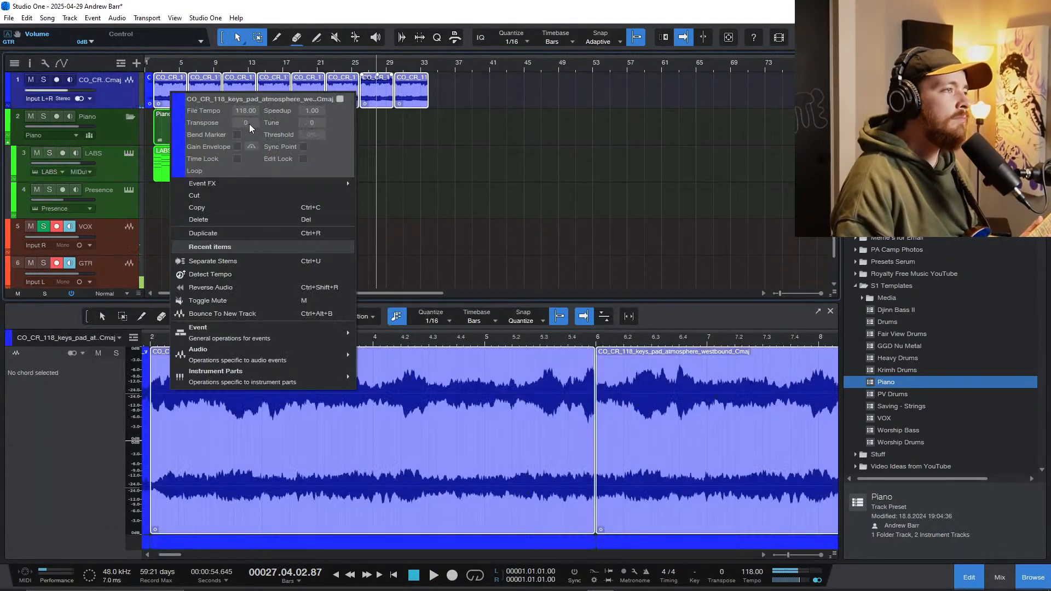
pyautogui.scroll(-4, 248, 124)
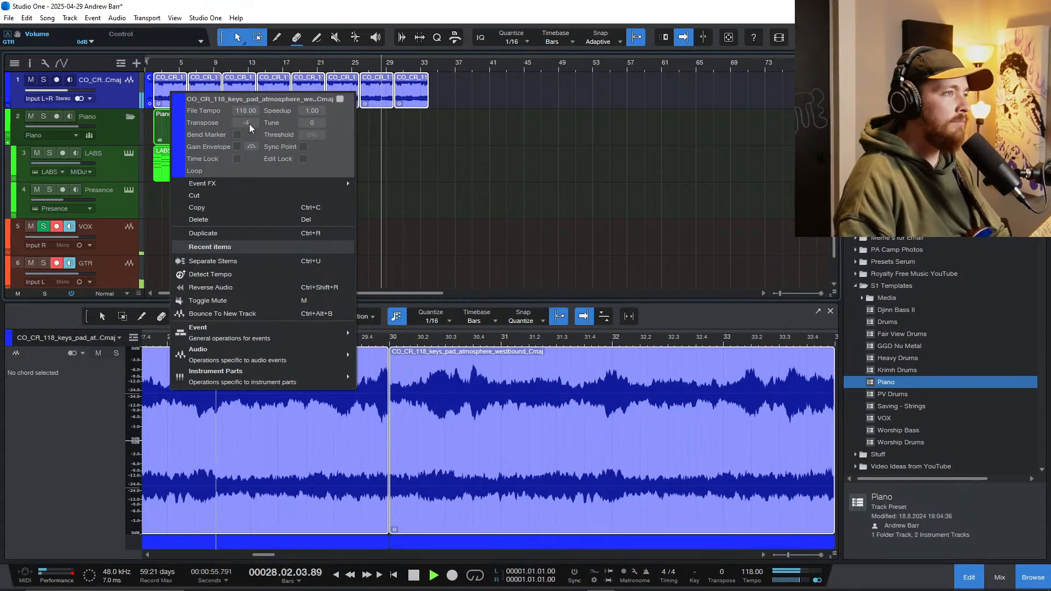
pyautogui.scroll(1, 249, 124)
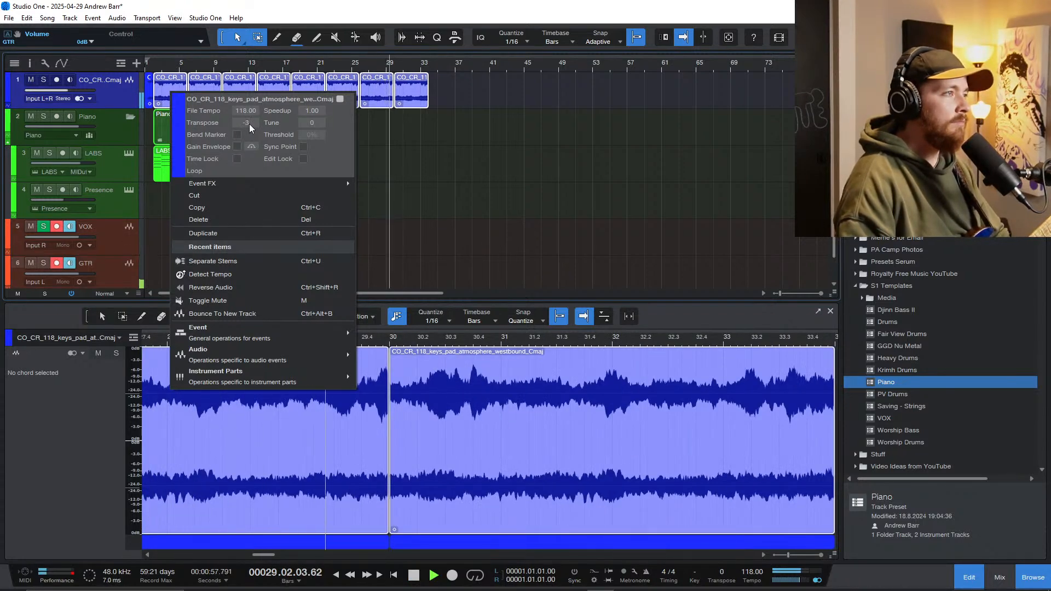
pyautogui.click(387, 144)
pyautogui.click(147, 70)
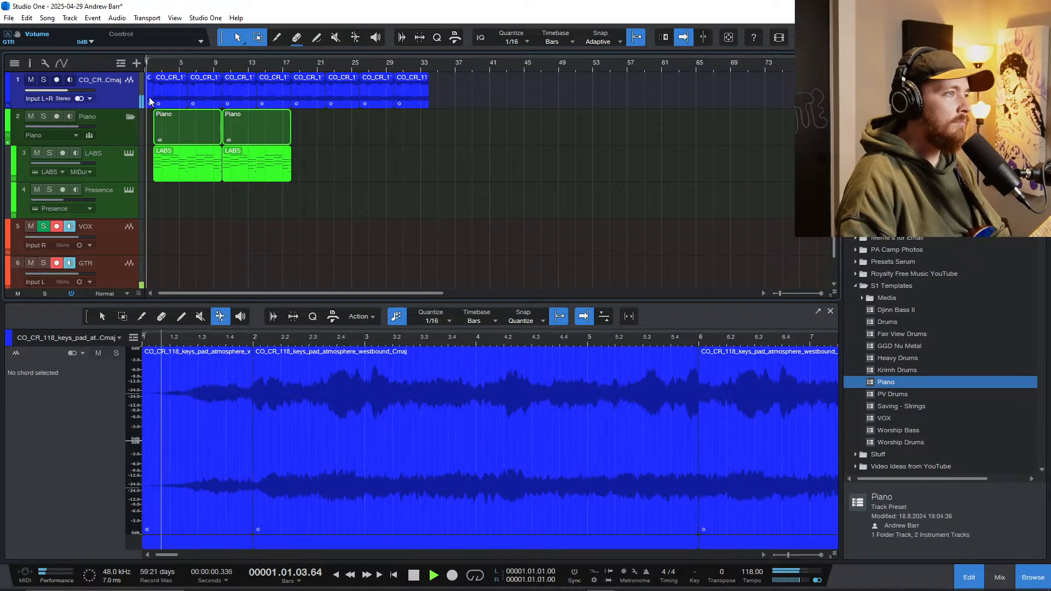
pyautogui.rightClick(149, 98)
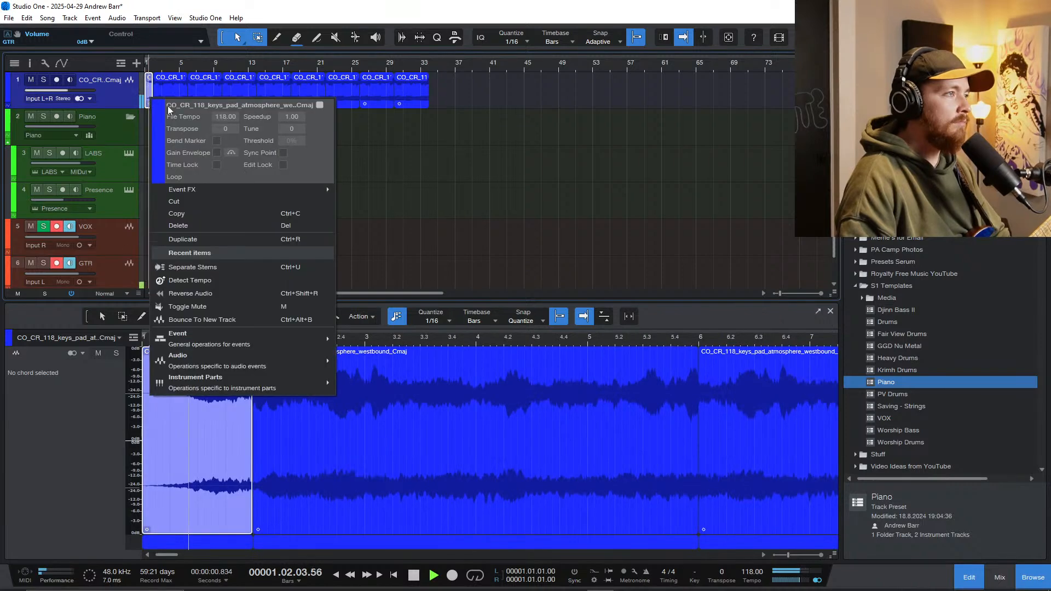
# Step: Play the arrangement from bar 1 to check the transposed pad against the LABS piano
pyautogui.click(386, 143)
pyautogui.click(148, 76)
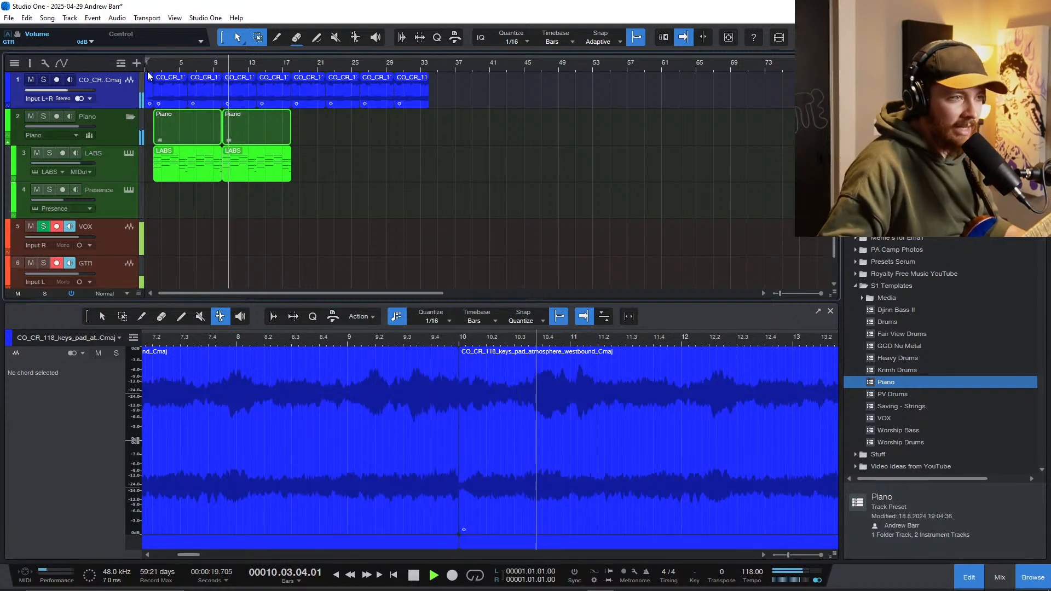
pyautogui.scroll(3, 202, 203)
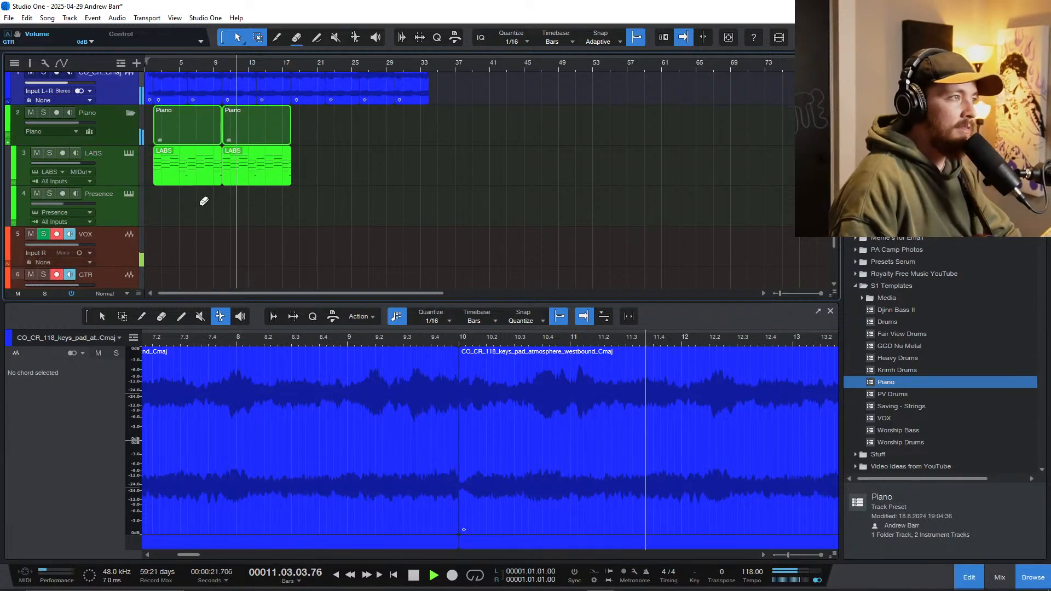
pyautogui.scroll(-1, 203, 231)
pyautogui.scroll(1, 203, 232)
pyautogui.hscroll(-1, 202, 231)
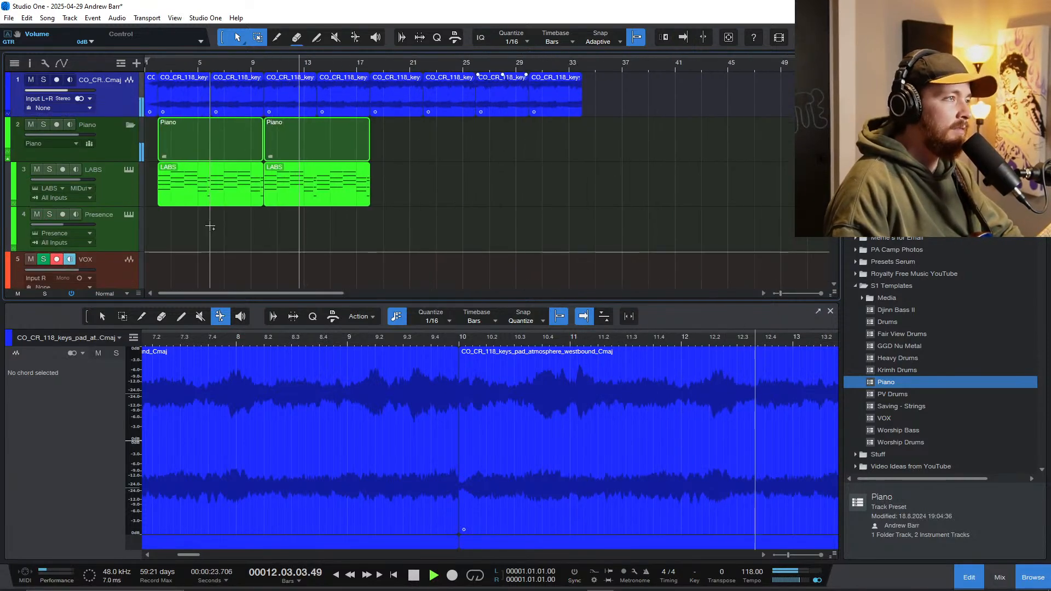
pyautogui.scroll(1, 210, 226)
pyautogui.hscroll(-1, 210, 226)
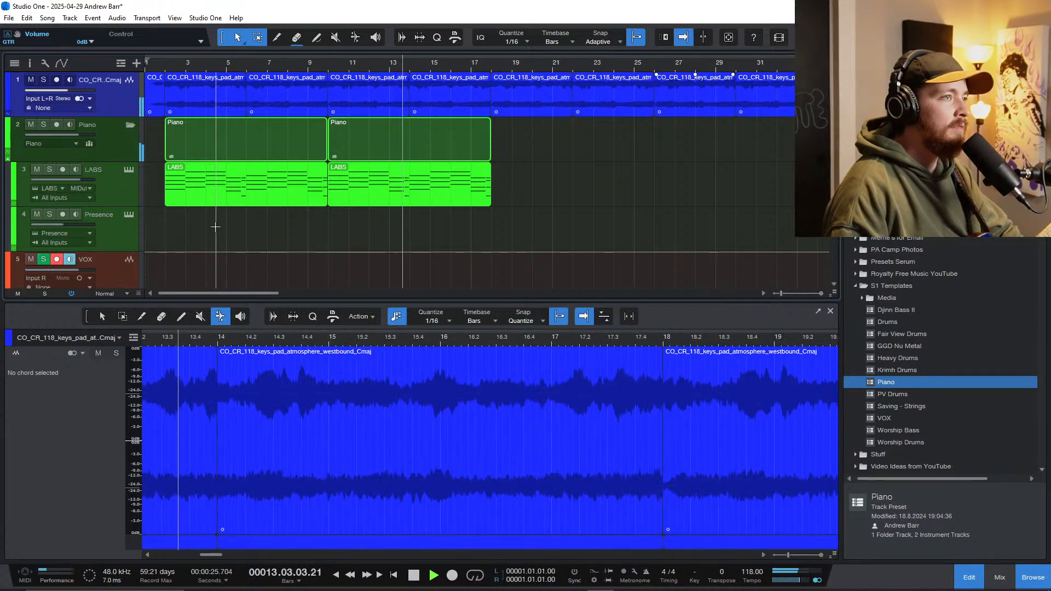
# Step: Lower the pad track's volume to -8.9 dB, show the mixer and replay the song from bar 1
pyautogui.moveTo(89, 93)
pyautogui.mouseDown()
pyautogui.moveTo(86, 134)
pyautogui.moveTo(90, 94)
pyautogui.moveTo(103, 104)
pyautogui.mouseUp()
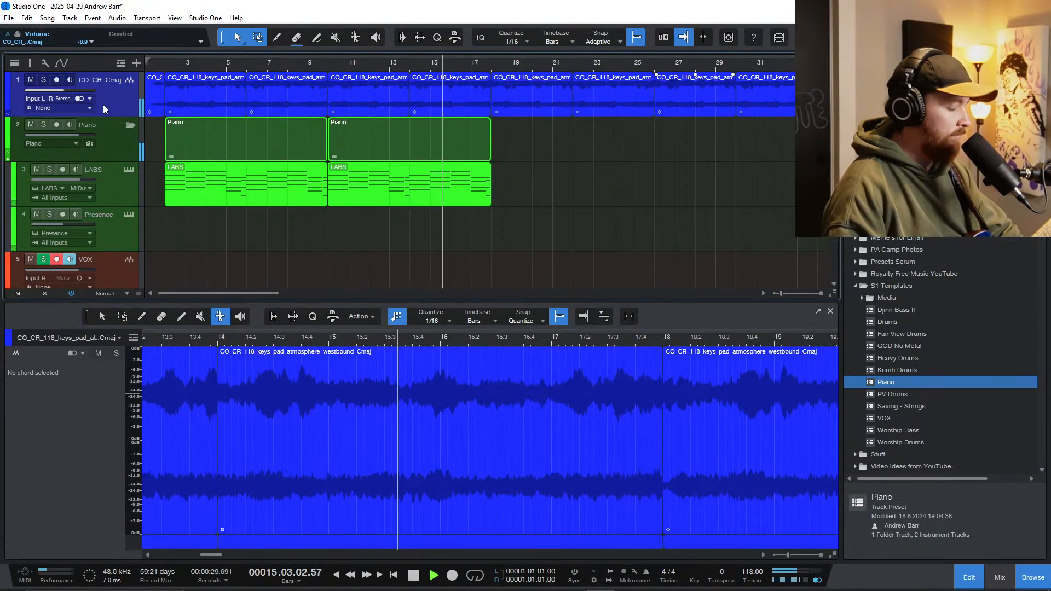
pyautogui.press('F3')
pyautogui.press('space')
pyautogui.click(155, 232)
pyautogui.scroll(-1, 165, 222)
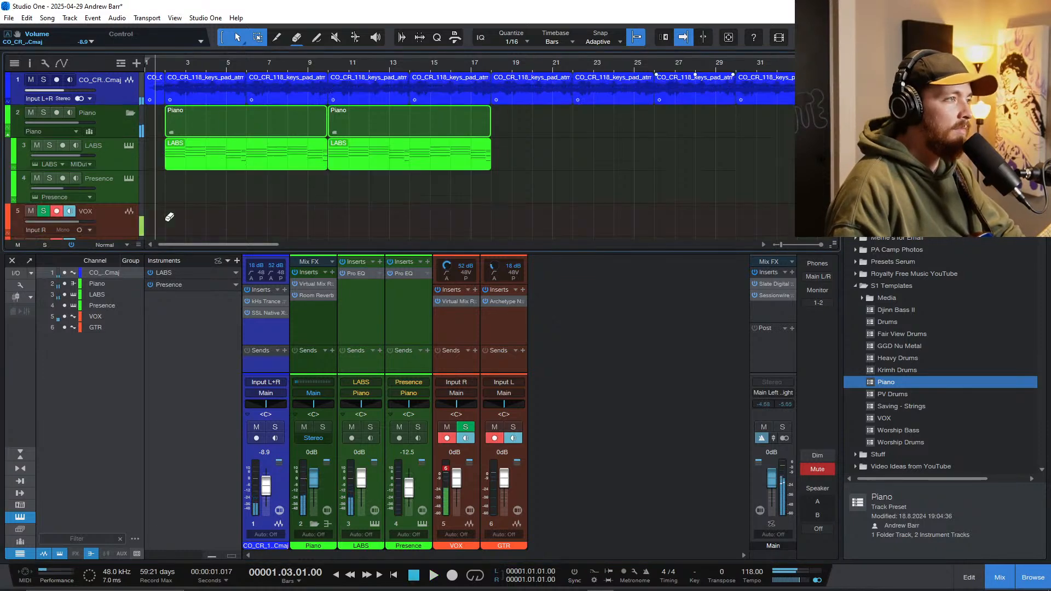
pyautogui.press('space')
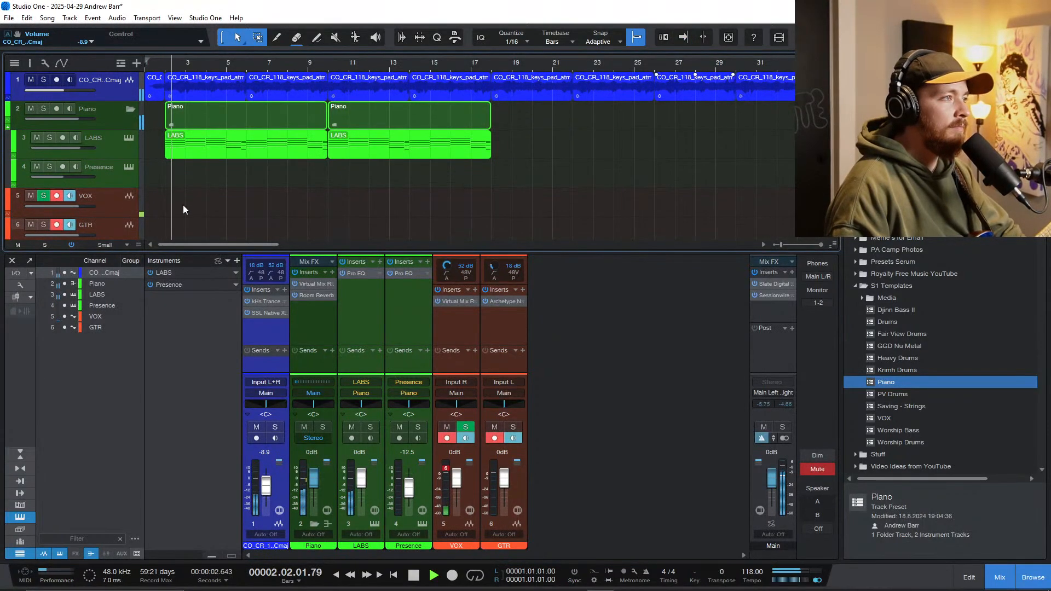
# Step: Lower the pad track's volume further to -10.1 dB and place the playhead at bar 18
pyautogui.moveTo(87, 96); pyautogui.dragTo(129, 127)
pyautogui.scroll(-3, 305, 173)
pyautogui.hotkey('ctrl', 'space')
pyautogui.press('space')
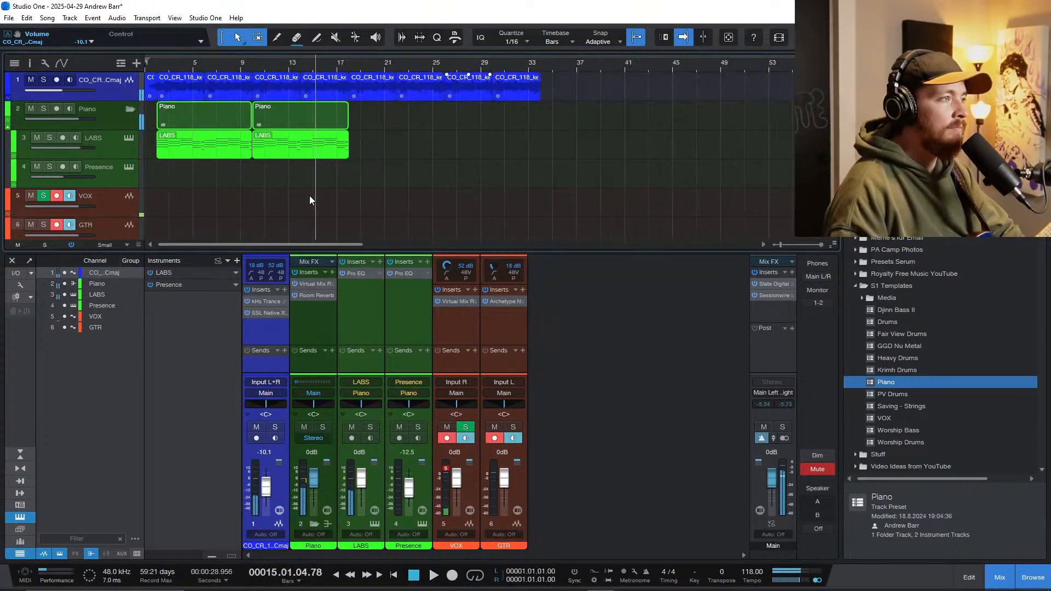
pyautogui.click(344, 196)
pyautogui.scroll(-2, 327, 192)
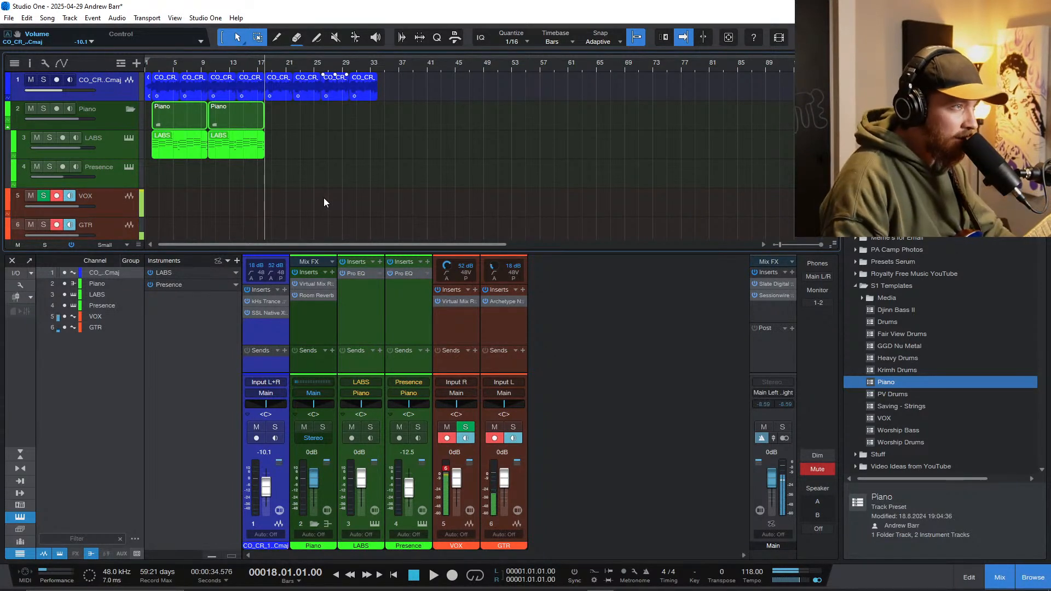
# Step: Switch to Spotify and open Spiritbox's 2025 album Tsunami Sea from the artist page
pyautogui.moveTo(467, 583)
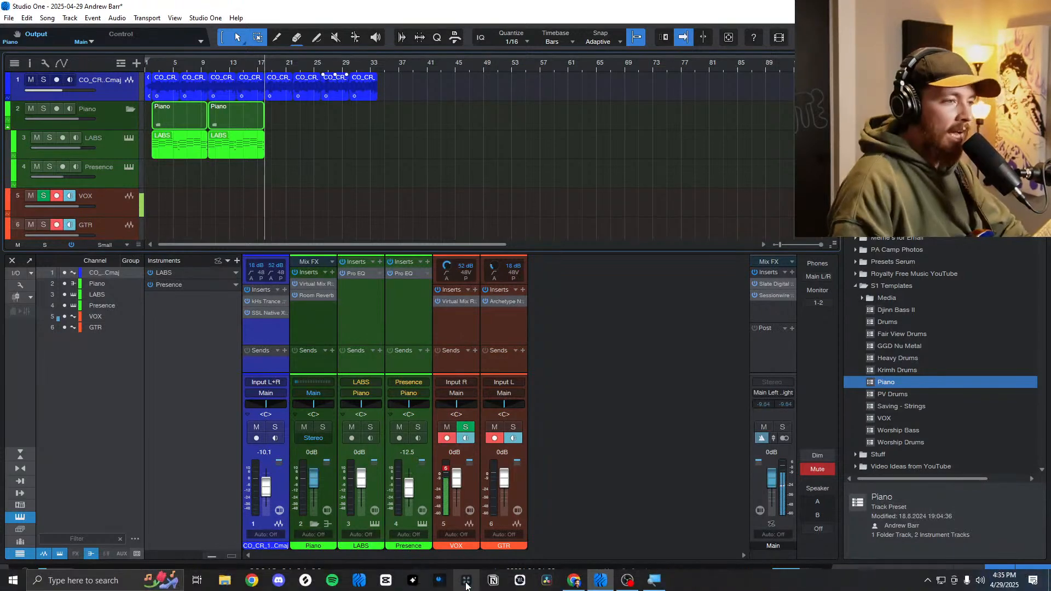
pyautogui.click(328, 587)
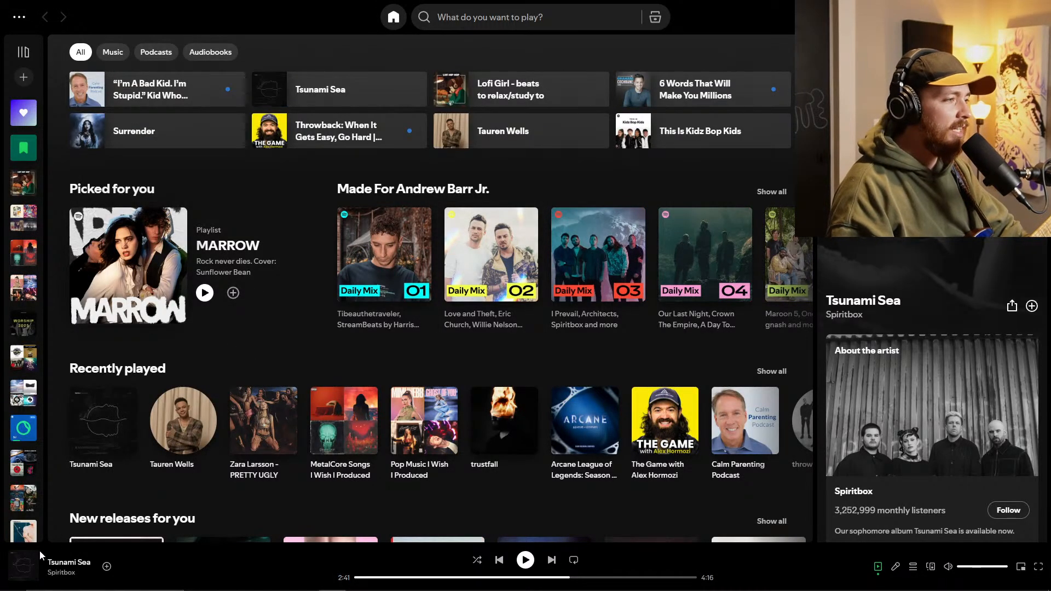
pyautogui.click(62, 573)
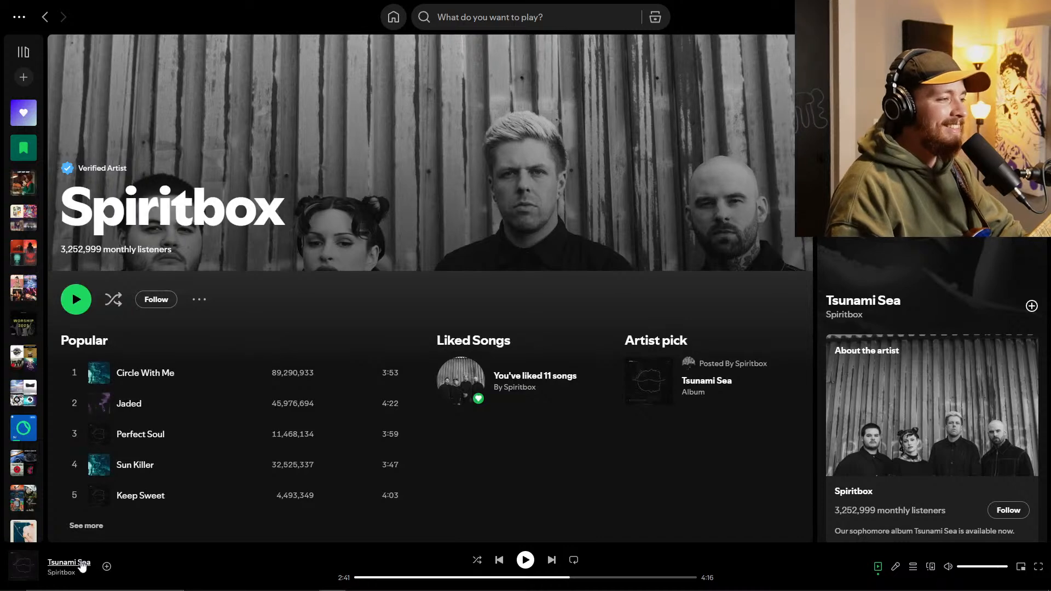
pyautogui.scroll(-2, 98, 419)
pyautogui.click(83, 419)
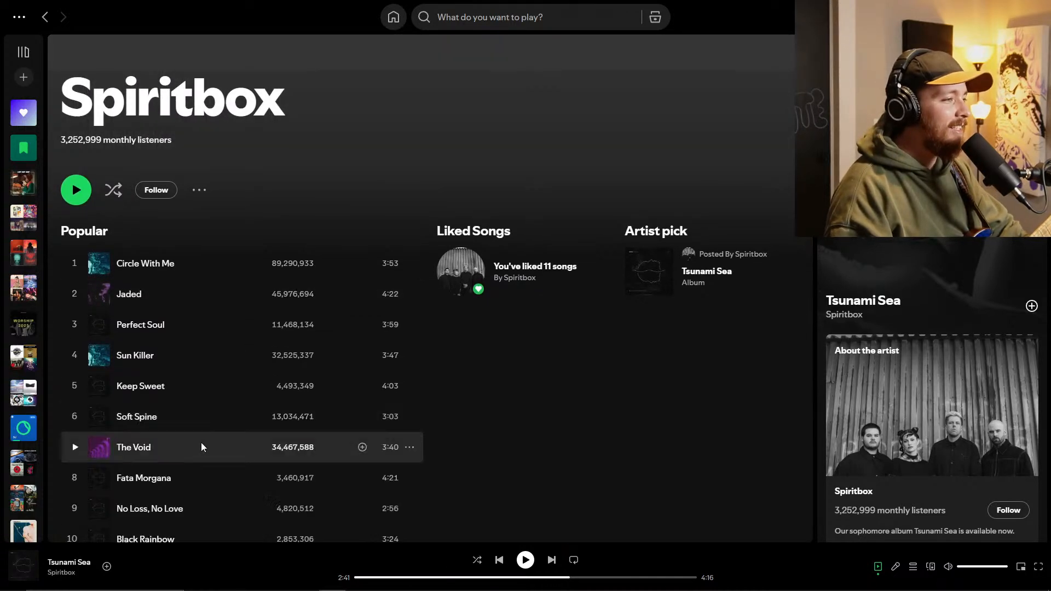
pyautogui.scroll(-5, 270, 460)
pyautogui.click(102, 367)
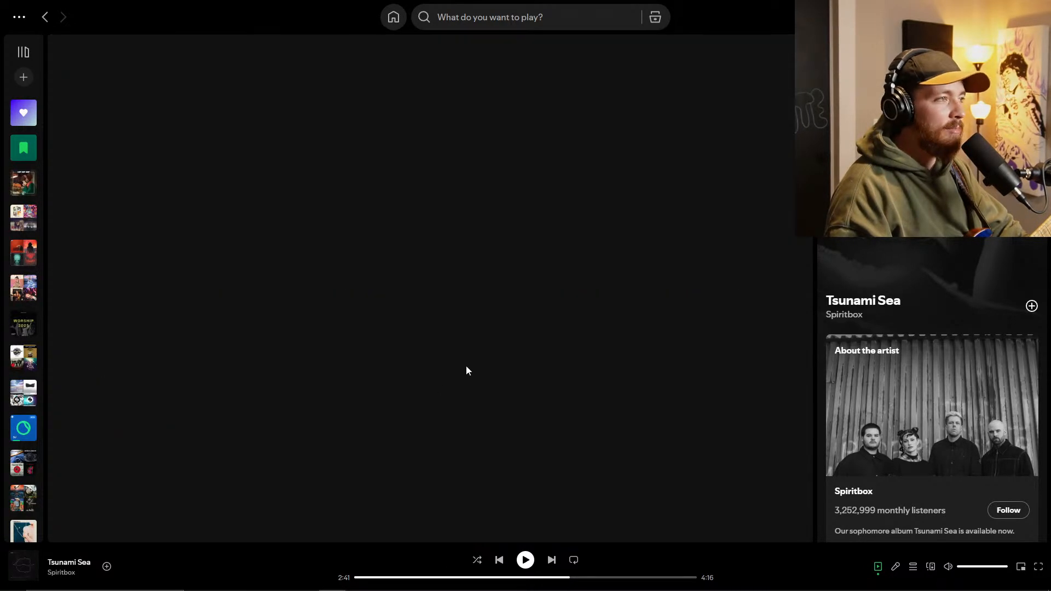
pyautogui.scroll(-3, 283, 290)
pyautogui.scroll(1, 282, 299)
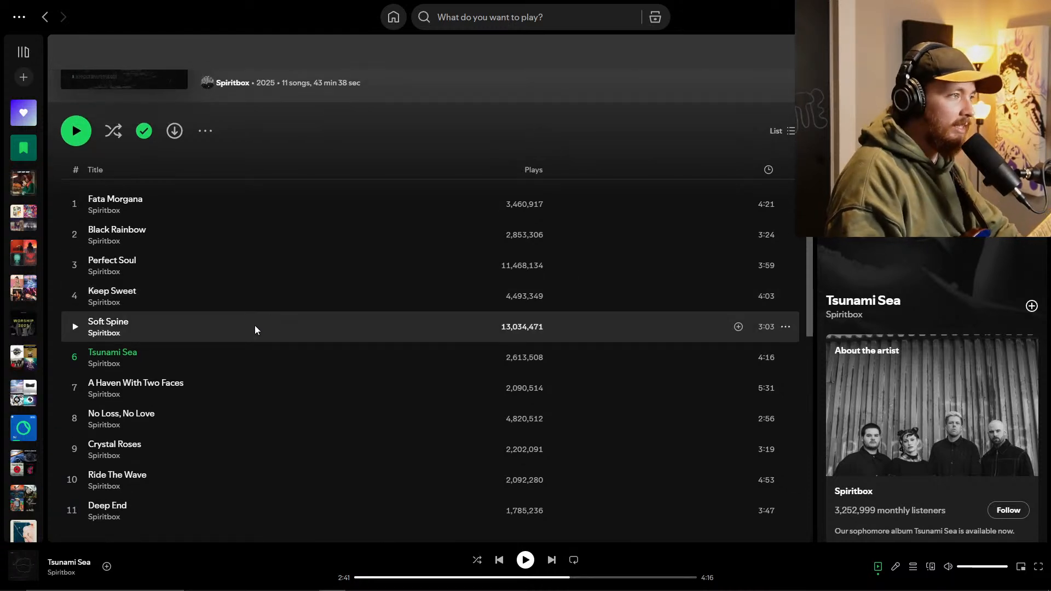
# Step: Lower the Spotify volume to about half and listen to parts of Tsunami Sea and Fata Morgana as references
pyautogui.click(525, 560)
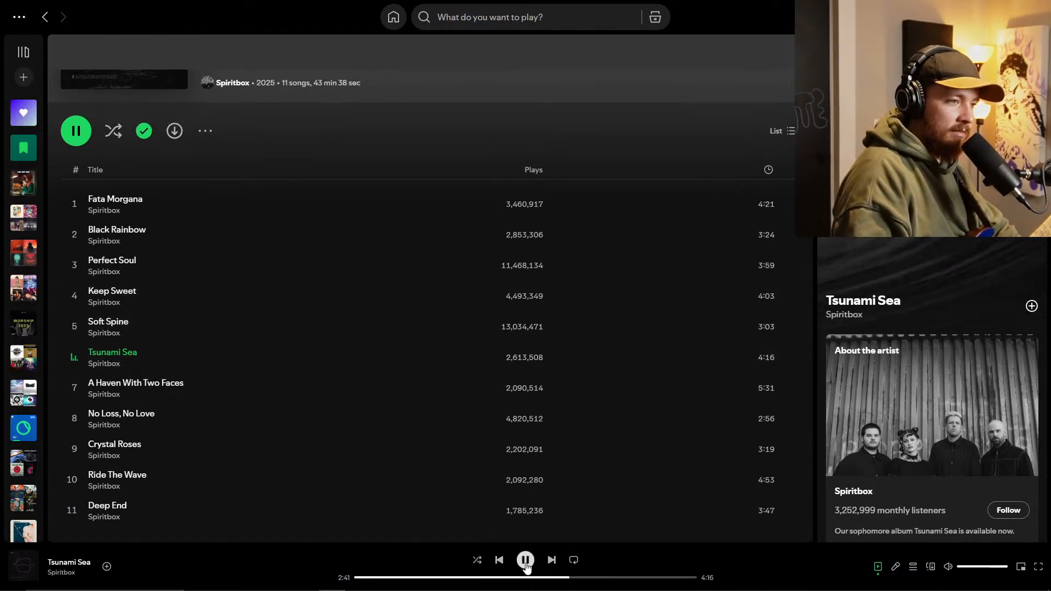
pyautogui.click(525, 561)
pyautogui.moveTo(967, 567); pyautogui.dragTo(979, 569)
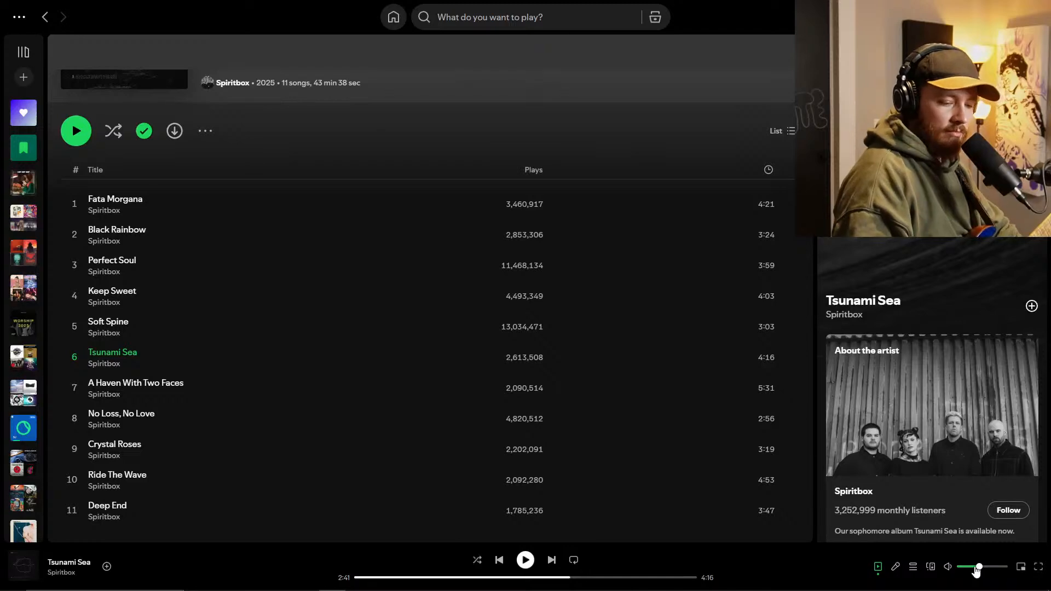
pyautogui.click(527, 562)
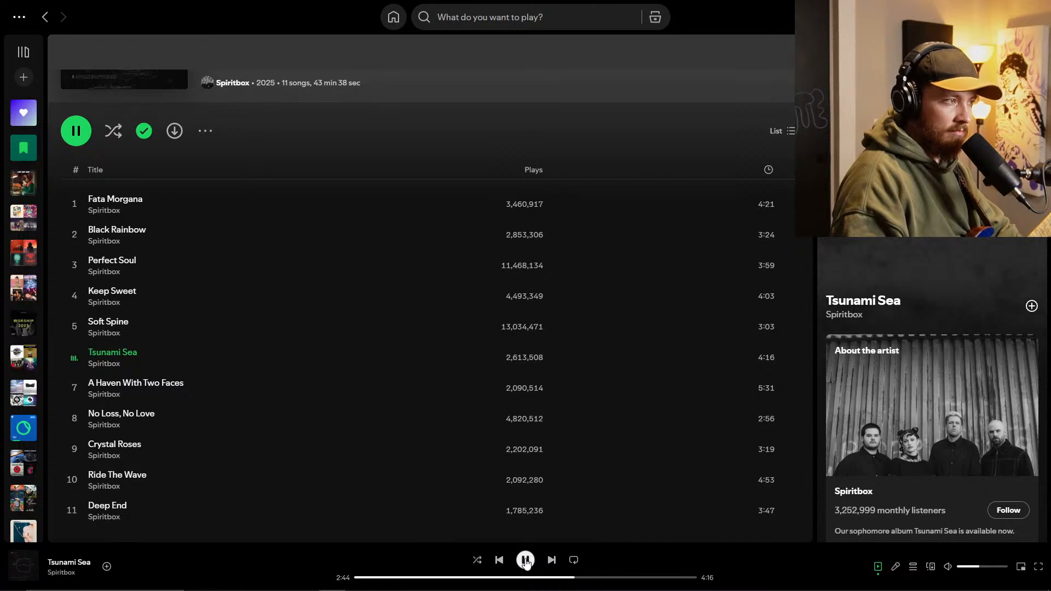
pyautogui.doubleClick(195, 211)
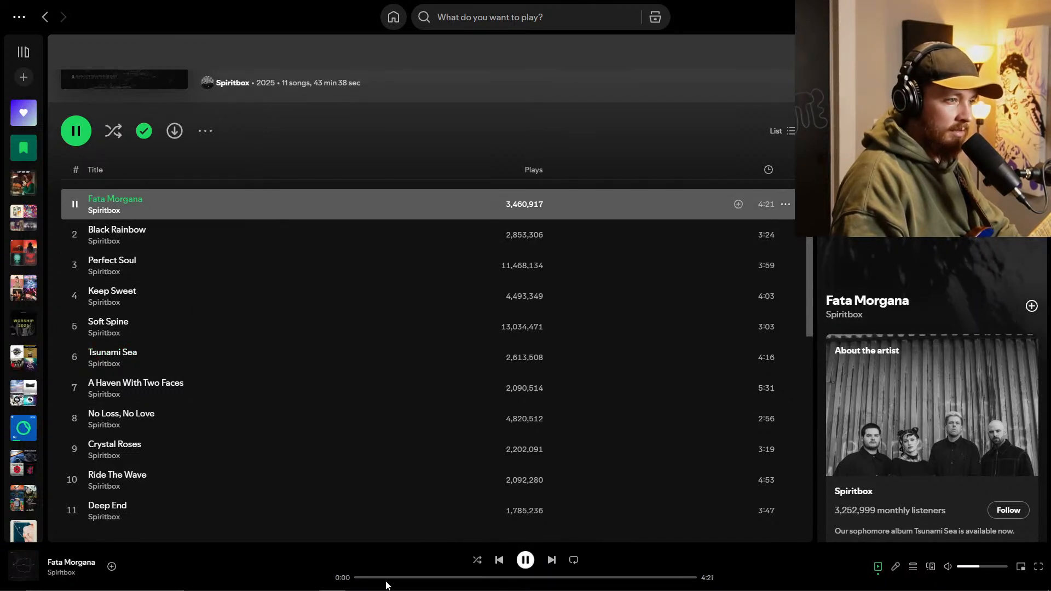
pyautogui.click(366, 578)
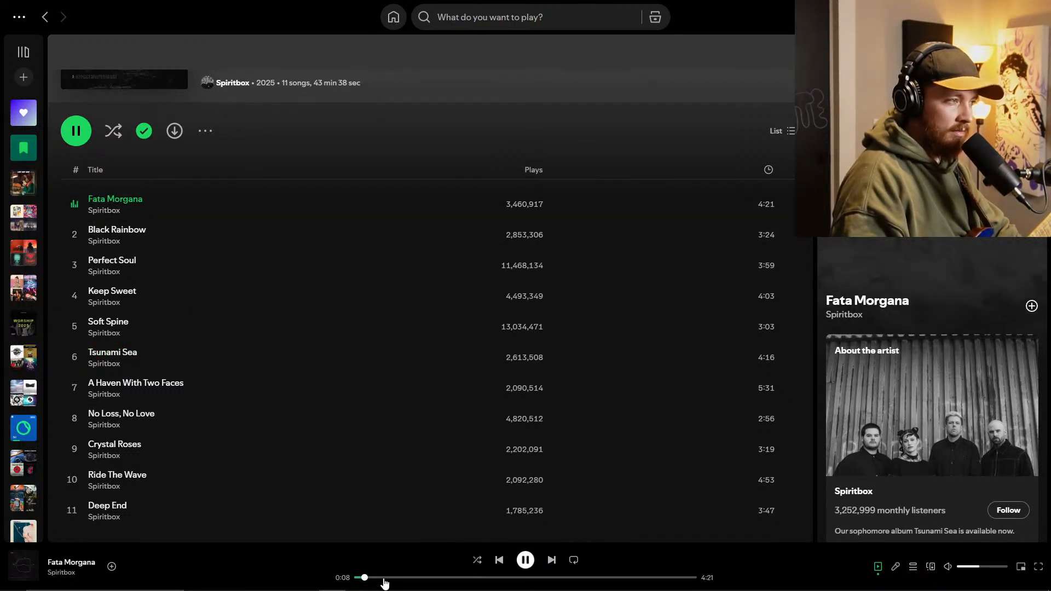
pyautogui.click(526, 560)
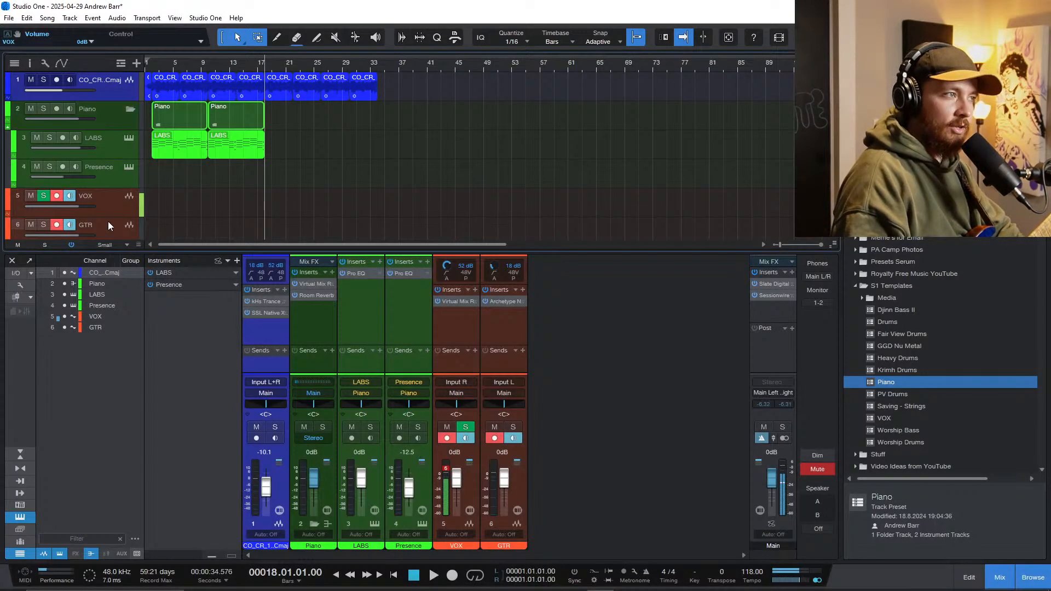
# Step: Back in Studio One, return the playhead to the song start and mute the Piano folder track
pyautogui.scroll(2, 196, 216)
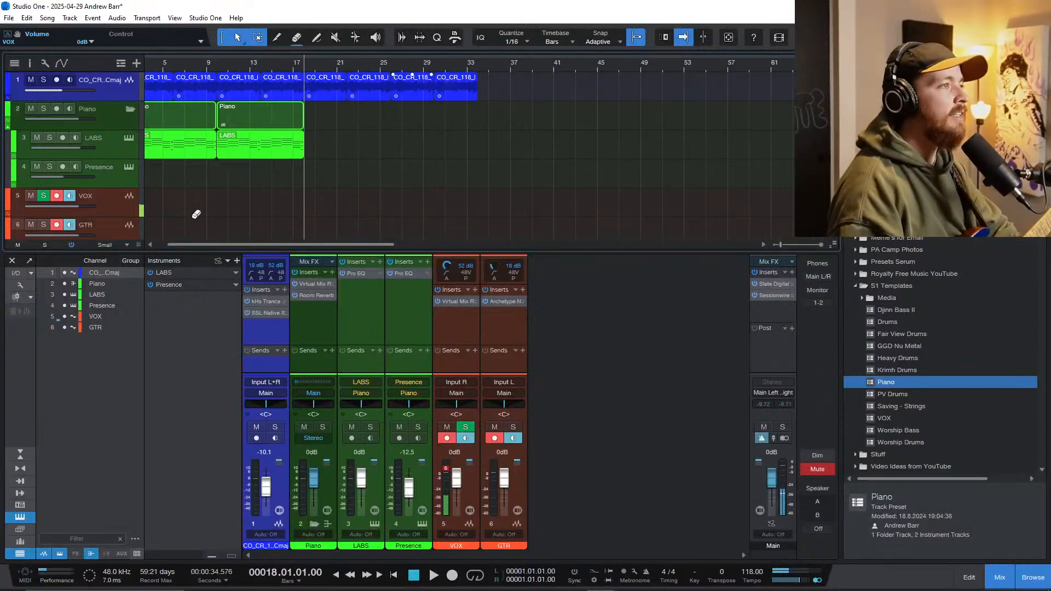
pyautogui.hscroll(-1, 195, 216)
pyautogui.scroll(-1, 195, 216)
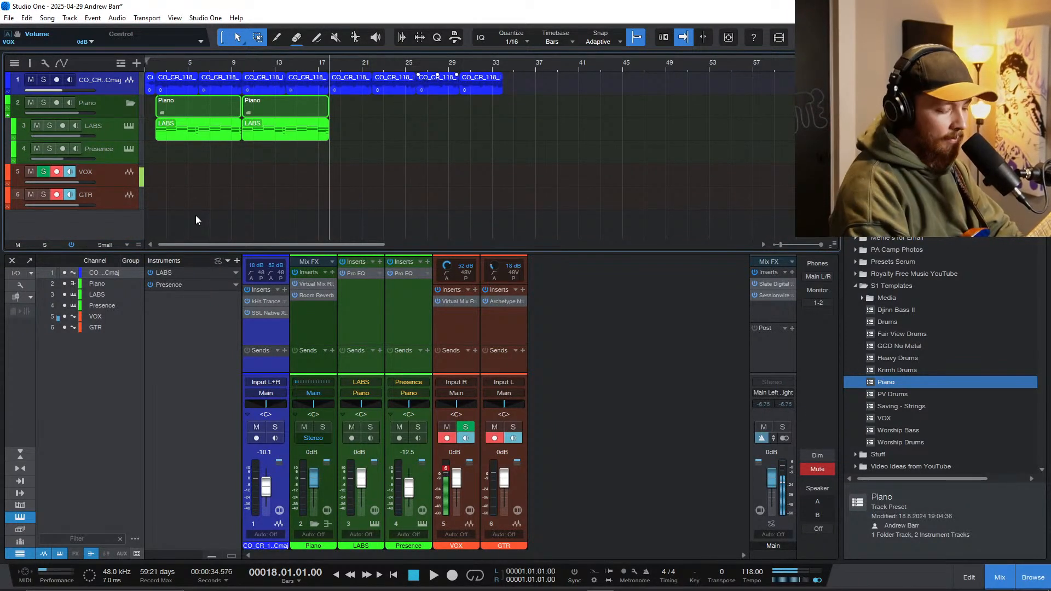
pyautogui.press(',')
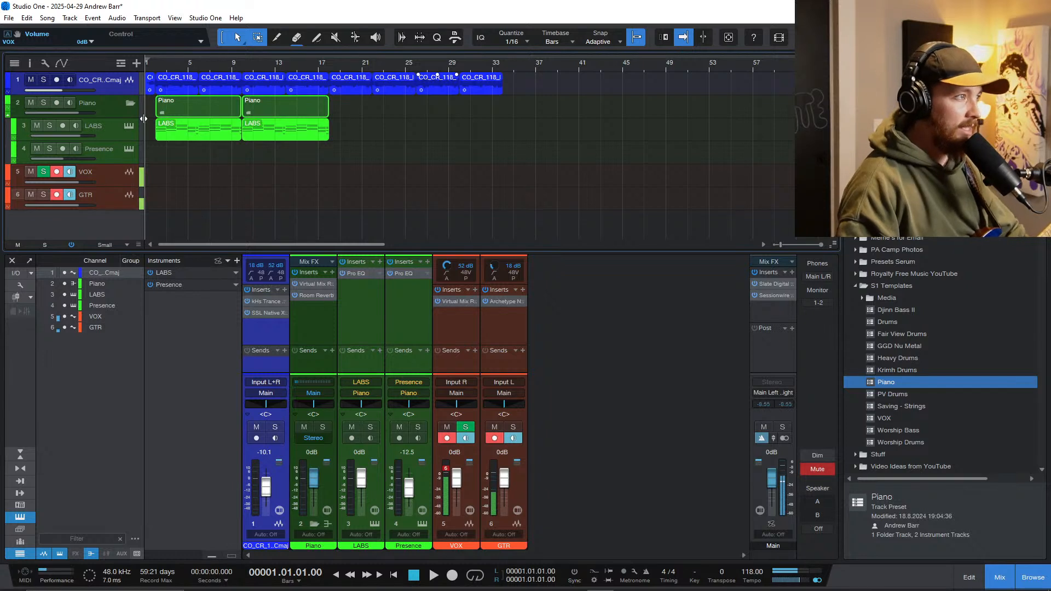
pyautogui.click(50, 109)
pyautogui.click(28, 106)
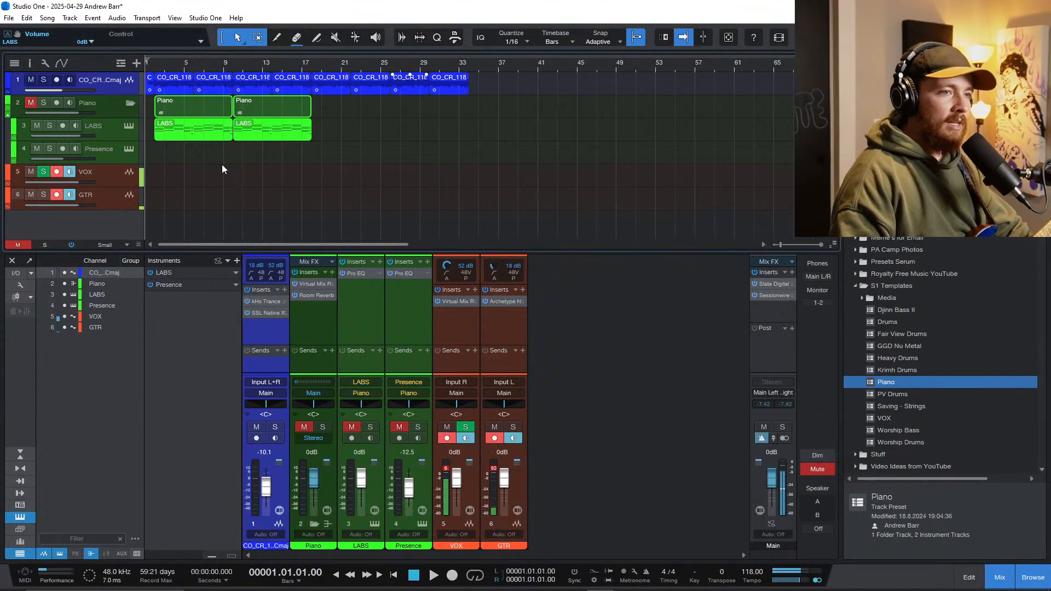
# Step: Add the GGD Nu Metal template below the GTR track, expand its folder and create an empty part from bar 1 on FXs
pyautogui.moveTo(898, 349); pyautogui.dragTo(43, 221)
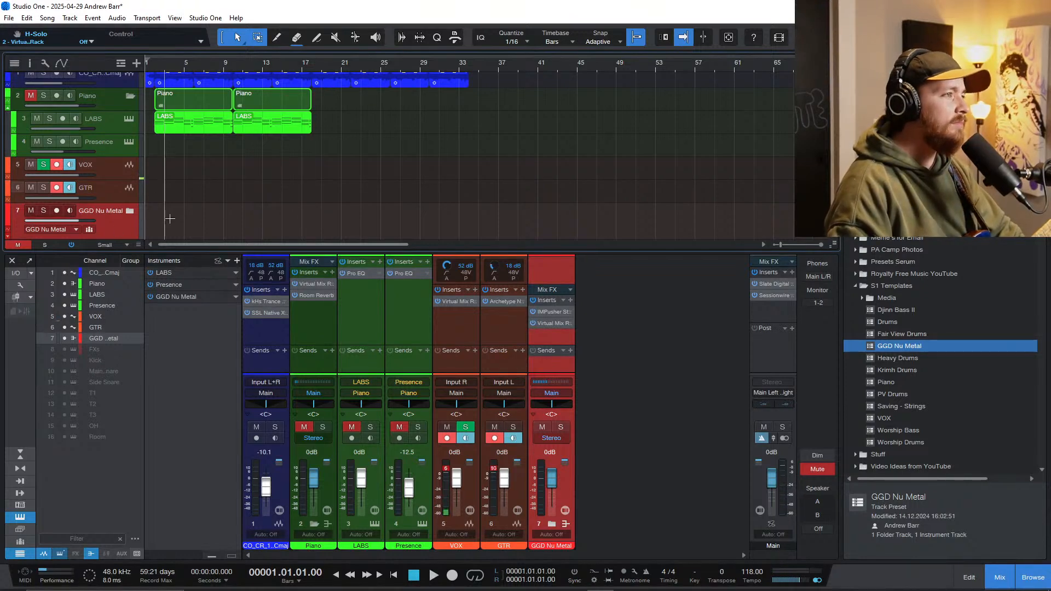
pyautogui.scroll(-1, 165, 213)
pyautogui.click(129, 189)
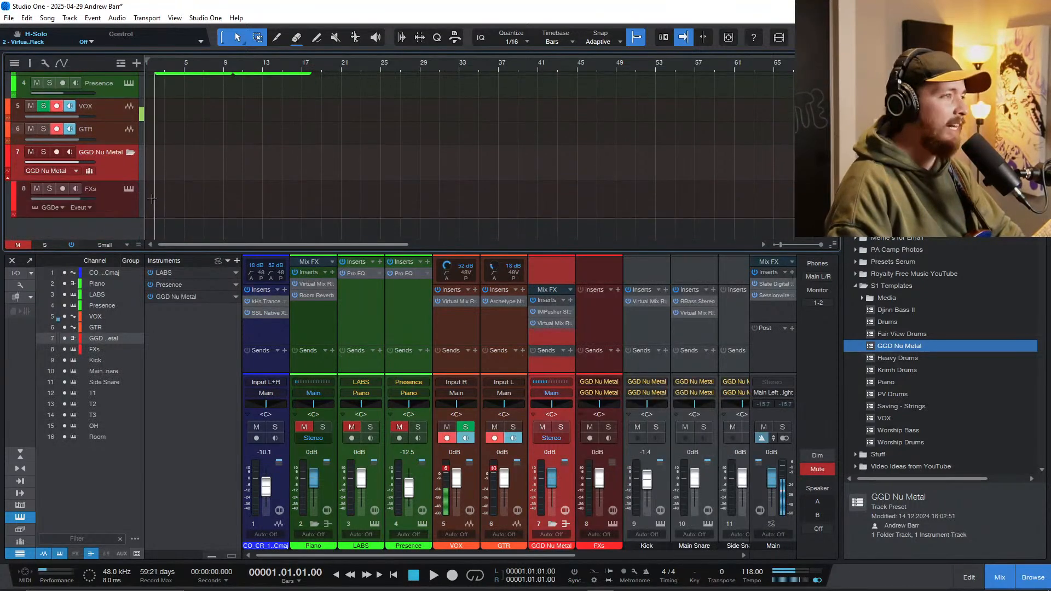
pyautogui.click(166, 223)
# Step: Play the first two bars at a closer zoom to locate where the intro leads into bar 2
pyautogui.press('space')
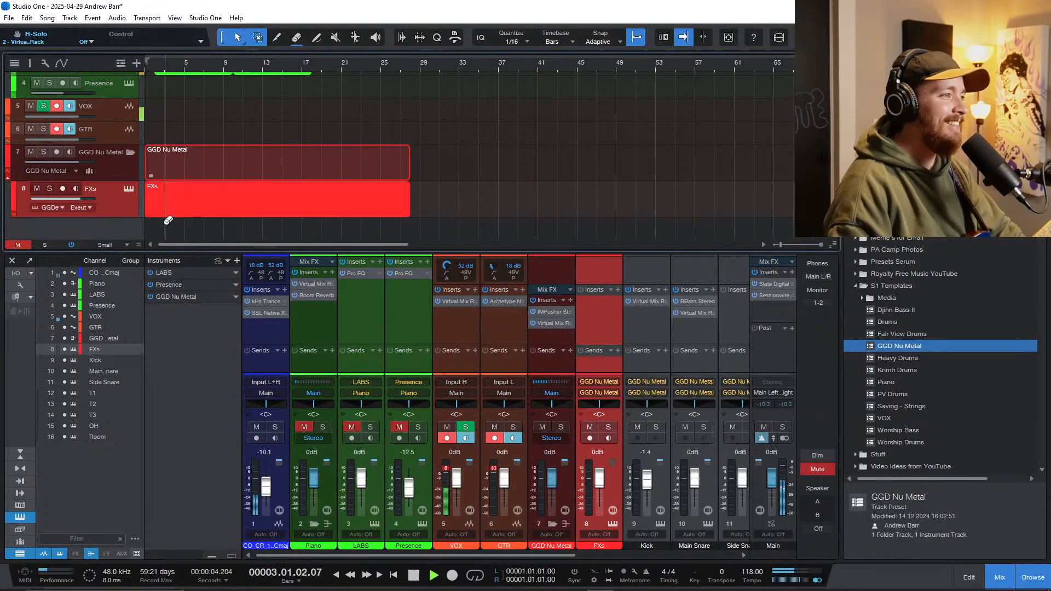
pyautogui.press('e')
pyautogui.click(160, 67)
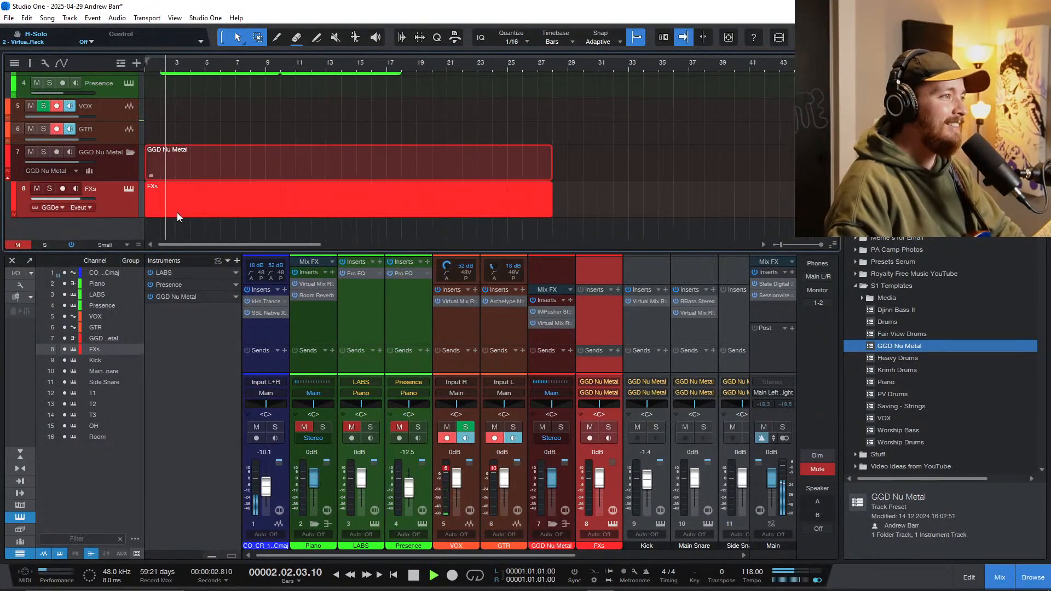
pyautogui.press('space')
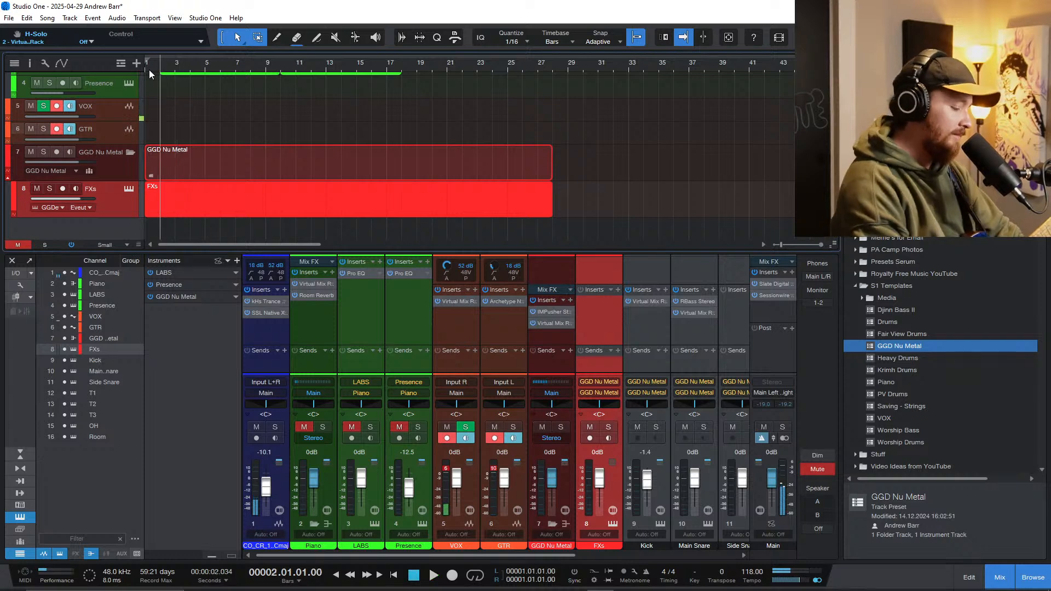
pyautogui.click(149, 70)
pyautogui.press('space')
pyautogui.press('e')
pyautogui.press('e')
pyautogui.press('e')
pyautogui.press('e')
pyautogui.press('f')
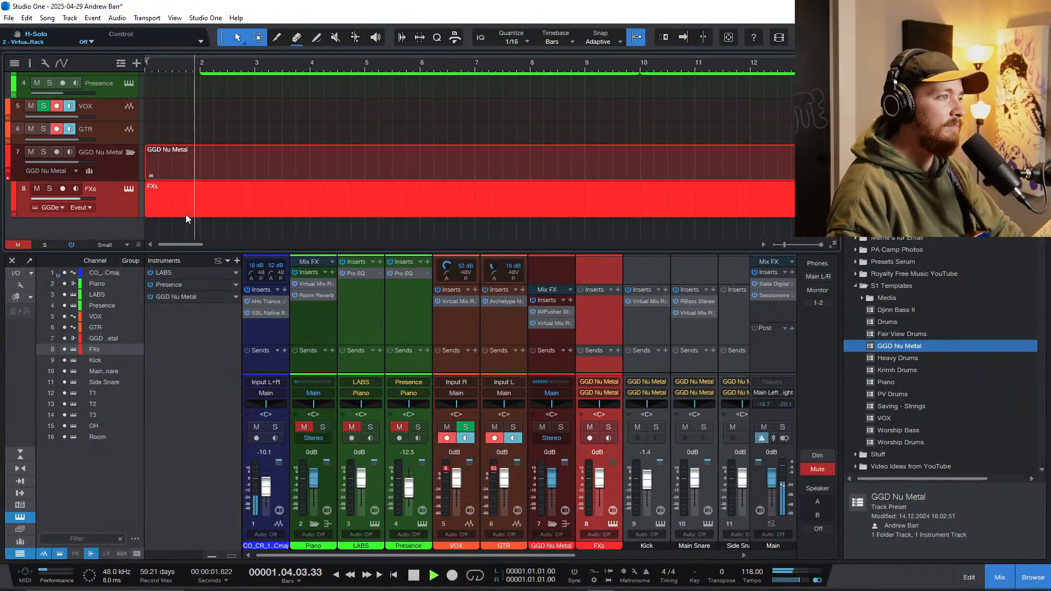
pyautogui.press('space')
pyautogui.press('f')
# Step: Open the FXs part in the note editor, add a 1/16 C 0 note at the start of bar 2 and audition it
pyautogui.doubleClick(206, 208)
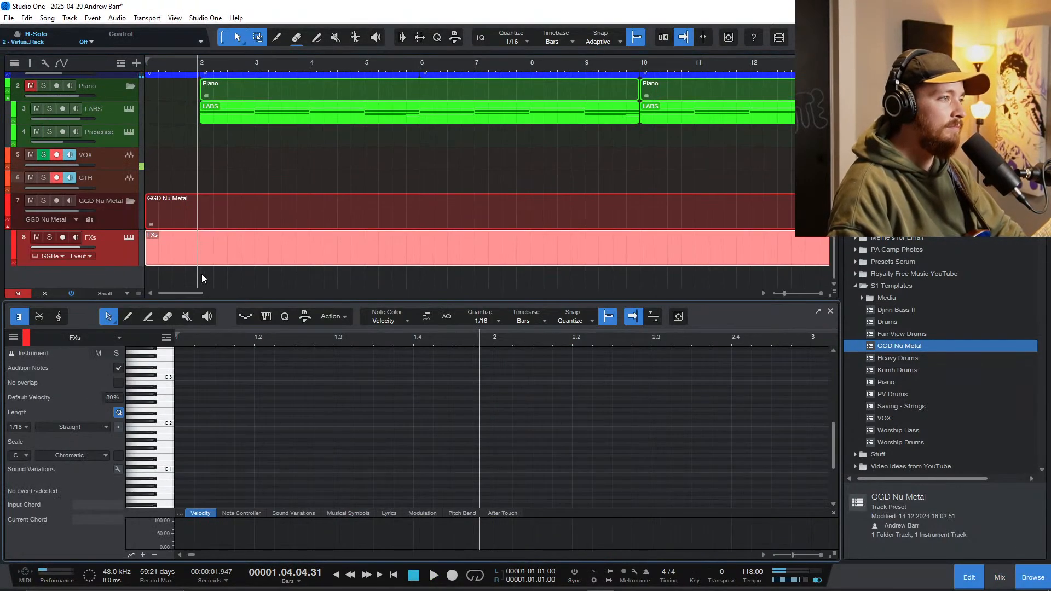
pyautogui.click(202, 274)
pyautogui.scroll(-3, 175, 464)
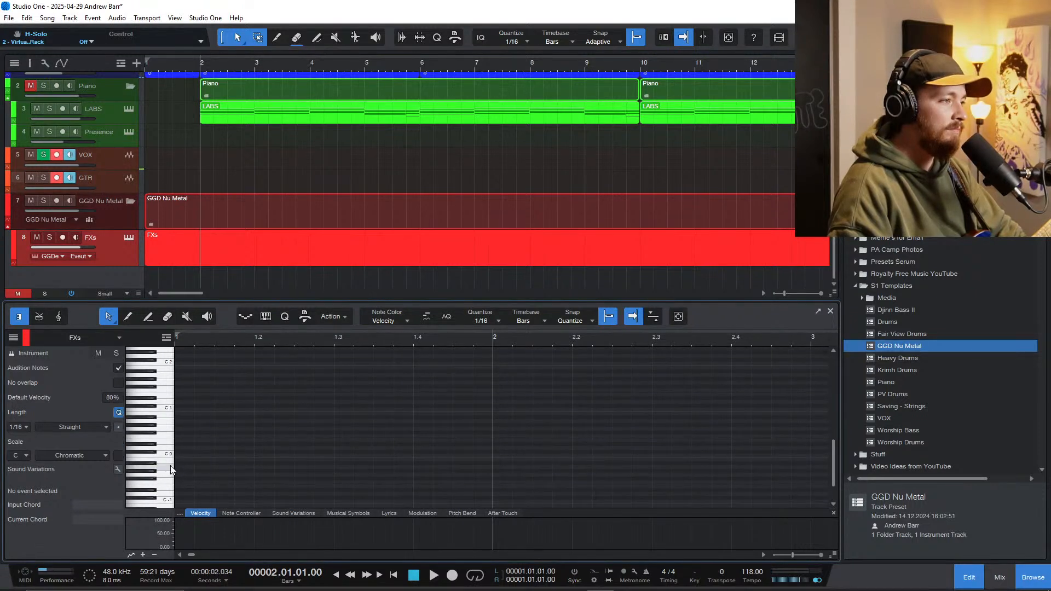
pyautogui.click(169, 460)
pyautogui.doubleClick(495, 454)
pyautogui.moveTo(495, 453); pyautogui.dragTo(504, 353)
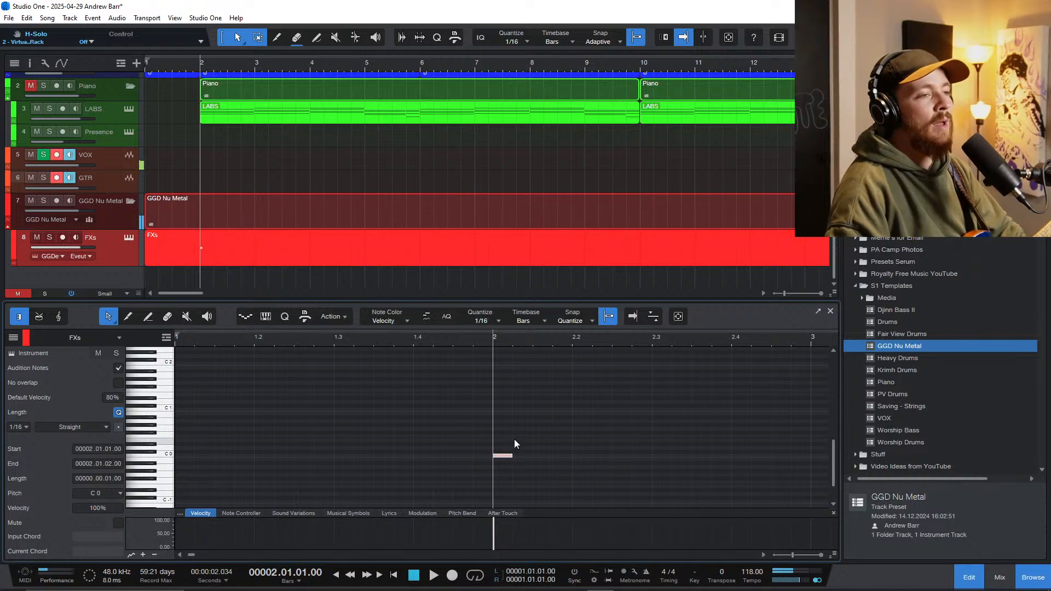
pyautogui.press('space')
pyautogui.press('space')
pyautogui.click(513, 455)
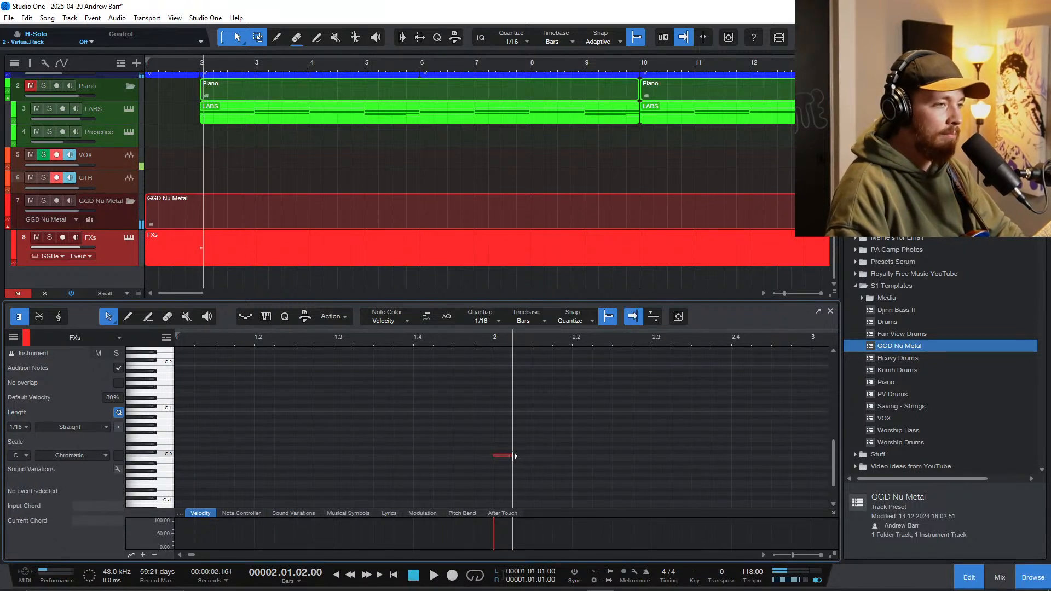
# Step: Lengthen the C 0 note at bar 2 to an eighth note, duplicate it three times and audition the result
pyautogui.moveTo(515, 456); pyautogui.dragTo(532, 456)
pyautogui.press('d')
pyautogui.press('d')
pyautogui.press('d')
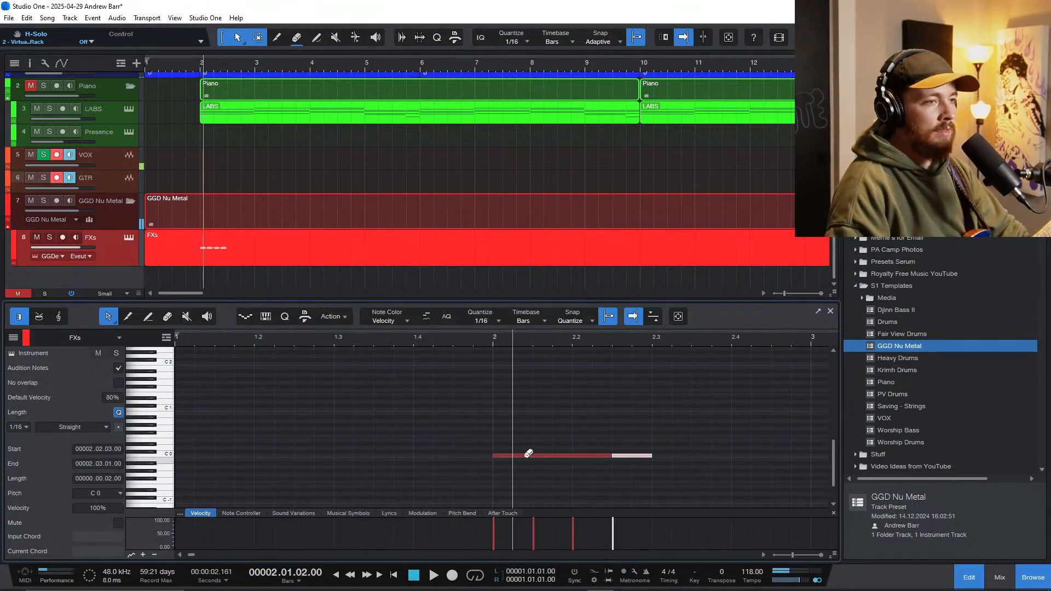
pyautogui.press('space')
pyautogui.click(487, 340)
pyautogui.scroll(-3, 492, 433)
pyautogui.hscroll(1, 493, 434)
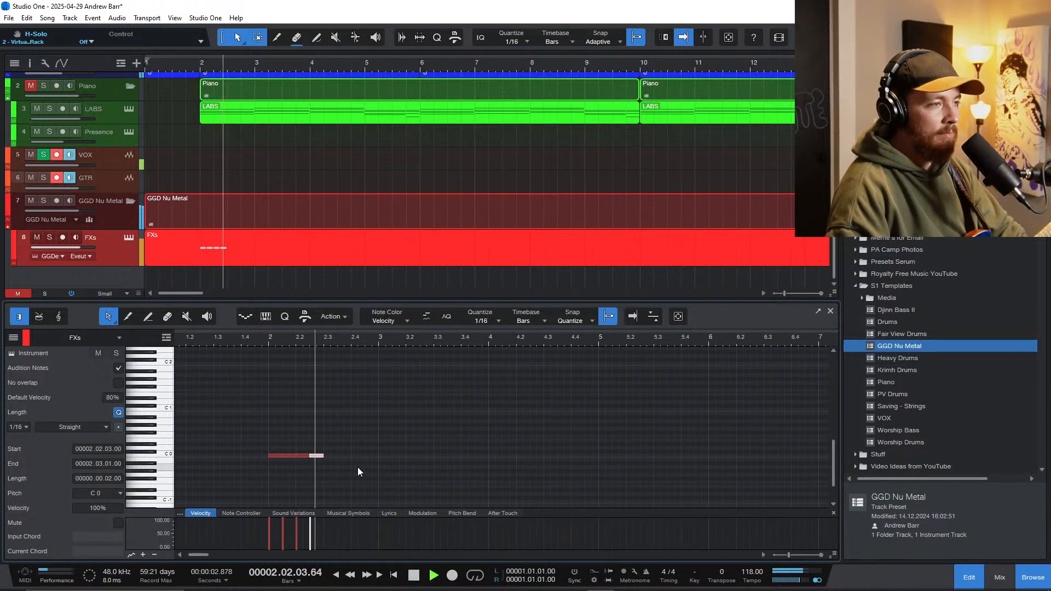
# Step: Duplicate the C 0 eighth note four more times to fill bar 2, and play it from the start of the bar
pyautogui.press('space')
pyautogui.press('f')
pyautogui.press('d')
pyautogui.press('d')
pyautogui.press('d')
pyautogui.press('d')
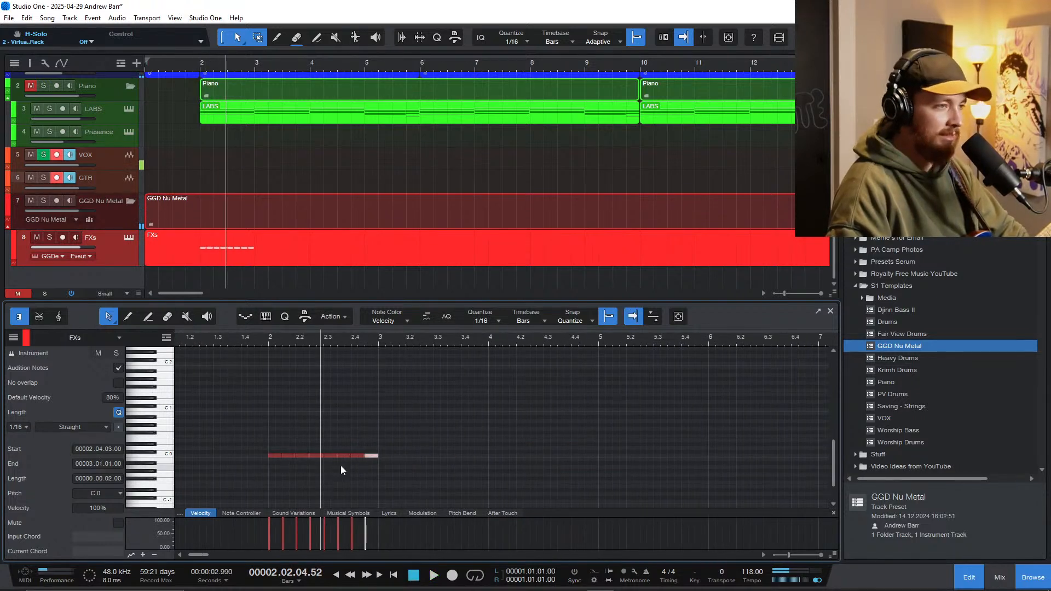
pyautogui.click(269, 339)
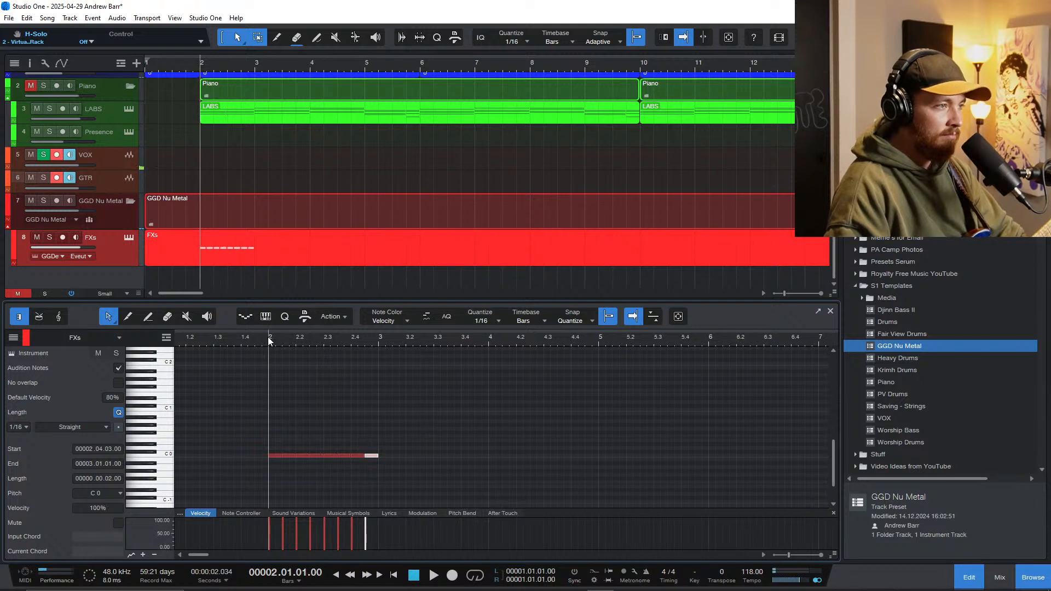
pyautogui.press('space')
# Step: Raise the note on beat 2.3 to D 0, audition it, and duplicate the last three C 0 notes into bar 3
pyautogui.press('space')
pyautogui.rightClick(268, 338)
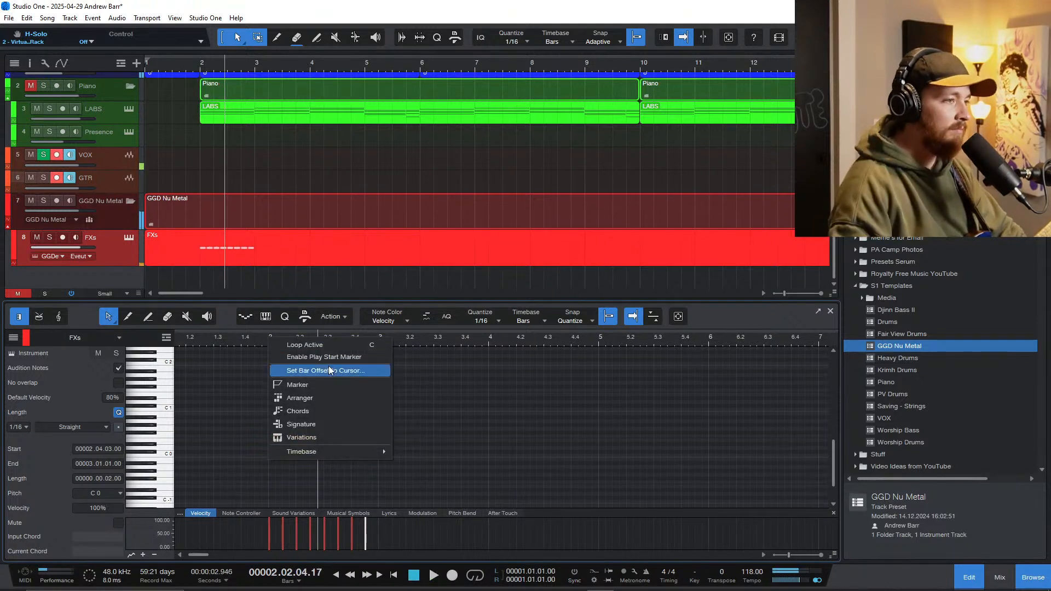
pyautogui.click(323, 482)
pyautogui.moveTo(331, 456); pyautogui.dragTo(330, 448)
pyautogui.click(250, 419)
pyautogui.press('space')
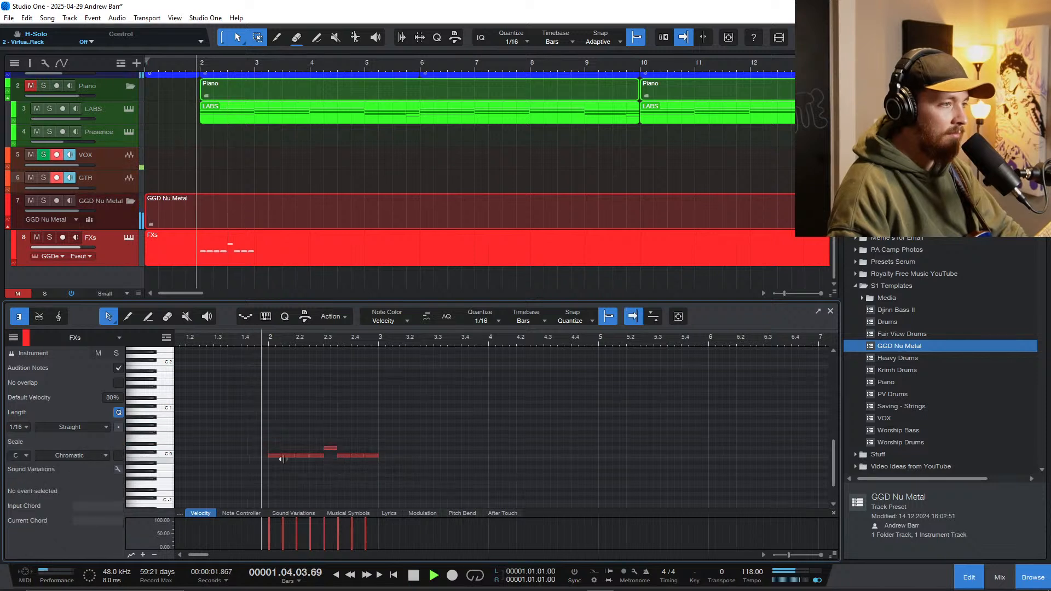
pyautogui.scroll(1, 306, 481)
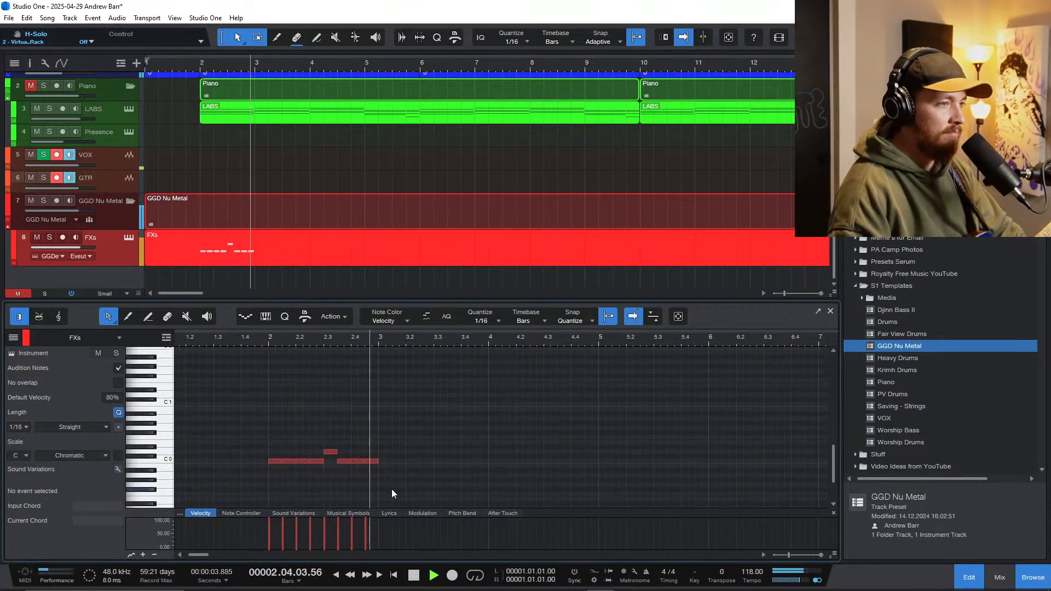
pyautogui.press('space')
pyautogui.moveTo(384, 468); pyautogui.dragTo(342, 442)
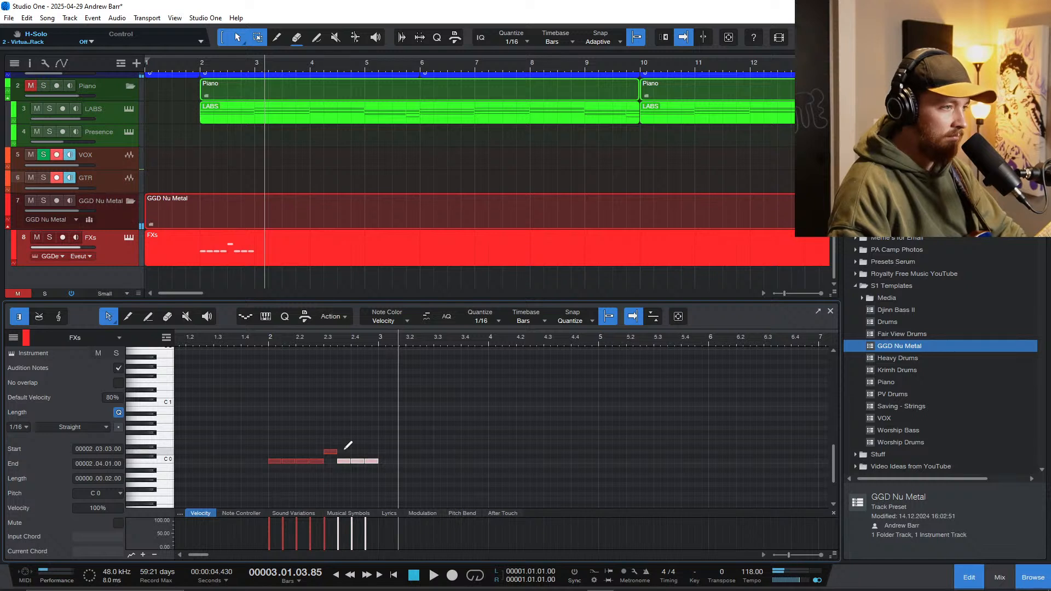
pyautogui.press('d')
# Step: Add a quarter-note E 2 hit at the start of bar 2 and audition it with the beat
pyautogui.click(265, 357)
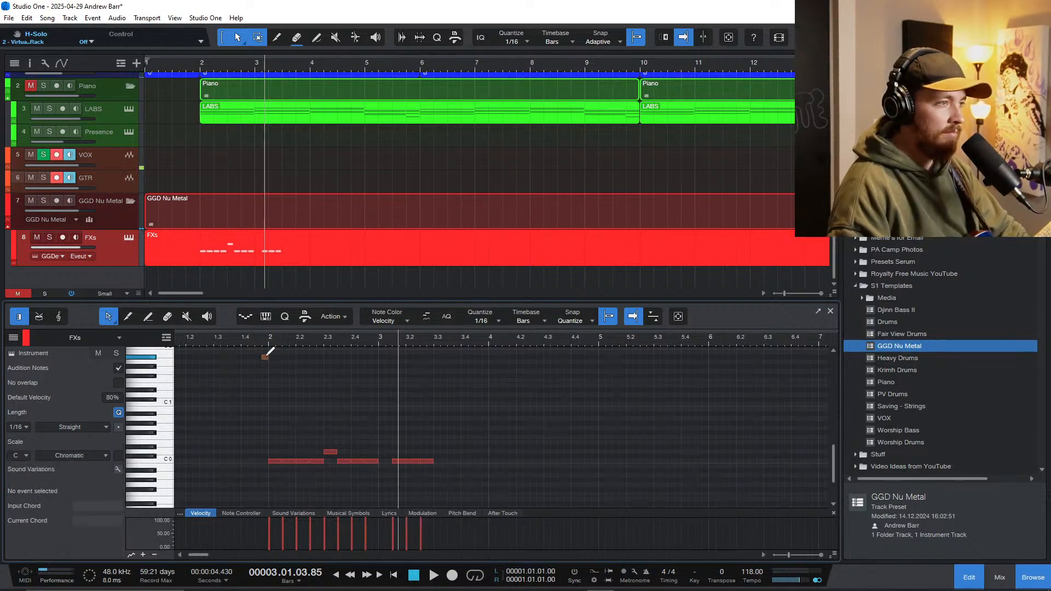
pyautogui.moveTo(270, 357); pyautogui.dragTo(296, 357)
pyautogui.press('Up')
pyautogui.press('Up')
pyautogui.press('Up')
pyautogui.press('Up')
pyautogui.press('Up')
pyautogui.press('Up')
pyautogui.press('Up')
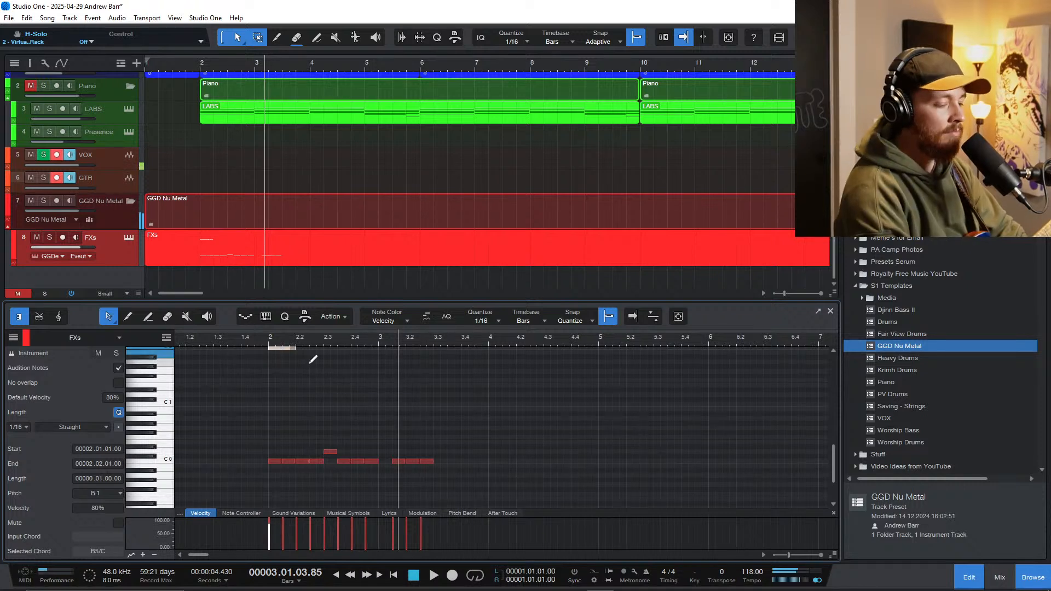
pyautogui.press('Down')
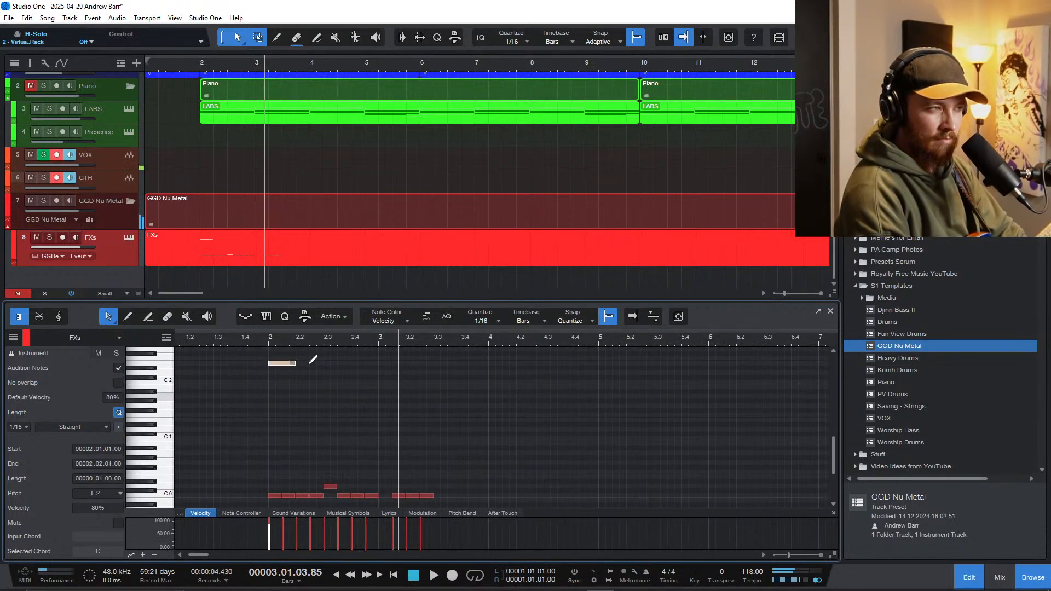
pyautogui.press('space')
pyautogui.scroll(-1, 269, 390)
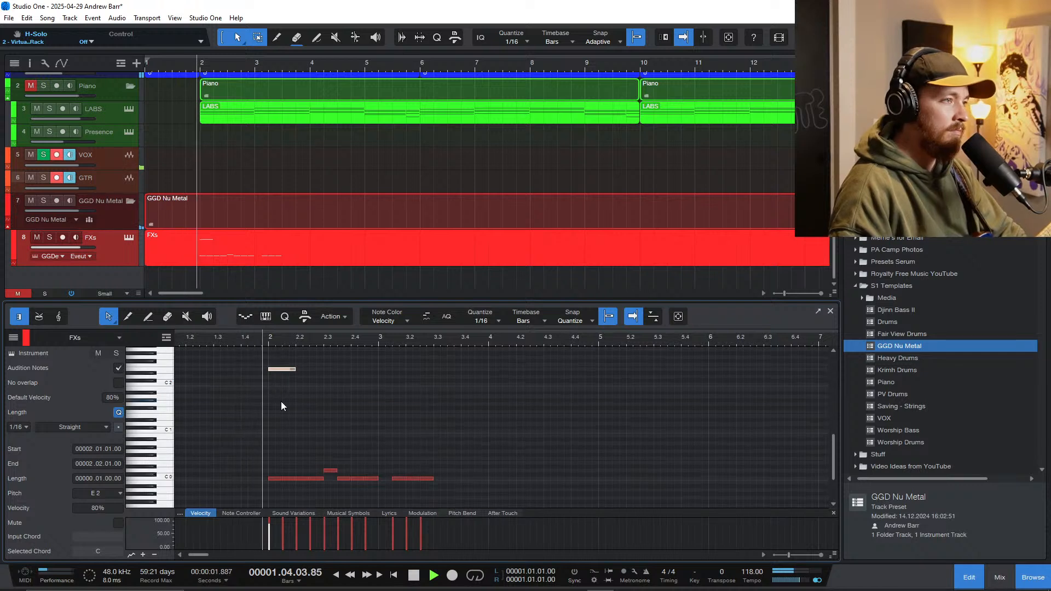
pyautogui.press('space')
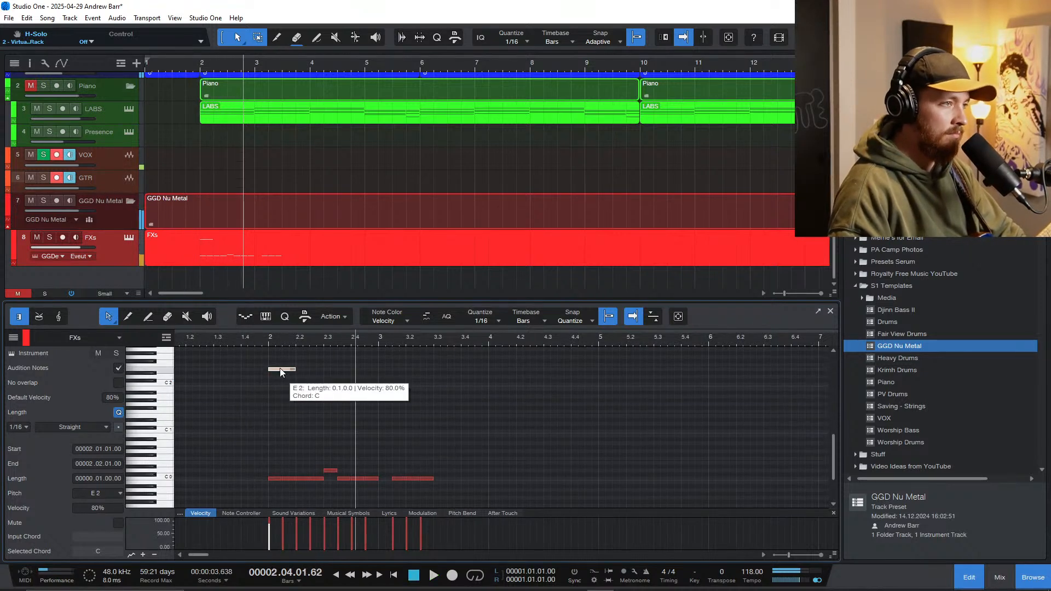
# Step: Copy the E 2 note to beat 2.2, raise the copy to A# 2 and play it from just before bar 2
pyautogui.moveTo(281, 367); pyautogui.dragTo(303, 361)
pyautogui.scroll(1, 304, 386)
pyautogui.press('Up')
pyautogui.press('Up')
pyautogui.press('Up')
pyautogui.press('Up')
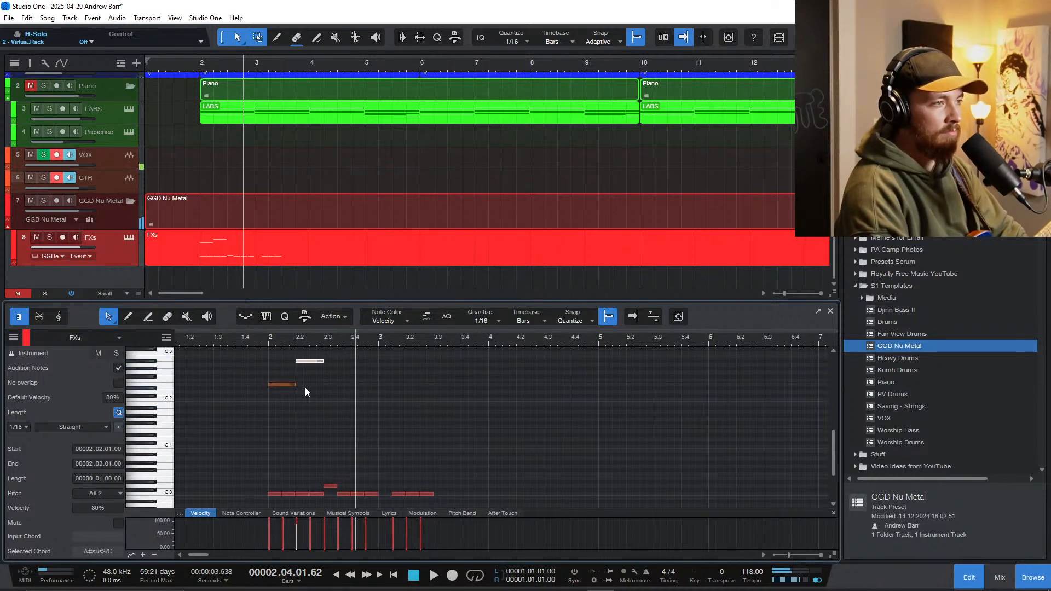
pyautogui.click(260, 339)
pyautogui.press('space')
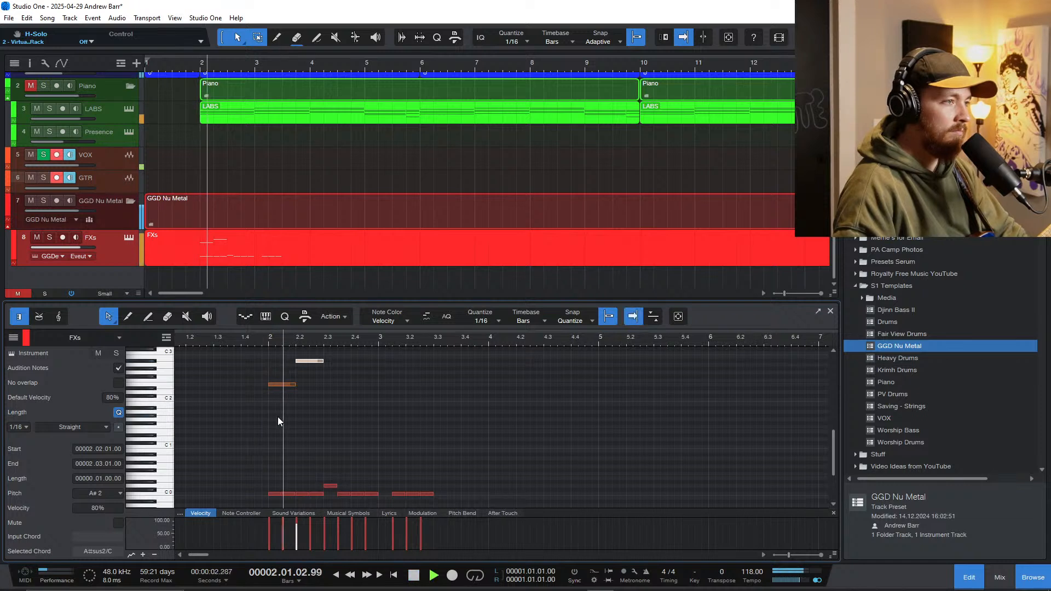
pyautogui.press('space')
# Step: Shorten the E 2 note at bar 2 to a sixteenth and play from the start of the bar
pyautogui.moveTo(294, 385); pyautogui.dragTo(276, 386)
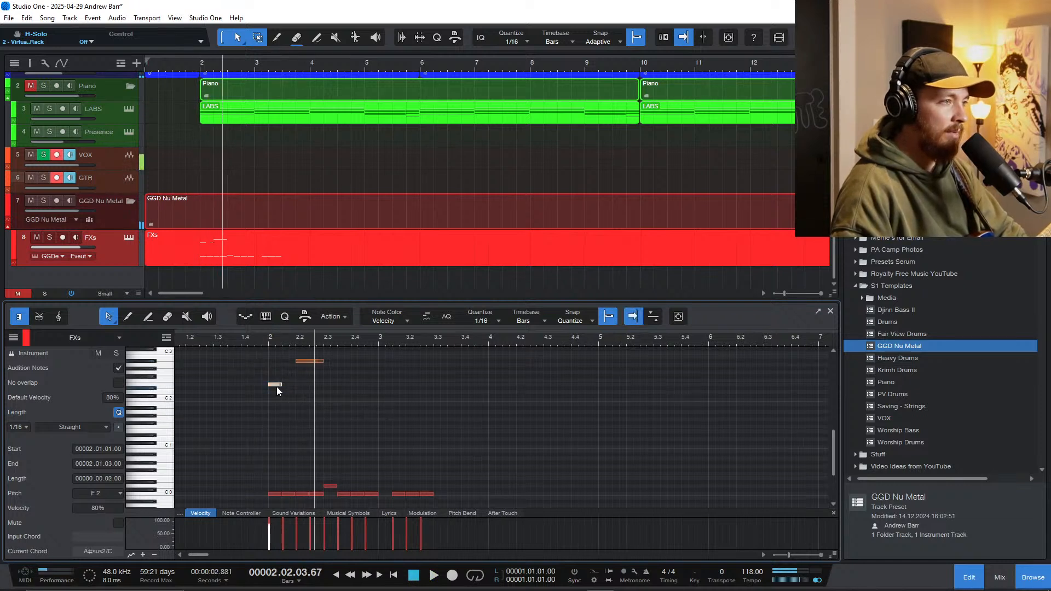
pyautogui.click(268, 345)
pyautogui.press('space')
pyautogui.scroll(4, 277, 395)
pyautogui.press('space')
# Step: Copy the short E 2 note to the second sixteenth of bar 2 at pitch A# 2 and audition it
pyautogui.moveTo(275, 385); pyautogui.dragTo(297, 361)
pyautogui.press('space')
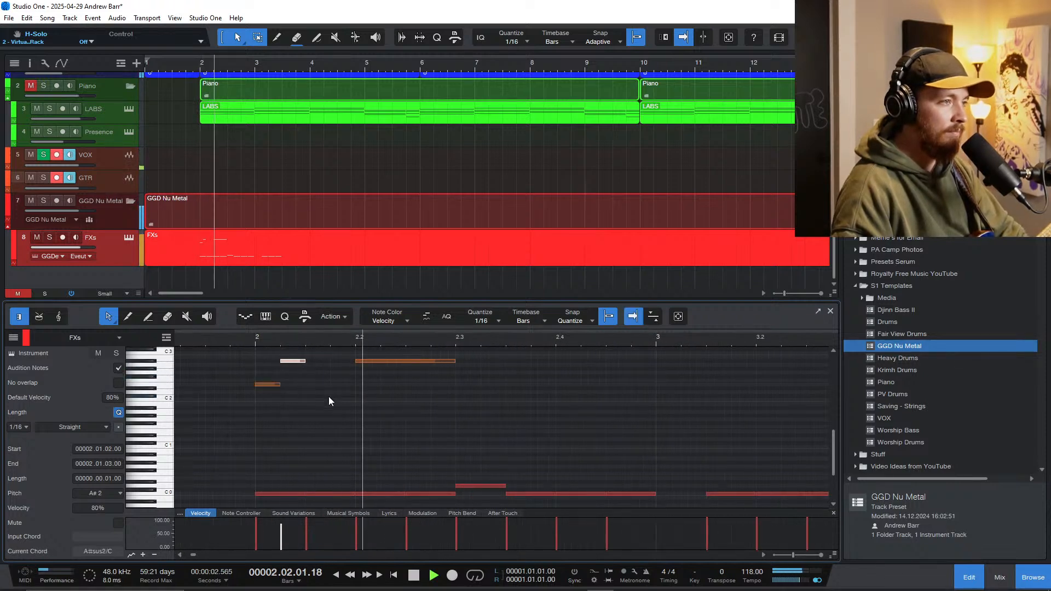
pyautogui.scroll(-3, 357, 390)
pyautogui.scroll(-3, 354, 419)
pyautogui.press('space')
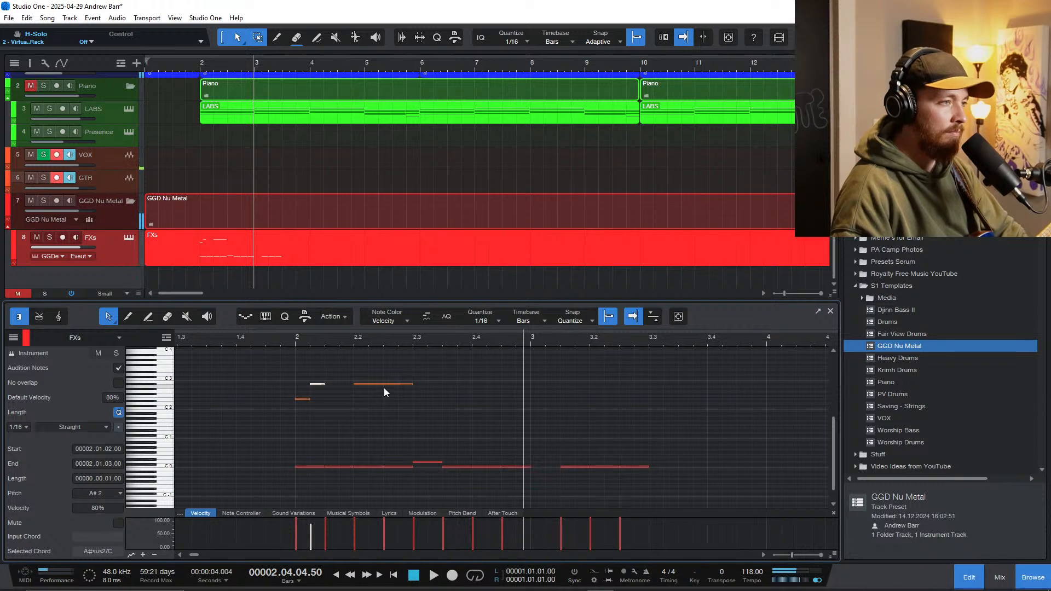
# Step: Move the quarter note on beat 2.2 up to D# 3, set its velocity to 100% and play from bar 2
pyautogui.moveTo(364, 384); pyautogui.dragTo(364, 372)
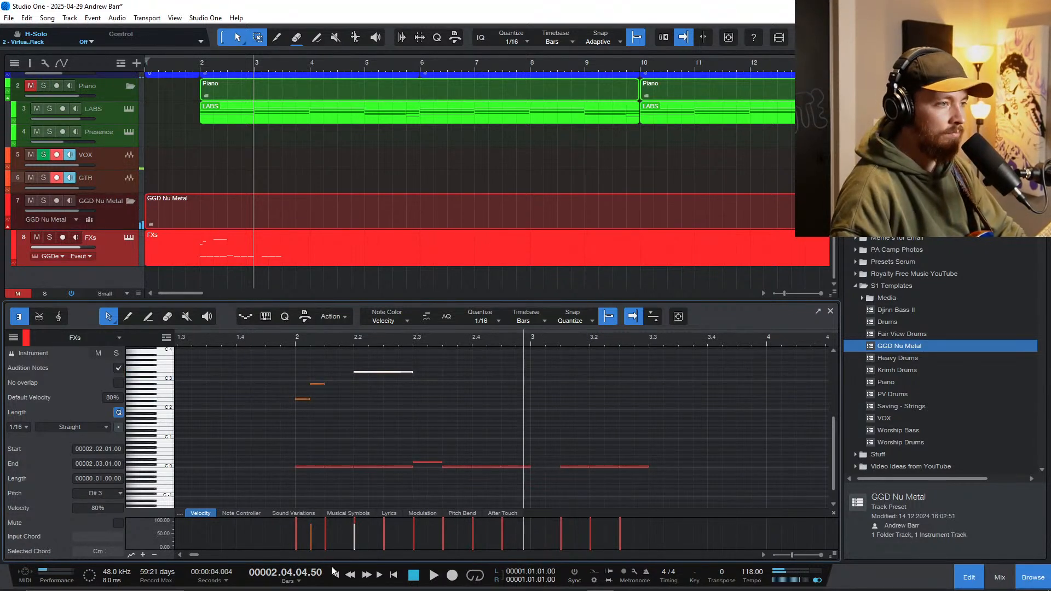
pyautogui.moveTo(354, 539); pyautogui.dragTo(358, 515)
pyautogui.click(296, 335)
pyautogui.press('space')
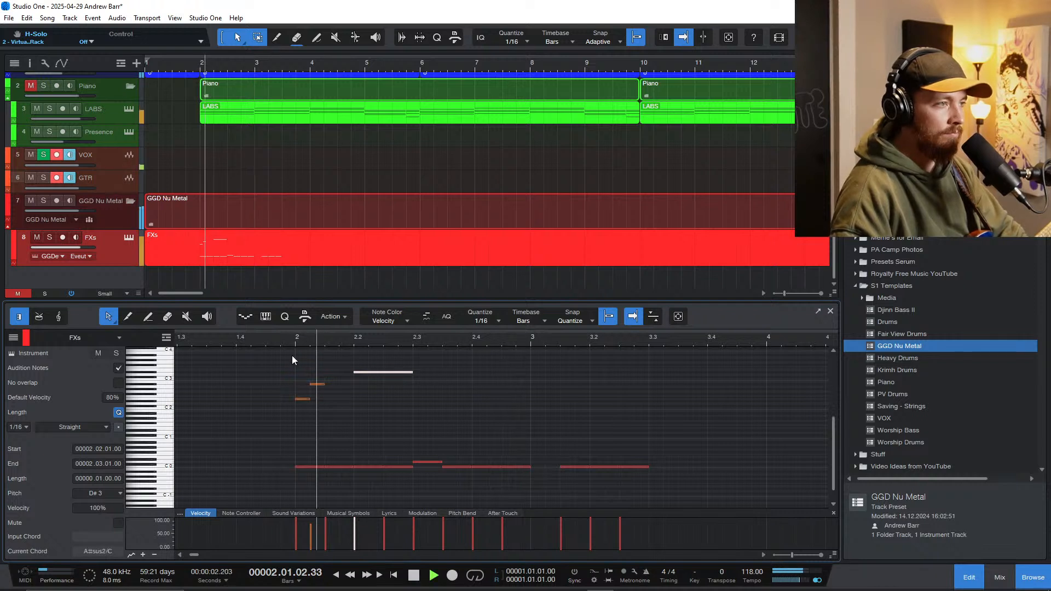
# Step: Duplicate the D# 3 quarter note four times, through beat 3.2, and listen to the pattern
pyautogui.press('d')
pyautogui.press('d')
pyautogui.press('d')
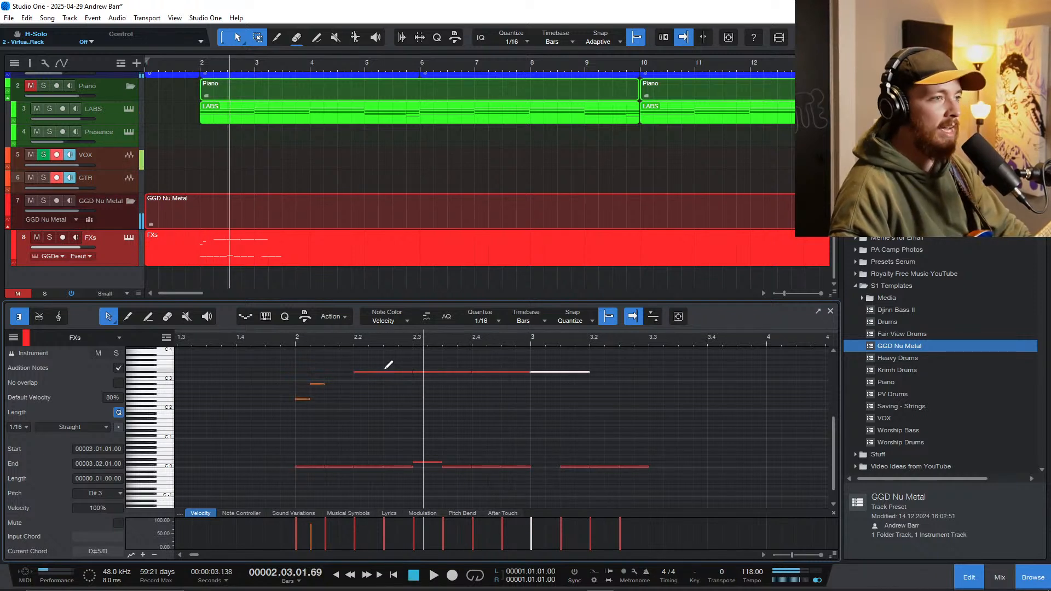
pyautogui.press('d')
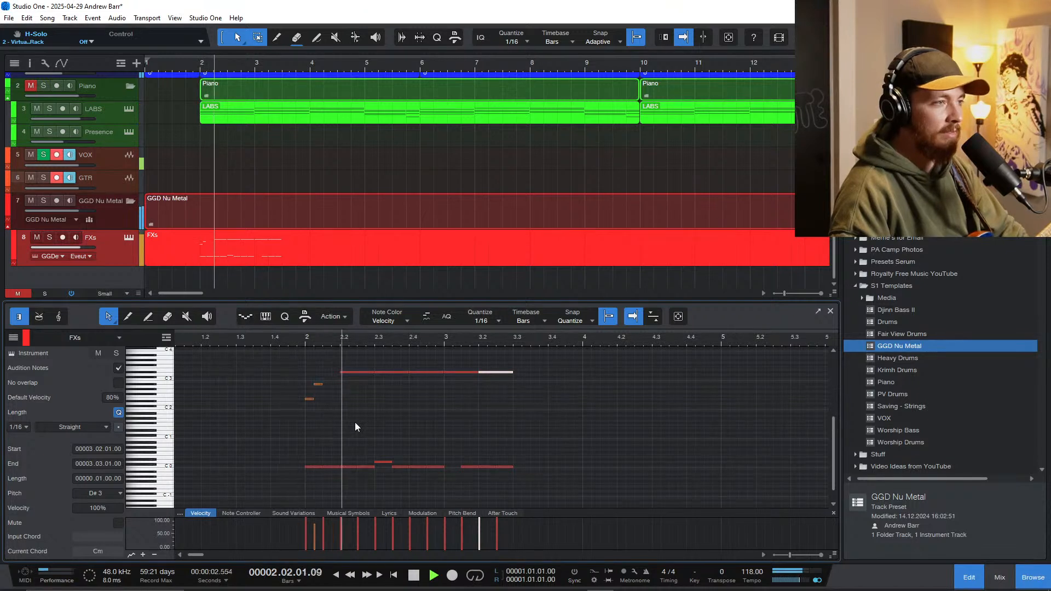
pyautogui.hscroll(1, 433, 477)
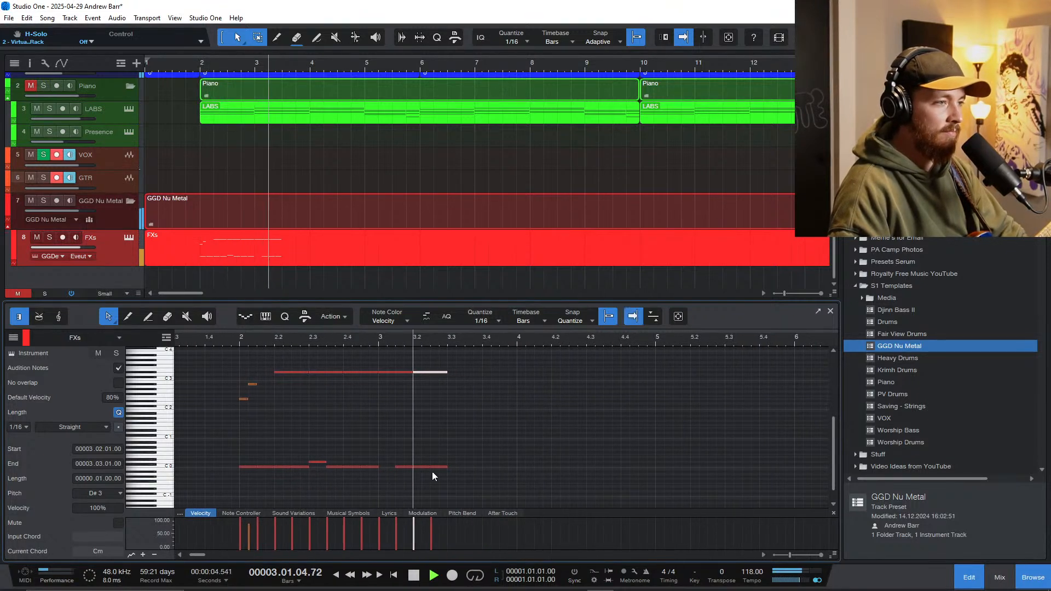
pyautogui.press('space')
# Step: Duplicate the last C 0 note of bar 3 onto beat 3.3 and raise the copy to D 0
pyautogui.click(442, 468)
pyautogui.press('d')
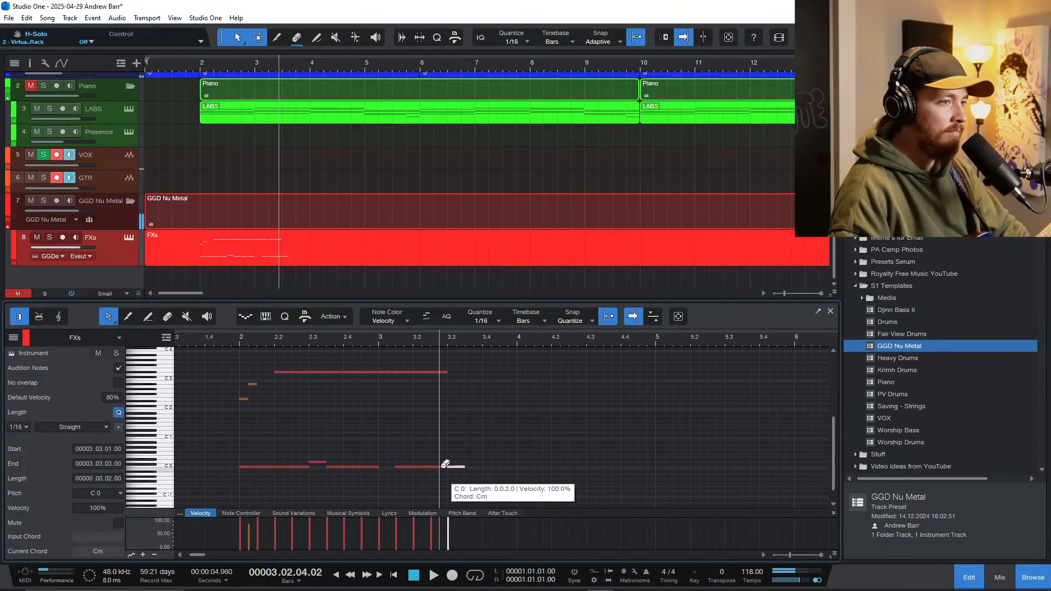
pyautogui.press('Up')
pyautogui.press('Up')
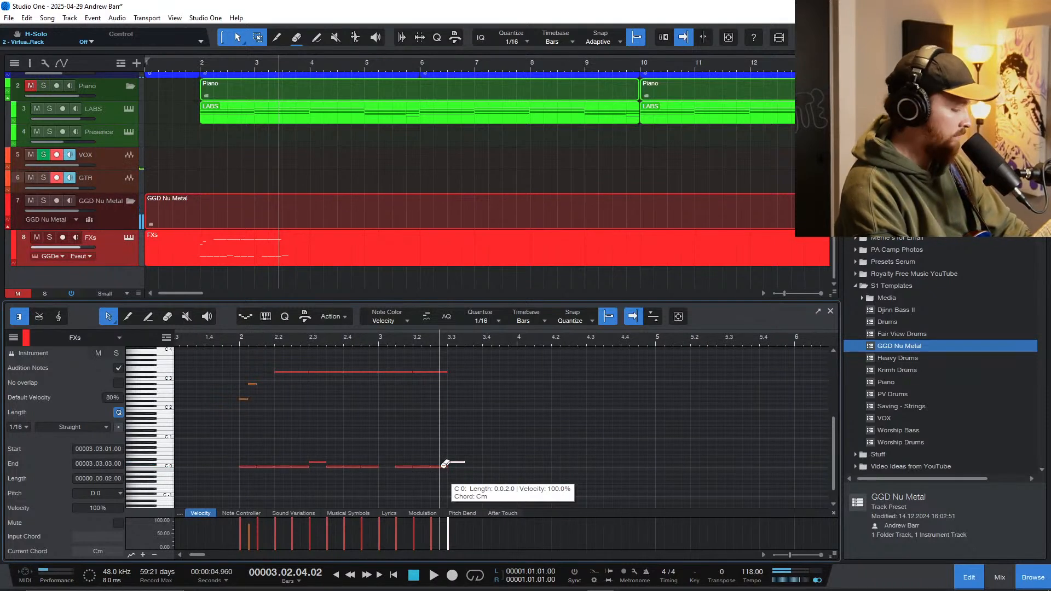
# Step: Finish bar 3 with duplicated eighth notes: two C 0 notes from 3.3.3 and a D 0 note at 3.4.3
pyautogui.press('d')
pyautogui.press('Down')
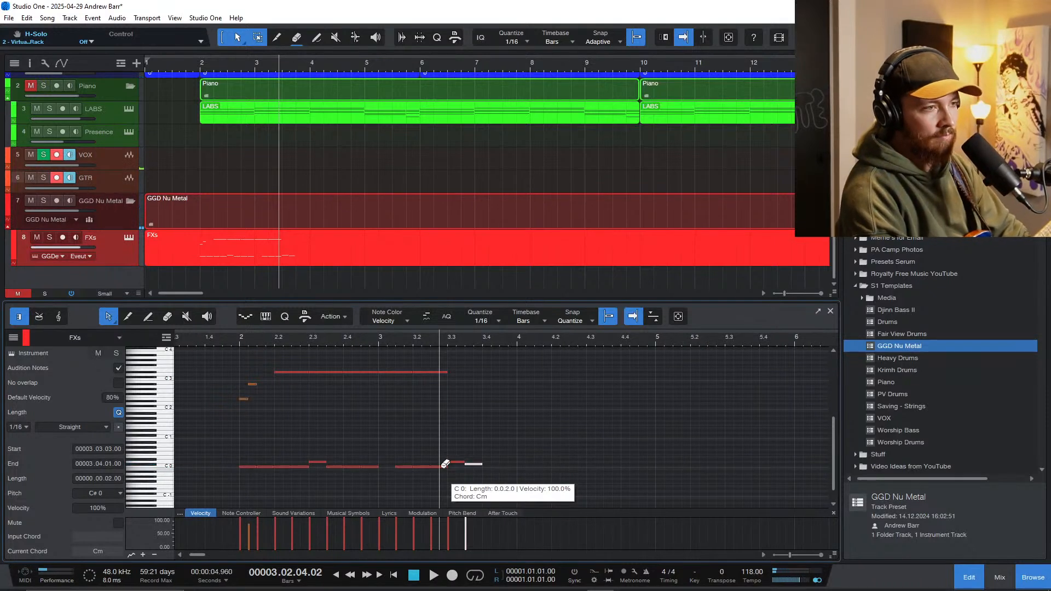
pyautogui.press('d')
pyautogui.press('Up')
pyautogui.press('Up')
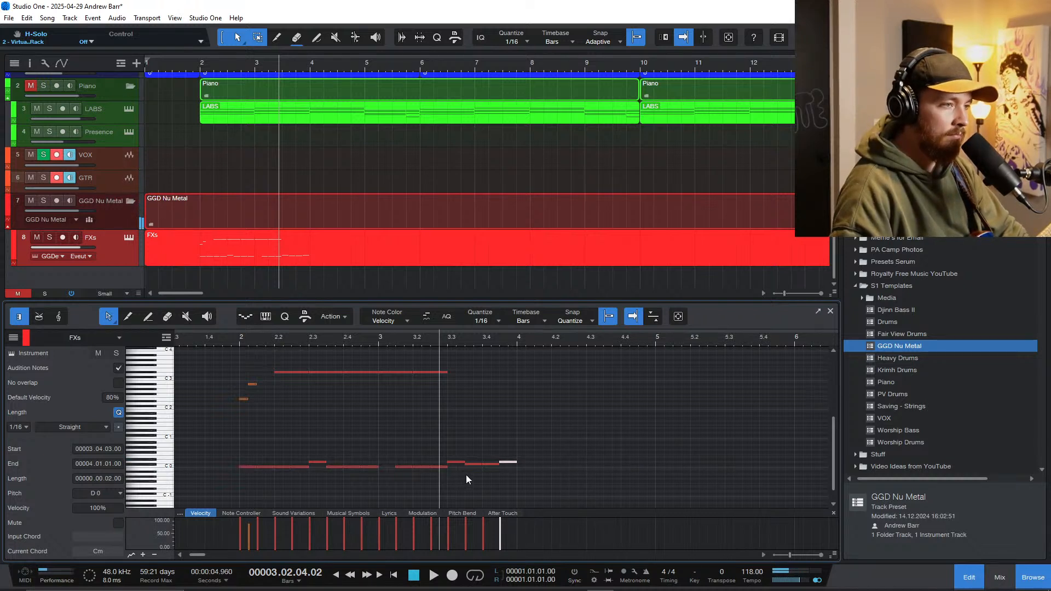
pyautogui.moveTo(464, 478); pyautogui.dragTo(487, 465)
pyautogui.press('Down')
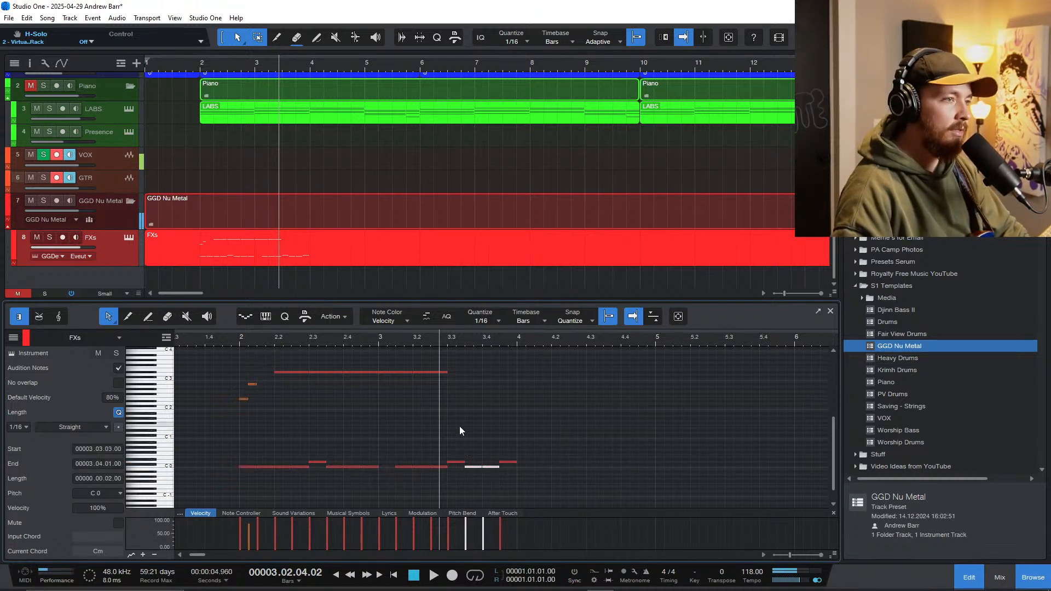
# Step: Duplicate the two D# 3 quarter notes at the start of bar 3 onto beats 3.3 and 3.4, and play both bars
pyautogui.moveTo(459, 399); pyautogui.dragTo(405, 365)
pyautogui.hotkey('ctrl', 'e')
pyautogui.click(754, 490)
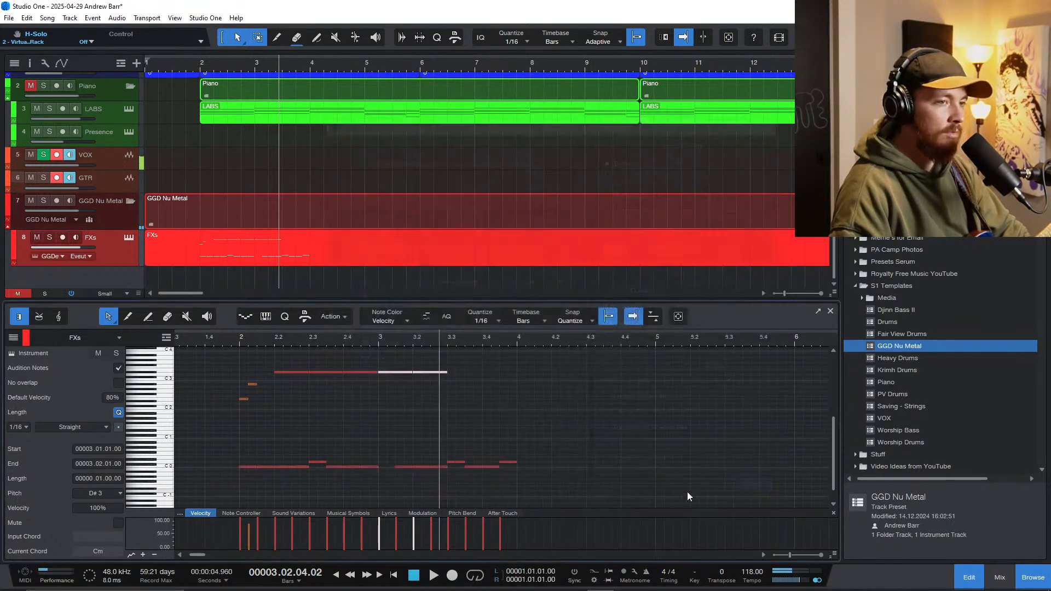
pyautogui.press('d')
pyautogui.click(238, 345)
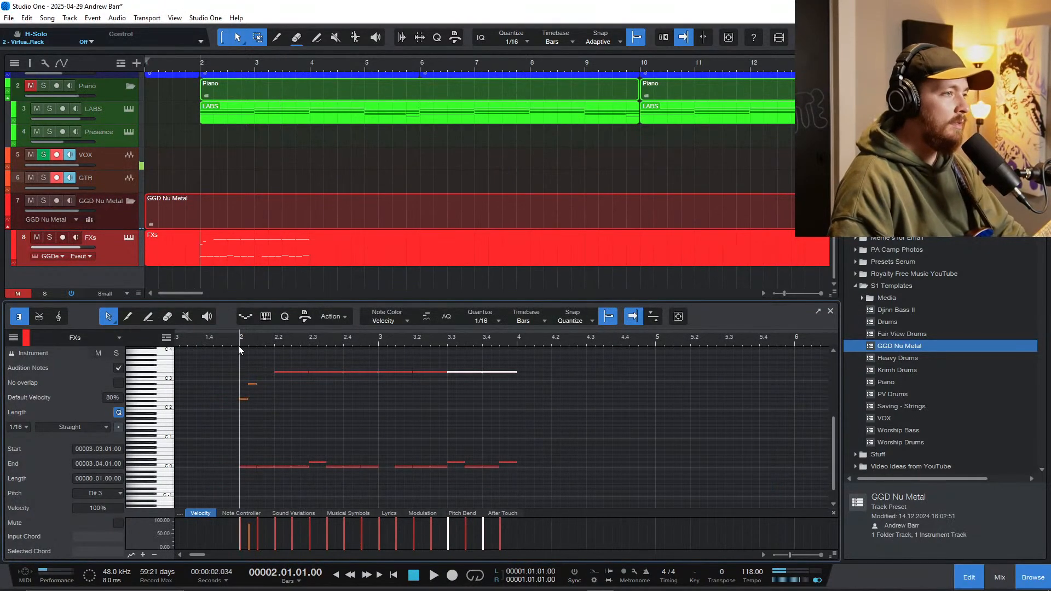
pyautogui.press('space')
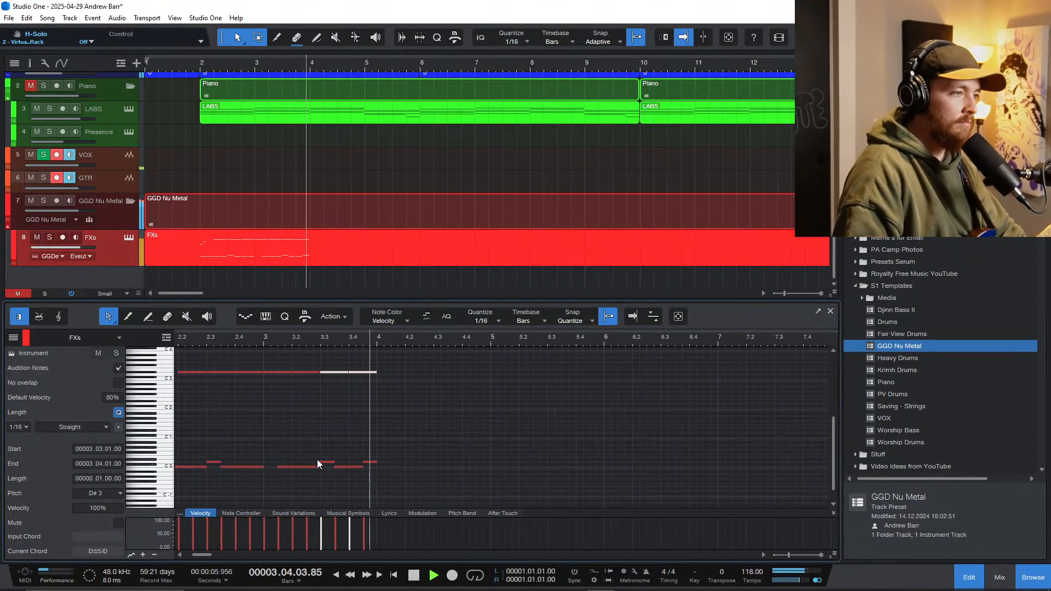
pyautogui.press('space')
# Step: Duplicate the complete two-bar drum pattern from bars 2 and 3 into bars 4 and 5, and play it from bar 2
pyautogui.click(231, 339)
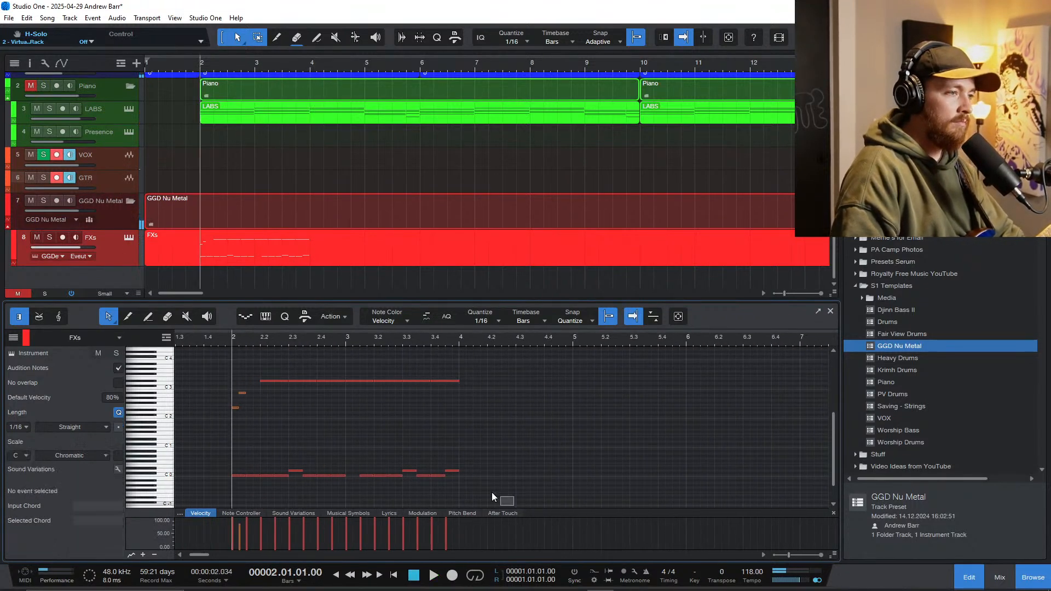
pyautogui.moveTo(514, 505); pyautogui.dragTo(231, 353)
pyautogui.press('d')
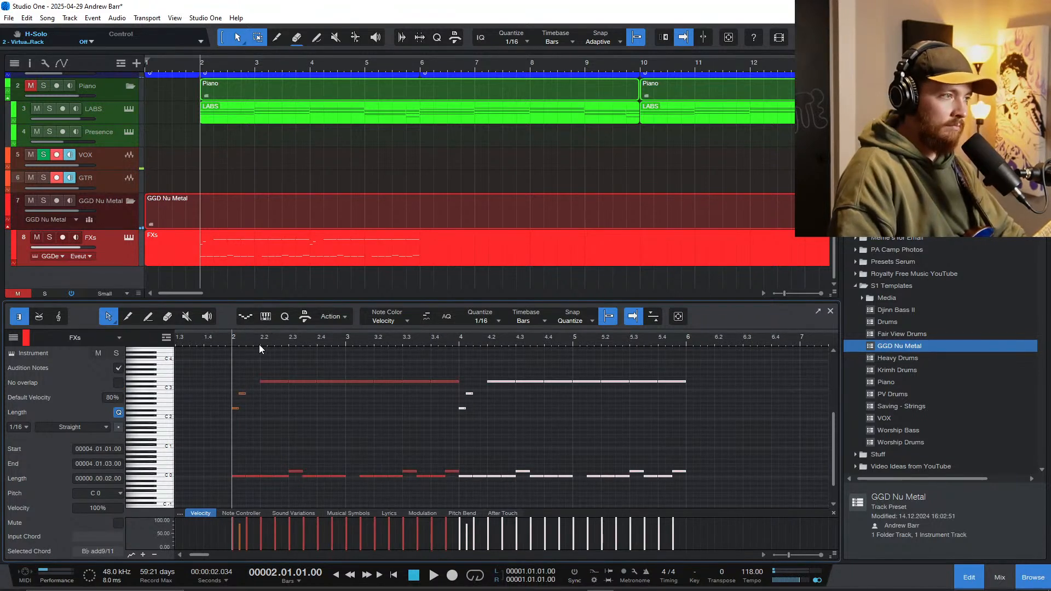
pyautogui.press('space')
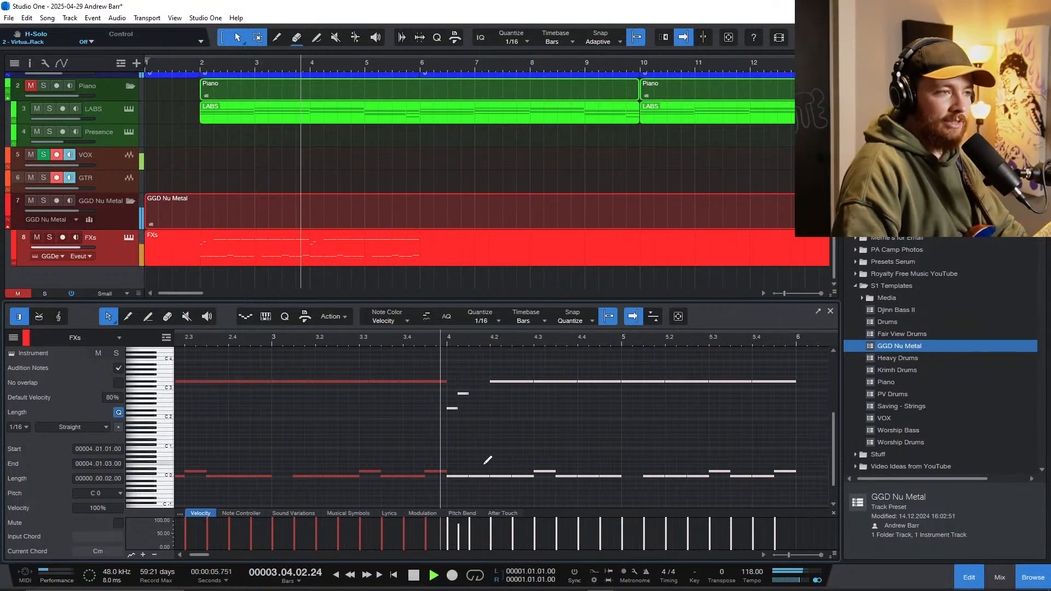
pyautogui.hscroll(3, 475, 455)
pyautogui.scroll(-3, 455, 452)
pyautogui.hscroll(2, 469, 461)
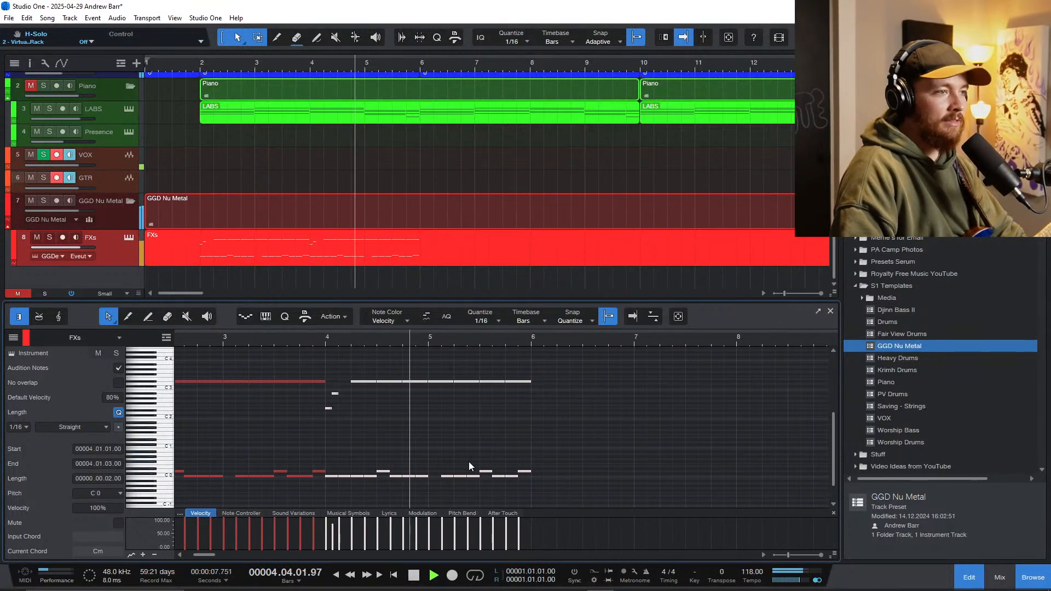
# Step: Stop playback and place a slightly delayed copy of the D 0 note at 5.3 over the original as a flam
pyautogui.hscroll(1, 465, 463)
pyautogui.scroll(2, 436, 476)
pyautogui.press('space')
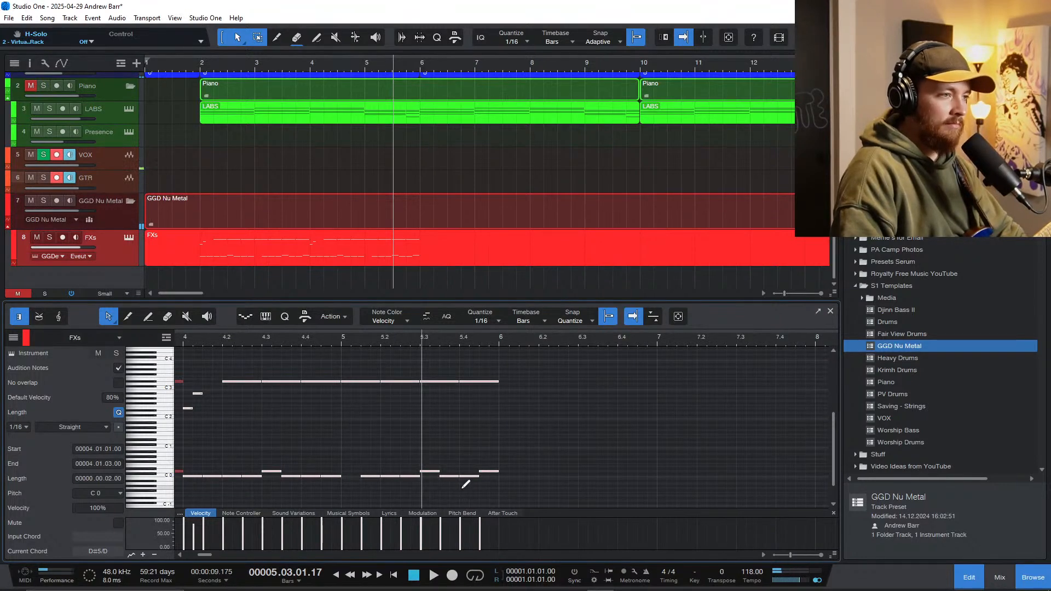
pyautogui.scroll(2, 461, 487)
pyautogui.click(410, 452)
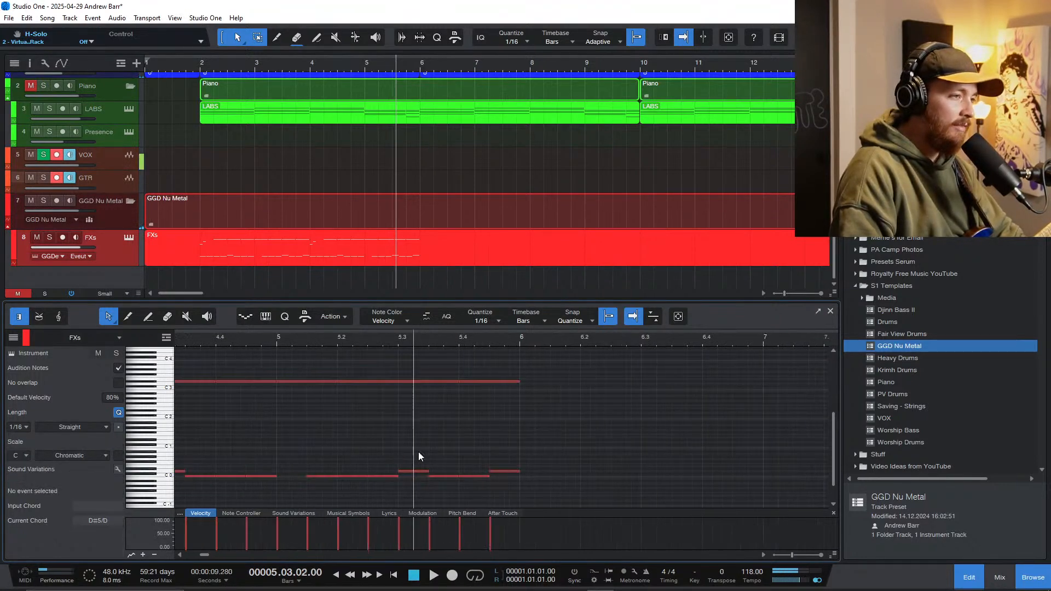
pyautogui.scroll(3, 422, 449)
pyautogui.scroll(-3, 416, 452)
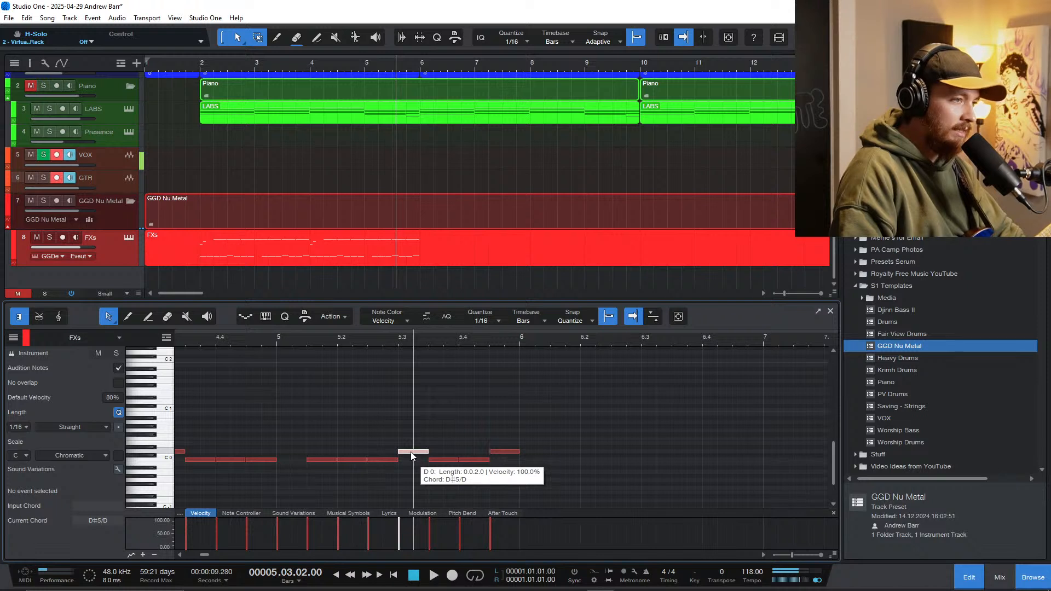
pyautogui.click(411, 452)
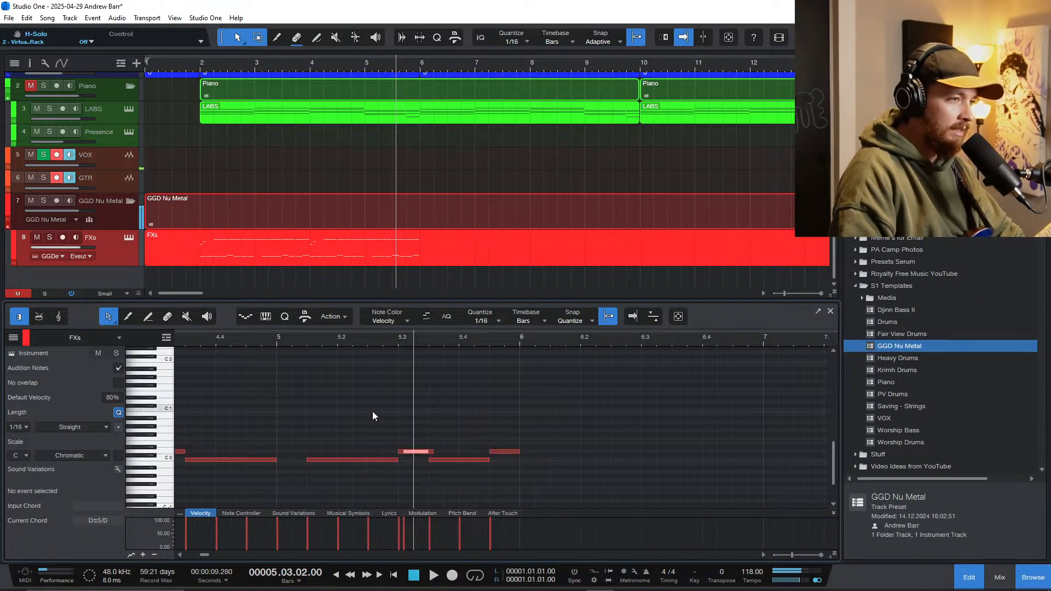
pyautogui.press('f')
# Step: Replace the C 0 eighth note at 5.3.3 with two sixteenth notes and play the fill from beat 5.3
pyautogui.click(443, 461)
pyautogui.press('Delete')
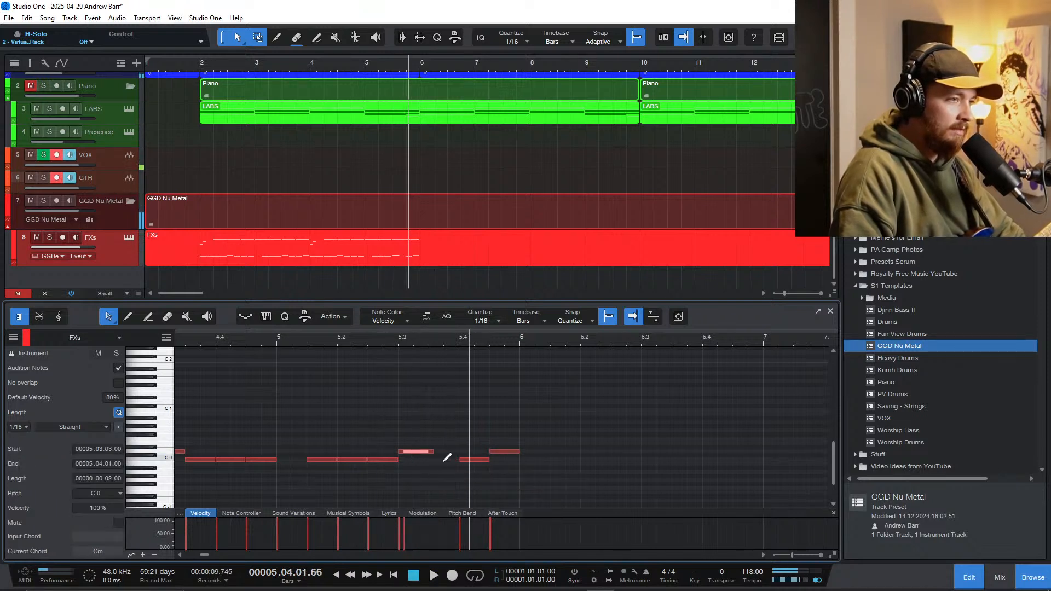
pyautogui.click(436, 459)
pyautogui.click(400, 428)
pyautogui.press('space')
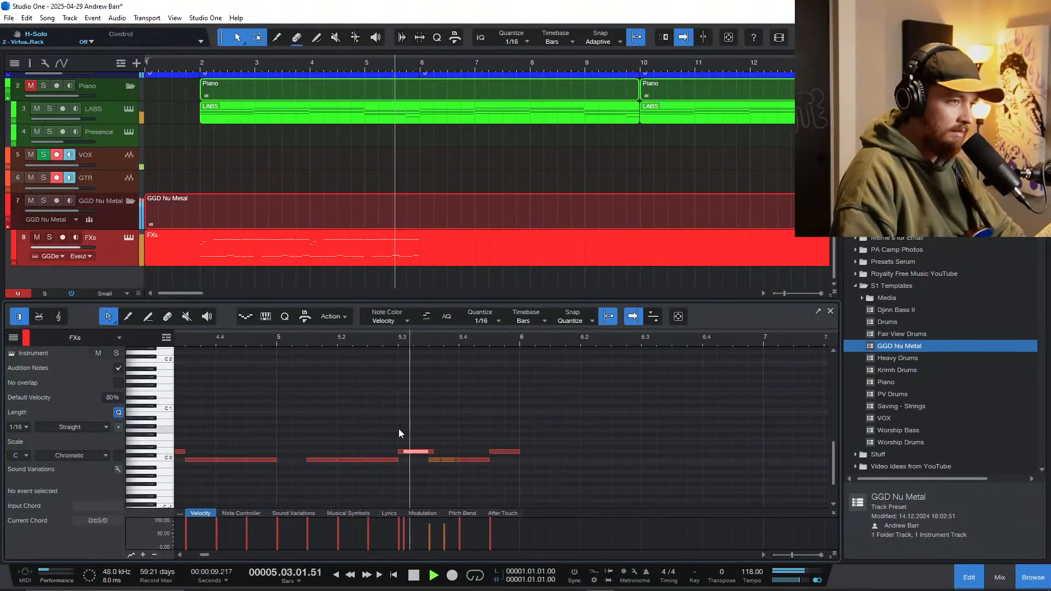
pyautogui.press('space')
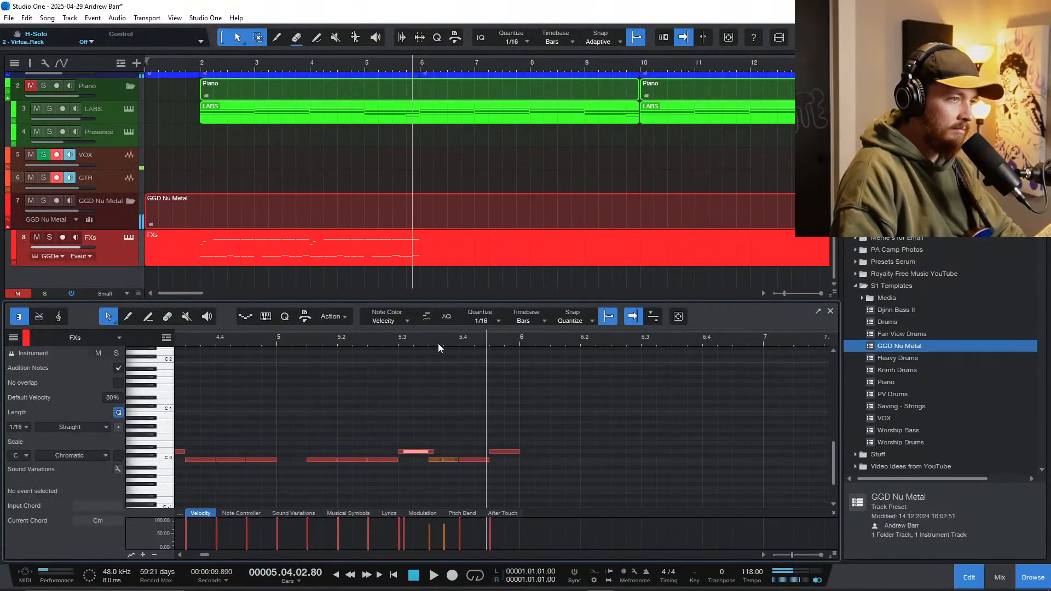
# Step: Set the quantize to 1/16 triplet, redraw the C 0 notes between 5.3.3 and 5.4 as three triplet notes, and play the fill
pyautogui.click(485, 319)
pyautogui.click(533, 365)
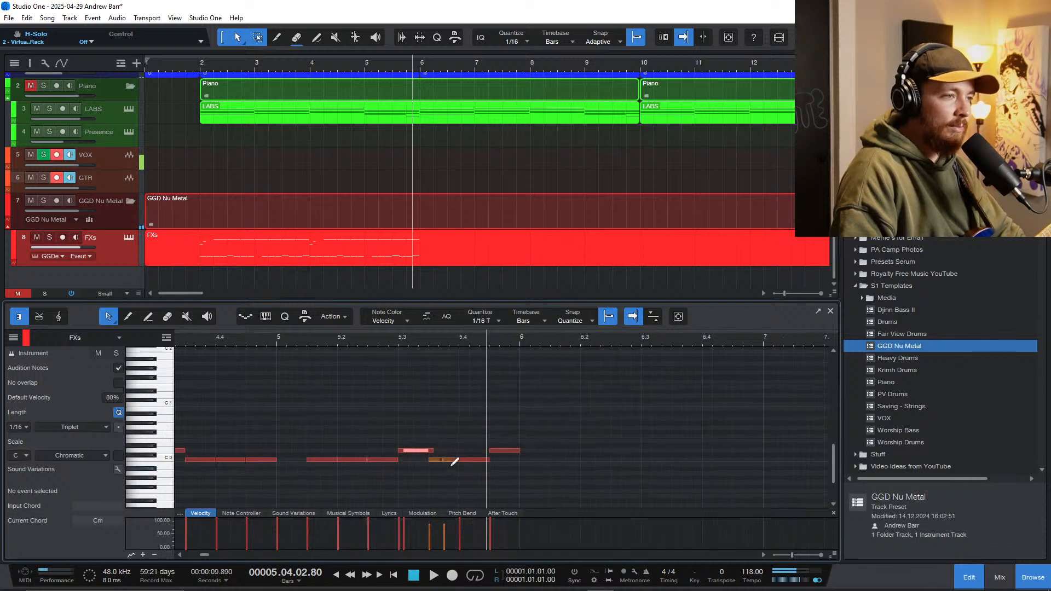
pyautogui.scroll(3, 445, 465)
pyautogui.moveTo(436, 461)
pyautogui.mouseDown()
pyautogui.moveTo(426, 461)
pyautogui.moveTo(450, 460)
pyautogui.mouseUp()
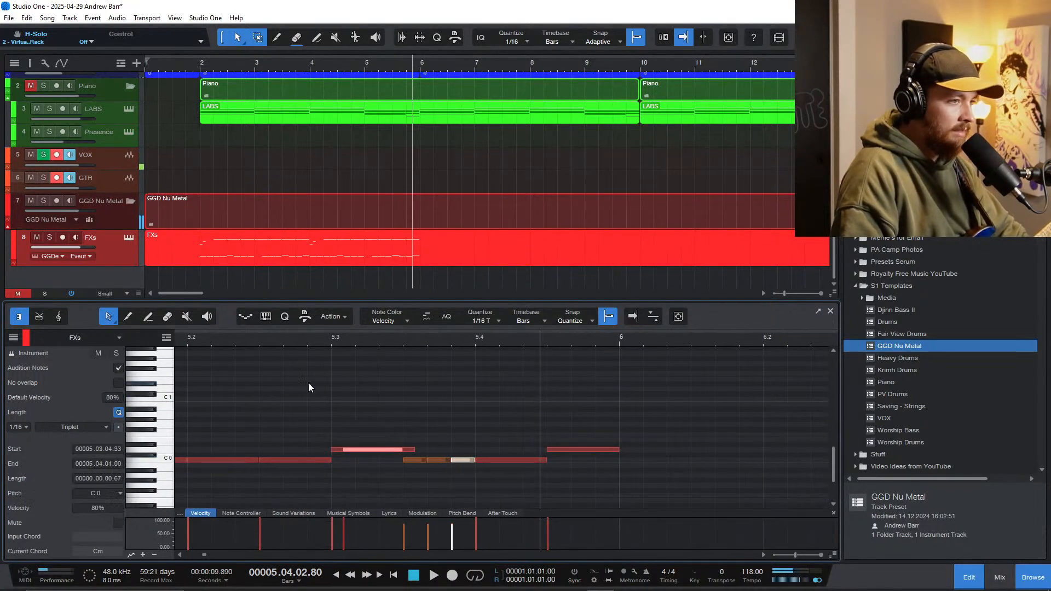
pyautogui.click(306, 410)
pyautogui.press('space')
pyautogui.scroll(-3, 504, 432)
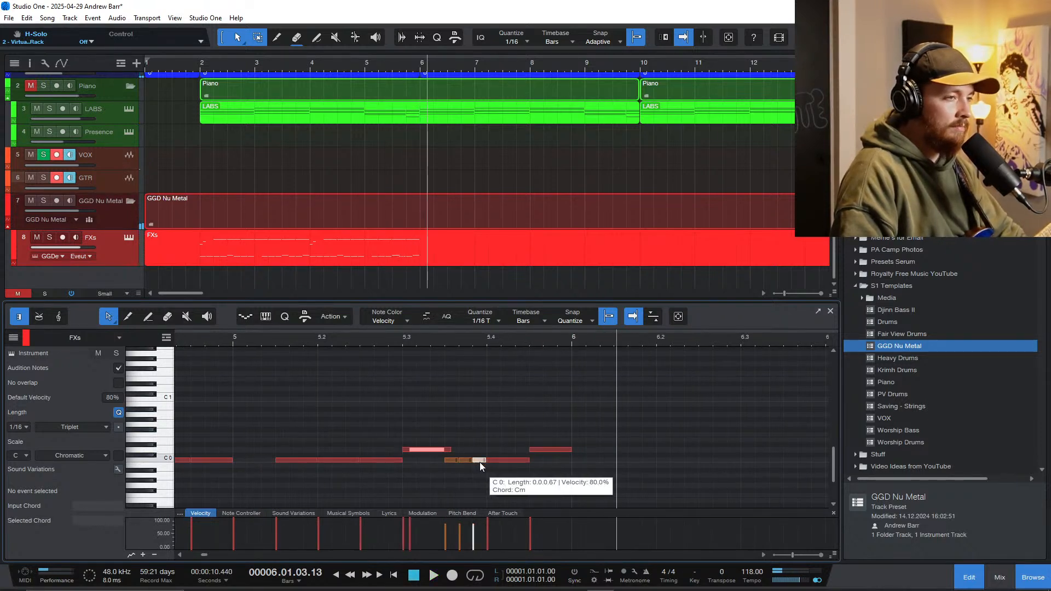
# Step: Copy the last triplet C 0 note and the C 0 note at 5.4 up to B 0, and play the fill
pyautogui.moveTo(480, 462); pyautogui.dragTo(479, 403)
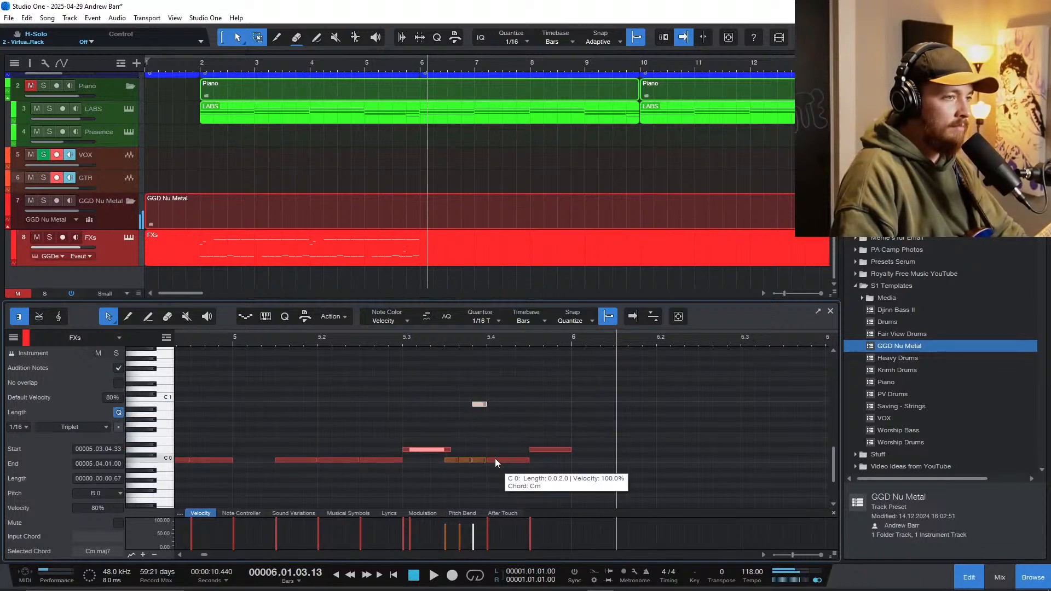
pyautogui.moveTo(495, 460); pyautogui.dragTo(498, 404)
pyautogui.click(362, 337)
pyautogui.press('space')
pyautogui.scroll(-4, 475, 438)
# Step: Disarm the VOX track and start recording guitar on the GTR track from the beginning of the song
pyautogui.scroll(-2, 483, 455)
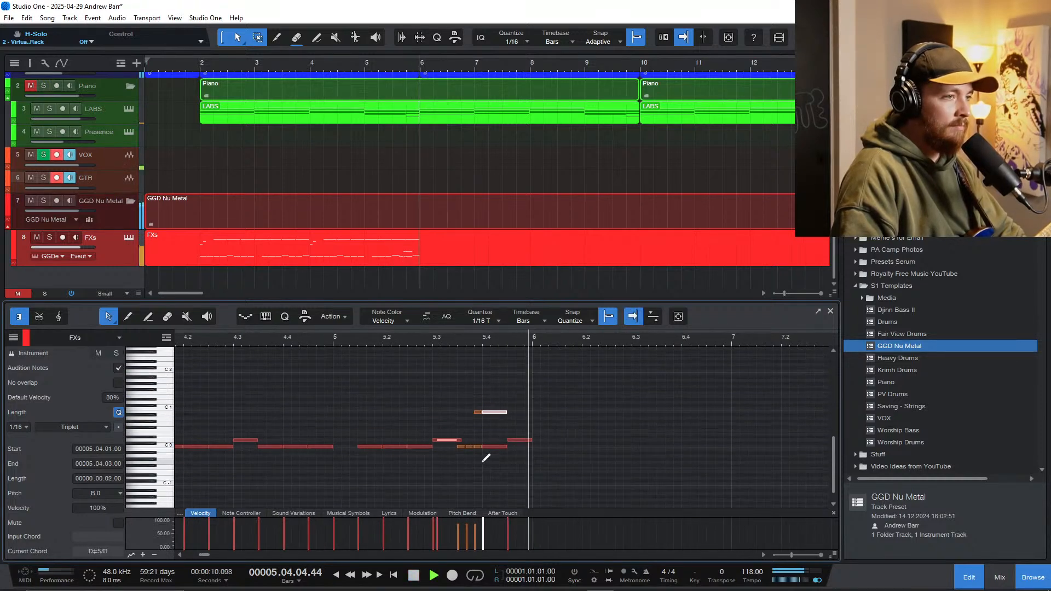
pyautogui.scroll(1, 488, 458)
pyautogui.press('space')
pyautogui.scroll(-3, 487, 457)
pyautogui.scroll(1, 488, 451)
pyautogui.scroll(-1, 491, 444)
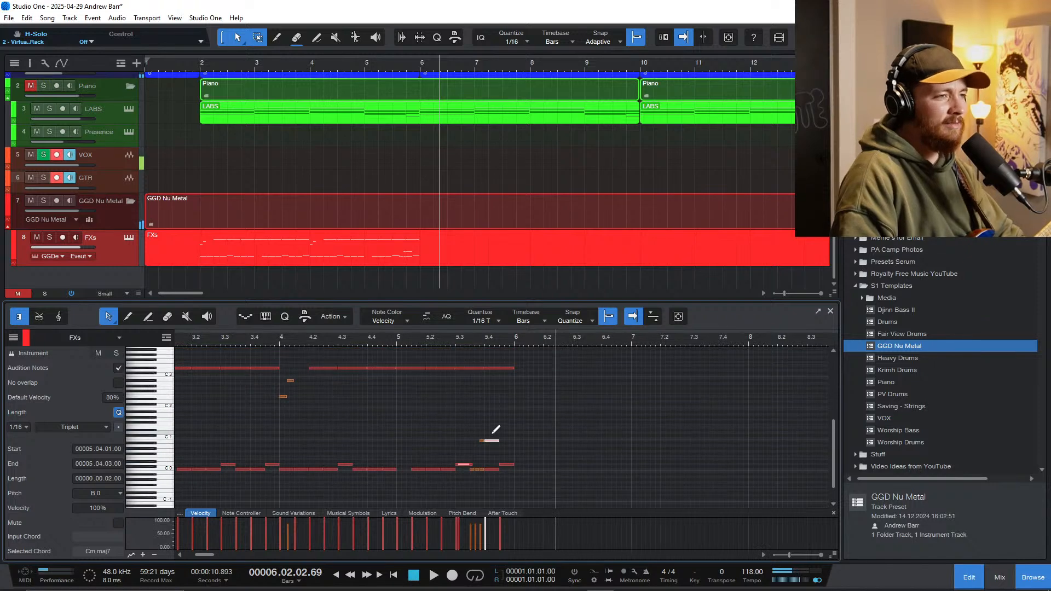
pyautogui.hscroll(-3, 493, 429)
pyautogui.hscroll(-2, 489, 432)
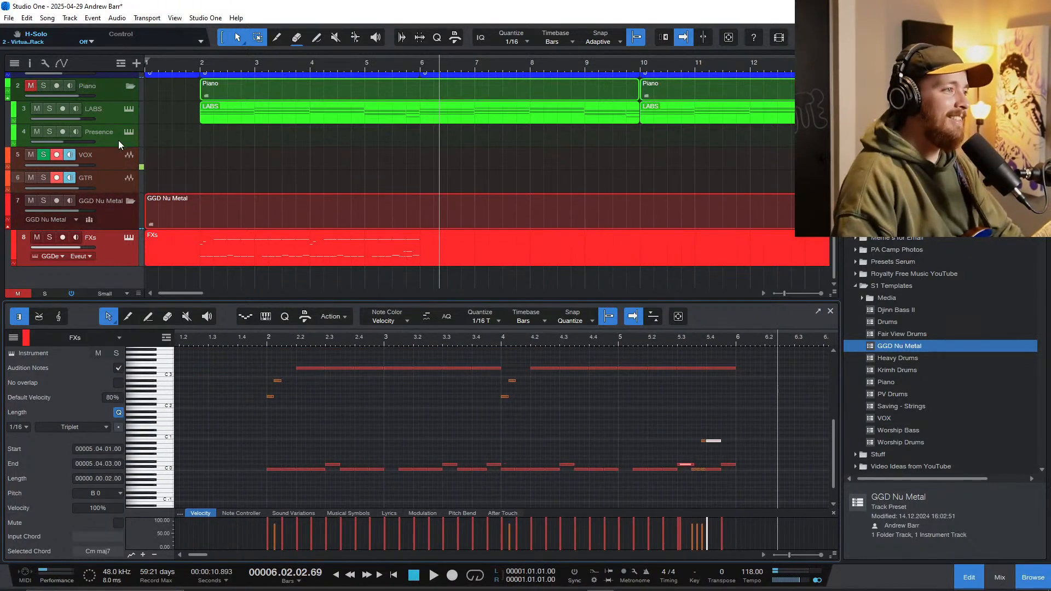
pyautogui.press('Home')
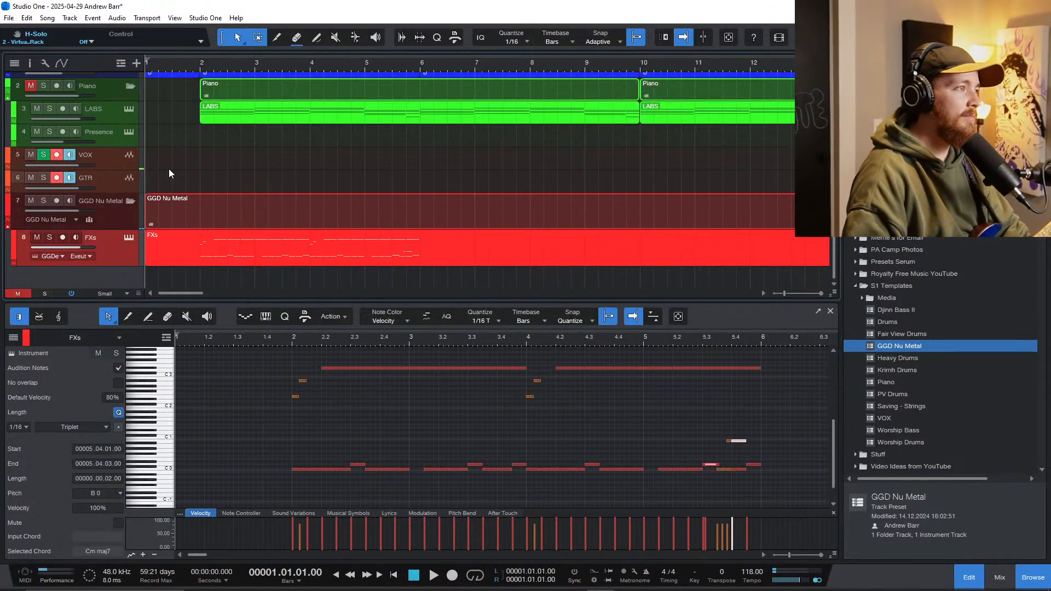
pyautogui.click(57, 154)
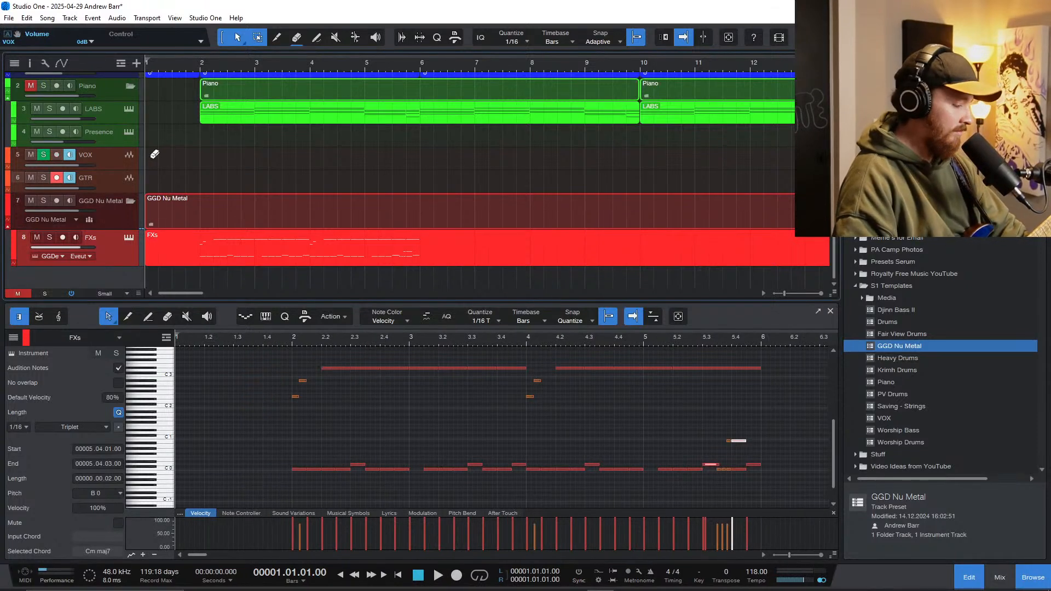
pyautogui.press('KP_Multiply')
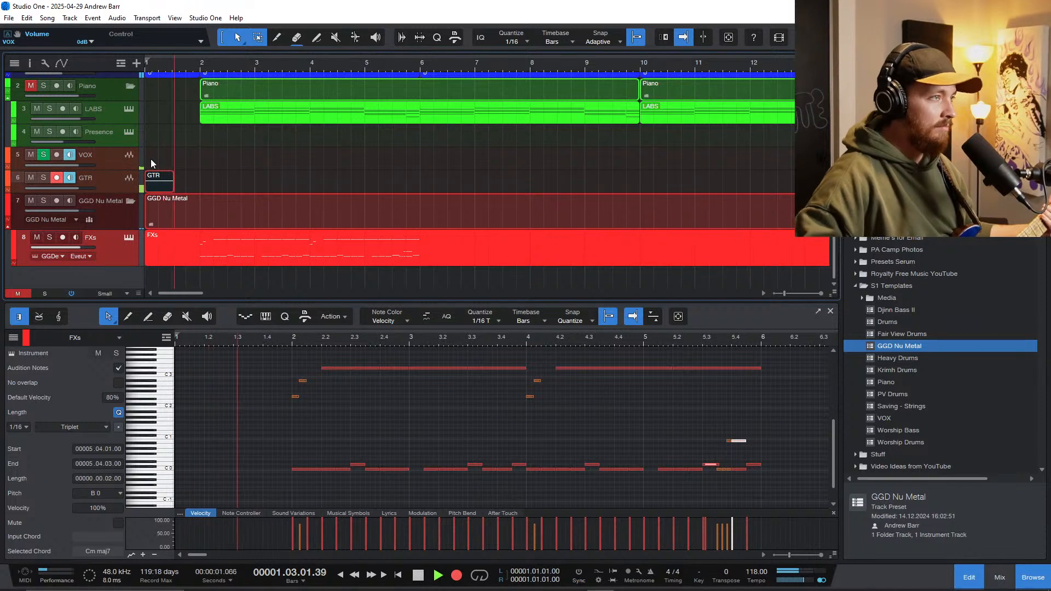
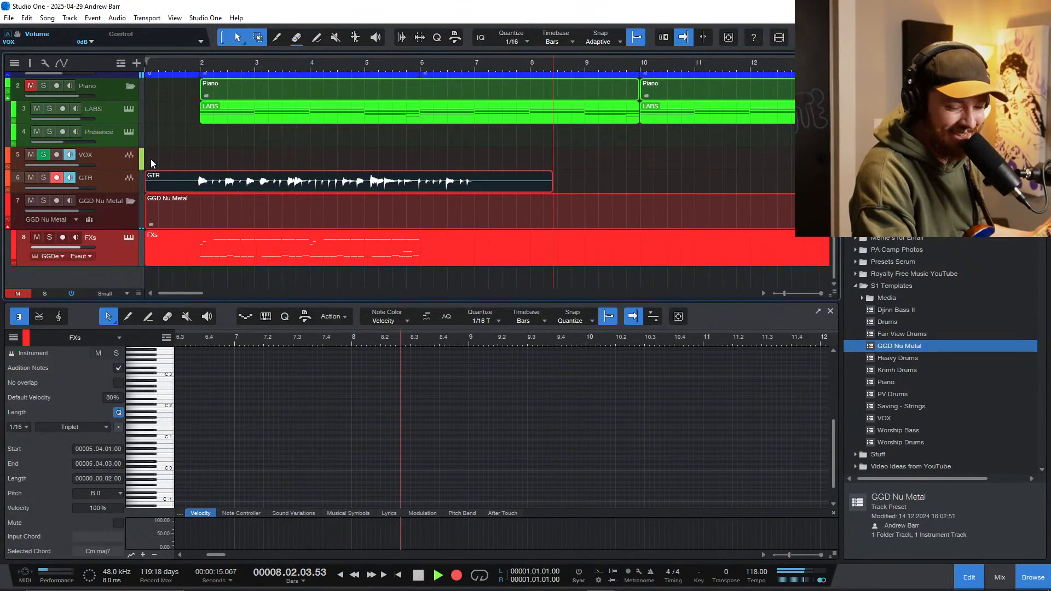
# Step: Stop the guitar recording, return to the song start and delete the take from the GTR track
pyautogui.press('space')
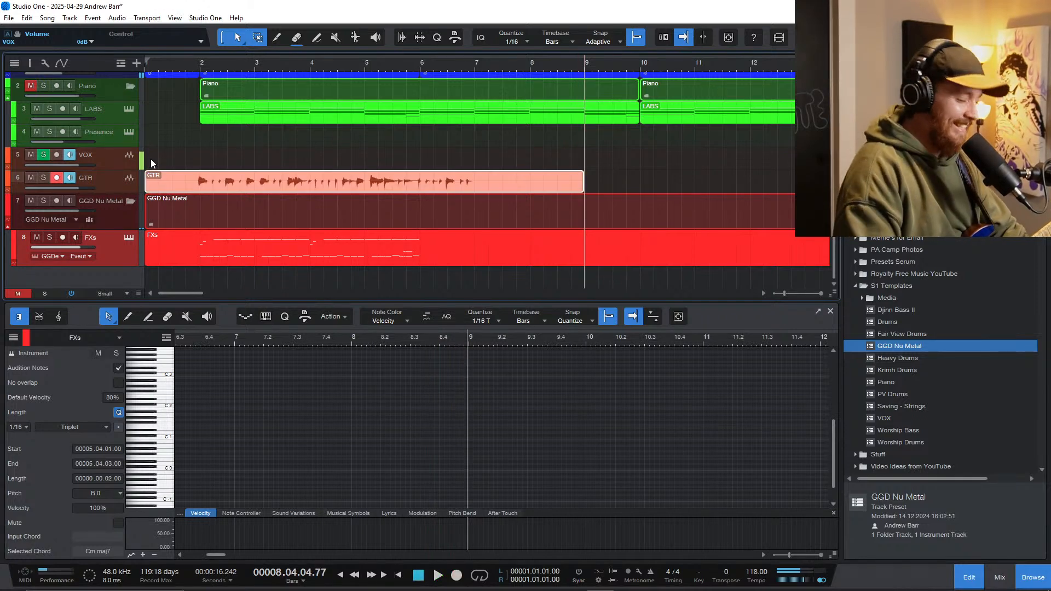
pyautogui.press(',')
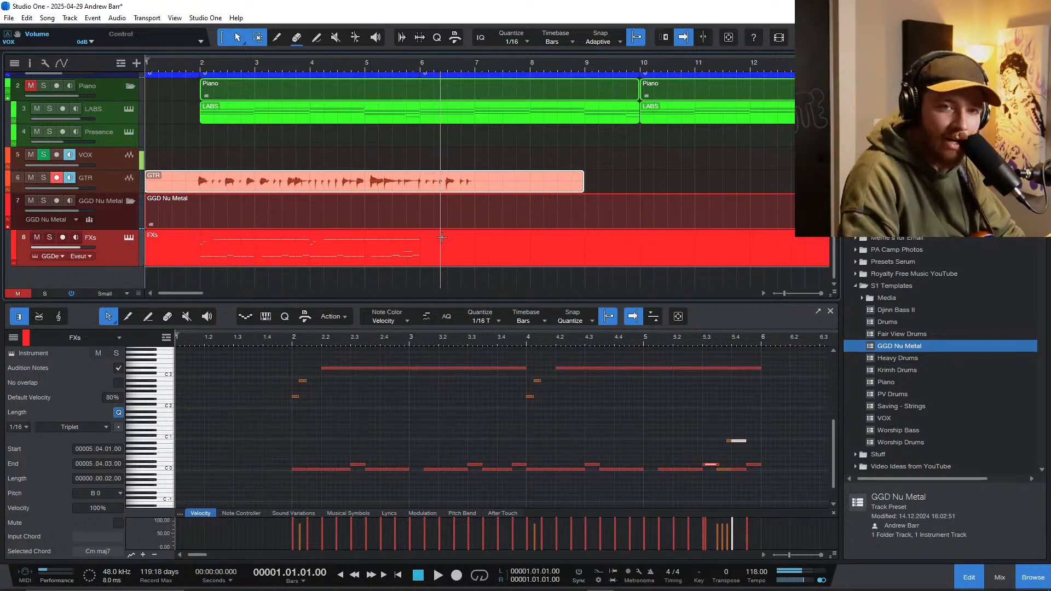
pyautogui.press('Delete')
pyautogui.press('w')
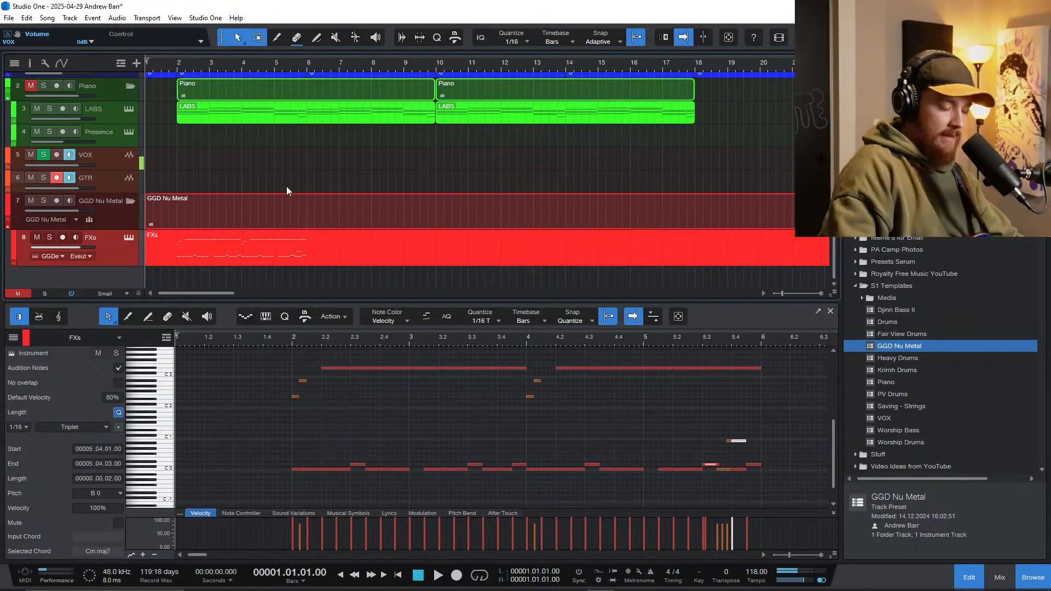
pyautogui.press('KP_Multiply')
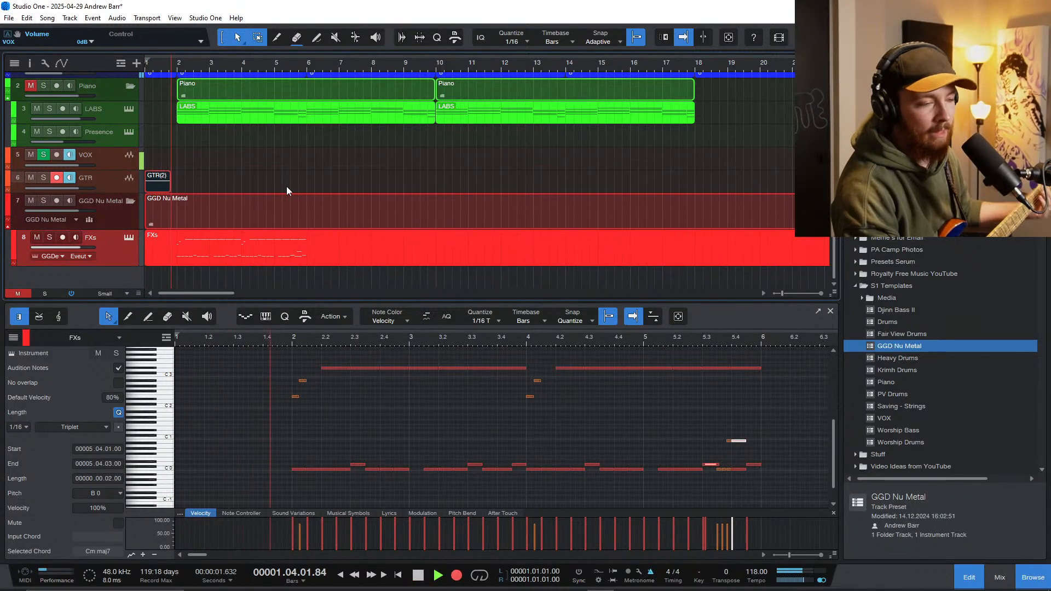
pyautogui.press('space')
pyautogui.press('Delete')
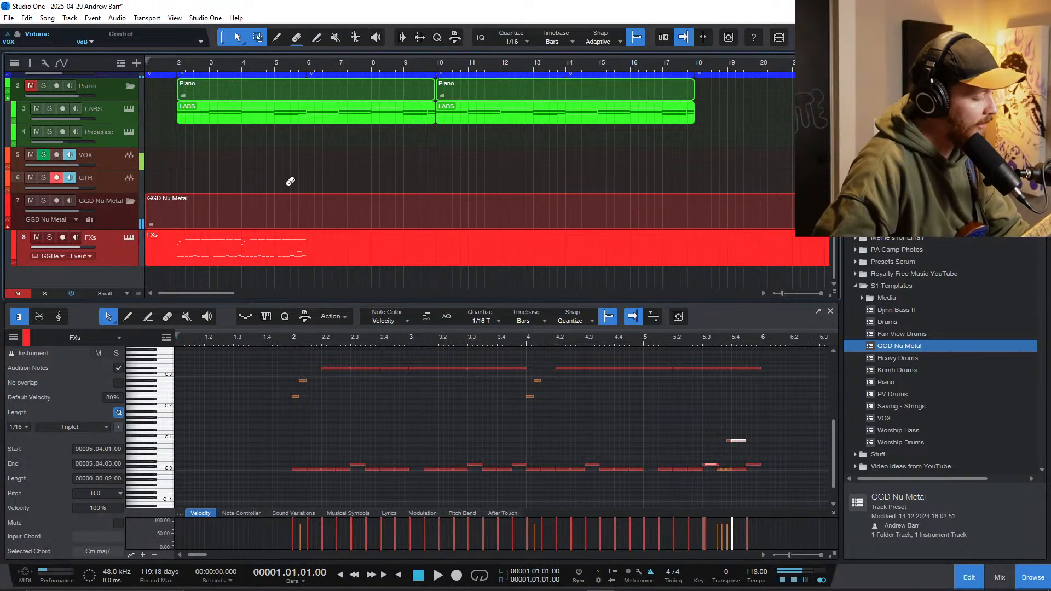
# Step: Record a new guitar take on the GTR track from the song start until partway through bar 6
pyautogui.press('KP_Multiply')
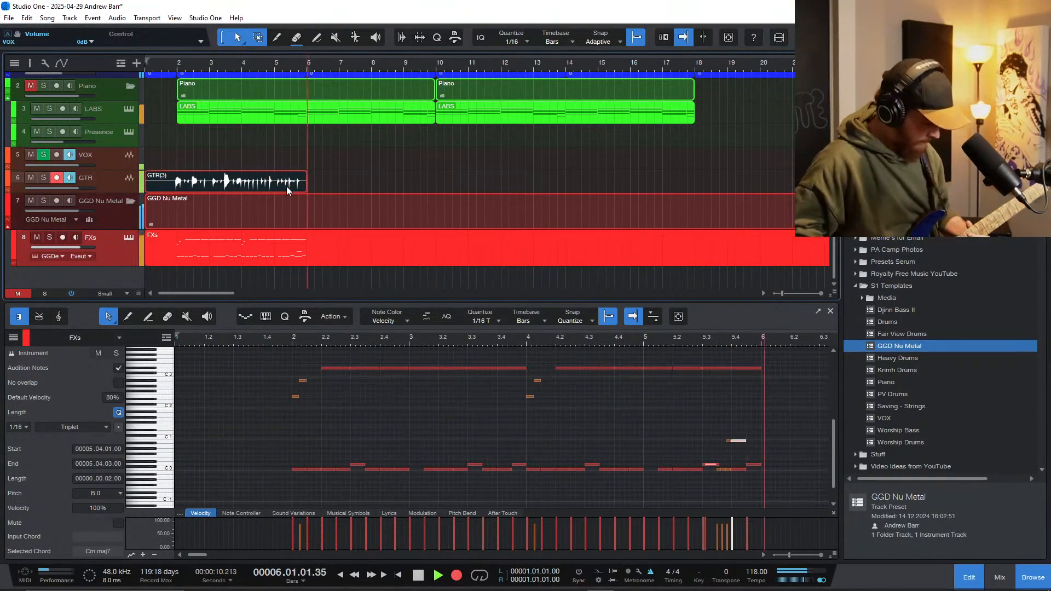
pyautogui.press('space')
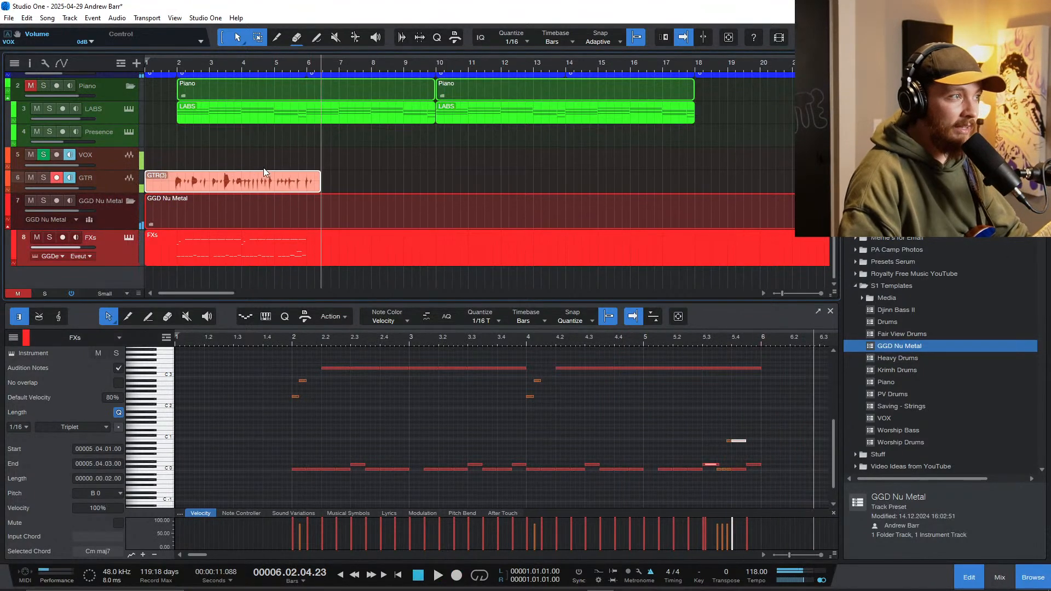
# Step: Play the new guitar take against the drums and shift the GTR event slightly earlier
pyautogui.scroll(1, 191, 161)
pyautogui.scroll(4, 176, 167)
pyautogui.click(217, 192)
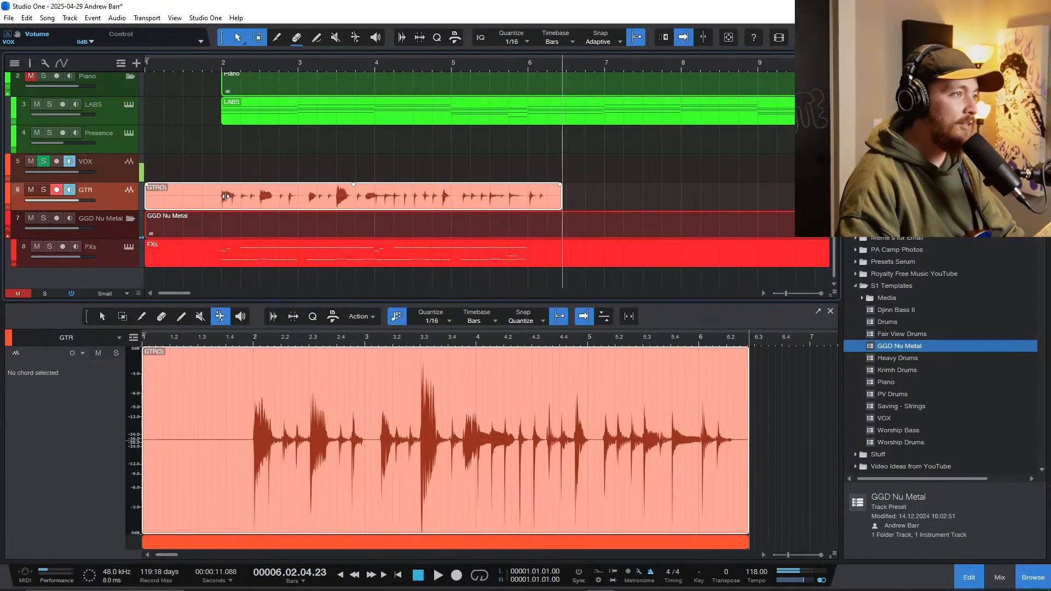
pyautogui.press('space')
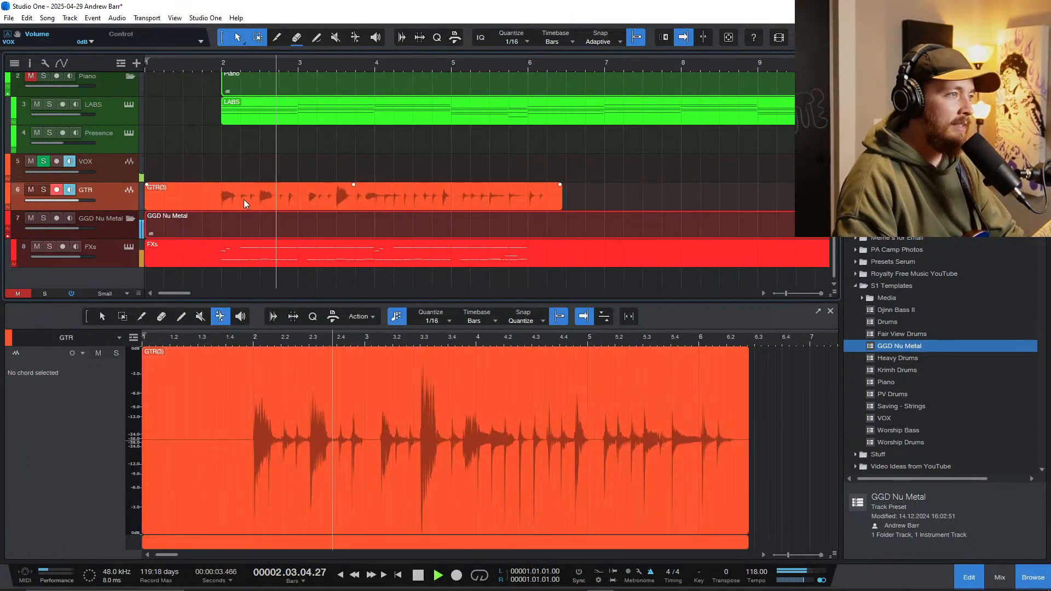
pyautogui.scroll(2, 354, 201)
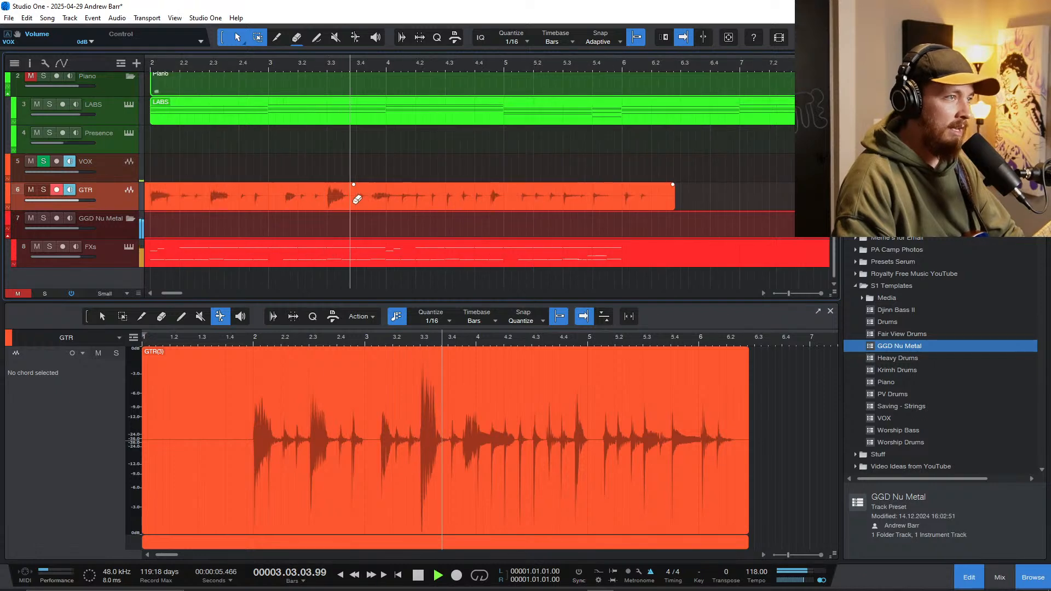
pyautogui.press('space')
pyautogui.moveTo(353, 204); pyautogui.dragTo(351, 205)
pyautogui.scroll(-3, 365, 199)
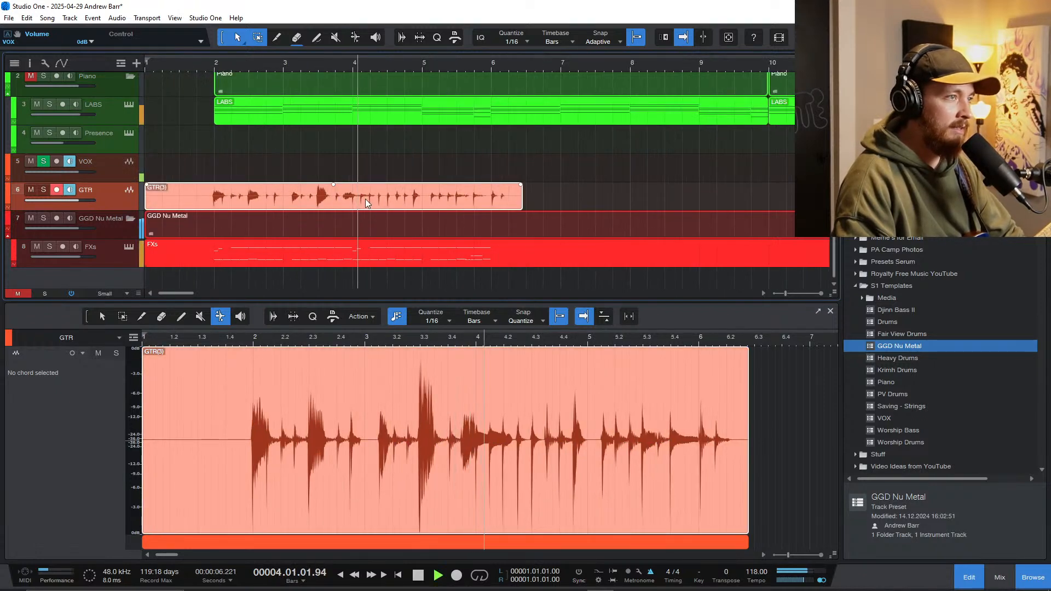
pyautogui.scroll(2, 338, 216)
pyautogui.scroll(-2, 344, 202)
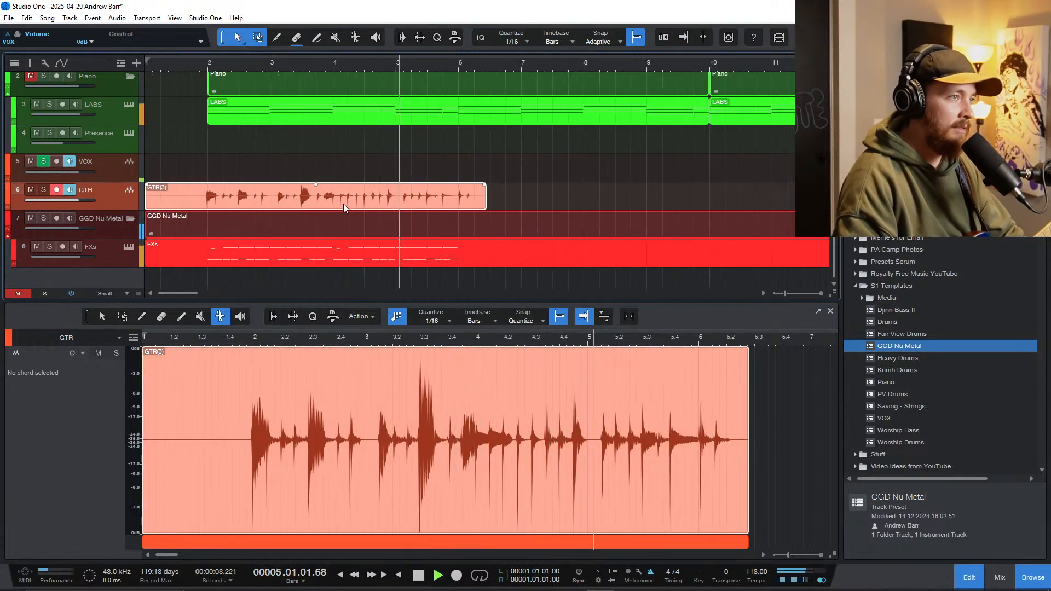
pyautogui.press('f')
pyautogui.press('space')
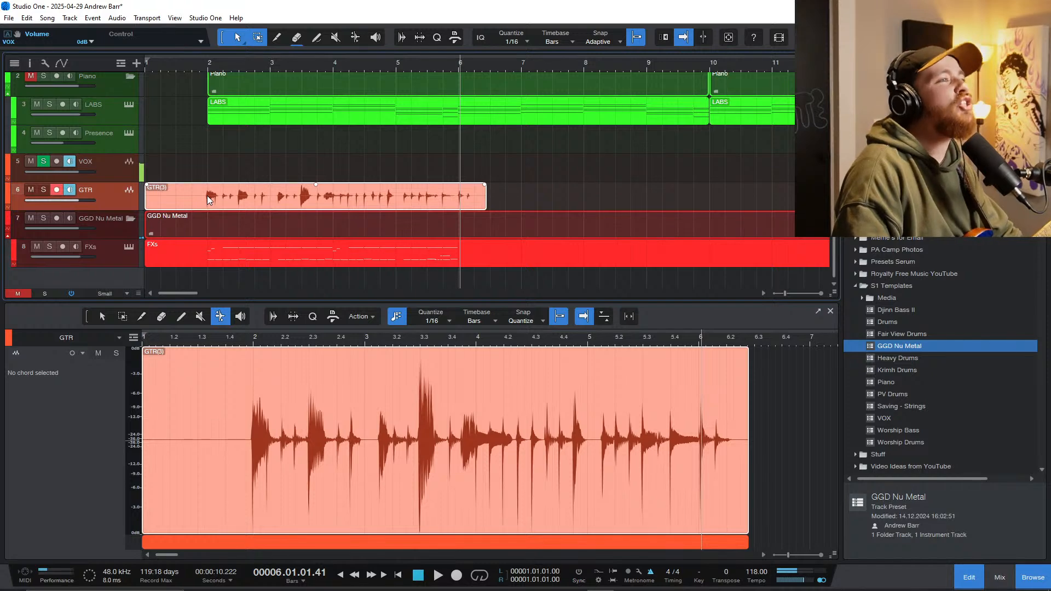
# Step: Move both LABS chord events out of the song's opening to about bar 44
pyautogui.scroll(-2, 289, 159)
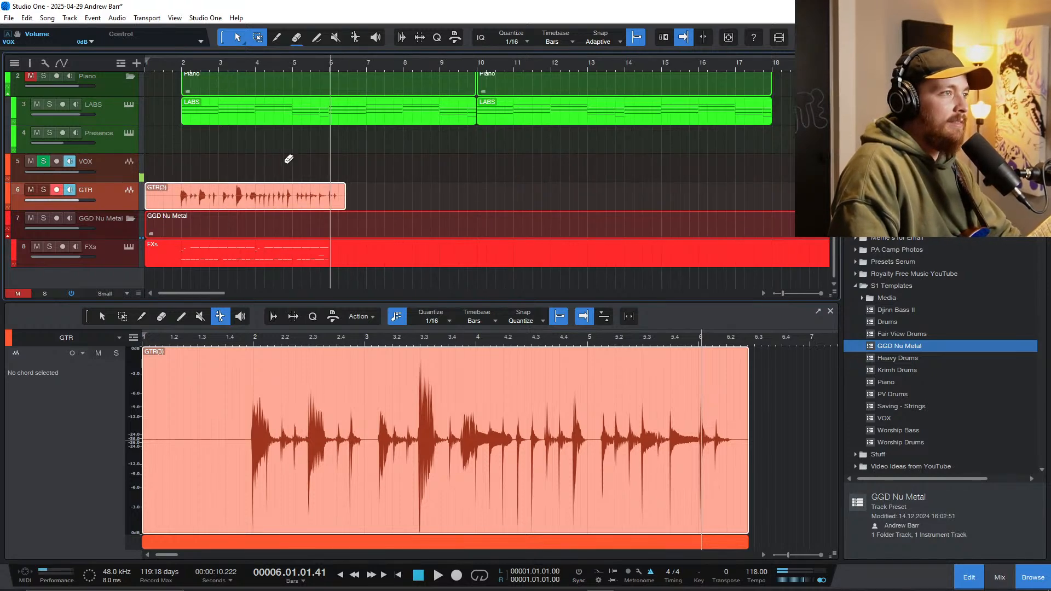
pyautogui.scroll(1, 298, 157)
pyautogui.scroll(2, 298, 169)
pyautogui.scroll(-2, 300, 170)
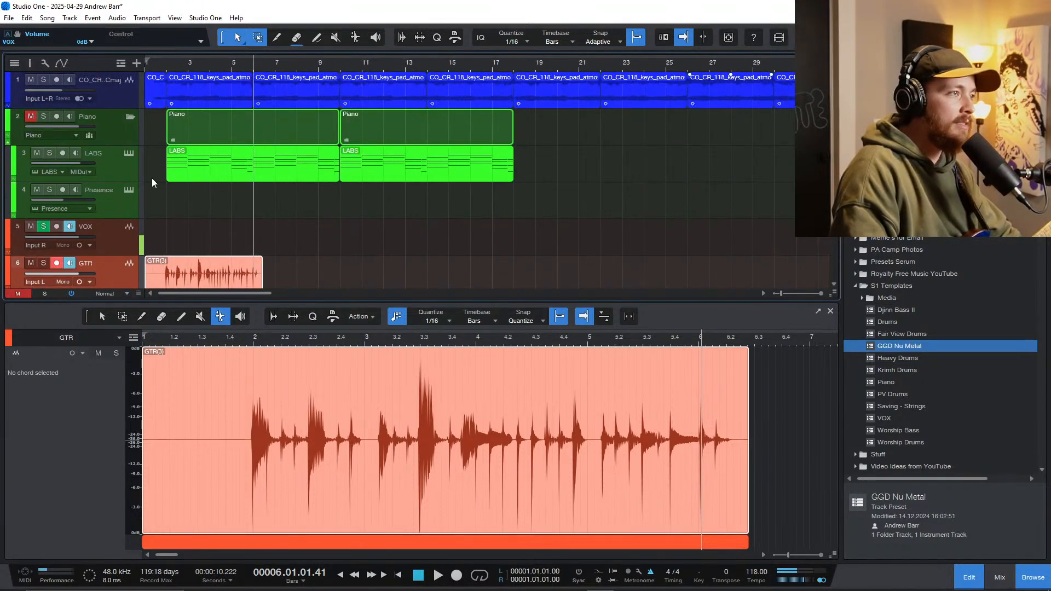
pyautogui.click(254, 176)
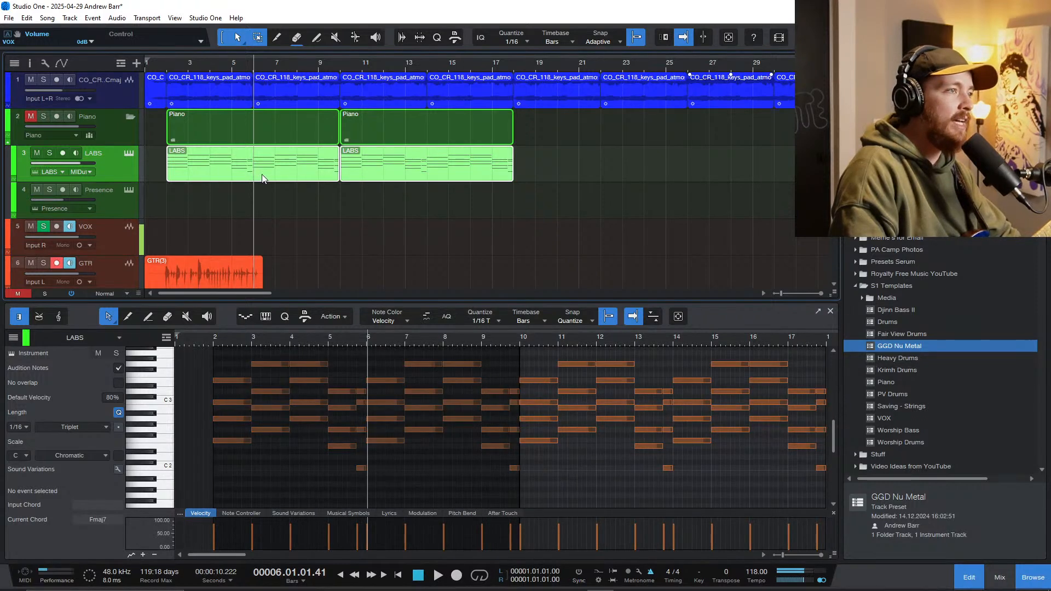
pyautogui.moveTo(266, 179); pyautogui.dragTo(677, 169)
pyautogui.scroll(-2, 547, 169)
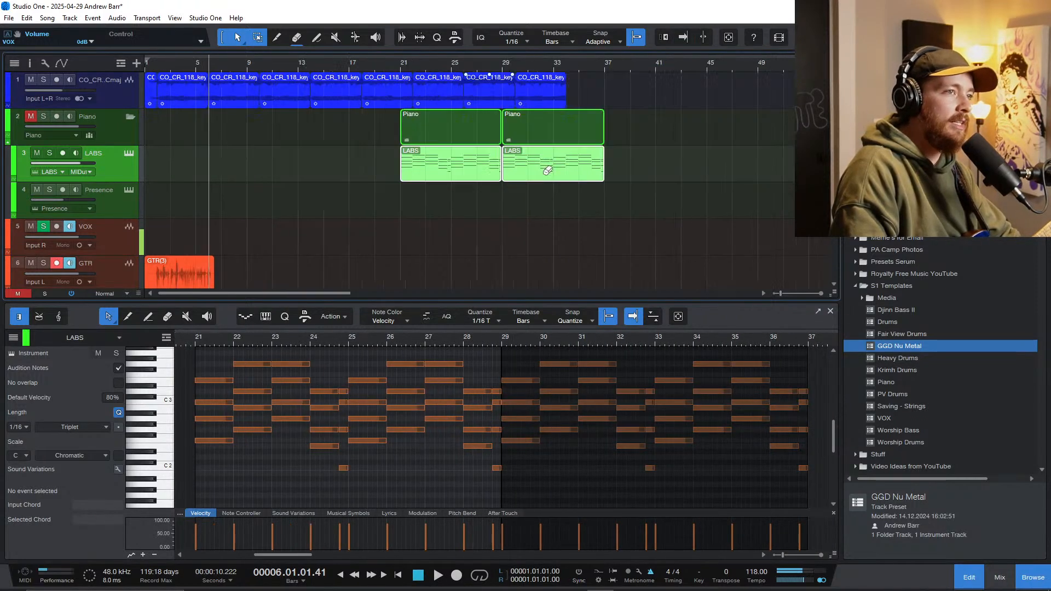
pyautogui.moveTo(324, 177); pyautogui.dragTo(498, 177)
# Step: Create an empty one-bar event on the LABS track and place it at bar 2
pyautogui.doubleClick(180, 170)
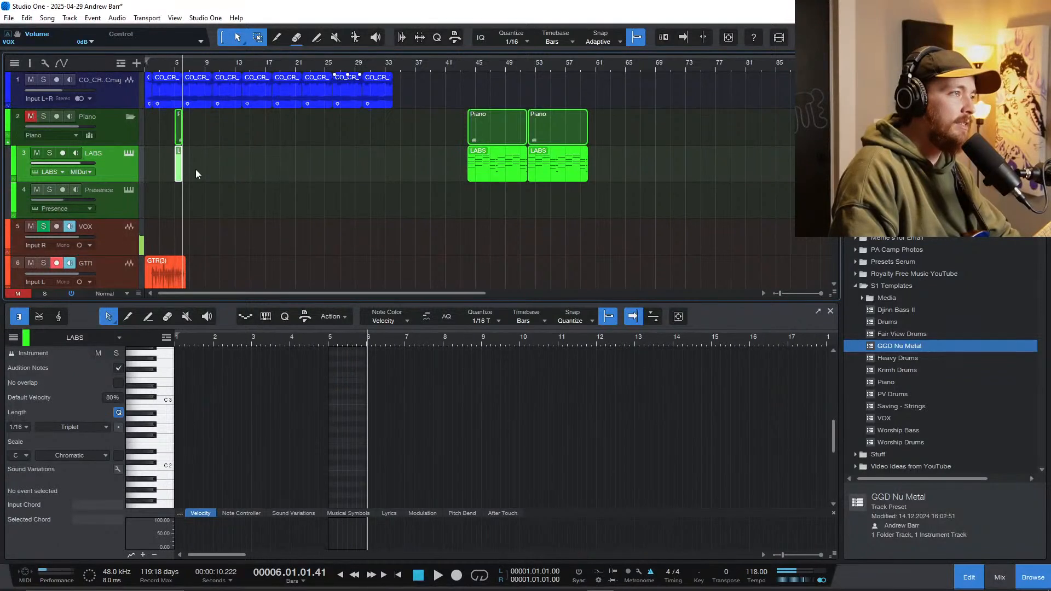
pyautogui.scroll(4, 219, 171)
pyautogui.moveTo(268, 174); pyautogui.dragTo(186, 170)
# Step: Unmute the Piano folder track and audition a few piano keys for the new LABS part
pyautogui.click(162, 469)
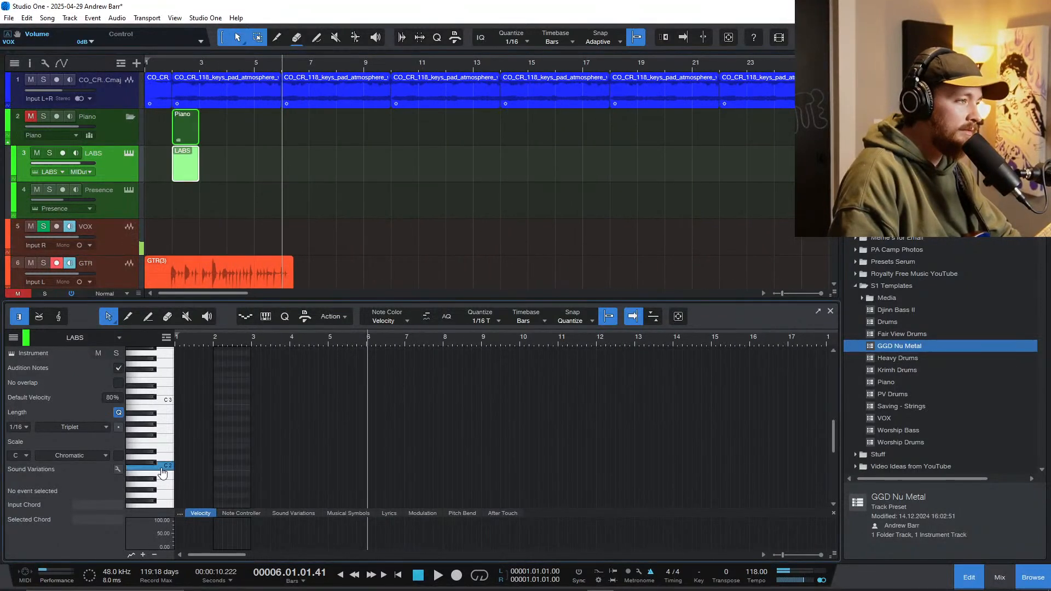
pyautogui.click(34, 116)
pyautogui.click(164, 469)
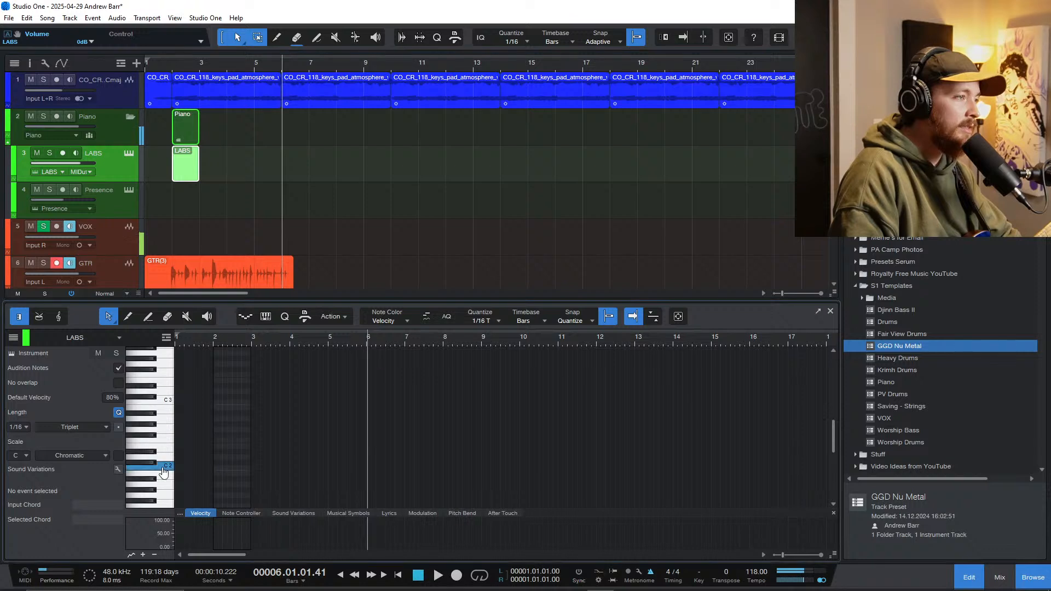
pyautogui.click(159, 411)
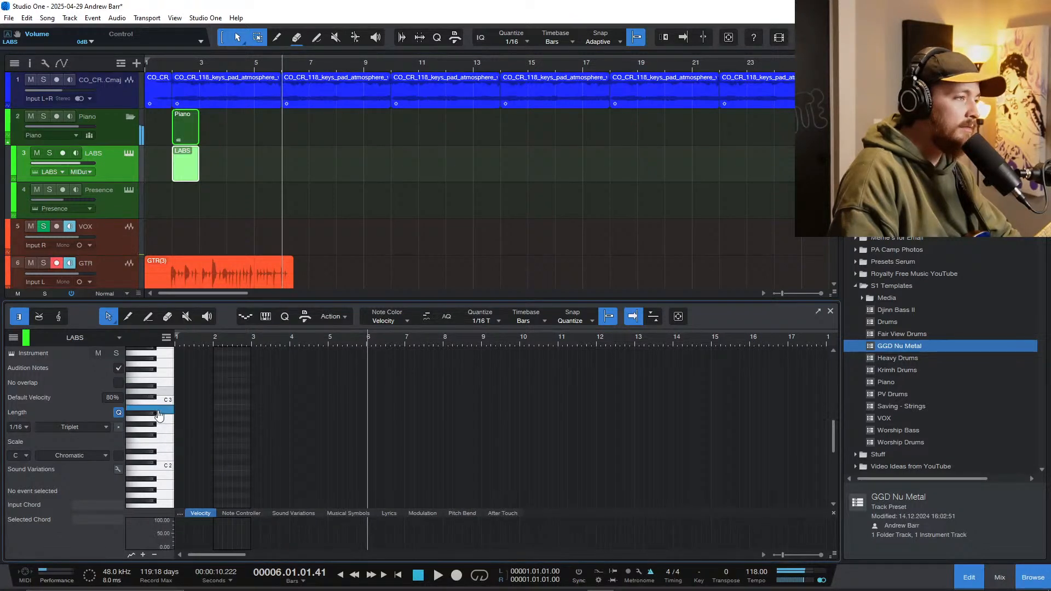
# Step: Draw an A 2 note at the start of bar 2 and set the quantize to straight 1/16
pyautogui.scroll(3, 213, 424)
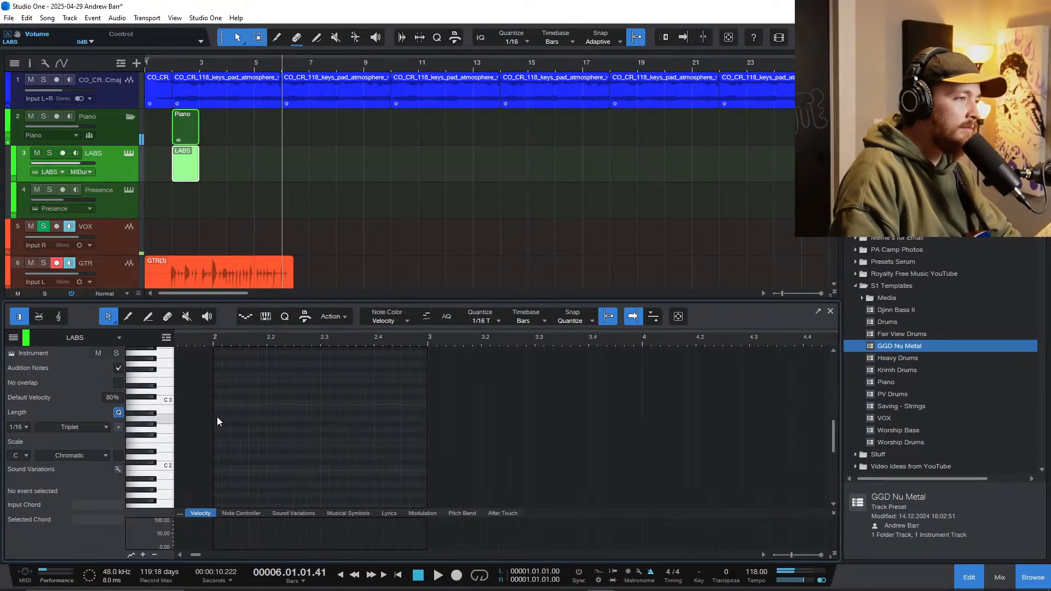
pyautogui.click(216, 418)
pyautogui.moveTo(217, 418); pyautogui.dragTo(229, 425)
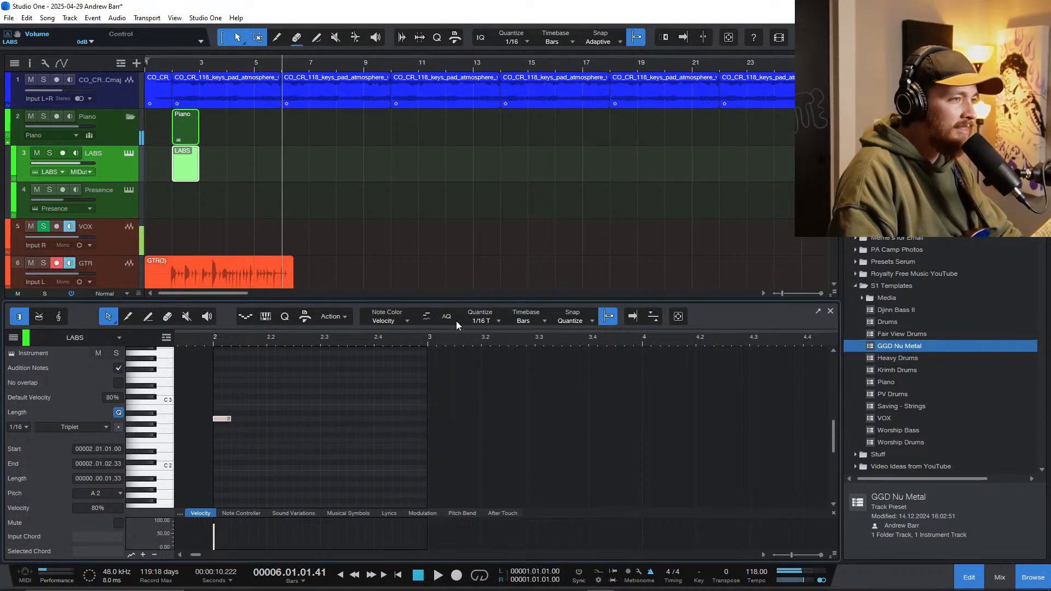
pyautogui.click(479, 320)
pyautogui.click(583, 338)
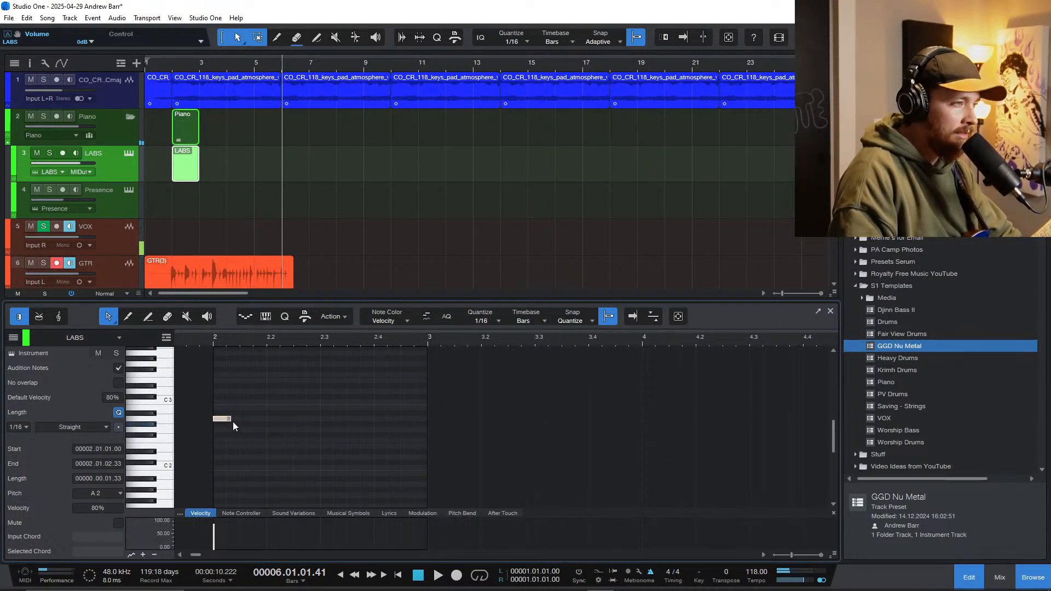
# Step: Lengthen the A 2 note to an eighth, add eighth notes B 2, C 3 and E 3 after it, and play them
pyautogui.moveTo(233, 423); pyautogui.dragTo(303, 384)
pyautogui.doubleClick(249, 418)
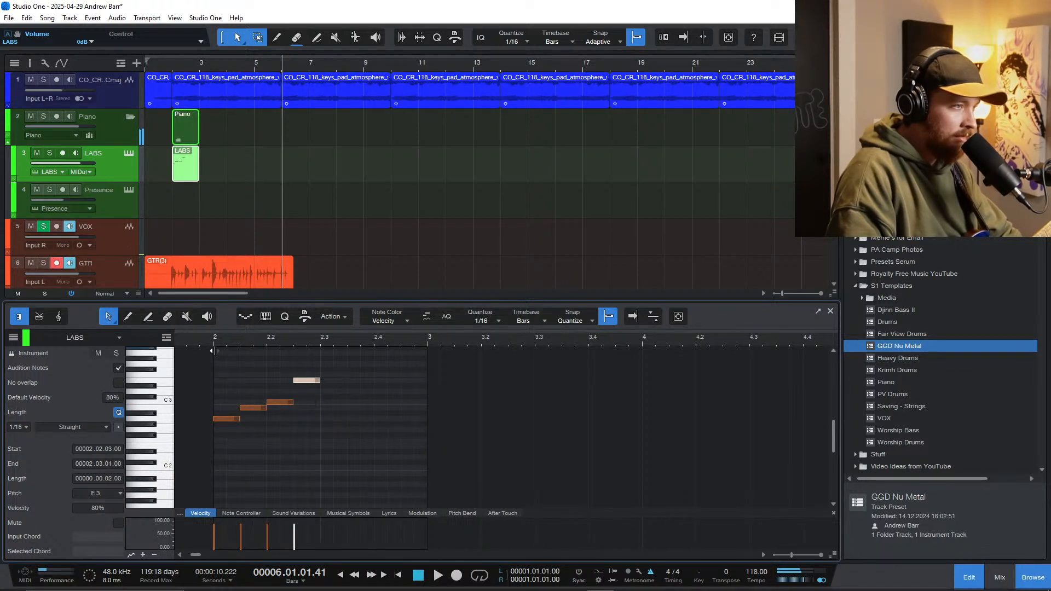
pyautogui.press('space')
pyautogui.press('space')
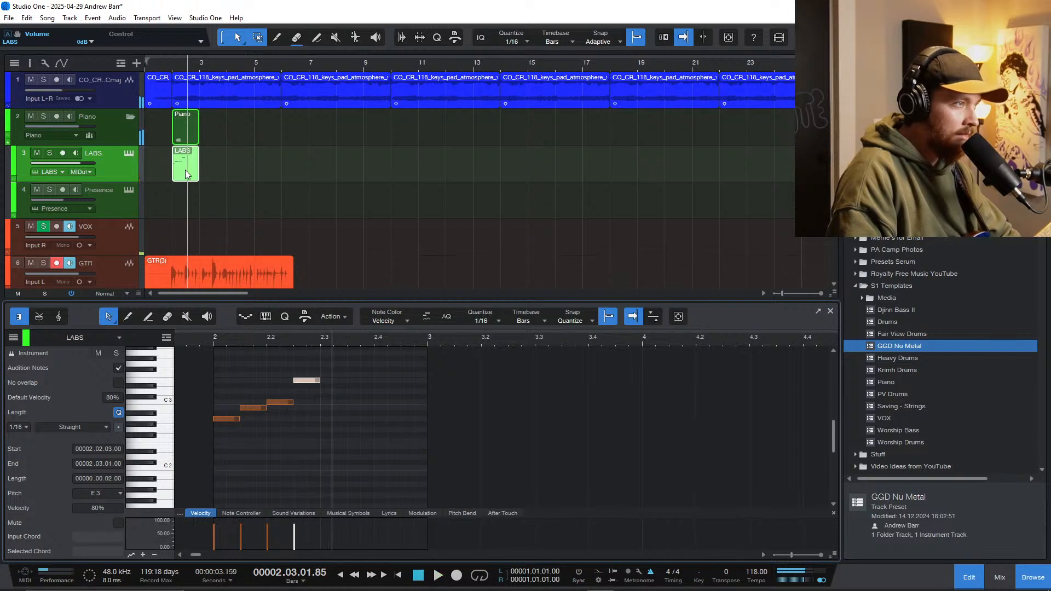
# Step: Duplicate the four-note arpeggio three times to fill bars 2 and 3, and play the result
pyautogui.moveTo(348, 368); pyautogui.dragTo(206, 437)
pyautogui.hotkey('ctrl', 'd')
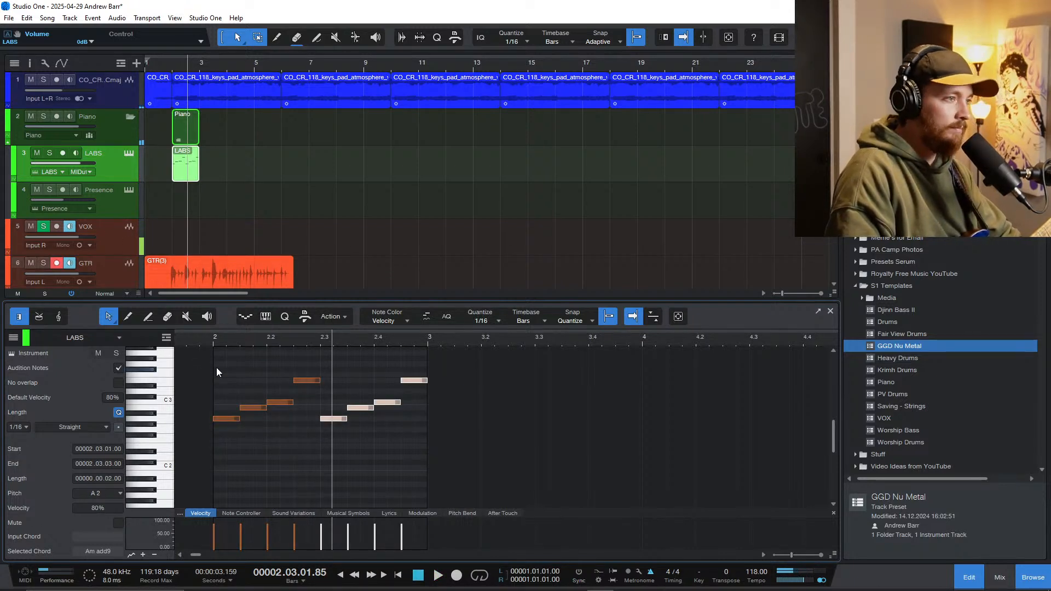
pyautogui.hotkey('ctrl', 'd')
pyautogui.hotkey('ctrl', 'd')
pyautogui.press('space')
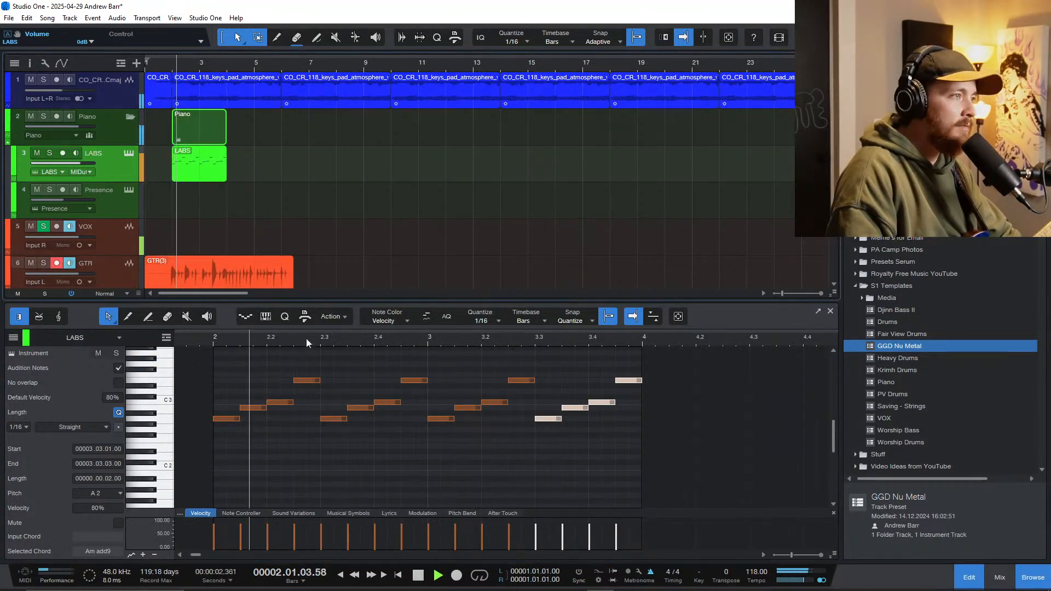
pyautogui.scroll(1, 330, 449)
pyautogui.hscroll(4, 354, 475)
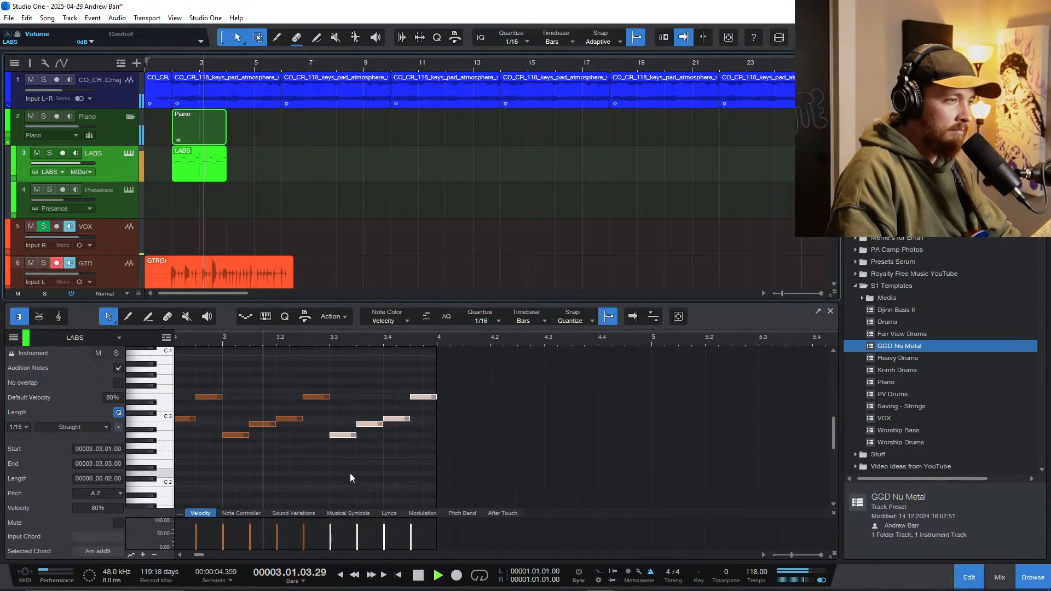
pyautogui.press('space')
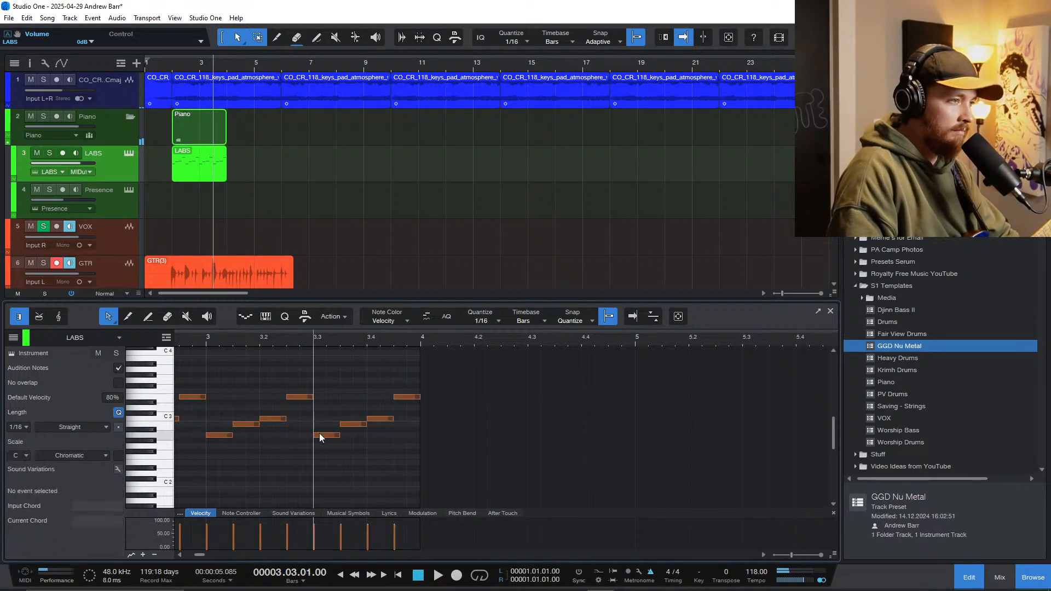
# Step: Change the last four notes of bar 3 to F 3, C 3, E 3 and B 2
pyautogui.moveTo(319, 433); pyautogui.dragTo(400, 424)
pyautogui.click(347, 426)
pyautogui.scroll(-3, 384, 417)
pyautogui.hscroll(-3, 363, 418)
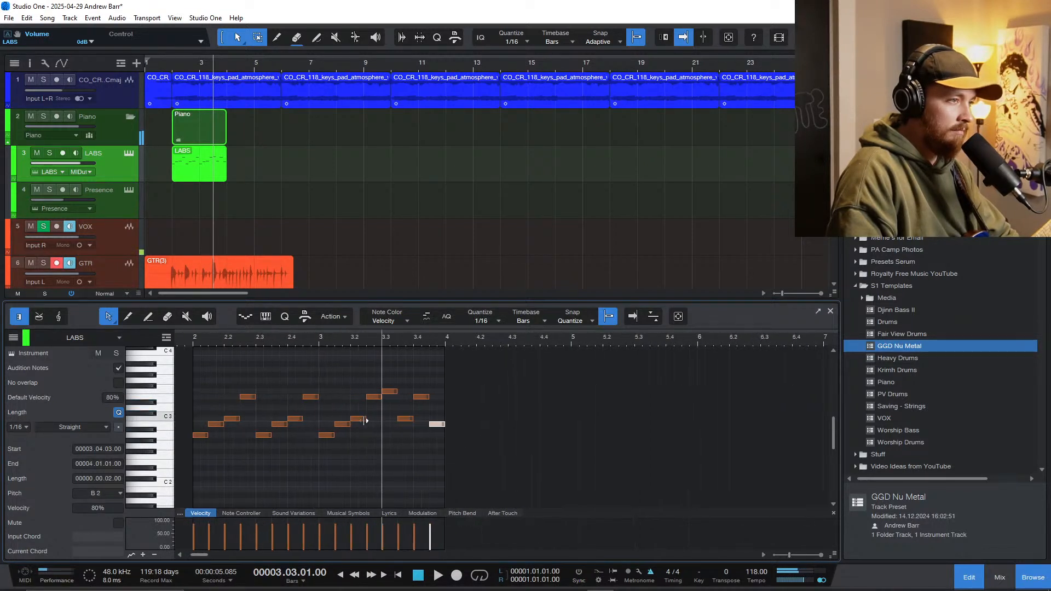
# Step: Play the arpeggio and copy the two-bar LABS event onto the Presence track during playback
pyautogui.click(251, 342)
pyautogui.press('space')
pyautogui.moveTo(187, 164); pyautogui.dragTo(187, 199)
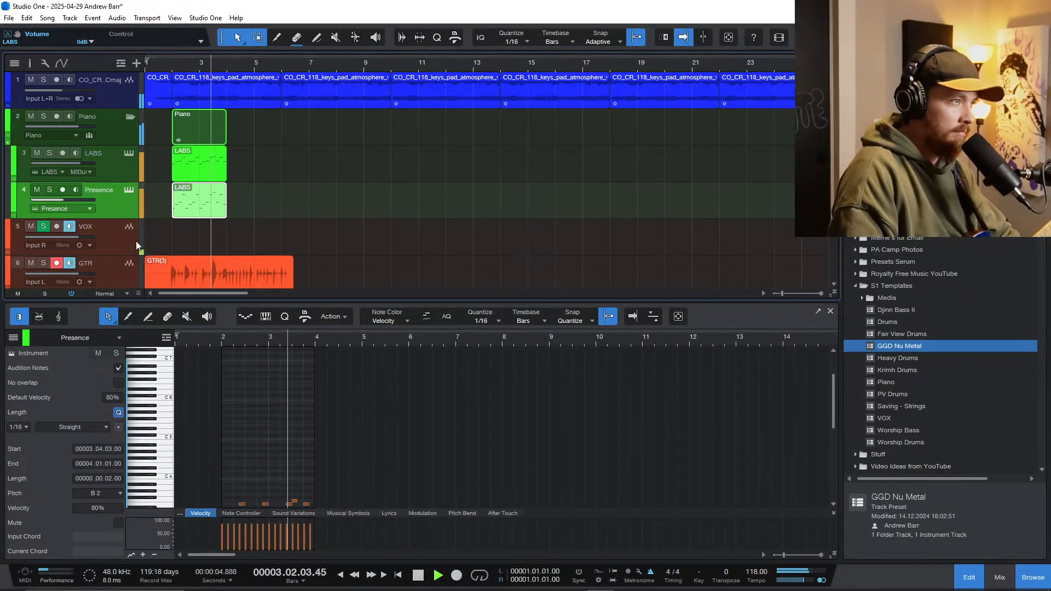
pyautogui.scroll(-1, 250, 249)
pyautogui.scroll(2, 239, 224)
pyautogui.hscroll(-2, 240, 225)
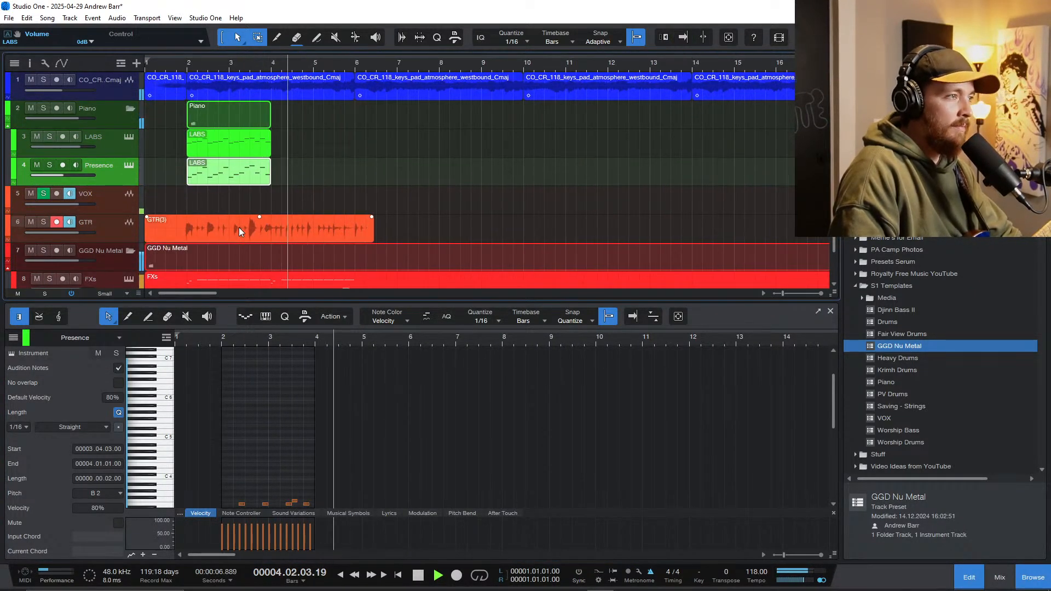
pyautogui.press('space')
# Step: Select the Piano folder track and play the song from bar 1 beat 3 to hear the layered arpeggio
pyautogui.click(94, 116)
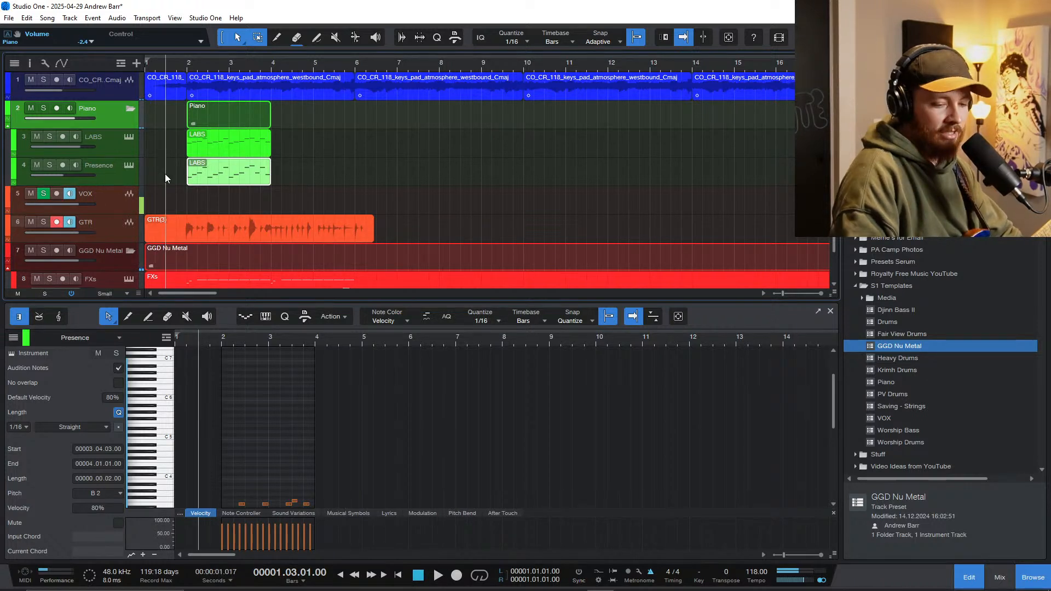
pyautogui.press('e')
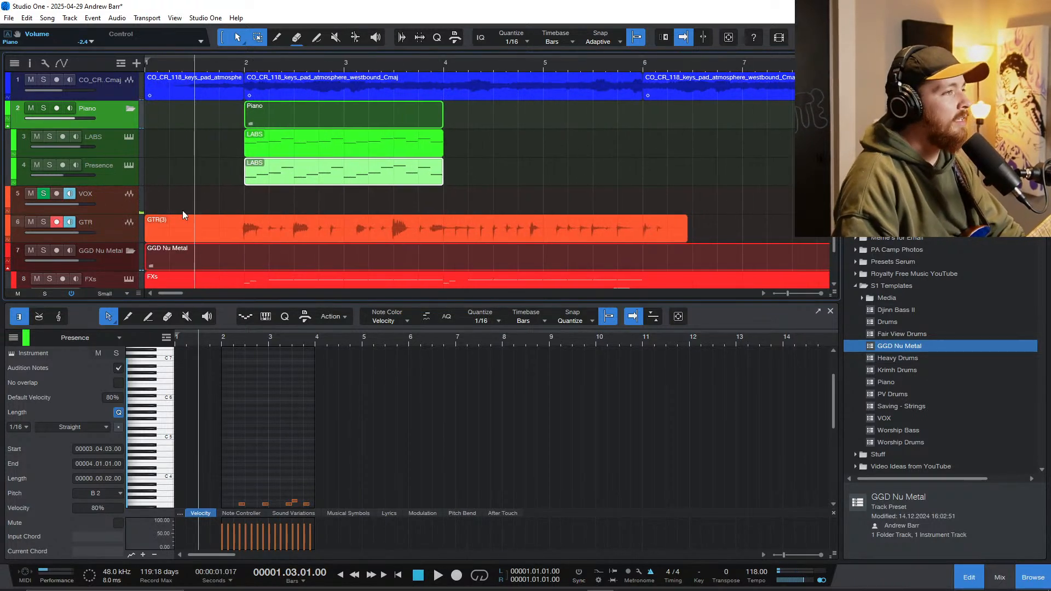
pyautogui.press('space')
pyautogui.press('w')
pyautogui.hotkey('shift', 'e')
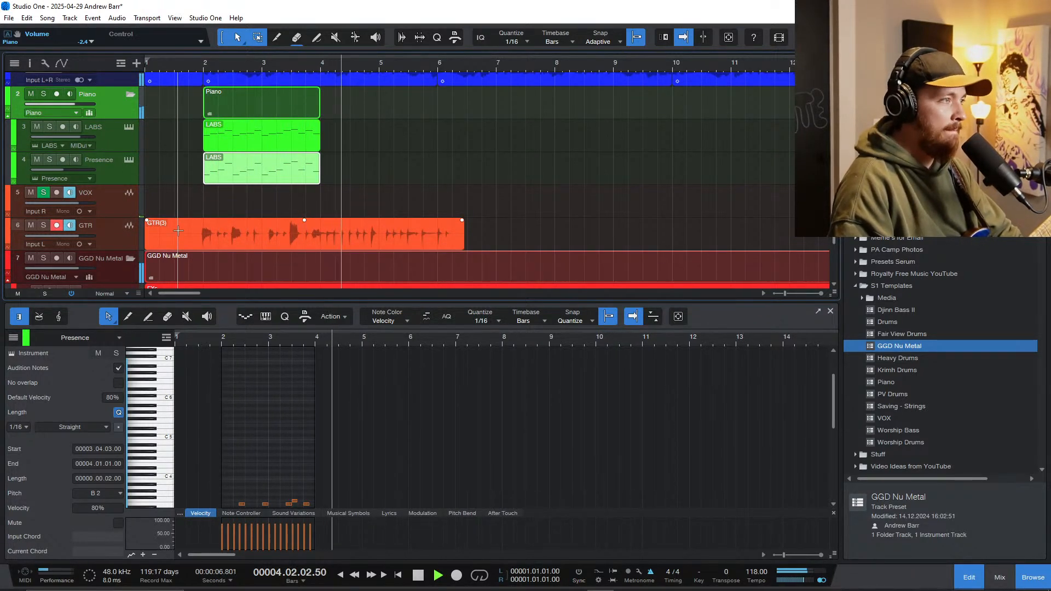
pyautogui.press('e')
pyautogui.press('space')
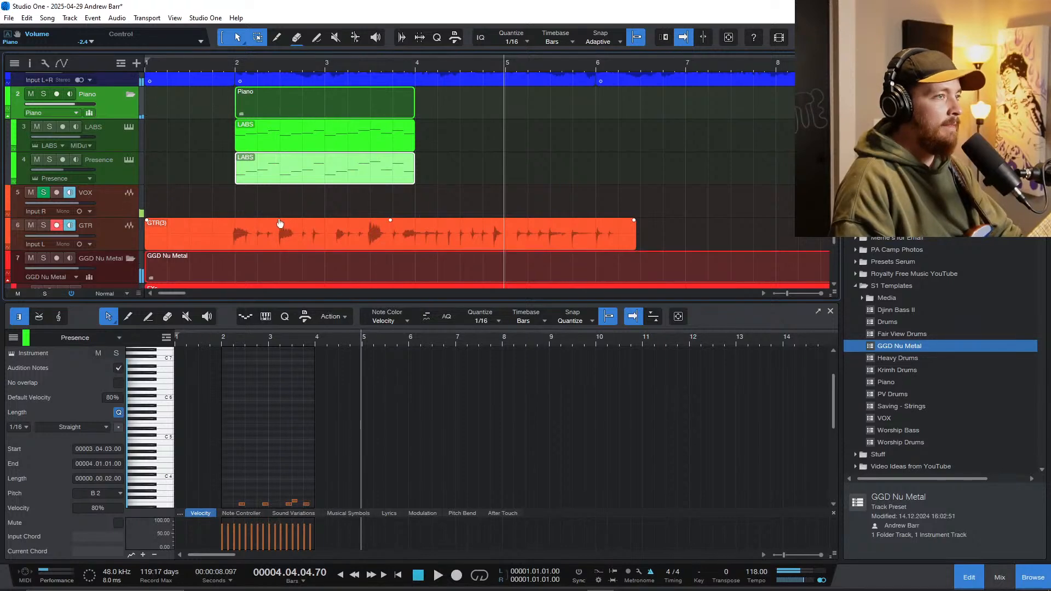
# Step: Duplicate the GTR track without its recording and move record arming from the original to the copy
pyautogui.scroll(-2, 357, 228)
pyautogui.press('w')
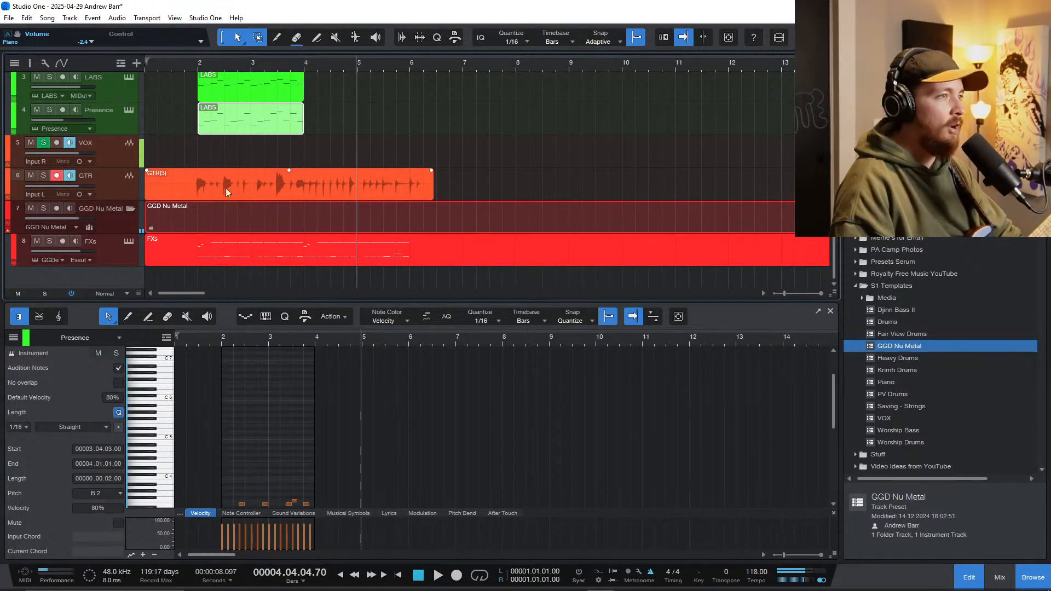
pyautogui.click(198, 163)
pyautogui.click(129, 186)
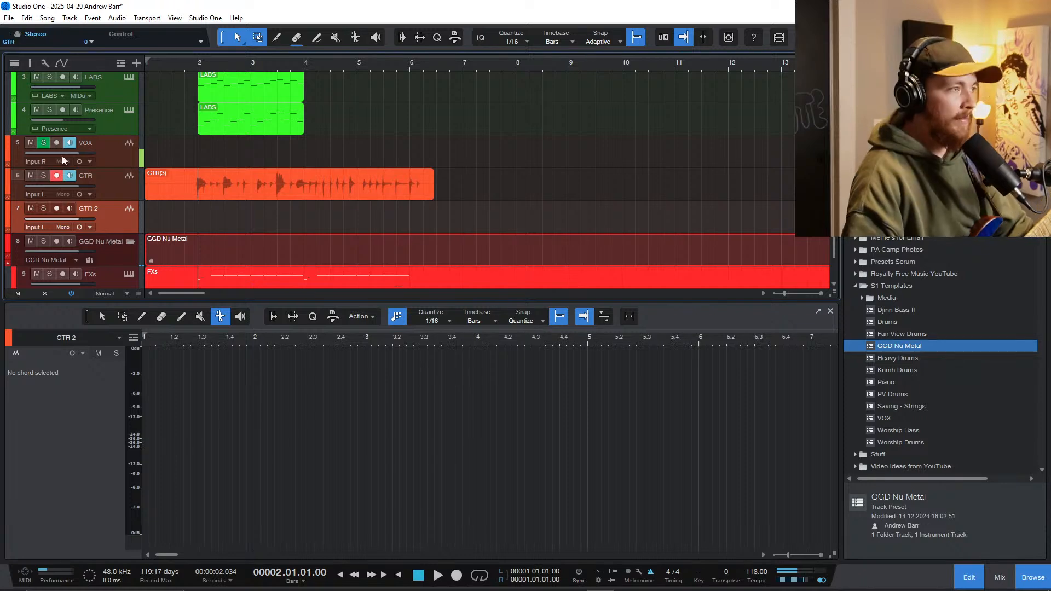
pyautogui.click(57, 209)
pyautogui.click(56, 177)
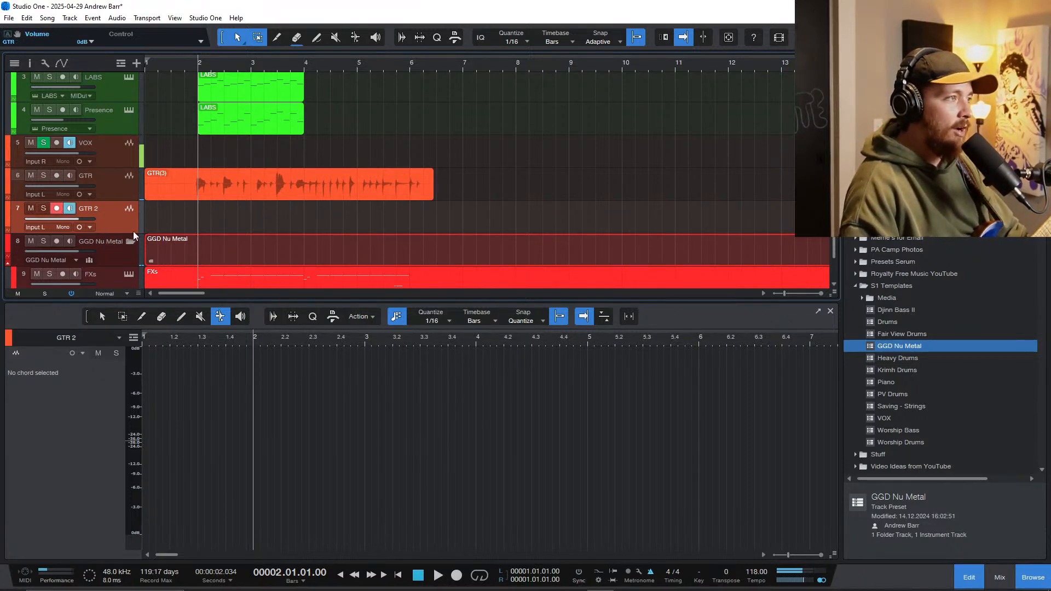
# Step: Pan GTR 2 hard left in the mixer and rename the original GTR track as Track GTR
pyautogui.press('F3')
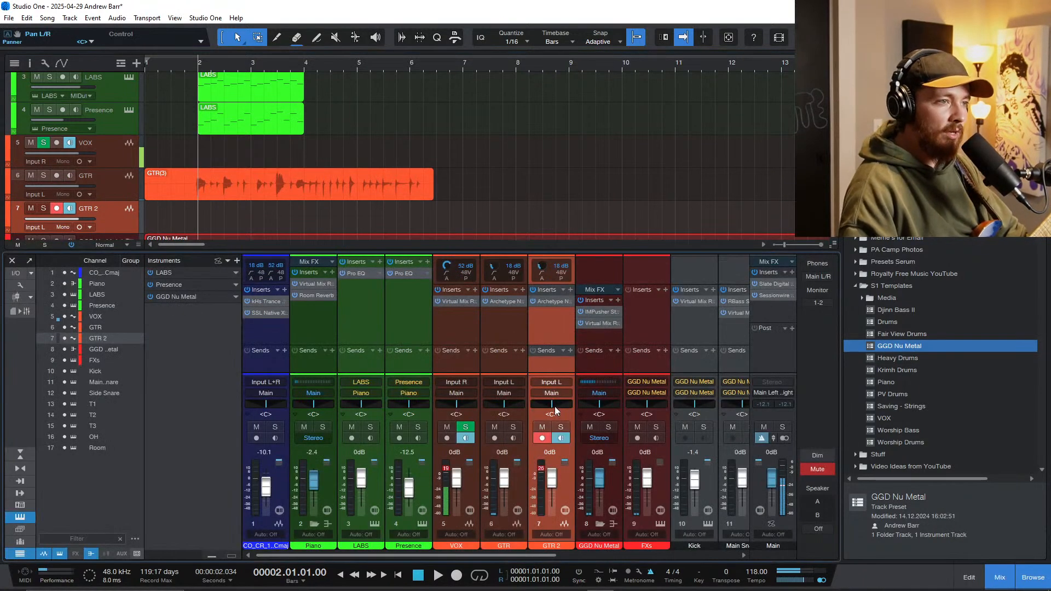
pyautogui.moveTo(555, 411); pyautogui.dragTo(514, 419)
pyautogui.scroll(-1, 115, 186)
pyautogui.doubleClick(90, 158)
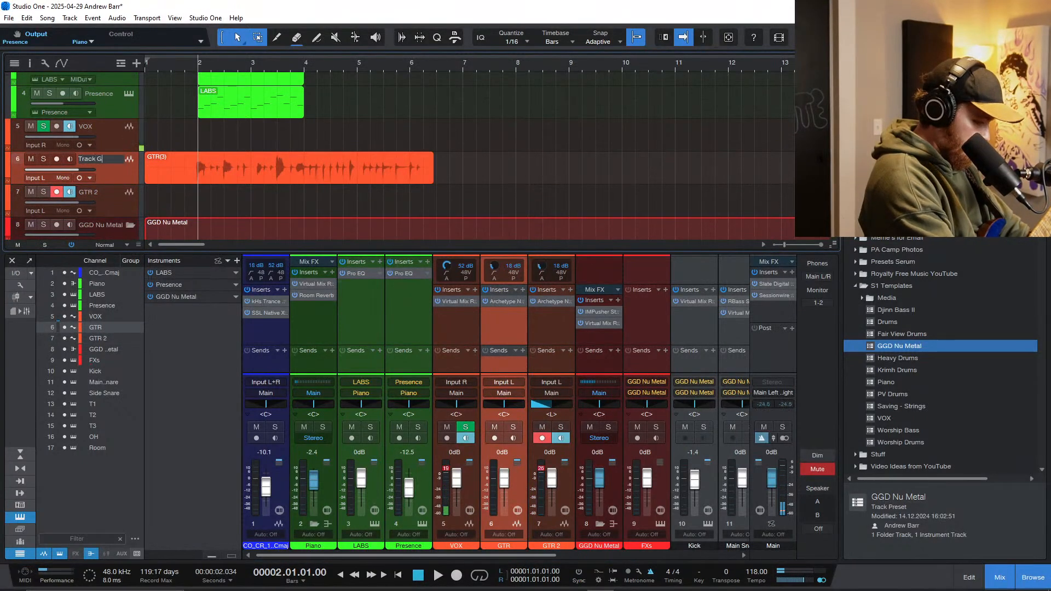
pyautogui.write('Track GTR')
pyautogui.press('Return')
# Step: Duplicate the GTR 2 track and pan the copy hard right
pyautogui.click(134, 196)
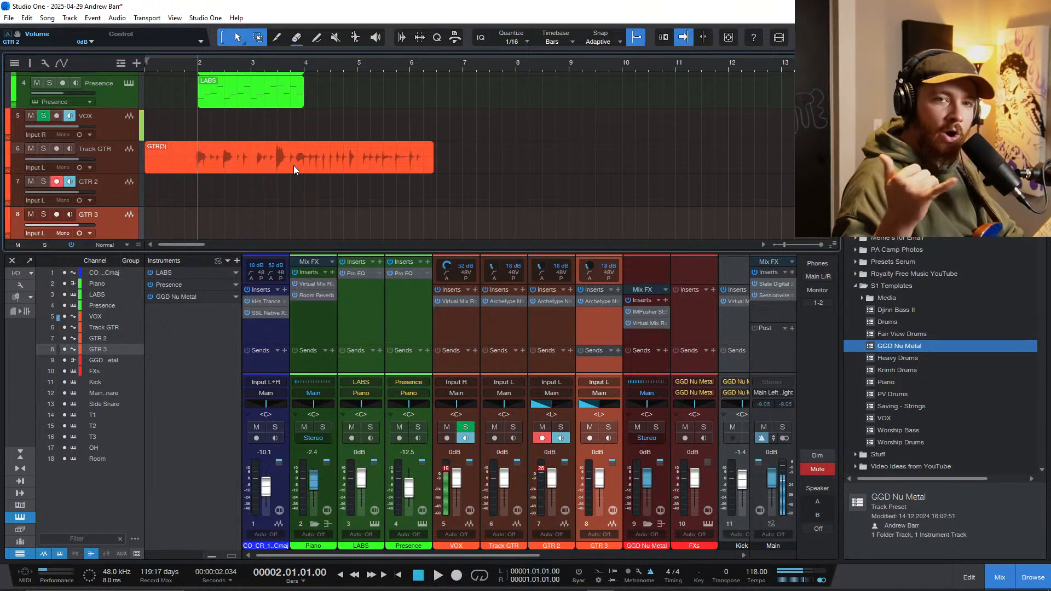
pyautogui.moveTo(596, 405); pyautogui.dragTo(695, 405)
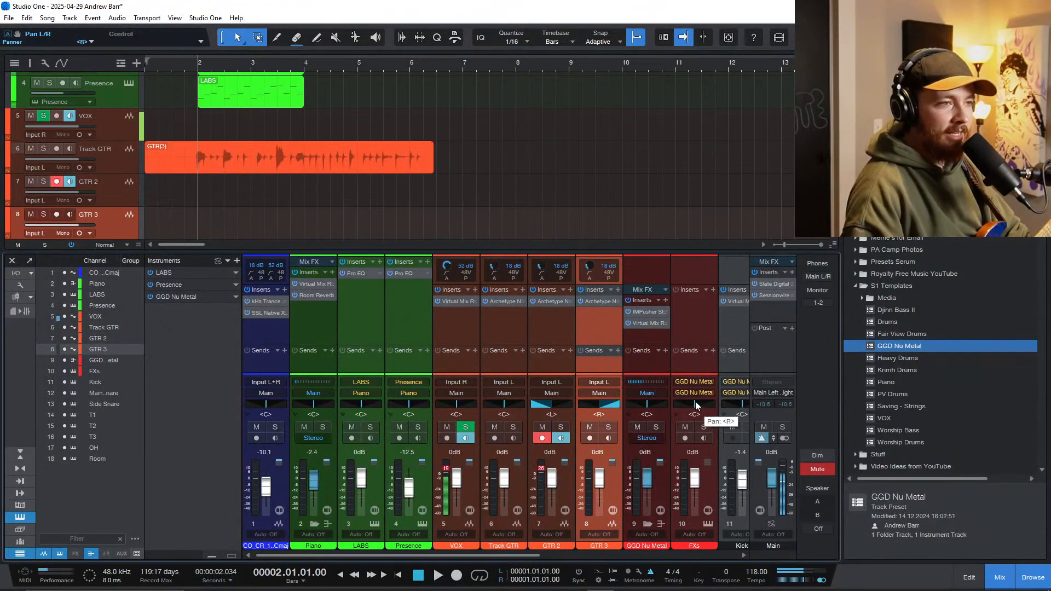
pyautogui.click(106, 217)
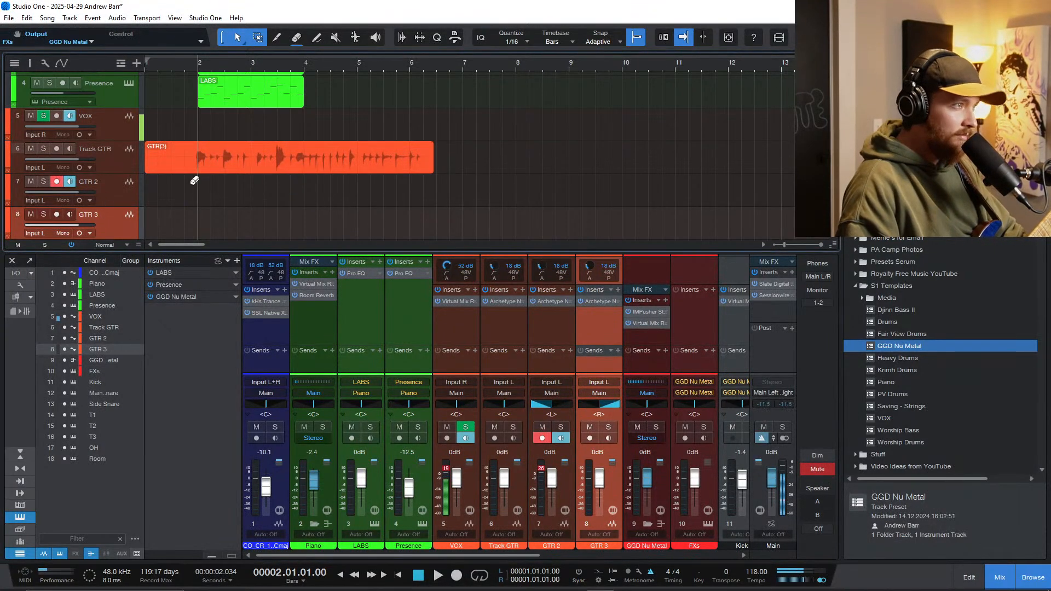
pyautogui.scroll(-1, 195, 182)
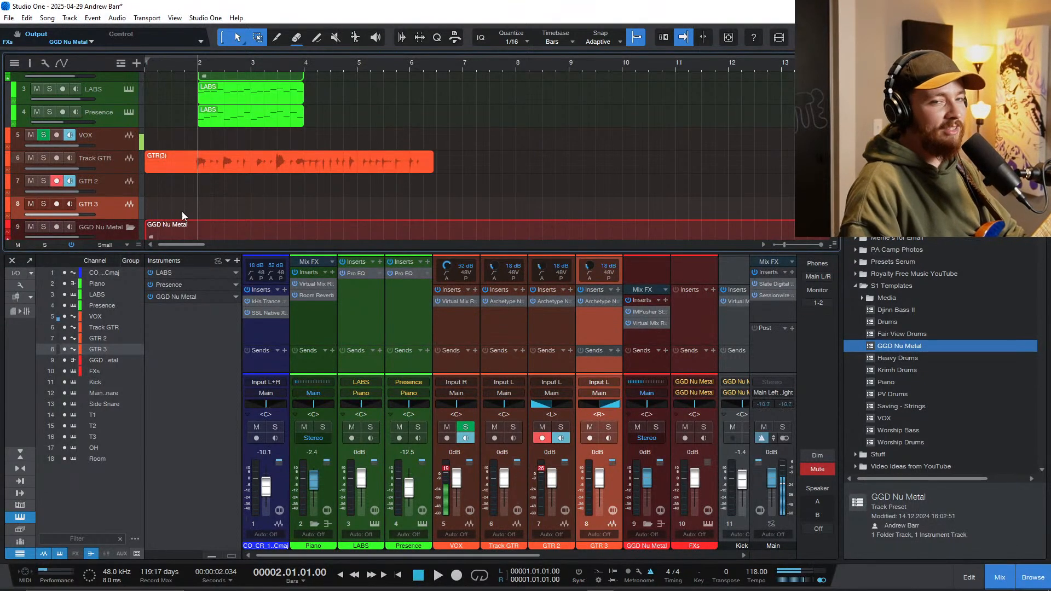
# Step: Keep GTR 2 armed for recording, return the playhead to the song start, and mute Track GTR
pyautogui.click(57, 181)
pyautogui.click(56, 181)
pyautogui.scroll(-2, 187, 182)
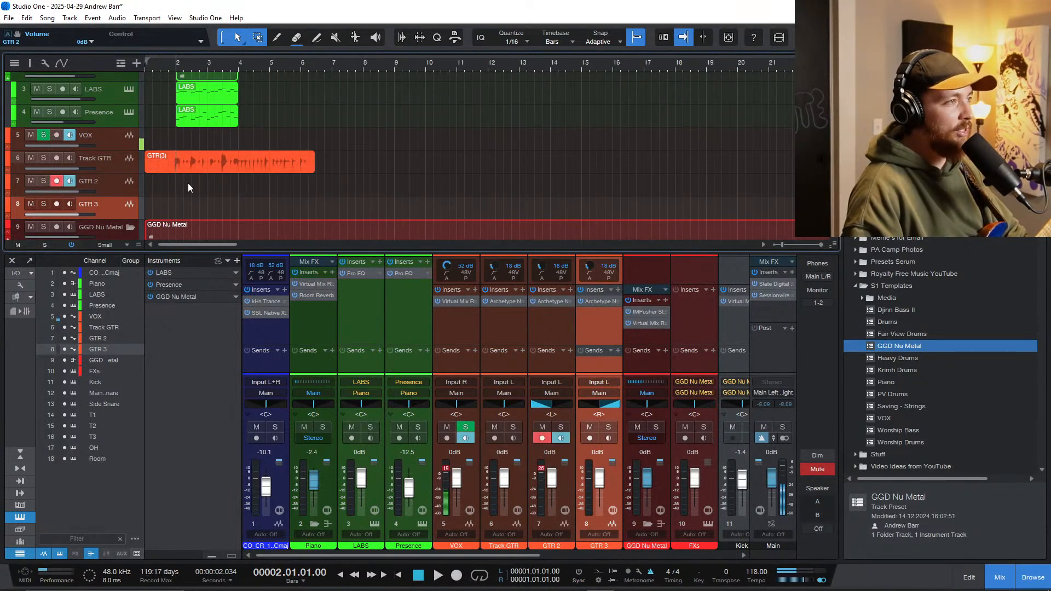
pyautogui.press('KP_Subtract')
pyautogui.press('Home')
pyautogui.click(41, 166)
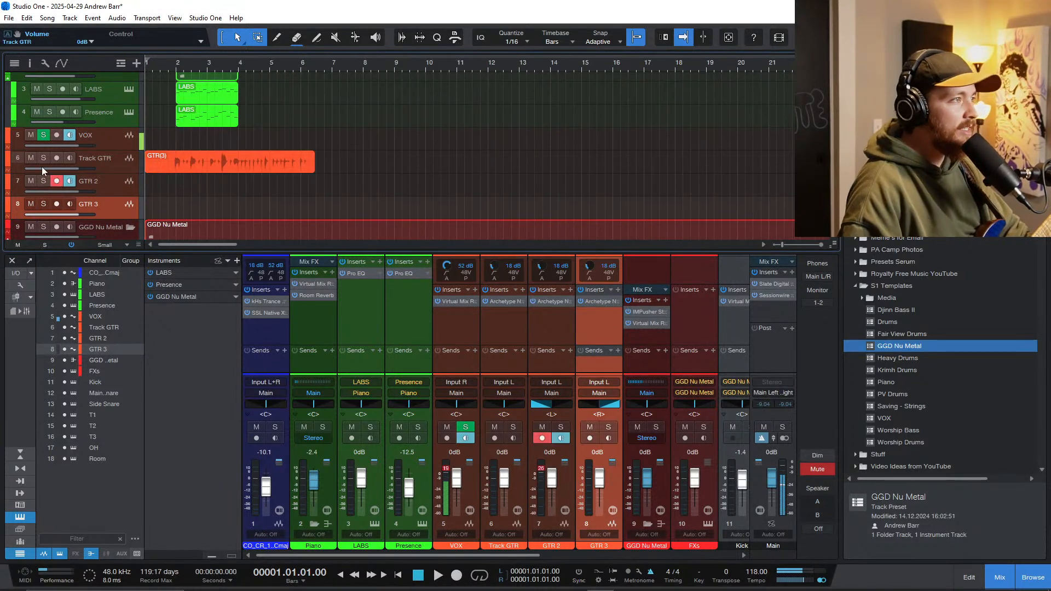
pyautogui.click(31, 157)
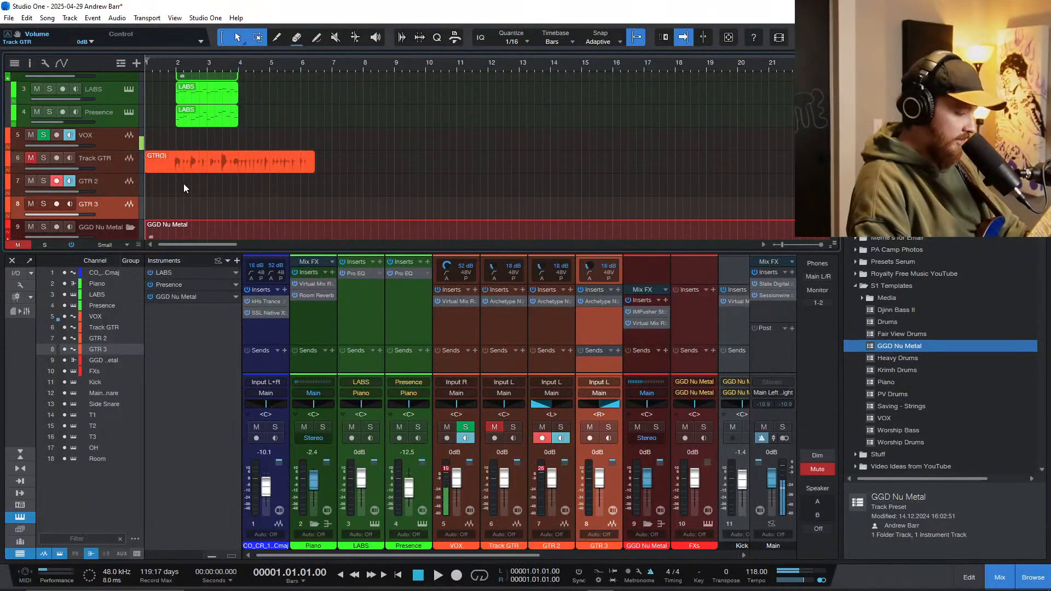
# Step: Record a guitar take on GTR 2 from the song start and discard it
pyautogui.press('KP_Multiply')
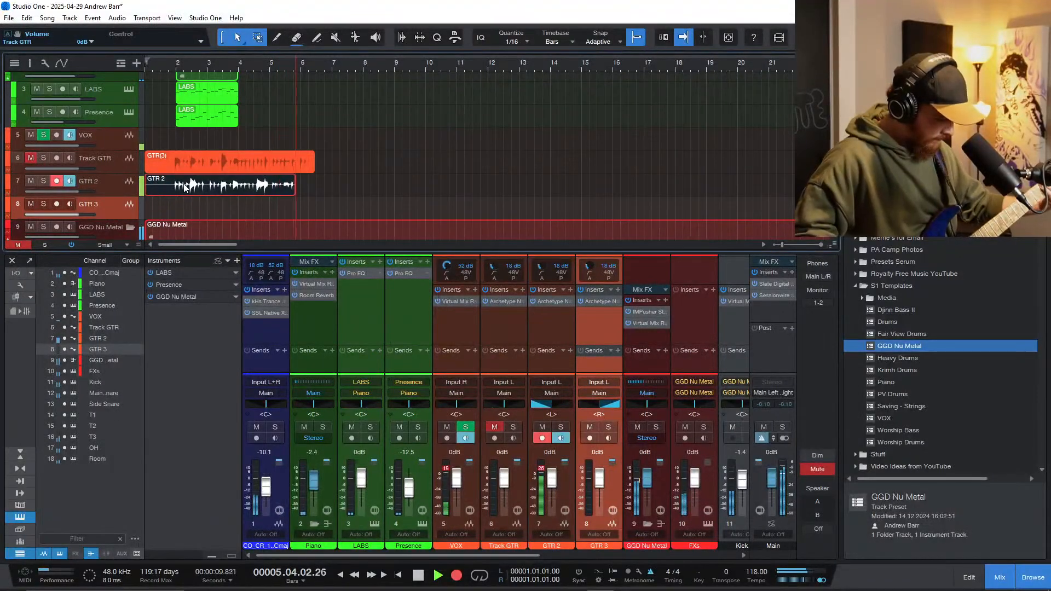
pyautogui.press('space')
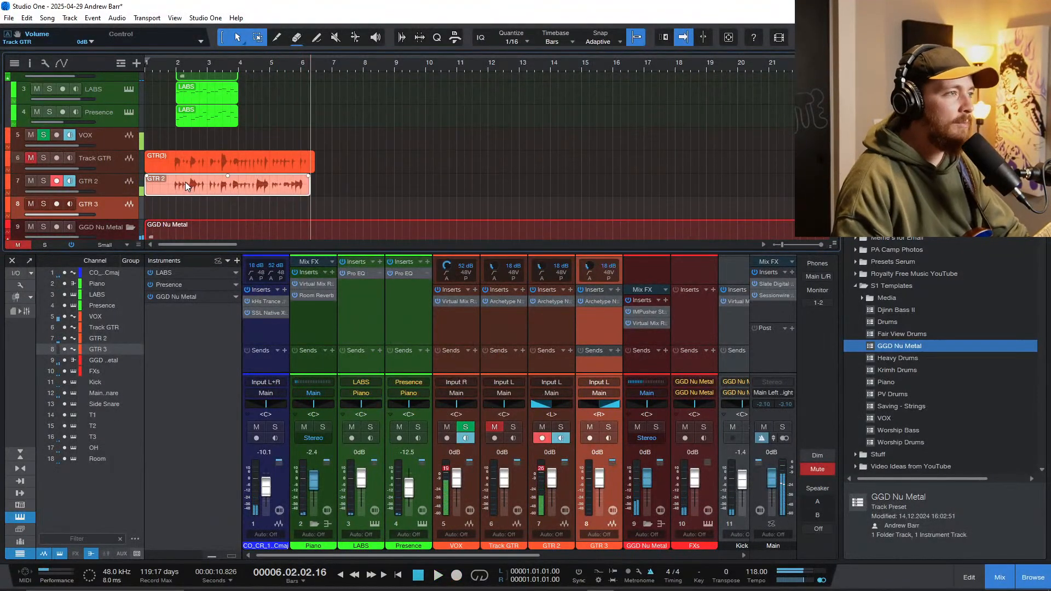
pyautogui.press('Delete')
# Step: Record a second guitar take on GTR 2, compare its waveform with Track GTR, and delete the take
pyautogui.click(168, 192)
pyautogui.click(158, 189)
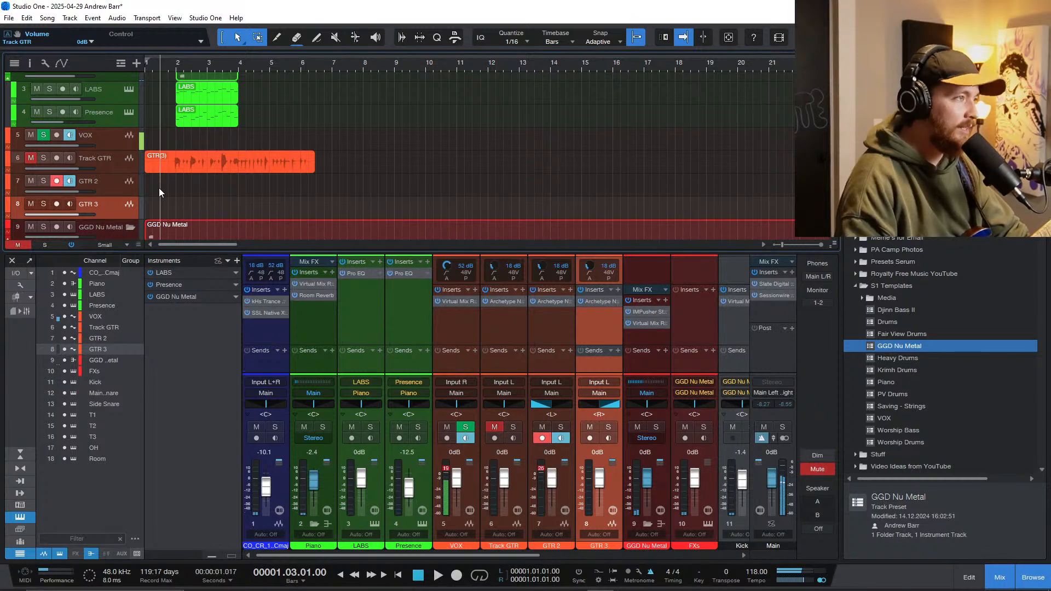
pyautogui.press(',')
pyautogui.press('KP_Multiply')
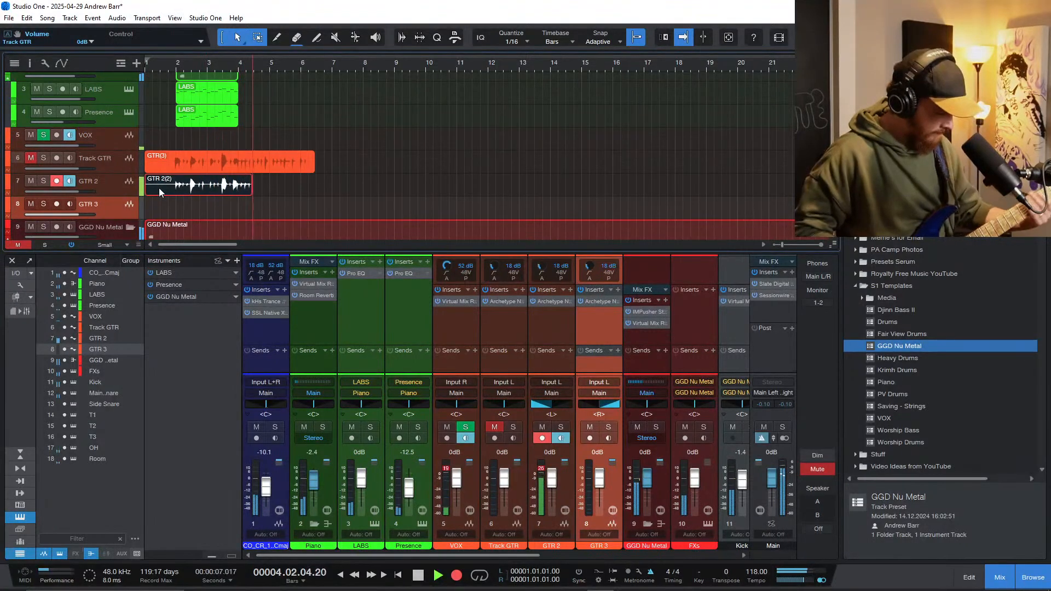
pyautogui.press('space')
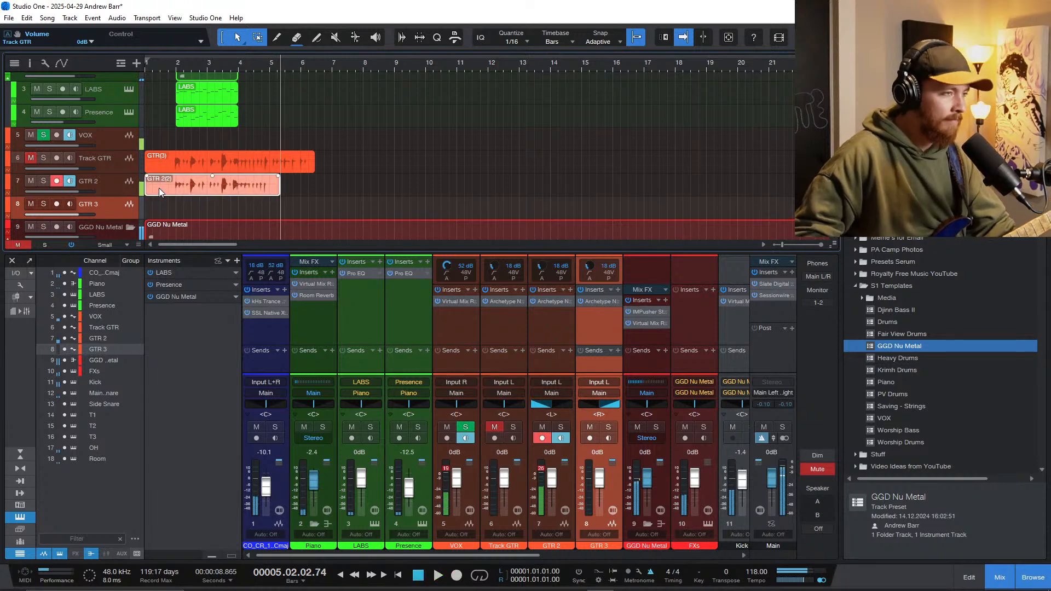
pyautogui.scroll(3, 246, 211)
pyautogui.scroll(5, 237, 202)
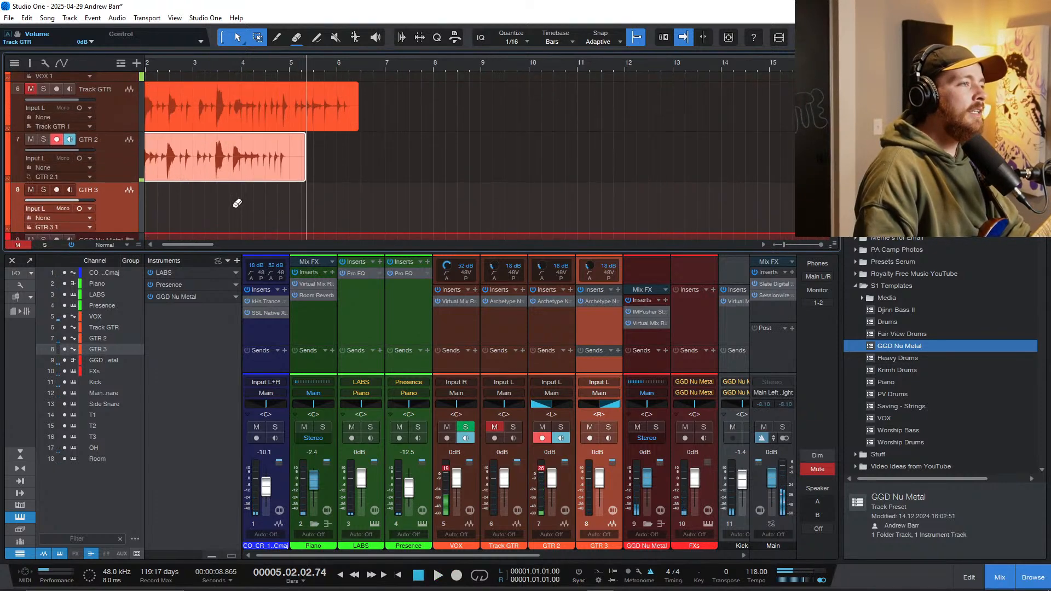
pyautogui.scroll(-1, 257, 181)
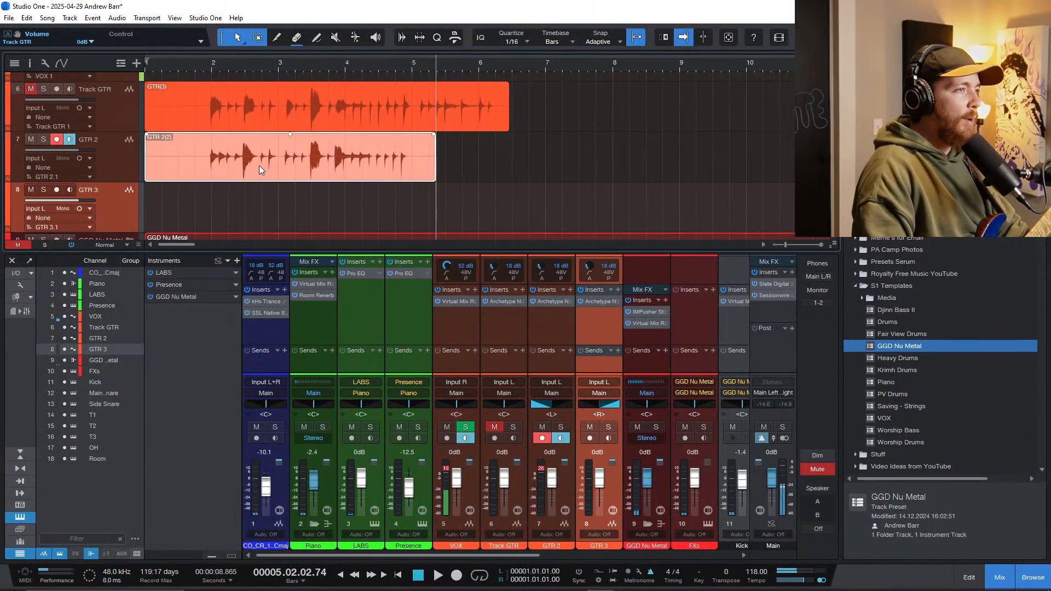
pyautogui.press('Delete')
# Step: Record a new guitar take on GTR 2 from the song start to just past bar 5
pyautogui.press('Home')
pyautogui.press('KP_Multiply')
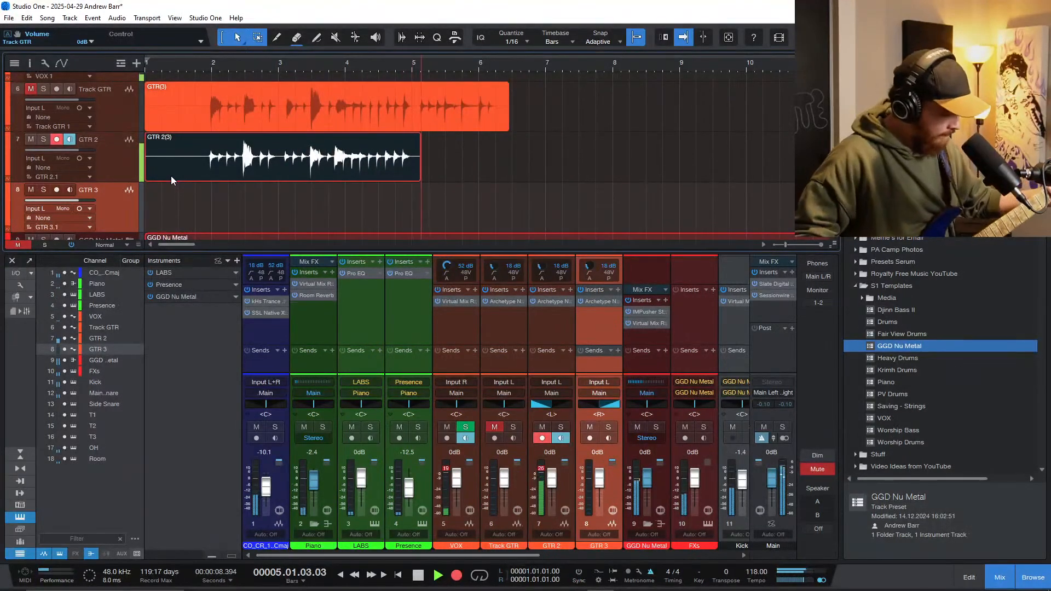
pyautogui.press('space')
# Step: Shift the GTR 2 take slightly later to line up with bar 2, quantize it to 1/16, and play it back
pyautogui.scroll(4, 170, 176)
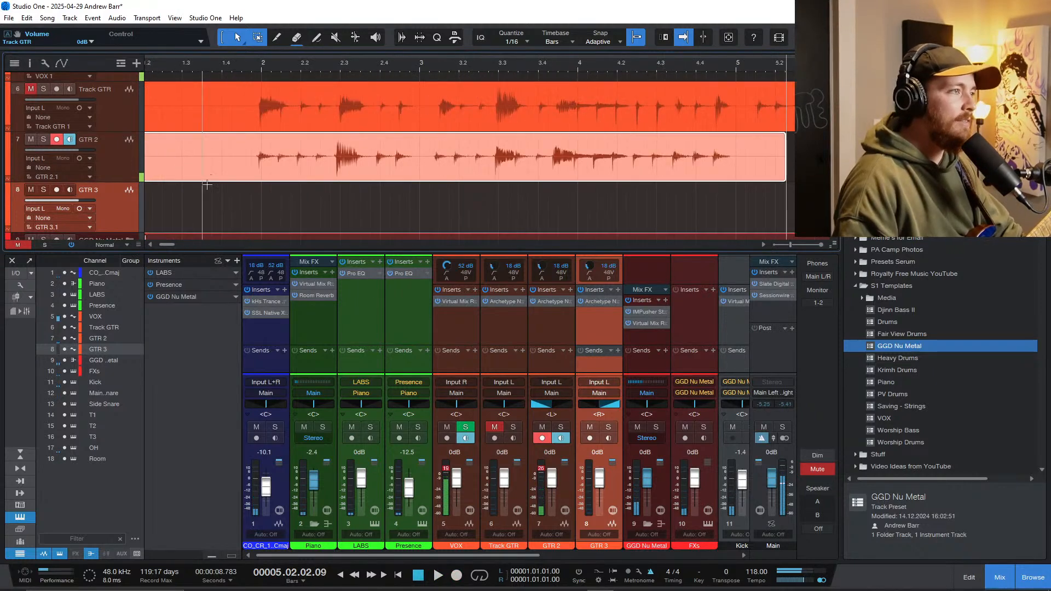
pyautogui.moveTo(267, 172); pyautogui.dragTo(270, 173)
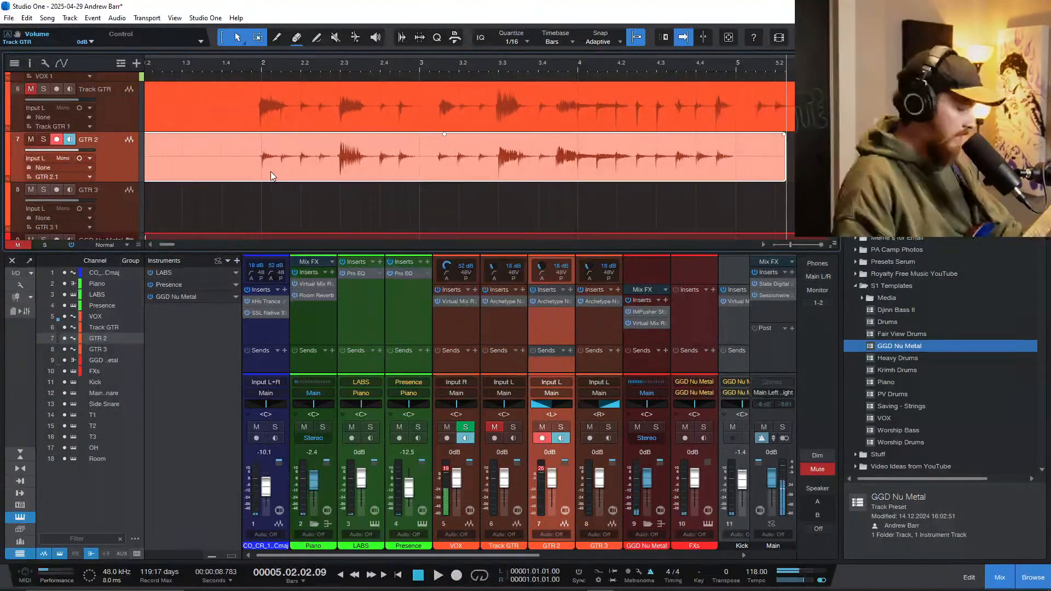
pyautogui.press('q')
pyautogui.click(232, 196)
pyautogui.press('space')
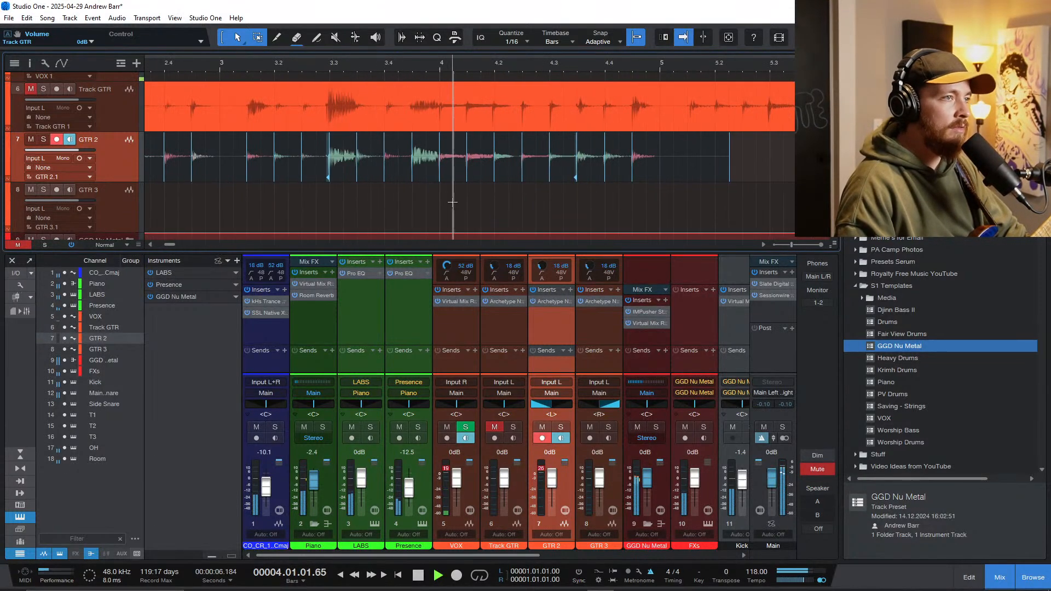
pyautogui.scroll(-3, 519, 205)
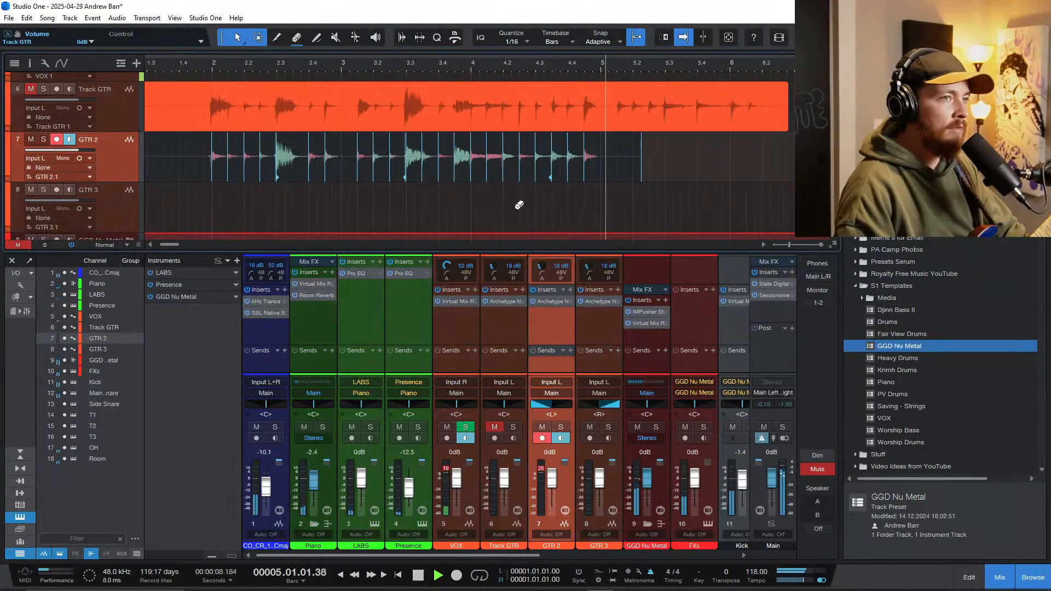
pyautogui.press('space')
# Step: Trim the GTR 2 take to end at bar 5 and delete the old guitar recording from Track GTR
pyautogui.scroll(2, 638, 169)
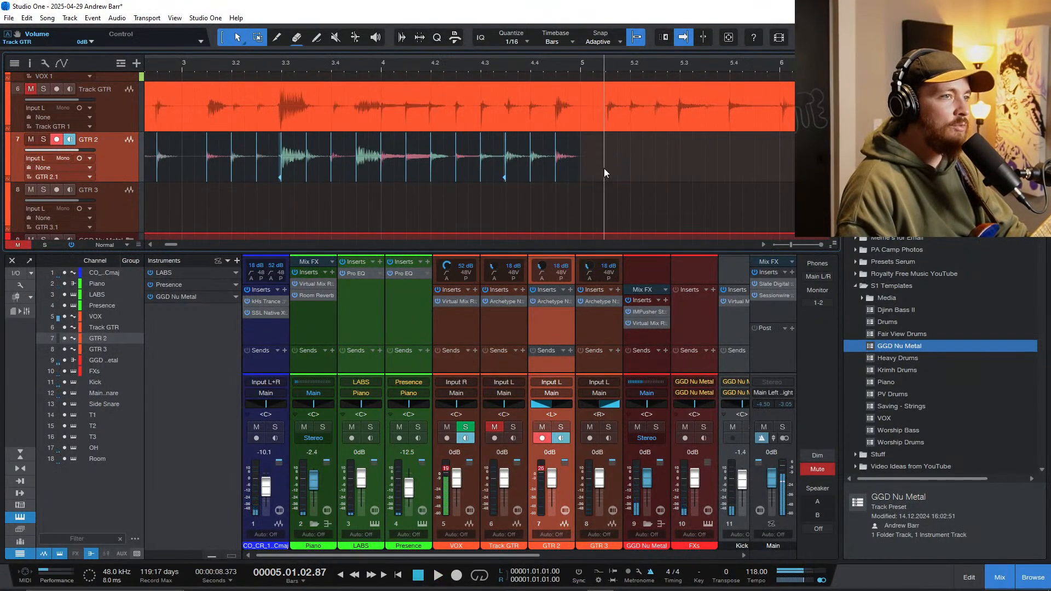
pyautogui.scroll(-3, 603, 169)
pyautogui.keyDown('ctrl'); pyautogui.click(365, 110); pyautogui.keyUp('ctrl')
pyautogui.scroll(-1, 248, 151)
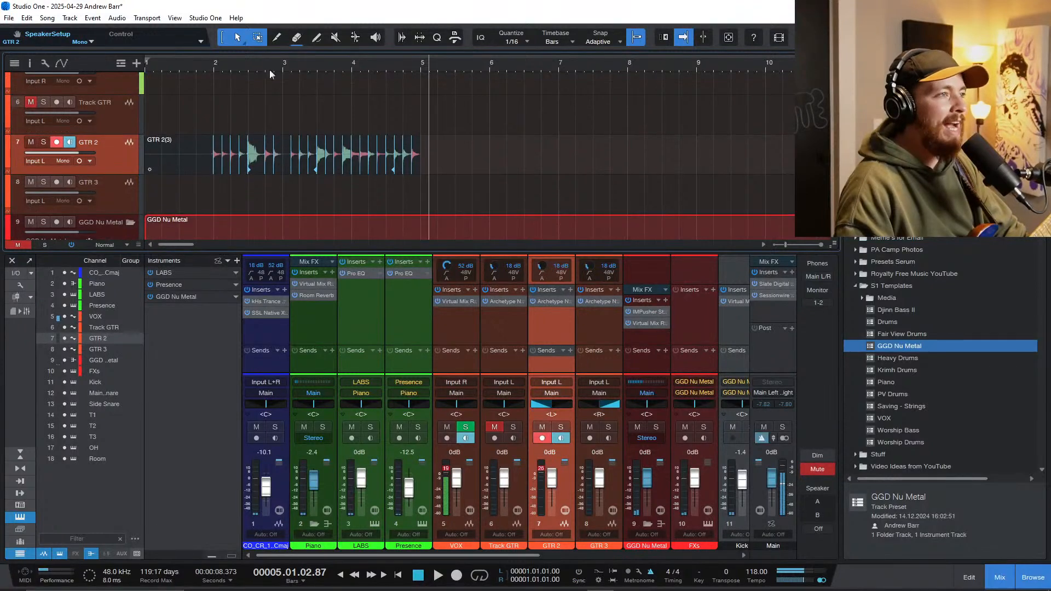
# Step: Unmute Track GTR, move record arming to it from GTR 2, and place the playhead at bar 2 beat 2
pyautogui.scroll(1, 328, 132)
pyautogui.scroll(3, 418, 152)
pyautogui.scroll(3, 408, 183)
pyautogui.scroll(-1, 384, 178)
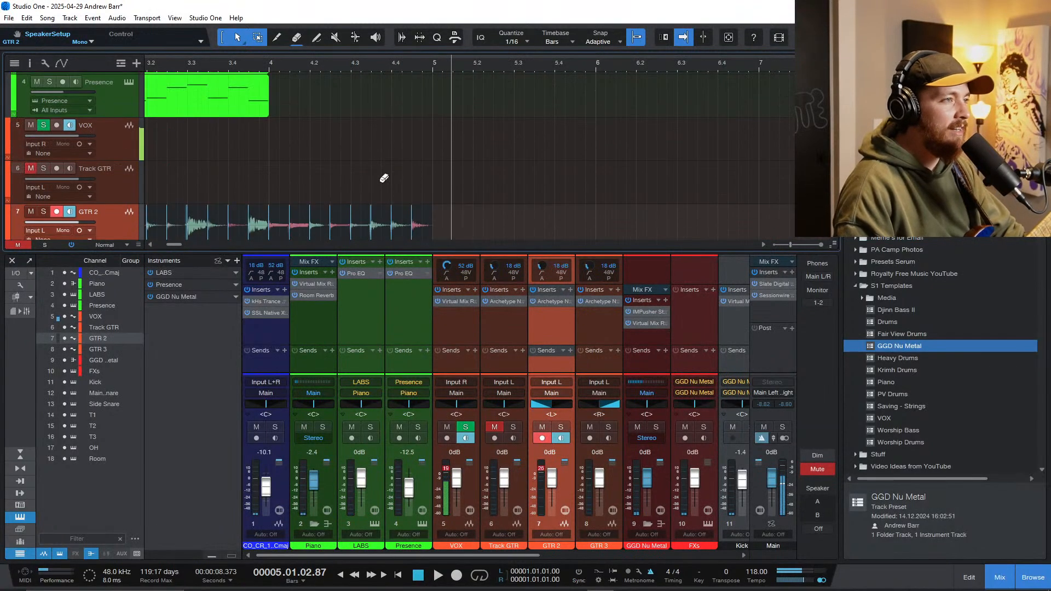
pyautogui.scroll(-3, 383, 178)
pyautogui.scroll(-3, 374, 179)
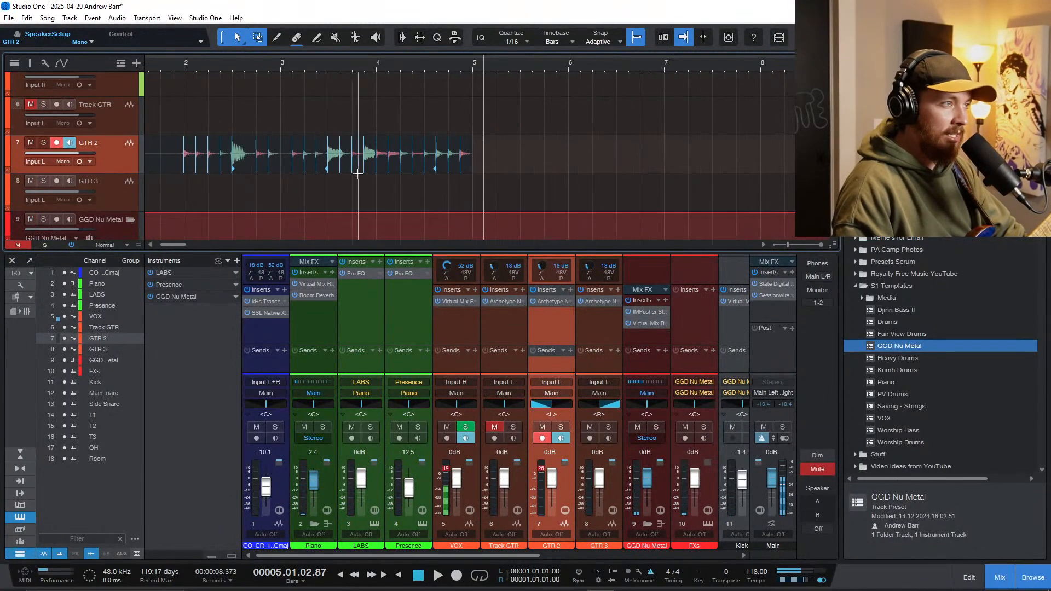
pyautogui.scroll(1, 357, 173)
pyautogui.click(109, 146)
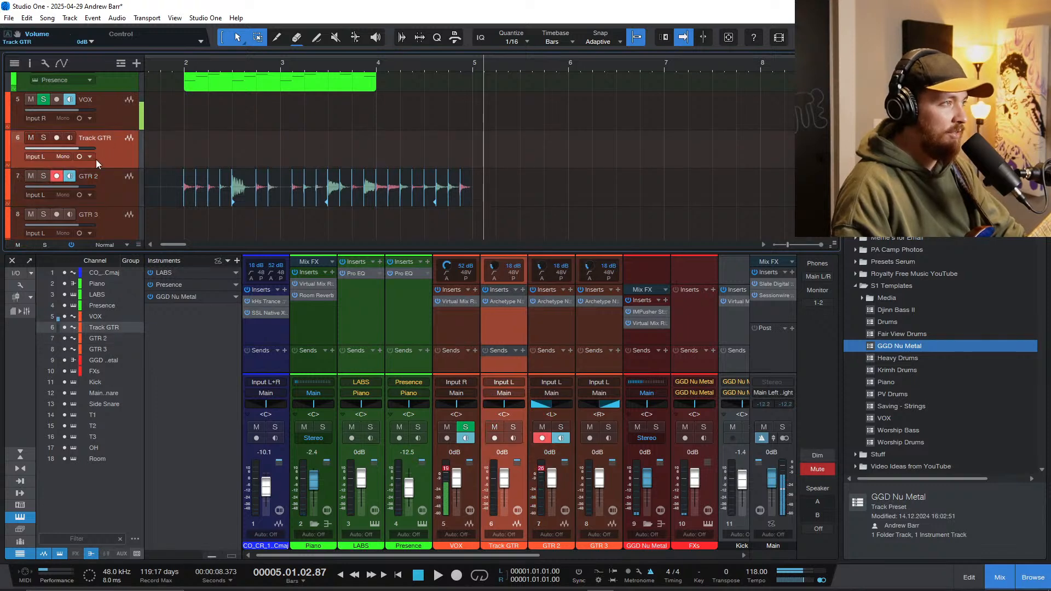
pyautogui.click(114, 188)
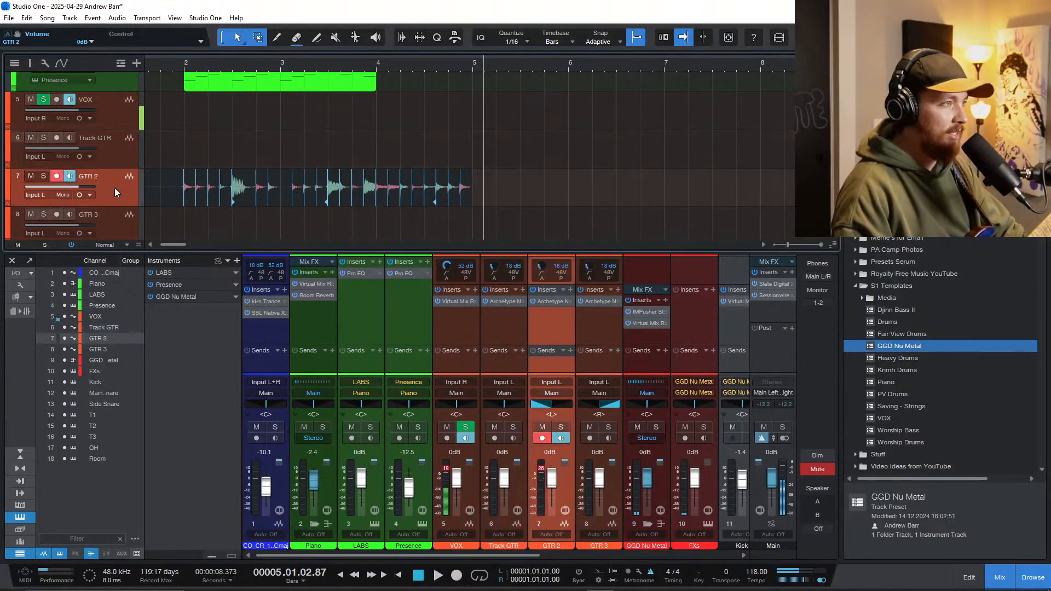
pyautogui.click(57, 153)
pyautogui.click(215, 156)
pyautogui.scroll(-3, 180, 153)
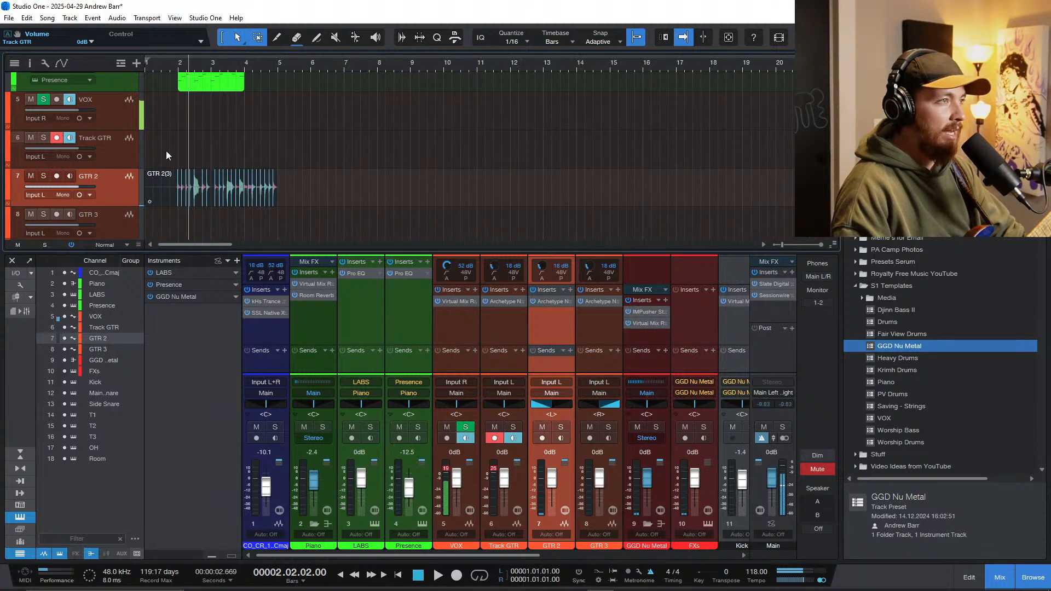
# Step: Play the song on past bar 13 to rehearse the next guitar part
pyautogui.press('space')
pyautogui.scroll(3, 172, 156)
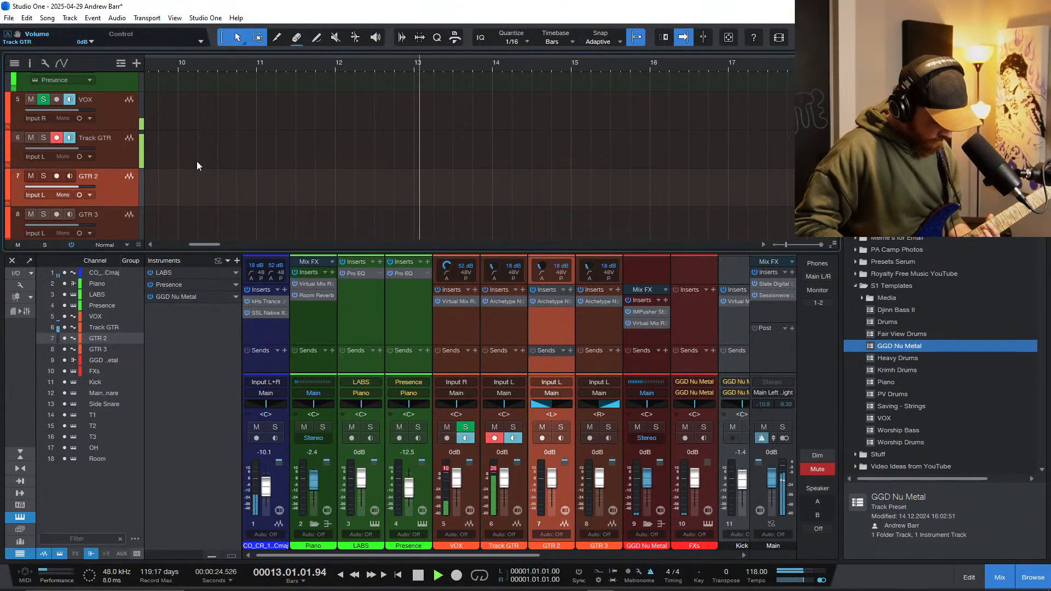
pyautogui.press('space')
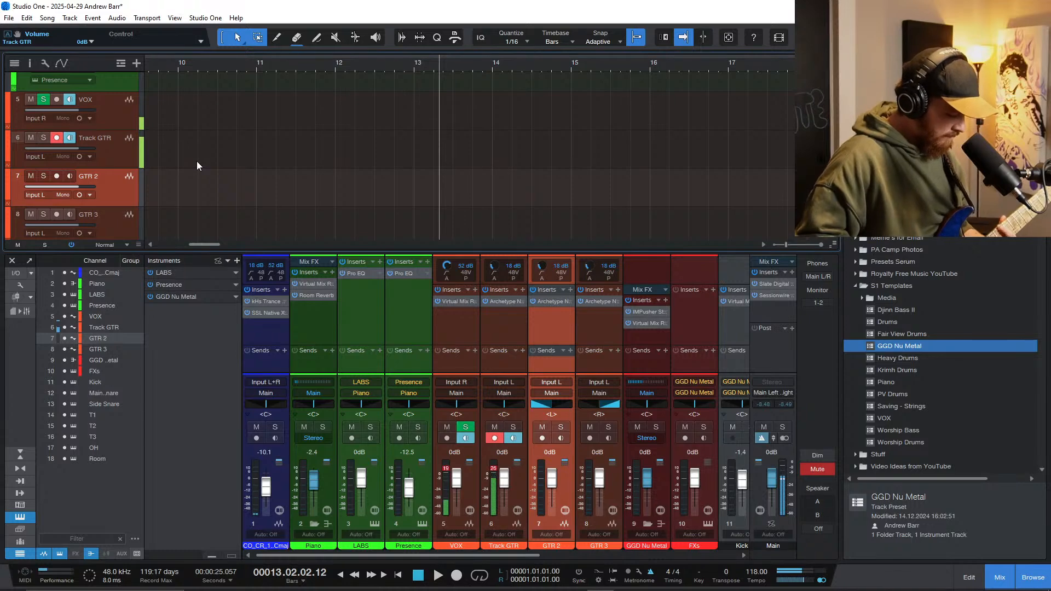
pyautogui.press('space')
pyautogui.press('space')
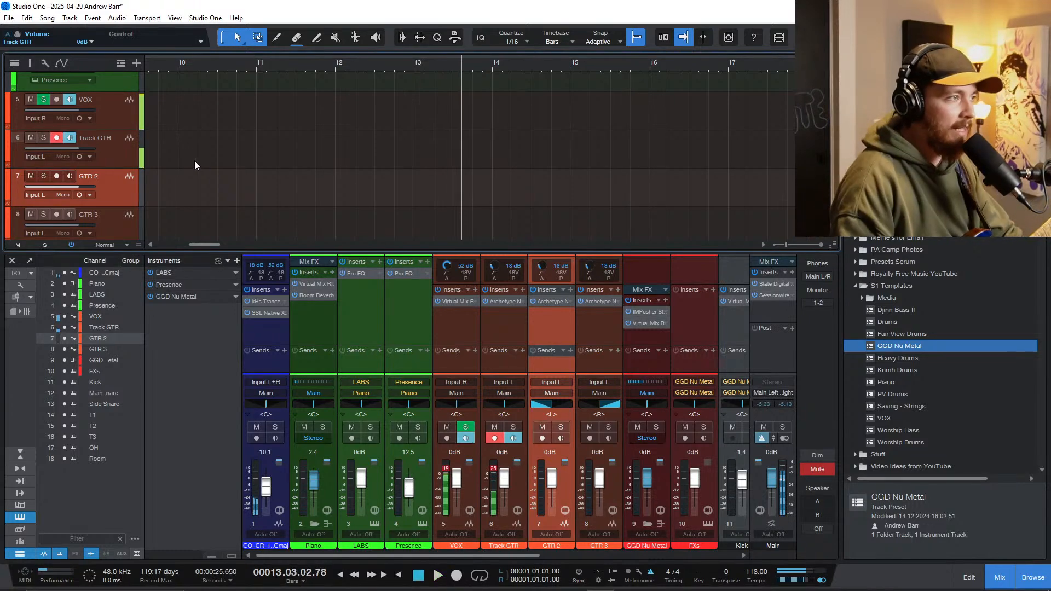
# Step: Record a guitar take on Track GTR from bar 3 beat 4 to just past bar 6
pyautogui.scroll(-3, 195, 160)
pyautogui.hscroll(-3, 236, 156)
pyautogui.click(220, 145)
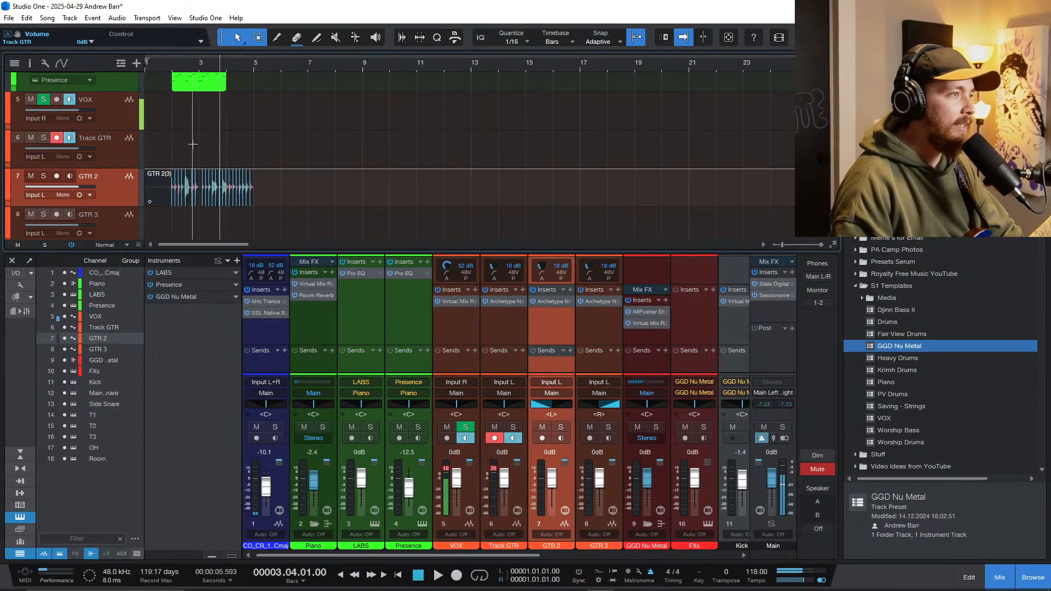
pyautogui.press('KP_Multiply')
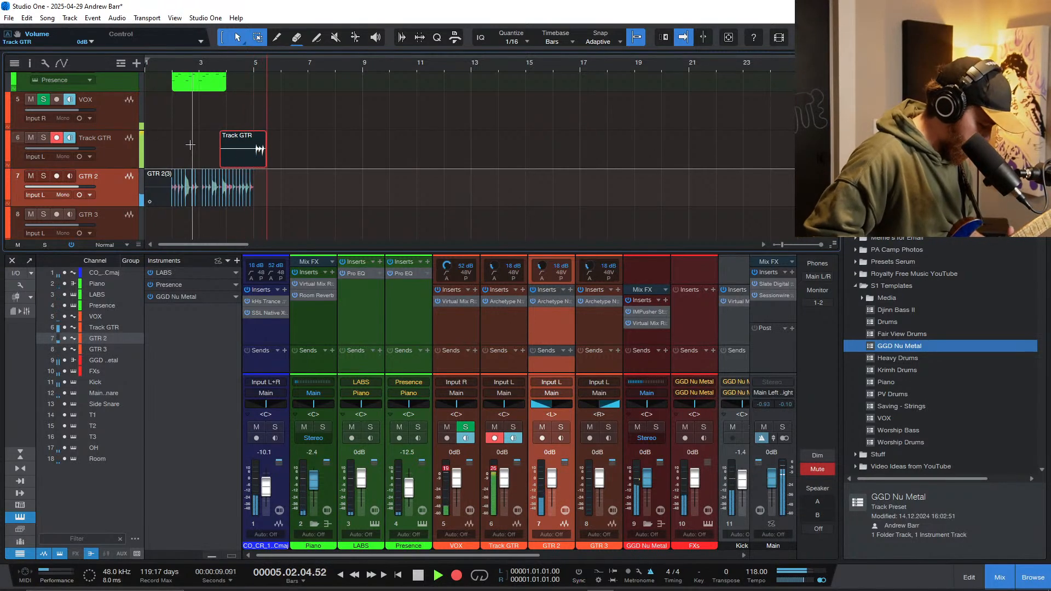
pyautogui.press('space')
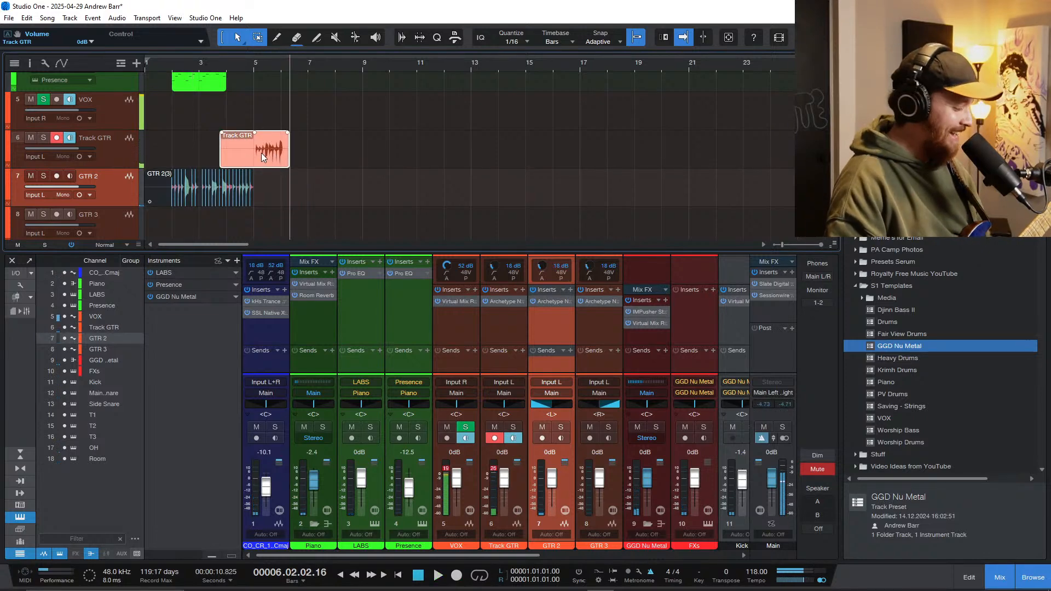
# Step: Quantize the new Track GTR take to 1/16 and play it back from bar 5
pyautogui.scroll(8, 255, 144)
pyautogui.click(299, 106)
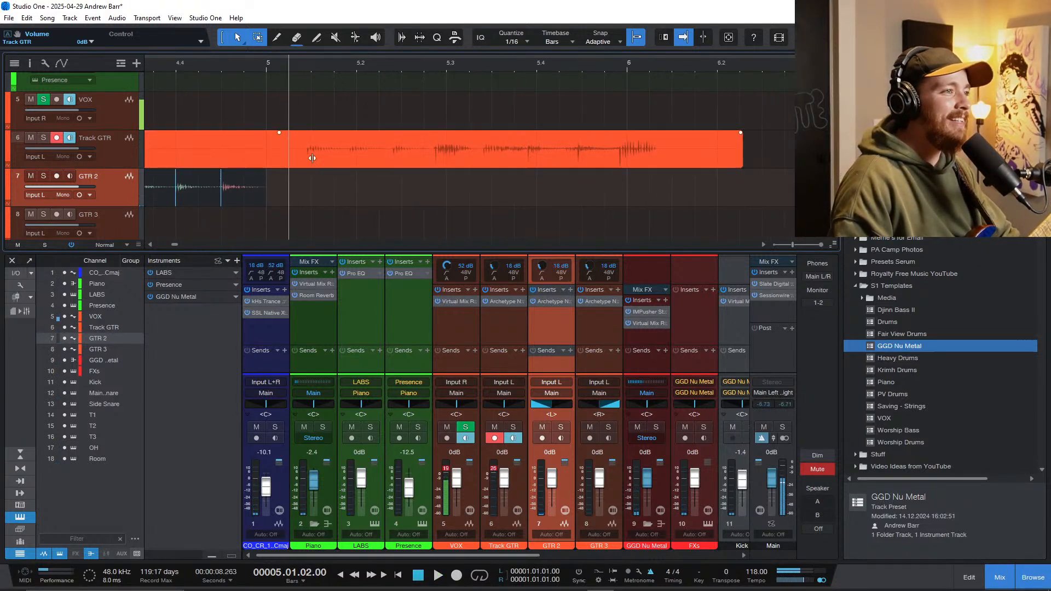
pyautogui.click(314, 158)
pyautogui.press('q')
pyautogui.press('space')
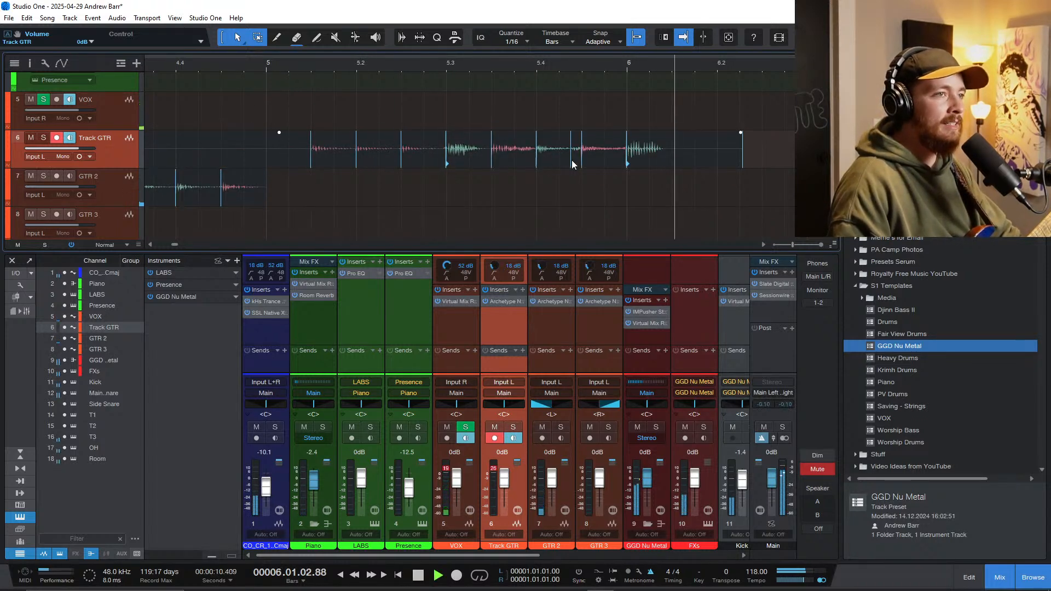
# Step: Split the Track GTR take at bar 6 and delete the excess after it
pyautogui.press('space')
pyautogui.press('3')
pyautogui.click(627, 153)
pyautogui.press('1')
pyautogui.keyDown('ctrl'); pyautogui.click(655, 143); pyautogui.keyUp('ctrl')
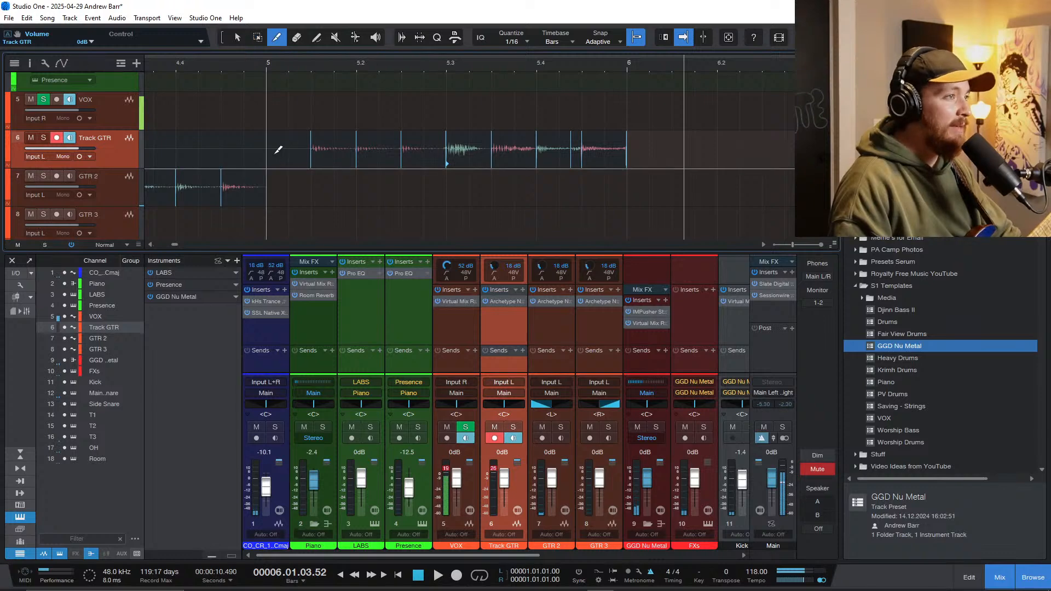
# Step: Cut the take to start at bar 5, move it to GTR 2 behind the existing take, and play the result
pyautogui.moveTo(282, 151); pyautogui.dragTo(292, 204)
pyautogui.scroll(-5, 228, 140)
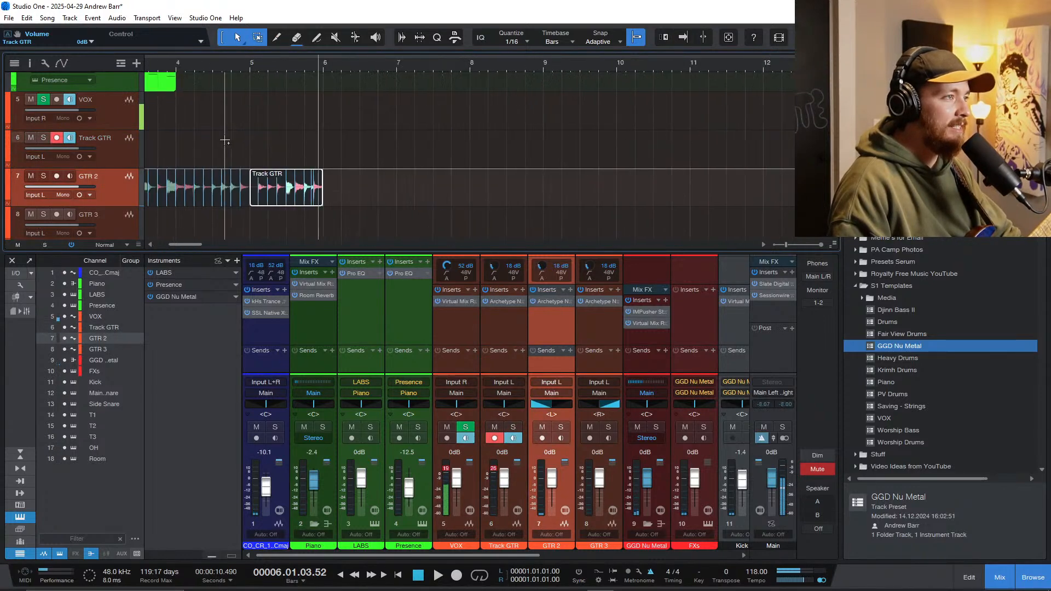
pyautogui.hscroll(-3, 229, 144)
pyautogui.click(230, 151)
pyautogui.scroll(-1, 237, 157)
pyautogui.press('space')
pyautogui.hscroll(-2, 239, 168)
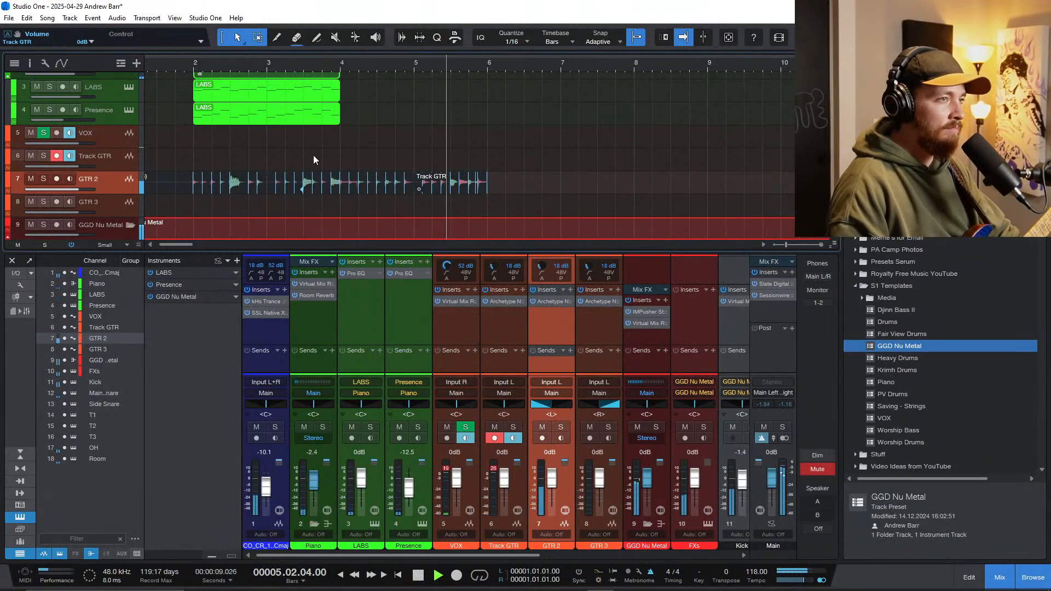
pyautogui.press('space')
# Step: Switch record arming from Track GTR to GTR 3 and record a double from the song start to just past bar 6
pyautogui.click(111, 164)
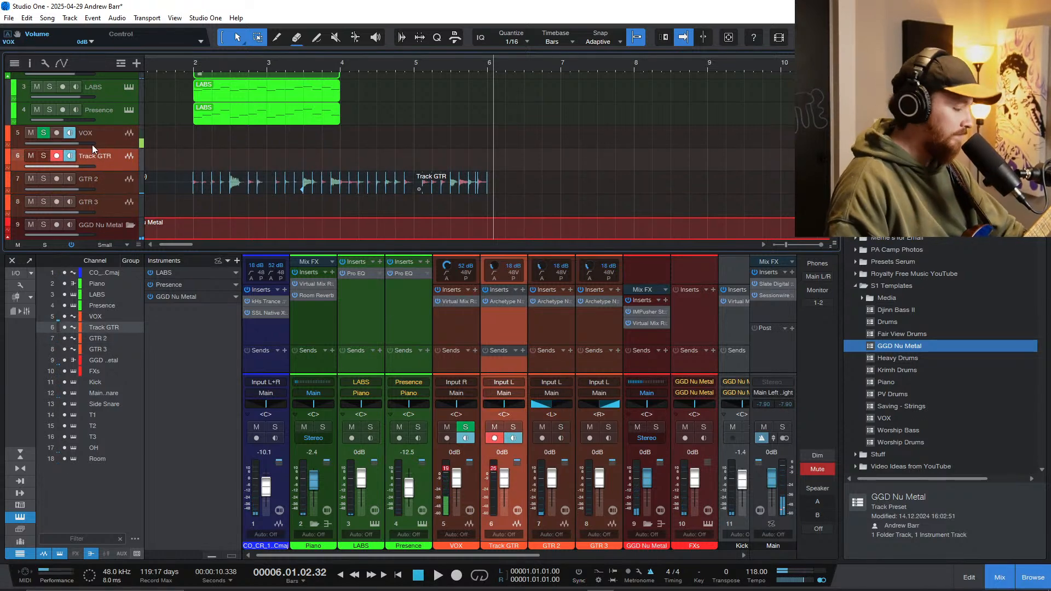
pyautogui.click(254, 153)
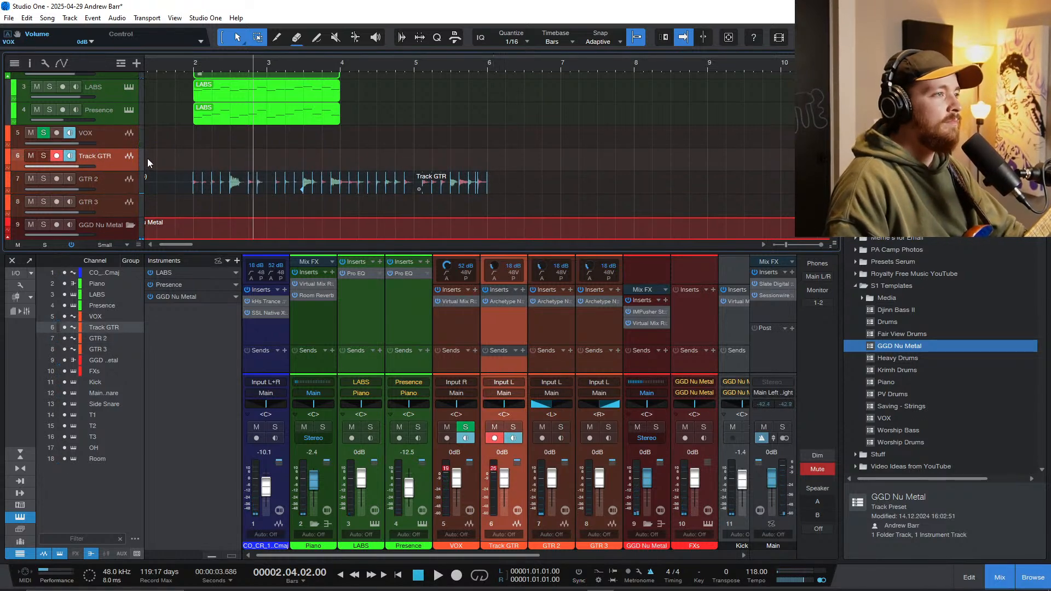
pyautogui.press(',')
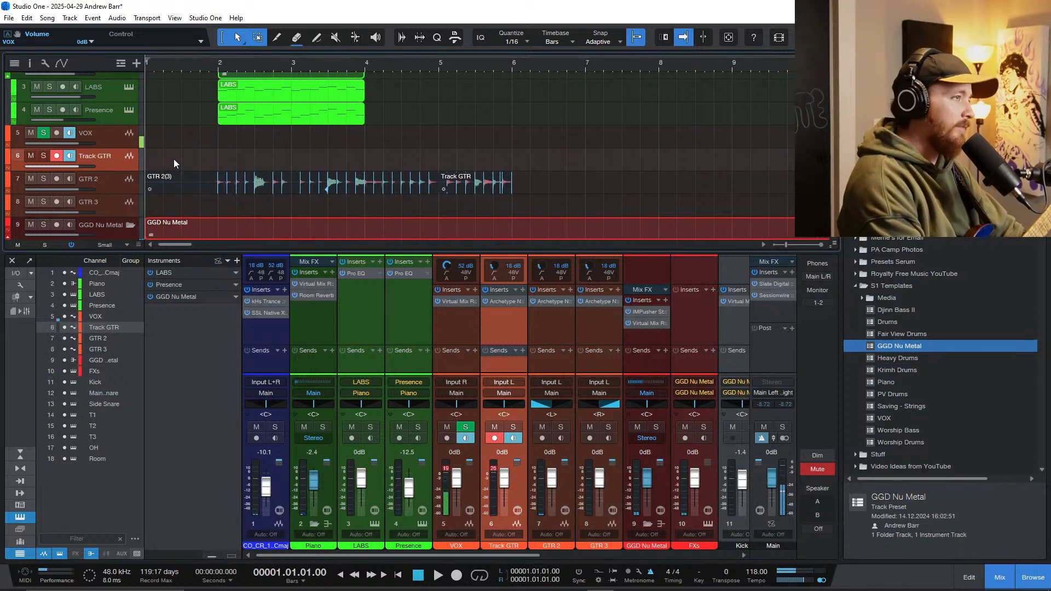
pyautogui.click(57, 202)
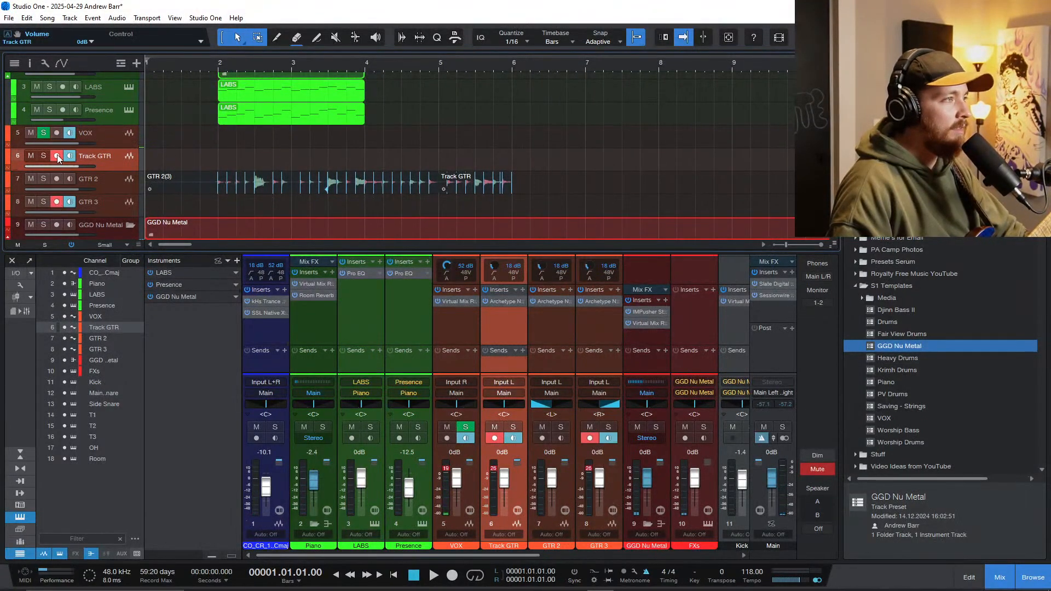
pyautogui.click(56, 156)
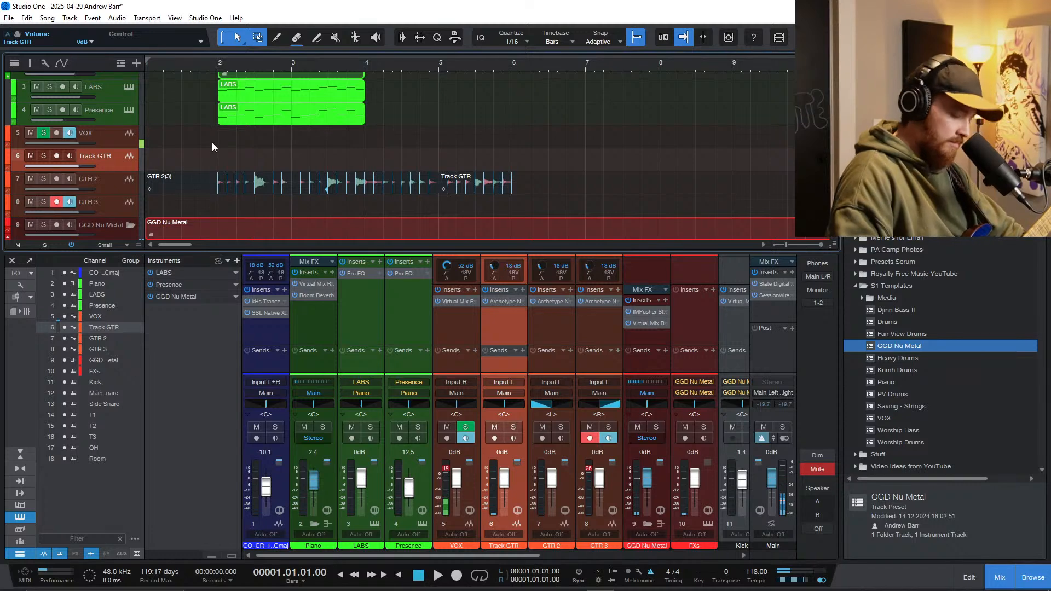
pyautogui.press('KP_Multiply')
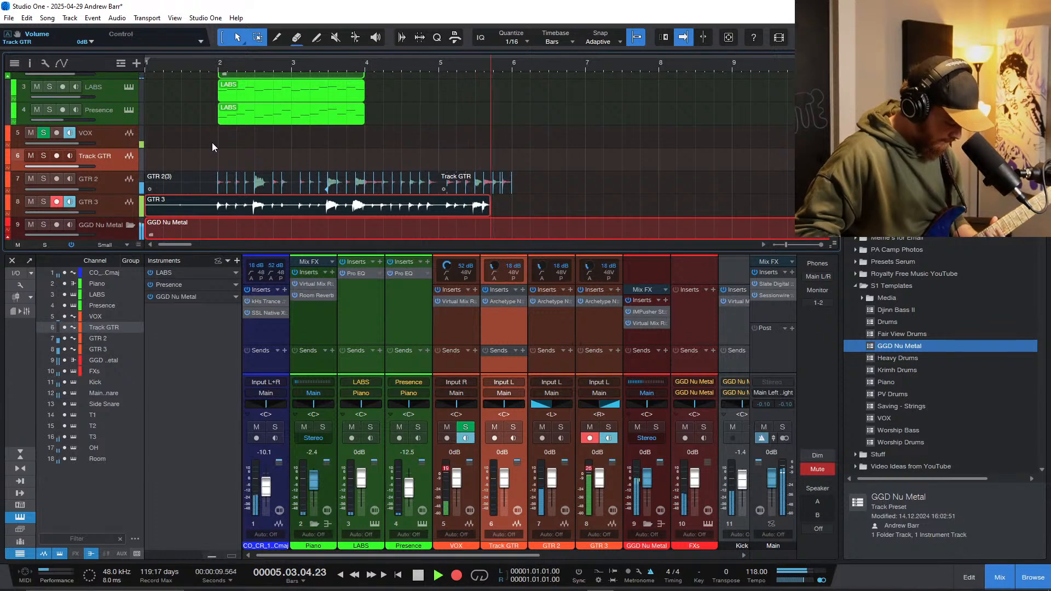
pyautogui.press('space')
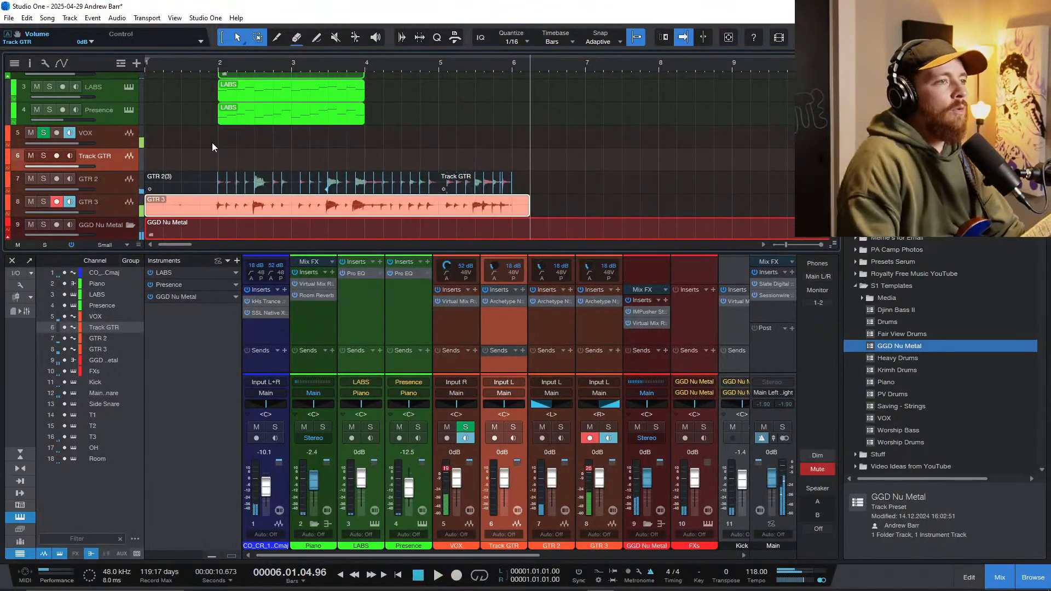
# Step: Quantize the GTR 3 take and remove the lead-in just before bar 2 from both GTR 3 and GTR 2
pyautogui.click(234, 207)
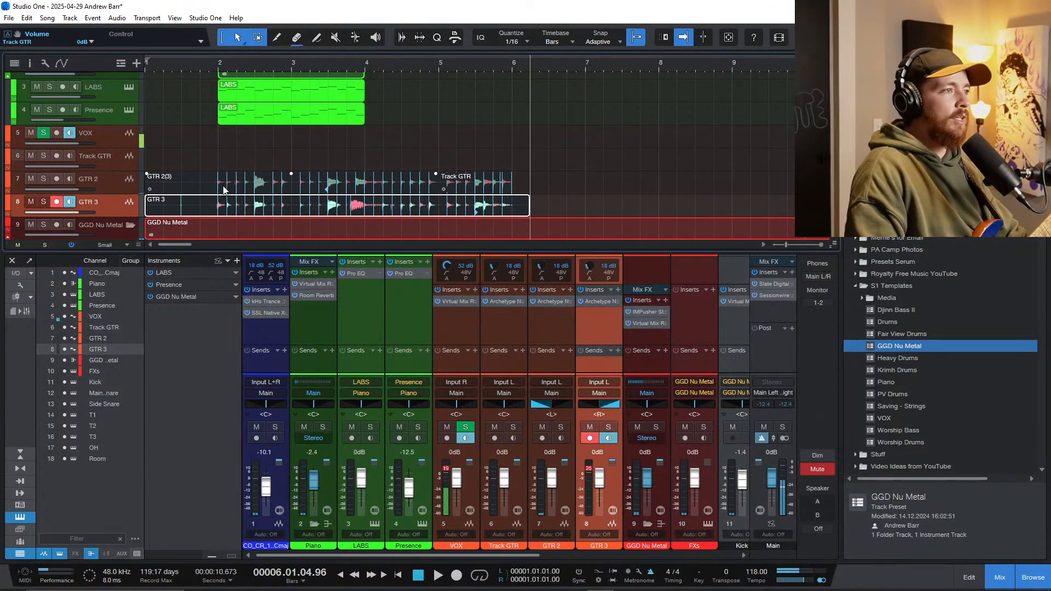
pyautogui.press('3')
pyautogui.press('1')
pyautogui.keyDown('ctrl'); pyautogui.click(208, 207); pyautogui.keyUp('ctrl')
pyautogui.press('3')
pyautogui.click(214, 183)
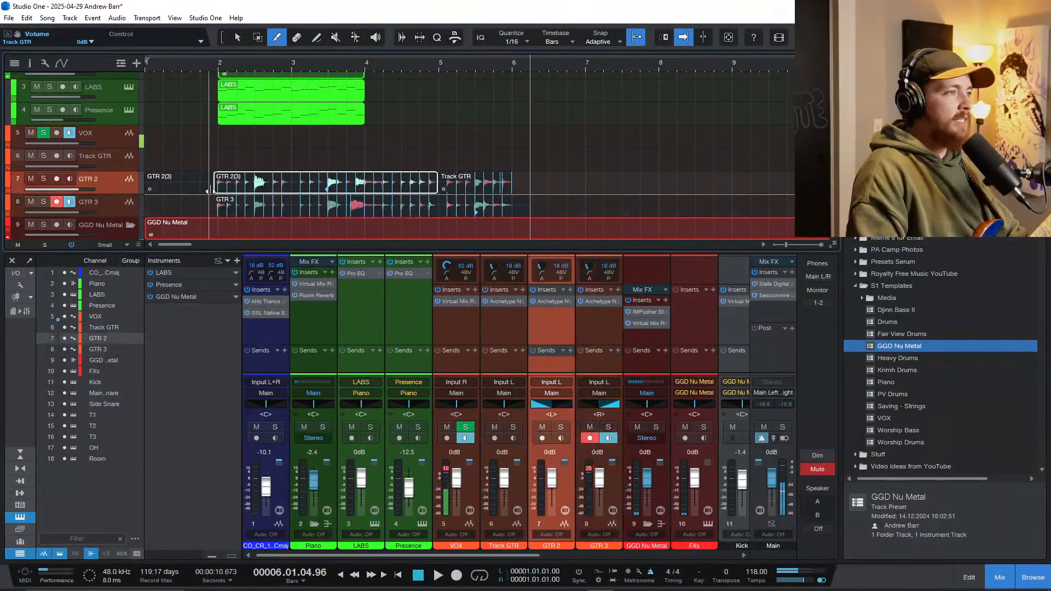
pyautogui.press('1')
pyautogui.keyDown('ctrl'); pyautogui.click(209, 179); pyautogui.keyUp('ctrl')
pyautogui.click(205, 132)
# Step: Play back both guitar tracks and compare the timing of their hits through bar 3
pyautogui.press('space')
pyautogui.scroll(4, 307, 184)
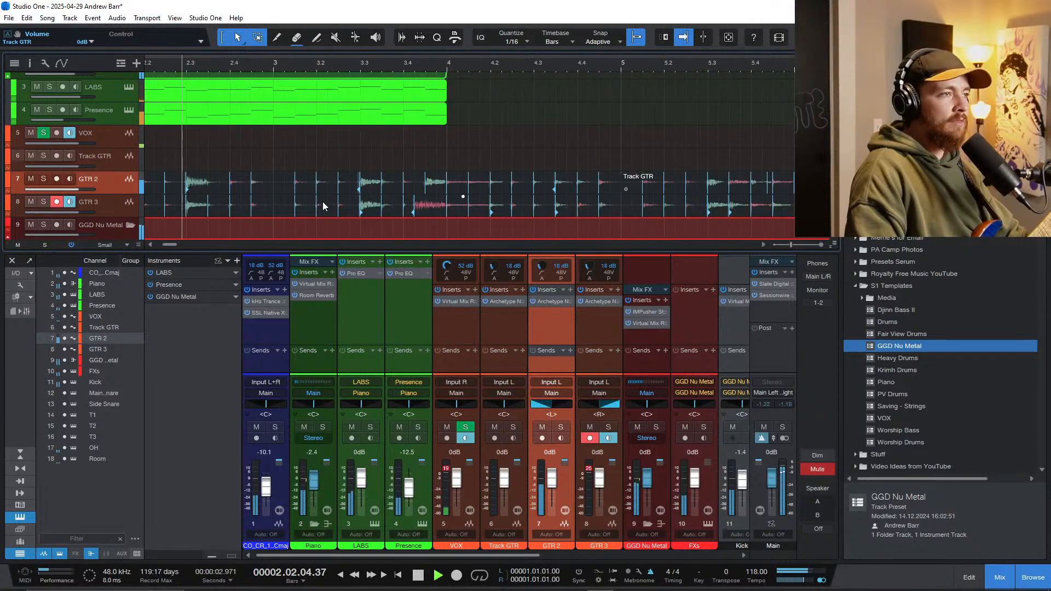
pyautogui.scroll(2, 428, 216)
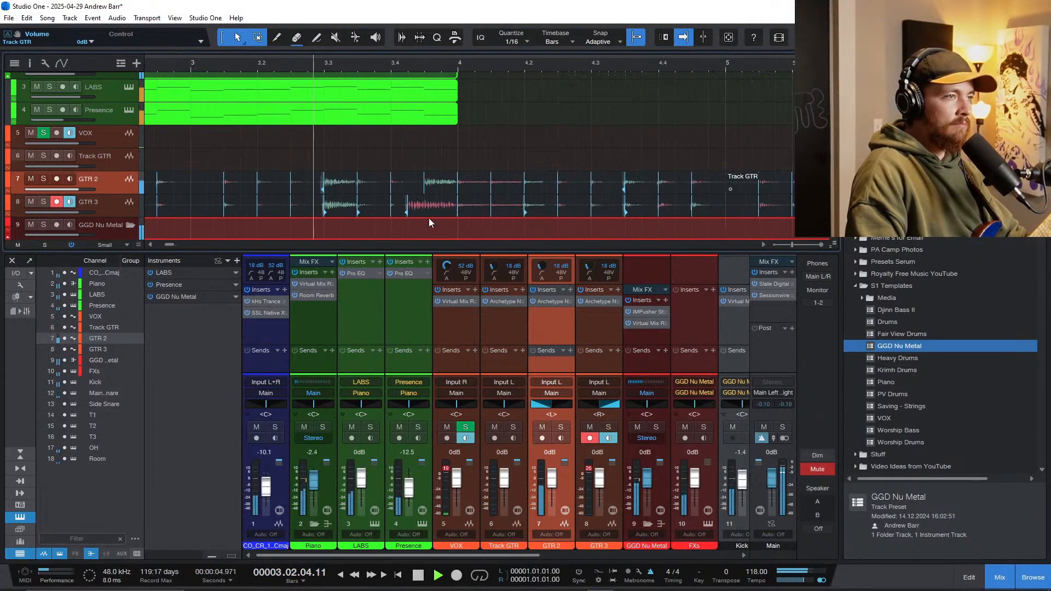
pyautogui.press('space')
pyautogui.scroll(-5, 405, 214)
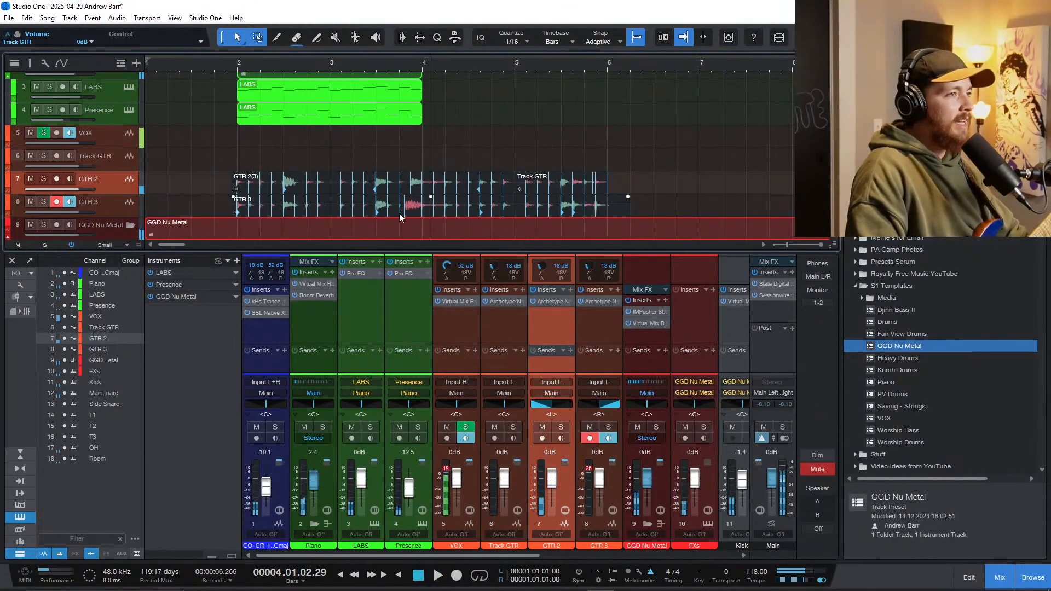
# Step: Delete the GTR 3 take and record a replacement from the song start to just past bar 6
pyautogui.click(167, 203)
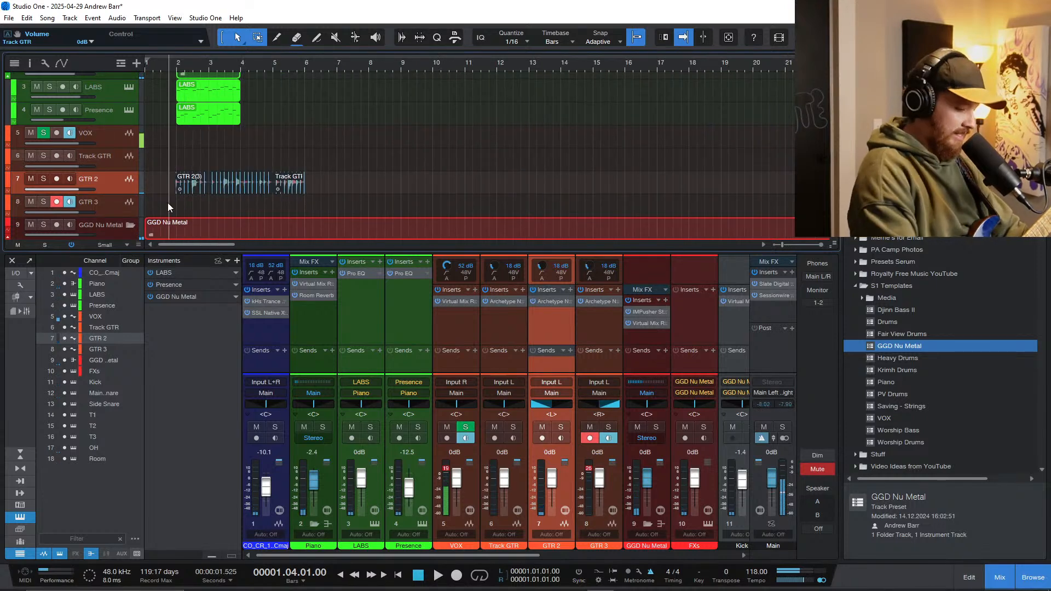
pyautogui.press('Home')
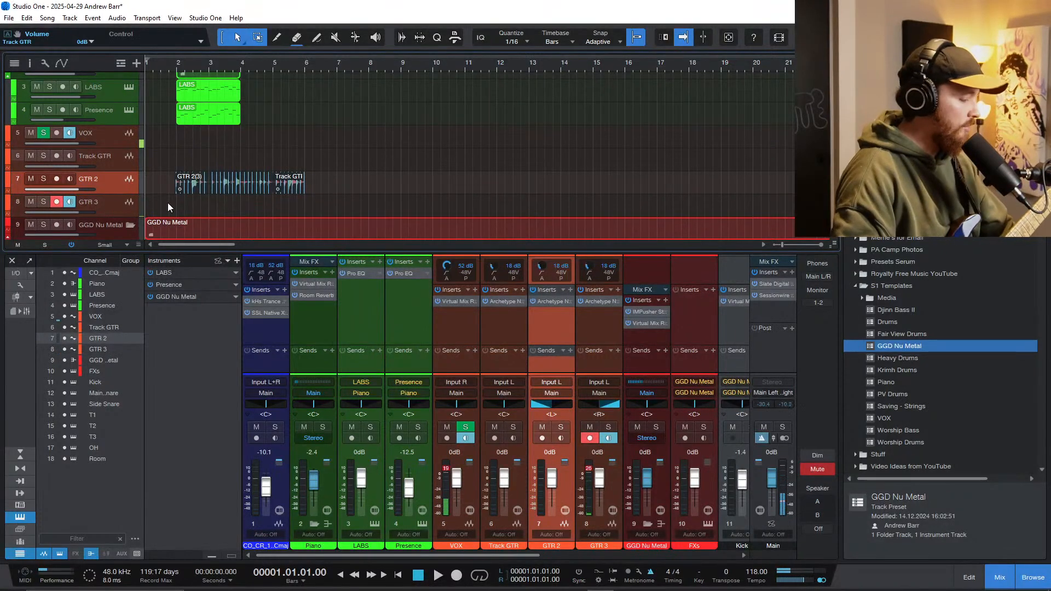
pyautogui.press('KP_Multiply')
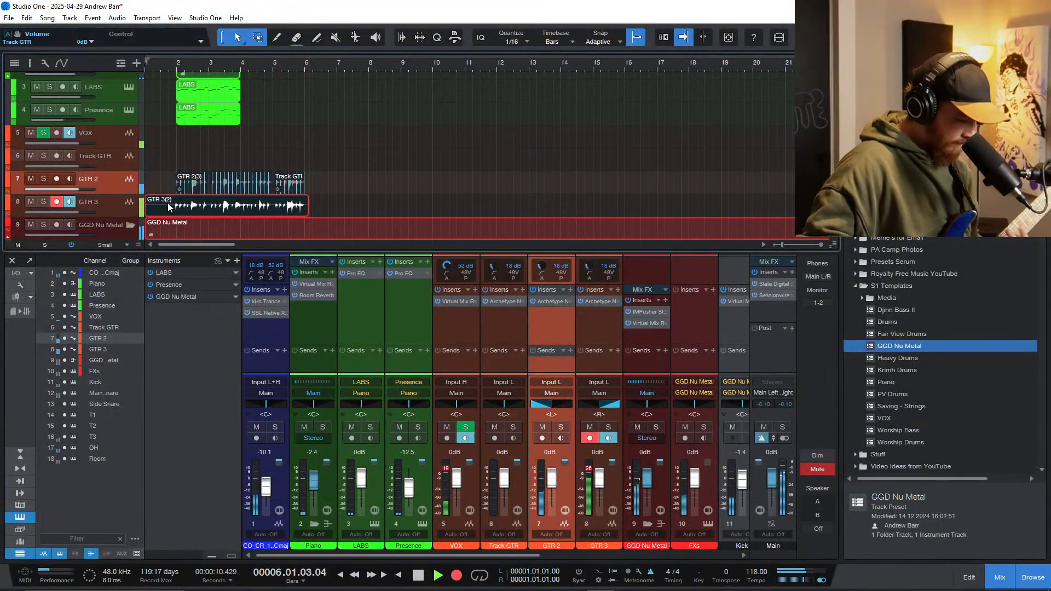
pyautogui.press('space')
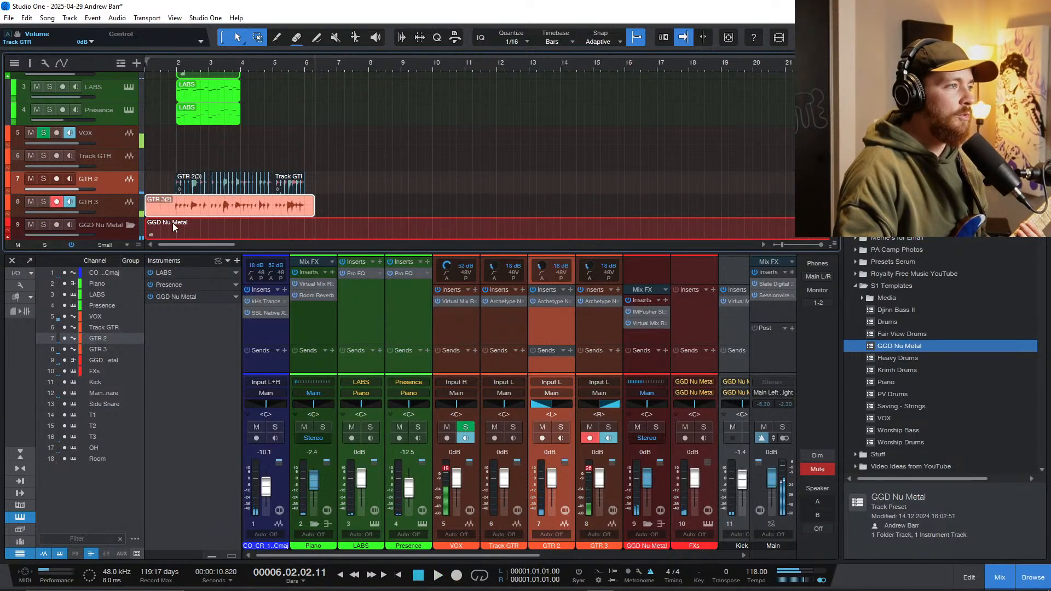
# Step: Quantize the new GTR 3 take, remove its lead-in just before bar 2, and start playback there
pyautogui.press('q')
pyautogui.scroll(4, 172, 208)
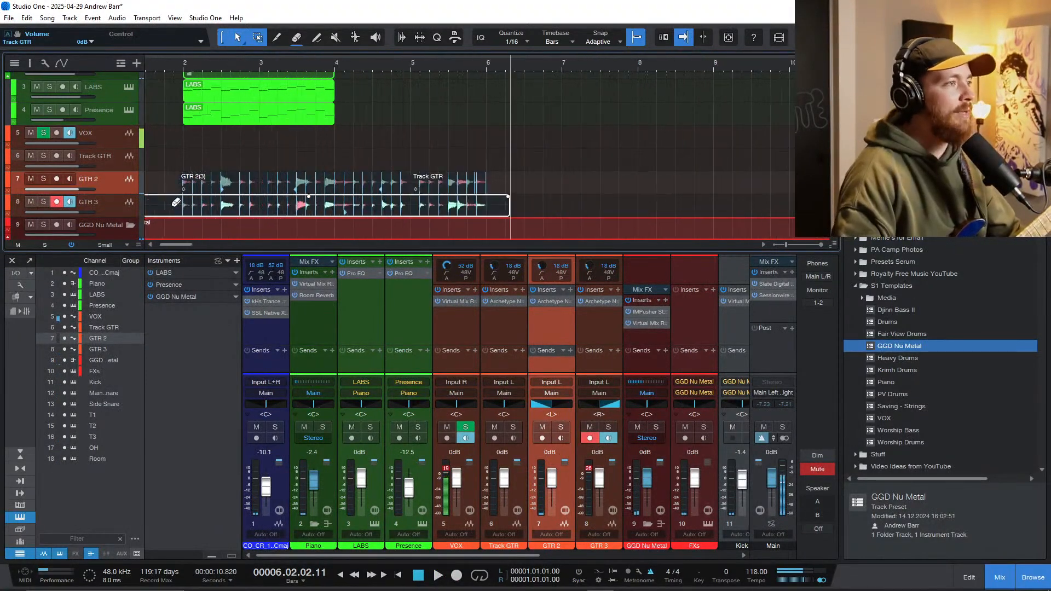
pyautogui.scroll(4, 175, 204)
pyautogui.click(192, 147)
pyautogui.click(189, 148)
pyautogui.scroll(-5, 241, 181)
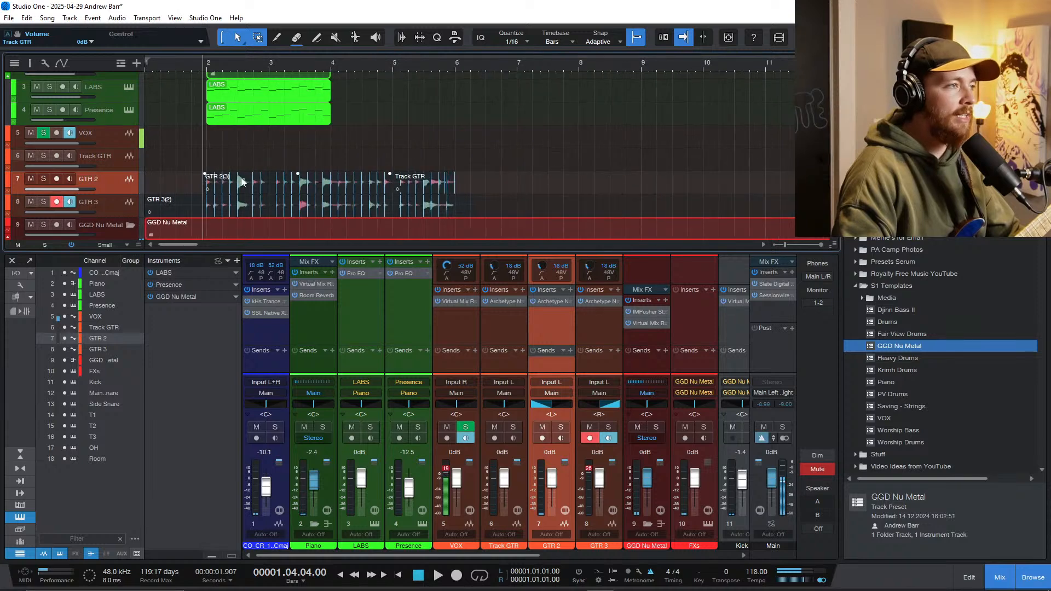
pyautogui.click(209, 204)
pyautogui.press('space')
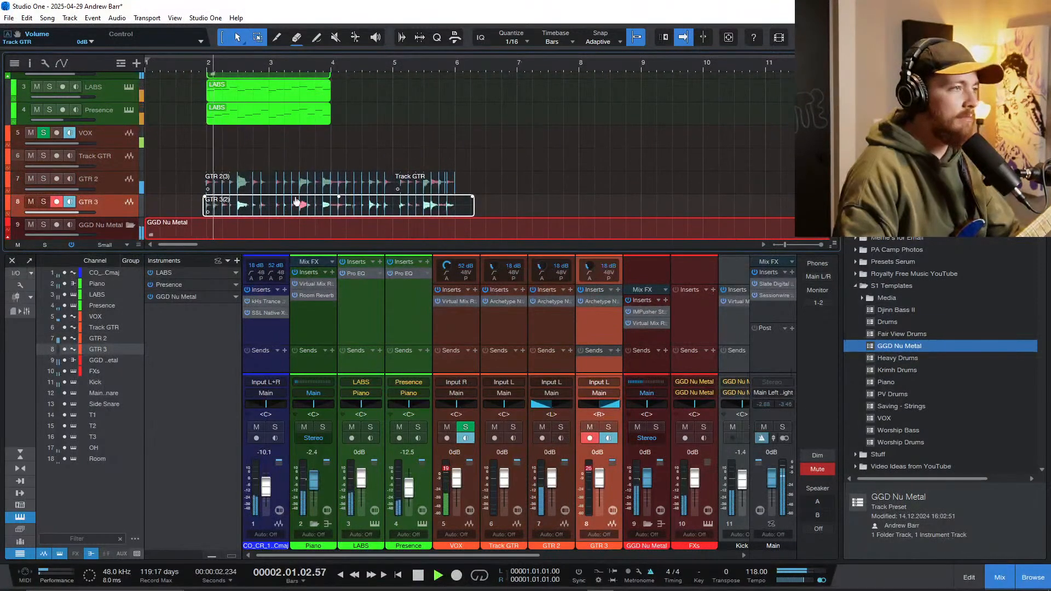
# Step: Split the GTR 3 take at bar 6 and delete the leftover end
pyautogui.press('3')
pyautogui.click(455, 204)
pyautogui.press('1')
pyautogui.keyDown('ctrl'); pyautogui.click(466, 204); pyautogui.keyUp('ctrl')
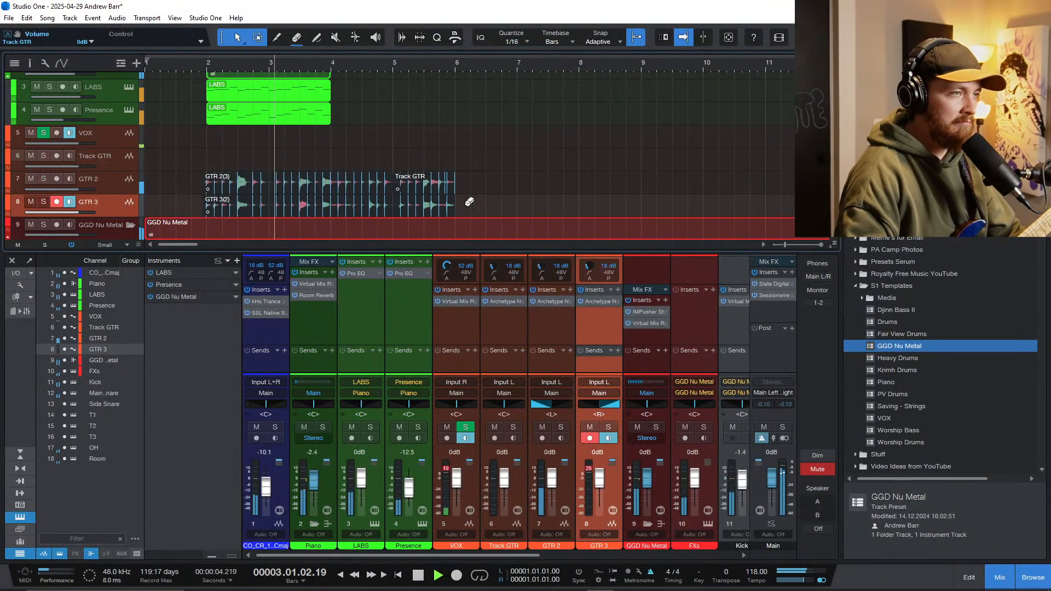
# Step: Duplicate the LABS and Presence piano parts so they repeat from bar 4 to bar 6
pyautogui.click(290, 94)
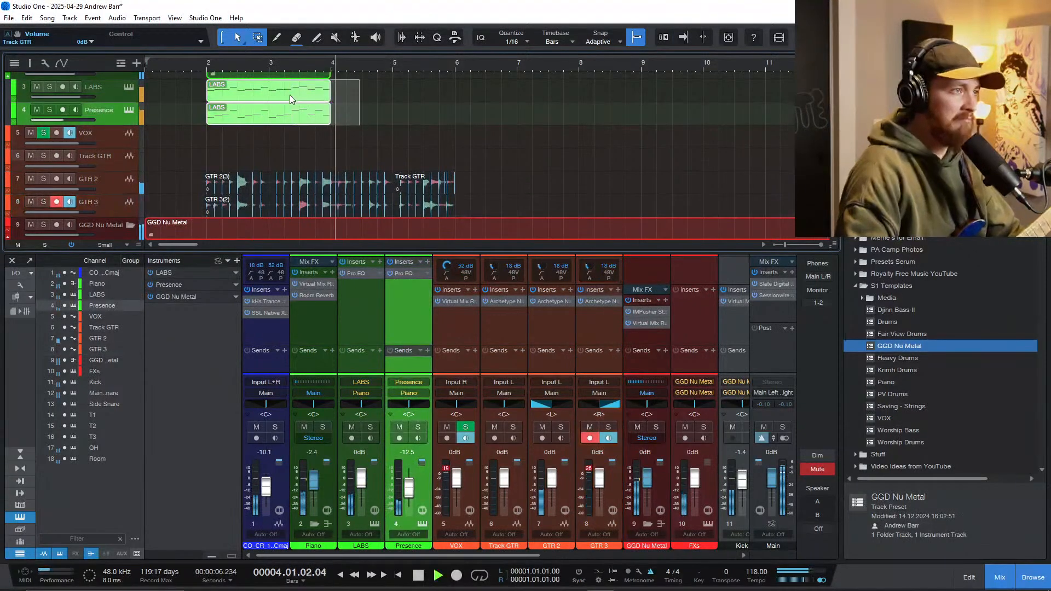
pyautogui.press('d')
pyautogui.press('f')
pyautogui.press('w')
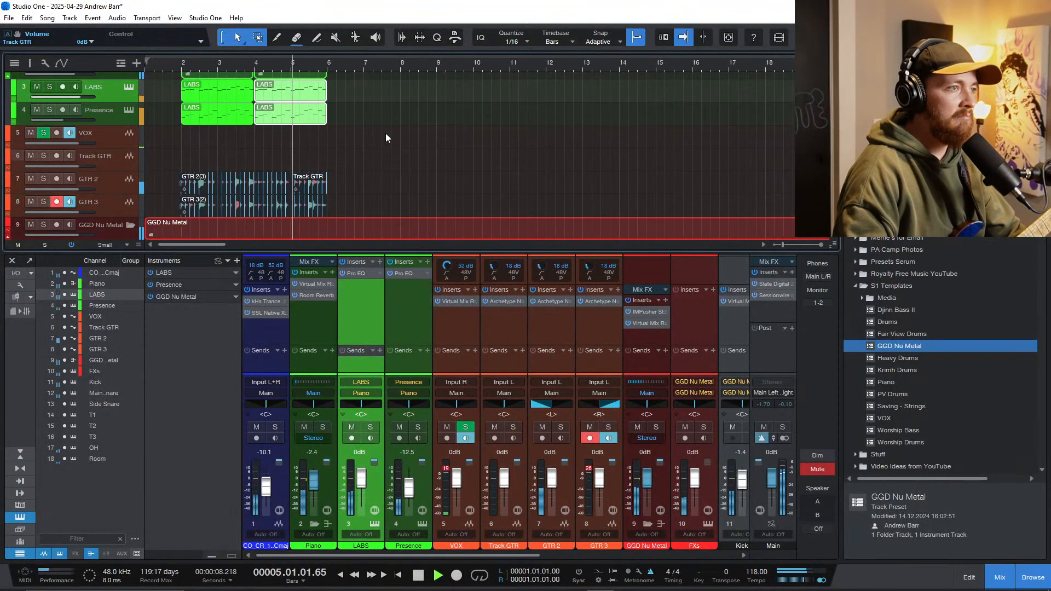
# Step: Hide the mixer console, then split the GGD drum part at bar 6 and delete everything after it
pyautogui.press('F3')
pyautogui.press('e')
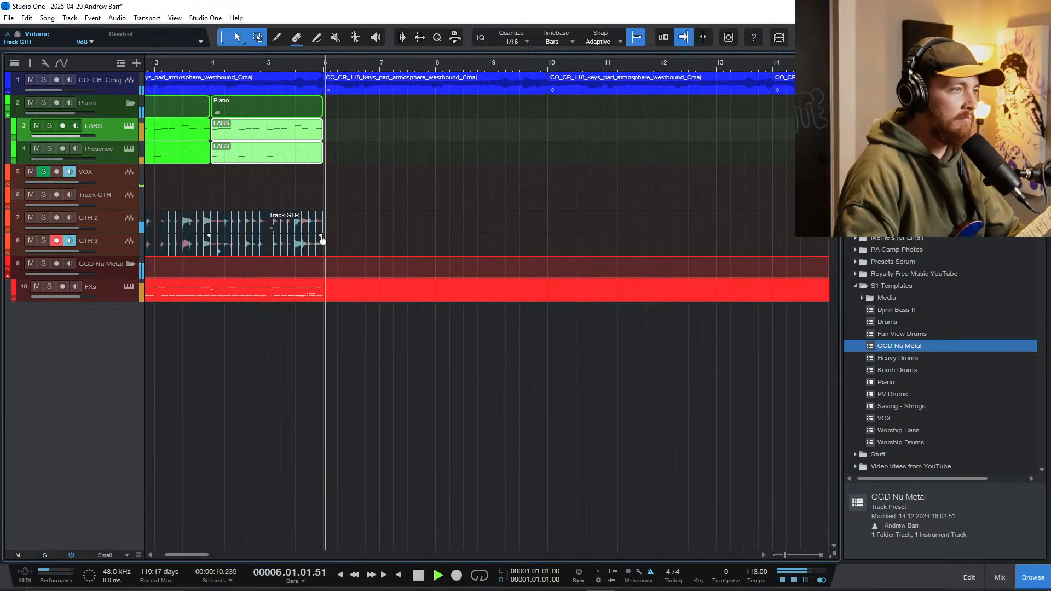
pyautogui.press('2')
pyautogui.press('1')
pyautogui.press('w')
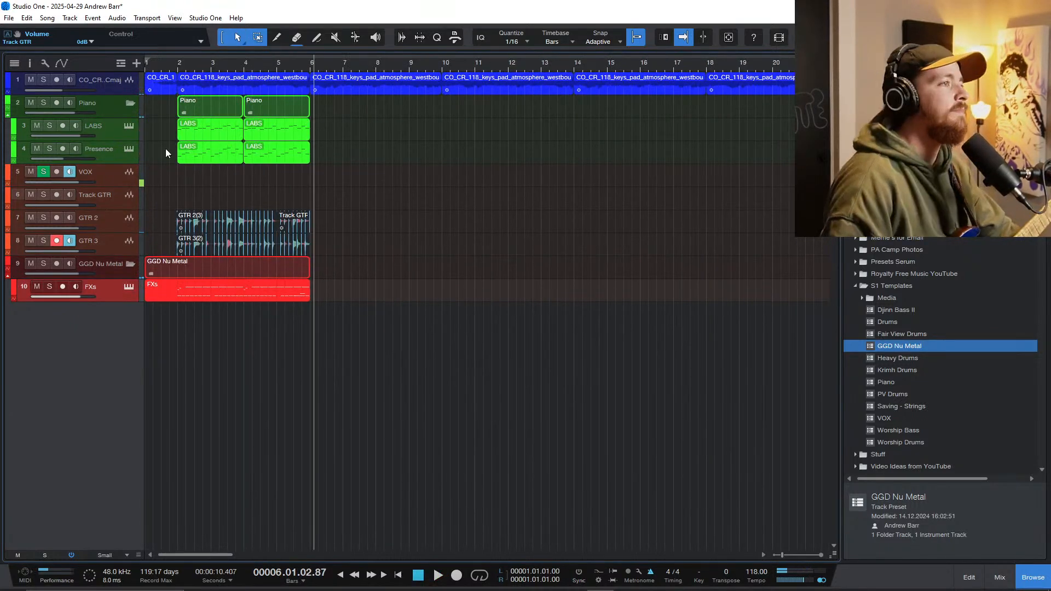
# Step: Play the arrangement from the start of the song to just past bar 6 to review how the layers sit together
pyautogui.click(175, 293)
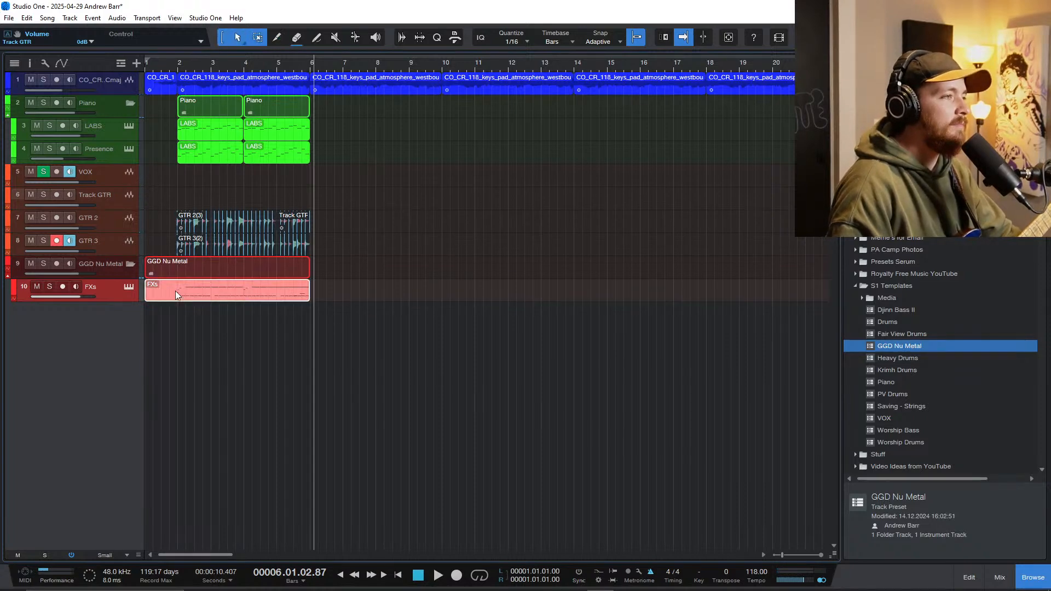
pyautogui.click(147, 185)
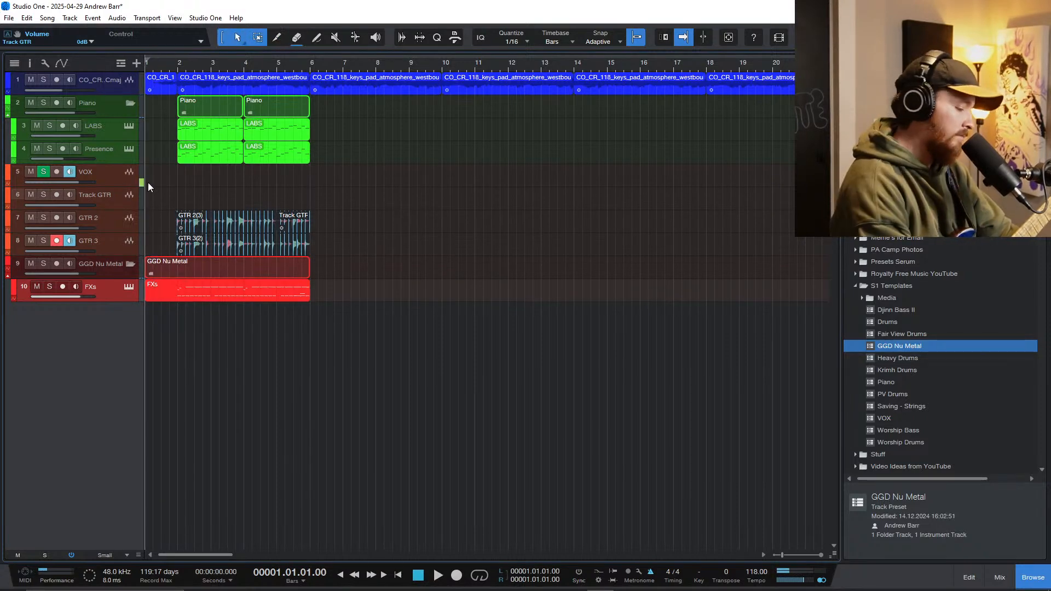
pyautogui.press('space')
pyautogui.press('e')
pyautogui.press('e')
pyautogui.hotkey('shift', 'e')
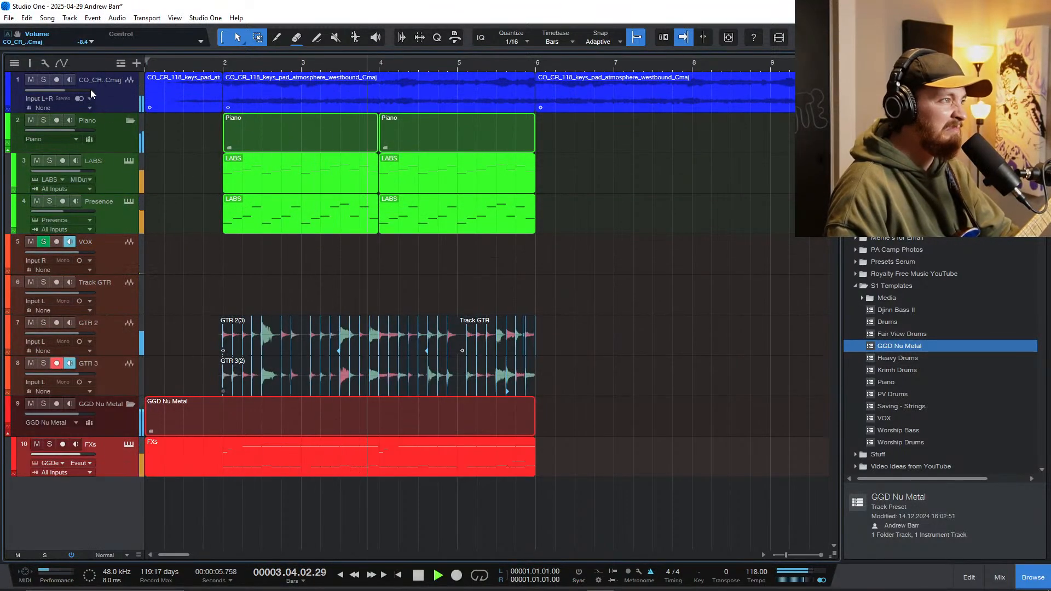
pyautogui.press('F3')
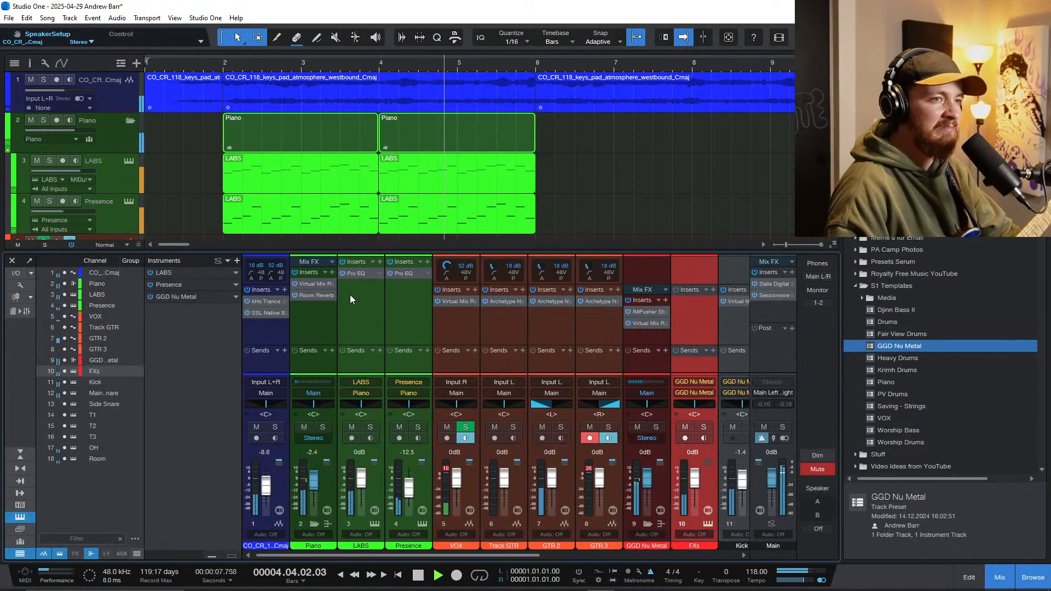
pyautogui.press('F3')
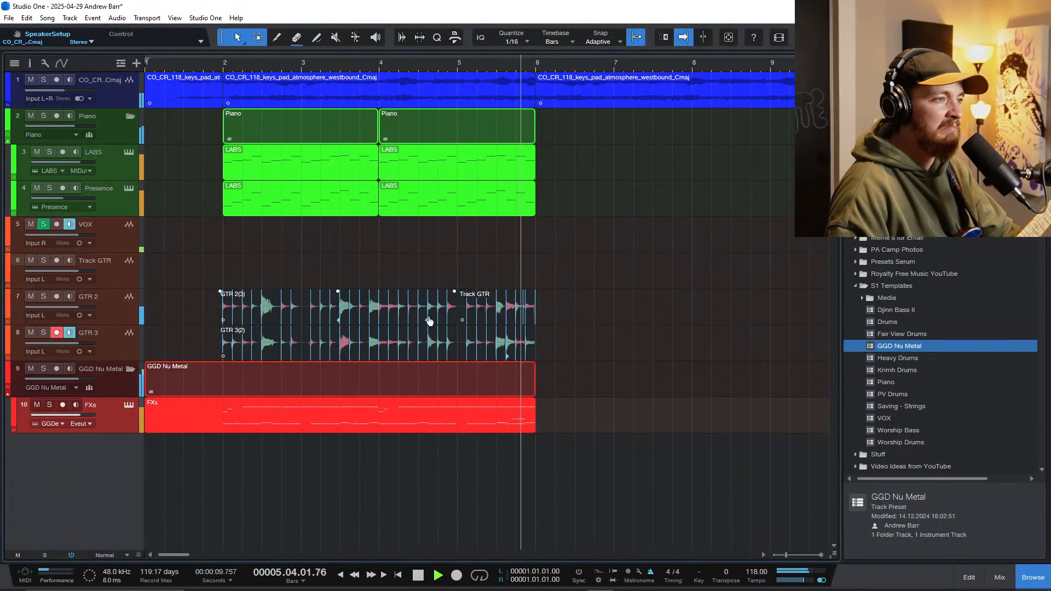
pyautogui.press('space')
# Step: Split the GGD drum part and the GTR 2 and GTR 3 takes at bar 2
pyautogui.press('3')
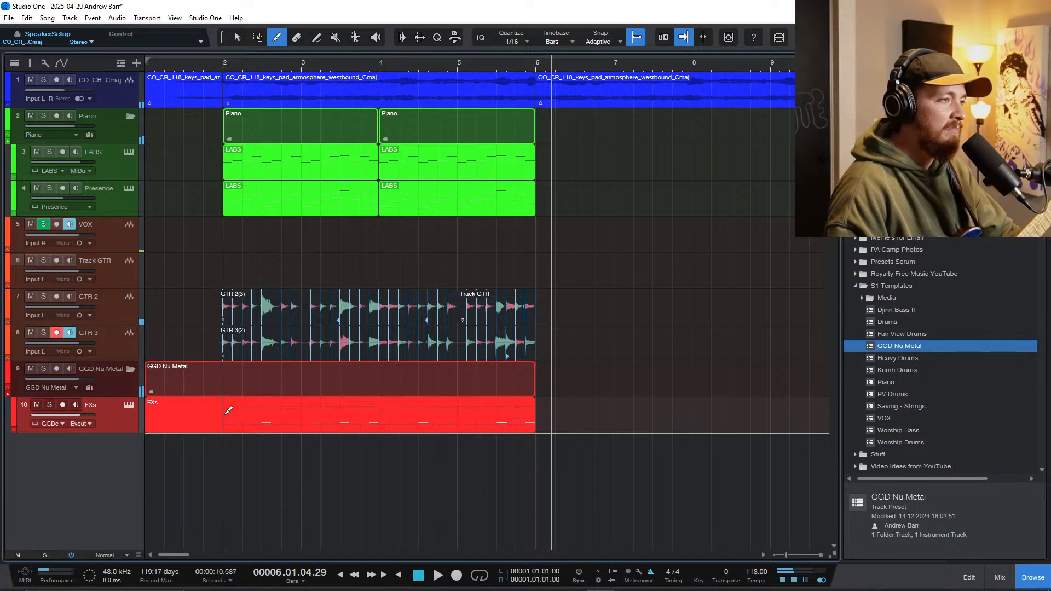
pyautogui.click(225, 414)
pyautogui.scroll(6, 225, 306)
pyautogui.click(224, 307)
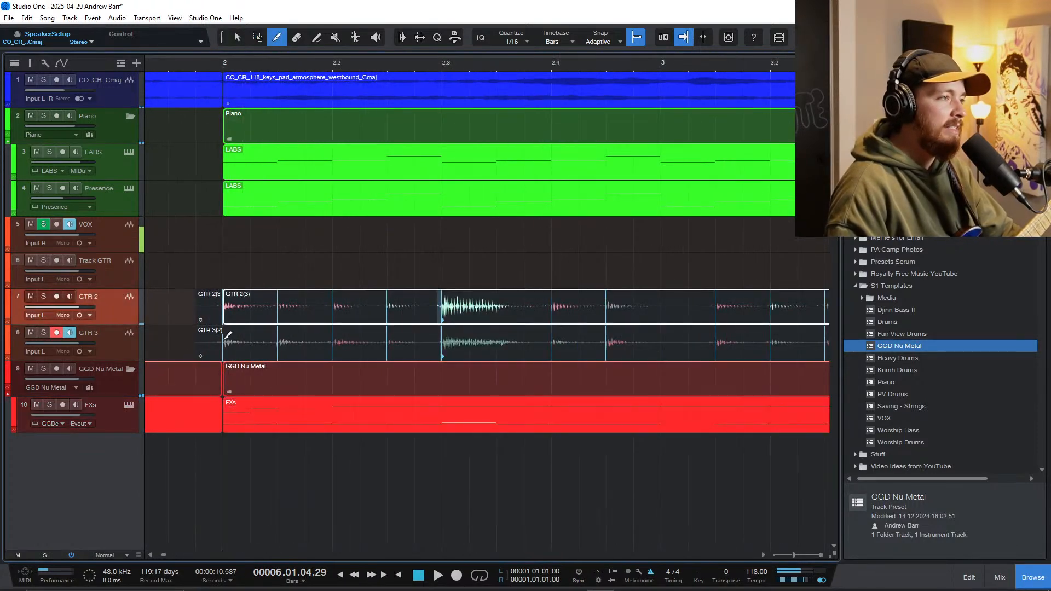
pyautogui.click(225, 338)
pyautogui.scroll(-6, 227, 338)
# Step: Duplicate the guitar takes and drum part from bars 2 to 6 so they repeat from bar 6 to bar 10
pyautogui.press('1')
pyautogui.moveTo(613, 432)
pyautogui.mouseDown()
pyautogui.moveTo(467, 329)
pyautogui.moveTo(399, 297)
pyautogui.mouseUp()
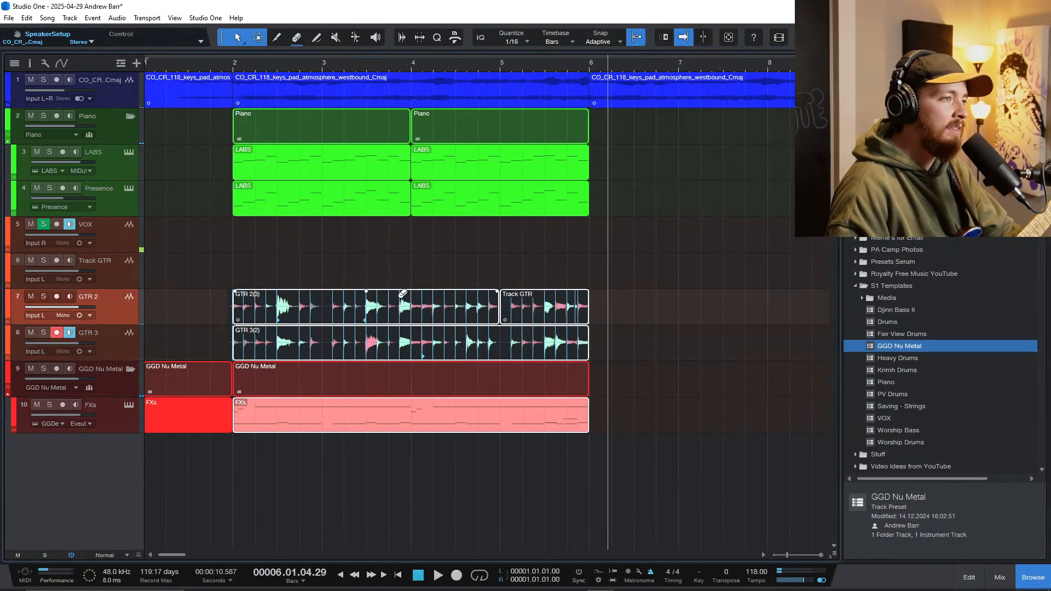
pyautogui.press('d')
# Step: Duplicate all LABS and Presence piano parts and move the copies so they start at bar 6
pyautogui.moveTo(606, 241); pyautogui.dragTo(299, 183)
pyautogui.click(196, 190)
pyautogui.moveTo(206, 169); pyautogui.dragTo(527, 205)
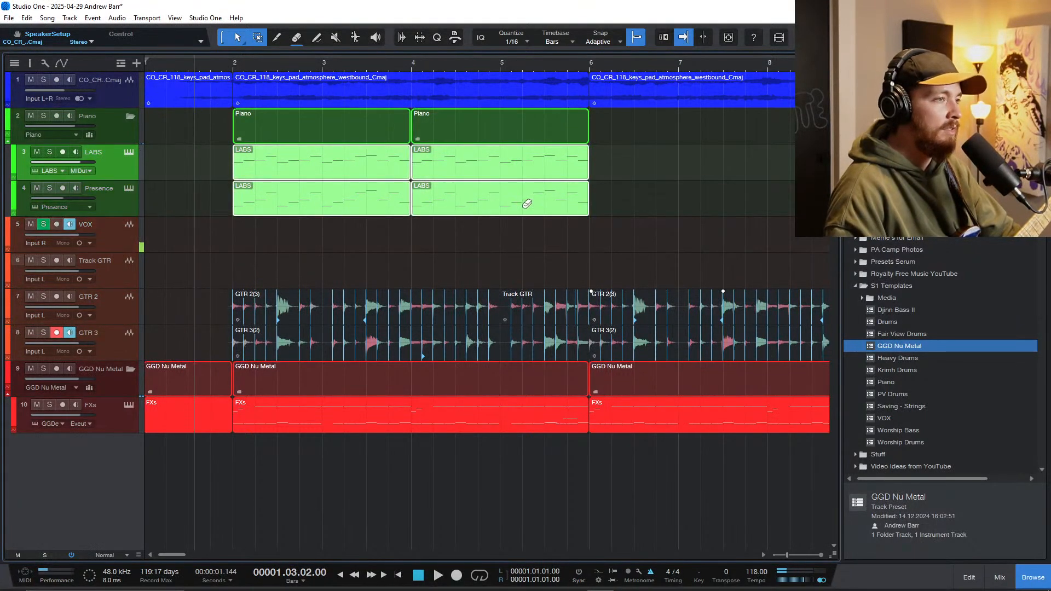
pyautogui.press('d')
pyautogui.scroll(-8, 527, 205)
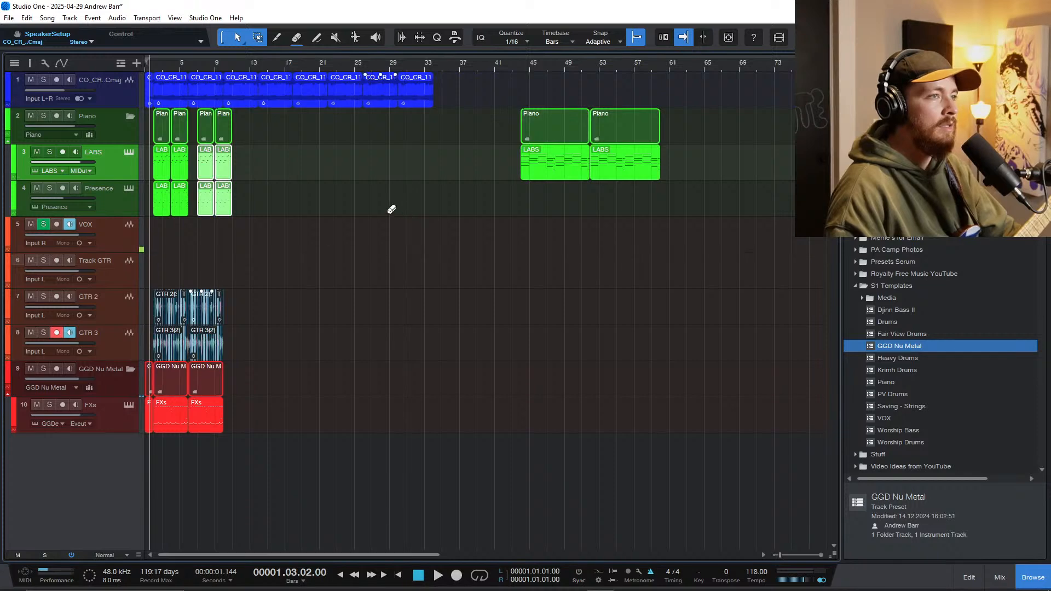
pyautogui.scroll(4, 279, 235)
pyautogui.hscroll(-3, 215, 223)
pyautogui.scroll(4, 279, 228)
pyautogui.moveTo(280, 204); pyautogui.dragTo(234, 204)
# Step: Play the extended section and add a Pro EQ to the Piano folder's channel
pyautogui.press('space')
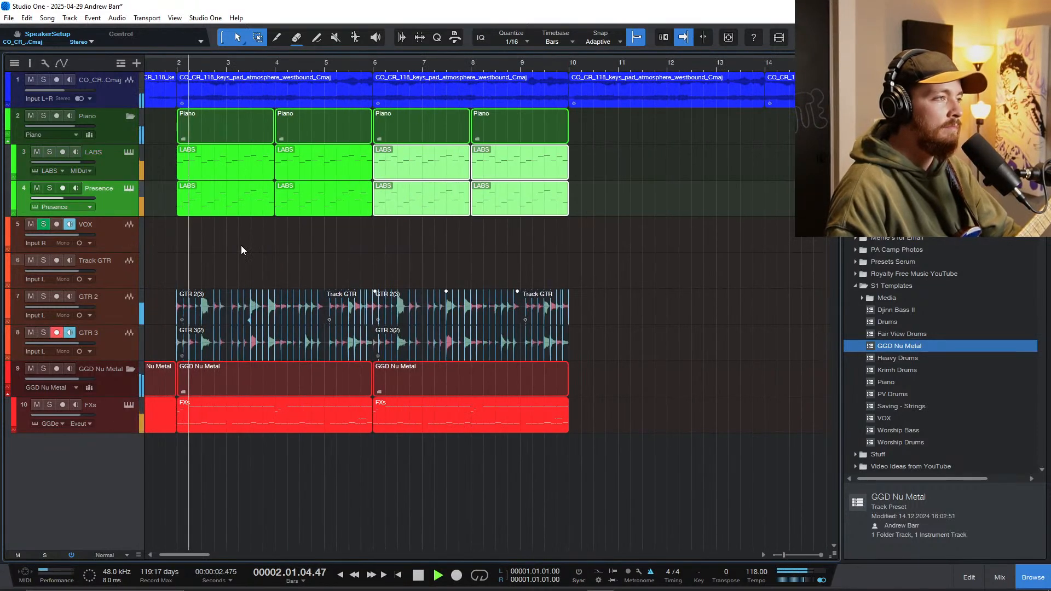
pyautogui.scroll(2, 244, 270)
pyautogui.hscroll(-2, 250, 263)
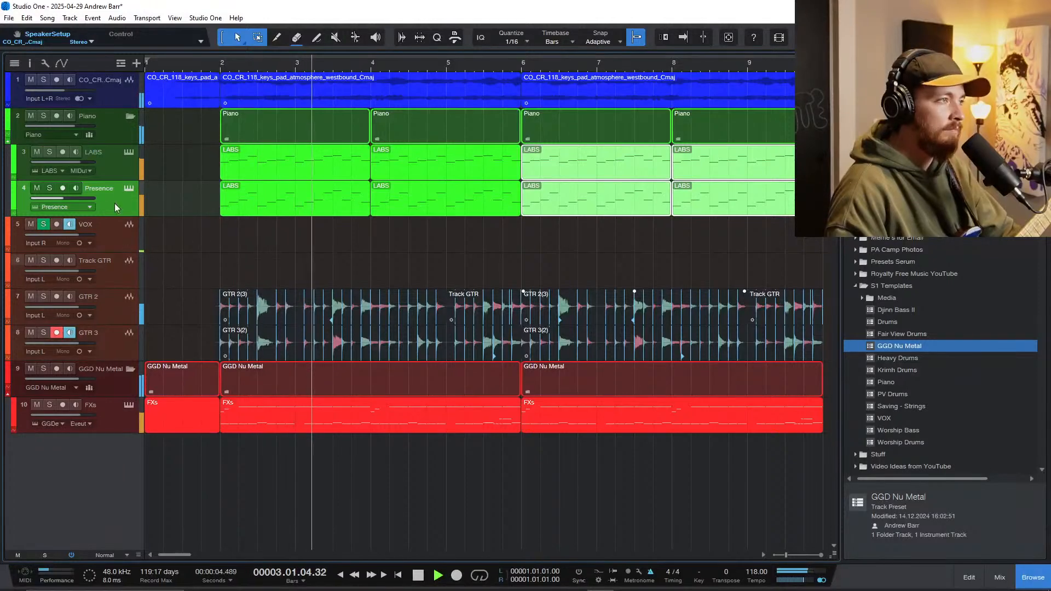
pyautogui.click(93, 125)
pyautogui.press('F3')
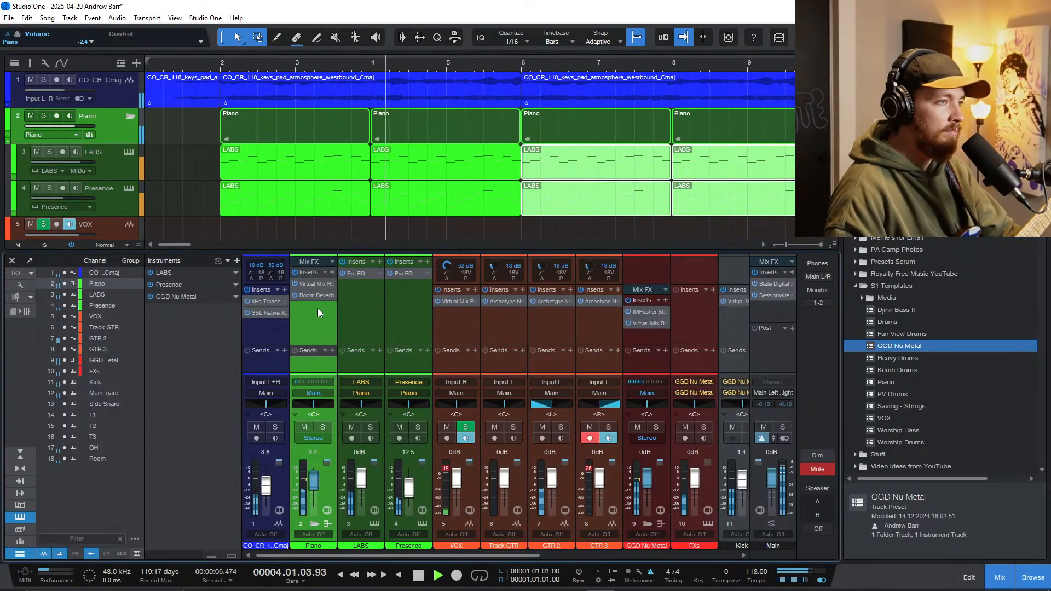
pyautogui.hotkey('shift', 'e')
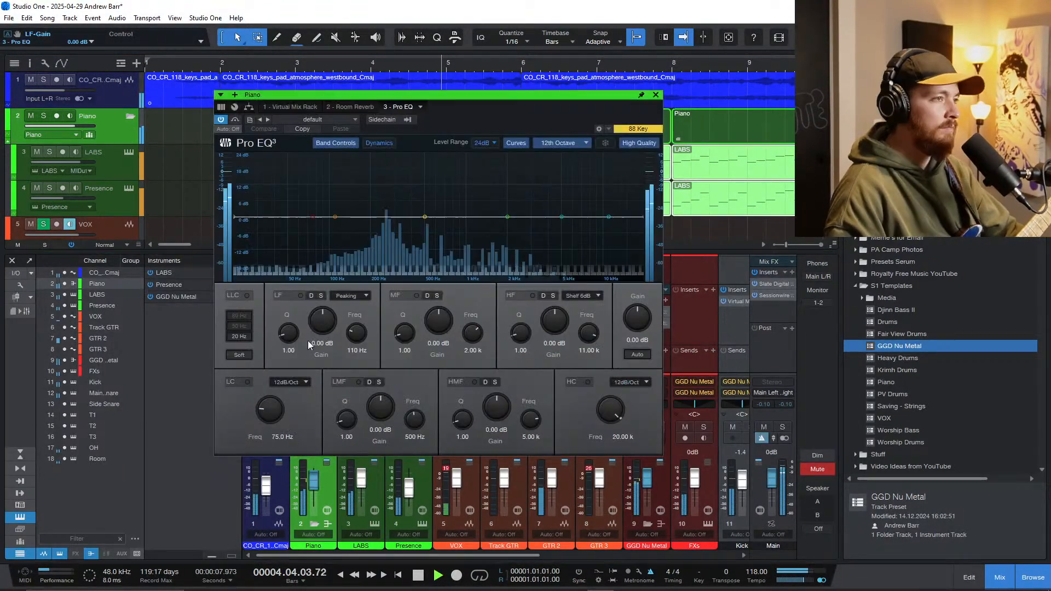
# Step: Enable the piano EQ's low cut at 279 Hz, dip the MF band slightly in the low mids, and shift the HF band down with a slight lift
pyautogui.click(248, 382)
pyautogui.moveTo(269, 409); pyautogui.dragTo(268, 384)
pyautogui.click(508, 217)
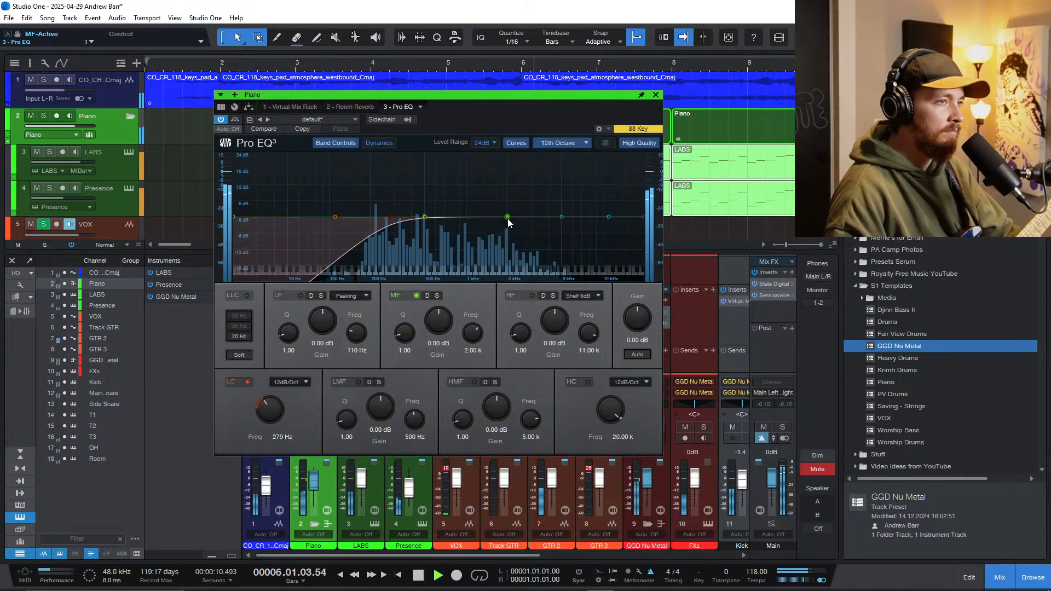
pyautogui.moveTo(507, 218); pyautogui.dragTo(419, 225)
pyautogui.moveTo(609, 217); pyautogui.dragTo(527, 211)
pyautogui.click(656, 95)
# Step: Hide the mixer console, stop playback once the extended section has played, and save the song
pyautogui.press('F3')
pyautogui.hscroll(-3, 340, 273)
pyautogui.scroll(-3, 340, 273)
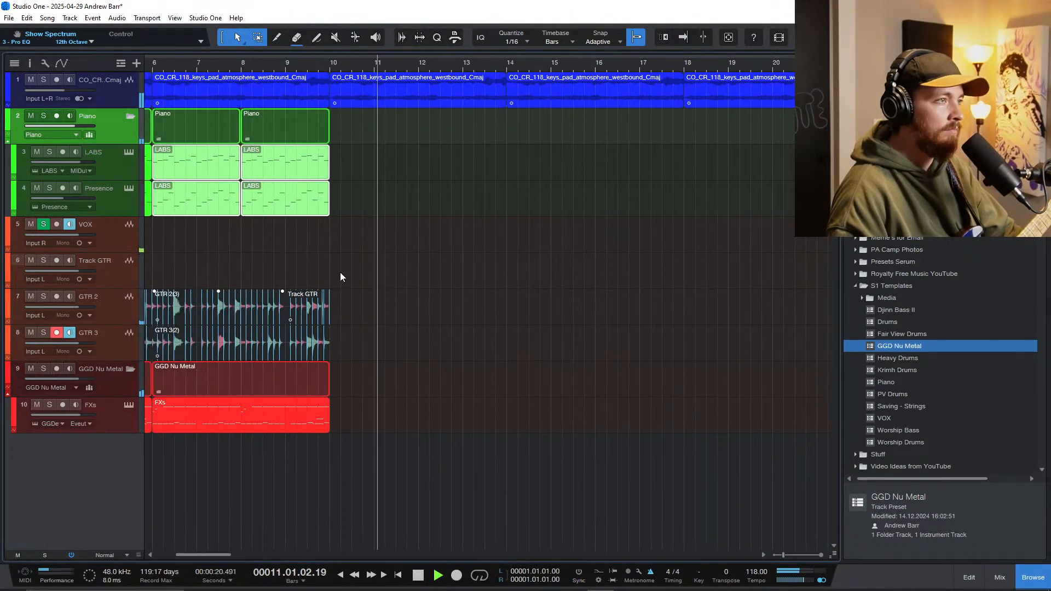
pyautogui.hscroll(-5, 340, 272)
pyautogui.press('space')
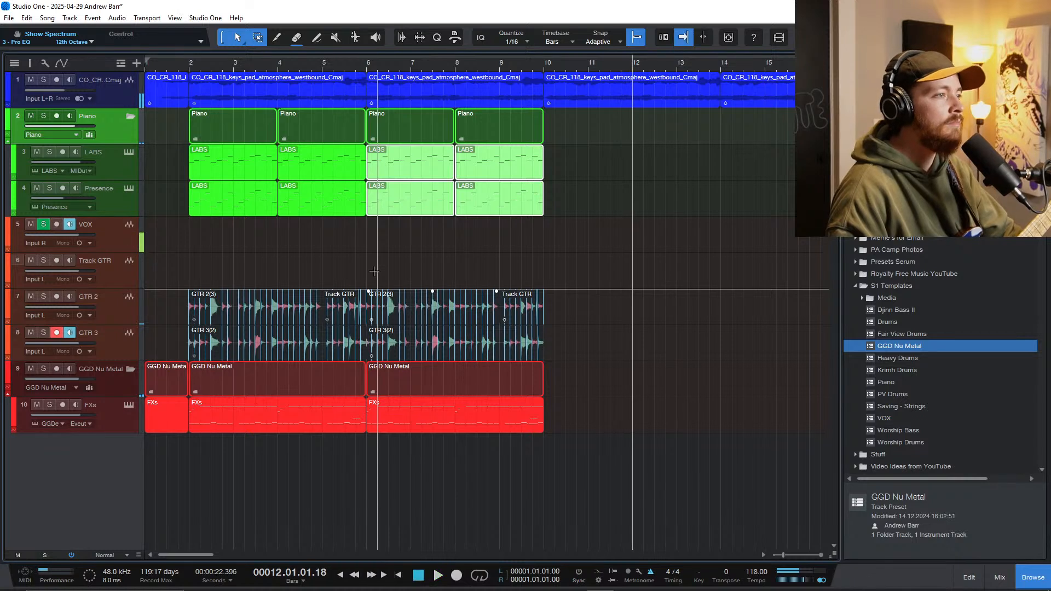
pyautogui.hotkey('ctrl', 's')
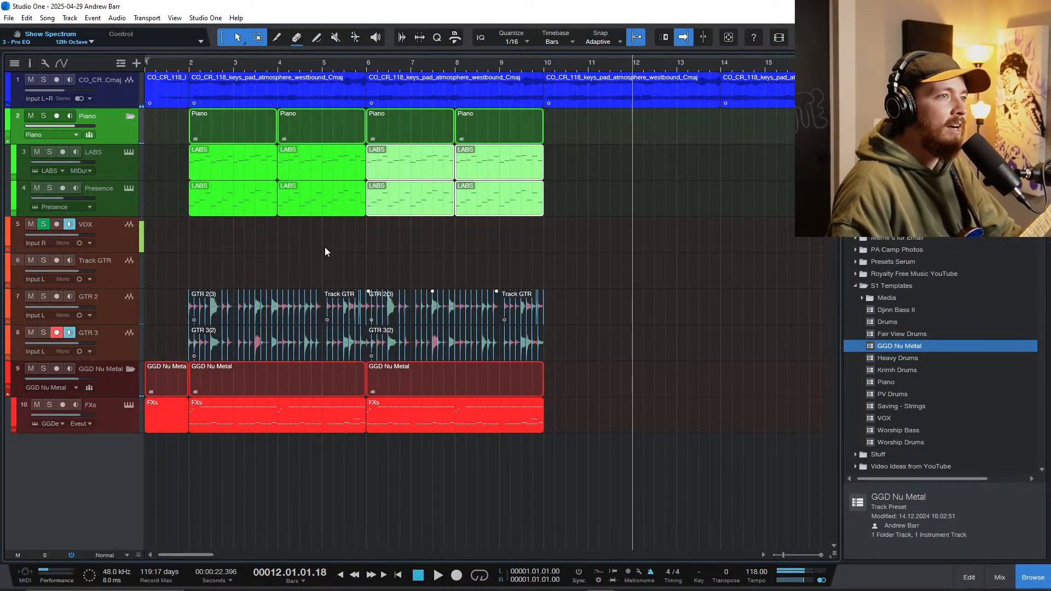
# Step: Set the playhead to bar 2 and duplicate GTR 3 without its takes as a record-armed, centre-panned guitar track
pyautogui.click(184, 256)
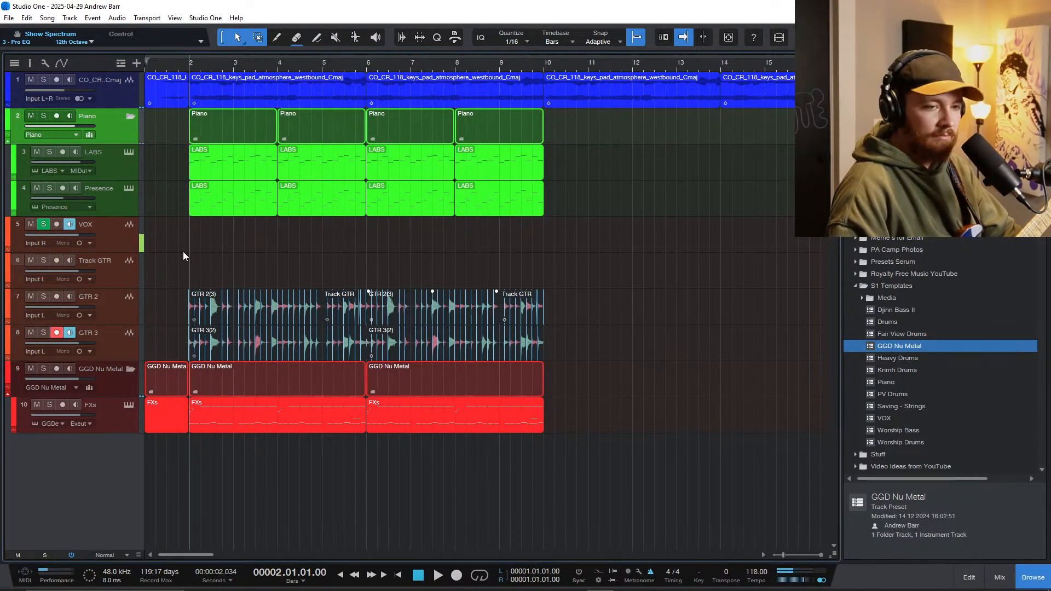
pyautogui.click(120, 343)
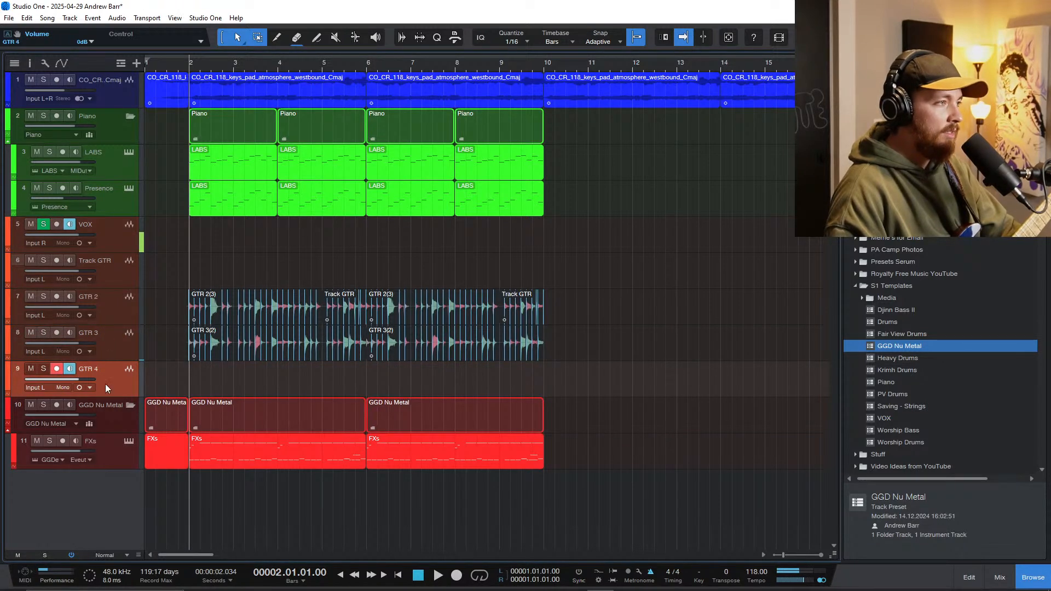
pyautogui.press('F3')
# Step: Bypass Archetype Nolly on GTR 4 and insert Fortin Nameless Suite X on the same channel
pyautogui.press('F3')
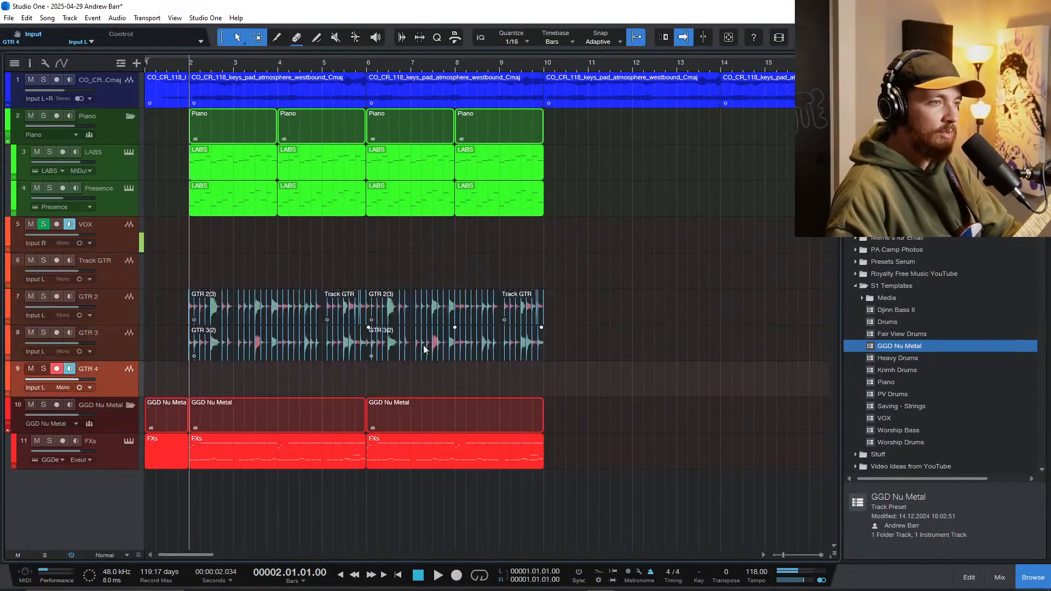
pyautogui.press('F3')
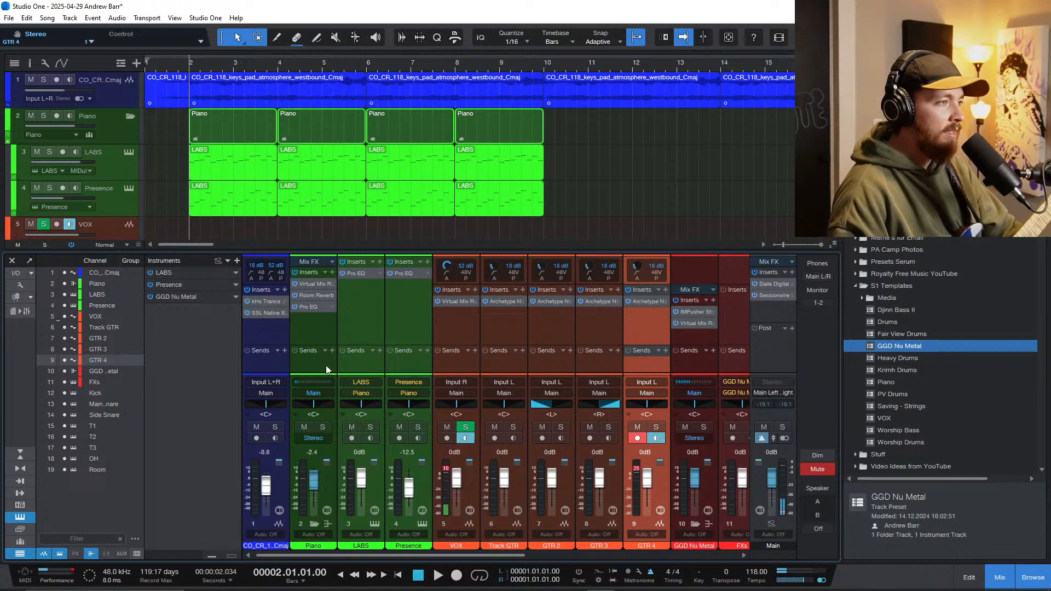
pyautogui.click(665, 290)
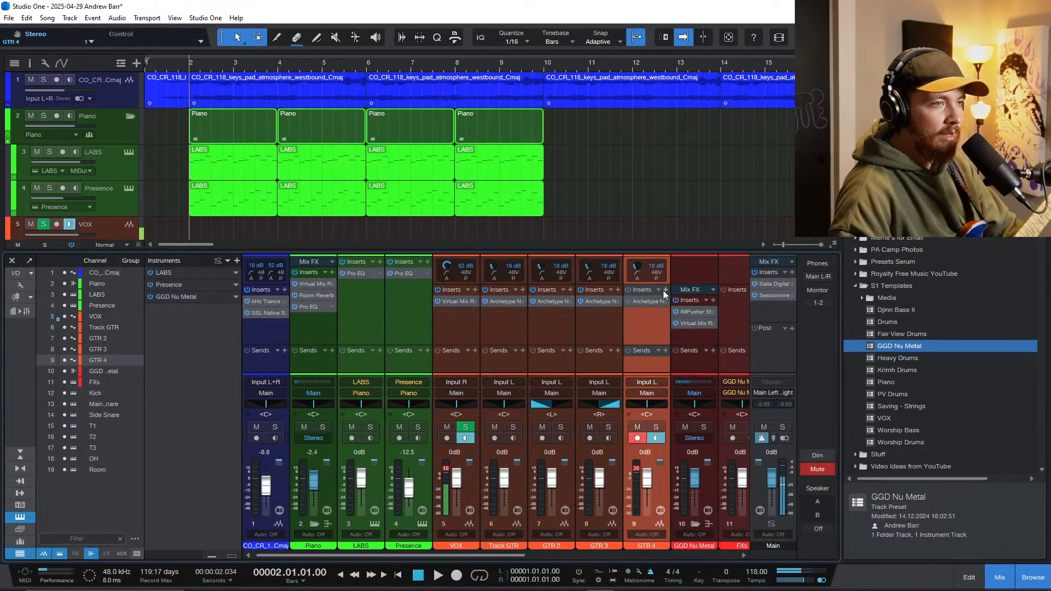
pyautogui.write('neural')
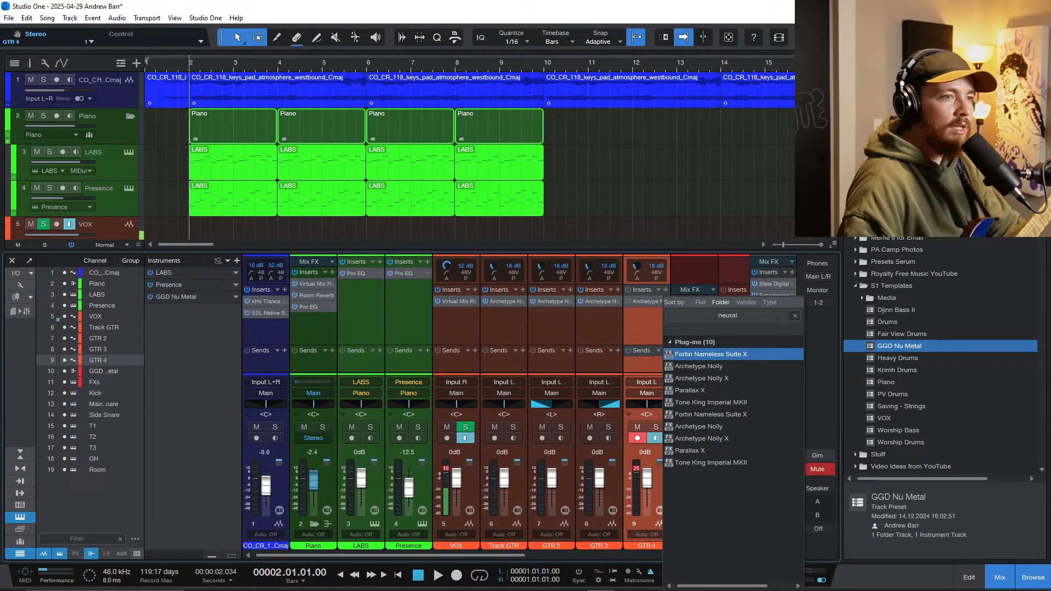
pyautogui.press('Down')
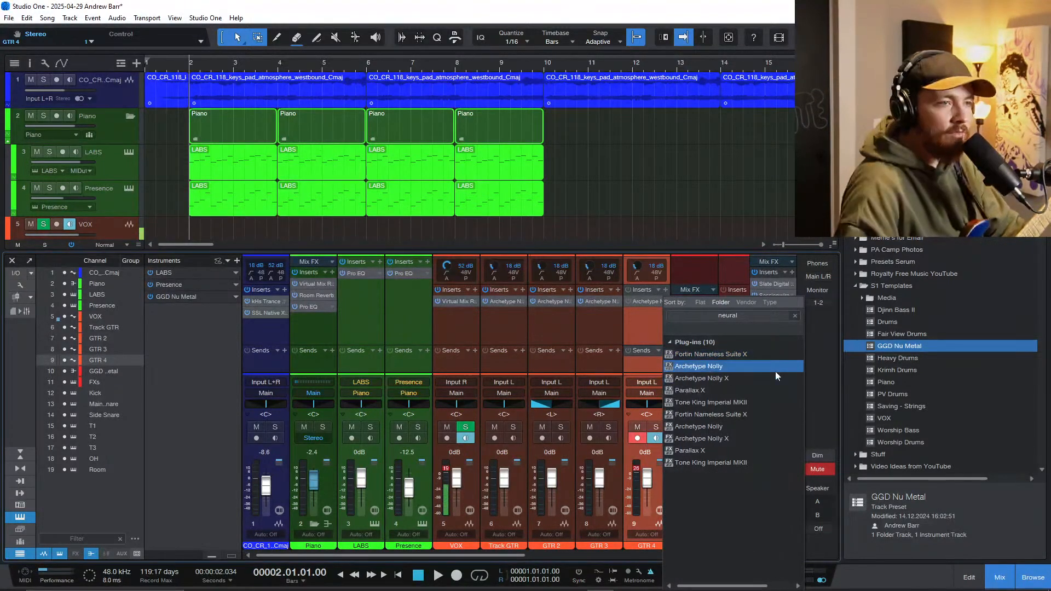
pyautogui.click(749, 414)
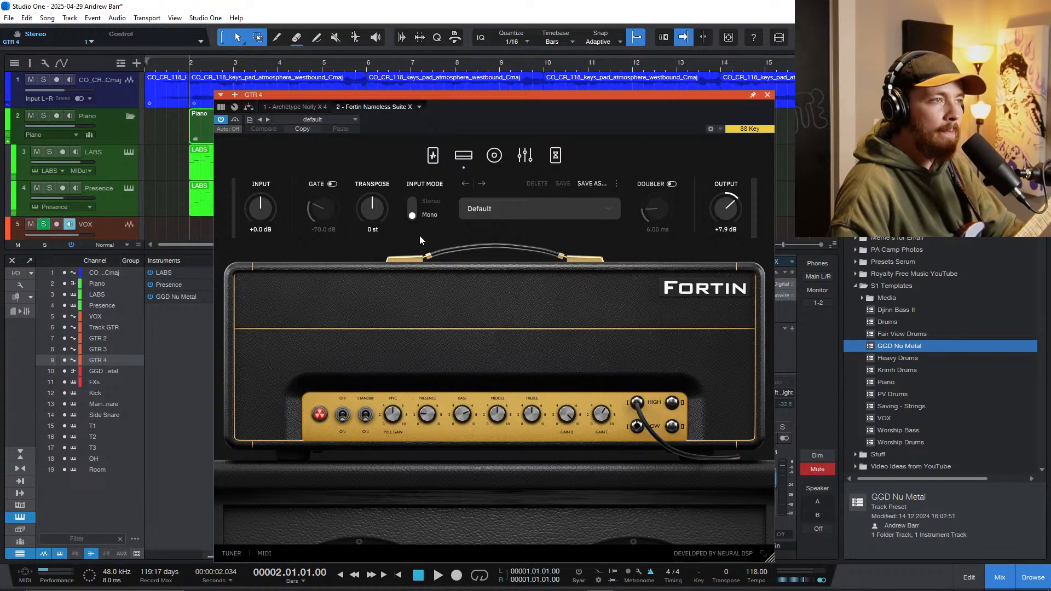
# Step: Load the Neural DSP preset Ambient Volume Swells in Fortin Nameless Suite X and close the plug-in
pyautogui.click(487, 209)
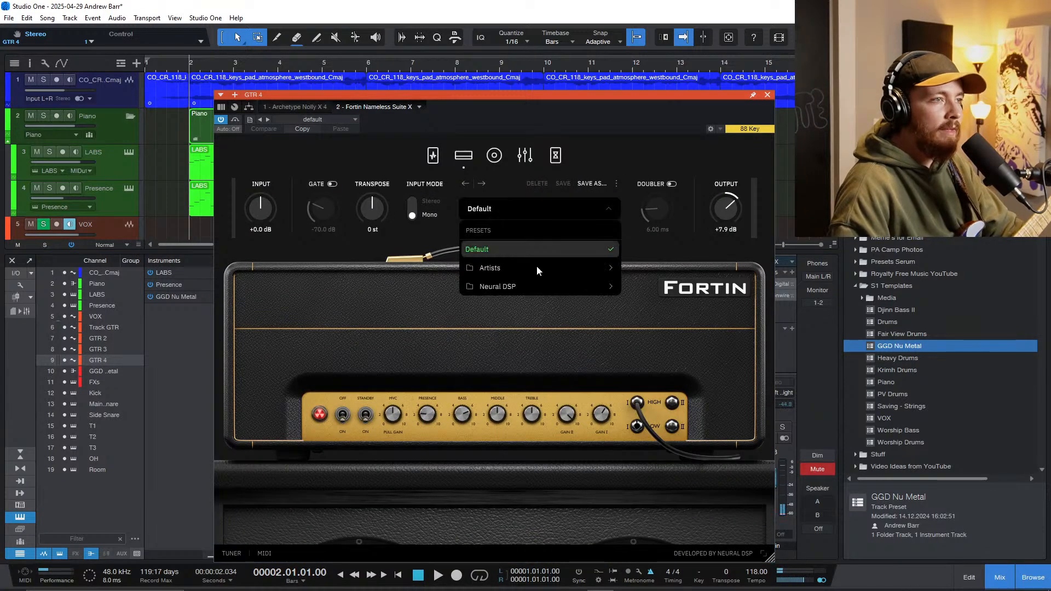
pyautogui.moveTo(530, 286)
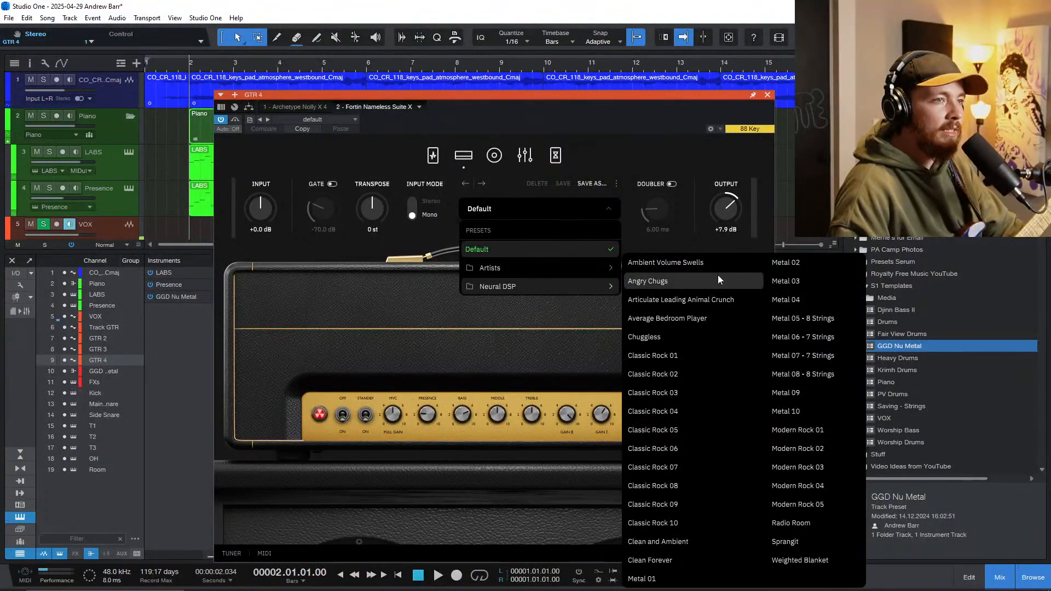
pyautogui.click(714, 261)
pyautogui.click(767, 95)
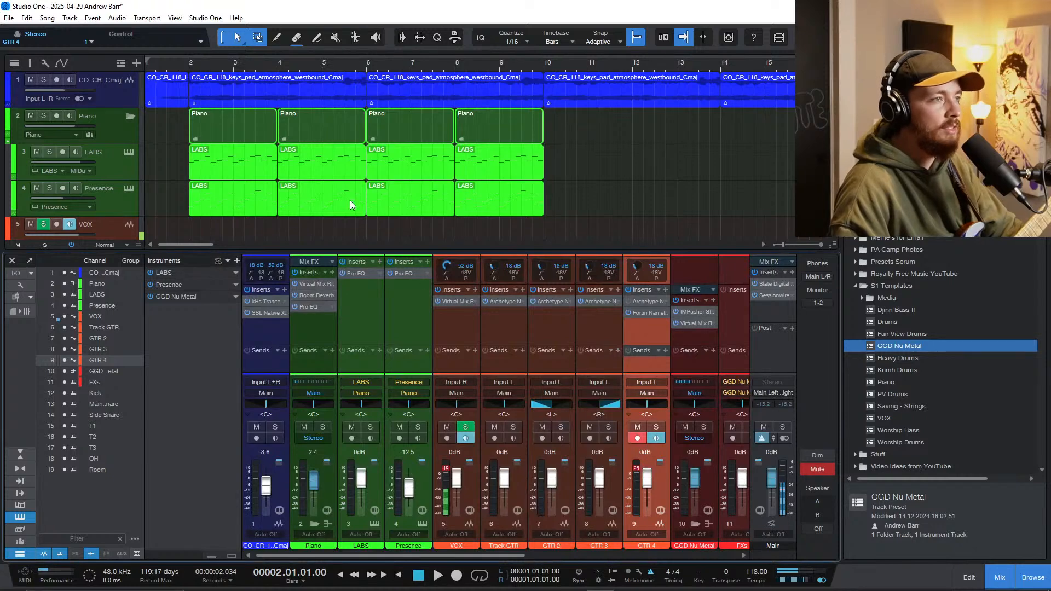
# Step: Insert Submerge on the GTR 4 channel and set its depth to 66.8% and morph to 43.2
pyautogui.scroll(-1, 350, 201)
pyautogui.press('F3')
pyautogui.press('F3')
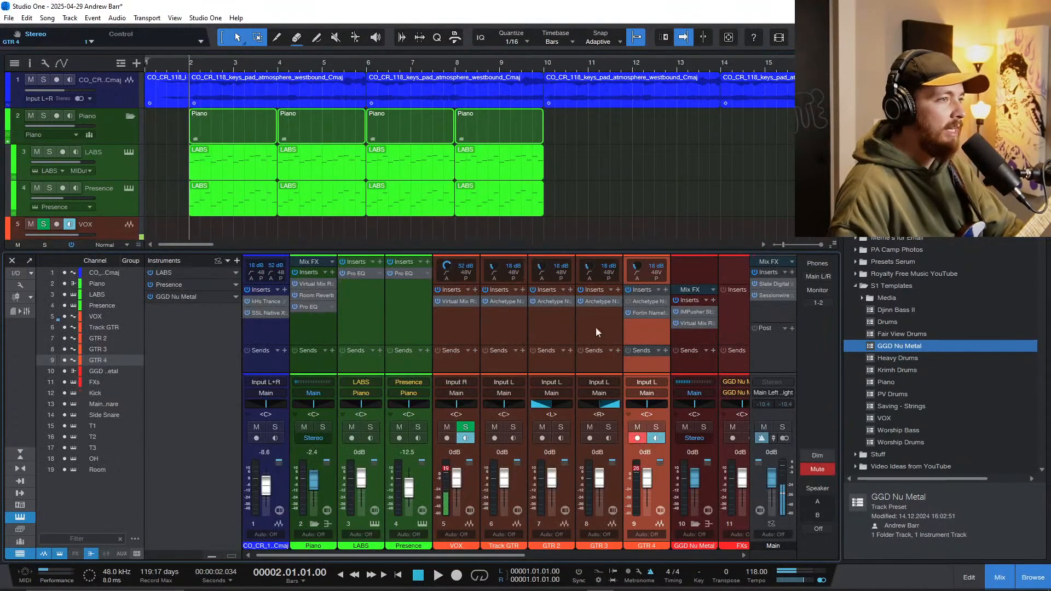
pyautogui.click(665, 290)
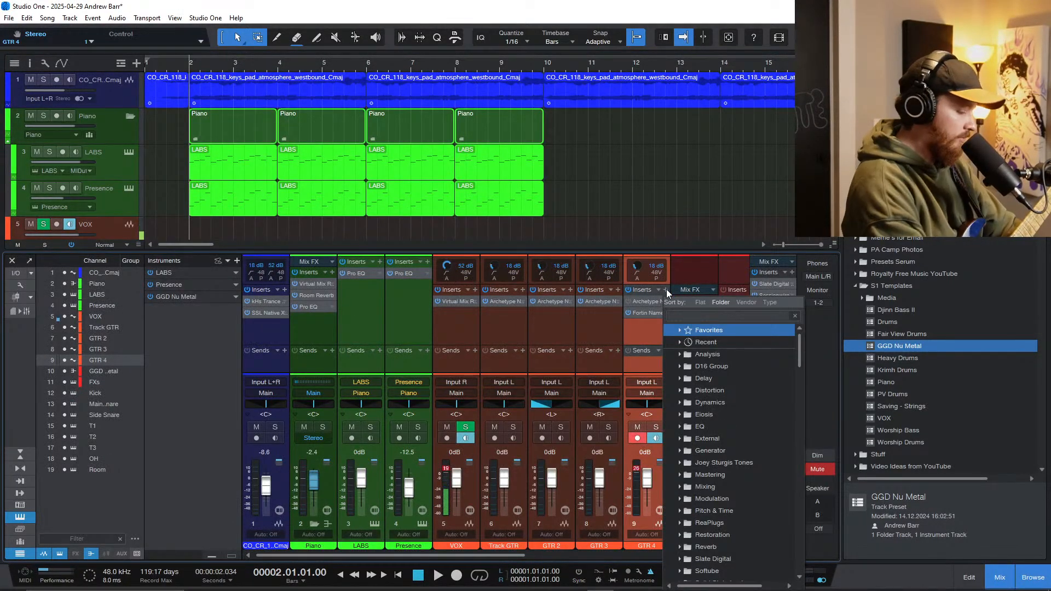
pyautogui.write('subm')
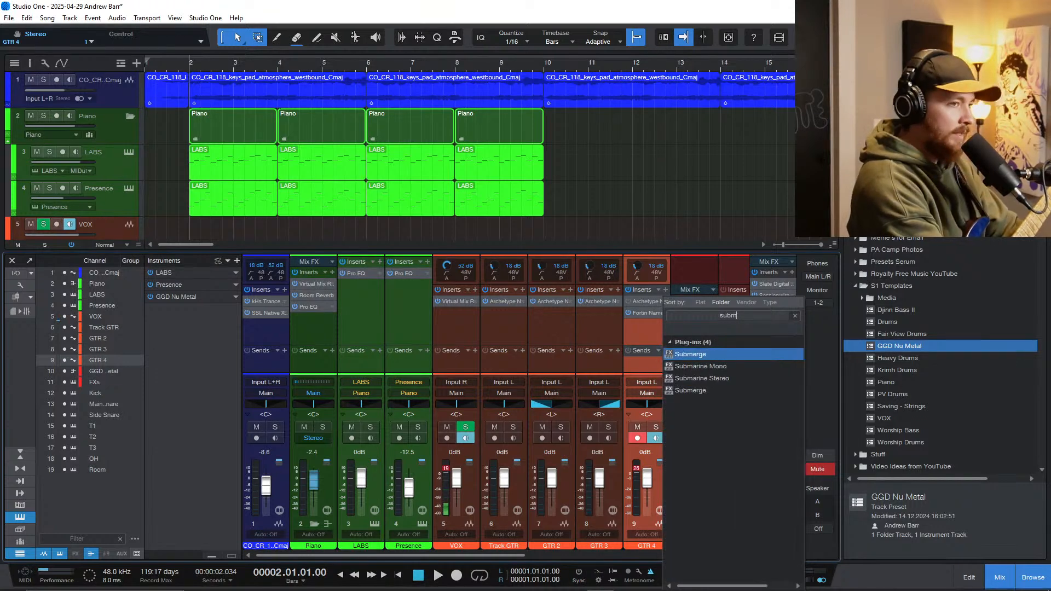
pyautogui.click(690, 390)
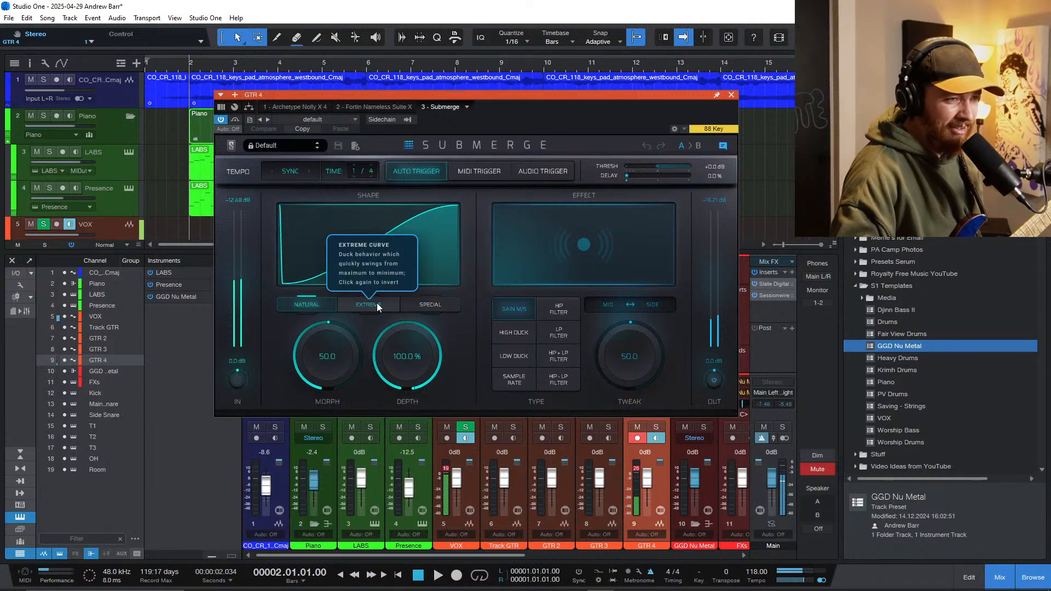
pyautogui.moveTo(406, 355); pyautogui.dragTo(396, 438)
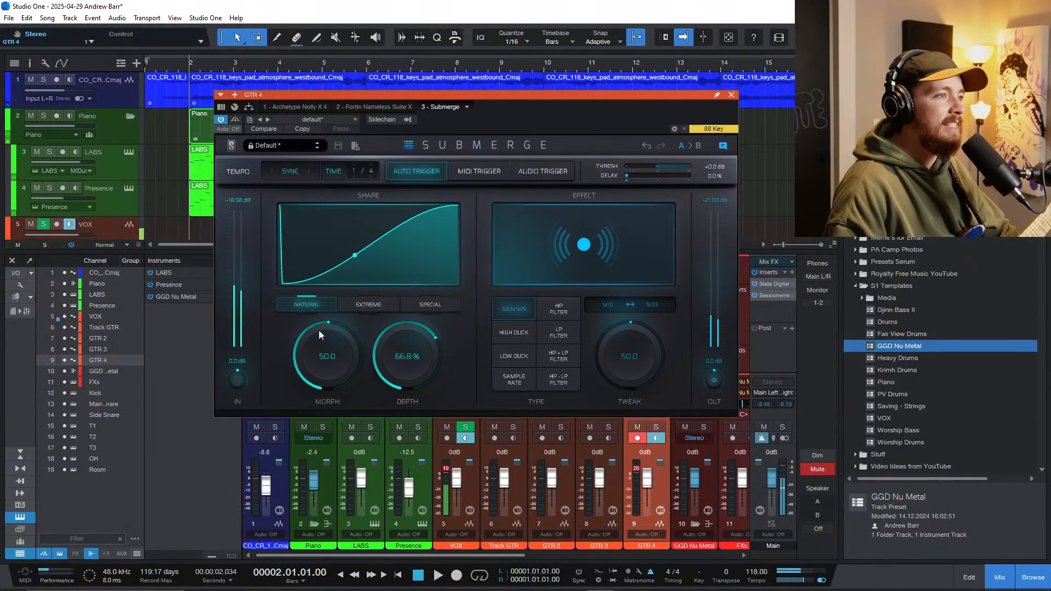
pyautogui.moveTo(318, 330); pyautogui.dragTo(318, 357)
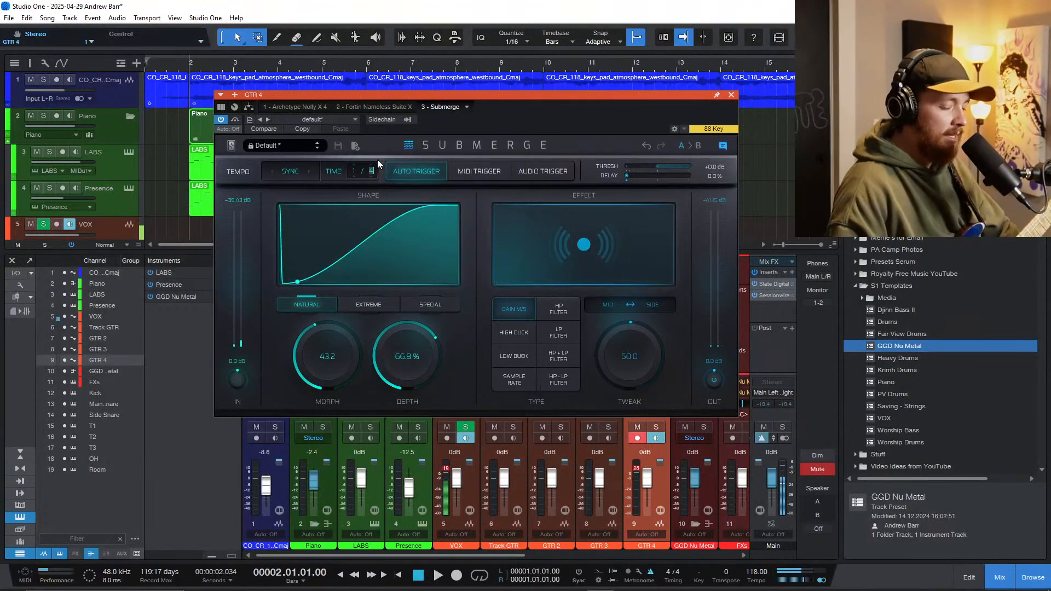
# Step: Set Submerge's trigger time on GTR 4 to 1/4 and close the plug-in
pyautogui.write('8')
pyautogui.press('Return')
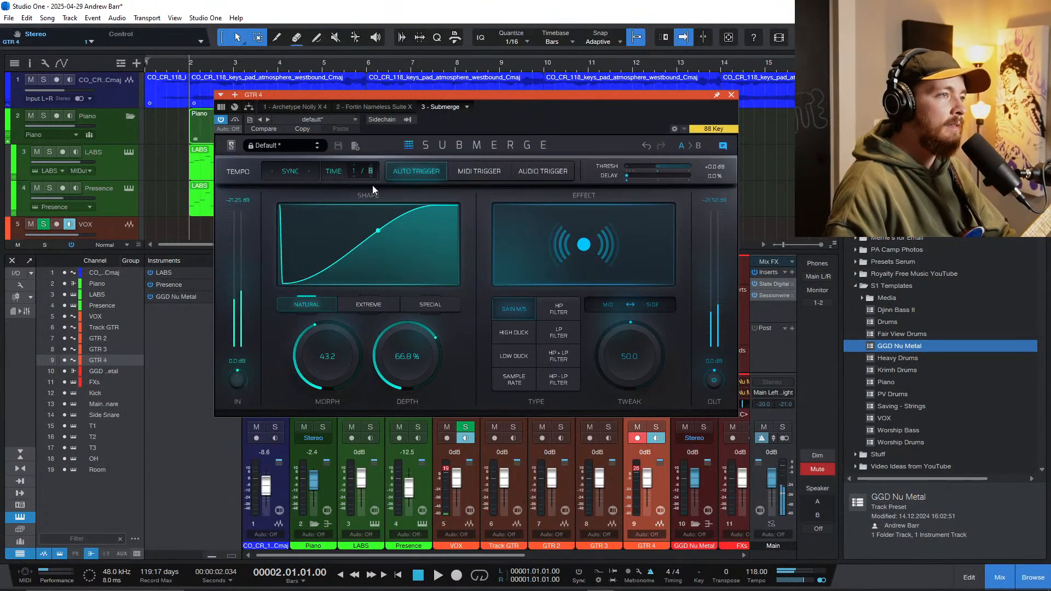
pyautogui.write('4')
pyautogui.press('Return')
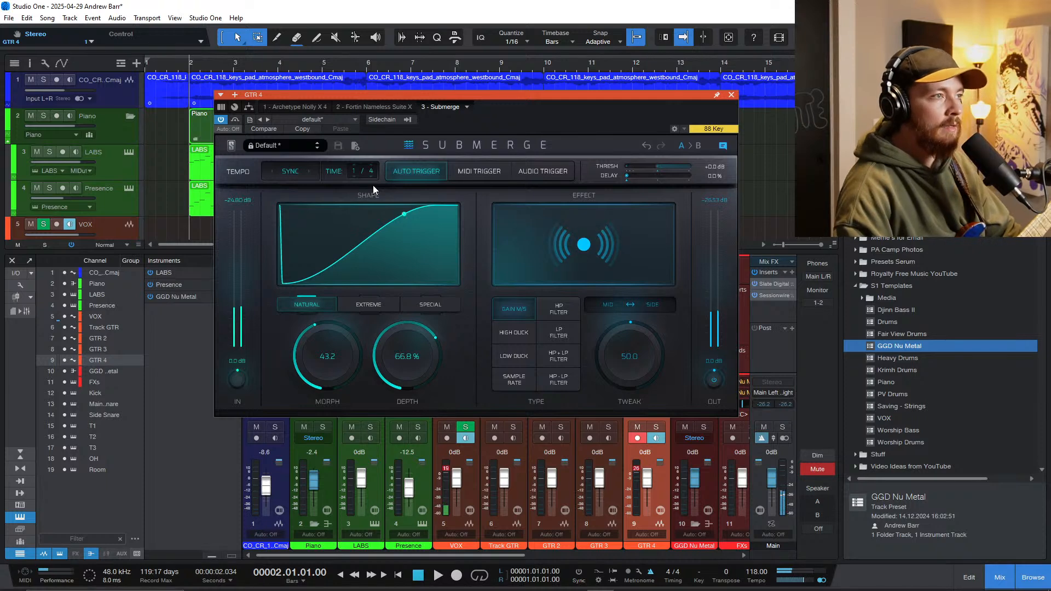
pyautogui.click(731, 95)
# Step: Try recording an ambient guitar take on GTR 4 from the song start into bar 4
pyautogui.scroll(-3, 212, 182)
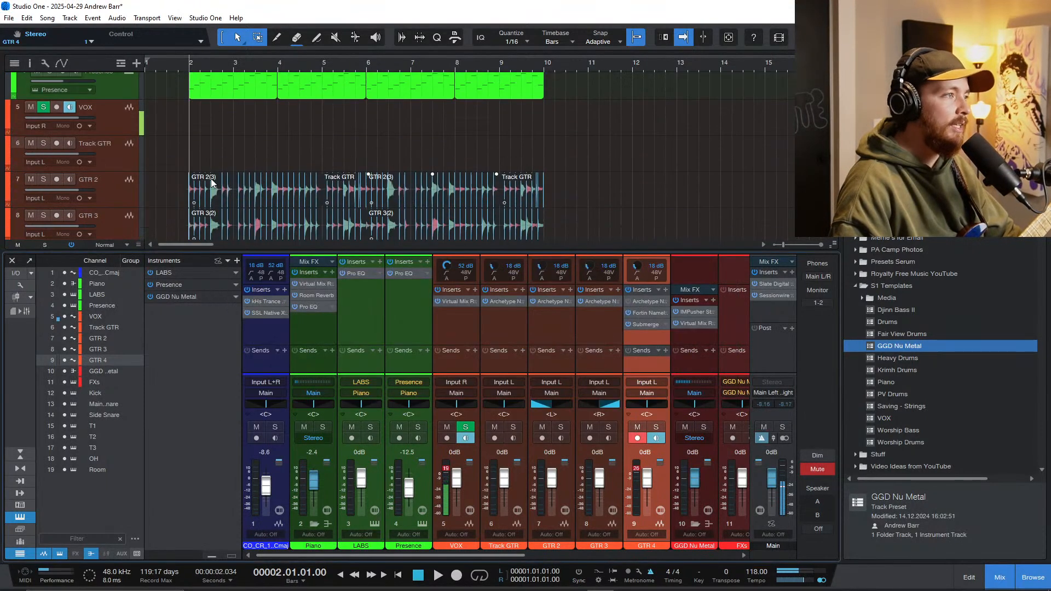
pyautogui.scroll(-3, 181, 127)
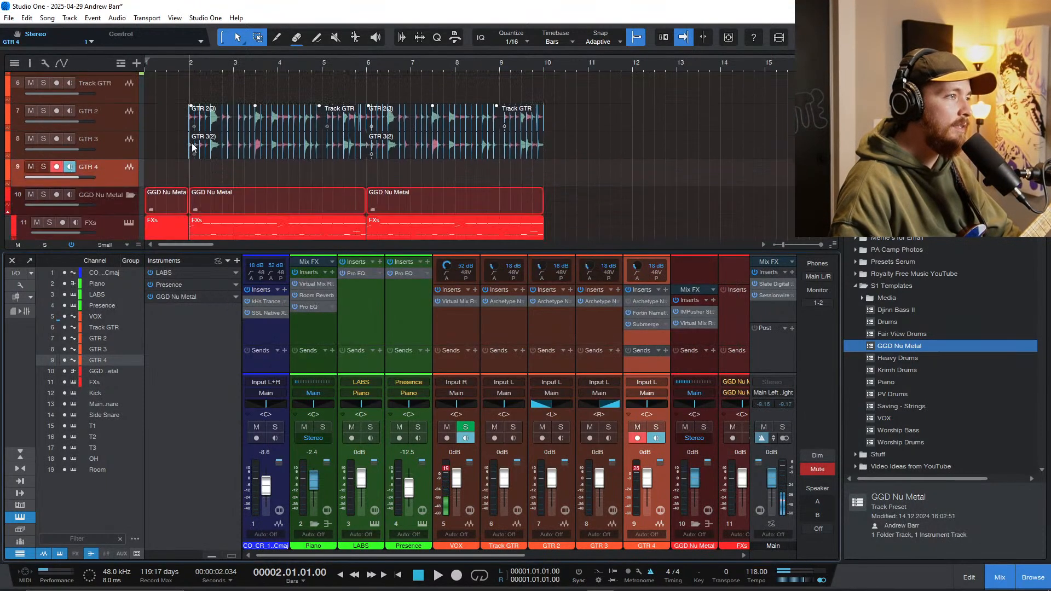
pyautogui.click(177, 178)
pyautogui.press(',')
pyautogui.press('KP_Multiply')
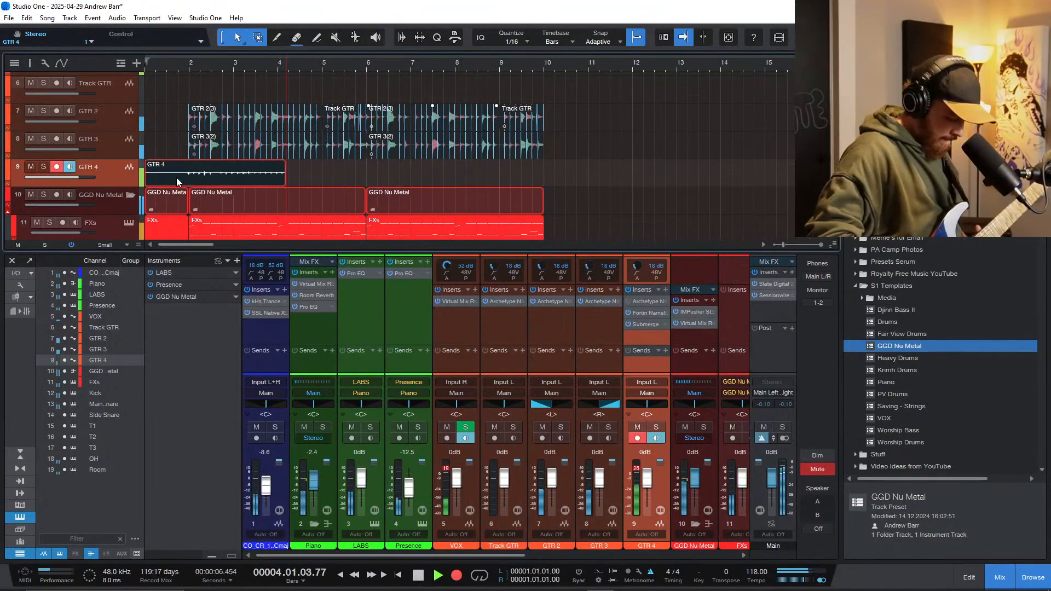
pyautogui.press('space')
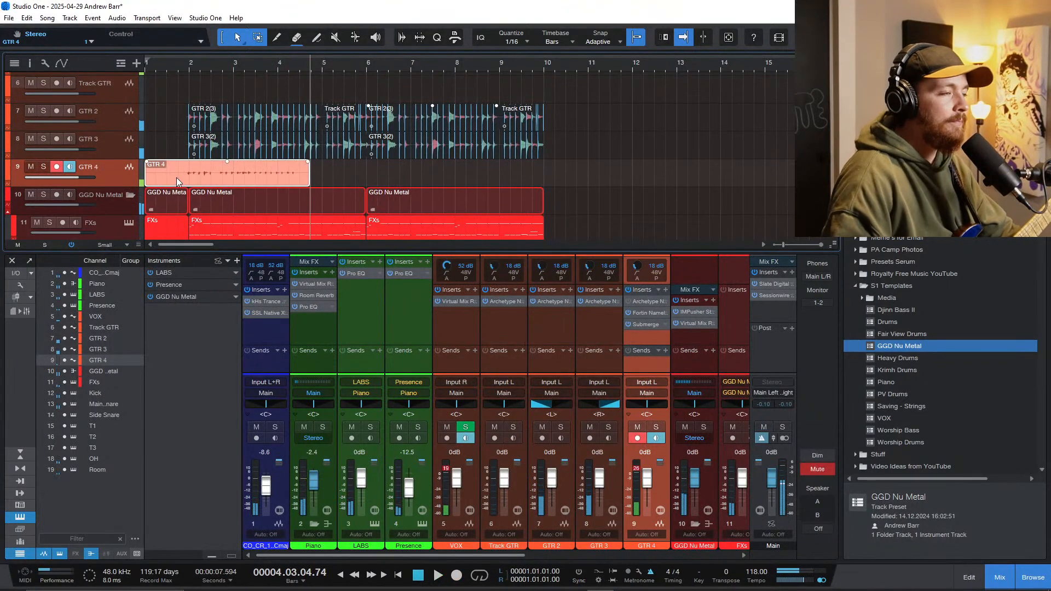
# Step: Lower Submerge's depth on the GTR 4 channel to 44.3% and close the plug-in
pyautogui.click(645, 324)
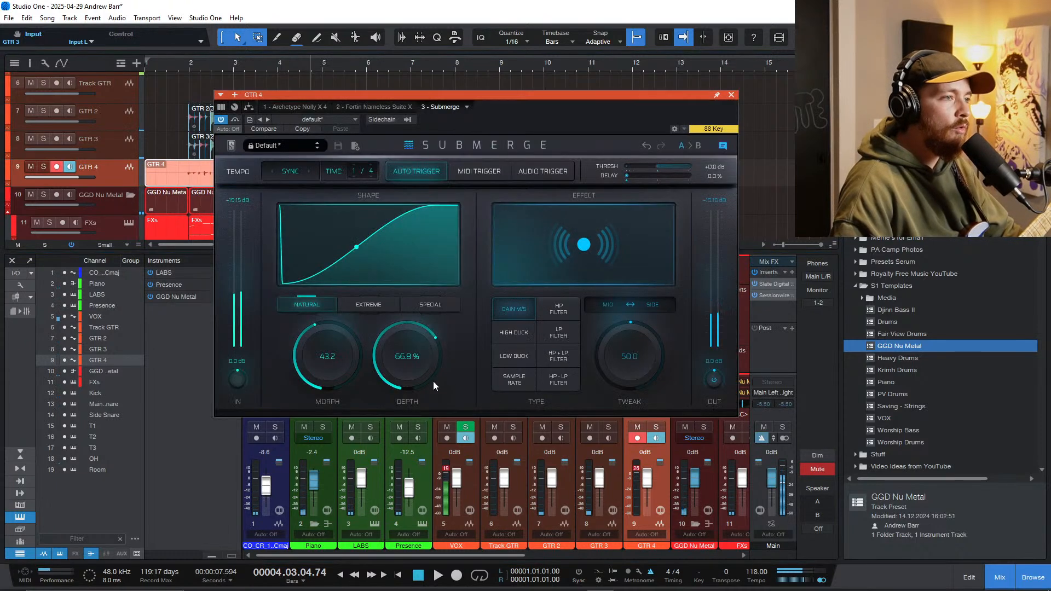
pyautogui.moveTo(433, 381); pyautogui.dragTo(405, 408)
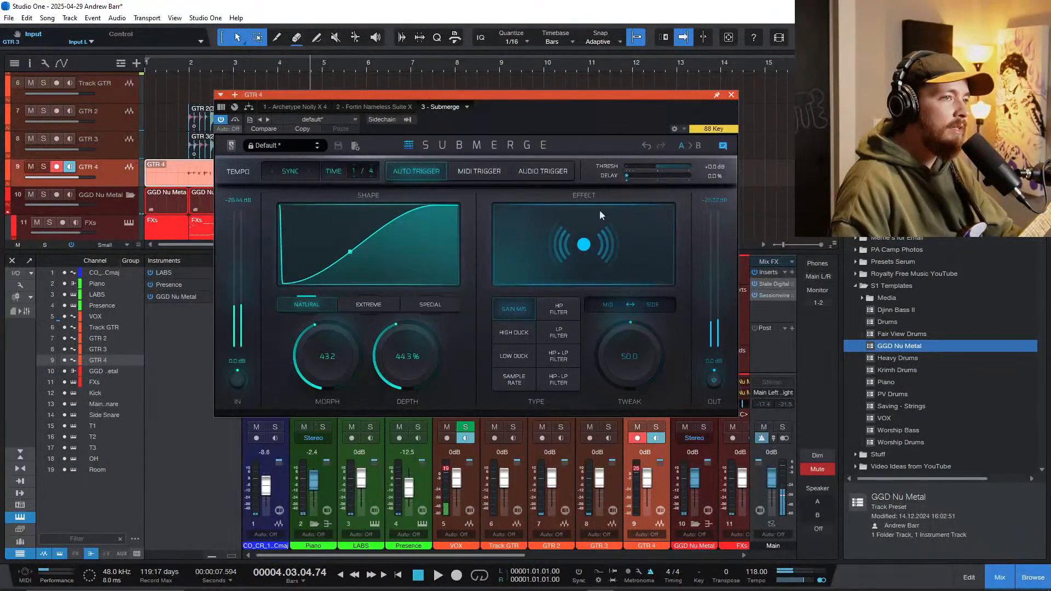
pyautogui.click(731, 94)
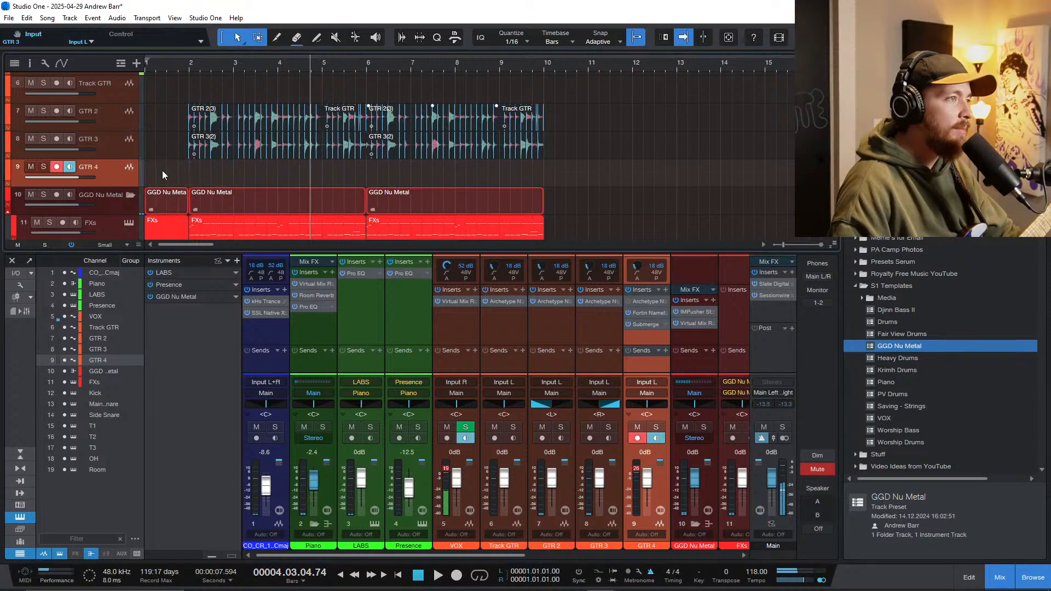
# Step: Replace the short GTR 4 take with a full recording from the song start through bar 9
pyautogui.press(',')
pyautogui.press('KP_Multiply')
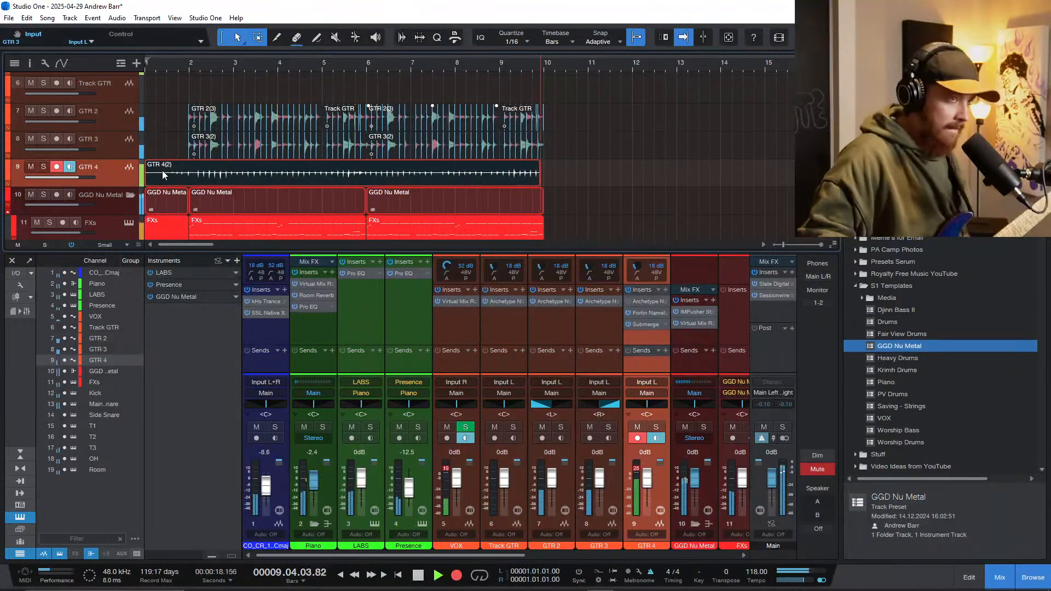
pyautogui.press('space')
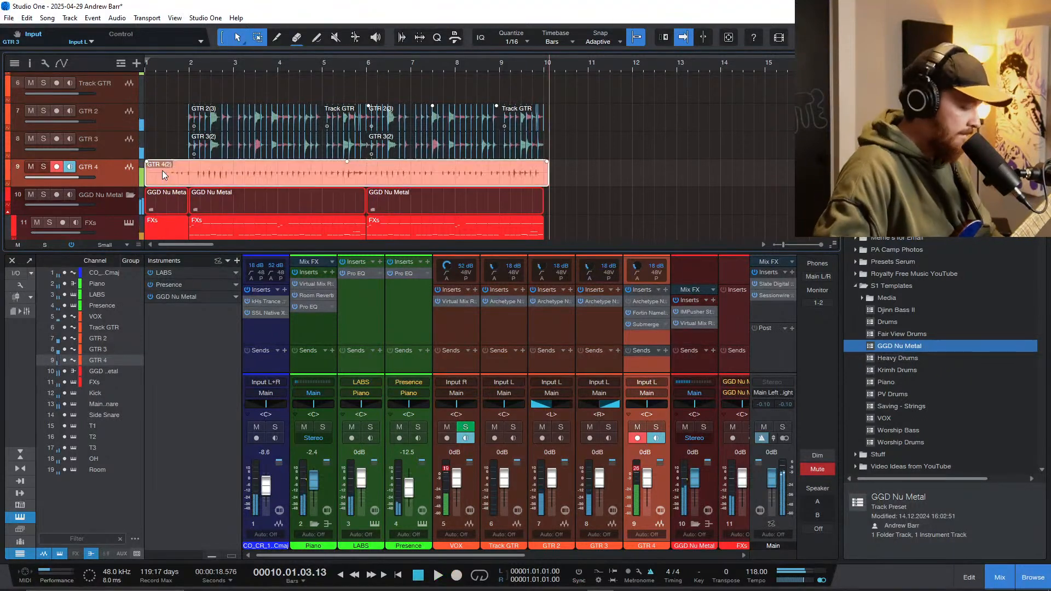
# Step: Set Submerge's depth to 33.5% and morph to 37.5 on GTR 4, then close the plug-in
pyautogui.click(649, 324)
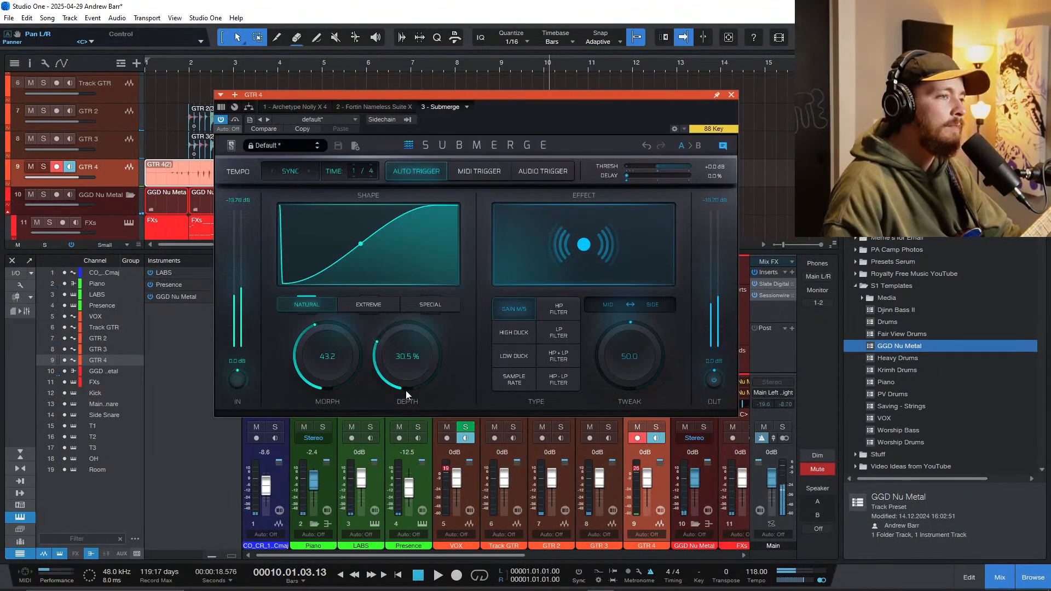
pyautogui.moveTo(405, 390); pyautogui.dragTo(406, 384)
pyautogui.moveTo(335, 370)
pyautogui.mouseDown()
pyautogui.moveTo(345, 322)
pyautogui.moveTo(324, 390)
pyautogui.moveTo(327, 376)
pyautogui.mouseUp()
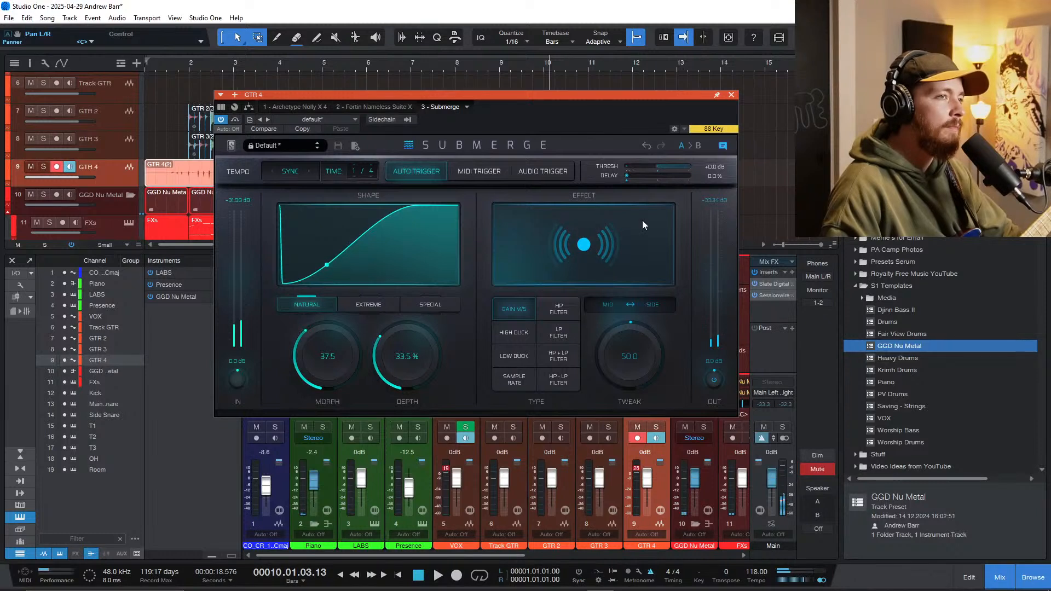
pyautogui.moveTo(654, 180); pyautogui.dragTo(506, 188)
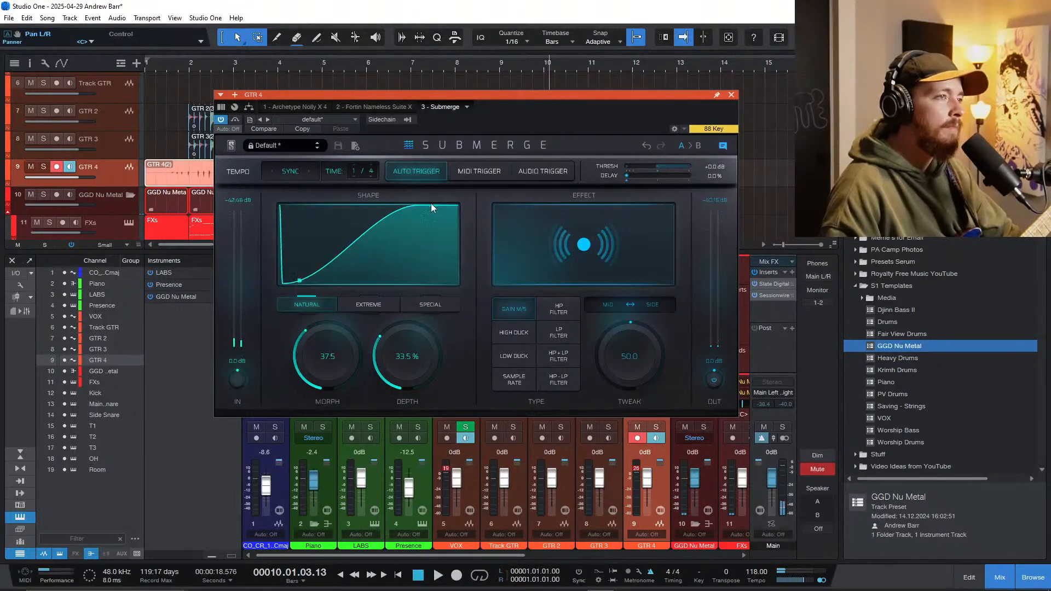
pyautogui.click(732, 95)
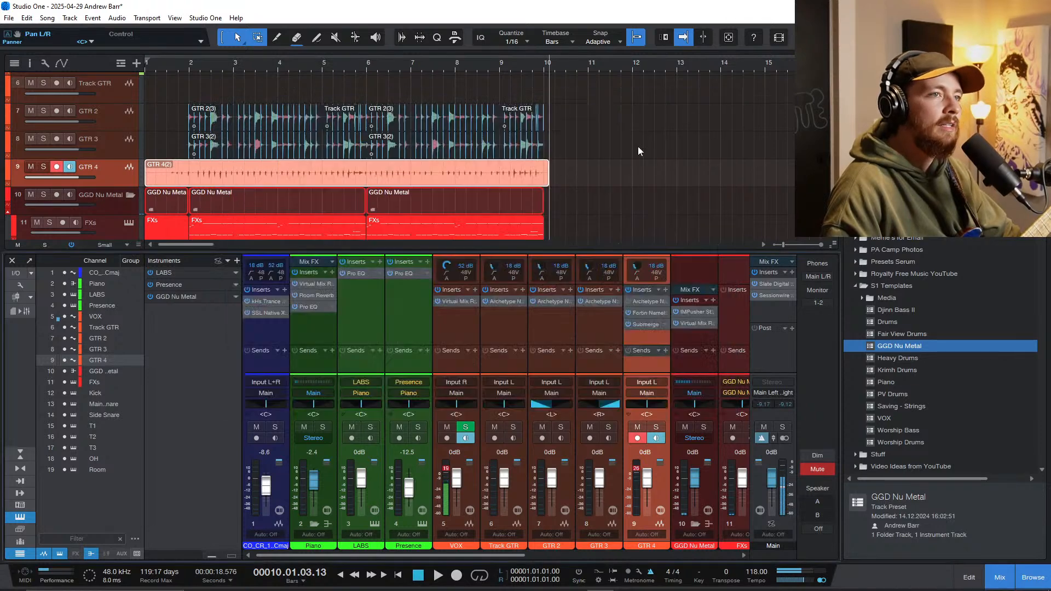
# Step: Delete the GTR 4 take and try recording a new one from the song start into bar 6
pyautogui.keyDown('ctrl'); pyautogui.click(239, 180); pyautogui.keyUp('ctrl')
pyautogui.click(166, 177)
pyautogui.press(',')
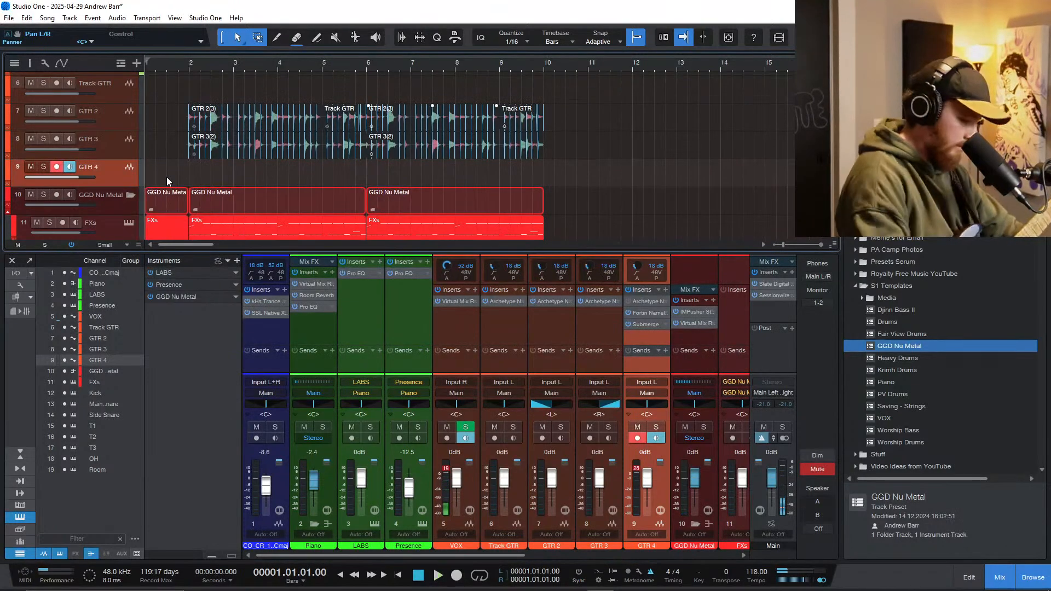
pyautogui.press('KP_Multiply')
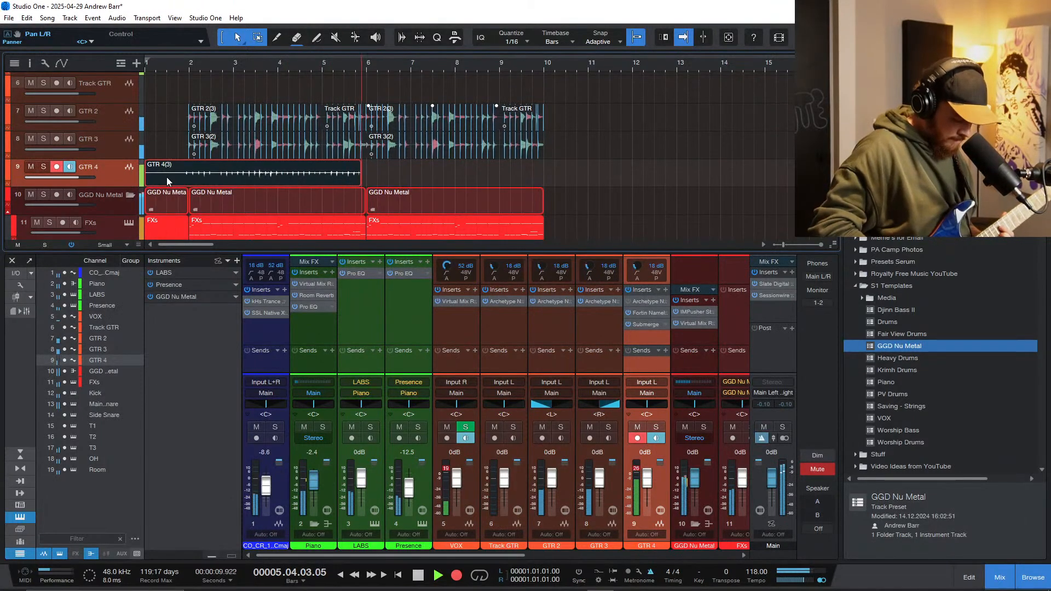
pyautogui.press('space')
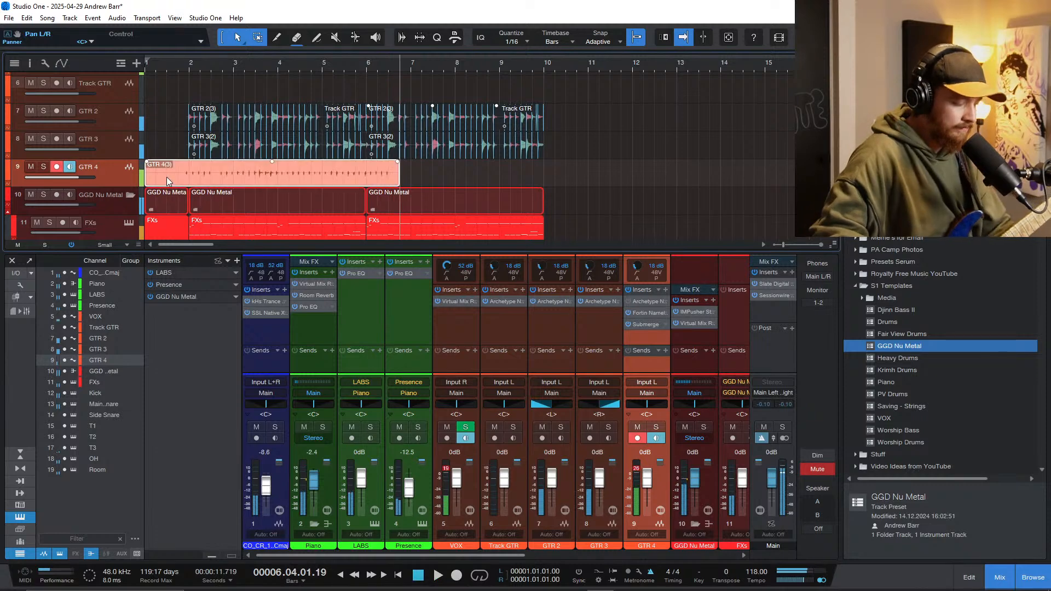
# Step: Discard the partial GTR 4 take and record the ambient part again from the song start into bar 10
pyautogui.click(167, 175)
pyautogui.press('Home')
pyautogui.press('KP_Multiply')
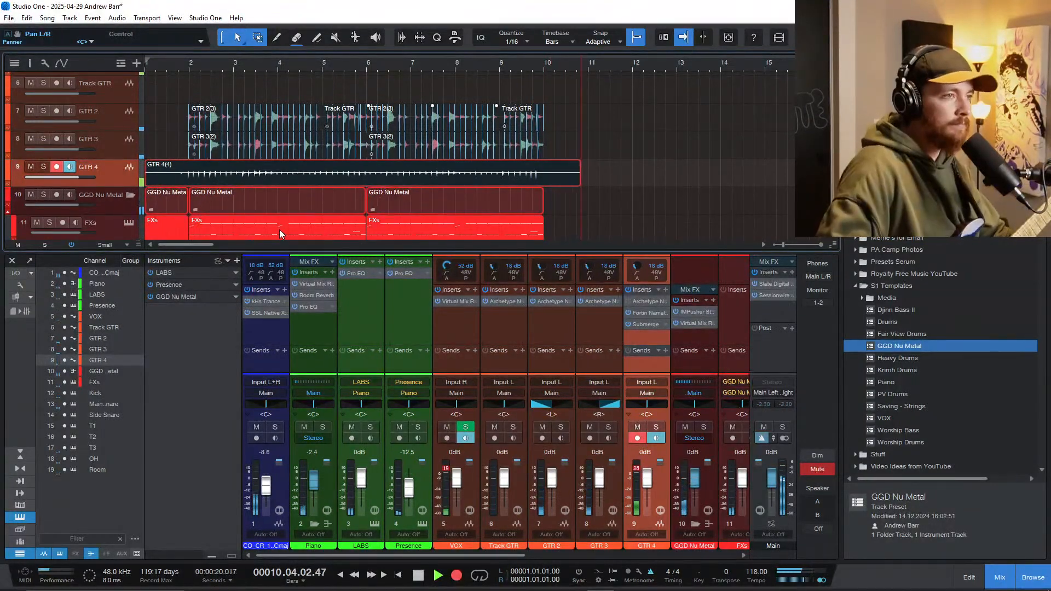
pyautogui.press('space')
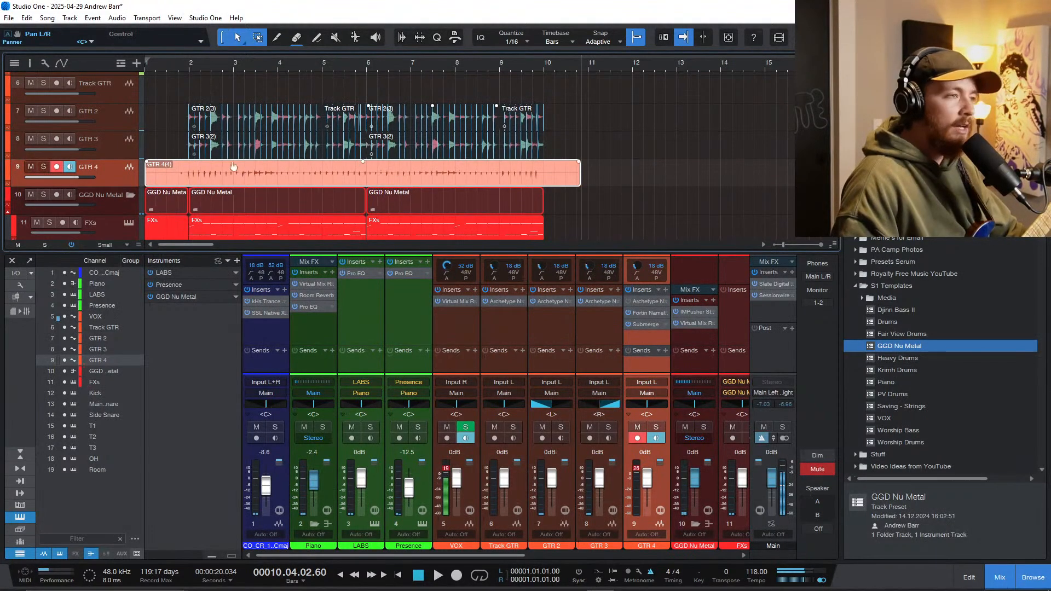
# Step: Trim the start of the GTR 4 take to bar 2 and quantize its audio to the grid
pyautogui.scroll(2, 191, 179)
pyautogui.scroll(8, 189, 178)
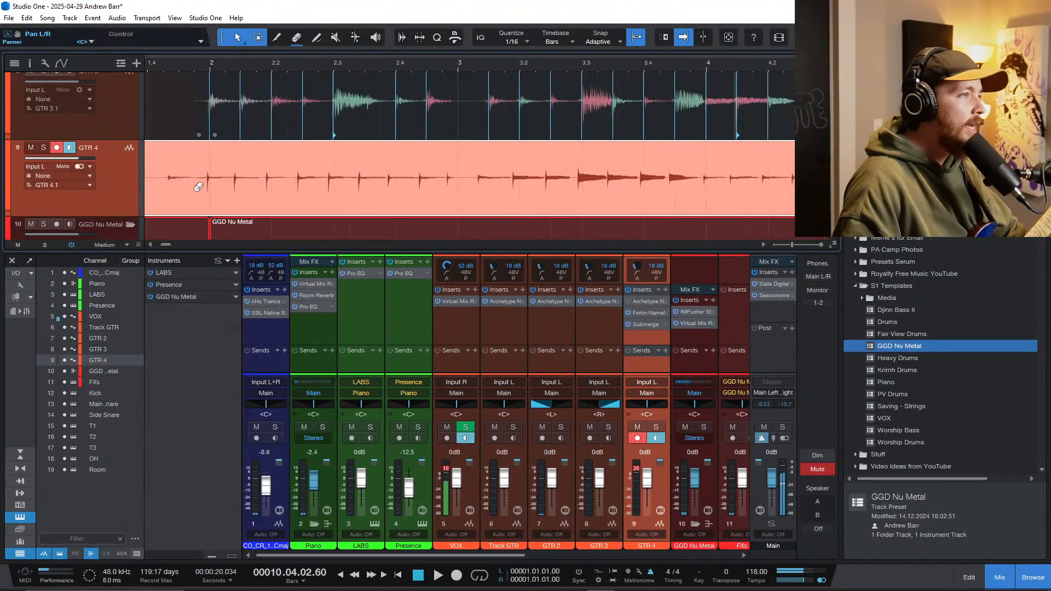
pyautogui.click(222, 198)
pyautogui.scroll(-5, 226, 200)
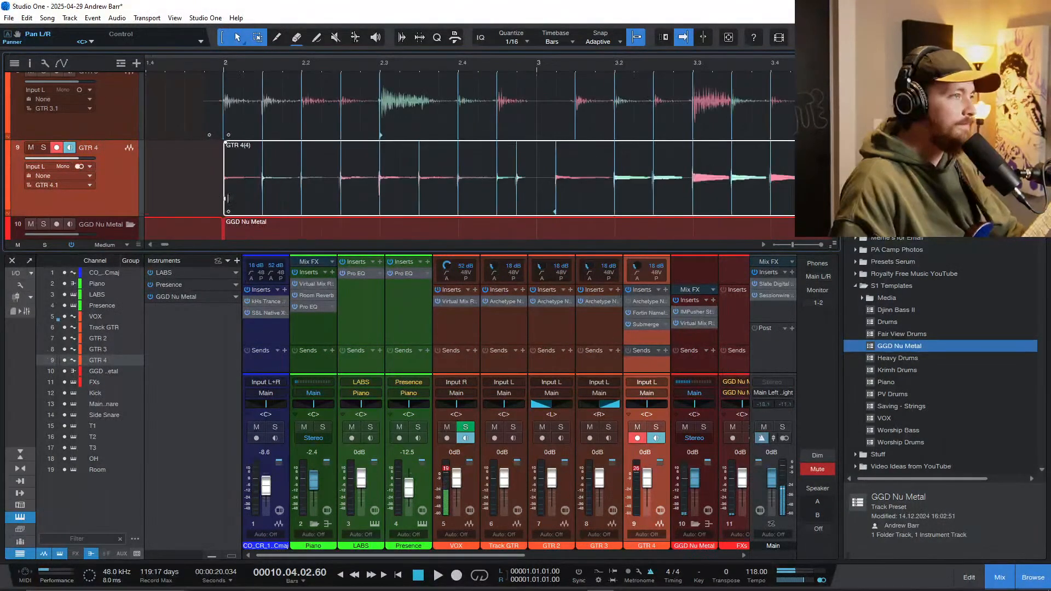
pyautogui.scroll(-2, 226, 199)
pyautogui.scroll(-6, 227, 191)
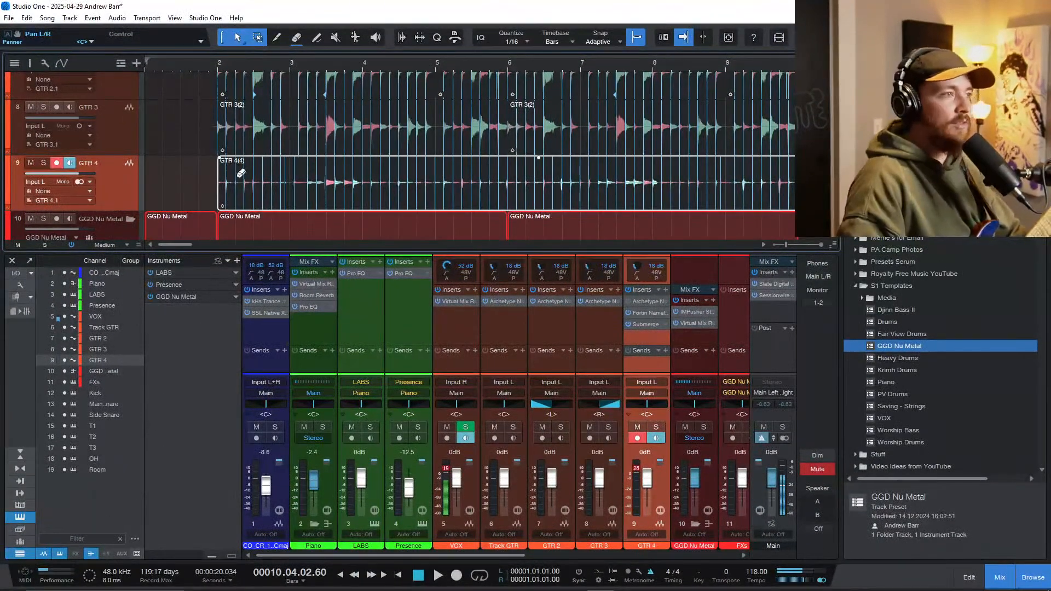
pyautogui.scroll(-1, 240, 173)
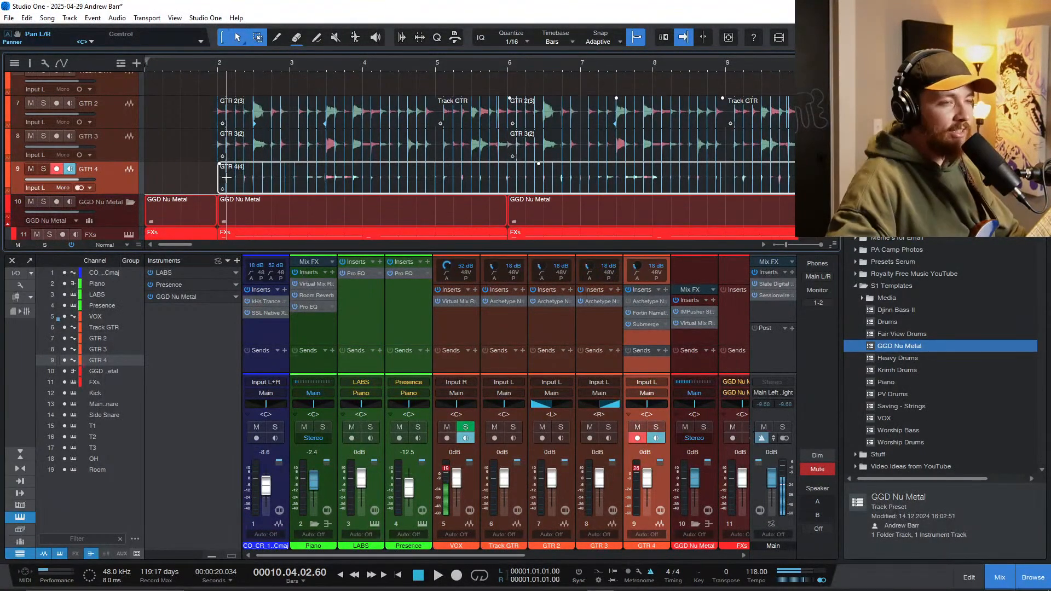
# Step: Play the arrangement from just before bar 2 and lower GTR 4's volume to -0.7 dB
pyautogui.press('F3')
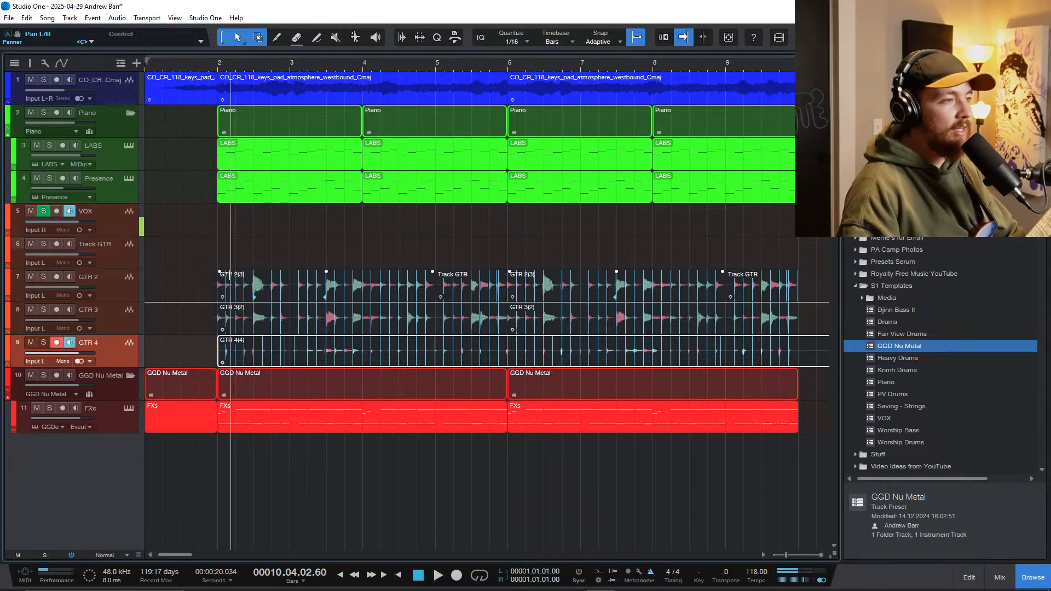
pyautogui.scroll(2, 249, 293)
pyautogui.hscroll(-1, 248, 299)
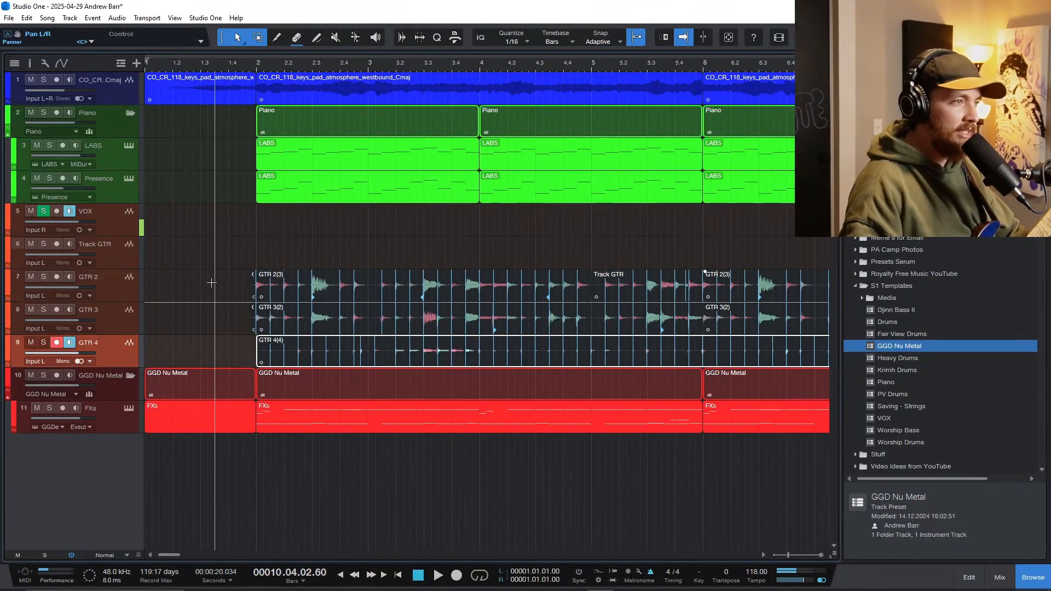
pyautogui.click(214, 307)
pyautogui.press('space')
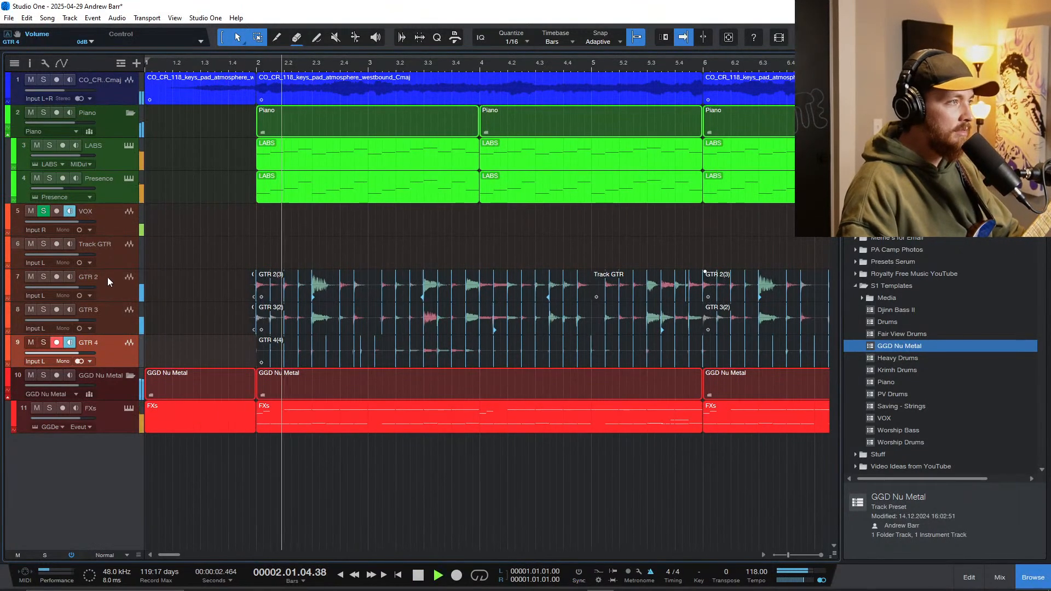
pyautogui.scroll(-2, 241, 331)
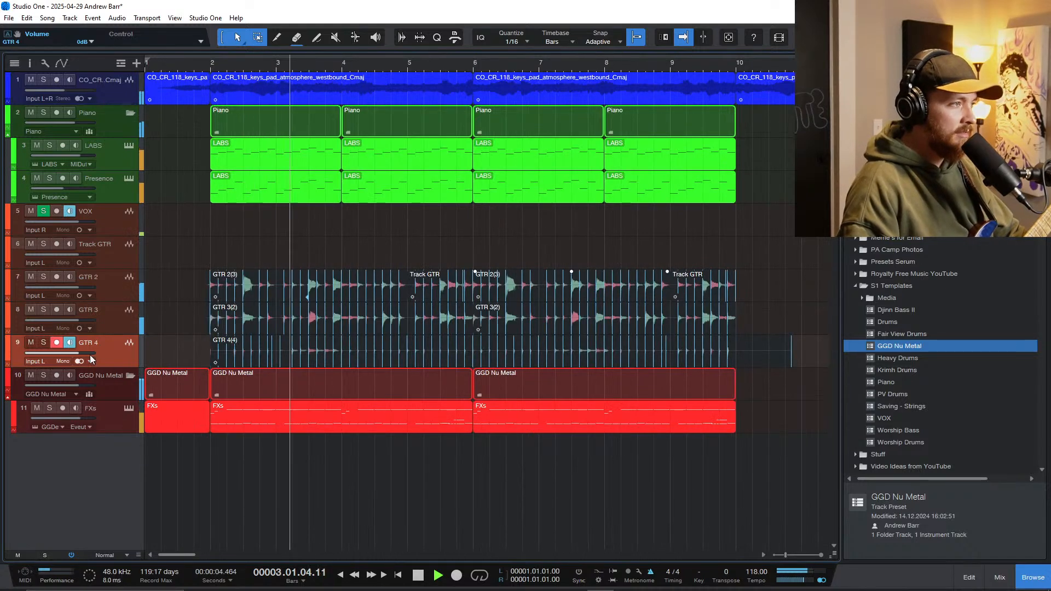
pyautogui.moveTo(90, 354); pyautogui.dragTo(80, 378)
pyautogui.press('F3')
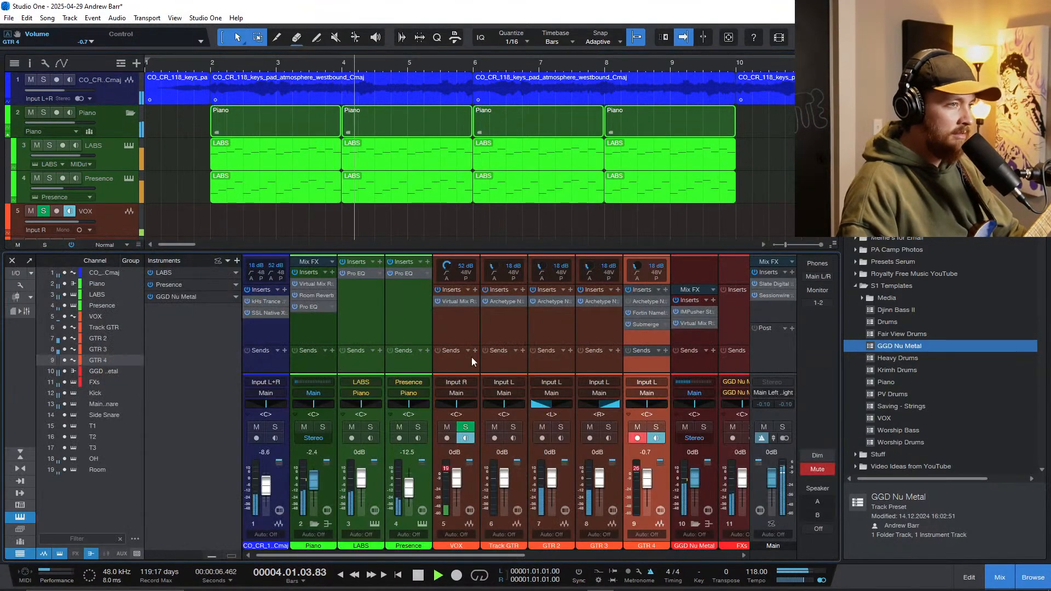
pyautogui.press('space')
# Step: Insert Auburn Sounds Inner Pitch on the GTR 4 channel and move it ahead of Fortin Nameless Suite X
pyautogui.click(665, 289)
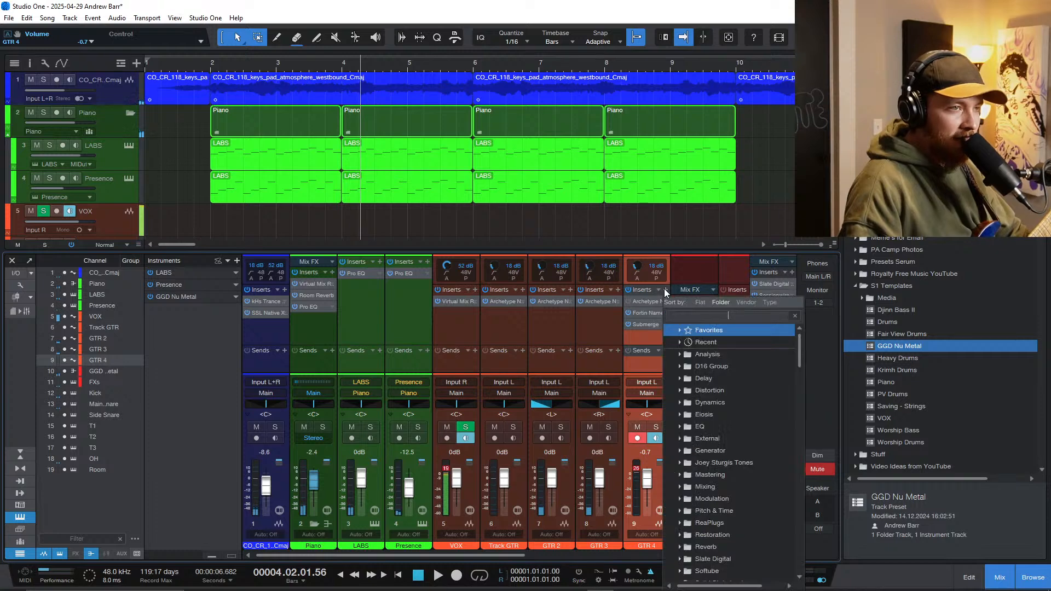
pyautogui.write('inner')
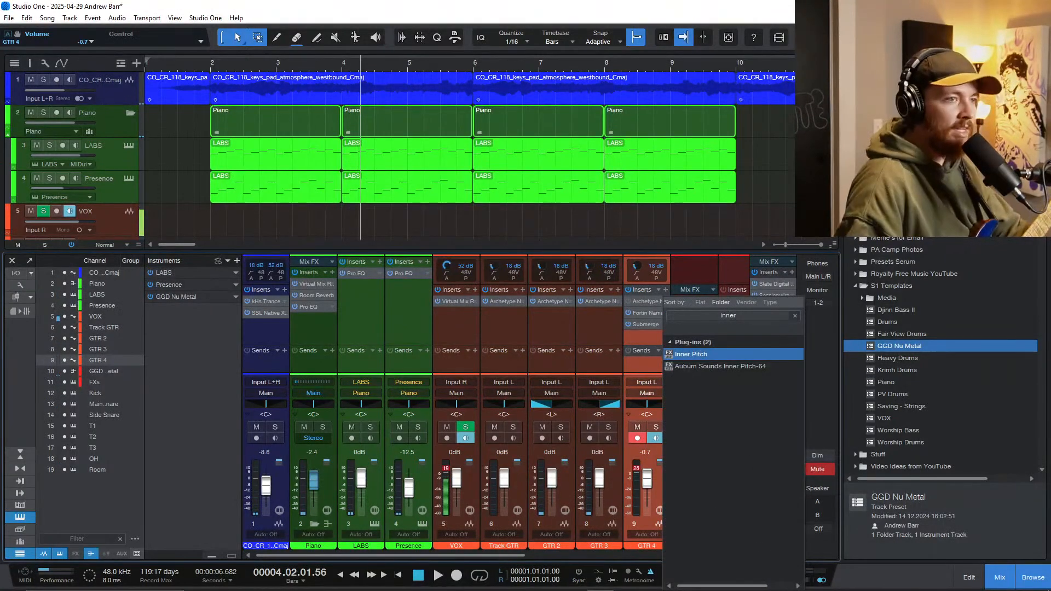
pyautogui.click(719, 354)
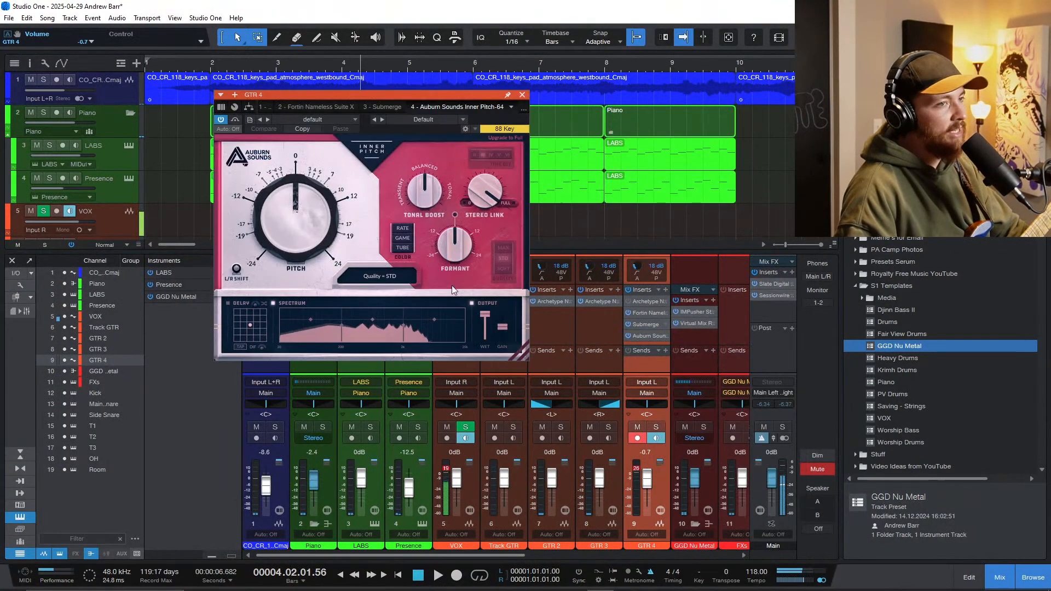
pyautogui.moveTo(450, 106); pyautogui.dragTo(326, 108)
# Step: Set Inner Pitch's pitch shift on GTR 4 to -12.00 semitones
pyautogui.moveTo(361, 221); pyautogui.dragTo(296, 358)
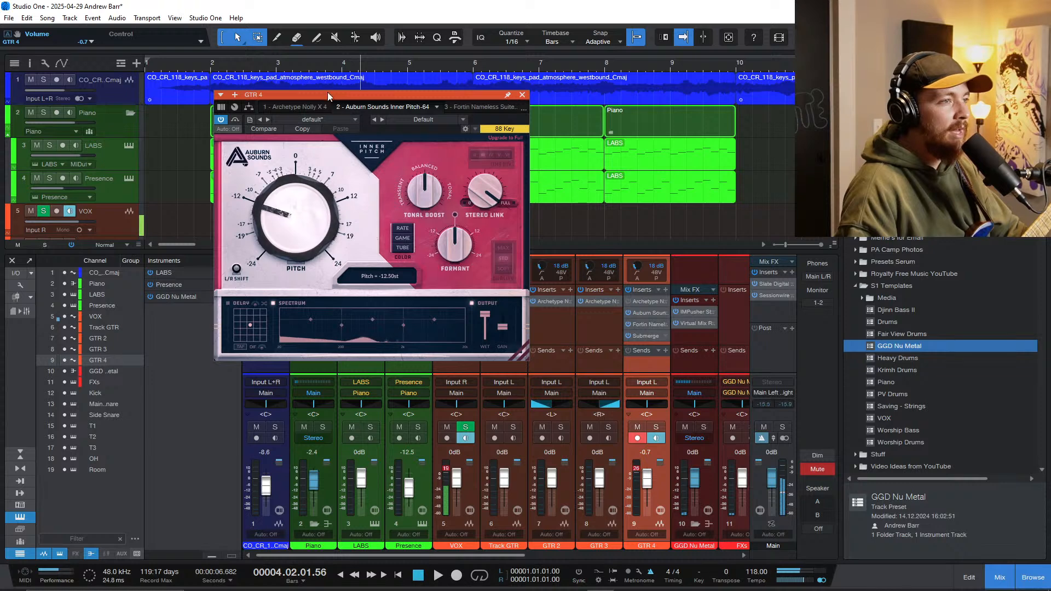
pyautogui.moveTo(296, 218); pyautogui.dragTo(305, 151)
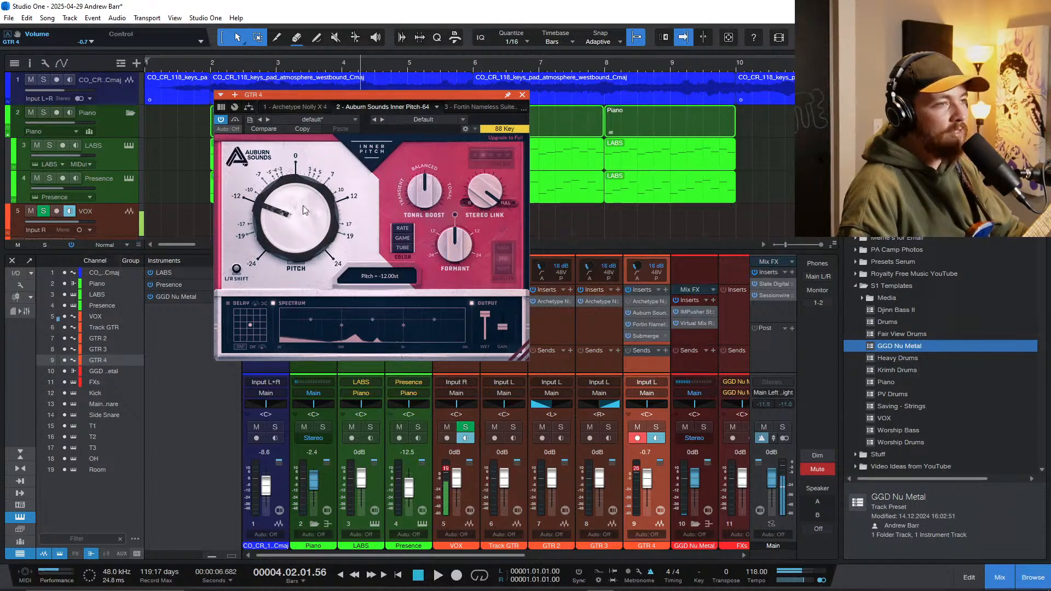
pyautogui.moveTo(483, 319)
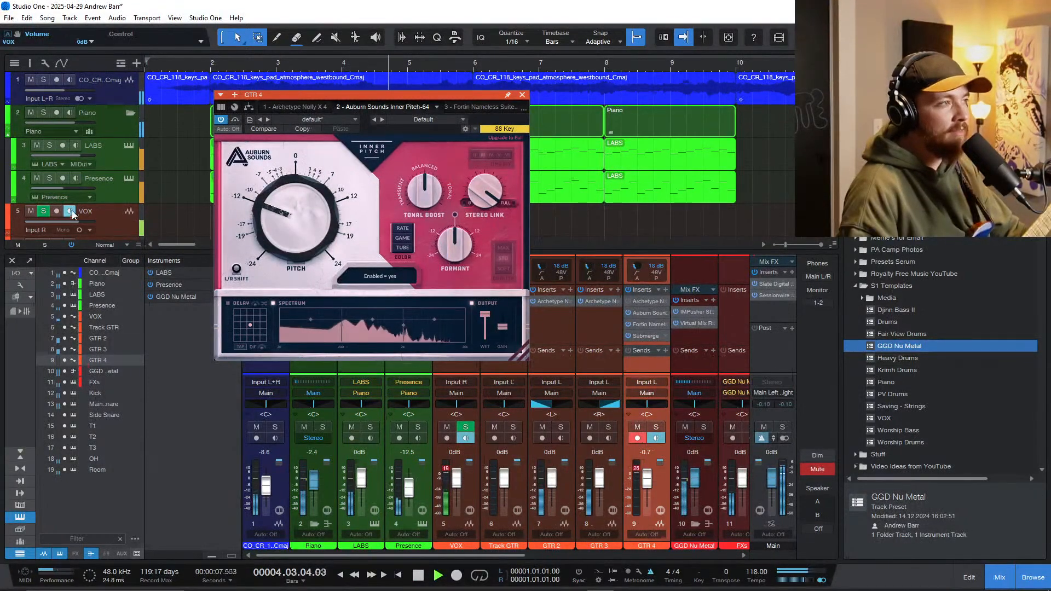
# Step: Solo GTR 4 during playback and lower Inner Pitch's wet level to 0%
pyautogui.scroll(-3, 126, 215)
pyautogui.click(43, 231)
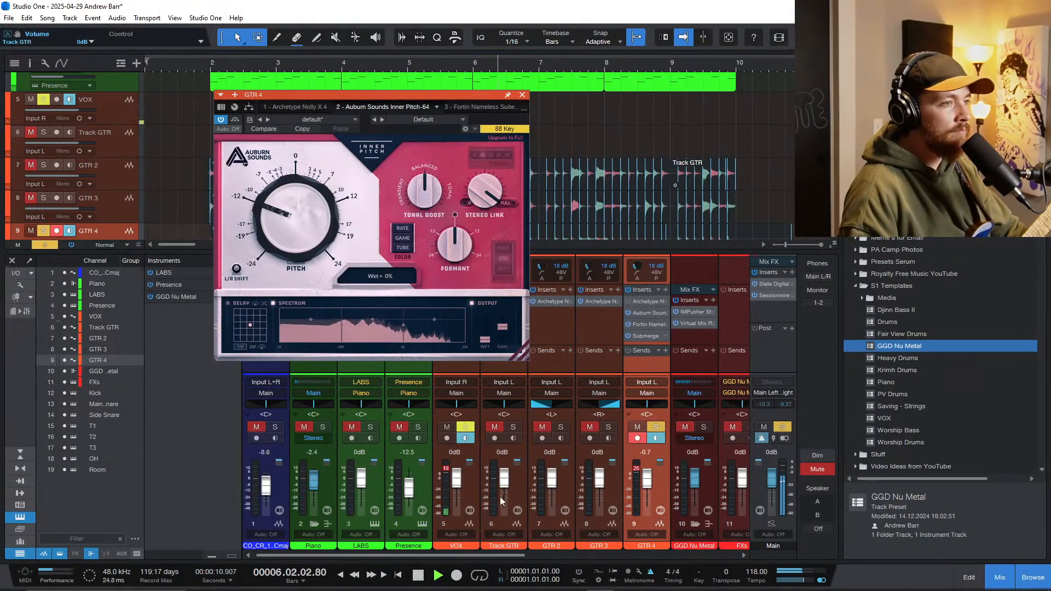
pyautogui.moveTo(485, 315); pyautogui.dragTo(482, 348)
pyautogui.press('space')
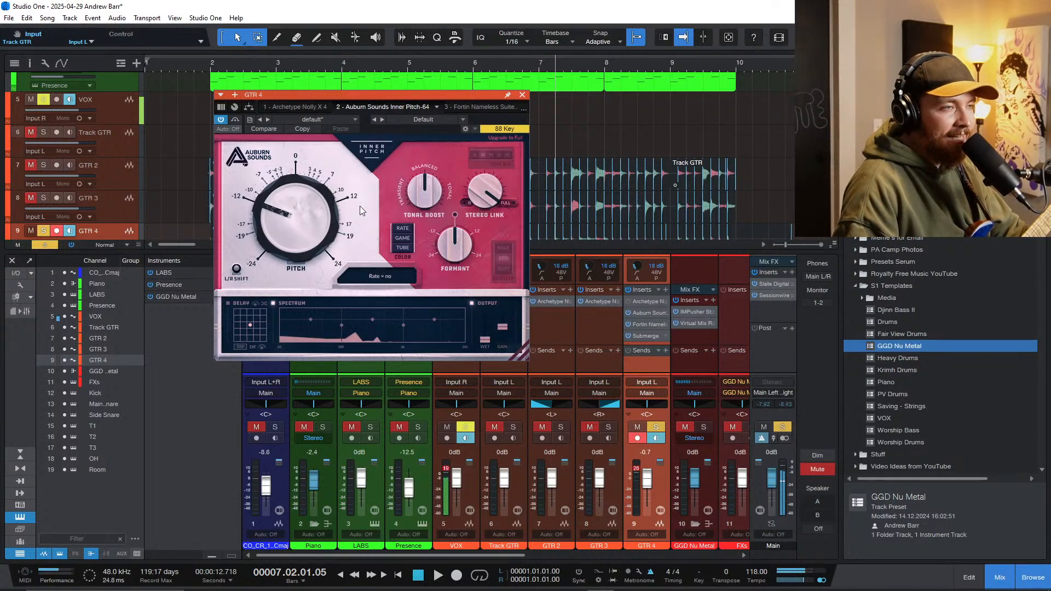
# Step: Replay the soloed GTR 4 from bar 2 and raise Inner Pitch's wet level to about halfway
pyautogui.click(213, 64)
pyautogui.press('space')
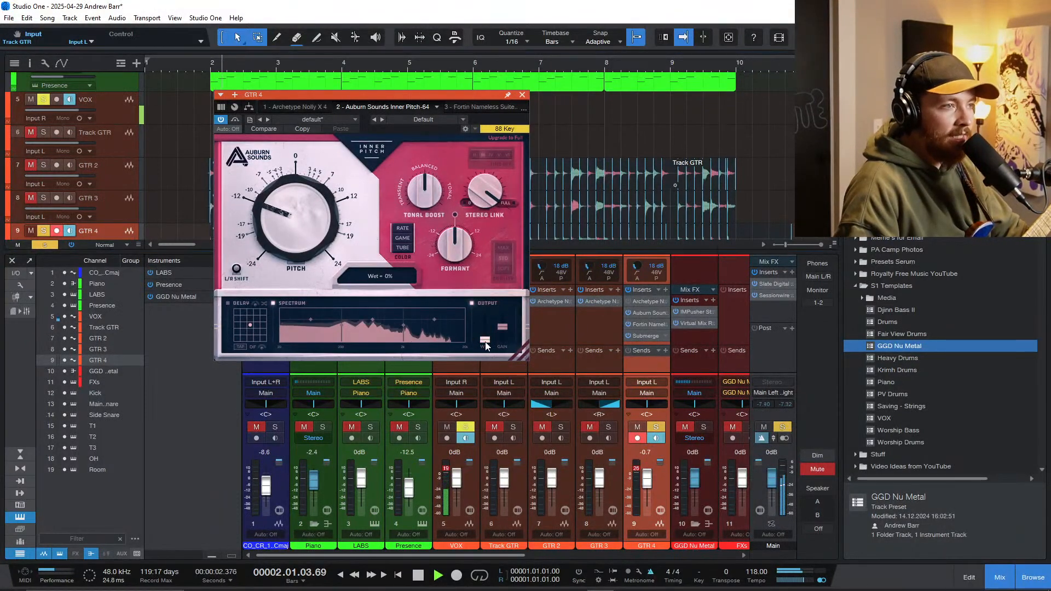
pyautogui.moveTo(485, 339)
pyautogui.mouseDown()
pyautogui.moveTo(485, 313)
pyautogui.moveTo(483, 334)
pyautogui.moveTo(477, 321)
pyautogui.mouseUp()
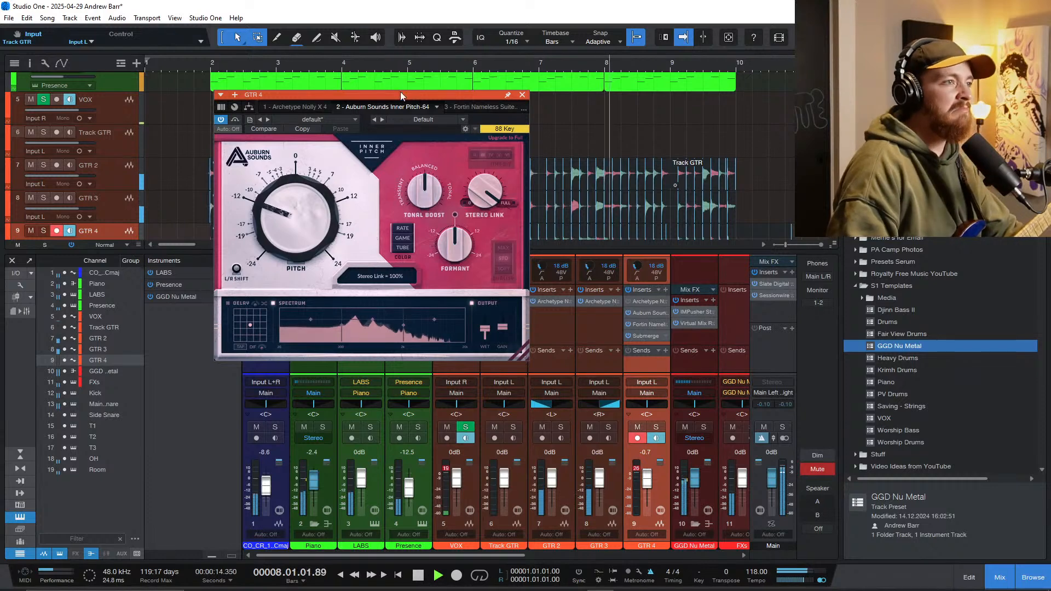
# Step: Close the Inner Pitch window and hide the mixer so the full arrangement shows
pyautogui.moveTo(400, 94); pyautogui.dragTo(508, 151)
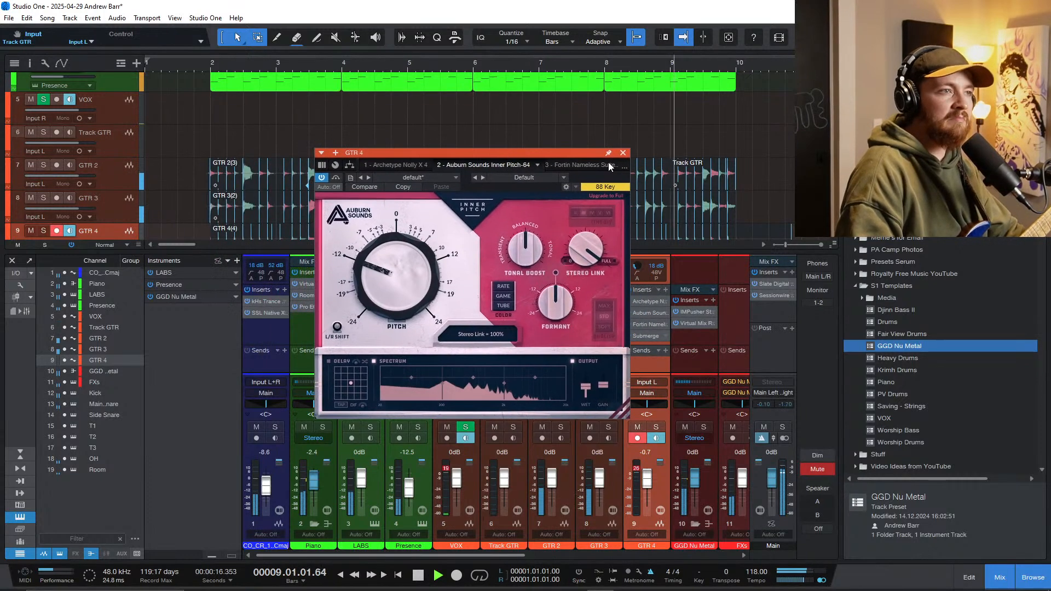
pyautogui.click(623, 143)
pyautogui.press('F3')
# Step: Split the GTR 4 event at bar 10 and delete the excess audio after it
pyautogui.scroll(-5, 350, 268)
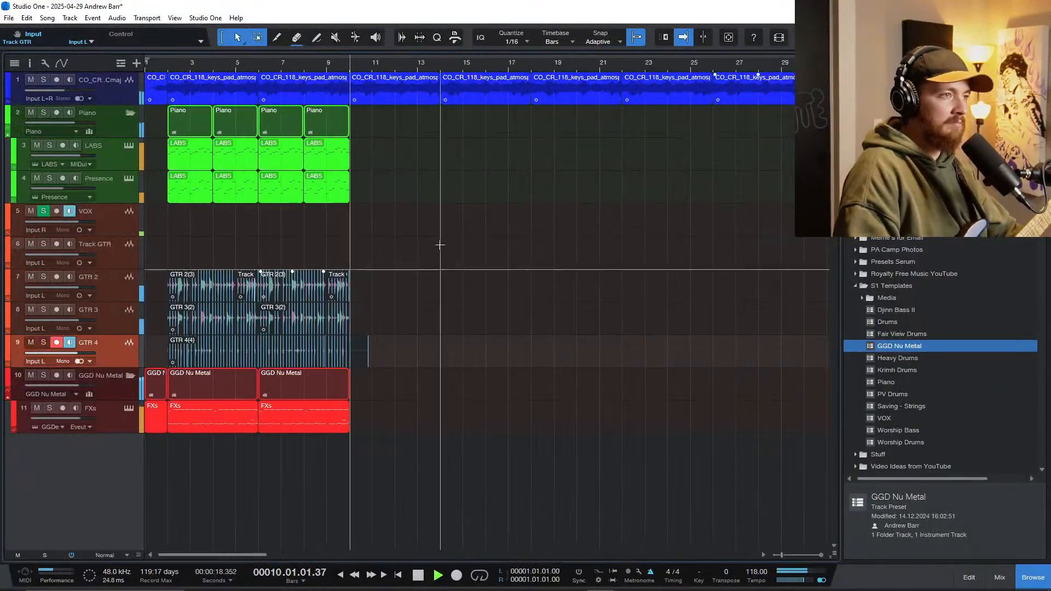
pyautogui.scroll(4, 338, 300)
pyautogui.hscroll(-1, 408, 334)
pyautogui.press('3')
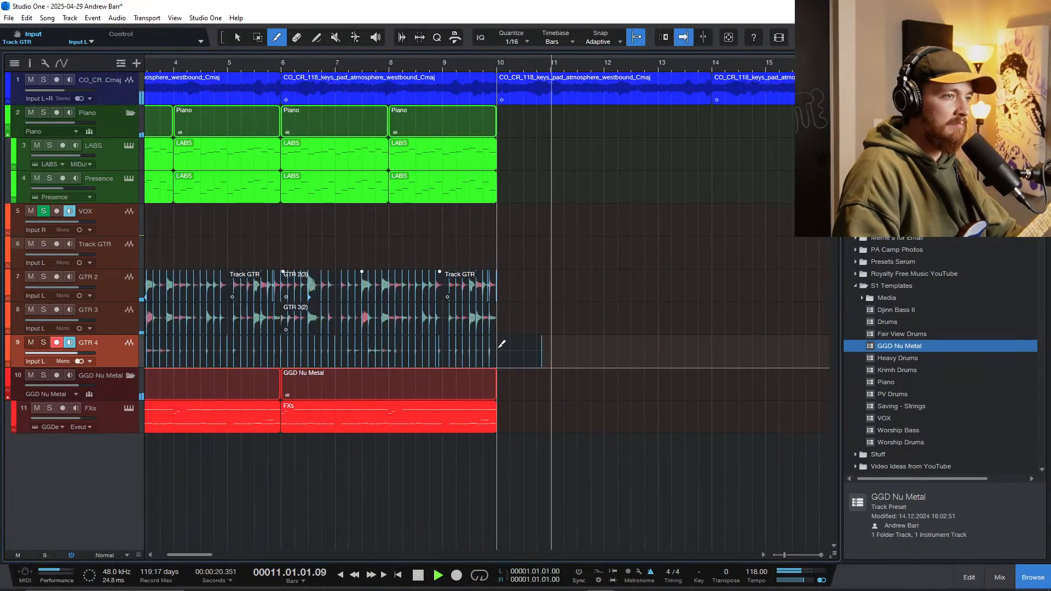
pyautogui.click(500, 346)
pyautogui.press('1')
pyautogui.keyDown('ctrl'); pyautogui.click(521, 346); pyautogui.keyUp('ctrl')
# Step: Stop playback and place the playback cursor at beat 4 of bar 1, just before the guitar parts start
pyautogui.scroll(-1, 497, 340)
pyautogui.scroll(-3, 465, 340)
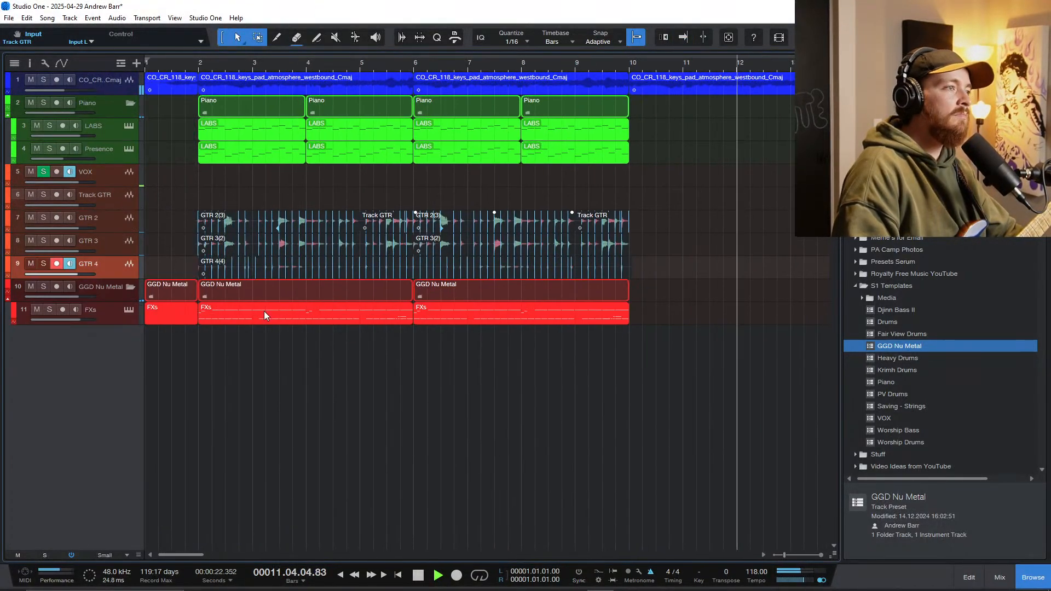
pyautogui.press('space')
pyautogui.scroll(2, 192, 314)
pyautogui.scroll(2, 203, 319)
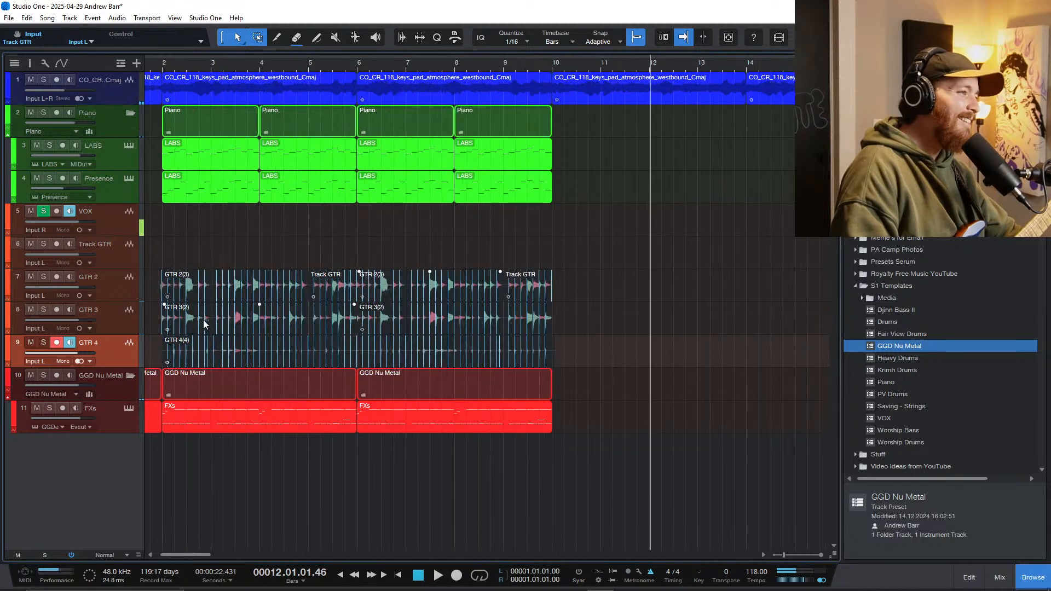
pyautogui.hscroll(-1, 203, 317)
pyautogui.click(184, 264)
pyautogui.scroll(2, 185, 262)
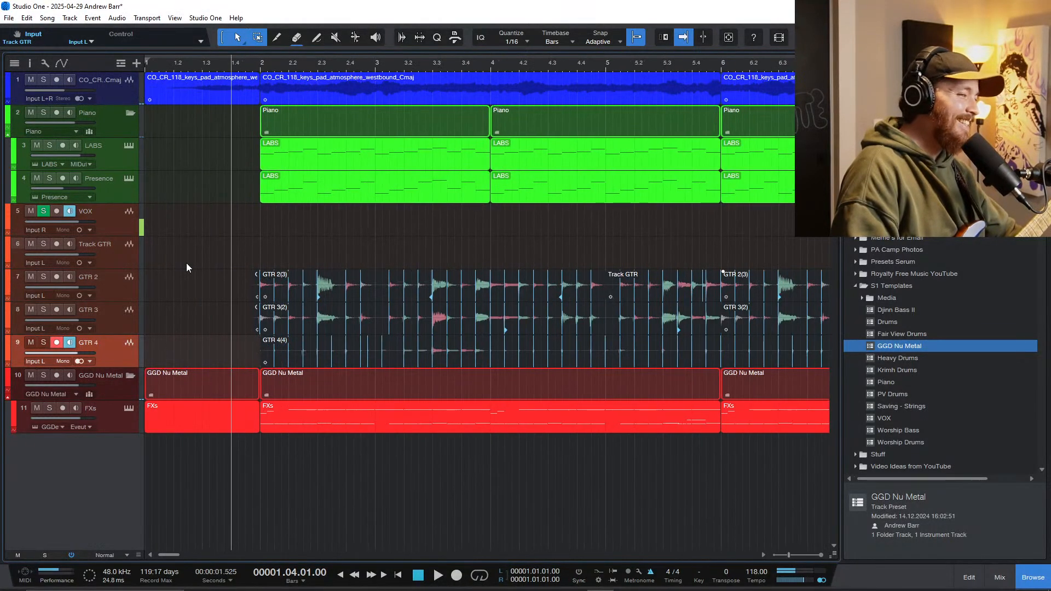
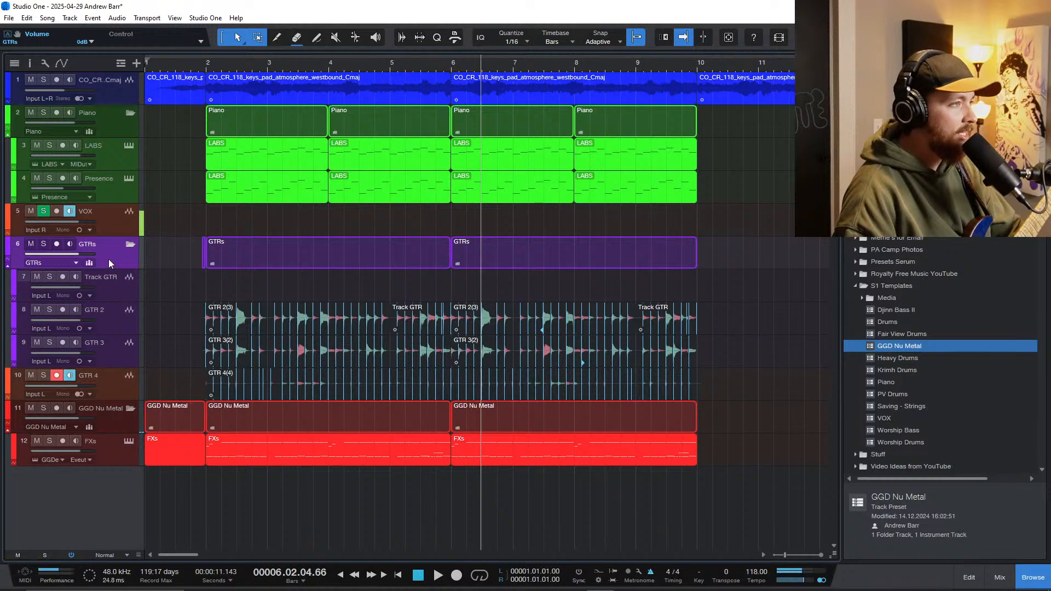
# Step: Show the mixer and insert a Pro EQ on the GTRs bus
pyautogui.press('F3')
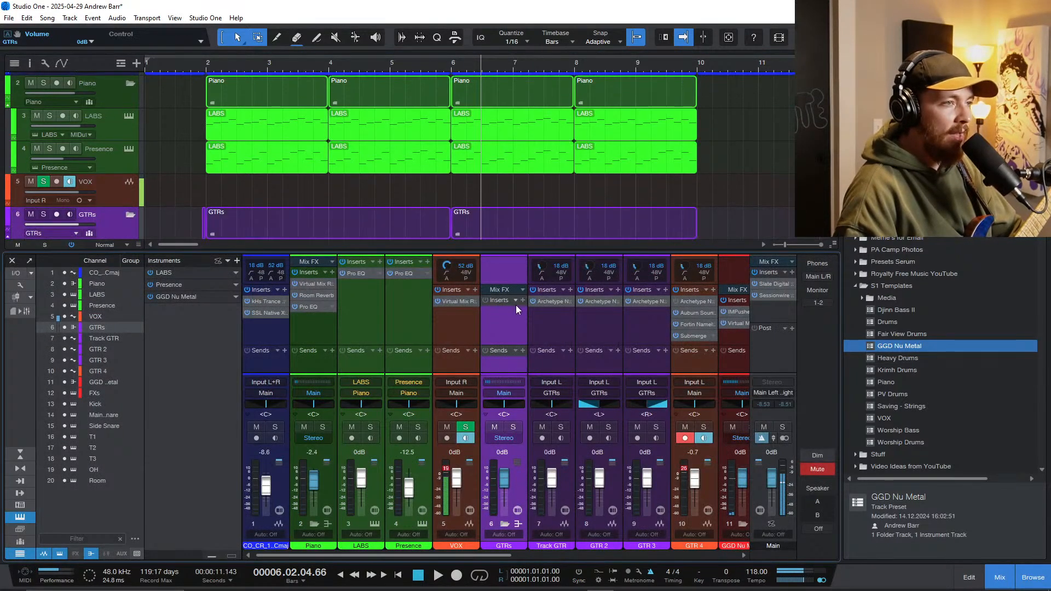
pyautogui.click(522, 300)
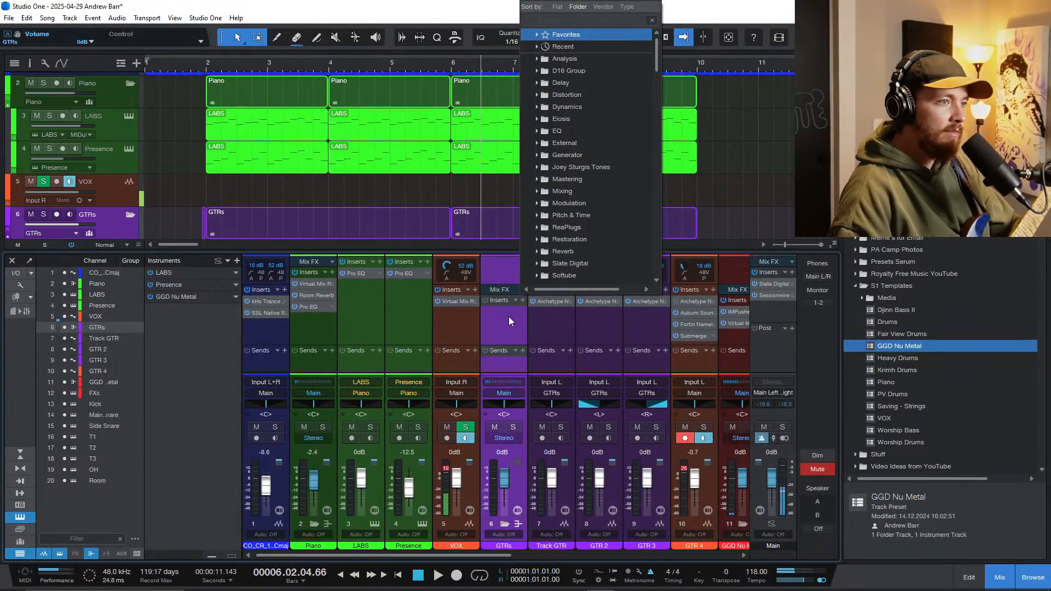
pyautogui.click(509, 317)
pyautogui.hotkey('shift', 'e')
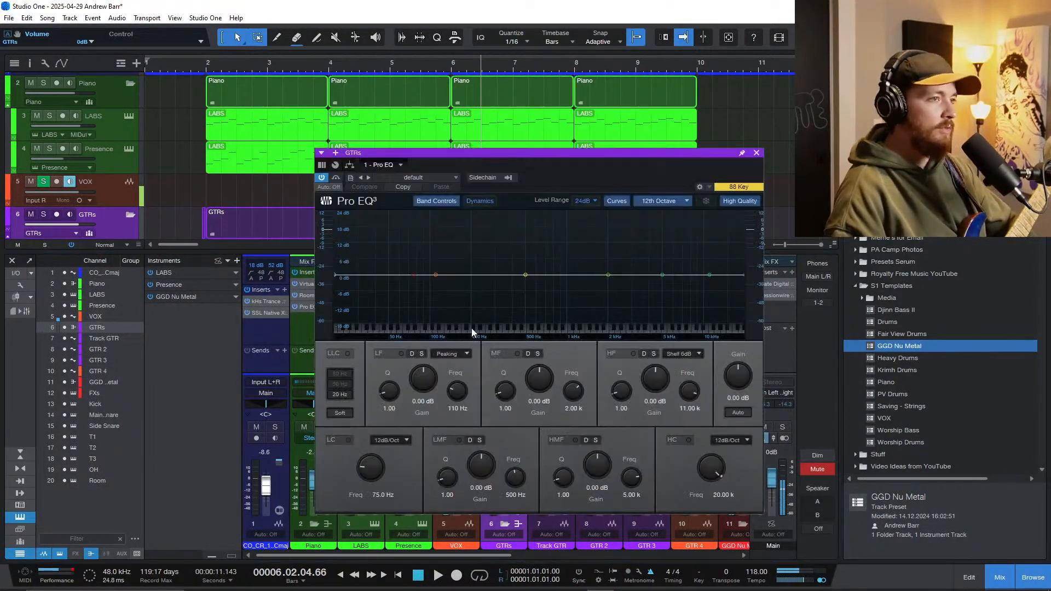
# Step: Play the song from bar 2 and solo the GTRs folder
pyautogui.click(210, 71)
pyautogui.scroll(-6, 274, 198)
pyautogui.press('space')
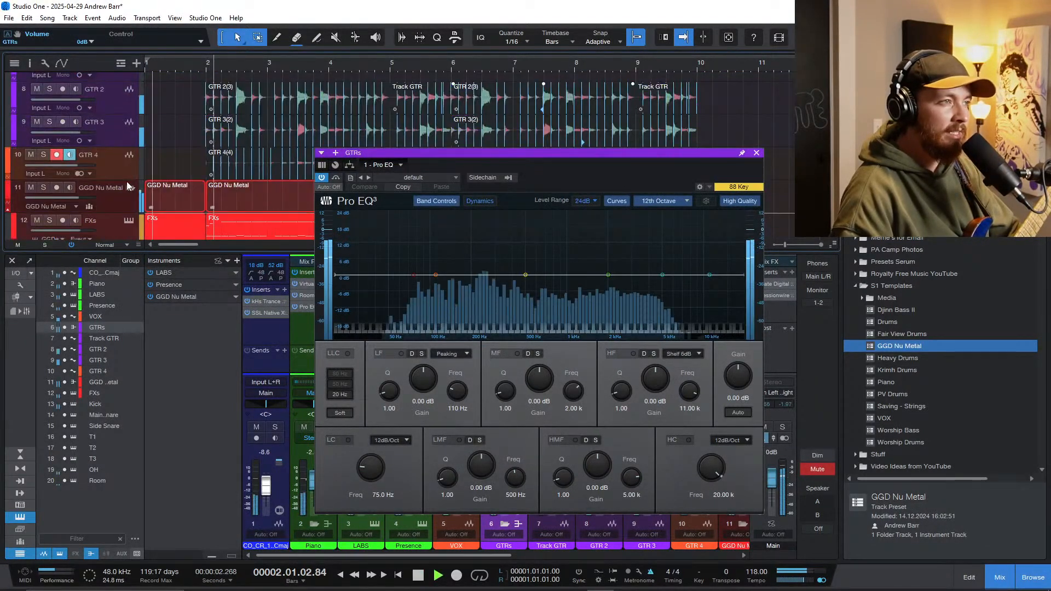
pyautogui.scroll(3, 127, 181)
pyautogui.click(43, 107)
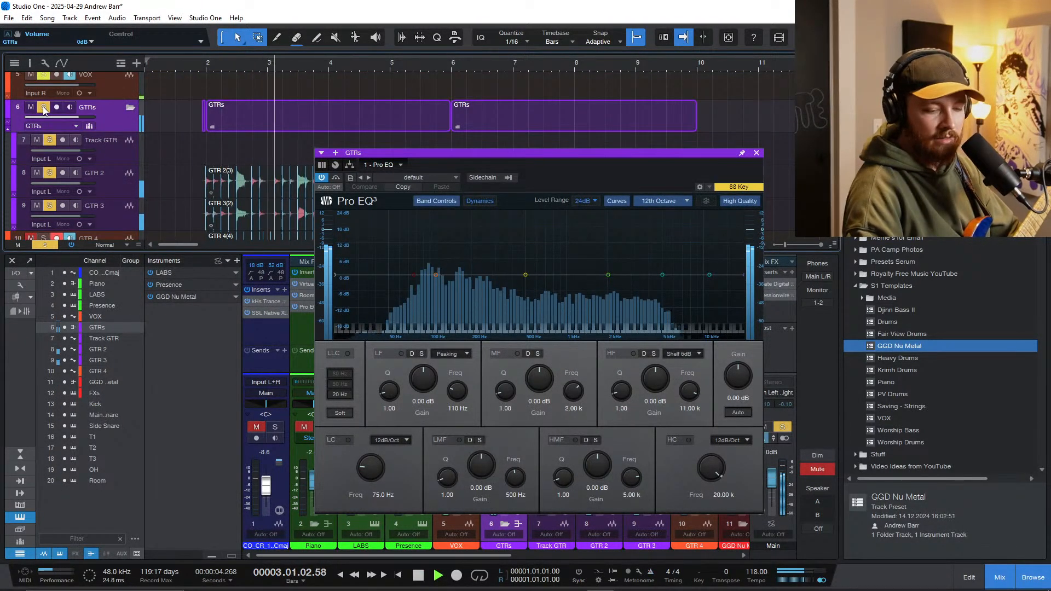
# Step: Enable Pro EQ's low cut on the guitars with a 24 dB/Oct slope at about 80 Hz
pyautogui.click(349, 440)
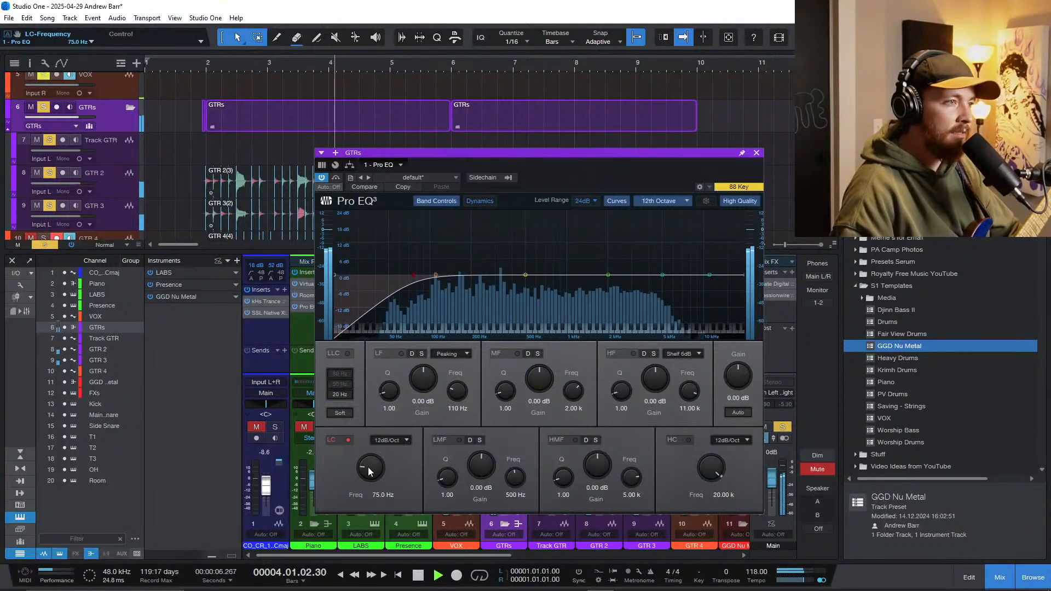
pyautogui.click(389, 440)
pyautogui.click(386, 477)
pyautogui.moveTo(368, 468); pyautogui.dragTo(372, 452)
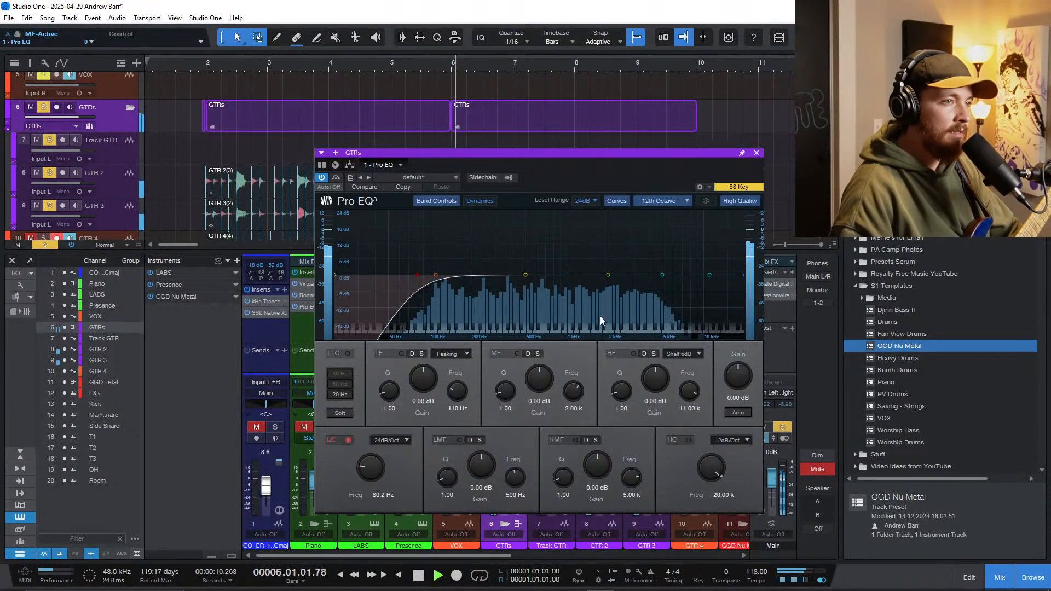
# Step: Shape the high-mid band into a narrow cut of -3 dB at about 2.61 kHz with a Q of 8.89, replaying from bar 2
pyautogui.moveTo(664, 274); pyautogui.dragTo(632, 267)
pyautogui.moveTo(560, 477); pyautogui.dragTo(563, 446)
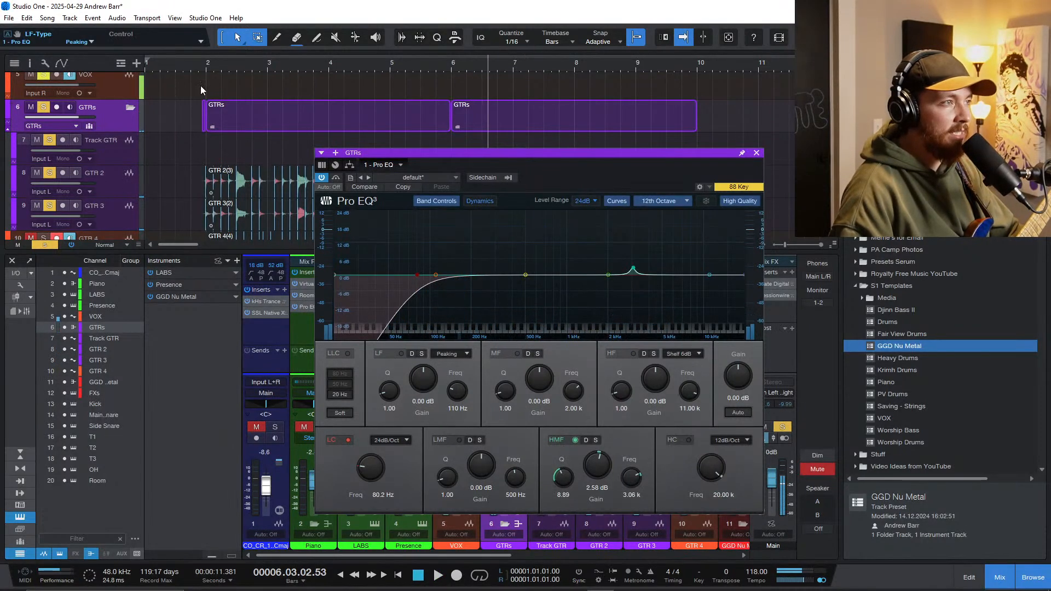
pyautogui.click(207, 68)
pyautogui.moveTo(633, 268); pyautogui.dragTo(624, 248)
pyautogui.moveTo(606, 461); pyautogui.dragTo(596, 495)
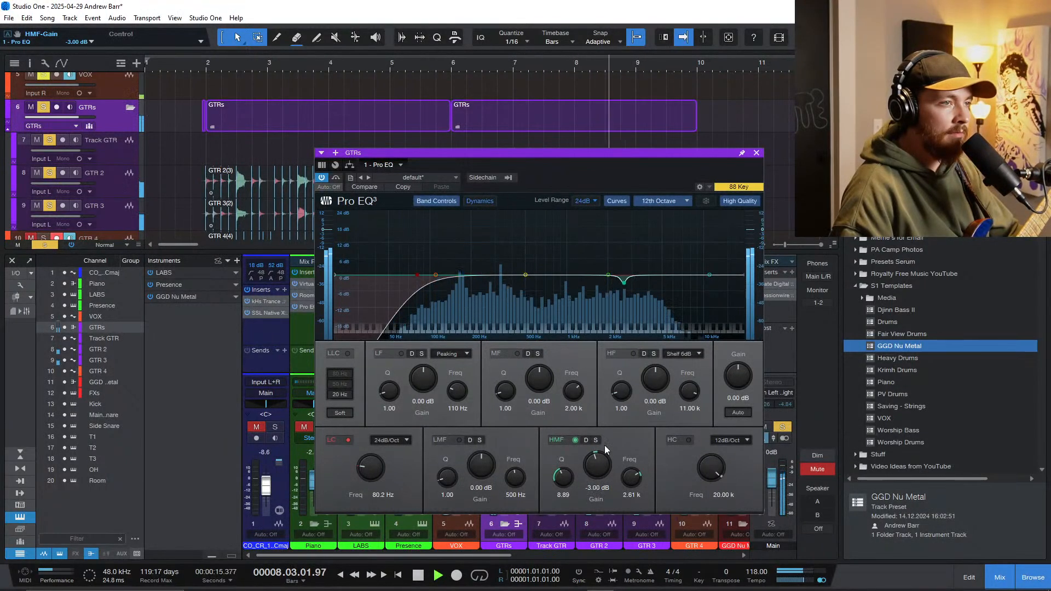
# Step: Boost the low-mid band by about 4.56 dB at 213 Hz, narrow it to a Q of about 5, and replay from bar 2
pyautogui.moveTo(525, 275); pyautogui.dragTo(476, 265)
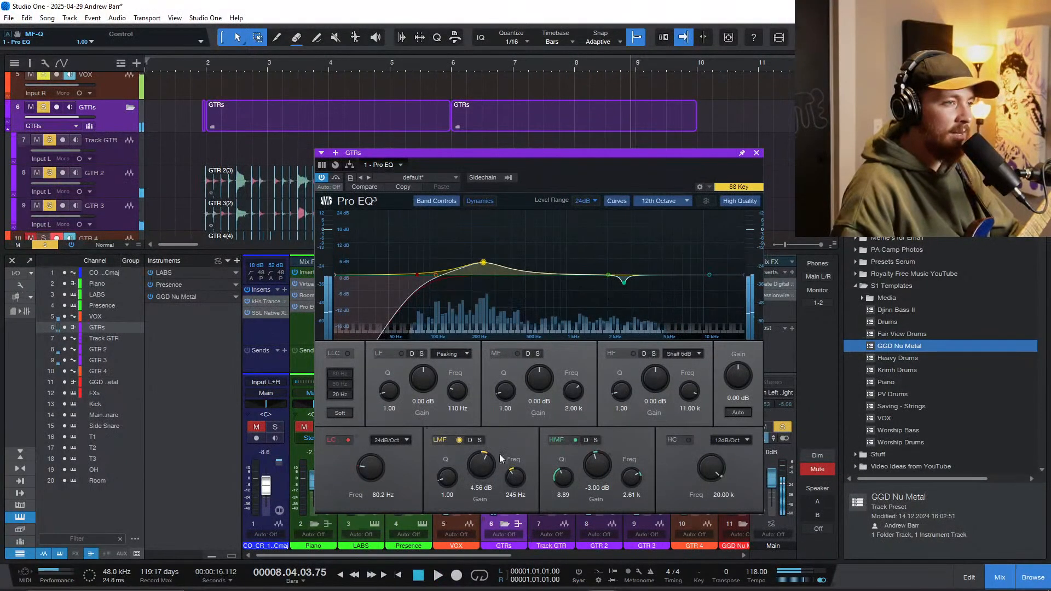
pyautogui.moveTo(446, 477); pyautogui.dragTo(446, 468)
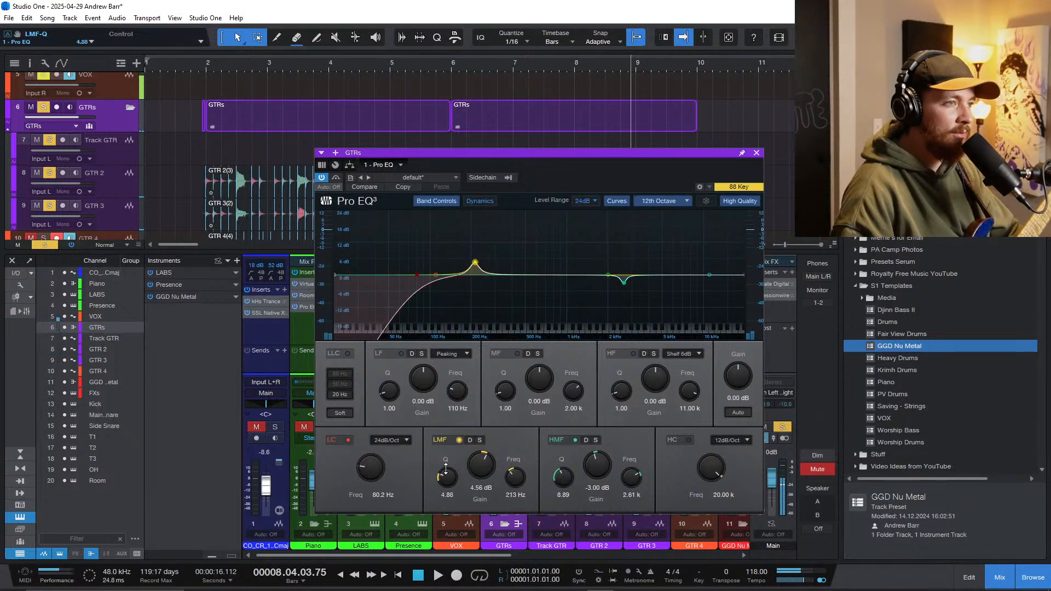
pyautogui.click(204, 65)
pyautogui.press('space')
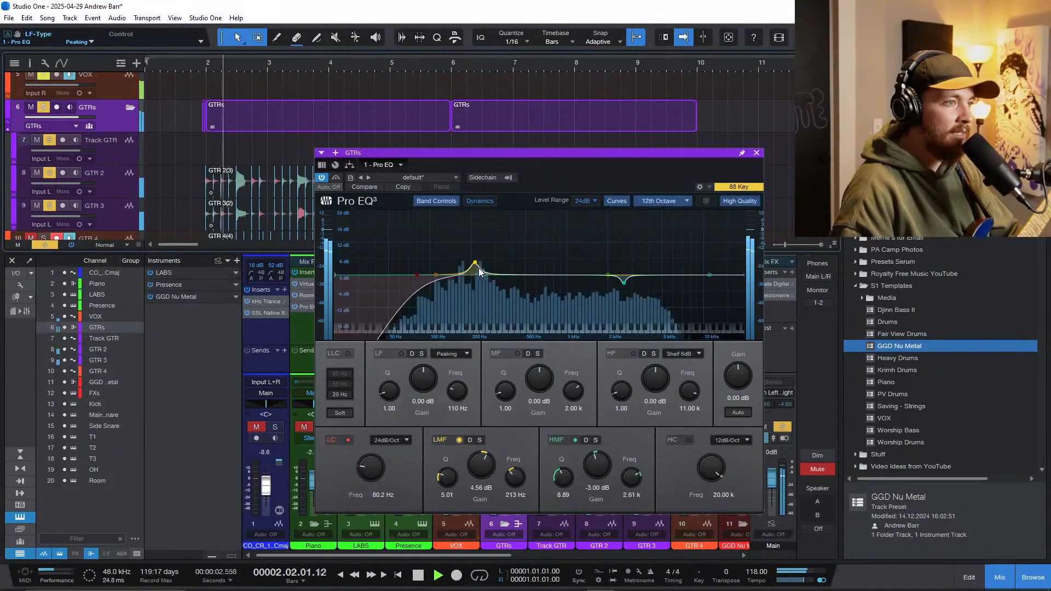
# Step: Boost the low-mid band to about 16 dB, solo it to sweep its frequency to 218 Hz, and unsolo it
pyautogui.moveTo(475, 263); pyautogui.dragTo(481, 231)
pyautogui.click(479, 440)
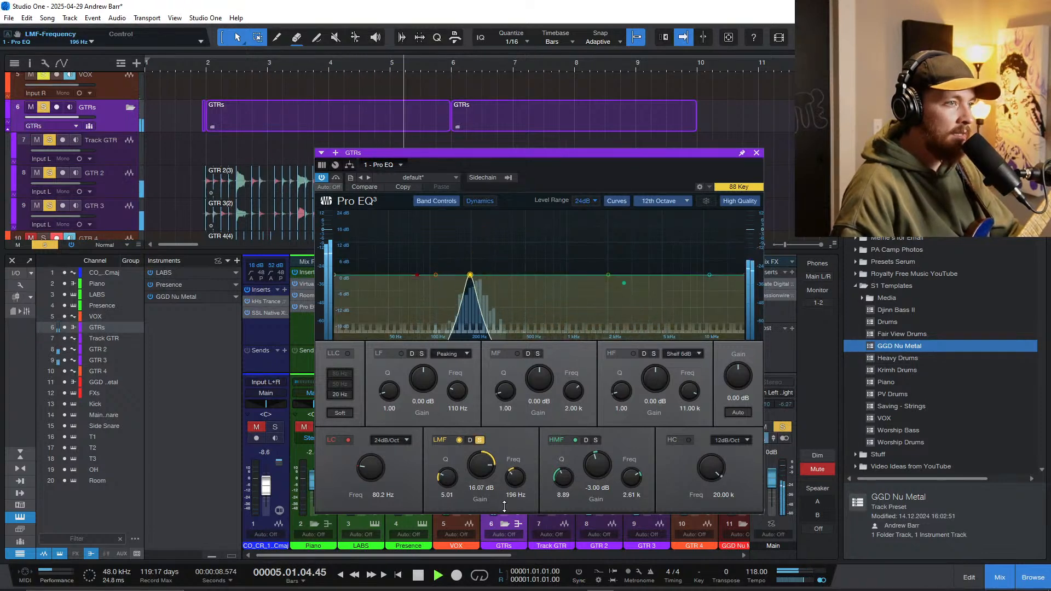
pyautogui.moveTo(513, 482)
pyautogui.mouseDown()
pyautogui.moveTo(519, 458)
pyautogui.moveTo(511, 480)
pyautogui.mouseUp()
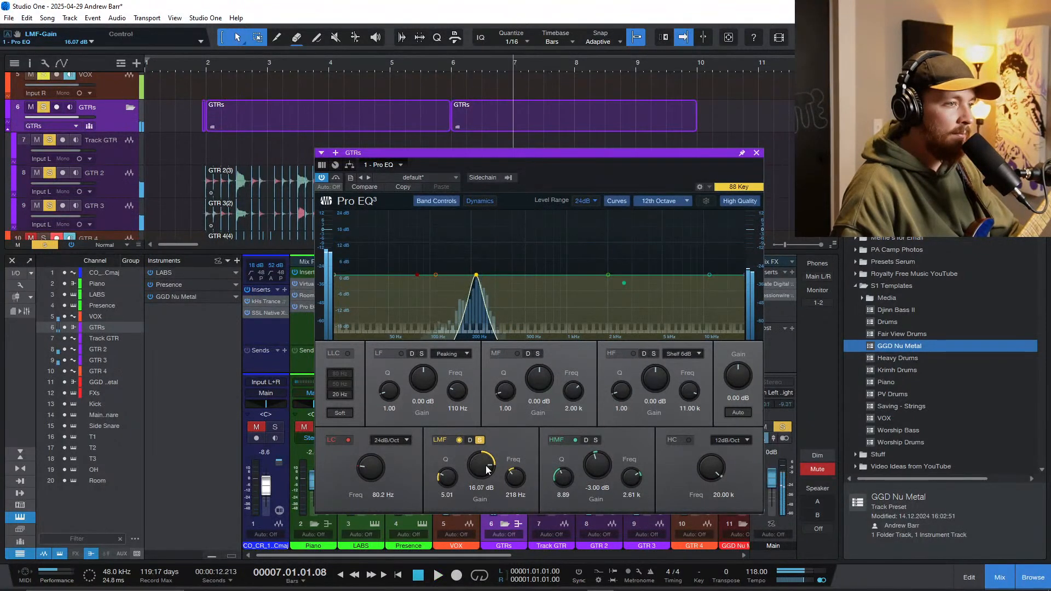
pyautogui.click(480, 440)
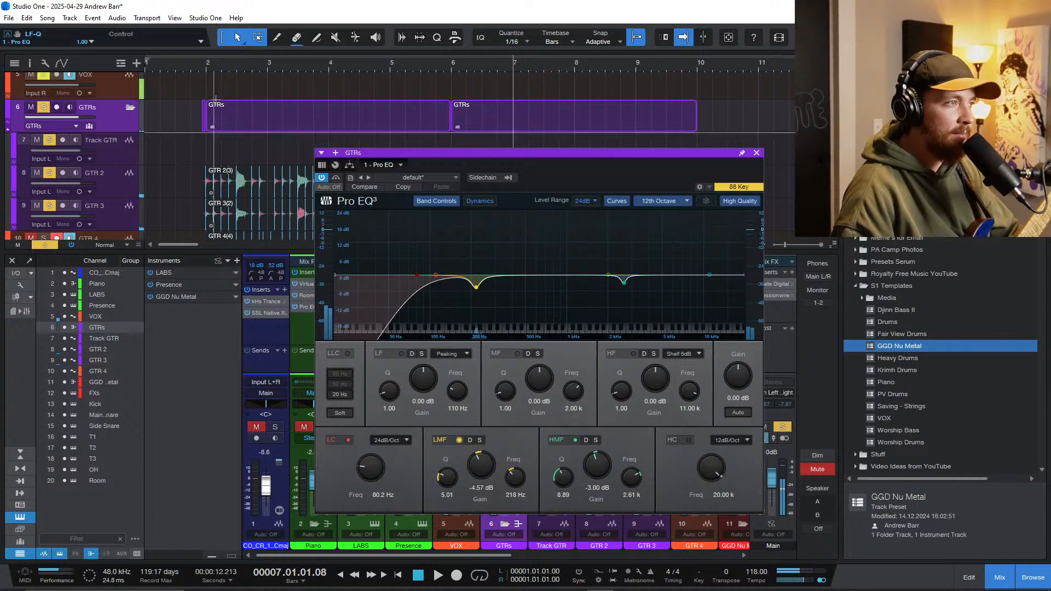
# Step: Replay the guitars from bar 2, set the low-mid band's gain to about -4.18 dB, and close the EQ window
pyautogui.click(208, 69)
pyautogui.press('space')
pyautogui.moveTo(483, 462); pyautogui.dragTo(479, 485)
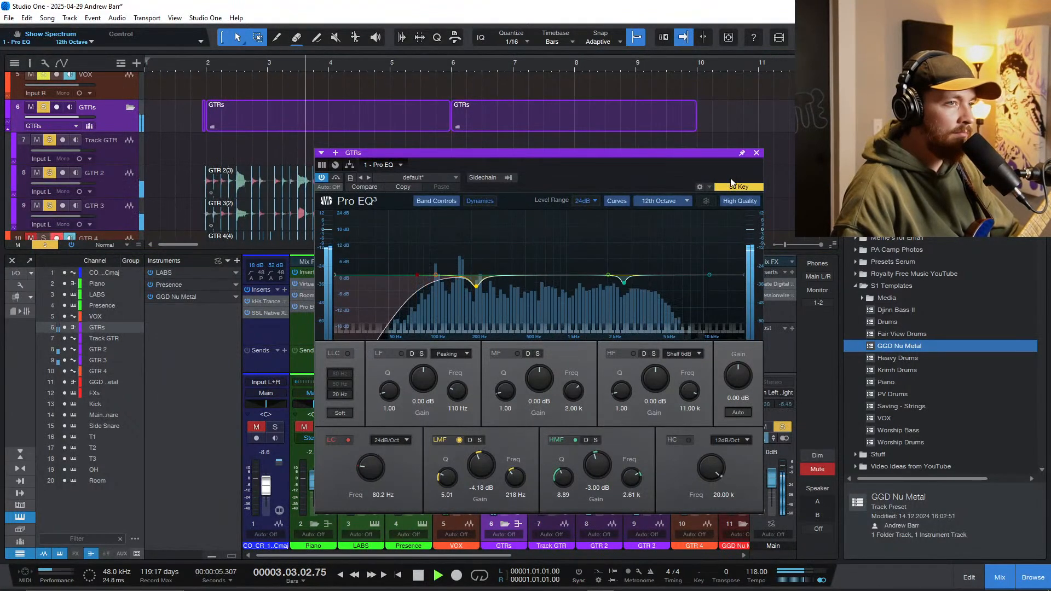
pyautogui.click(756, 153)
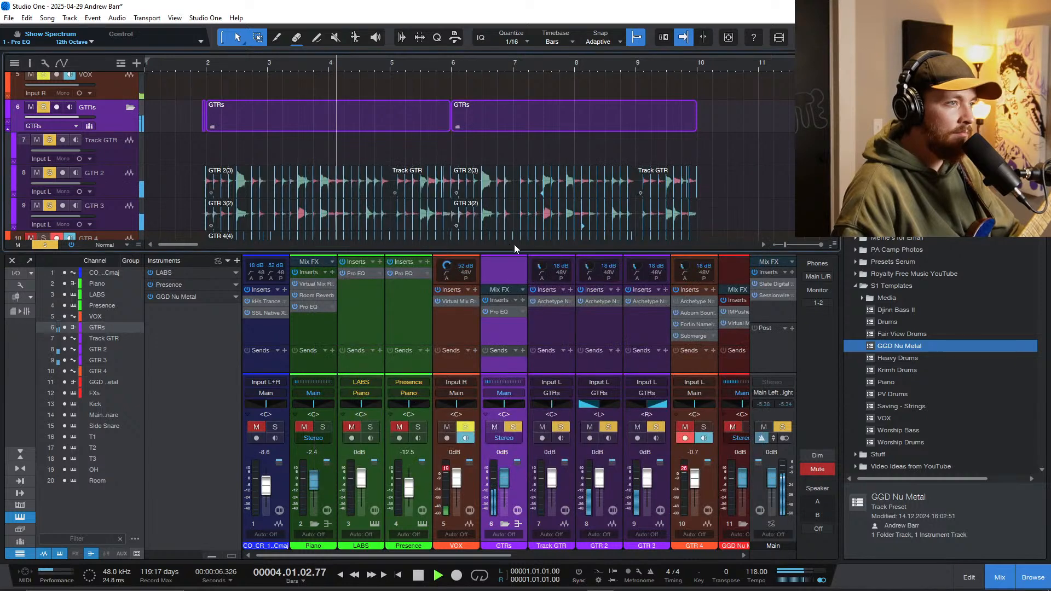
# Step: Insert SSL X-Limit on the GTRs bus and set its threshold to about -7.4 dB during playback
pyautogui.click(523, 300)
pyautogui.write('xcomp')
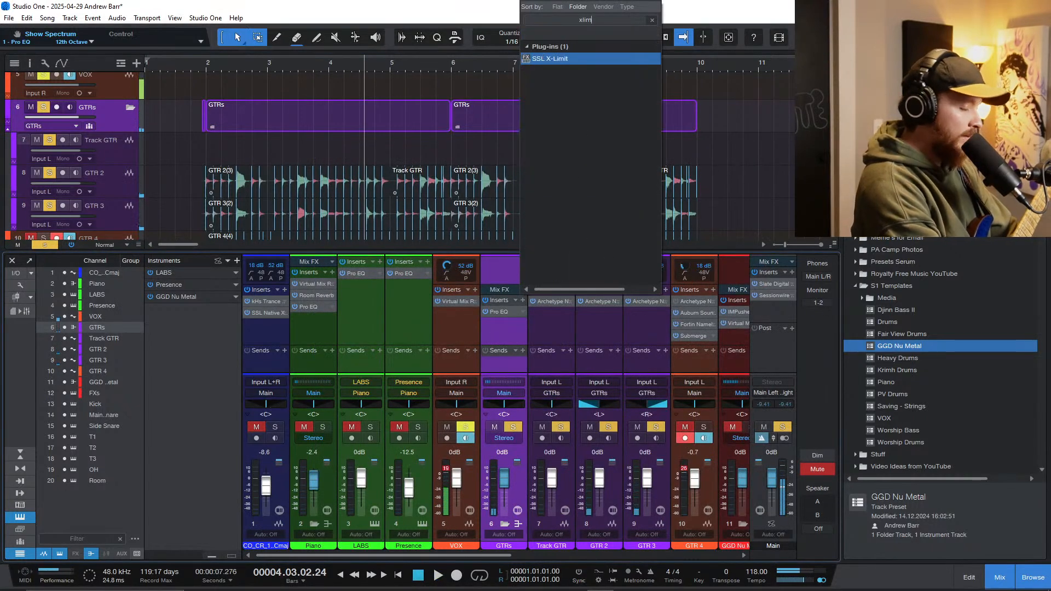
pyautogui.press('Return')
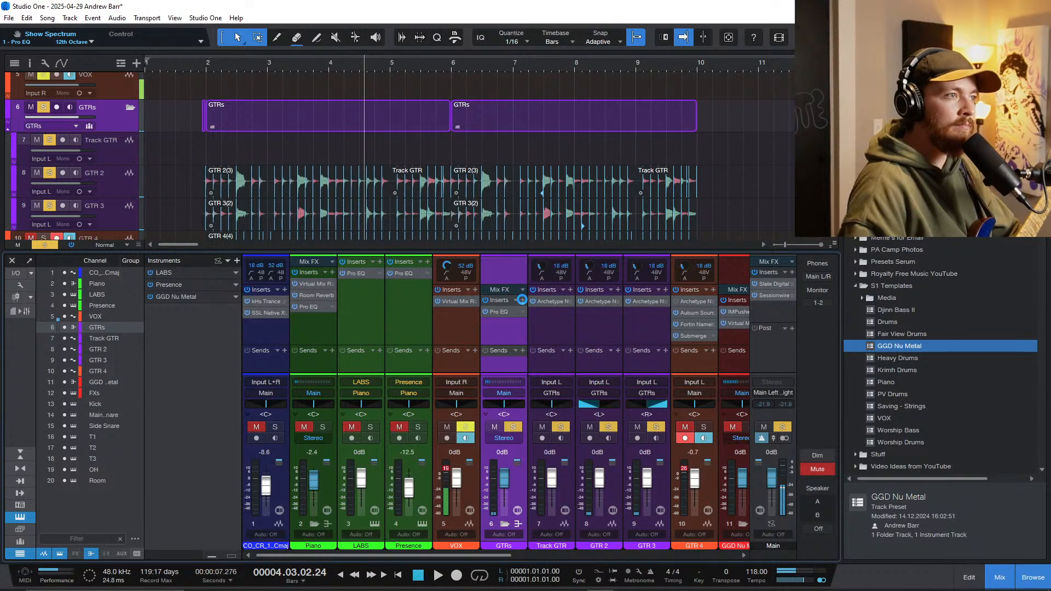
pyautogui.press('space')
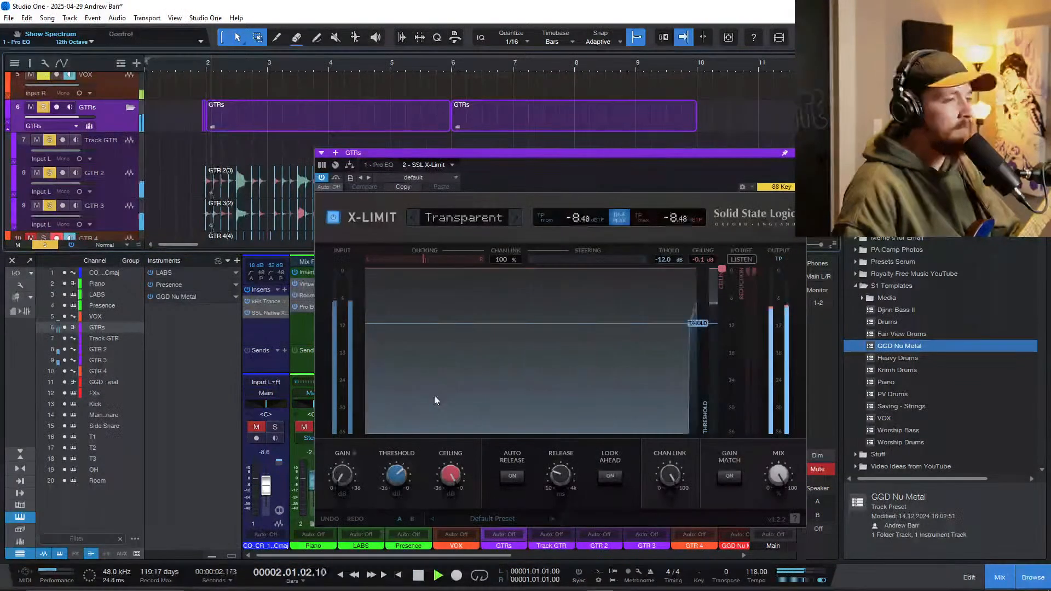
pyautogui.moveTo(402, 477); pyautogui.dragTo(400, 452)
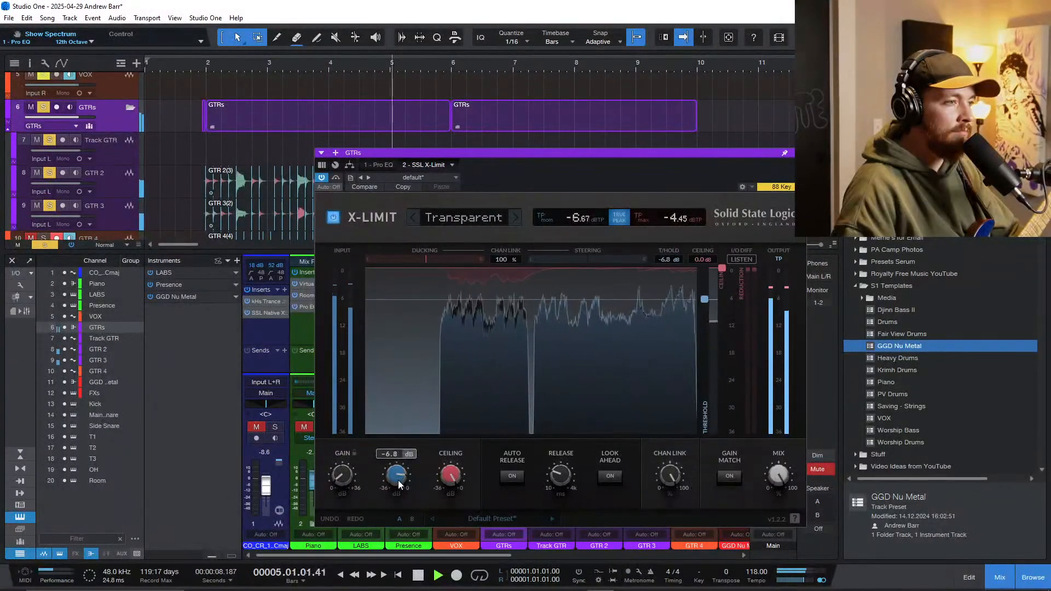
pyautogui.moveTo(399, 481); pyautogui.dragTo(398, 486)
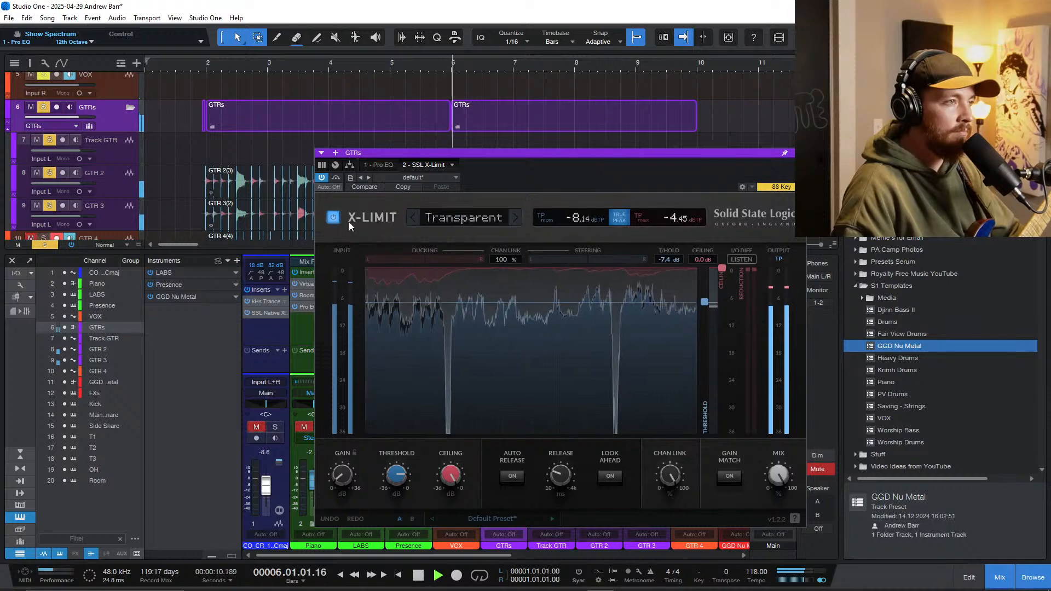
# Step: Compare the guitars with X-Limit bypassed and re-enabled, and close its window
pyautogui.click(333, 218)
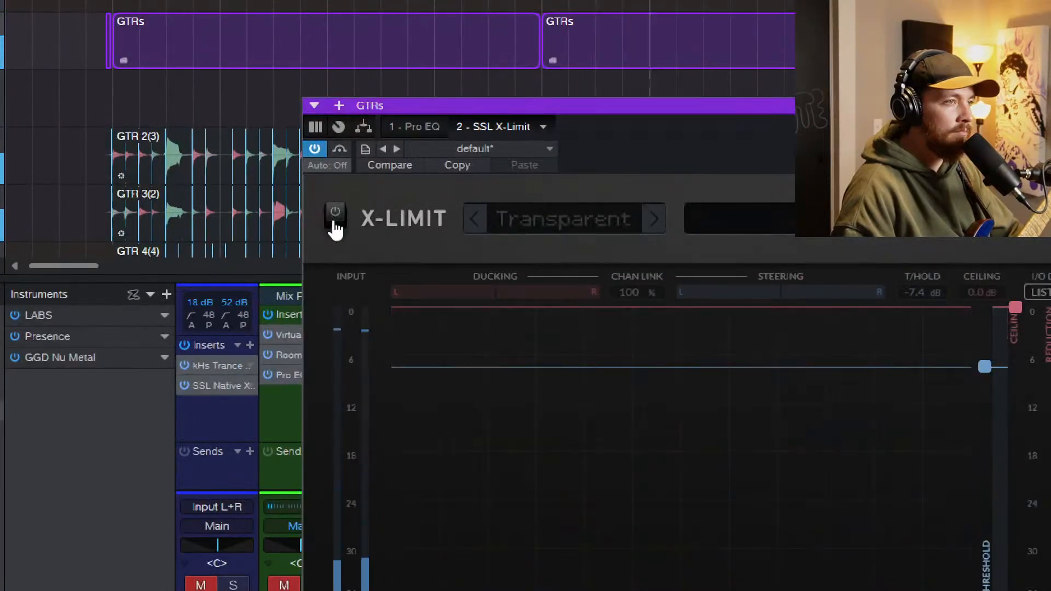
pyautogui.click(334, 215)
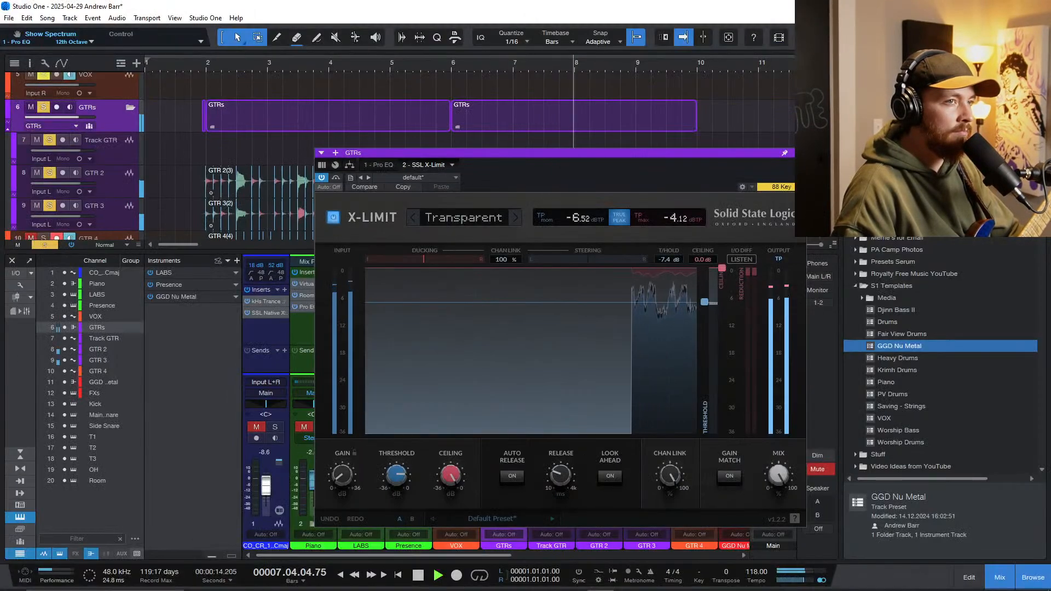
pyautogui.click(798, 153)
# Step: Unsolo the GTRs folder, hide the mixer, and play the full arrangement
pyautogui.press('s')
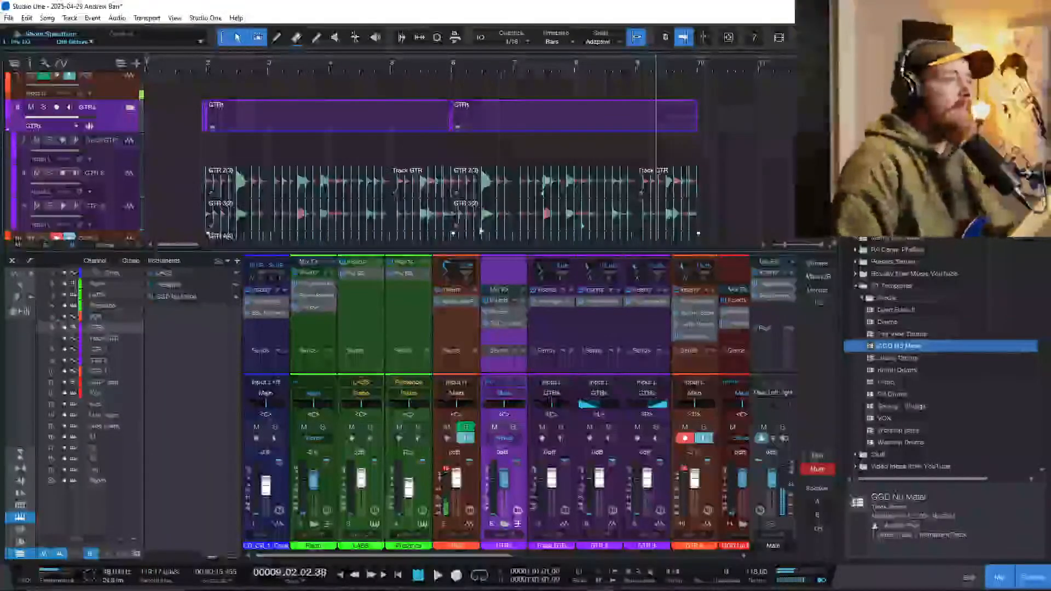
pyautogui.press(',')
pyautogui.press('space')
pyautogui.press('F3')
pyautogui.scroll(-1, 314, 264)
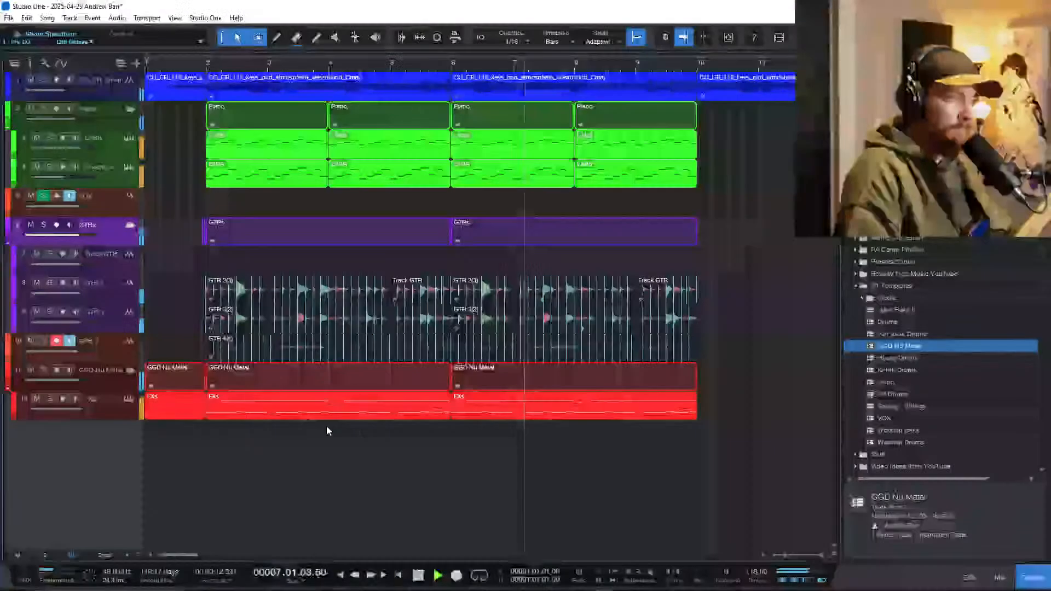
pyautogui.scroll(1, 356, 444)
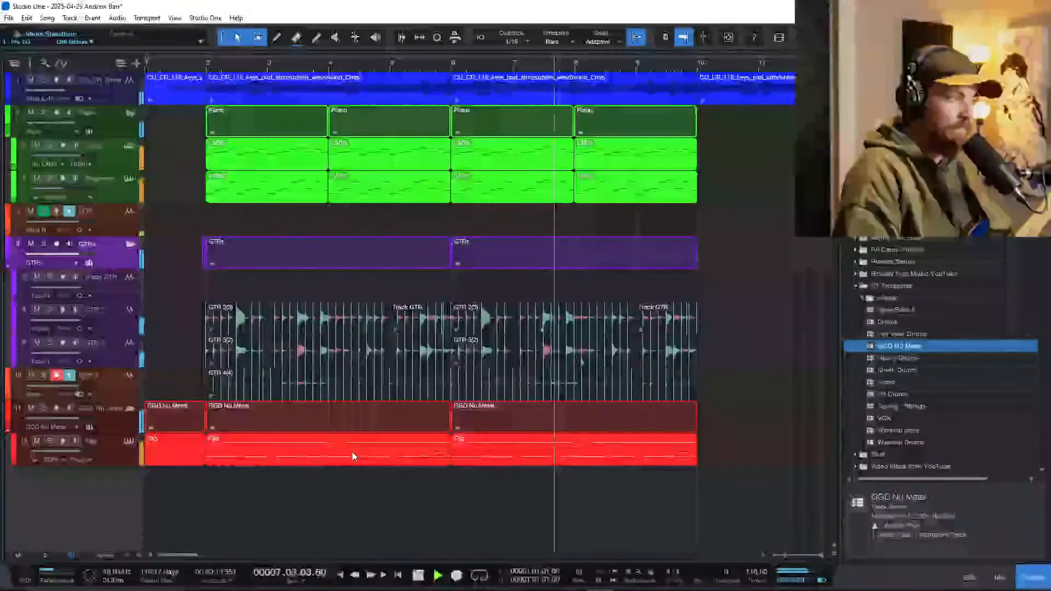
# Step: Color the GTR 4 track purple to match the other guitars and stop playback
pyautogui.click(10, 383)
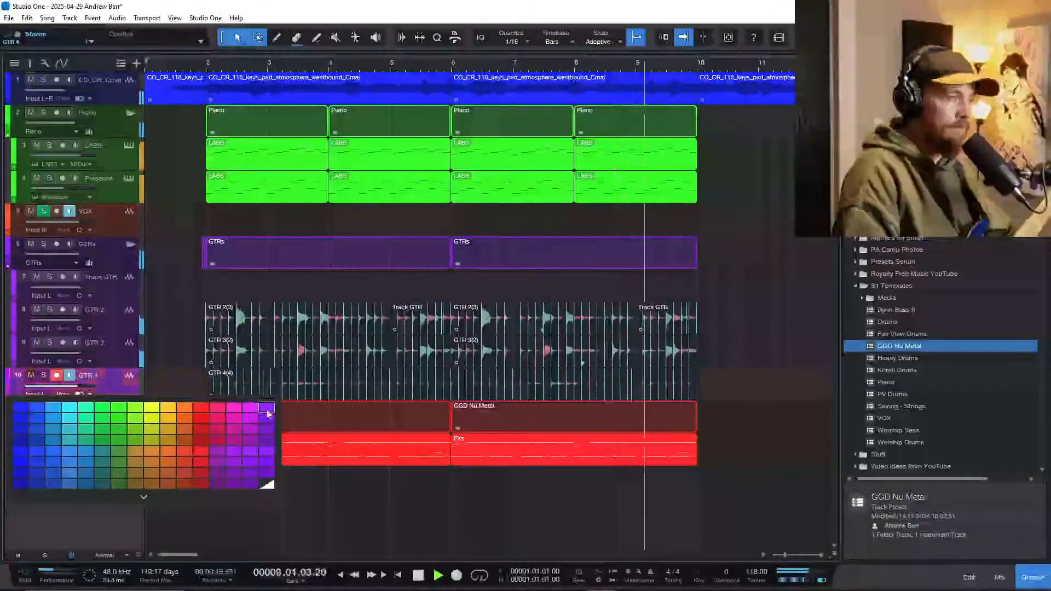
pyautogui.click(268, 411)
pyautogui.scroll(1, 261, 408)
pyautogui.scroll(-3, 260, 408)
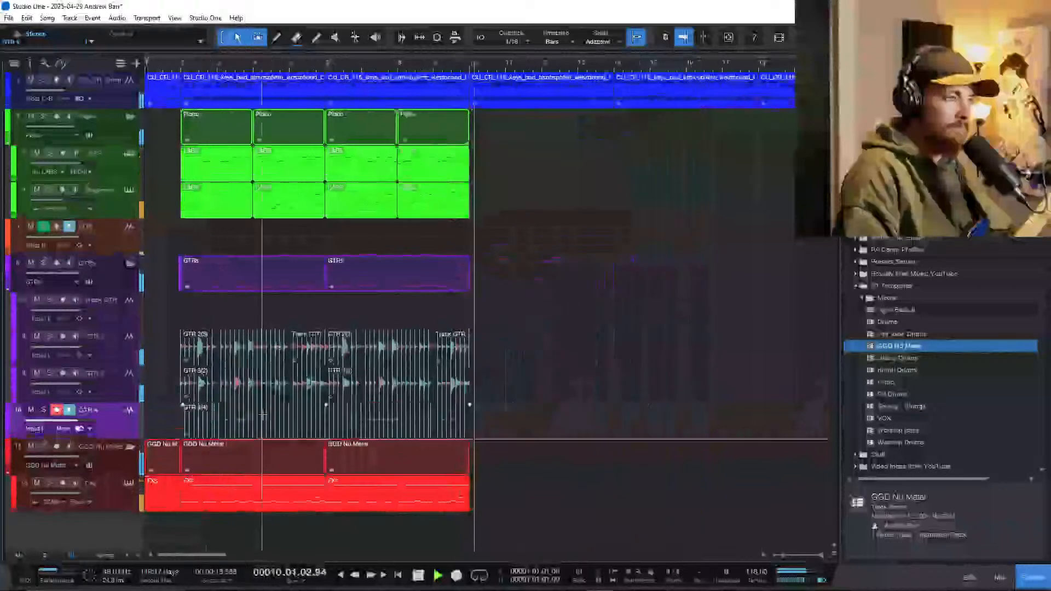
pyautogui.press('space')
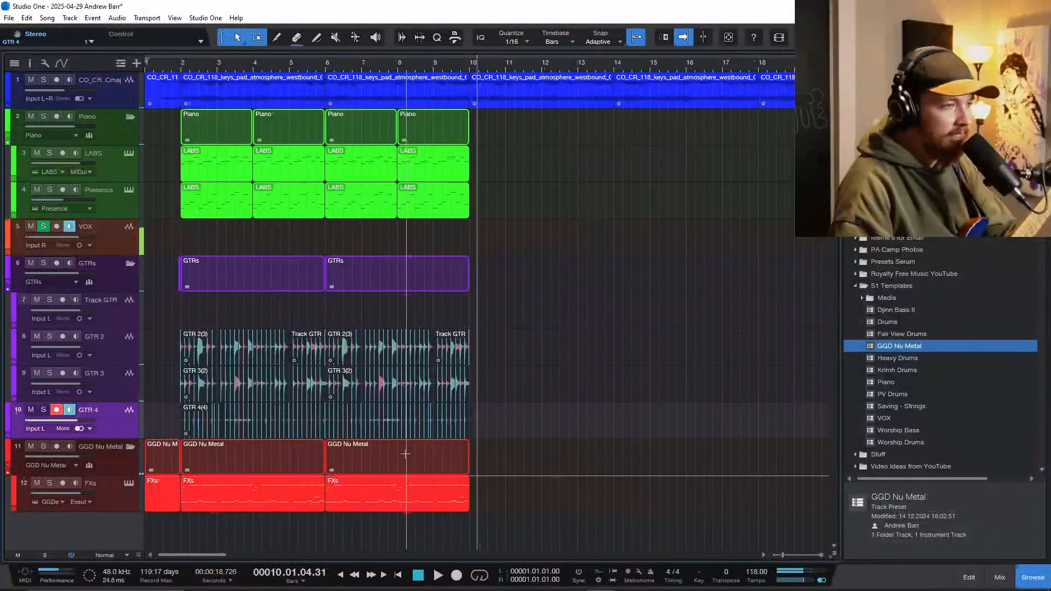
# Step: Add the Djinn Bass II preset as a new track and move the drum and bass tracks to the top of the track list
pyautogui.moveTo(913, 311); pyautogui.dragTo(81, 535)
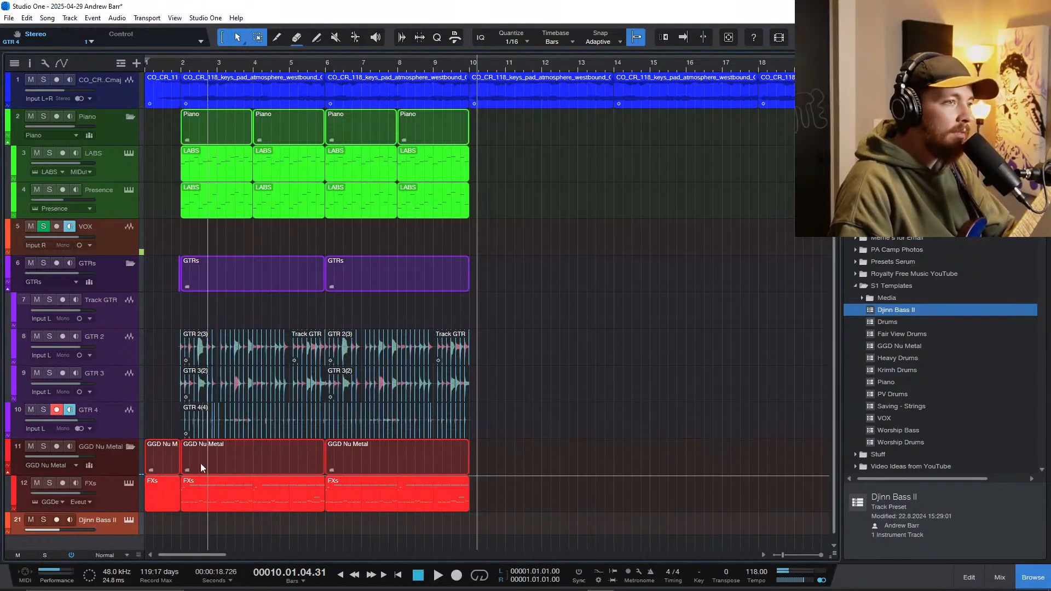
pyautogui.scroll(-1, 117, 475)
pyautogui.keyDown('shift'); pyautogui.click(117, 404); pyautogui.keyUp('shift')
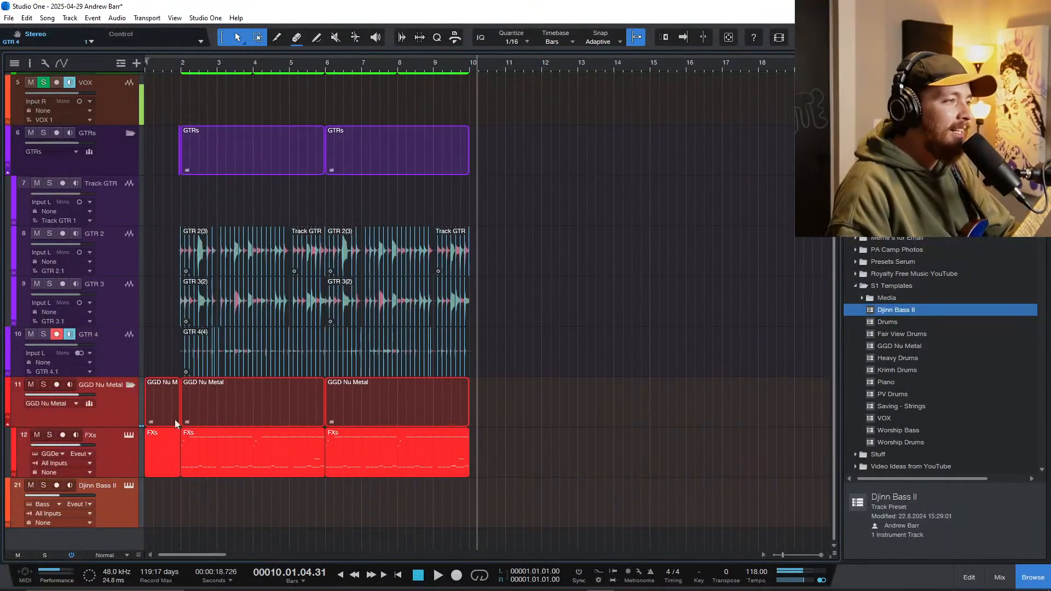
pyautogui.scroll(-1, 198, 419)
pyautogui.moveTo(113, 379); pyautogui.dragTo(112, 79)
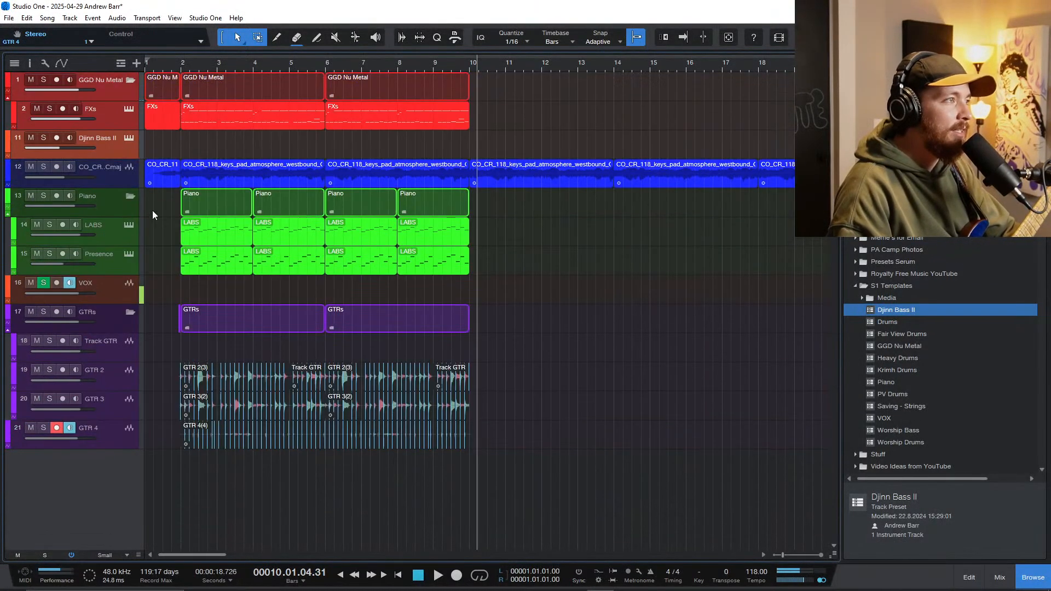
# Step: Create an empty instrument part on the Djinn Bass II track reaching bar 10 and open it for note editing
pyautogui.scroll(2, 184, 195)
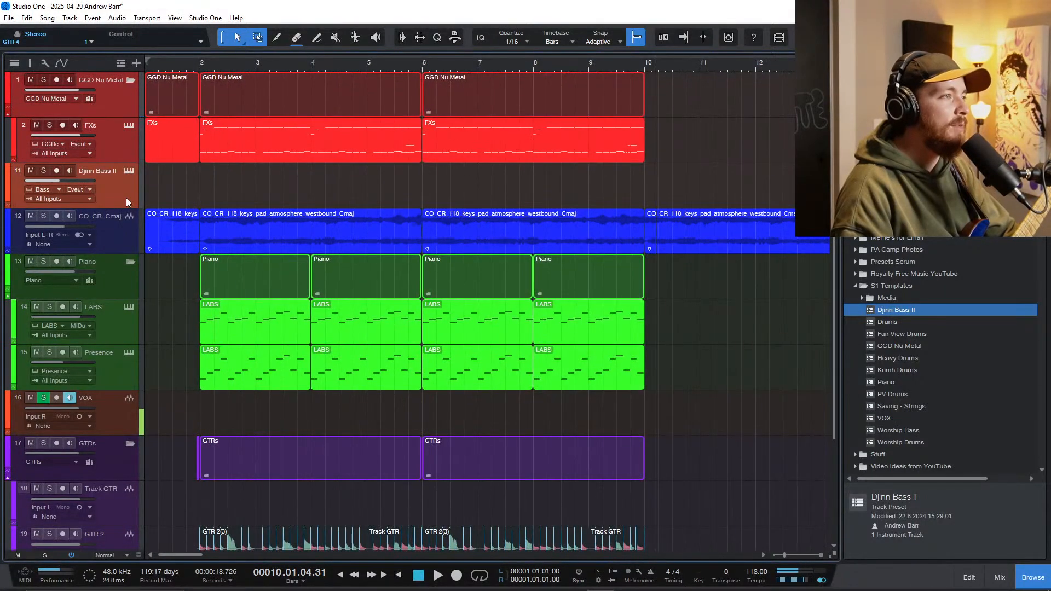
pyautogui.moveTo(206, 190); pyautogui.dragTo(645, 191)
pyautogui.doubleClick(202, 195)
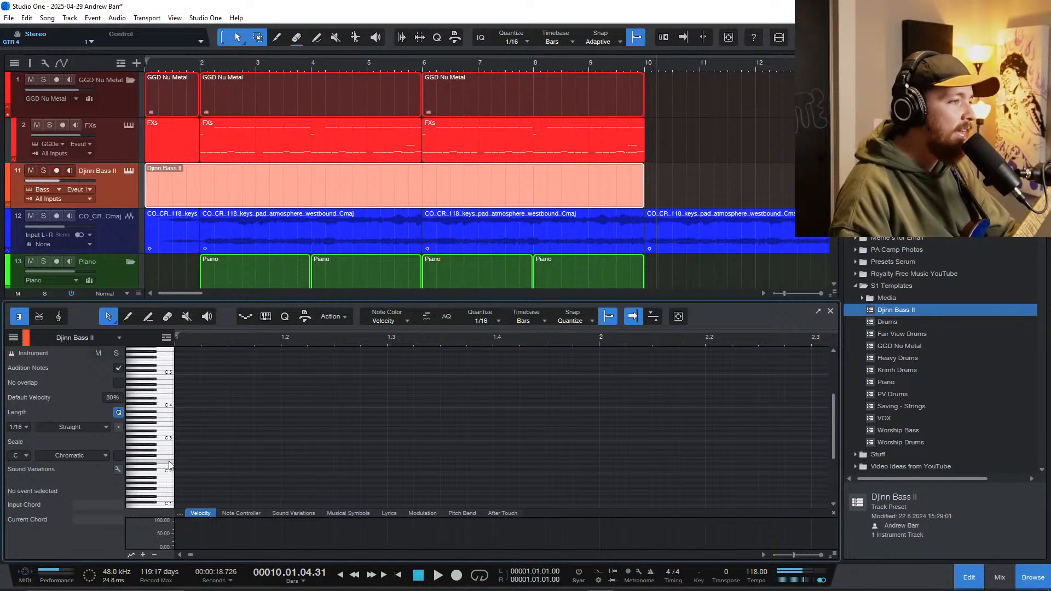
pyautogui.scroll(-2, 169, 460)
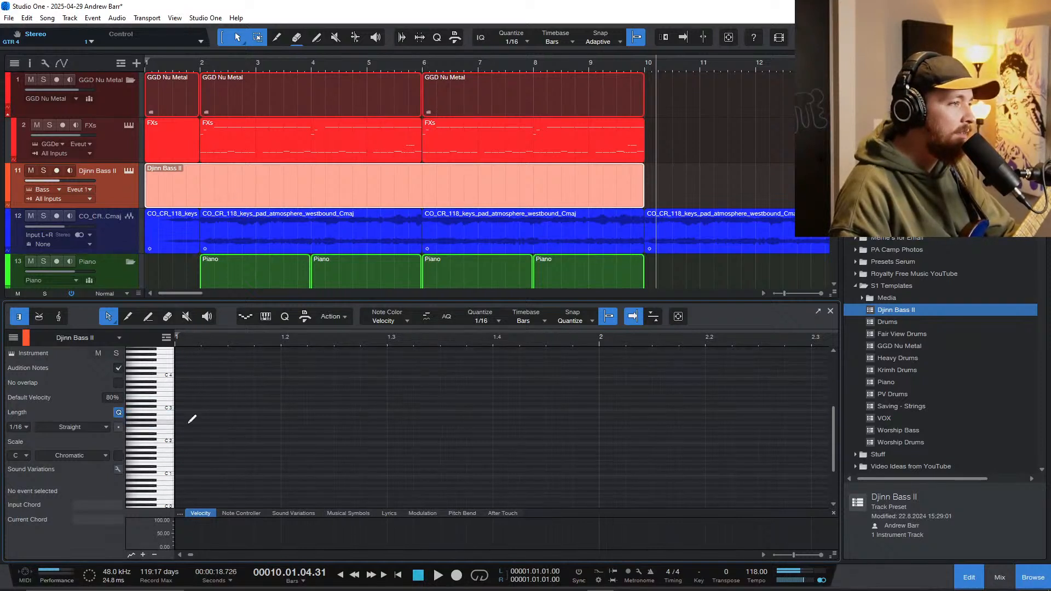
pyautogui.click(189, 419)
pyautogui.moveTo(199, 419); pyautogui.dragTo(228, 419)
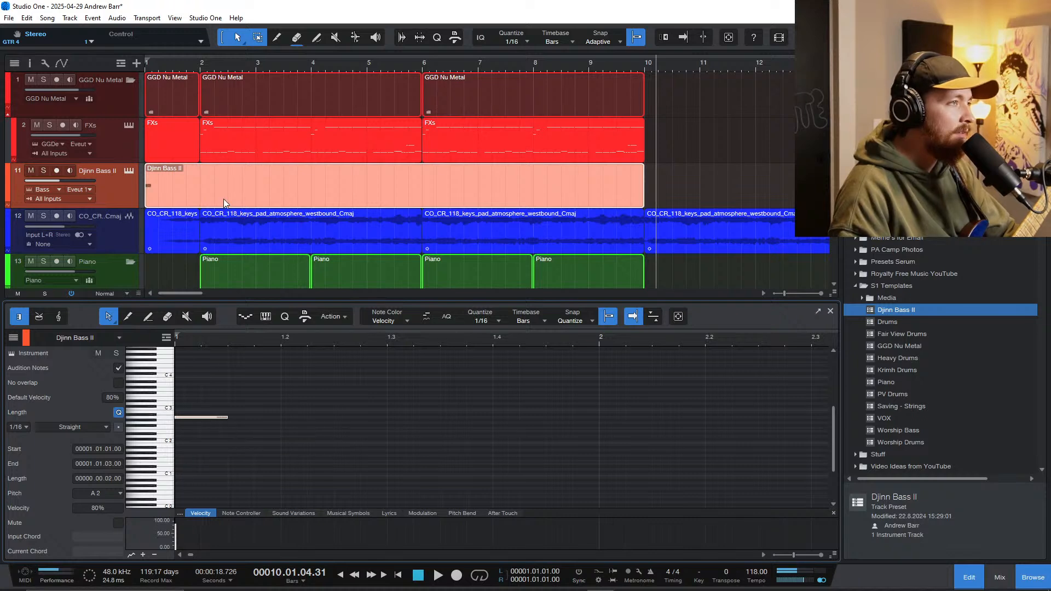
# Step: Replace the Djinn Bass II part with a copy of the FXs drum part that starts at bar 2
pyautogui.click(196, 187)
pyautogui.moveTo(218, 152); pyautogui.dragTo(222, 178)
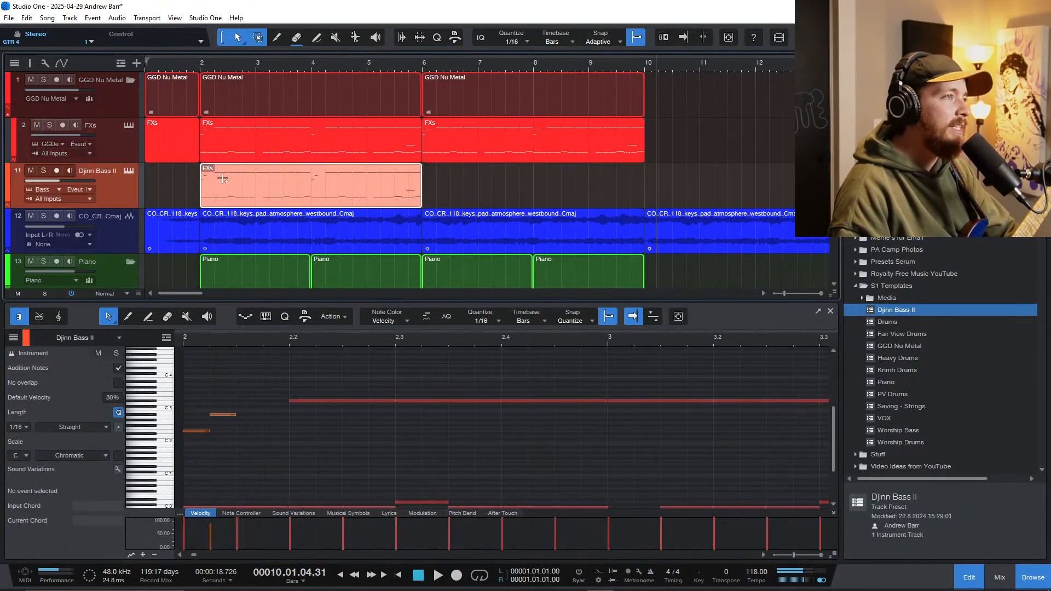
# Step: Delete all copied notes above D 0 in the bass part, including the higher ones near the end of bar 5
pyautogui.scroll(-1, 338, 428)
pyautogui.scroll(-3, 336, 429)
pyautogui.moveTo(651, 463); pyautogui.dragTo(238, 371)
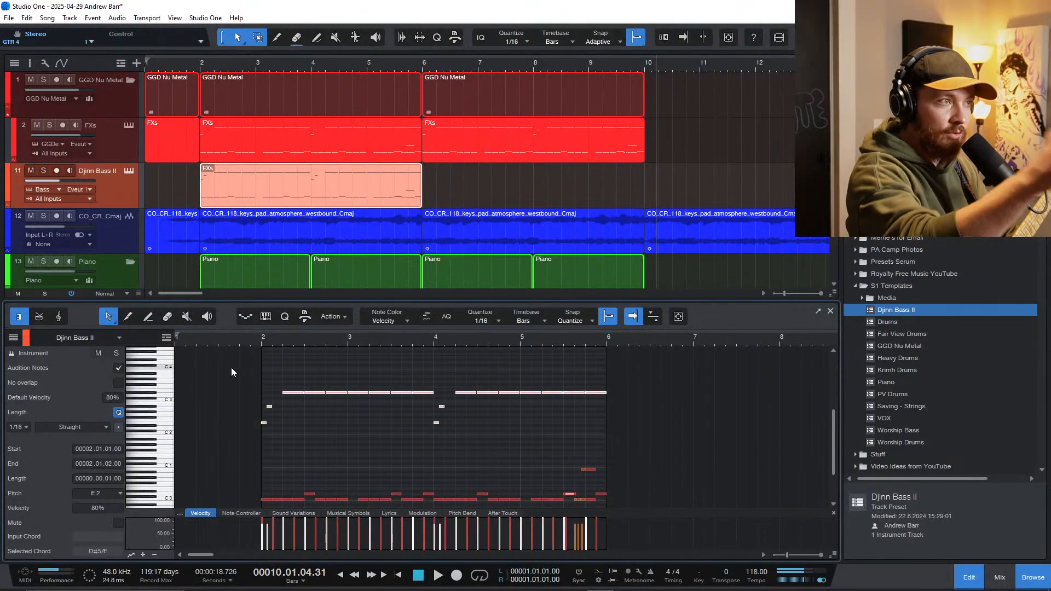
pyautogui.press('Delete')
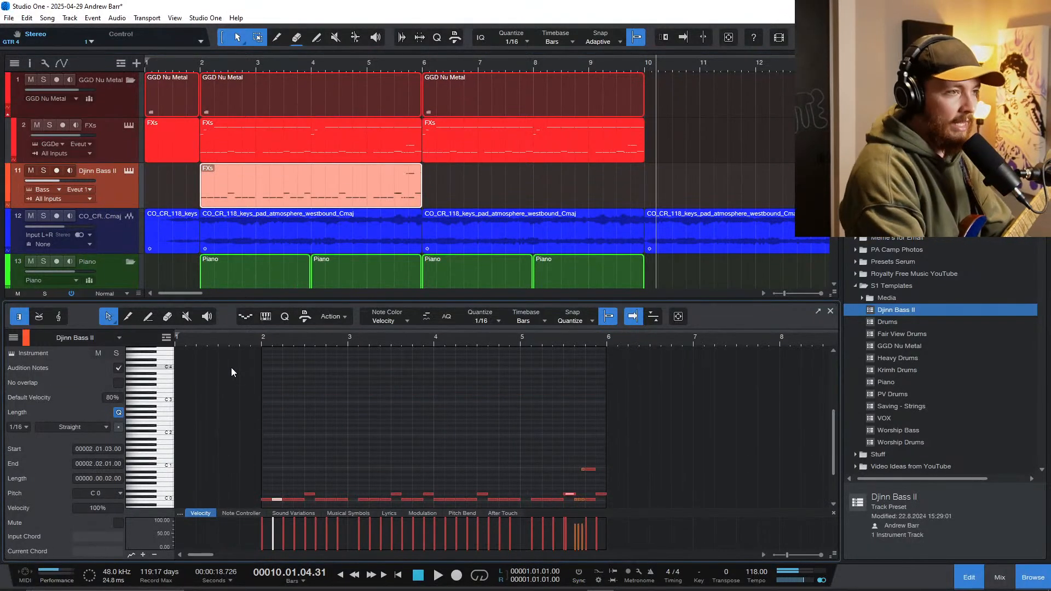
pyautogui.scroll(-2, 497, 422)
pyautogui.scroll(-1, 497, 421)
pyautogui.moveTo(545, 395); pyautogui.dragTo(612, 435)
pyautogui.press('Delete')
pyautogui.scroll(3, 623, 443)
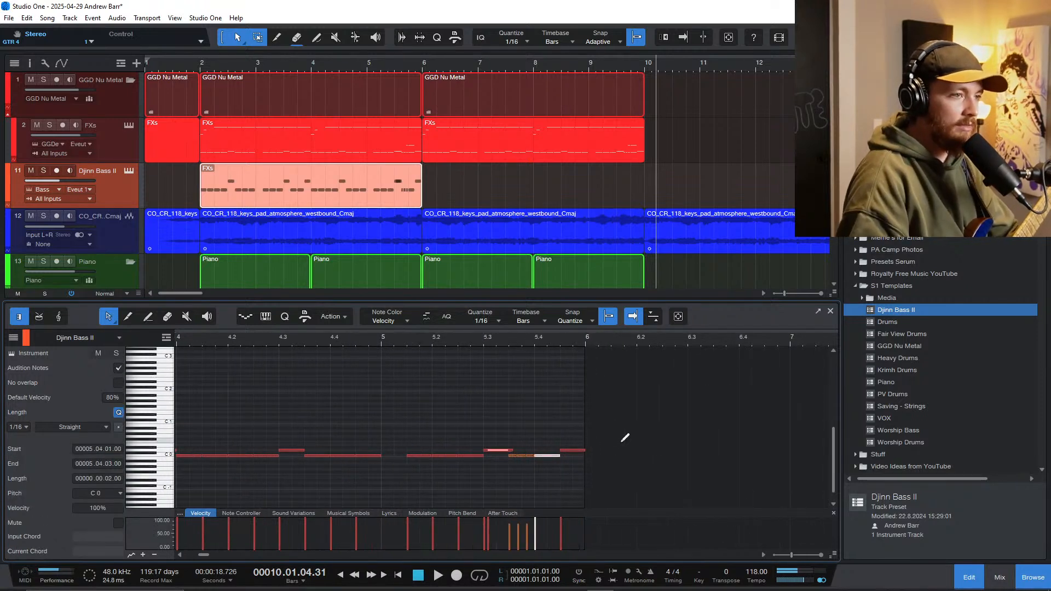
# Step: Move every D 0 note in the bass part down to C 0, matching the pitch of the other notes
pyautogui.click(498, 450)
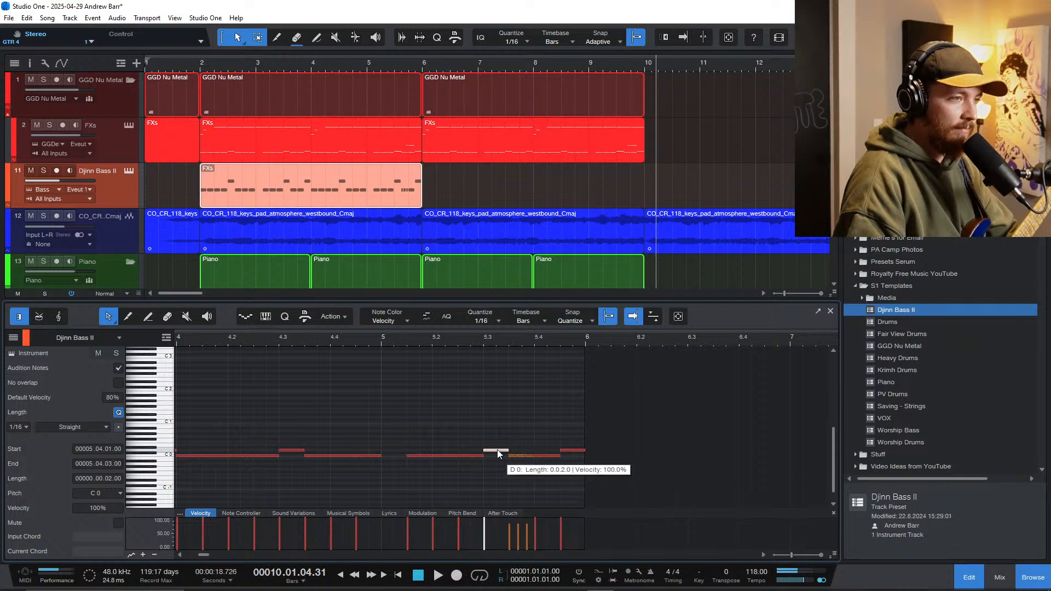
pyautogui.click(570, 450)
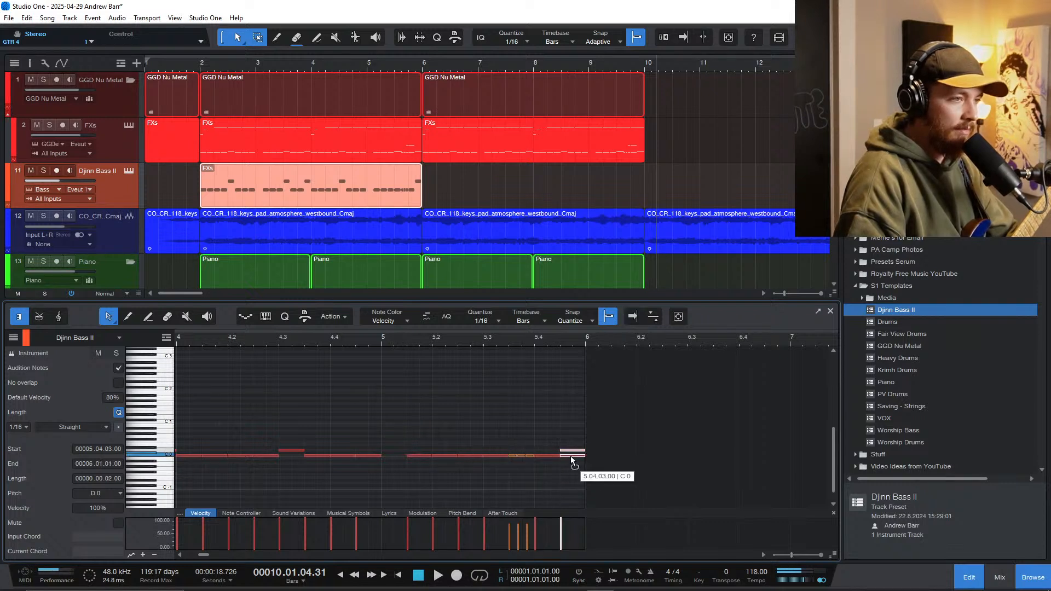
pyautogui.scroll(-5, 626, 469)
pyautogui.moveTo(204, 420); pyautogui.dragTo(343, 452)
pyautogui.press('Down')
pyautogui.press('Down')
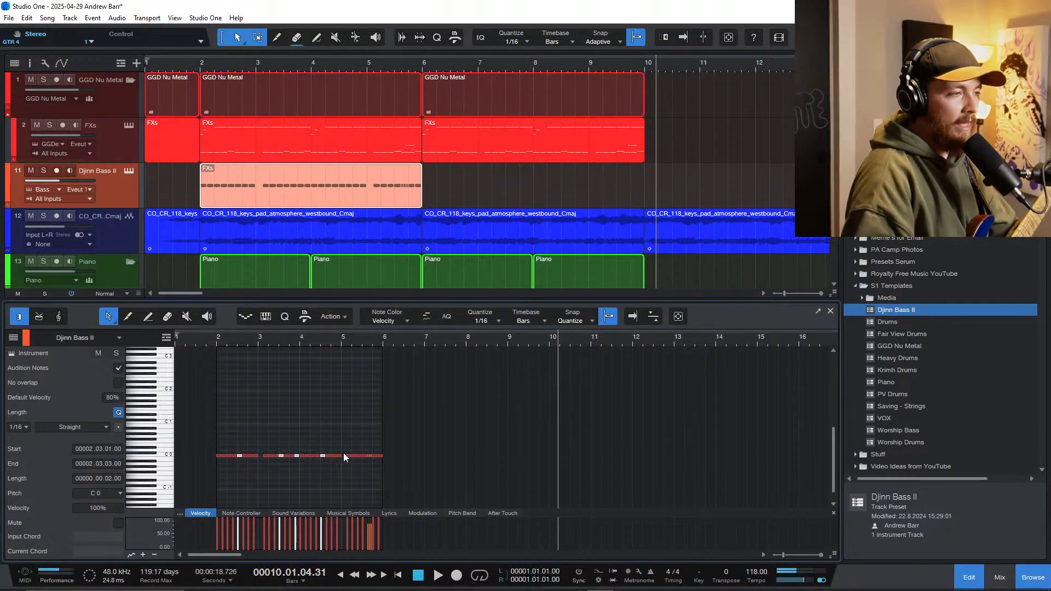
# Step: Select all the bass notes and transpose them up to A 2
pyautogui.moveTo(442, 473); pyautogui.dragTo(205, 424)
pyautogui.scroll(4, 242, 419)
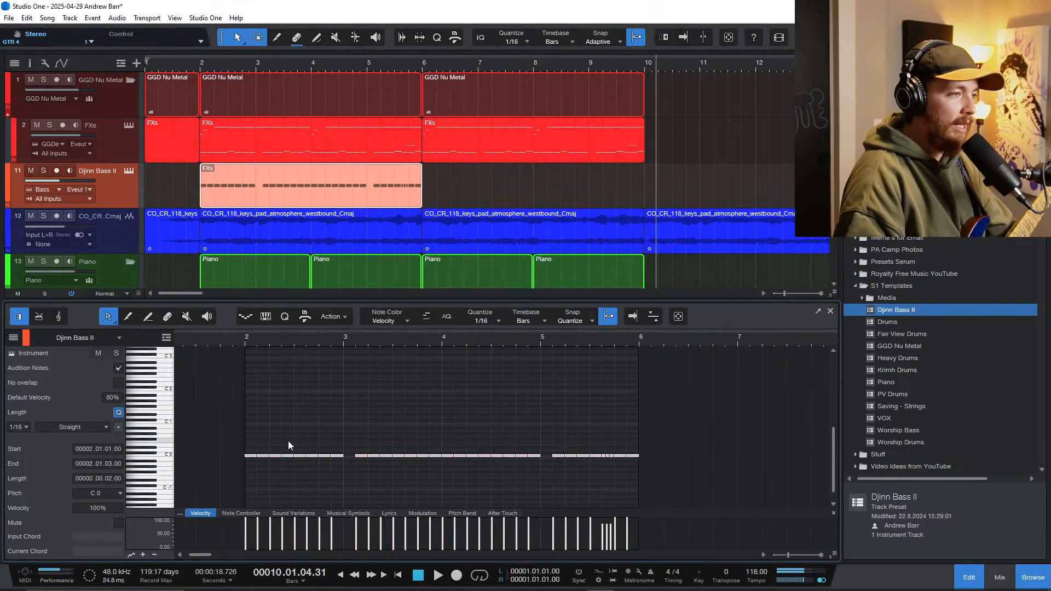
pyautogui.hotkey('shift', 'Up')
pyautogui.hotkey('shift', 'Up')
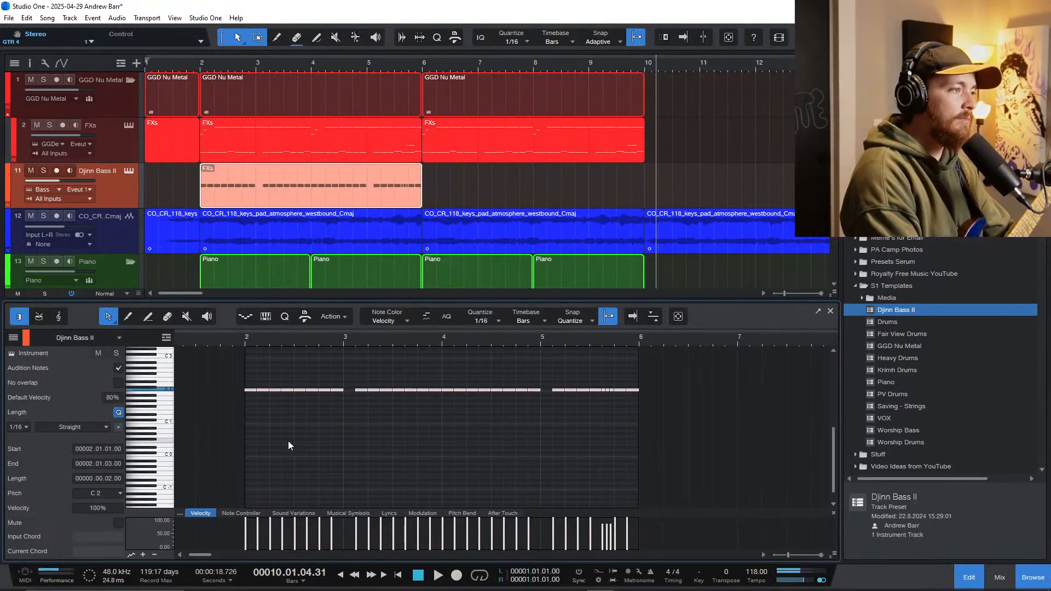
pyautogui.press('Up')
pyautogui.press('Up')
pyautogui.press('Up')
pyautogui.press('Up')
pyautogui.press('Up')
pyautogui.press('Up')
pyautogui.press('Up')
pyautogui.press('Up')
pyautogui.press('Up')
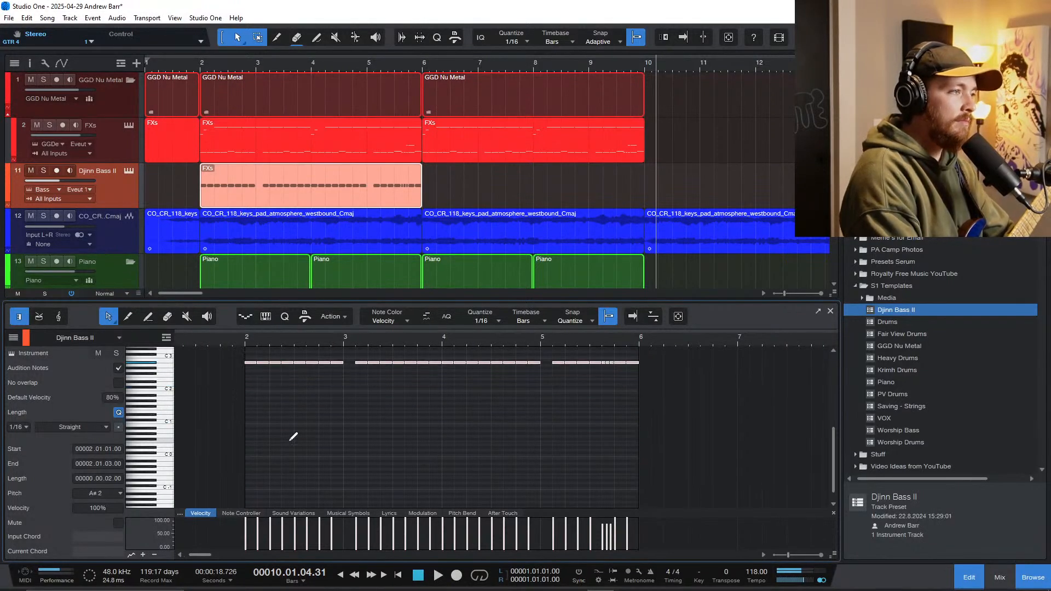
# Step: Play the arrangement from bar 2 to the end of the bass part to audition its pitch, then stop playback
pyautogui.click(245, 344)
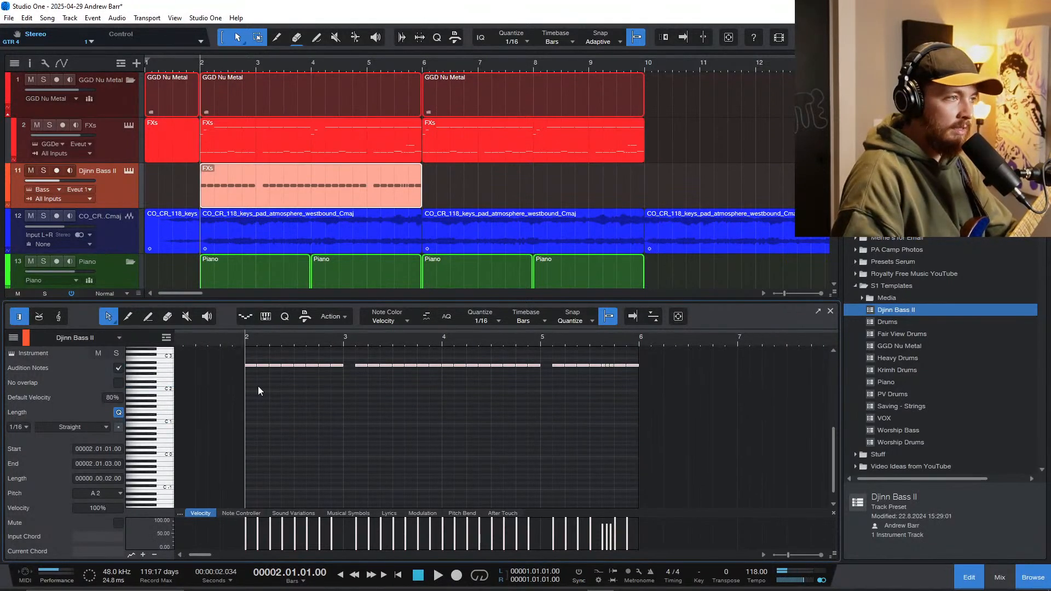
pyautogui.scroll(3, 334, 455)
pyautogui.scroll(2, 333, 455)
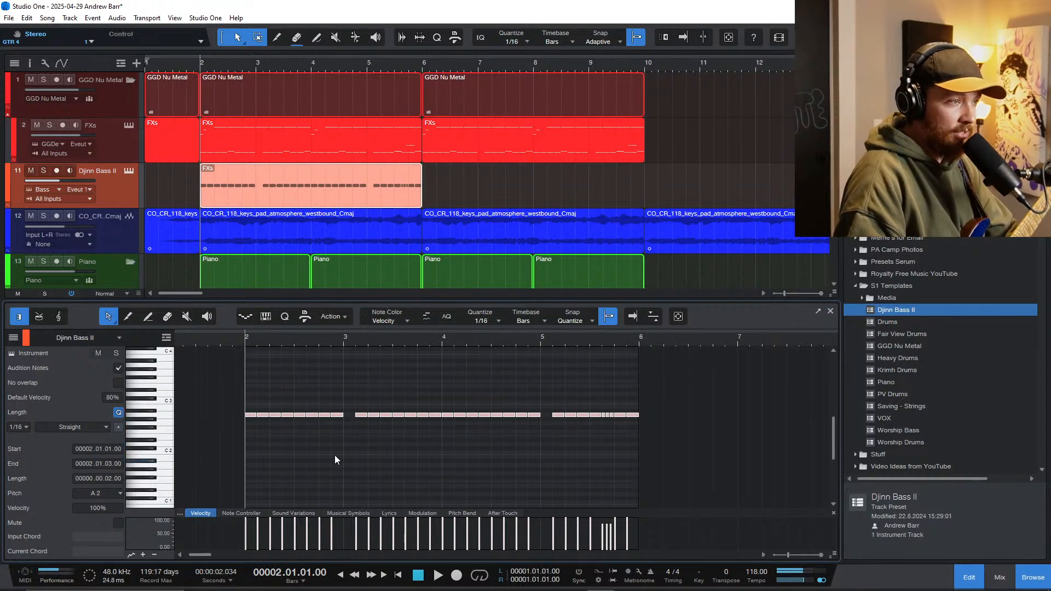
pyautogui.press('space')
pyautogui.scroll(4, 332, 450)
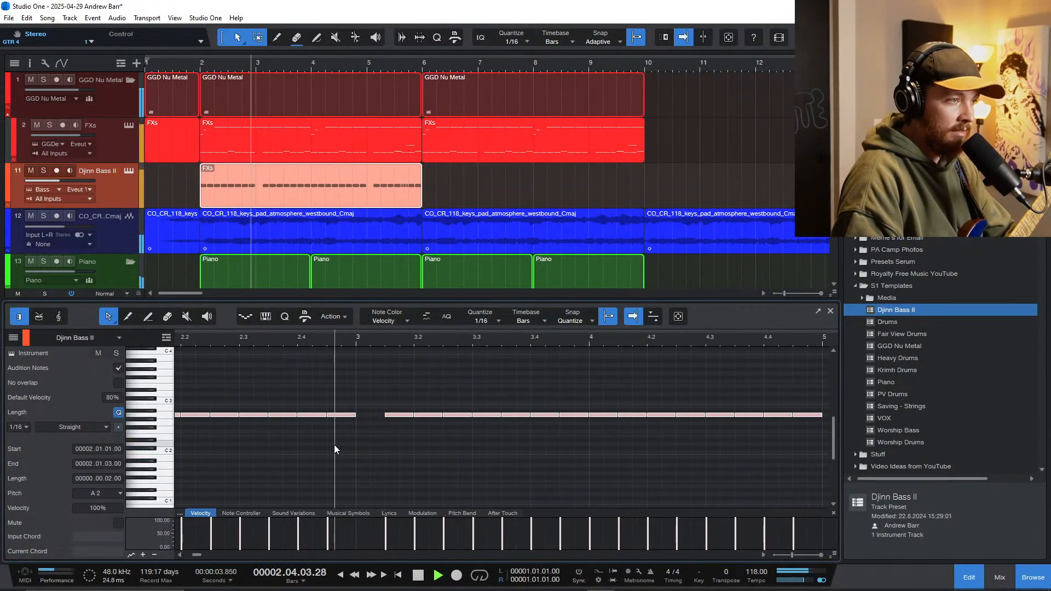
pyautogui.scroll(-5, 379, 451)
pyautogui.scroll(3, 392, 447)
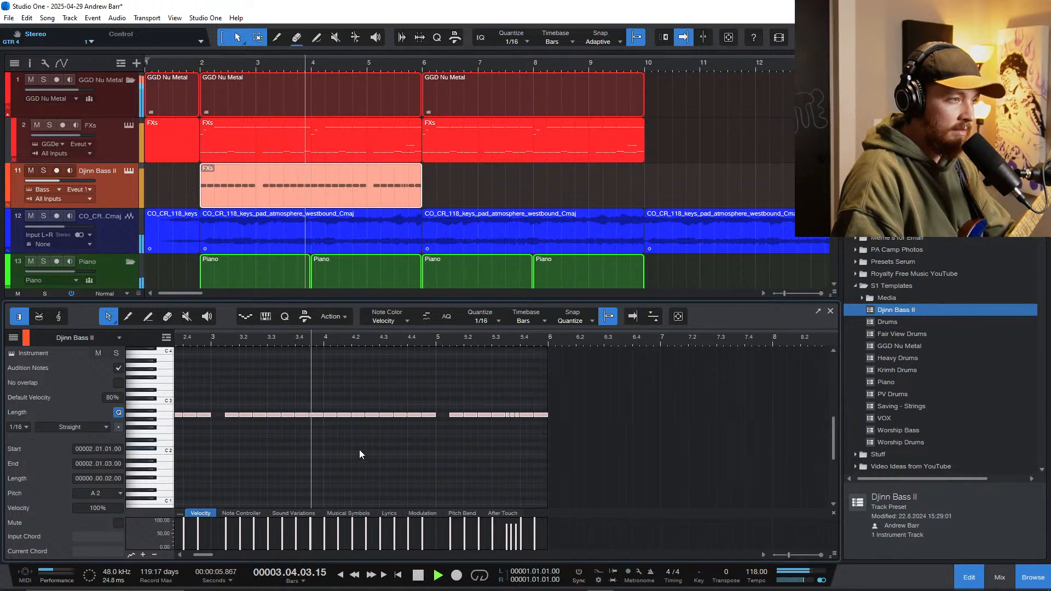
pyautogui.press('f')
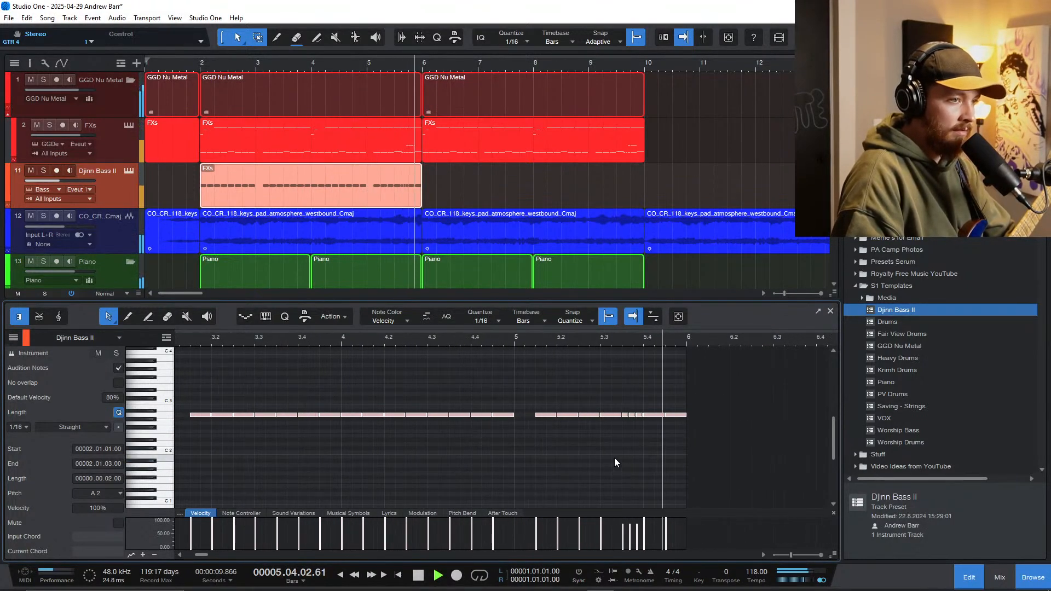
pyautogui.press('space')
# Step: Transpose all the bass notes down two octaves to A 0
pyautogui.scroll(-1, 614, 459)
pyautogui.moveTo(680, 462); pyautogui.dragTo(244, 394)
pyautogui.hotkey('shift', 'Down')
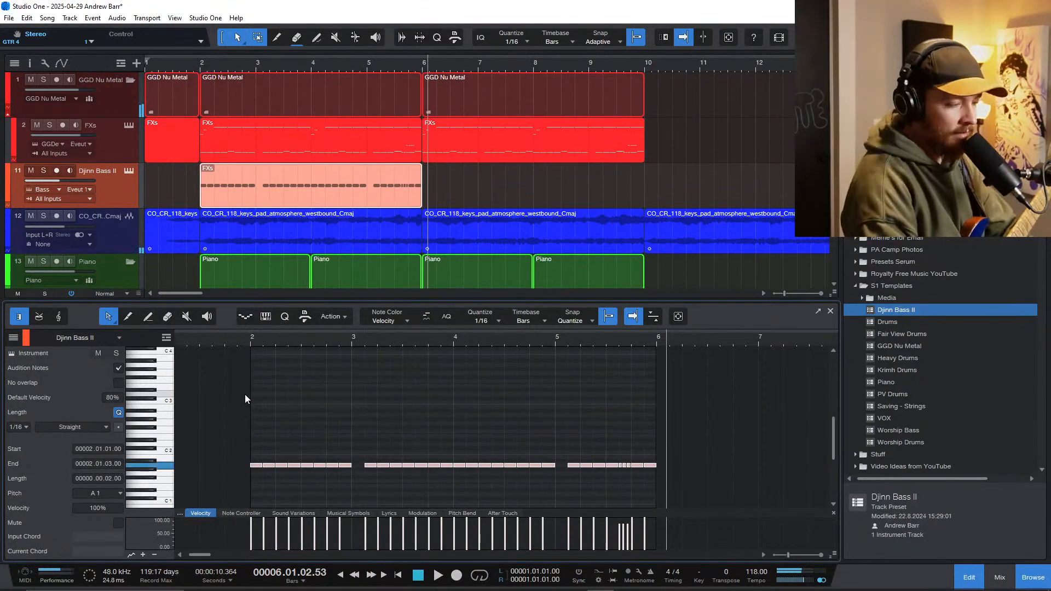
pyautogui.hotkey('shift', 'Down')
pyautogui.scroll(-2, 245, 393)
# Step: Play the lowered bass part with the full arrangement from bar 2 and stop near bar 6
pyautogui.click(249, 345)
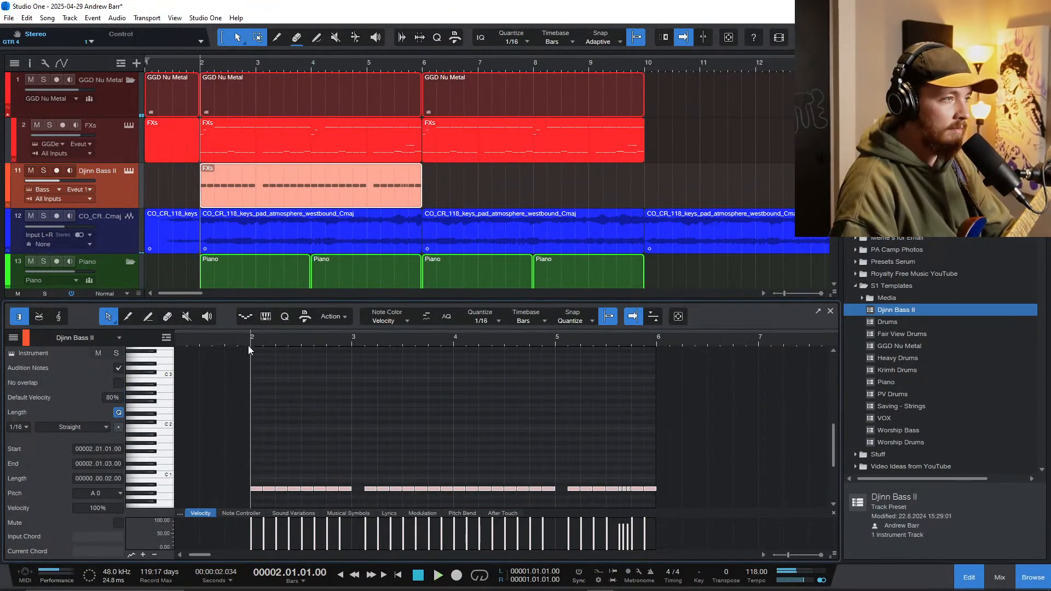
pyautogui.press('space')
pyautogui.scroll(-4, 283, 435)
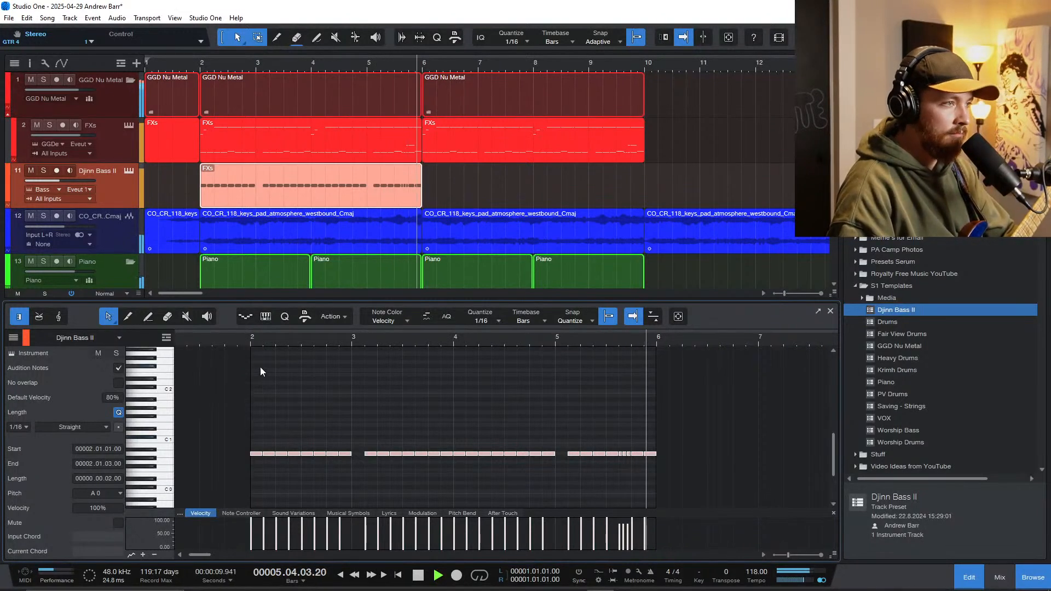
pyautogui.press('space')
# Step: Solo the Djinn Bass II track and the GTRs folder and play them together from bar 2 into bar 4
pyautogui.click(43, 171)
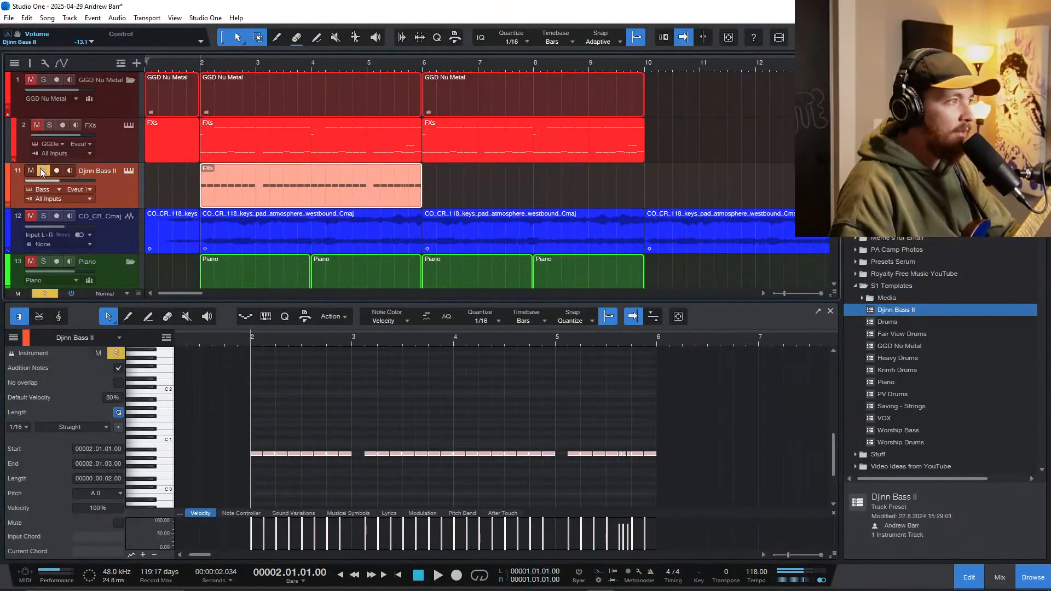
pyautogui.scroll(-3, 221, 138)
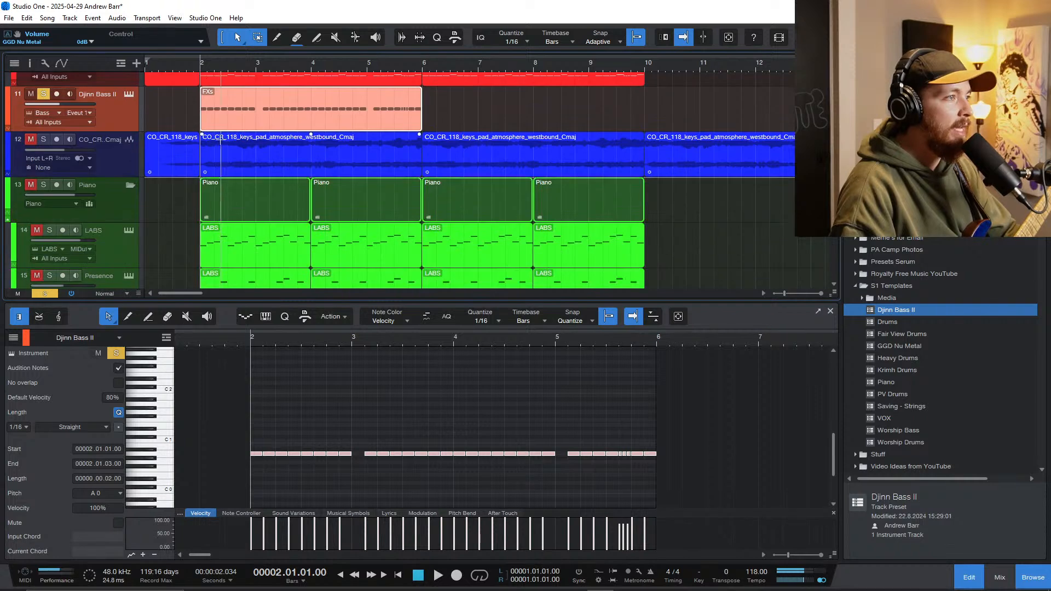
pyautogui.scroll(3, 190, 189)
pyautogui.scroll(-10, 222, 190)
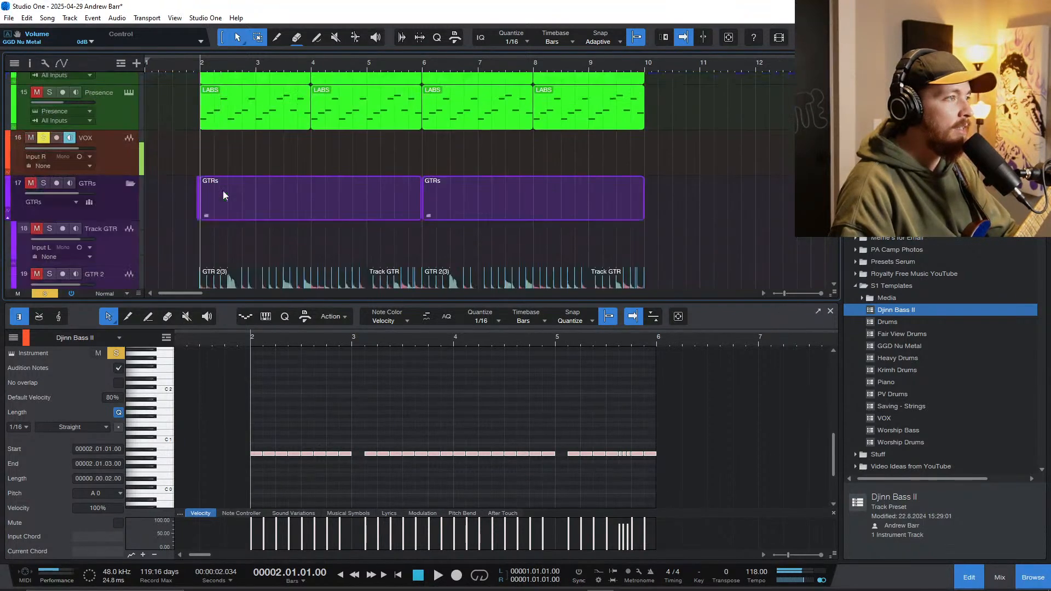
pyautogui.press('space')
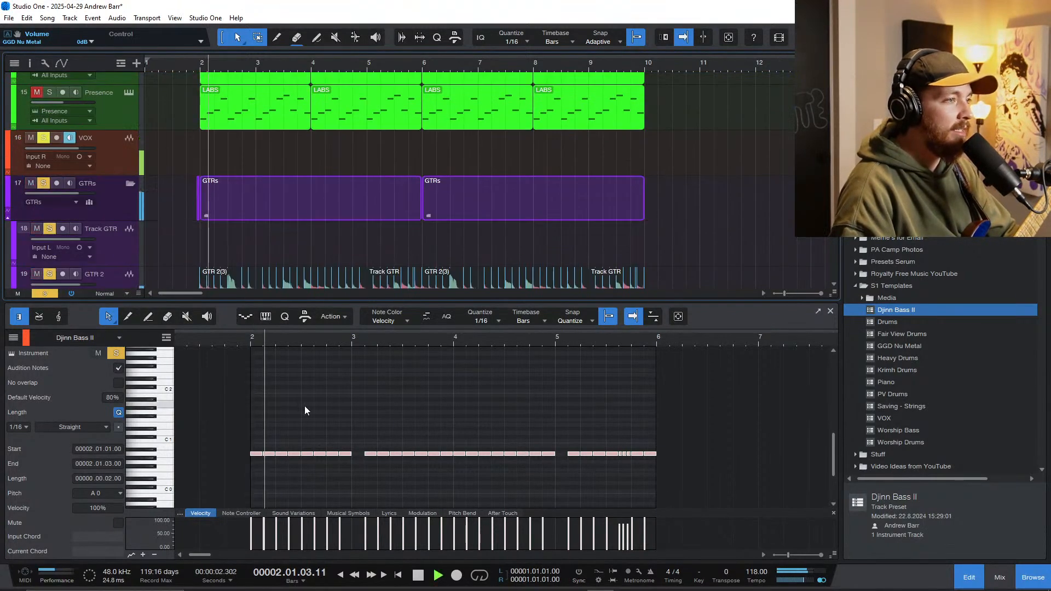
pyautogui.scroll(3, 370, 470)
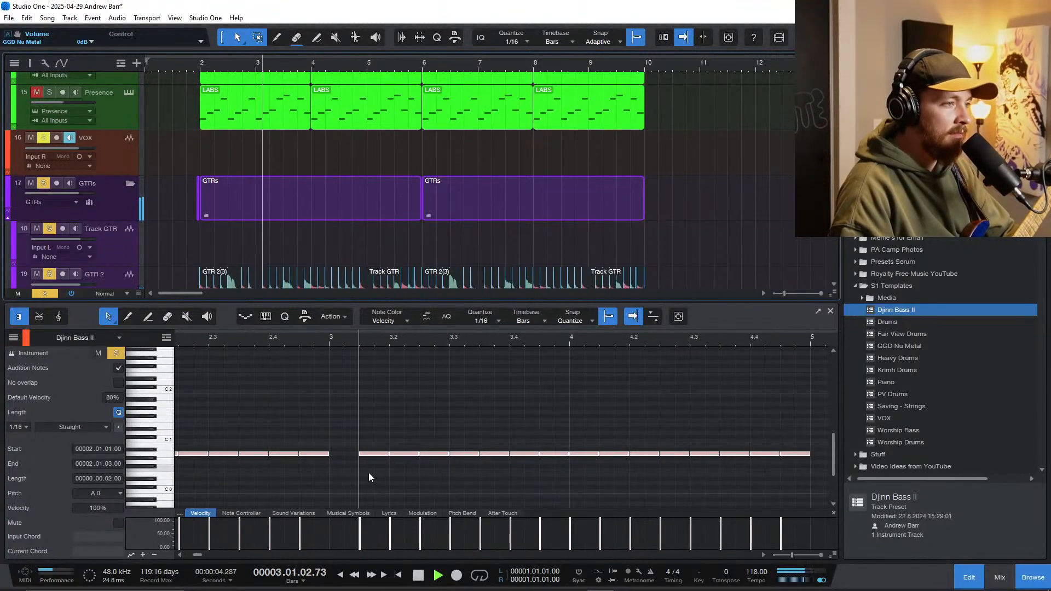
pyautogui.scroll(-3, 378, 475)
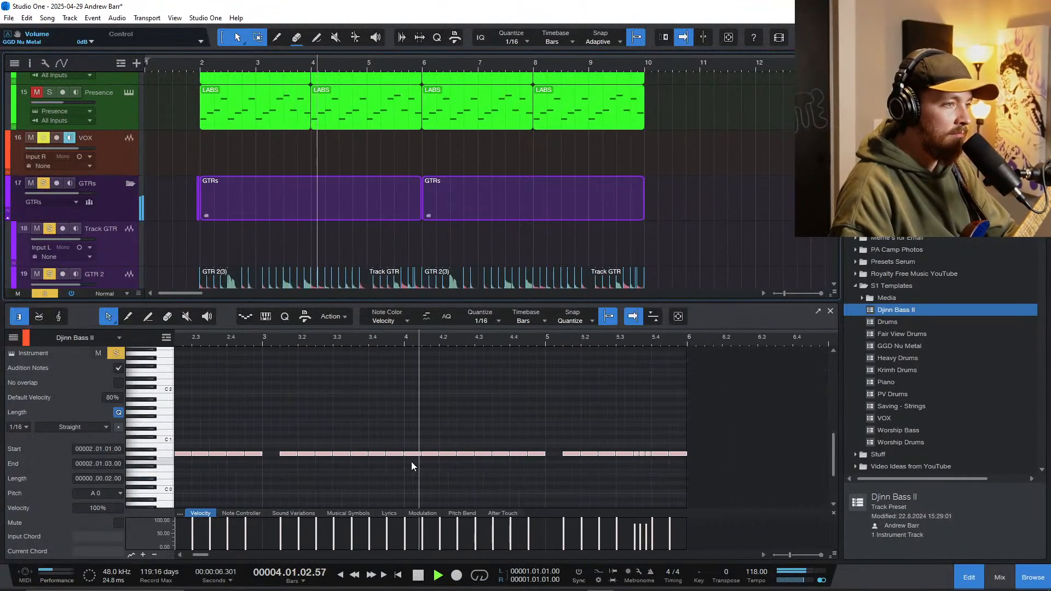
pyautogui.press('space')
# Step: Select the three bass notes at the start of bar 4 and bring the bass track back into view
pyautogui.moveTo(407, 440); pyautogui.dragTo(444, 462)
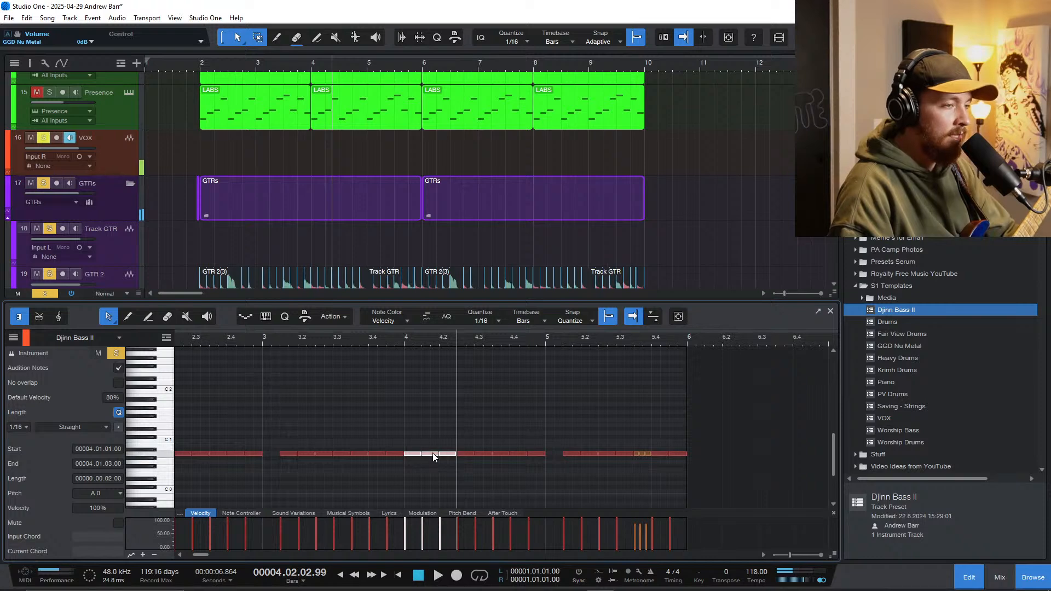
pyautogui.scroll(-3, 172, 203)
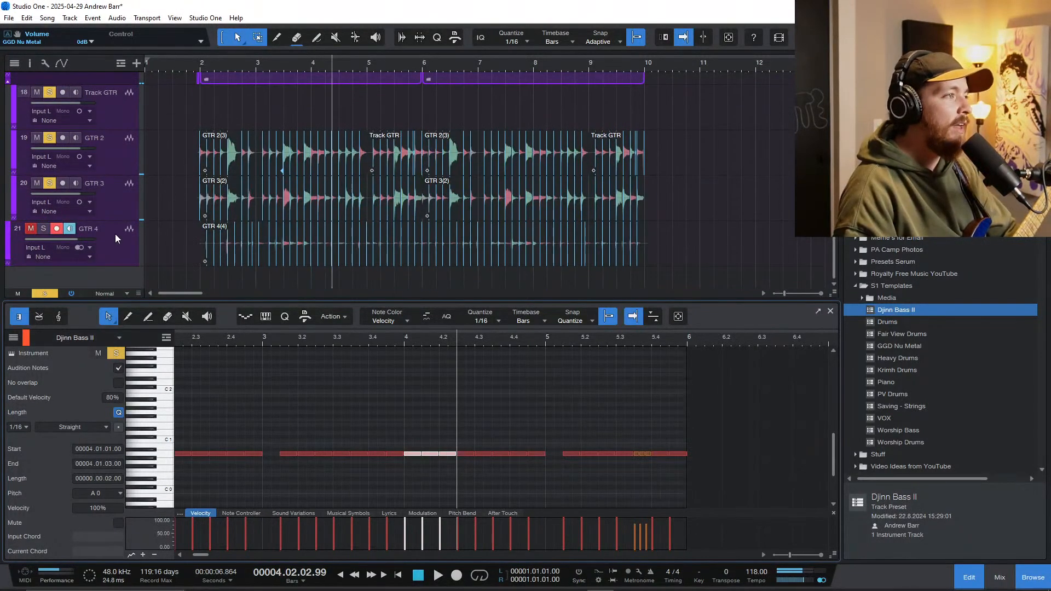
pyautogui.scroll(3, 222, 219)
pyautogui.scroll(5, 110, 181)
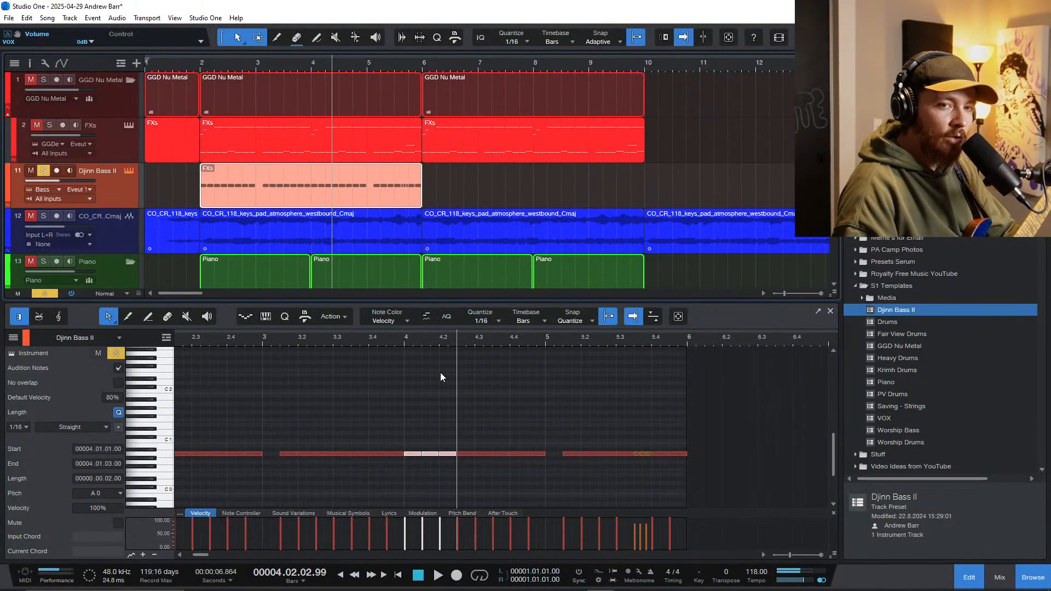
# Step: Open the Djinn Bass II instrument, reposition its window, and keep Kontakt's Info display turned on for checking the articulation keyswitches
pyautogui.hotkey('shift', 'F11')
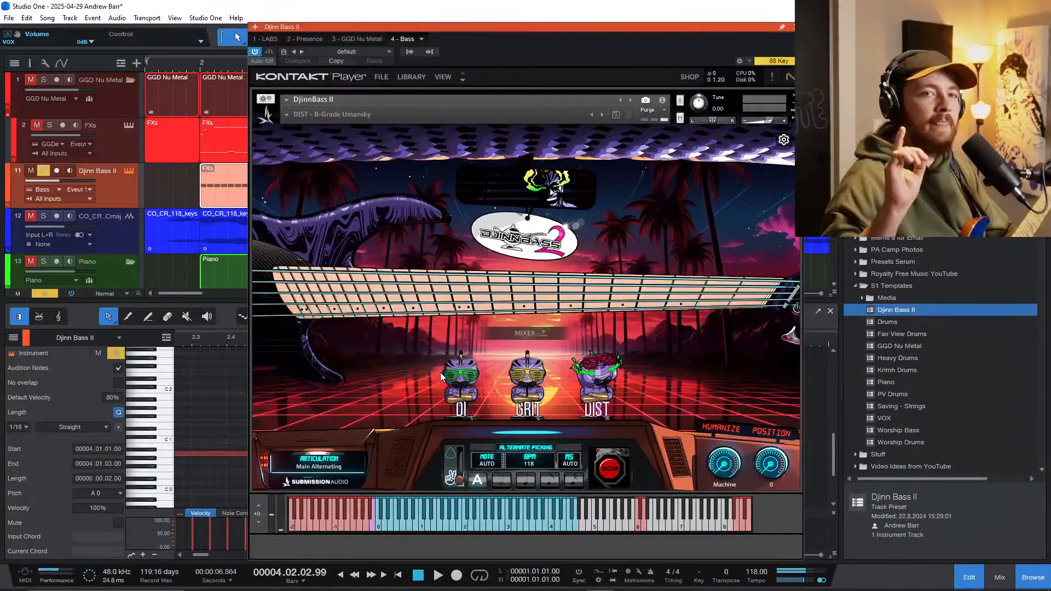
pyautogui.moveTo(466, 26); pyautogui.dragTo(559, 13)
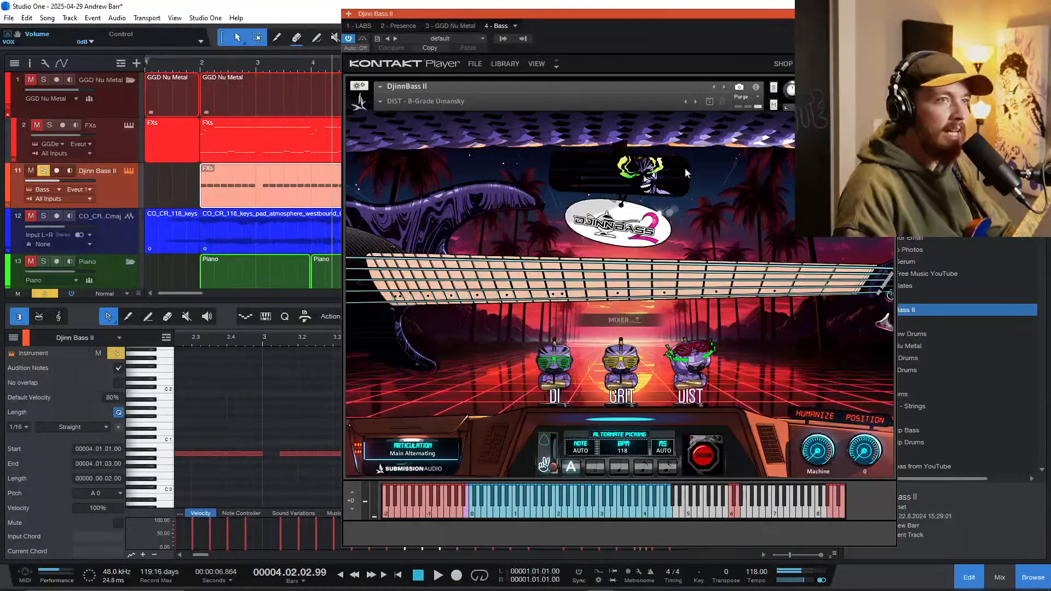
pyautogui.moveTo(635, 14); pyautogui.dragTo(562, 25)
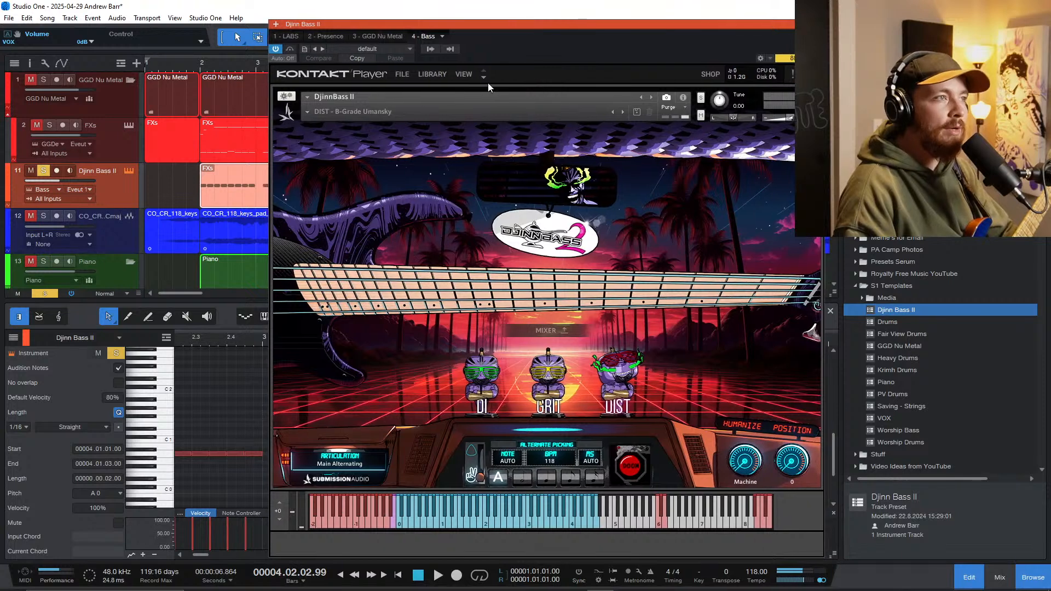
pyautogui.click(465, 74)
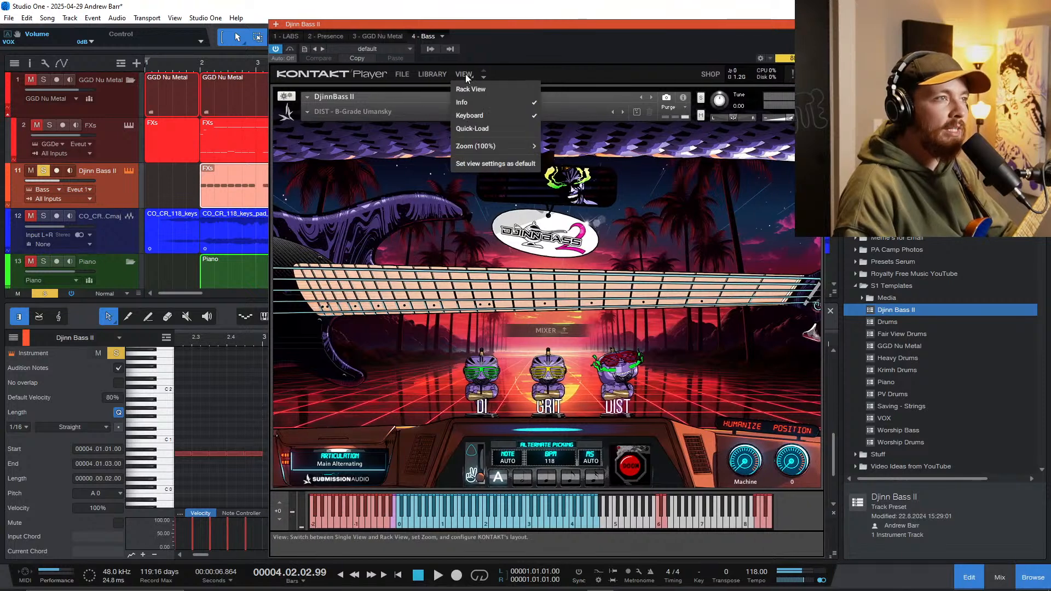
pyautogui.click(477, 103)
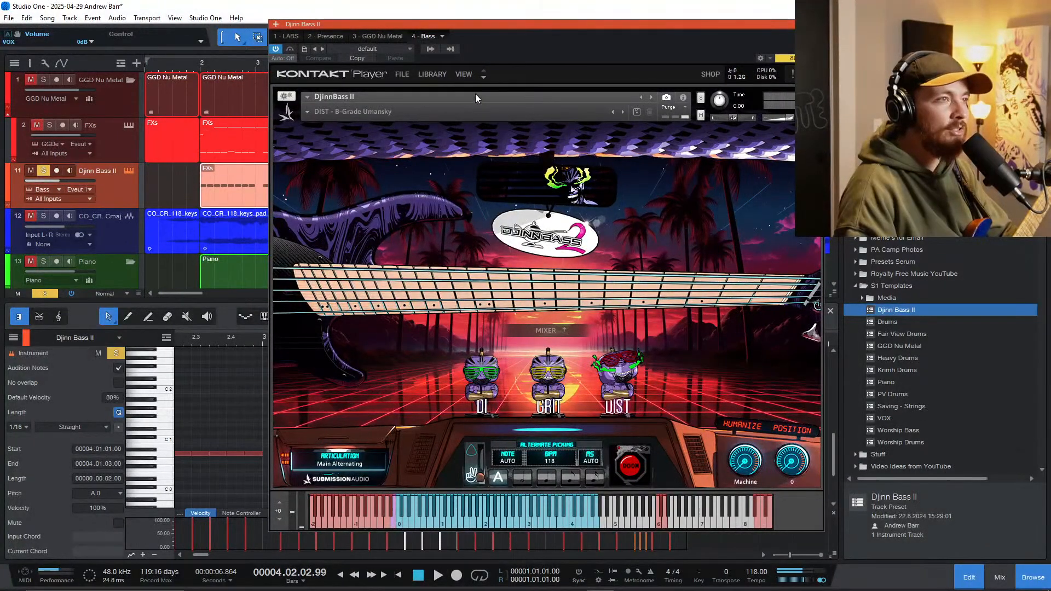
pyautogui.click(478, 105)
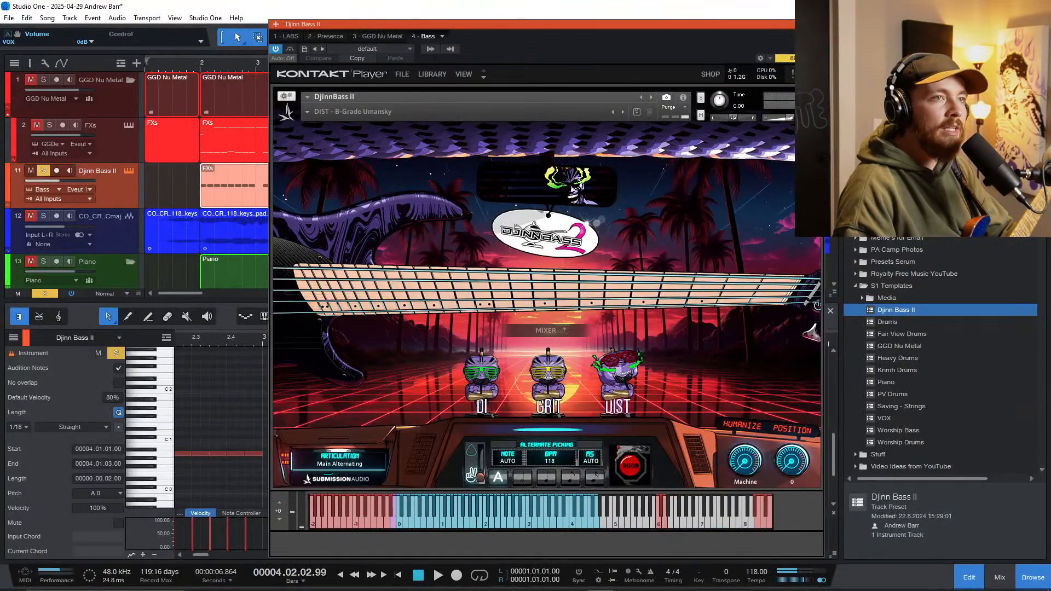
# Step: Close the Djinn Bass II instrument window and copy the three bass notes at the start of bar 4 to a lower pitch, keeping the originals
pyautogui.click(820, 25)
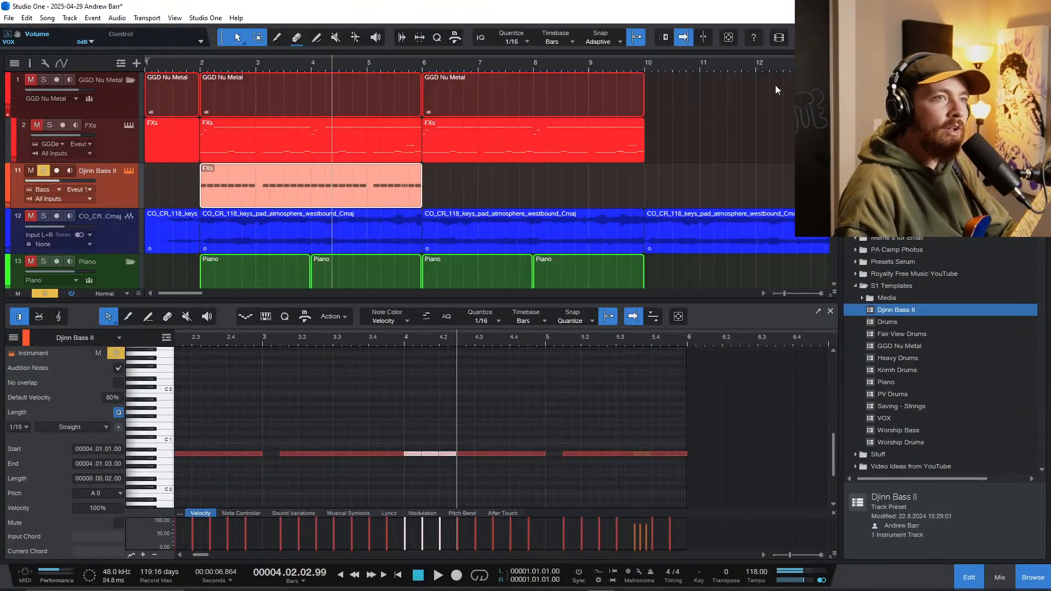
pyautogui.scroll(4, 412, 444)
pyautogui.moveTo(408, 439); pyautogui.dragTo(490, 485)
pyautogui.scroll(-3, 482, 466)
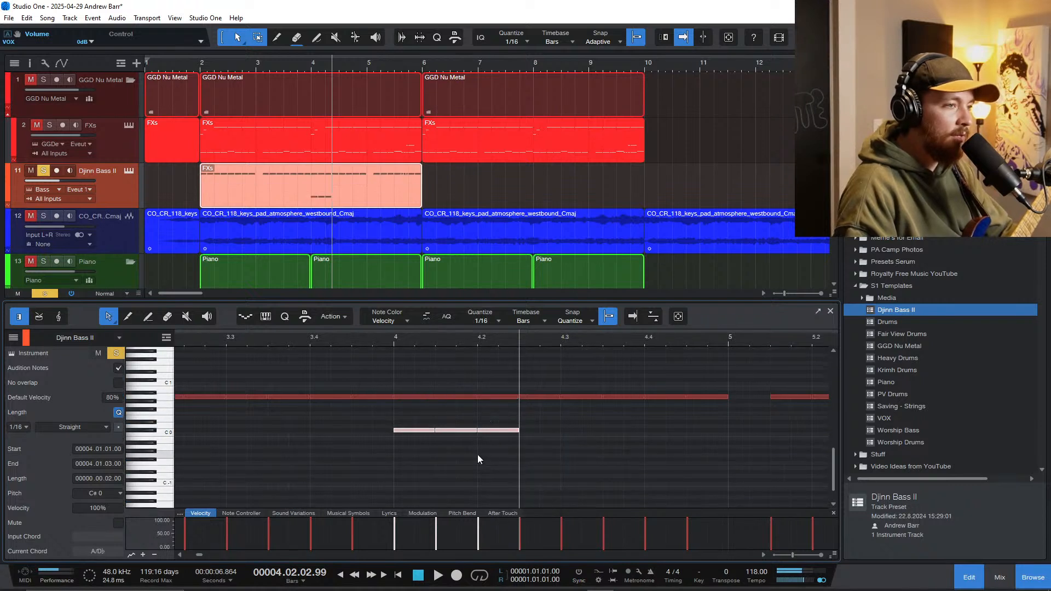
# Step: Transpose the three copied notes down to G#-2 so they act as Harmonic articulation keyswitches under the bar 4 bass notes
pyautogui.press('Down')
pyautogui.press('Down')
pyautogui.press('Down')
pyautogui.press('Down')
pyautogui.press('Down')
pyautogui.press('Down')
pyautogui.press('Down')
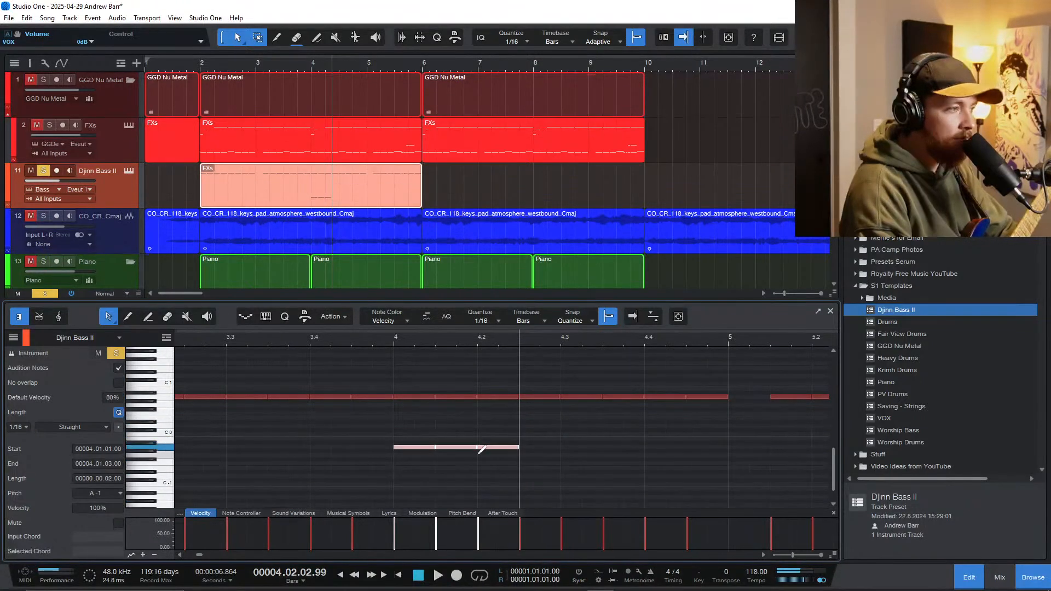
pyautogui.hotkey('shift', 'Down')
pyautogui.scroll(4, 477, 454)
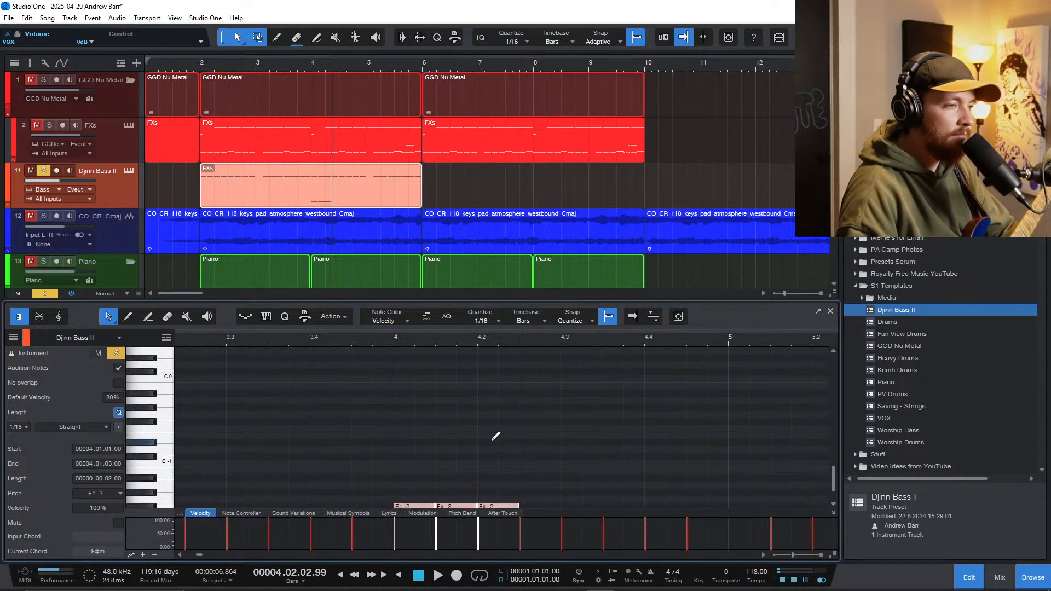
pyautogui.scroll(-3, 485, 441)
pyautogui.press('Down')
pyautogui.press('Down')
pyautogui.press('Down')
pyautogui.press('Down')
pyautogui.press('Down')
pyautogui.press('Down')
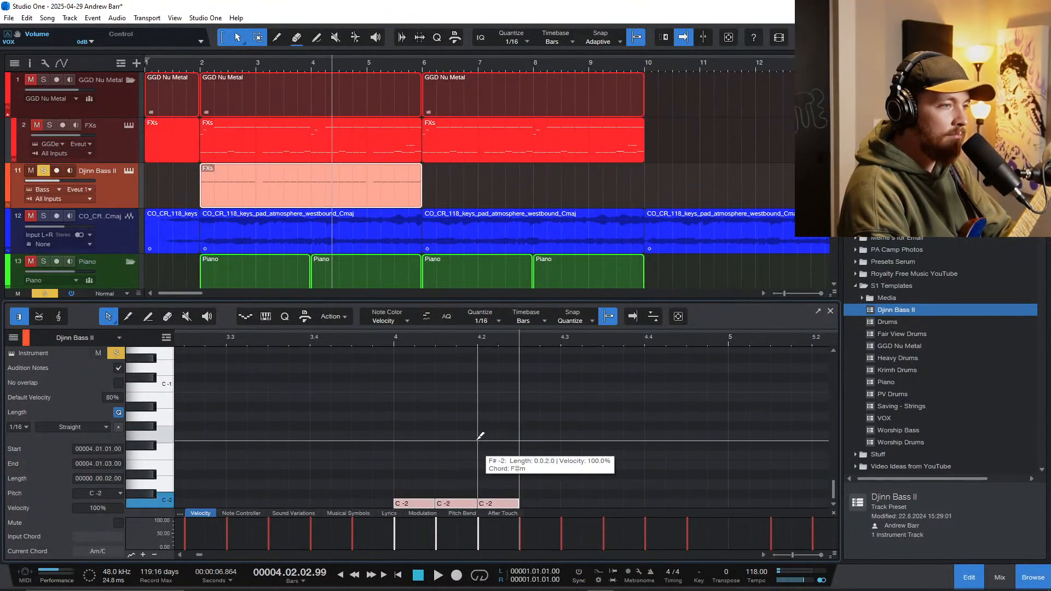
pyautogui.press('Up')
pyautogui.press('Up')
pyautogui.press('Up')
pyautogui.press('Up')
pyautogui.press('Up')
pyautogui.press('Up')
pyautogui.press('Up')
pyautogui.press('Up')
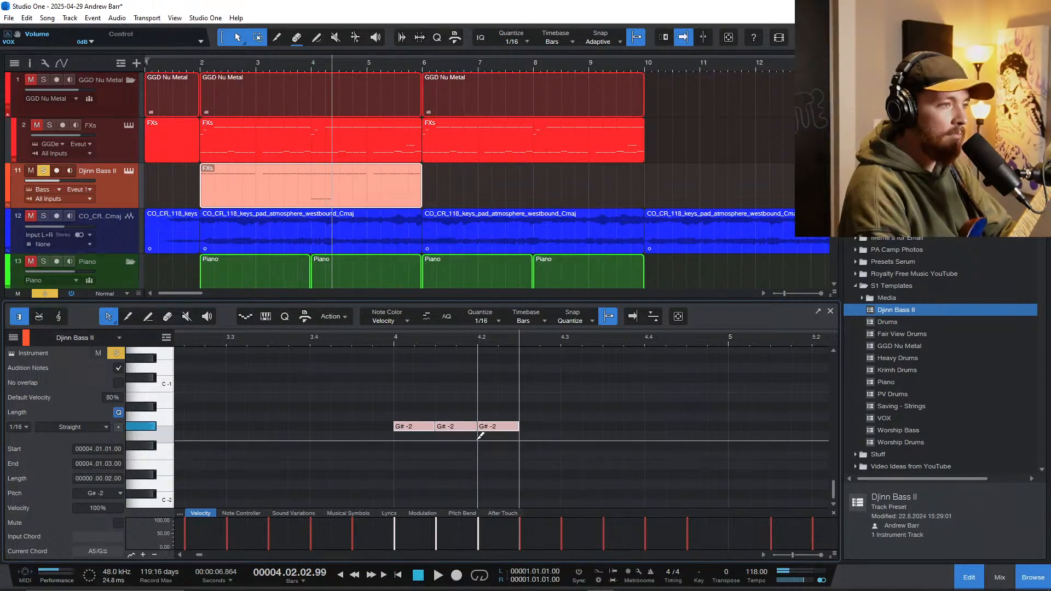
pyautogui.scroll(-5, 445, 418)
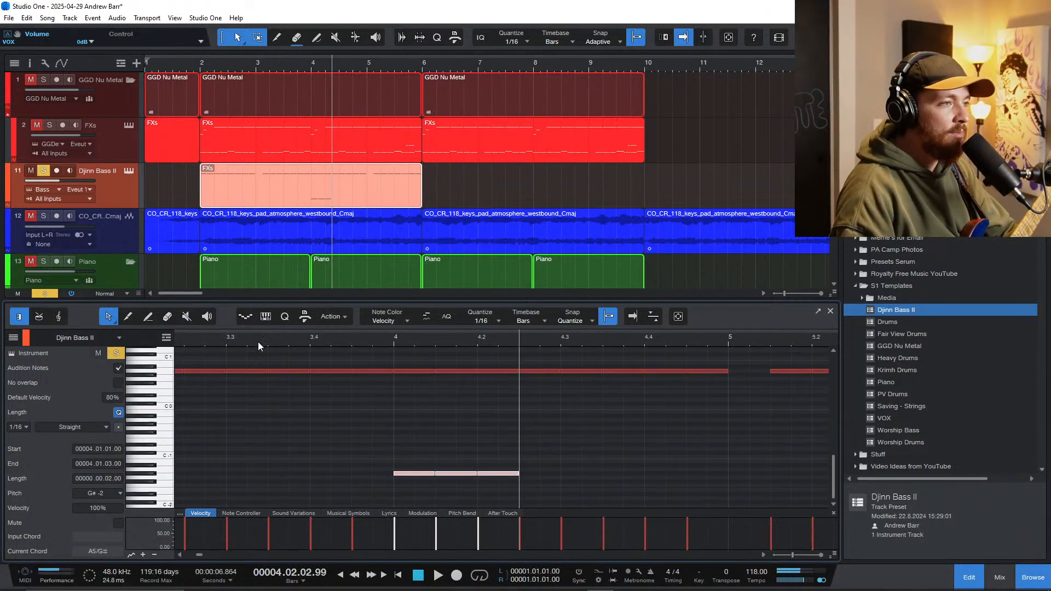
# Step: Solo only the Djinn Bass II track and listen to the harmonic notes at the start of bar 4
pyautogui.press('space')
pyautogui.click(42, 171)
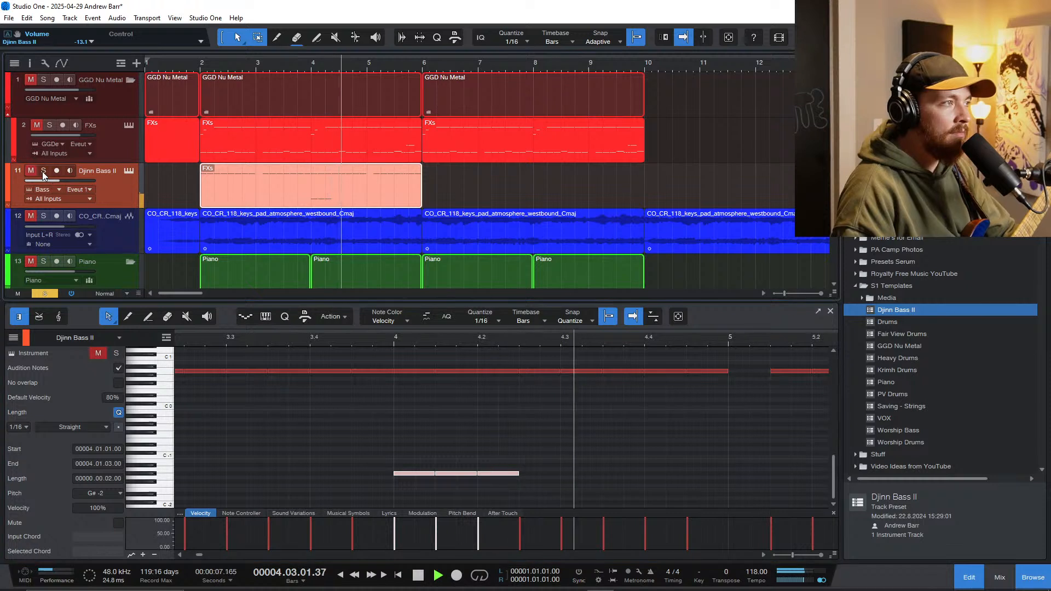
pyautogui.press('space')
pyautogui.click(45, 171)
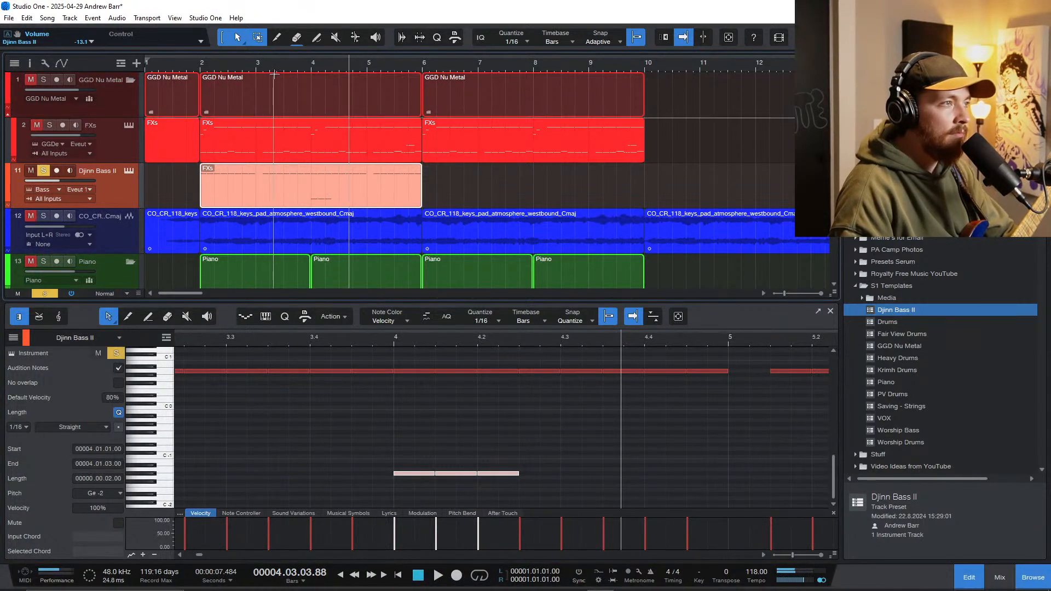
pyautogui.press('space')
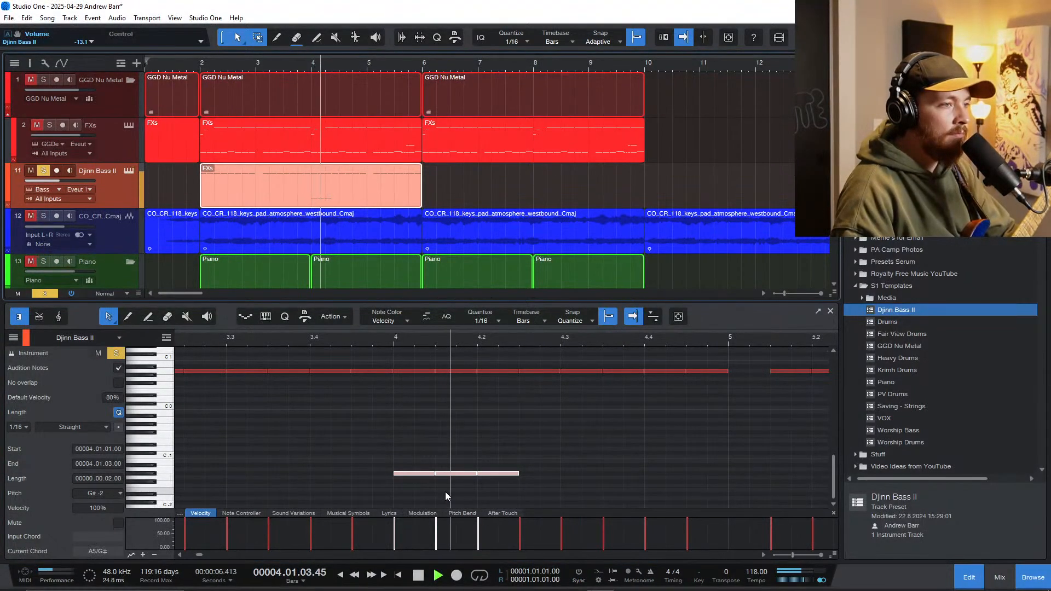
pyautogui.press('space')
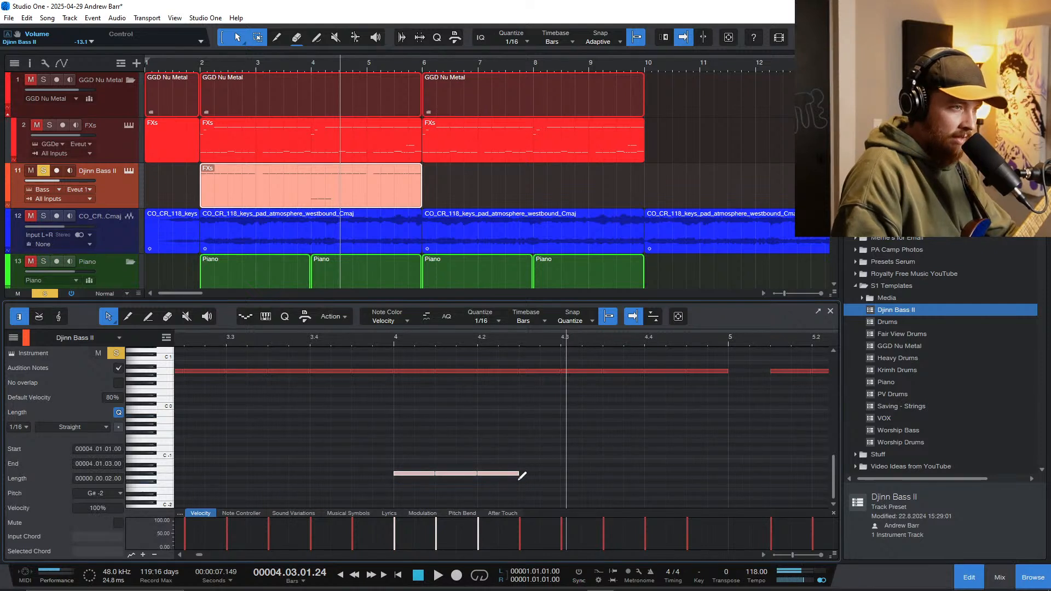
# Step: Duplicate the three G#-2 keyswitch notes and place the copies directly after the originals, starting at 4.2.3
pyautogui.press('d')
pyautogui.click(335, 339)
pyautogui.press('space')
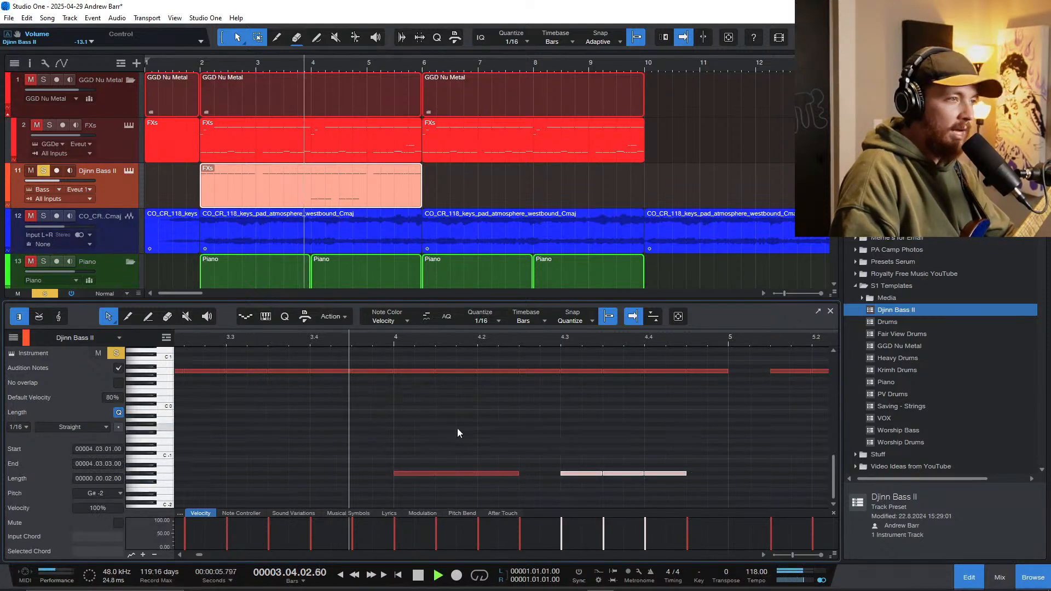
pyautogui.press('space')
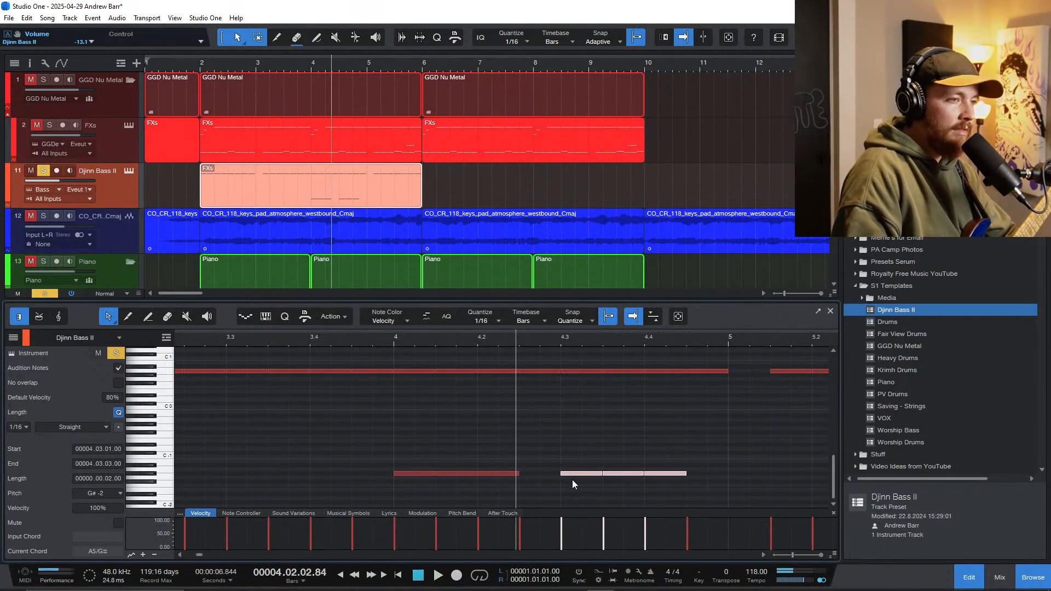
pyautogui.moveTo(571, 473); pyautogui.dragTo(529, 473)
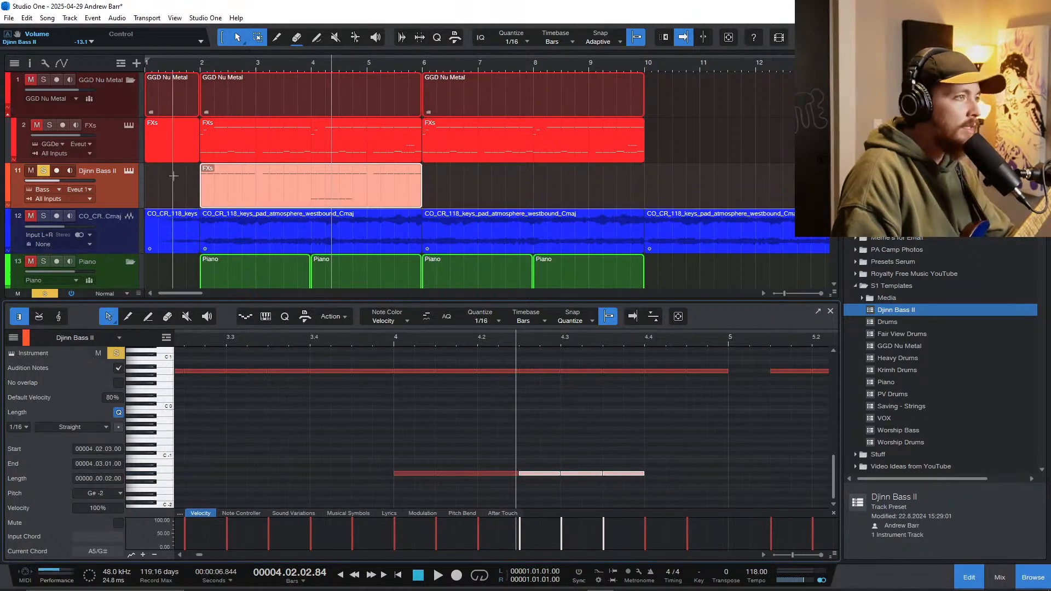
# Step: Play the soloed bass from late in bar 3 through the extended harmonic section in bar 4
pyautogui.scroll(-2, 202, 173)
pyautogui.scroll(-1, 202, 173)
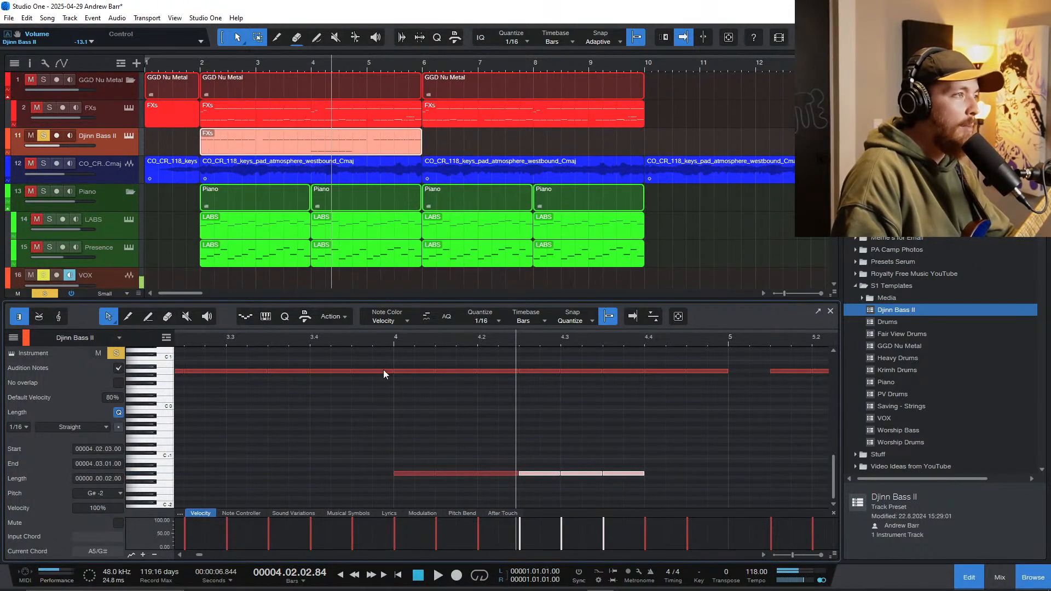
pyautogui.click(369, 339)
pyautogui.press('space')
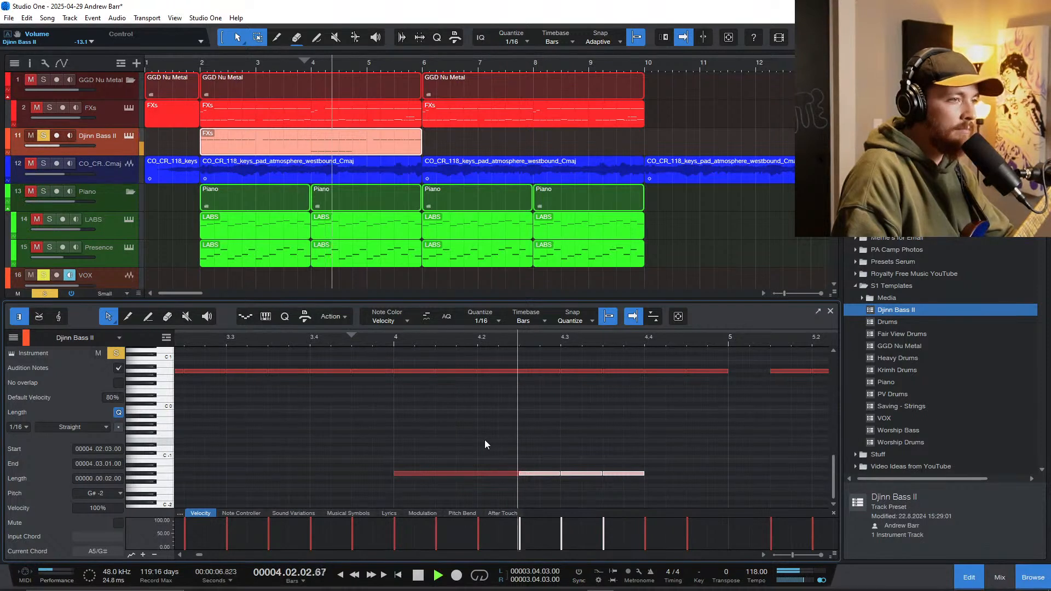
pyautogui.press('space')
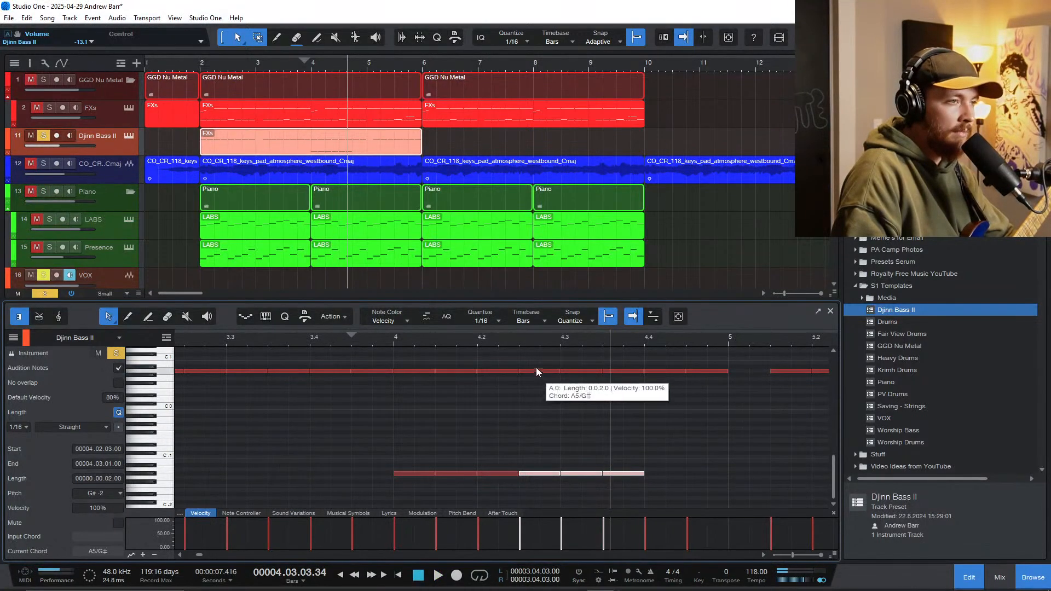
# Step: Raise the two bass notes at 4.2.3 and 4.3.1 by an octave to A1 and play the bass from bar 4
pyautogui.moveTo(539, 356); pyautogui.dragTo(587, 388)
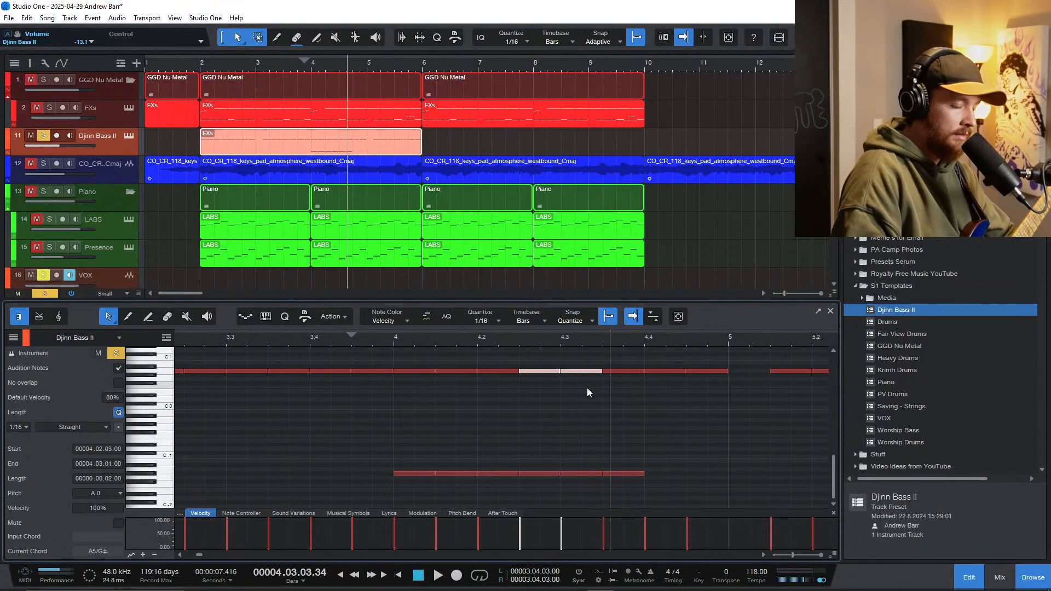
pyautogui.hotkey('shift', 'Up')
pyautogui.click(385, 336)
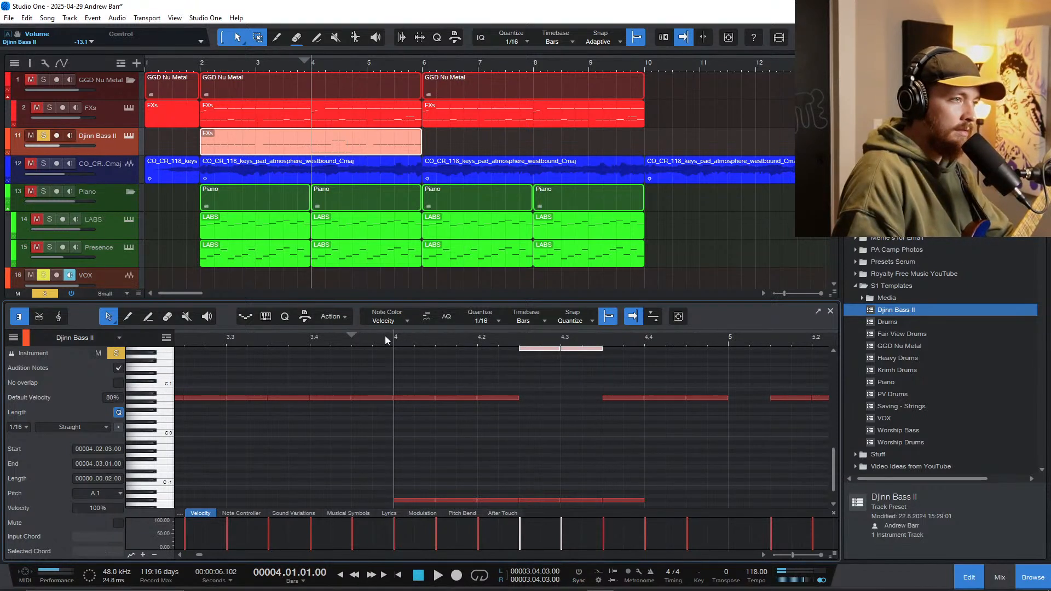
pyautogui.press('space')
pyautogui.scroll(-1, 451, 456)
pyautogui.scroll(-1, 456, 455)
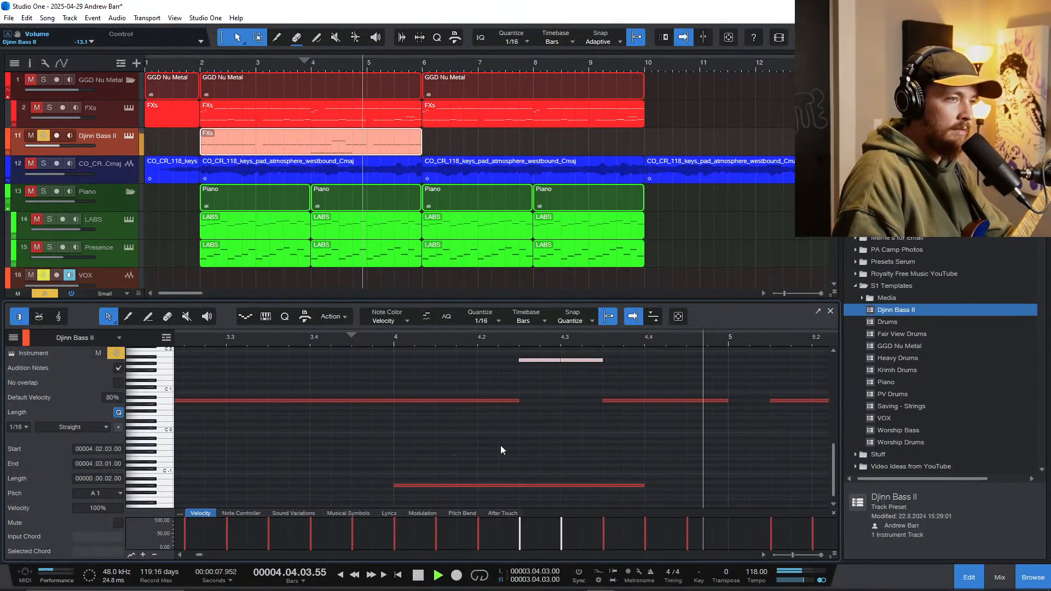
pyautogui.press('space')
# Step: Delete the last G#-2 keyswitch note, at 4.3.3, so the A0 note there plays without the harmonic articulation
pyautogui.keyDown('ctrl'); pyautogui.click(616, 485); pyautogui.keyUp('ctrl')
pyautogui.click(661, 402)
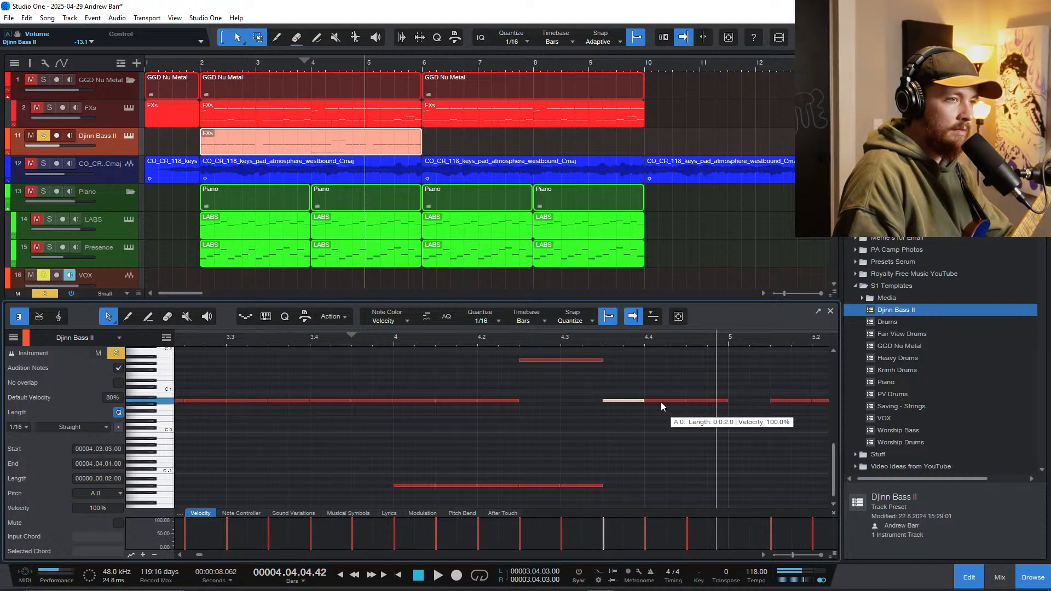
pyautogui.click(694, 401)
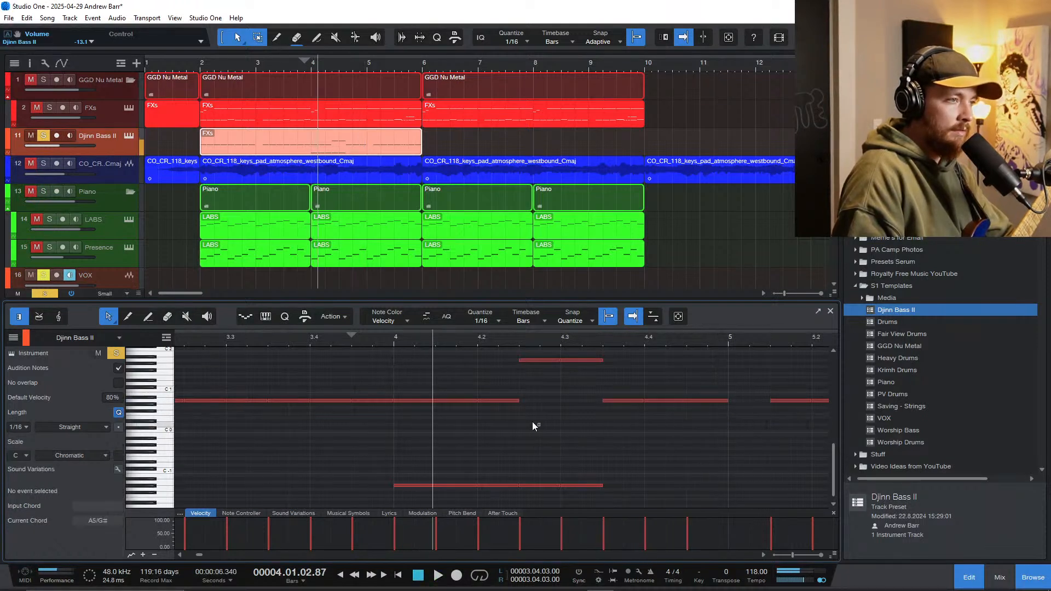
# Step: Raise the three bass notes at the start of bar 4 by two octaves to A2
pyautogui.moveTo(532, 421); pyautogui.dragTo(414, 389)
pyautogui.hotkey('shift', 'Up')
pyautogui.hotkey('shift', 'Up')
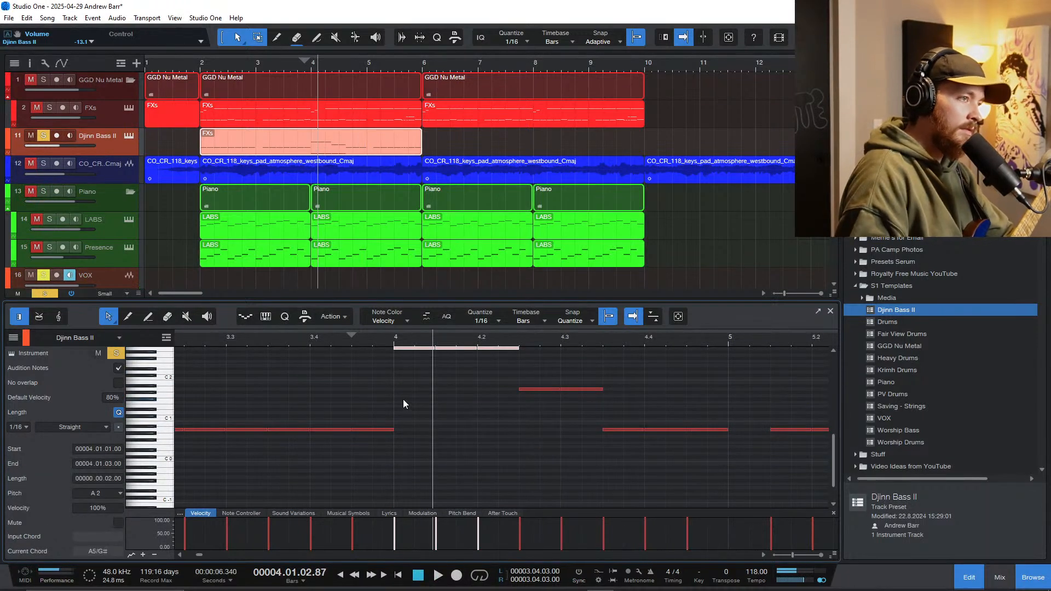
# Step: Show the Music Editing macro controls and play the soloed bass through the raised notes in bar 4
pyautogui.click(306, 316)
pyautogui.click(331, 377)
pyautogui.press('space')
pyautogui.scroll(-3, 361, 386)
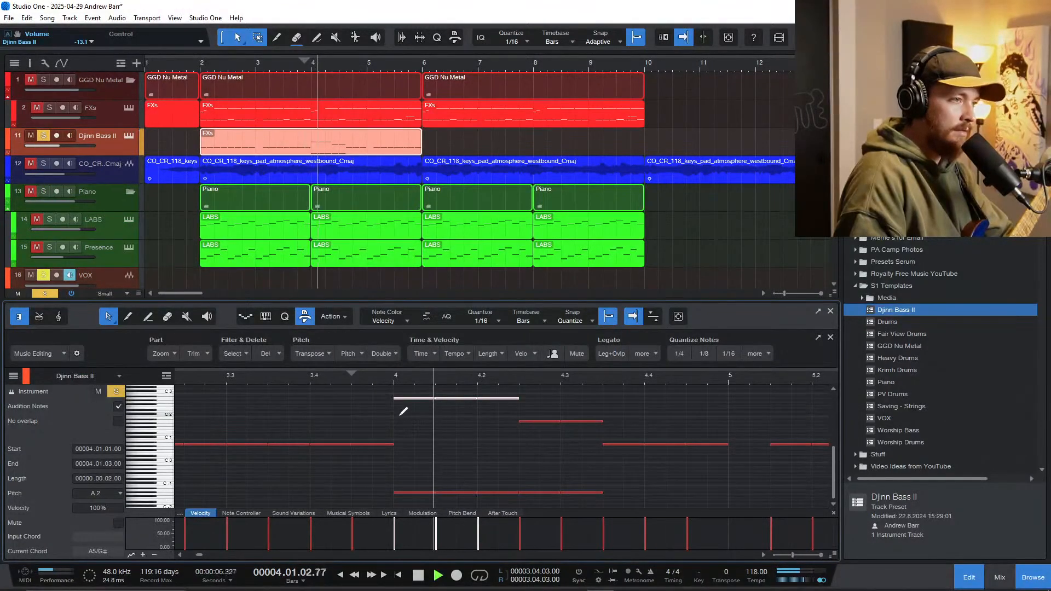
pyautogui.scroll(-1, 506, 443)
pyautogui.press('space')
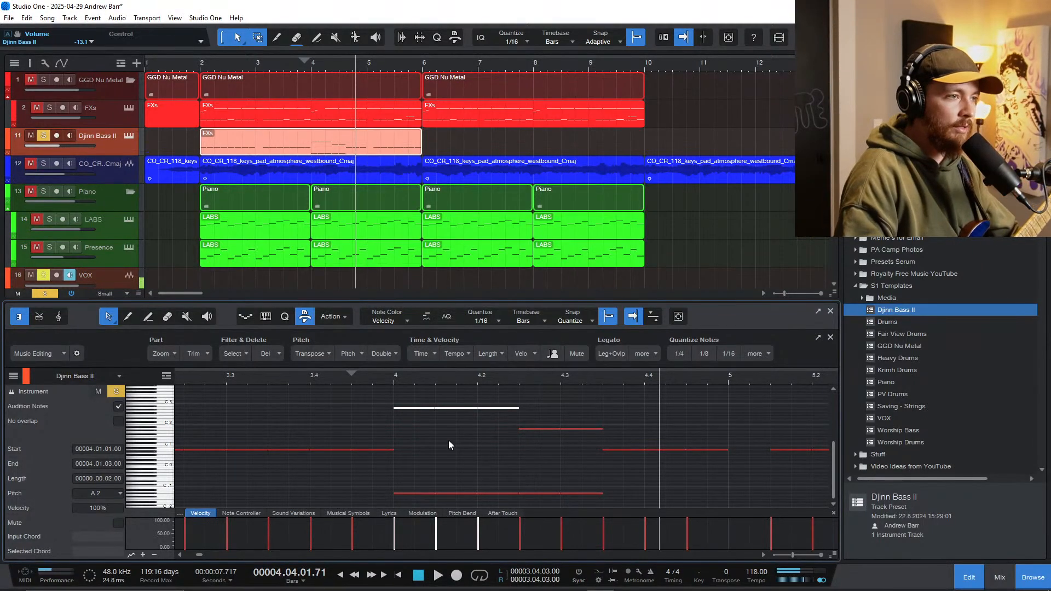
# Step: Raise the two notes from 4.2.3 to A2 and lower the three notes at the start of bar 4 to A1
pyautogui.moveTo(537, 449); pyautogui.dragTo(575, 426)
pyautogui.hotkey('shift', 'Up')
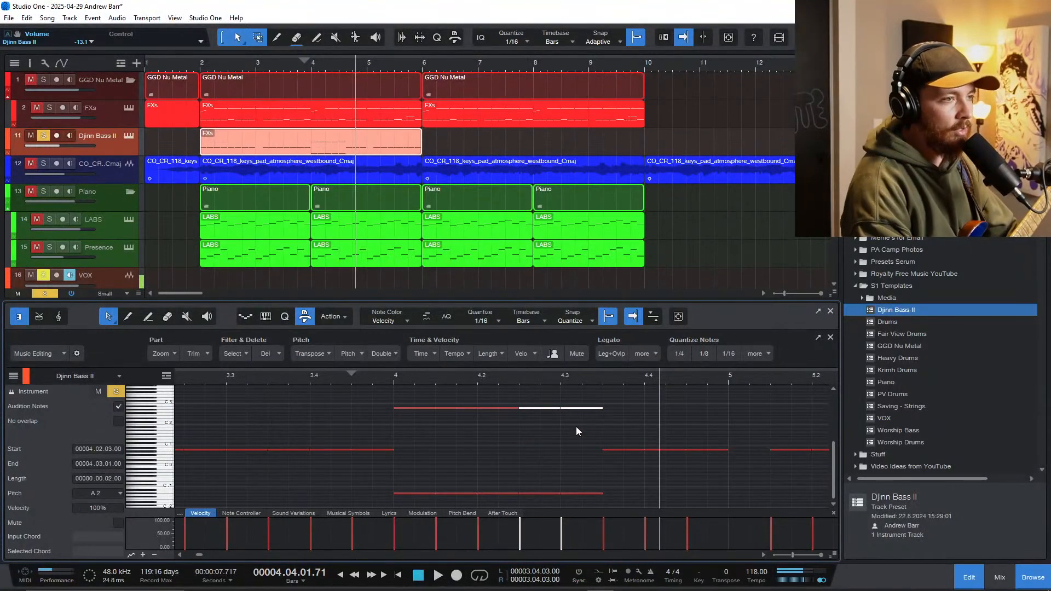
pyautogui.moveTo(414, 401); pyautogui.dragTo(517, 428)
pyautogui.hotkey('shift', 'Down')
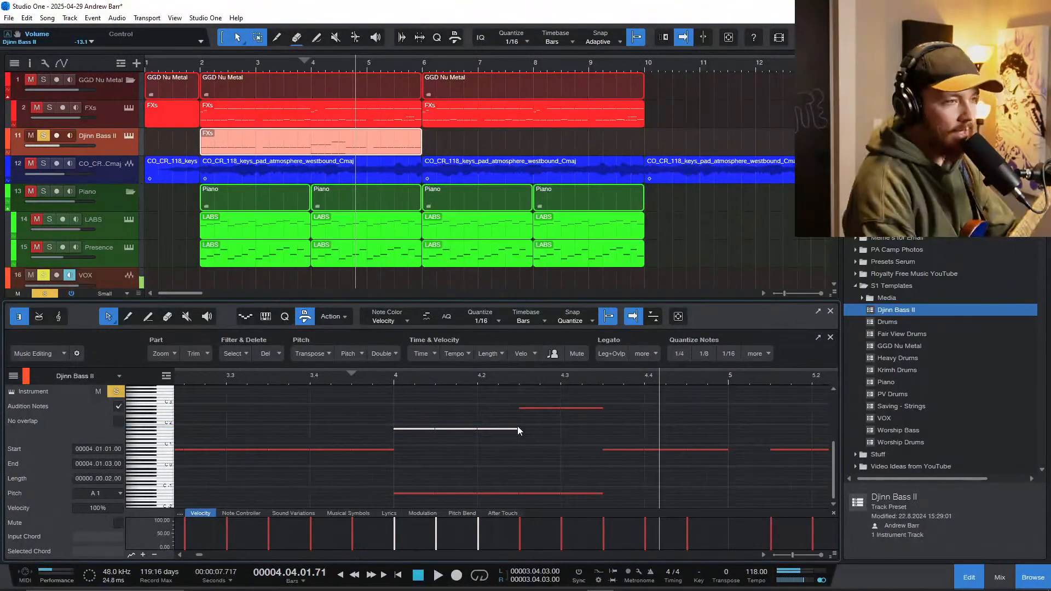
# Step: Play the soloed bass from late in bar 3 to the end of bar 4 to check the swapped octaves
pyautogui.click(357, 379)
pyautogui.press('space')
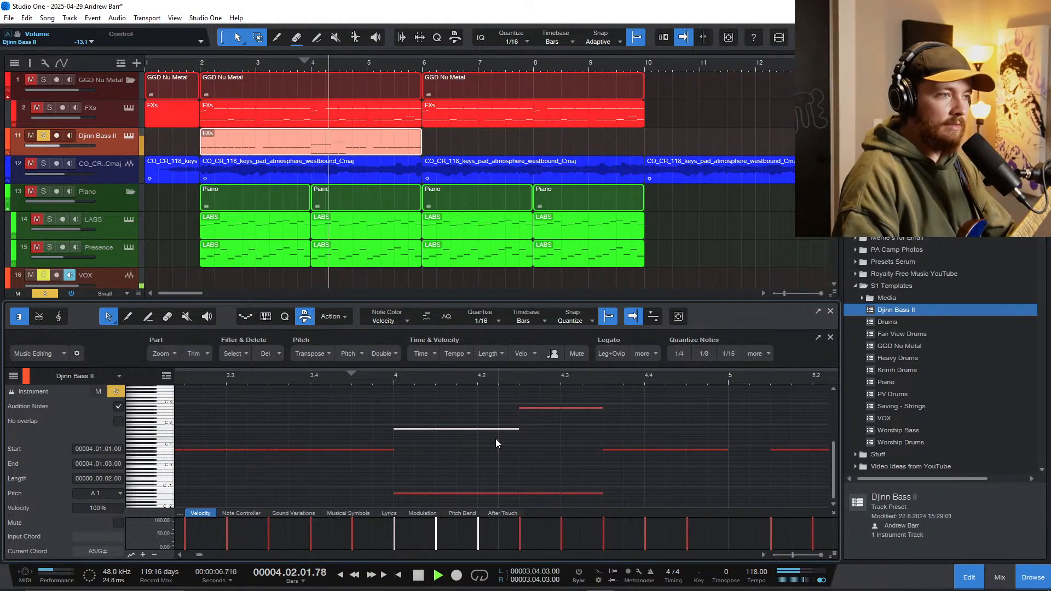
pyautogui.keyDown('ctrl'); pyautogui.scroll(-2, 510, 422); pyautogui.keyUp('ctrl')
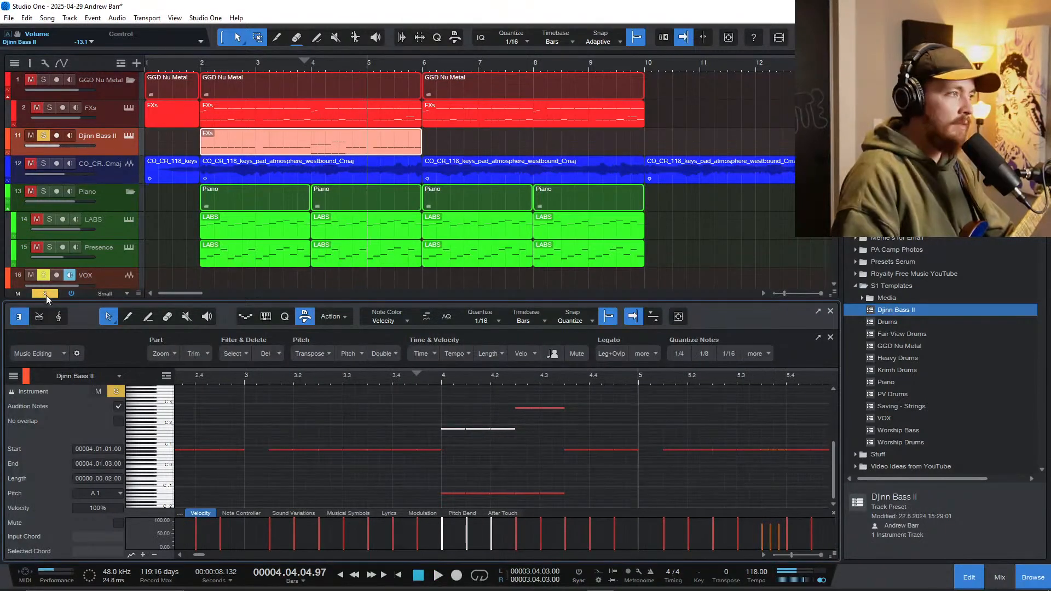
# Step: Clear all solos, play the full arrangement from bar 2 to bar 6, and return the playback position to 5.1.3
pyautogui.click(46, 294)
pyautogui.click(201, 70)
pyautogui.press('space')
pyautogui.keyDown('ctrl'); pyautogui.scroll(-1, 319, 214); pyautogui.keyUp('ctrl')
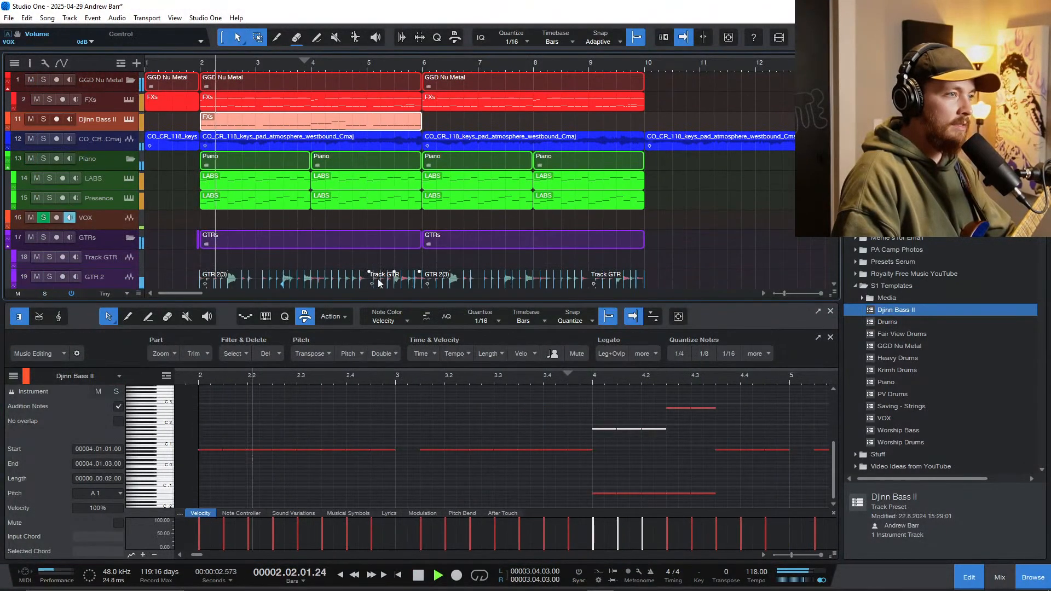
pyautogui.keyDown('ctrl'); pyautogui.keyDown('shift'); pyautogui.scroll(-2, 467, 433); pyautogui.keyUp('shift'); pyautogui.keyUp('ctrl')
pyautogui.hscroll(4, 497, 458)
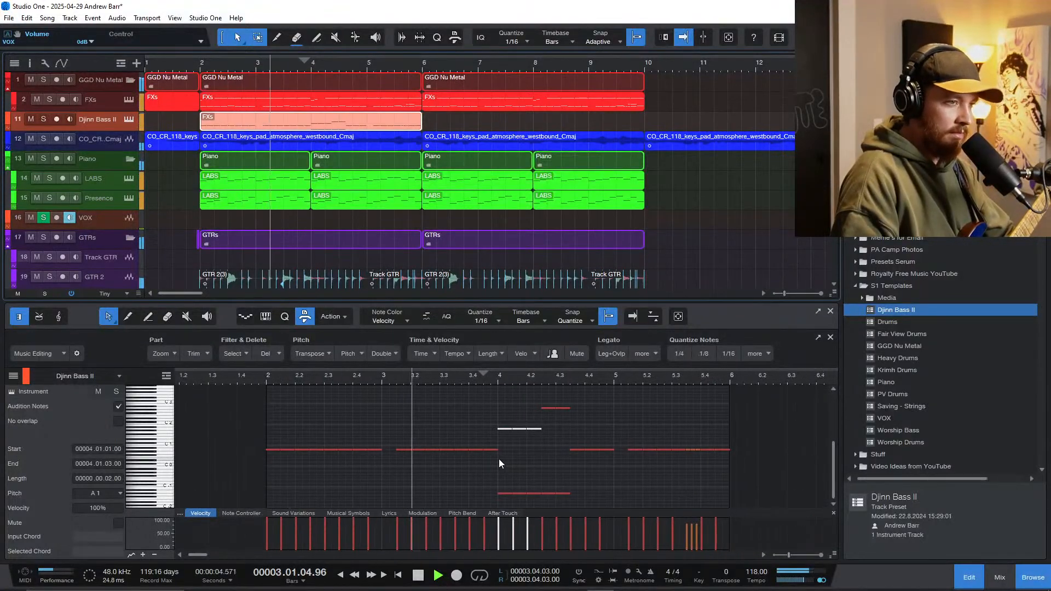
pyautogui.keyDown('ctrl'); pyautogui.scroll(2, 435, 452); pyautogui.keyUp('ctrl')
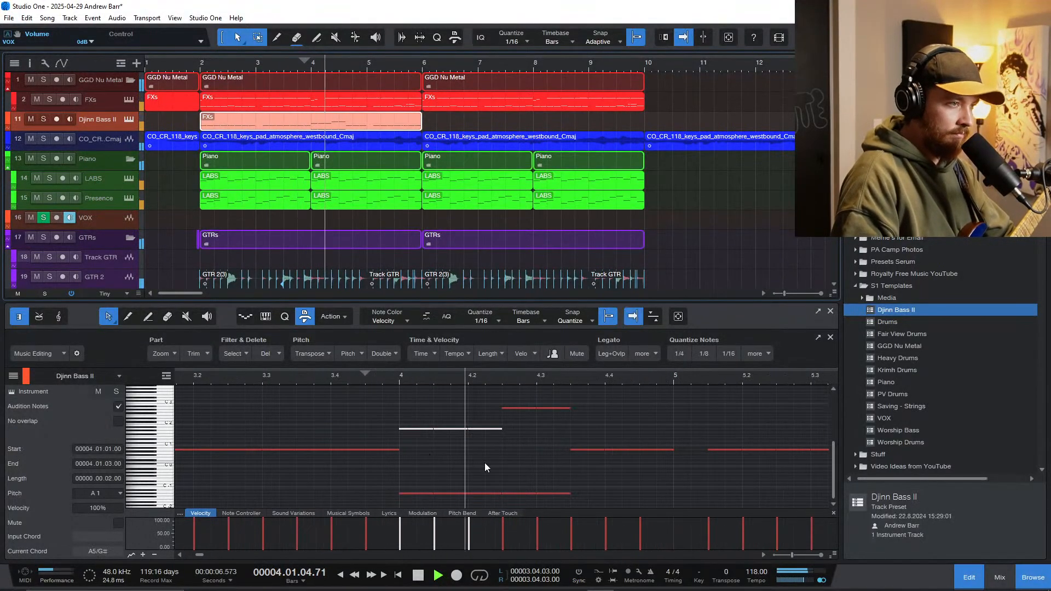
pyautogui.keyDown('ctrl'); pyautogui.keyDown('shift'); pyautogui.scroll(-1, 512, 466); pyautogui.keyUp('shift'); pyautogui.keyUp('ctrl')
pyautogui.hscroll(5, 515, 459)
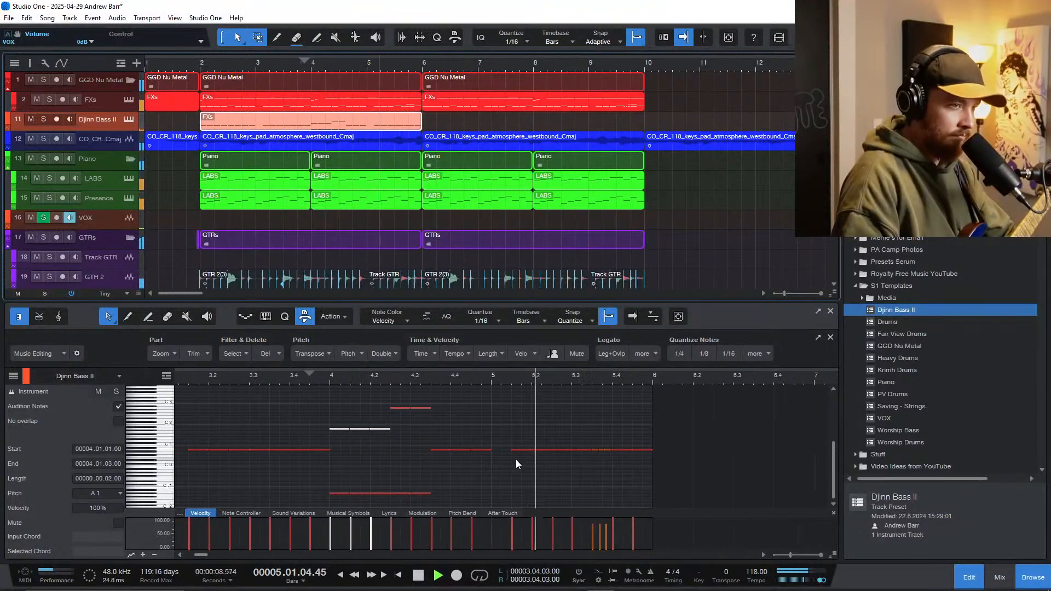
pyautogui.keyDown('ctrl'); pyautogui.keyDown('shift'); pyautogui.scroll(1, 534, 472); pyautogui.keyUp('shift'); pyautogui.keyUp('ctrl')
pyautogui.press('space')
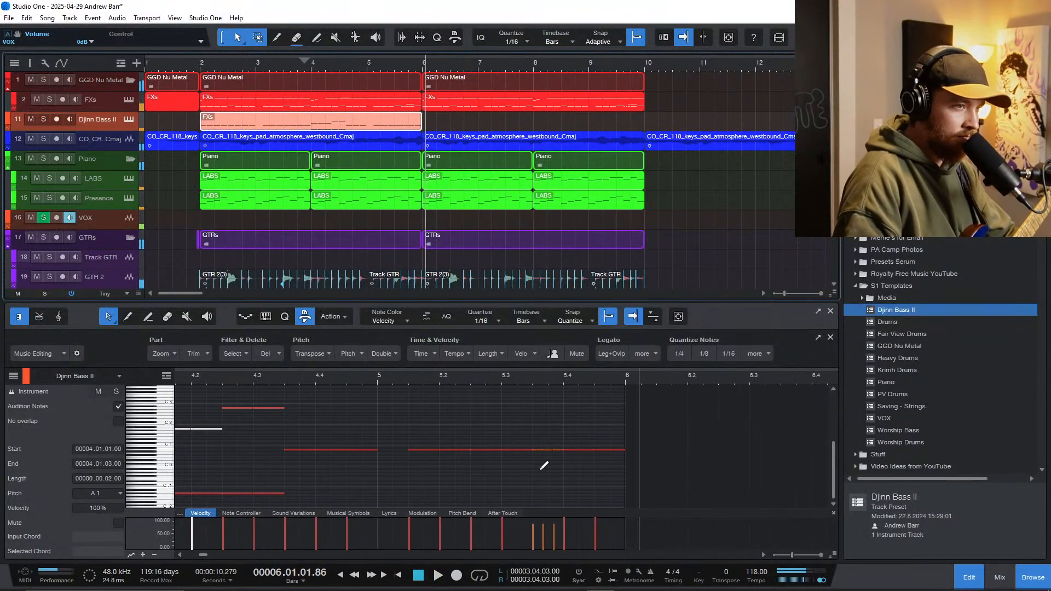
pyautogui.click(408, 383)
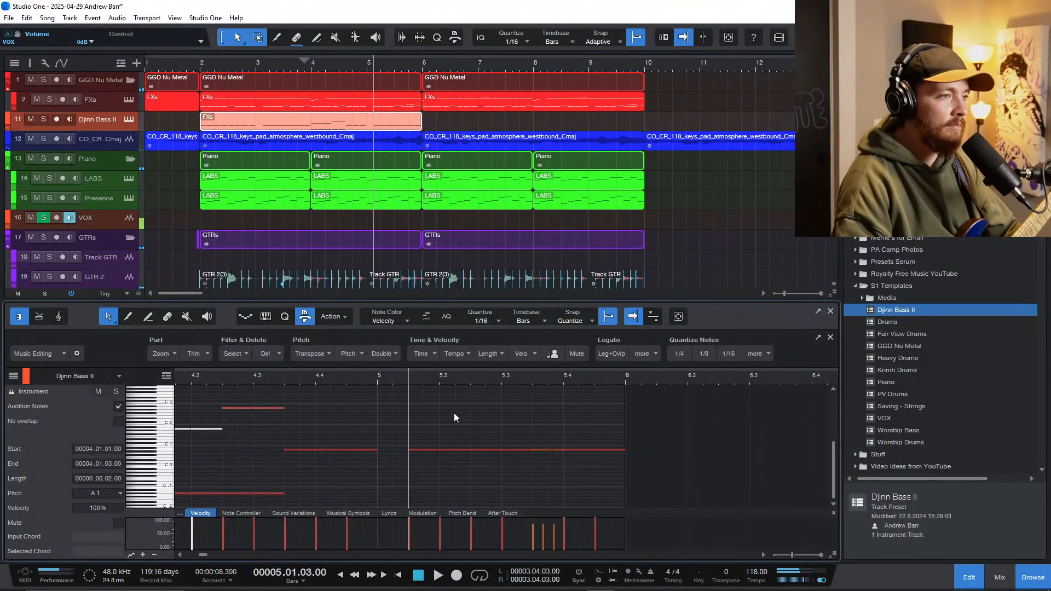
# Step: Solo the guitar folder without GTR 4 and play the guitars from late in bar 2
pyautogui.click(44, 119)
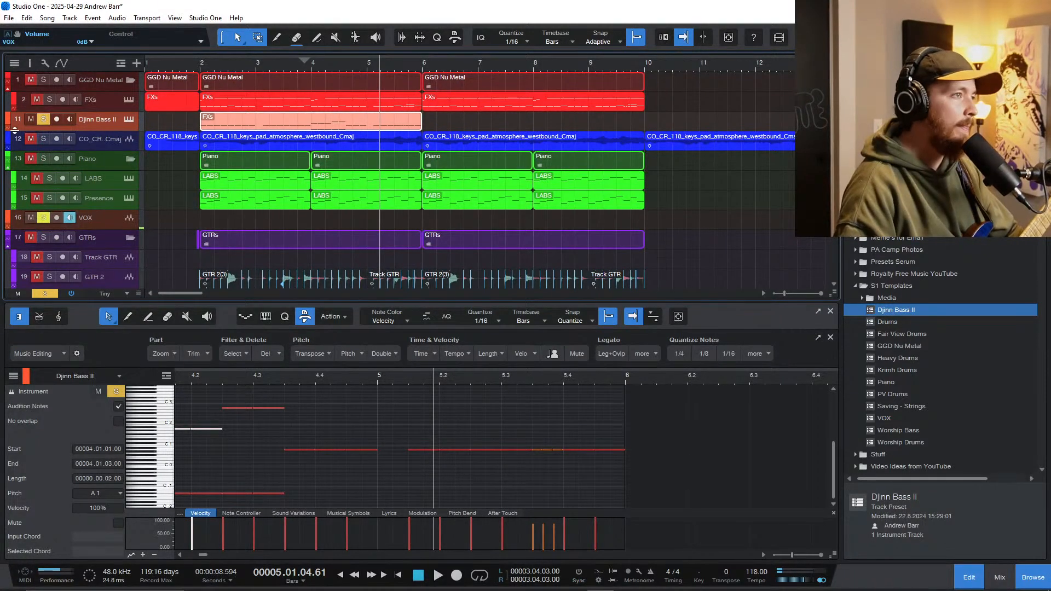
pyautogui.scroll(-3, 230, 226)
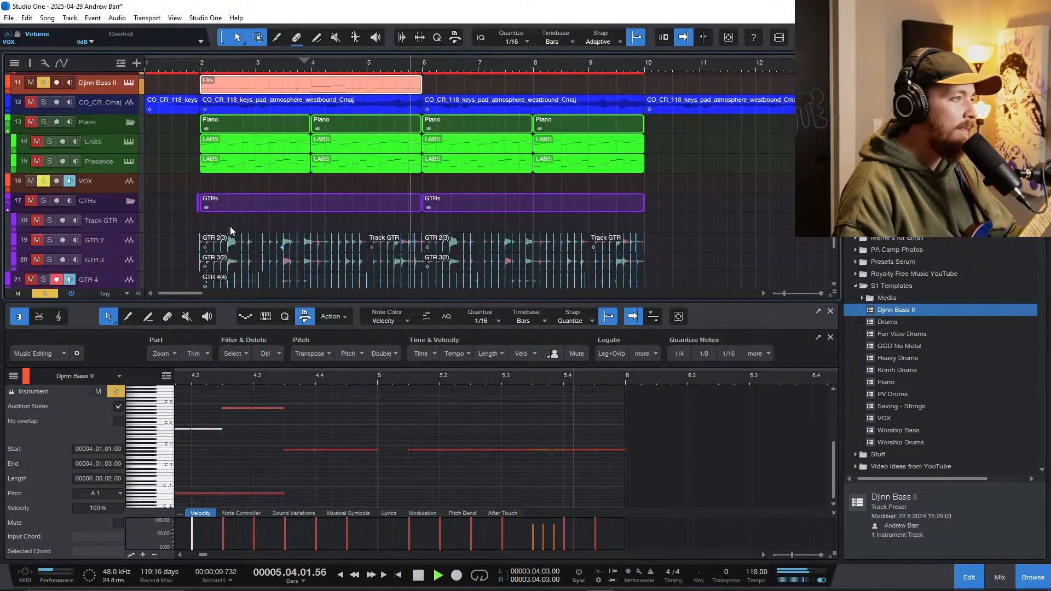
pyautogui.click(118, 268)
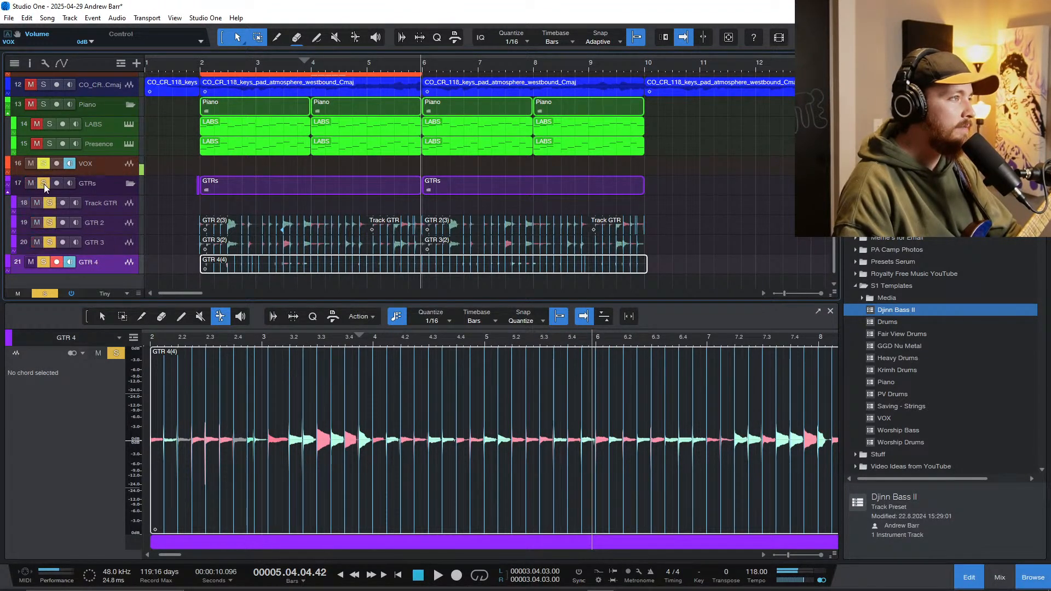
pyautogui.click(44, 261)
pyautogui.click(246, 62)
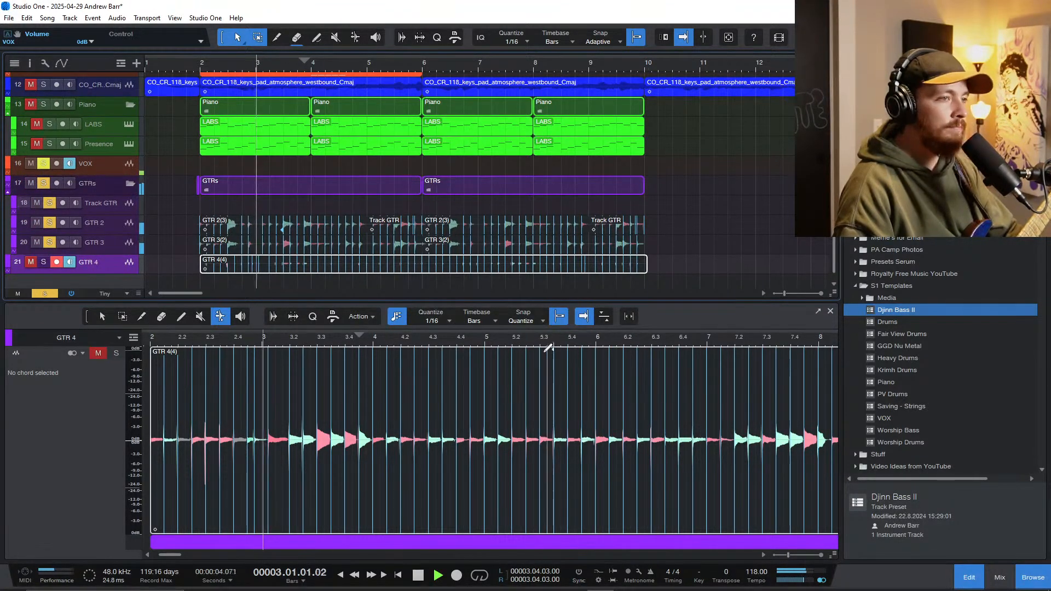
# Step: Add Djinn Bass II to the soloed guitars and open its part in the note editor
pyautogui.scroll(2, 434, 222)
pyautogui.scroll(1, 434, 222)
pyautogui.scroll(1, 387, 148)
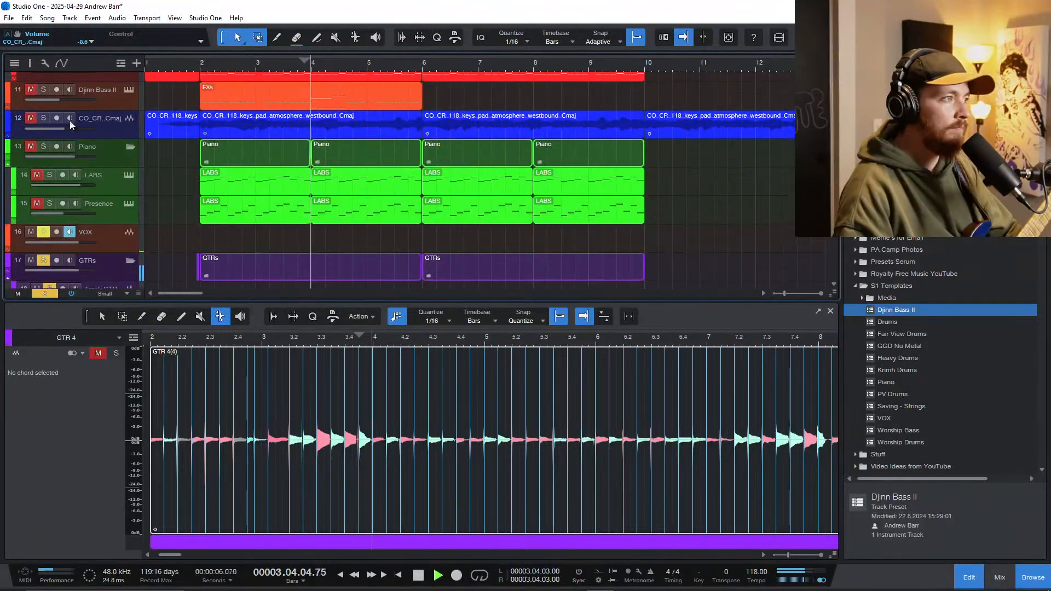
pyautogui.click(45, 88)
pyautogui.scroll(1, 356, 146)
pyautogui.scroll(3, 361, 153)
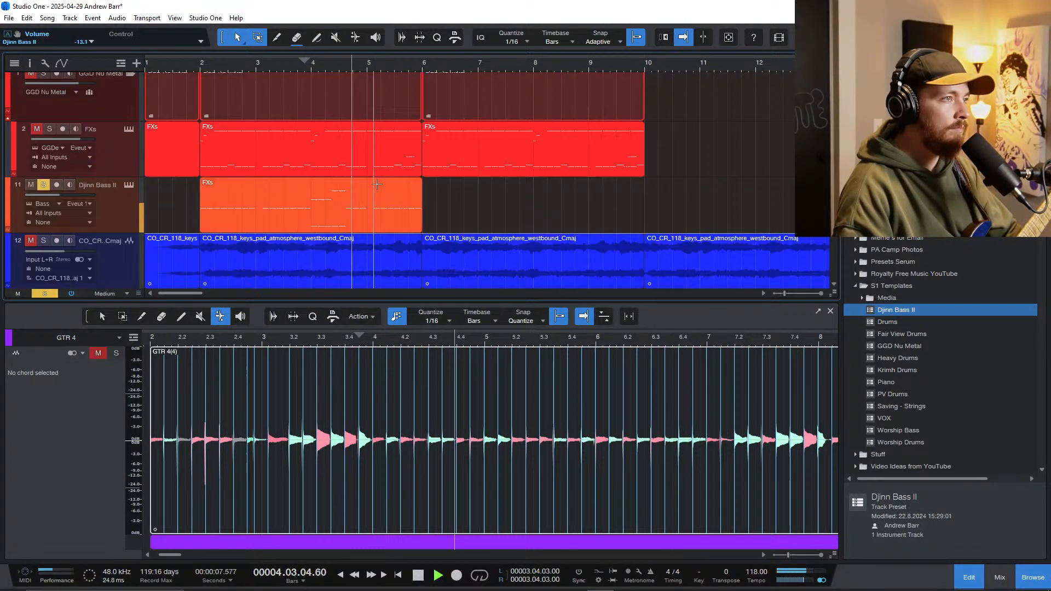
pyautogui.doubleClick(388, 228)
pyautogui.hscroll(4, 527, 443)
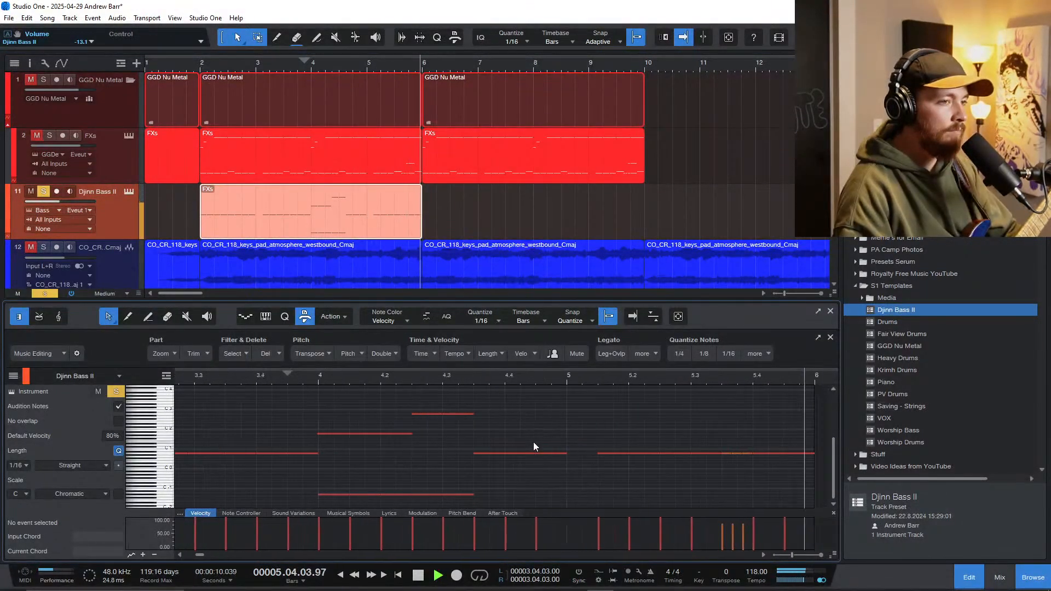
# Step: Play the bass and guitars through the middle of bar 5 and stop at the short notes before 5.4
pyautogui.press('space')
pyautogui.click(469, 375)
pyautogui.press('space')
pyautogui.scroll(3, 593, 466)
pyautogui.press('space')
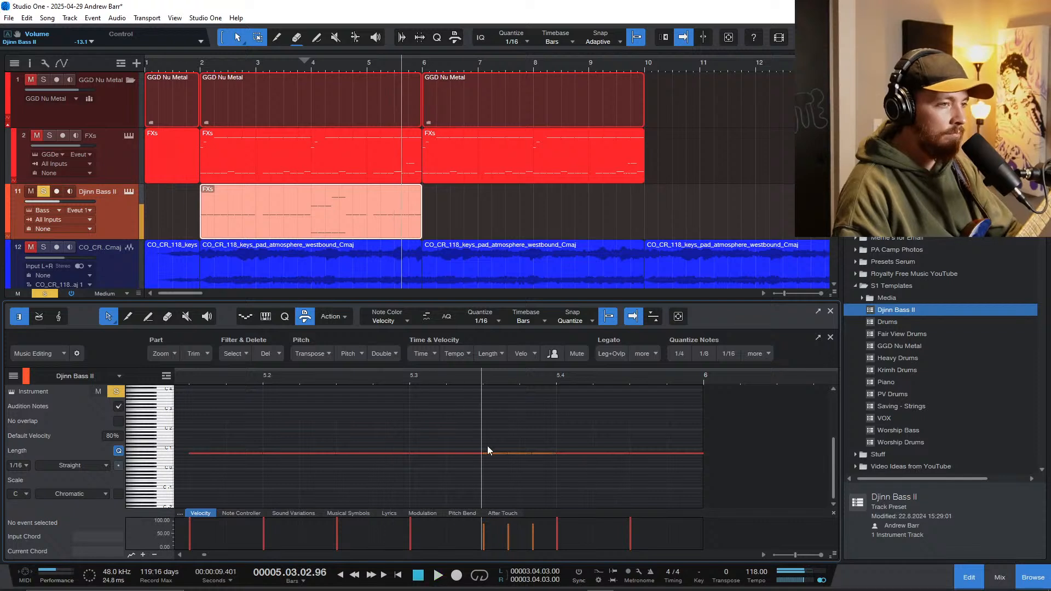
# Step: Raise the second short bass note before 5.4 to A1 and the third to B1, and play them back
pyautogui.click(491, 454)
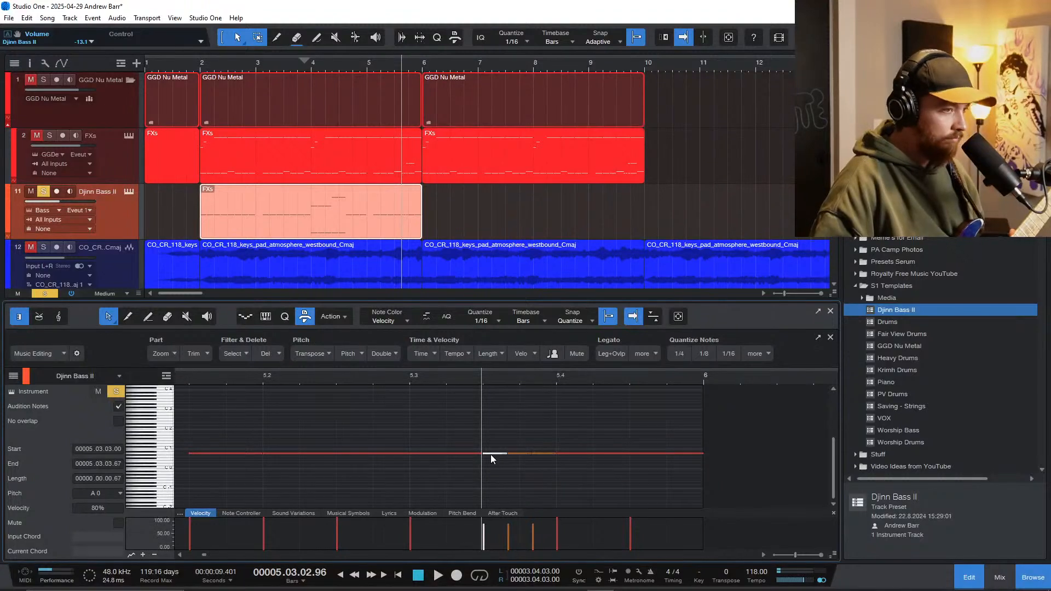
pyautogui.moveTo(494, 456); pyautogui.dragTo(517, 452)
pyautogui.hotkey('shift', 'Up')
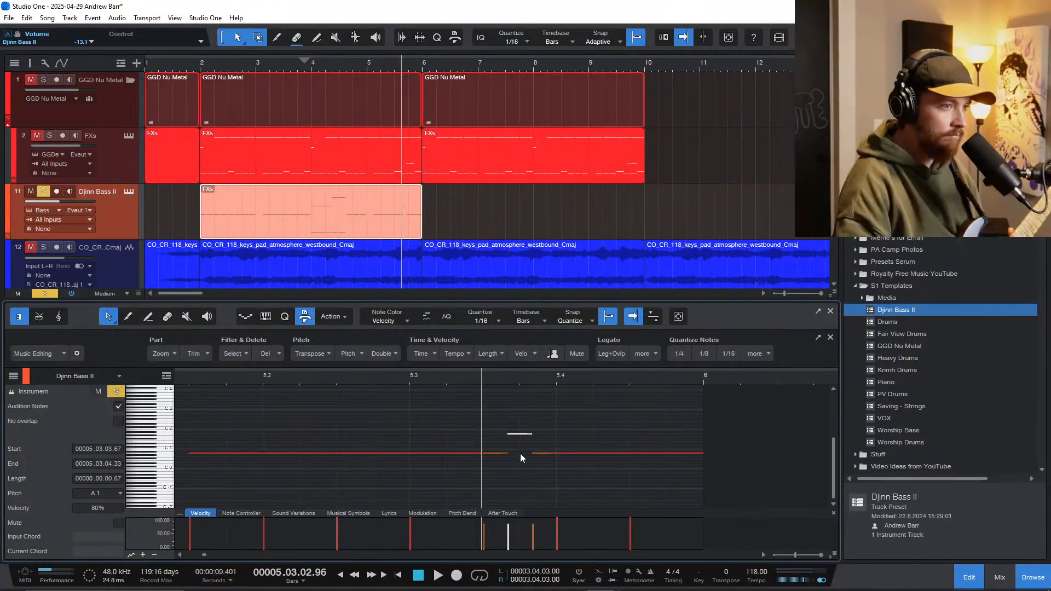
pyautogui.moveTo(541, 454); pyautogui.dragTo(543, 432)
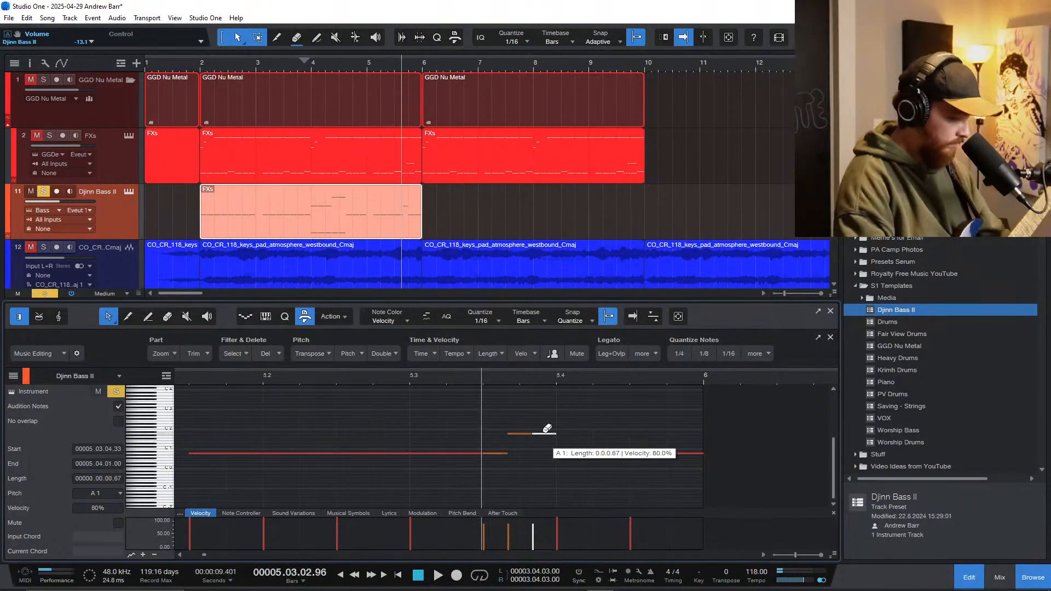
pyautogui.press('Up')
pyautogui.press('Up')
pyautogui.press('space')
pyautogui.press('space')
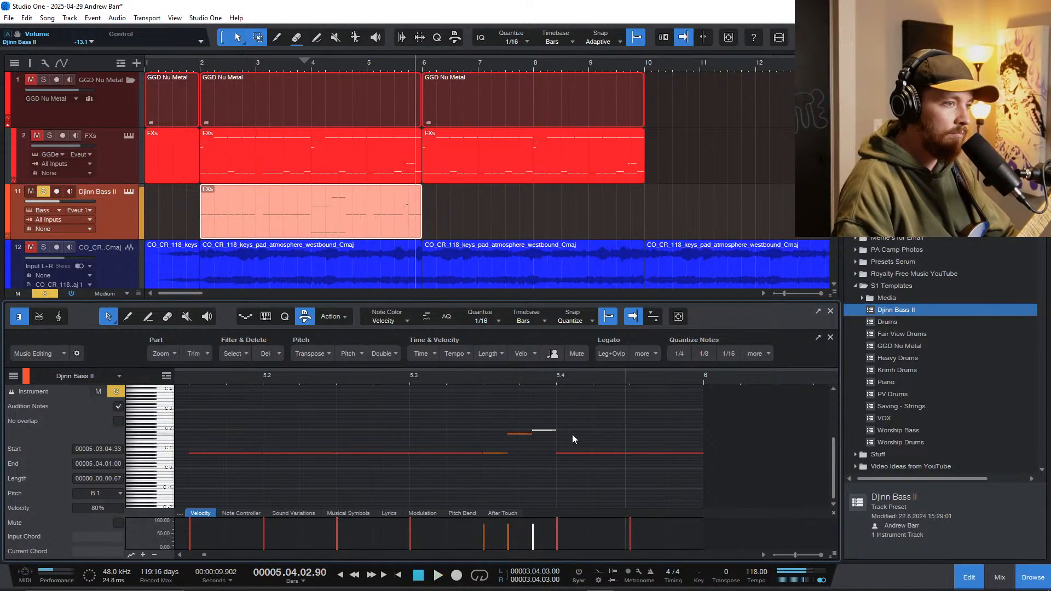
# Step: Raise the bass note starting at 5.4.1 to E2
pyautogui.click(576, 453)
pyautogui.hotkey('shift', 'Up')
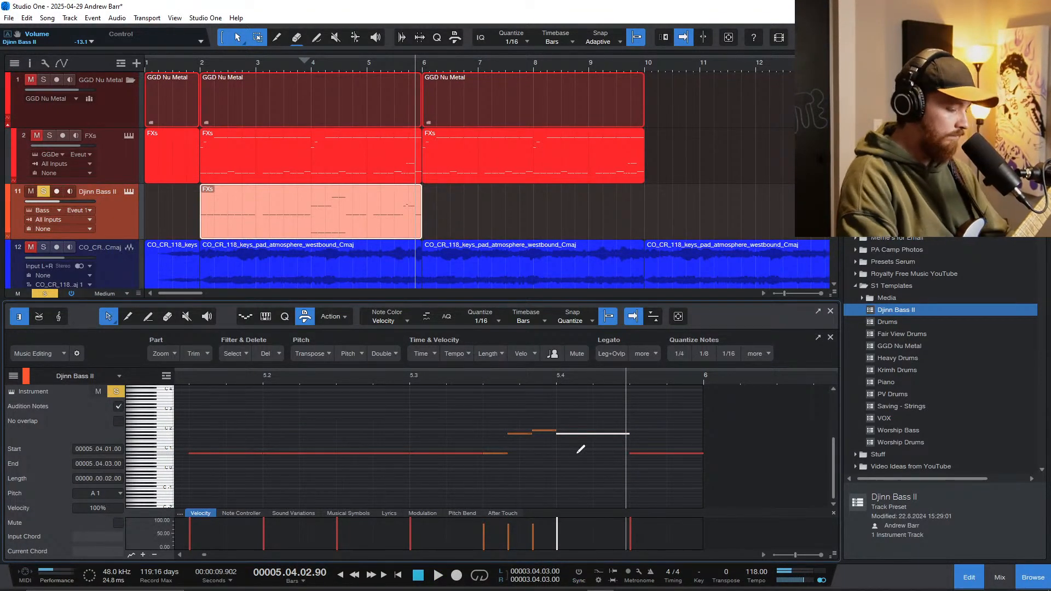
pyautogui.press('Up')
pyautogui.press('Up')
pyautogui.press('Up')
pyautogui.press('Up')
pyautogui.press('Up')
pyautogui.press('Up')
pyautogui.press('Up')
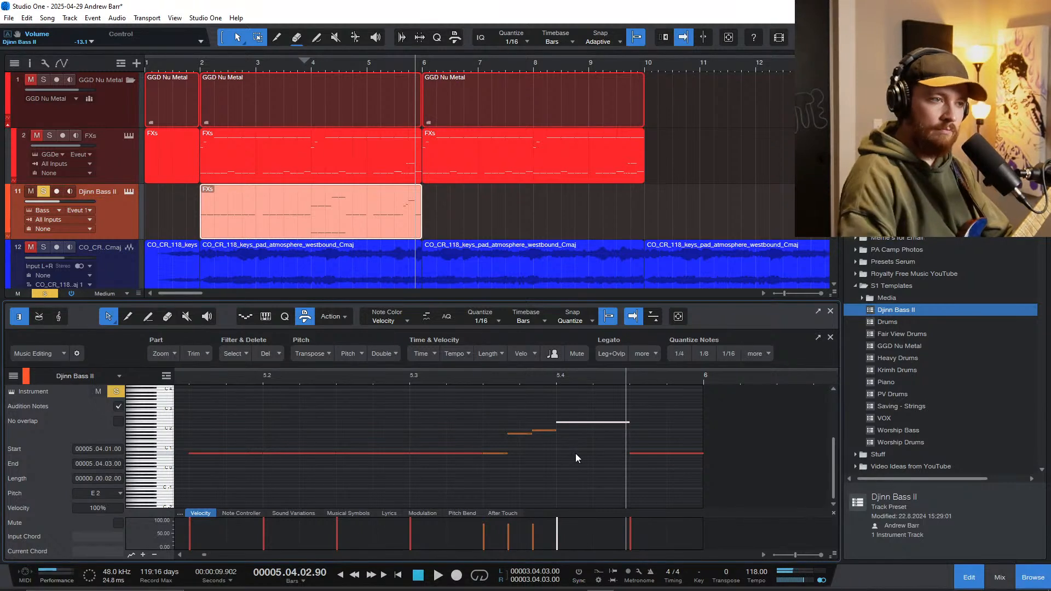
# Step: Raise the final bass note starting at 5.4.3 to C2
pyautogui.click(647, 453)
pyautogui.hotkey('shift', 'Up')
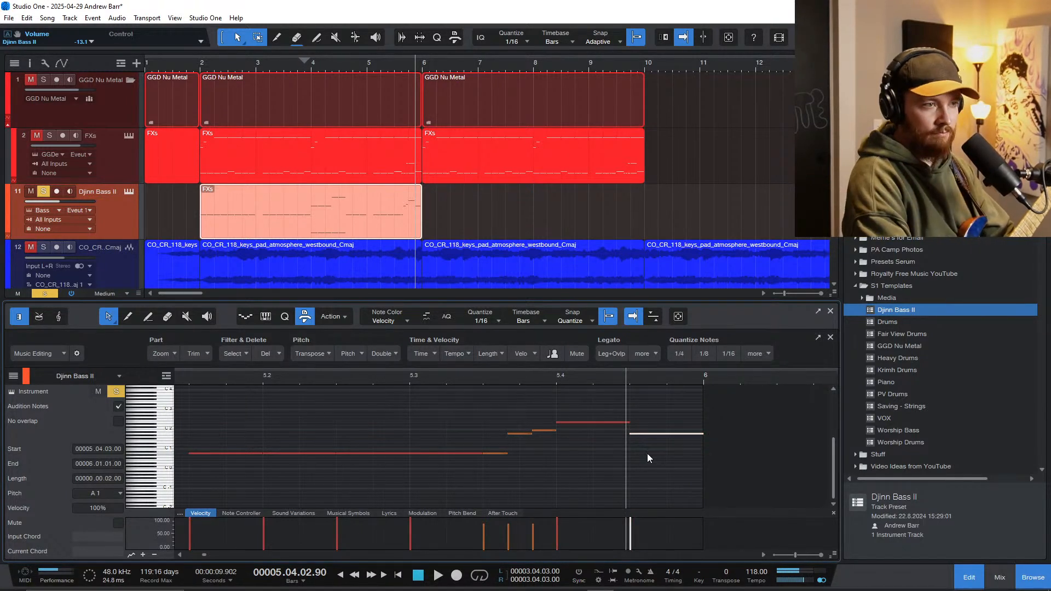
pyautogui.press('Up')
pyautogui.press('Up')
pyautogui.press('Up')
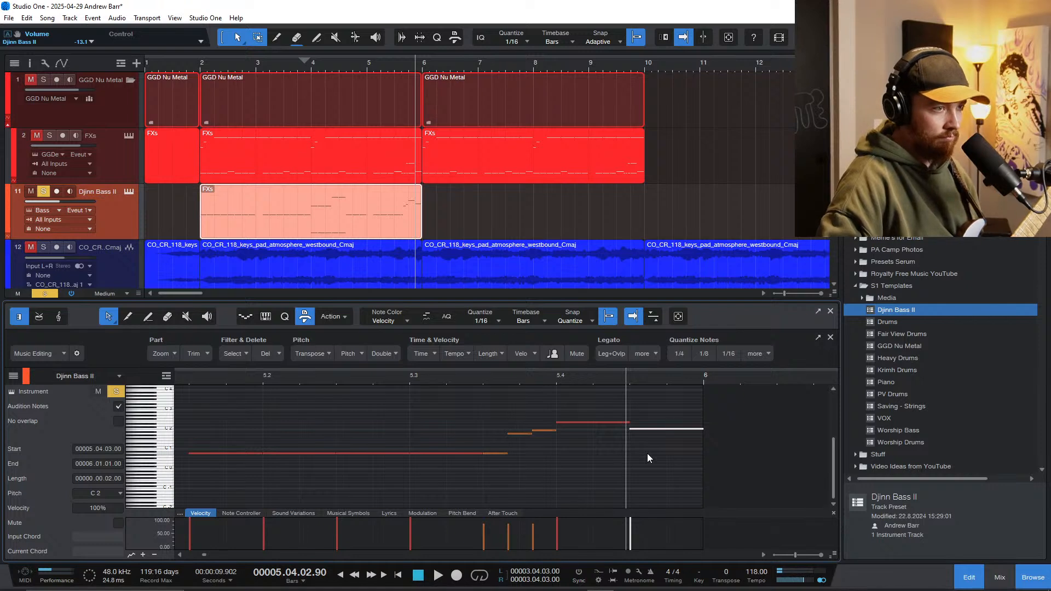
# Step: Audition the run of notes at the end of bar 5 and lower its final note to B1
pyautogui.click(497, 454)
pyautogui.click(516, 434)
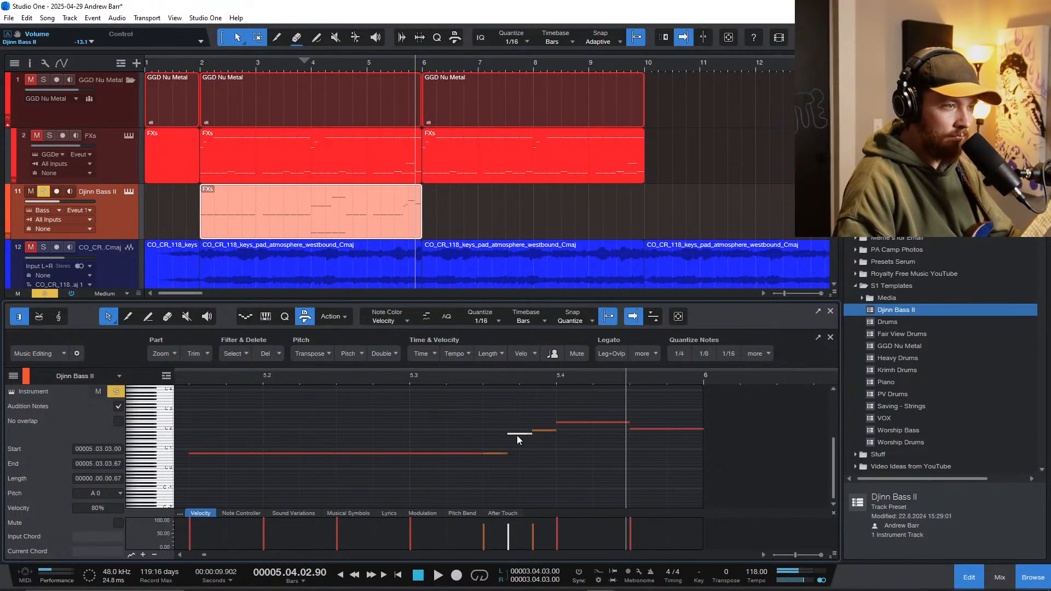
pyautogui.click(544, 430)
pyautogui.click(576, 422)
pyautogui.click(634, 428)
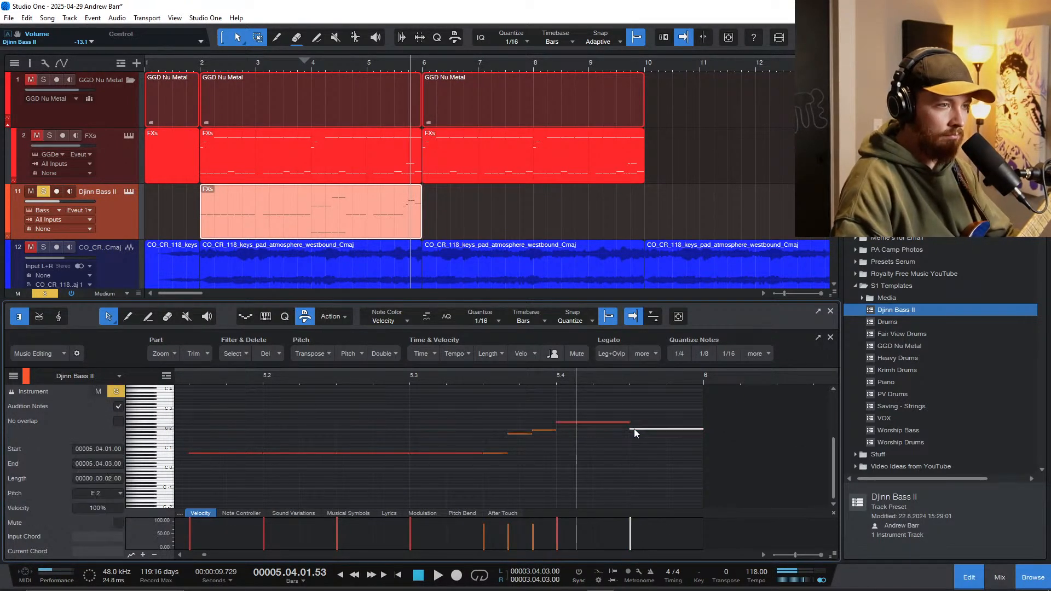
pyautogui.click(548, 431)
pyautogui.scroll(5, 649, 432)
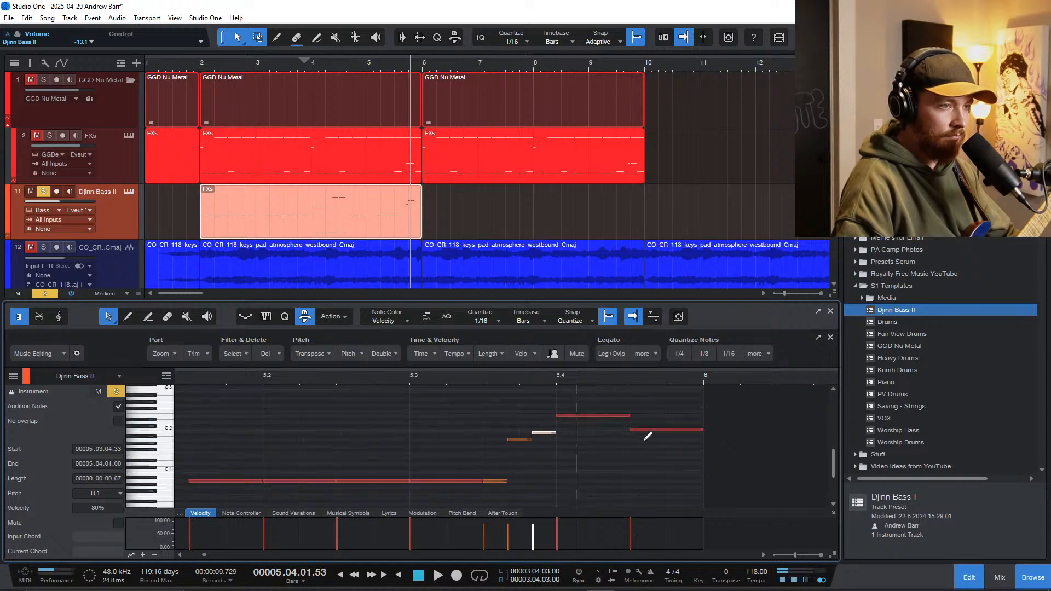
pyautogui.scroll(4, 648, 429)
pyautogui.click(646, 427)
pyautogui.press('Down')
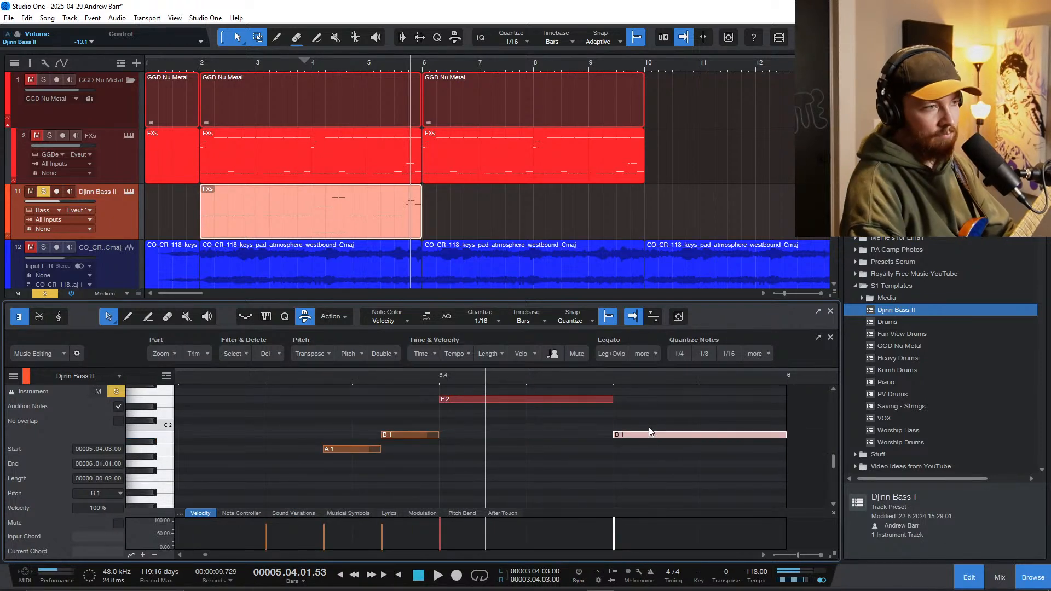
# Step: Play the soloed bass and guitars through bar 5 to check the new ending run against the guitars
pyautogui.scroll(-5, 462, 432)
pyautogui.click(218, 378)
pyautogui.press('space')
pyautogui.scroll(-5, 268, 408)
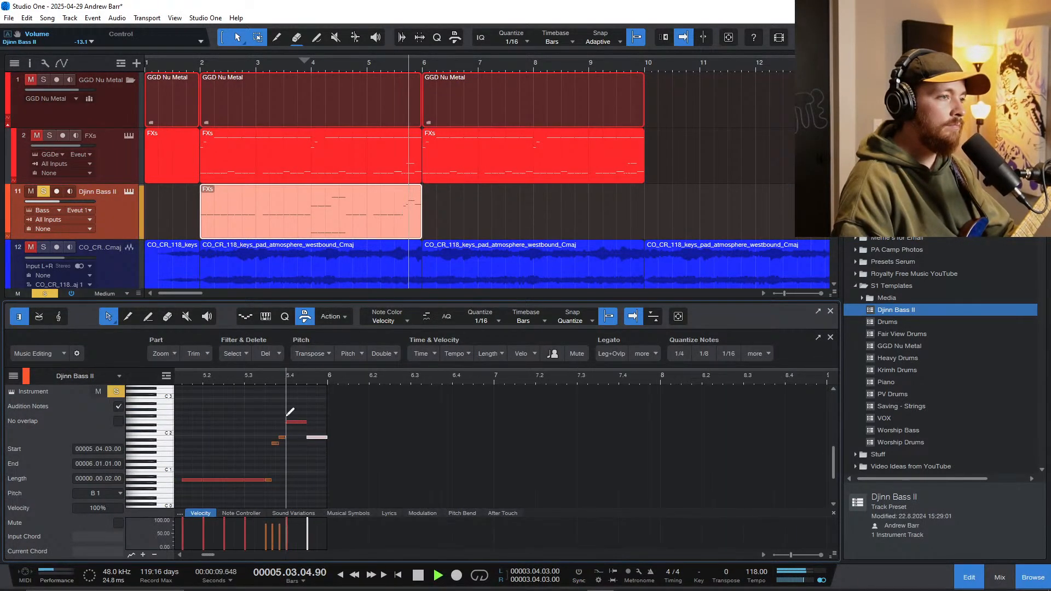
pyautogui.hscroll(-2, 322, 459)
pyautogui.press('space')
pyautogui.click(221, 382)
pyautogui.press('space')
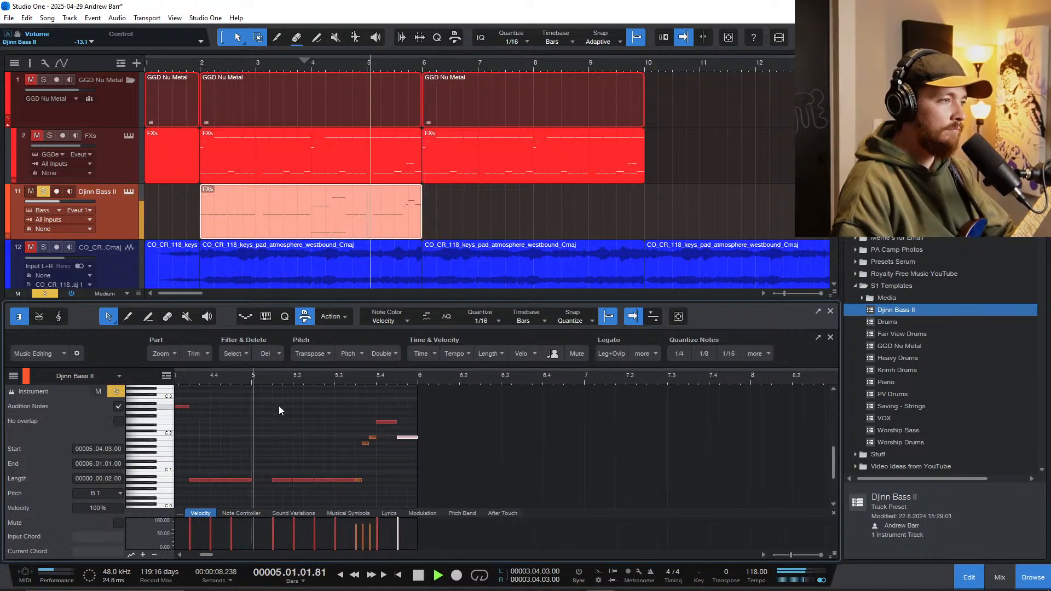
pyautogui.scroll(4, 385, 464)
pyautogui.scroll(-4, 516, 481)
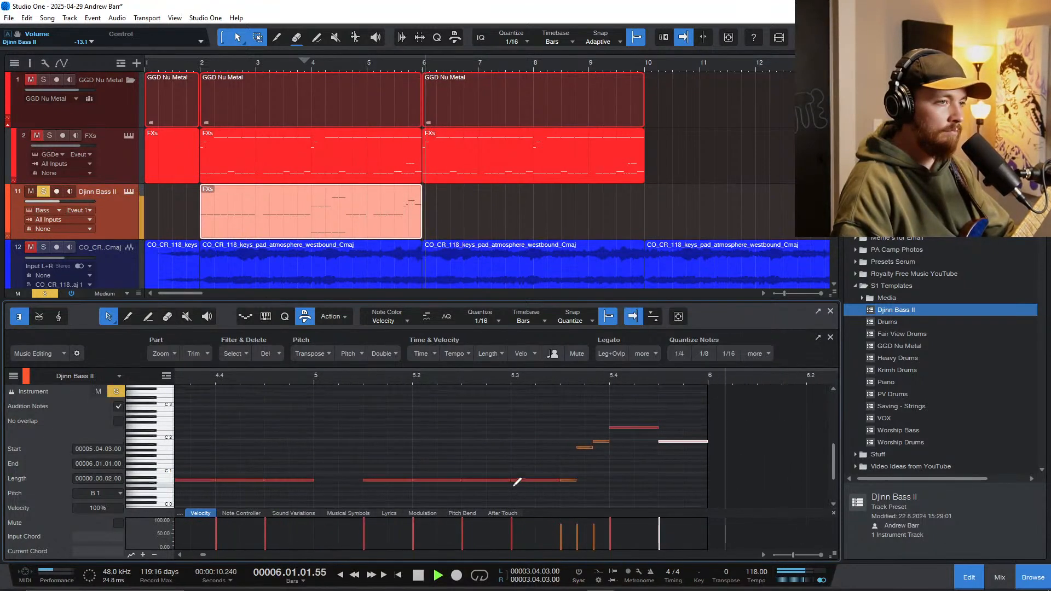
pyautogui.scroll(-3, 460, 464)
pyautogui.hscroll(-3, 409, 461)
# Step: Open the mixer and the Djinn Bass II instrument, switch its playing style to pick, and close the instrument window
pyautogui.press('F3')
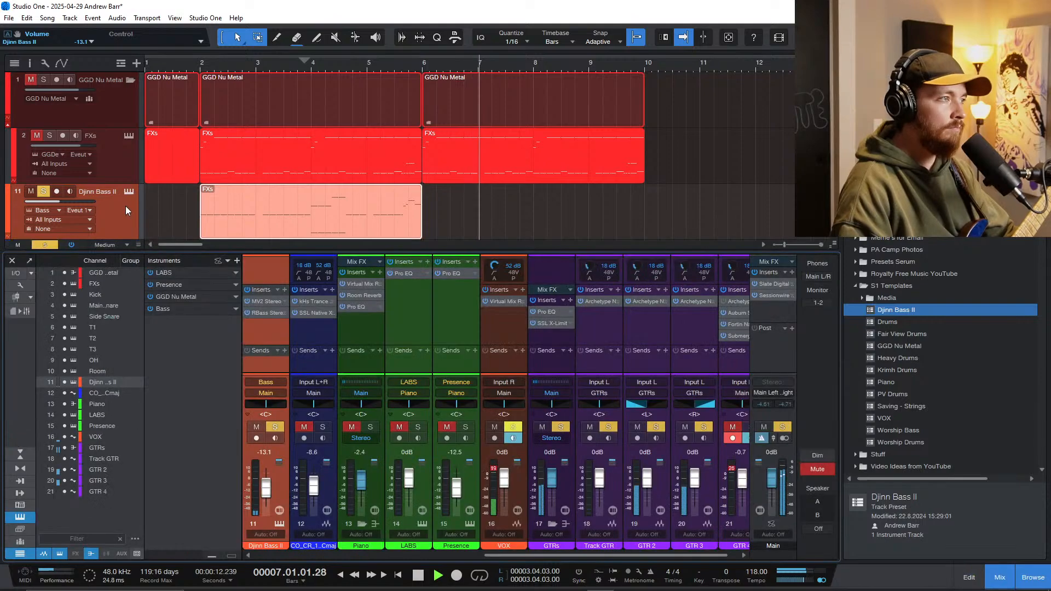
pyautogui.hotkey('shift', 'F11')
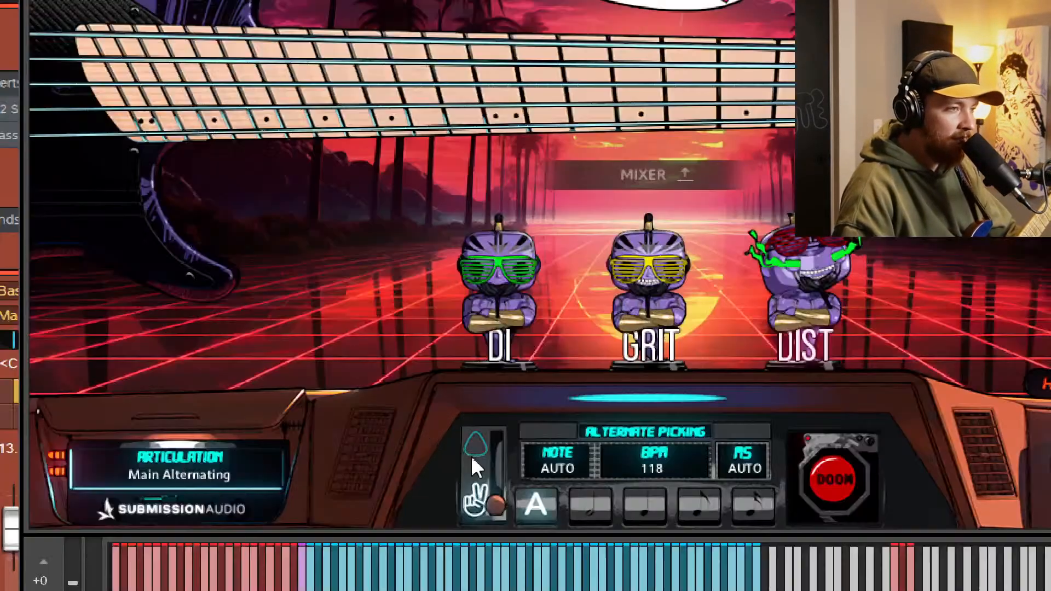
pyautogui.click(470, 455)
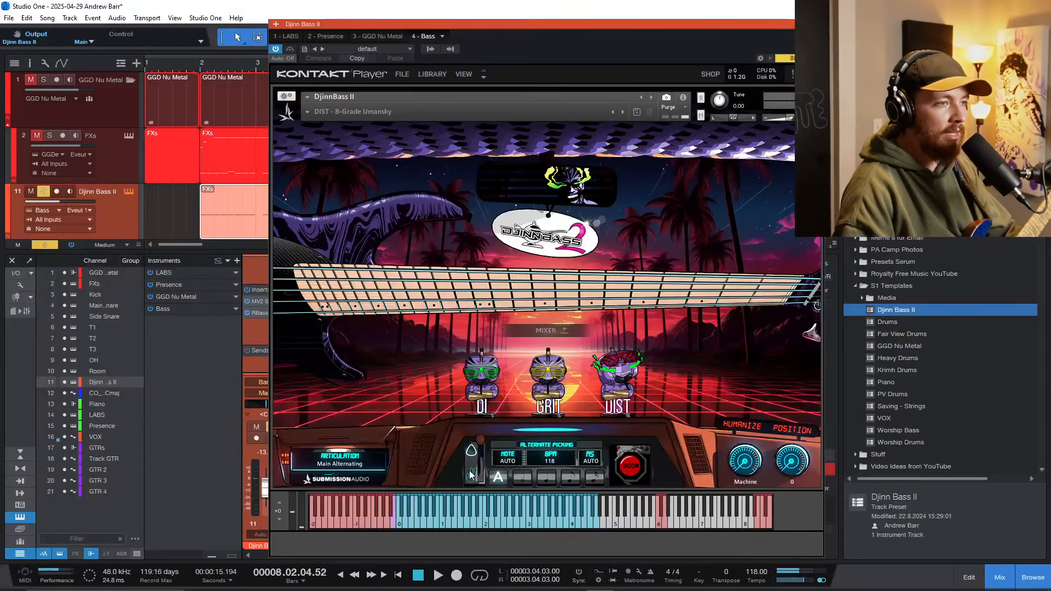
pyautogui.hotkey('shift', 'F11')
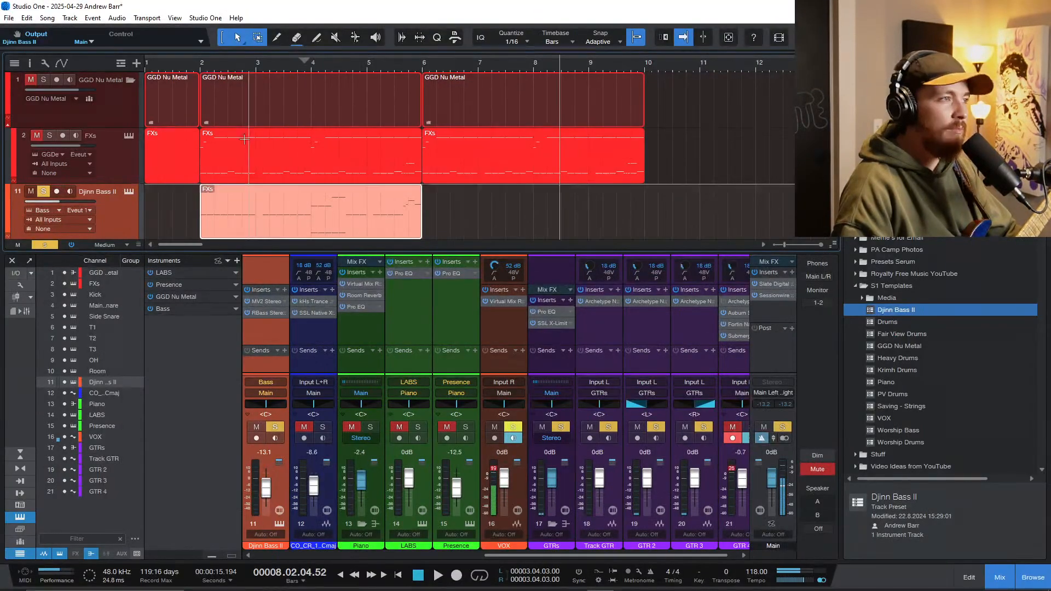
# Step: Play the soloed bass and guitars from bar 2 and clear all solos to hear the full mix
pyautogui.scroll(-1, 250, 179)
pyautogui.press('space')
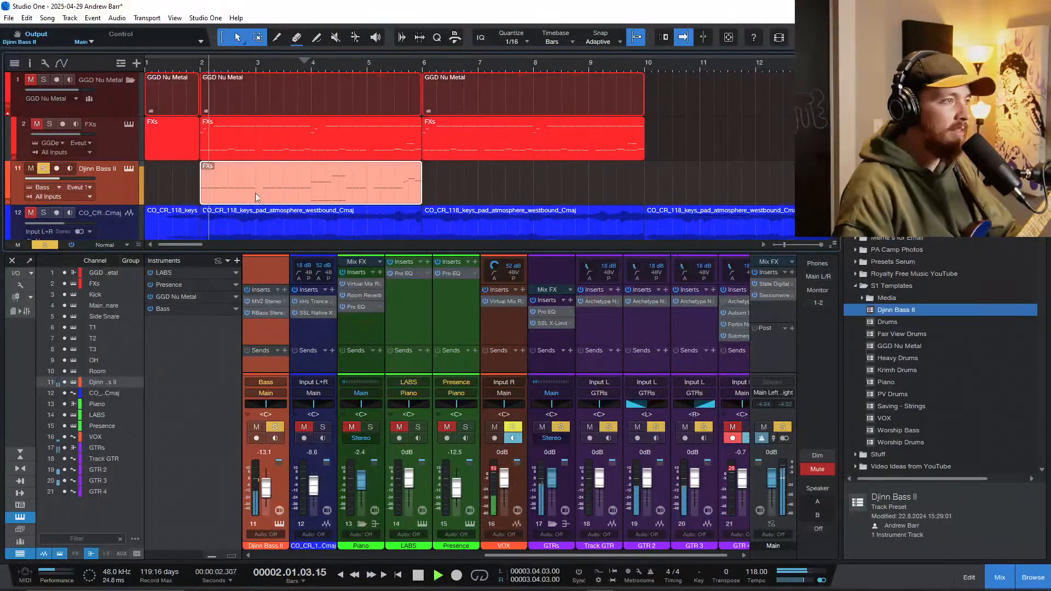
pyautogui.scroll(2, 261, 214)
pyautogui.hscroll(-2, 262, 215)
pyautogui.press('f')
pyautogui.click(55, 245)
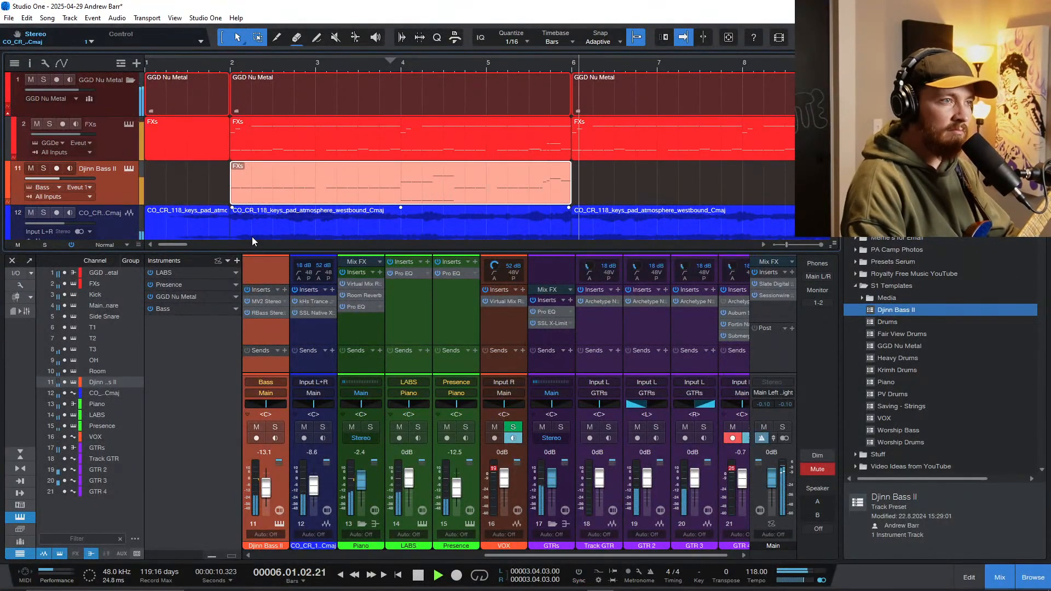
# Step: Hide the mixer and duplicate the Djinn Bass II part so the copy starts at bar 6
pyautogui.press('F3')
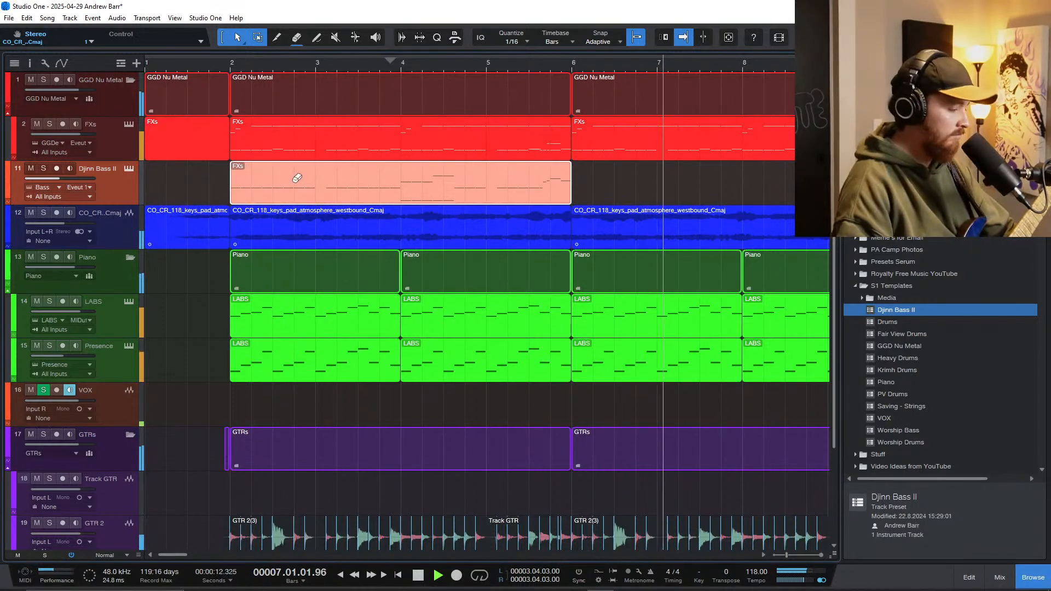
pyautogui.press('d')
pyautogui.scroll(-5, 345, 234)
pyautogui.scroll(2, 336, 299)
pyautogui.hscroll(-3, 340, 300)
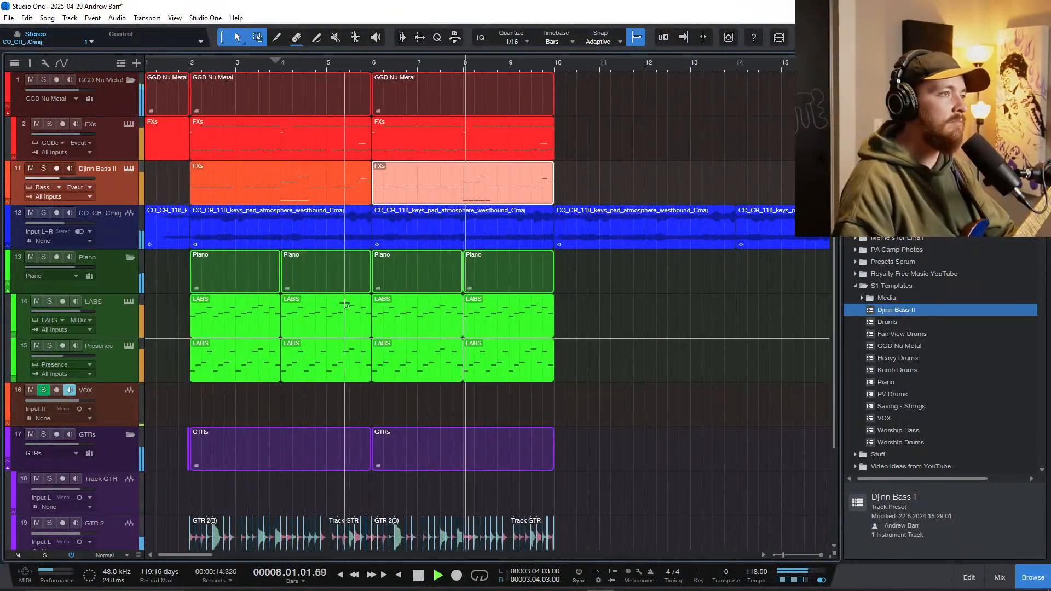
# Step: Play the full arrangement with the duplicated bass part past bar 10 and stop playback
pyautogui.scroll(-2, 401, 294)
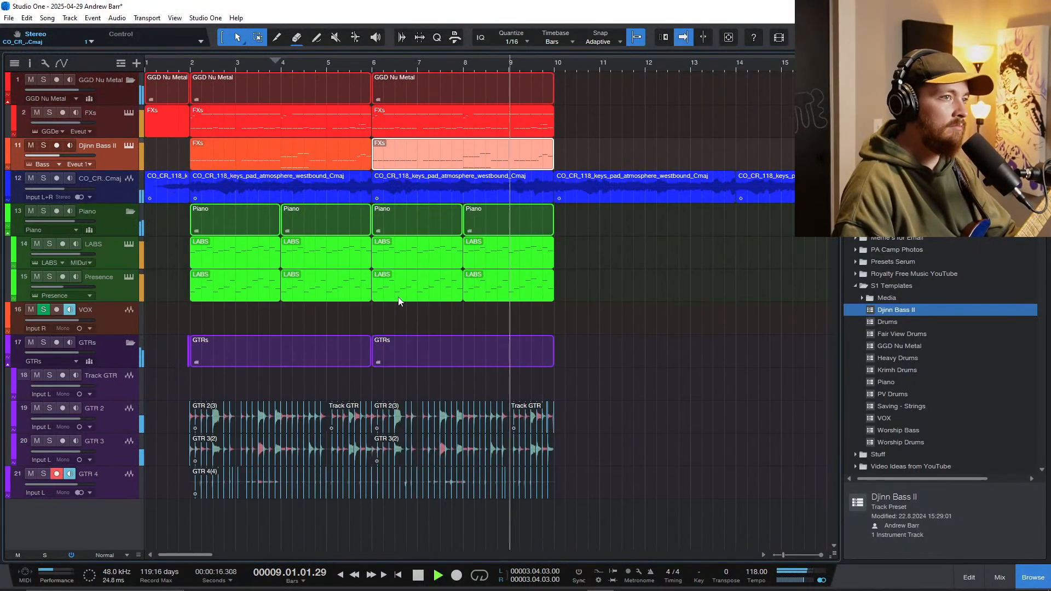
pyautogui.press('f')
pyautogui.scroll(3, 345, 383)
pyautogui.hscroll(-2, 388, 393)
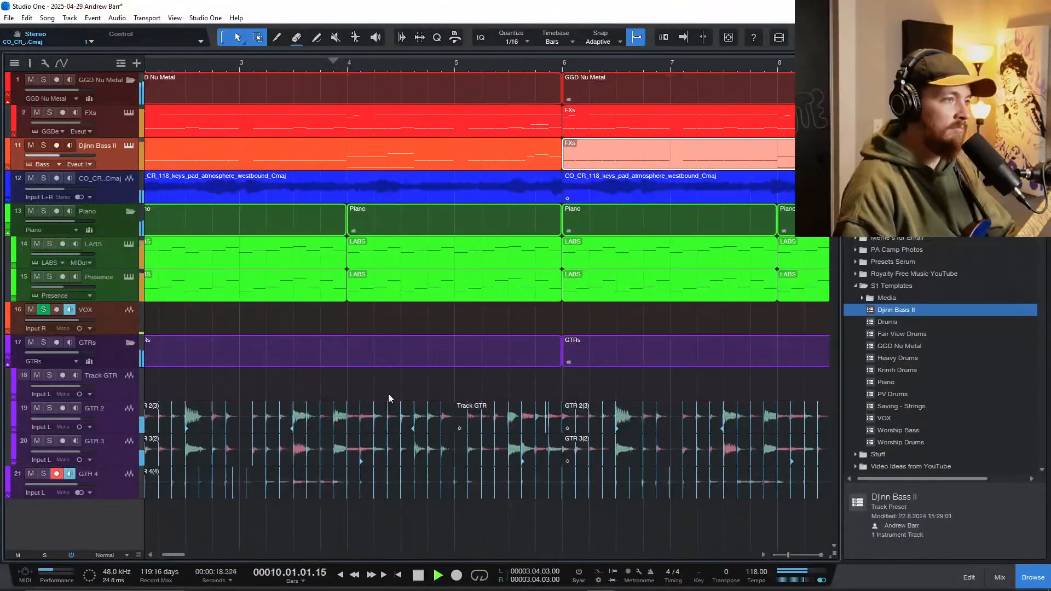
pyautogui.scroll(-3, 385, 391)
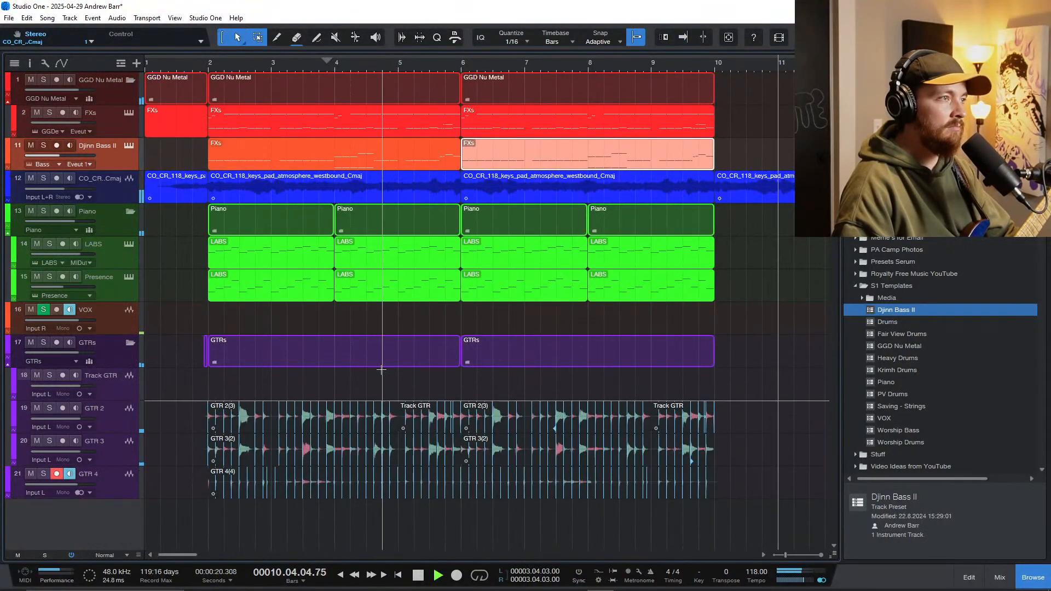
pyautogui.press('f')
pyautogui.press('space')
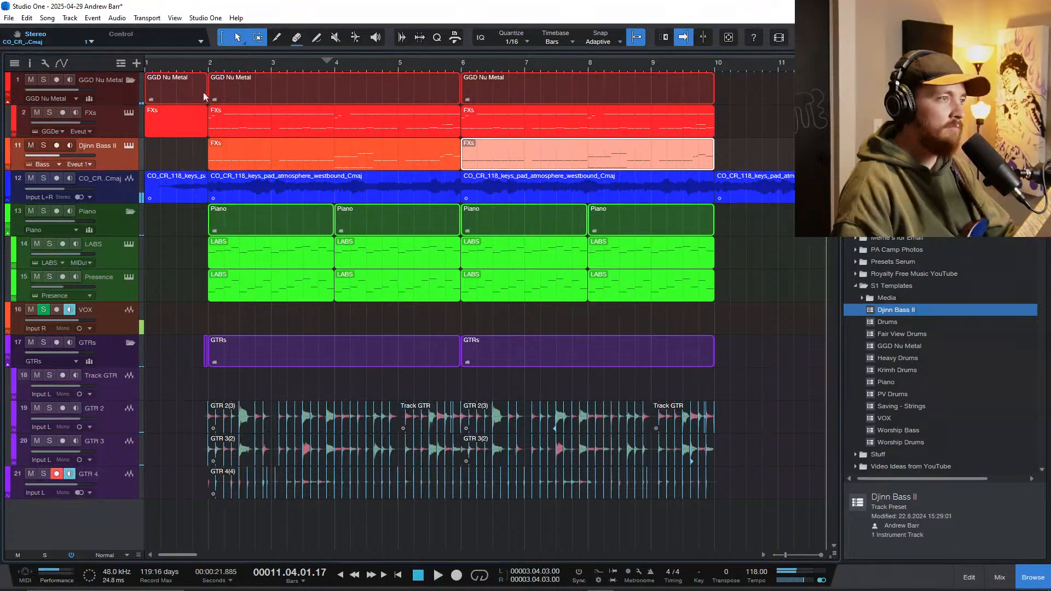
# Step: Set the playhead in bar 1 and save the song
pyautogui.click(176, 68)
pyautogui.scroll(3, 241, 225)
pyautogui.scroll(-4, 243, 227)
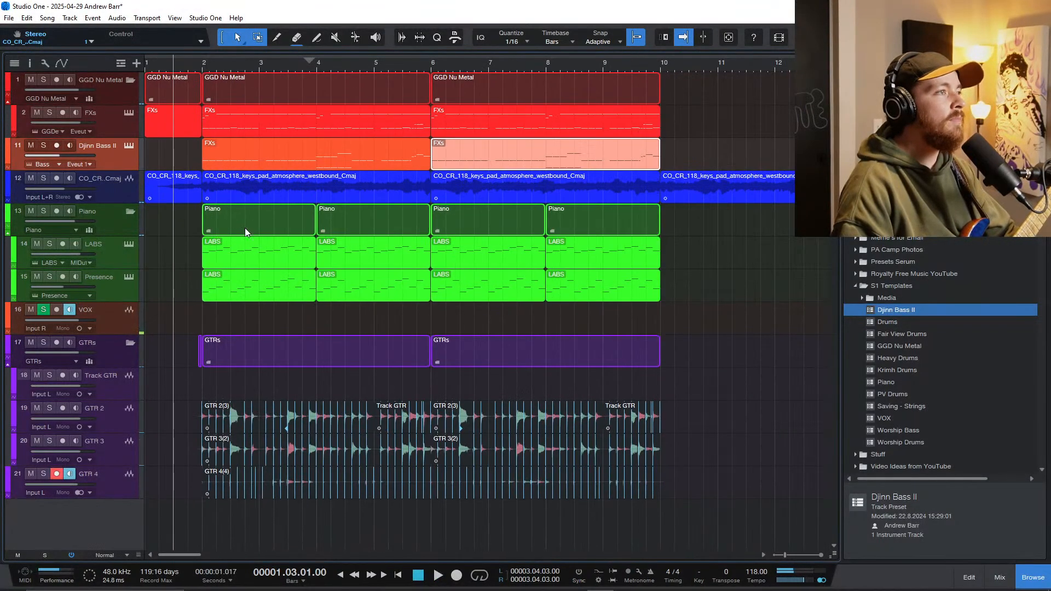
pyautogui.hscroll(1, 328, 277)
pyautogui.scroll(-2, 327, 278)
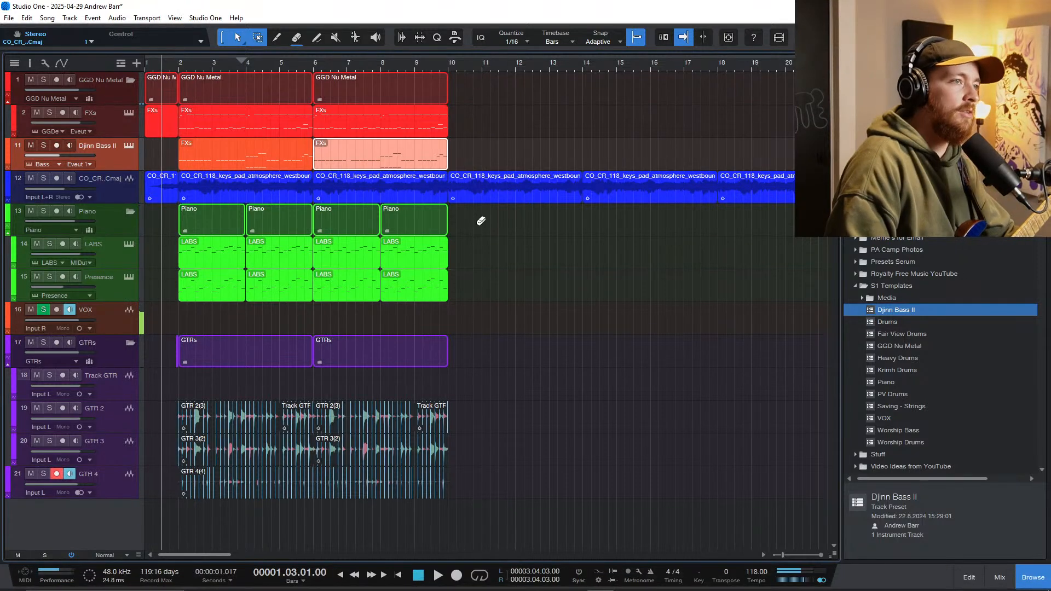
pyautogui.hotkey('ctrl', 's')
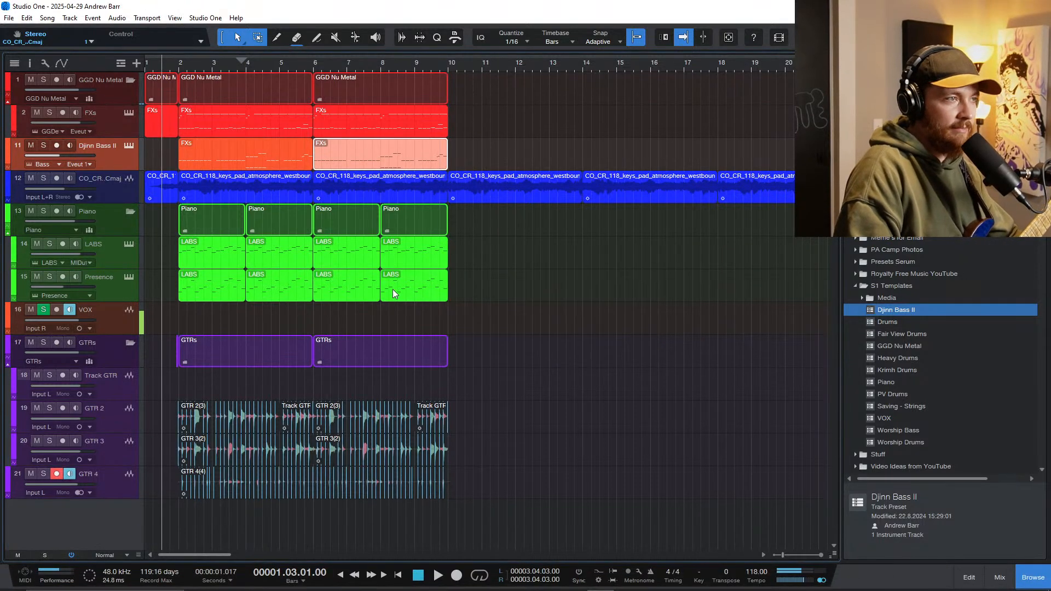
# Step: Play the arrangement from bar 1 until past bar 10 and stop playback
pyautogui.press('space')
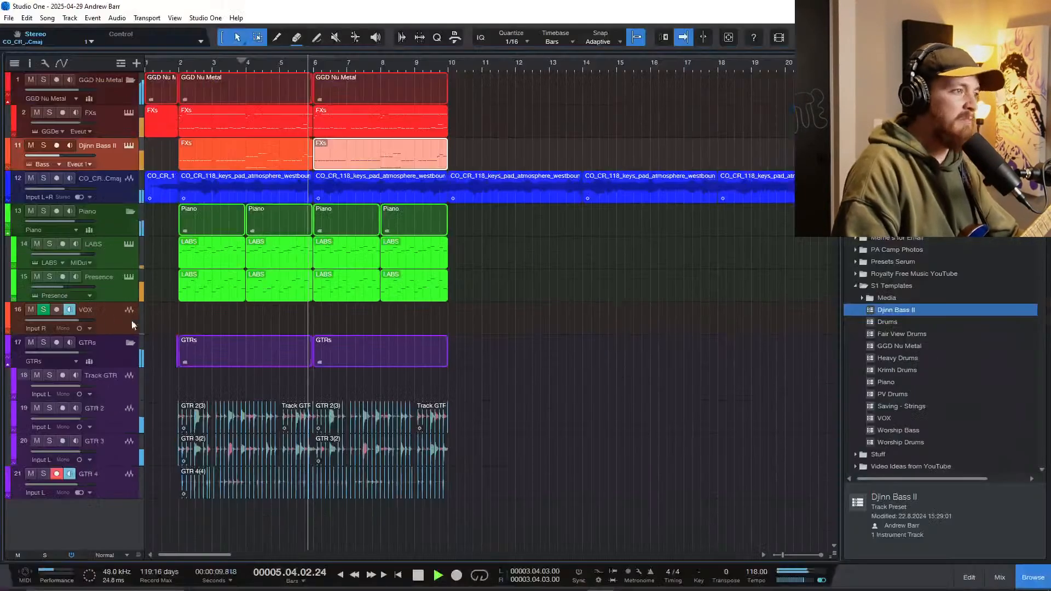
pyautogui.click(52, 329)
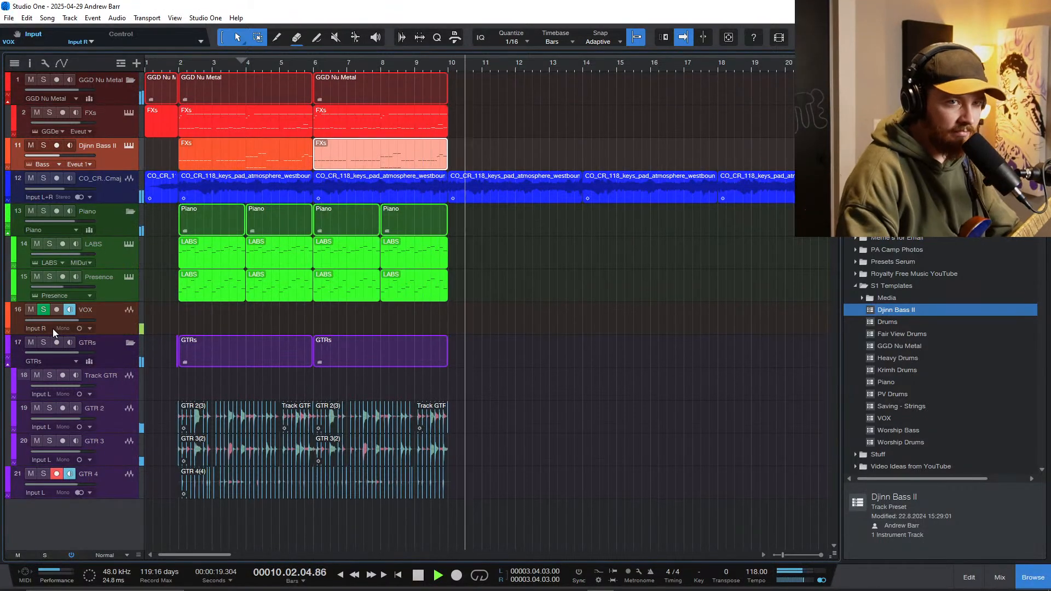
pyautogui.press('space')
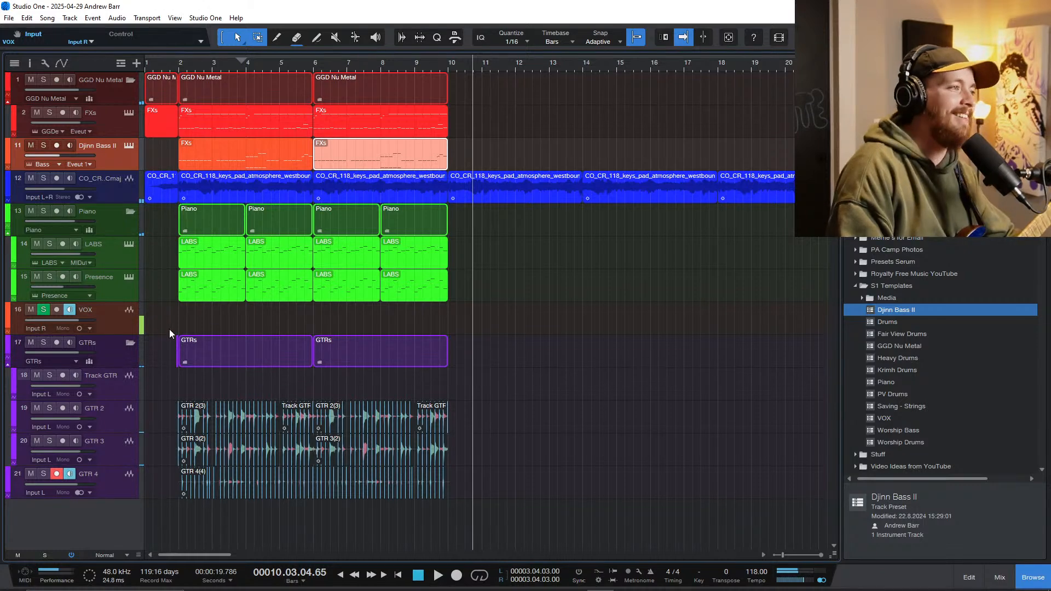
# Step: Duplicate the GGD Nu Metal FXs part to bar 10 and open the copy in an enlarged note editor
pyautogui.scroll(-3, 477, 283)
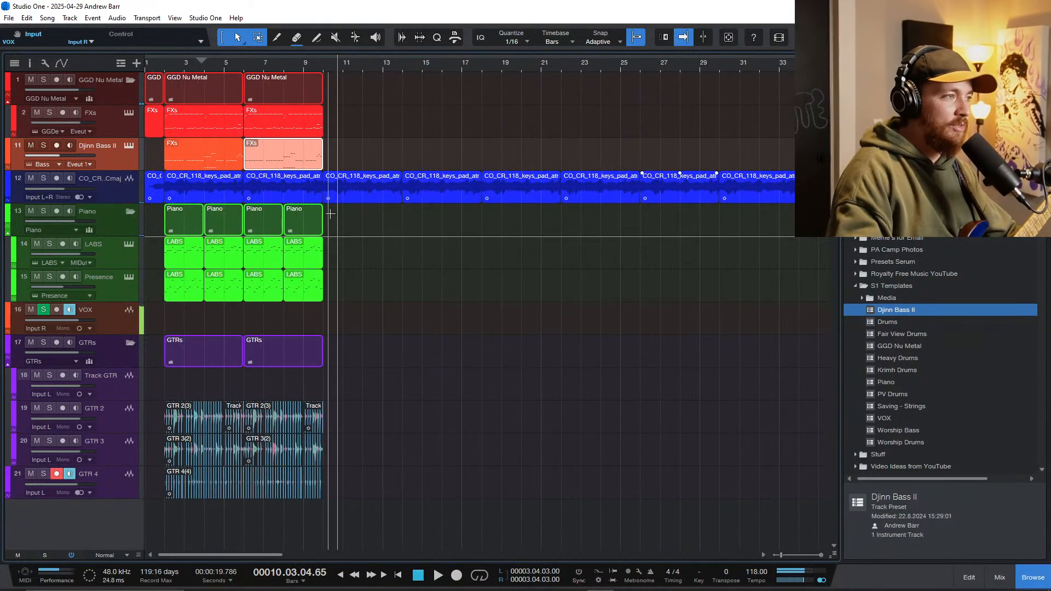
pyautogui.scroll(5, 490, 275)
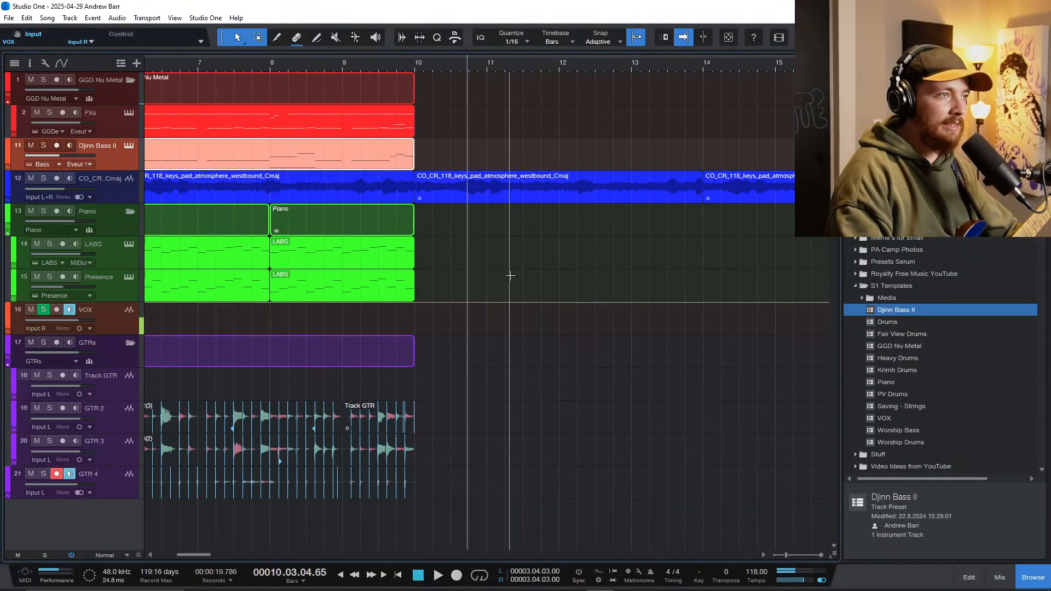
pyautogui.scroll(-2, 511, 251)
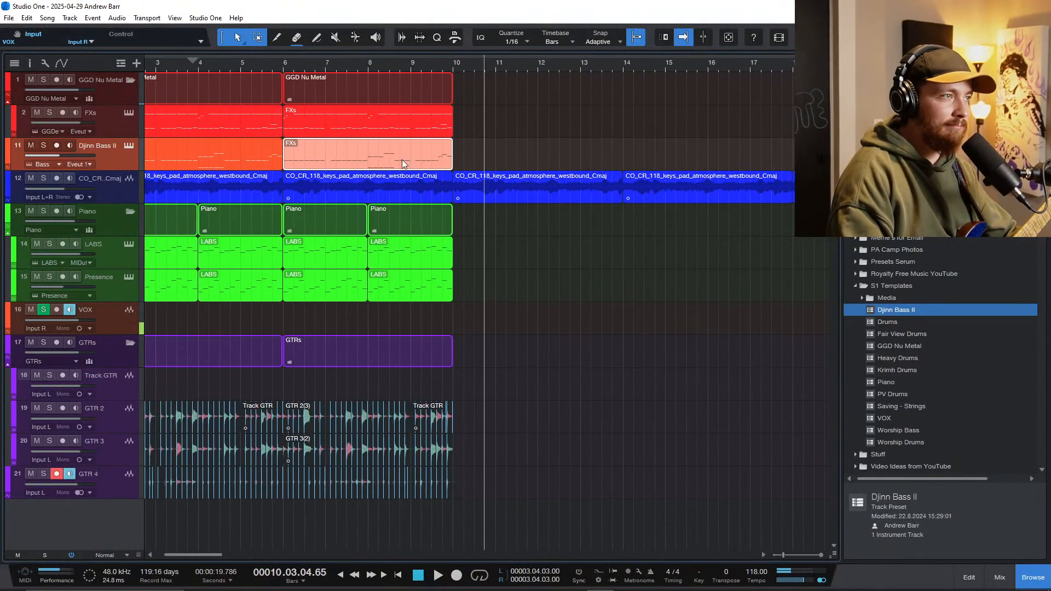
pyautogui.click(420, 127)
pyautogui.press('d')
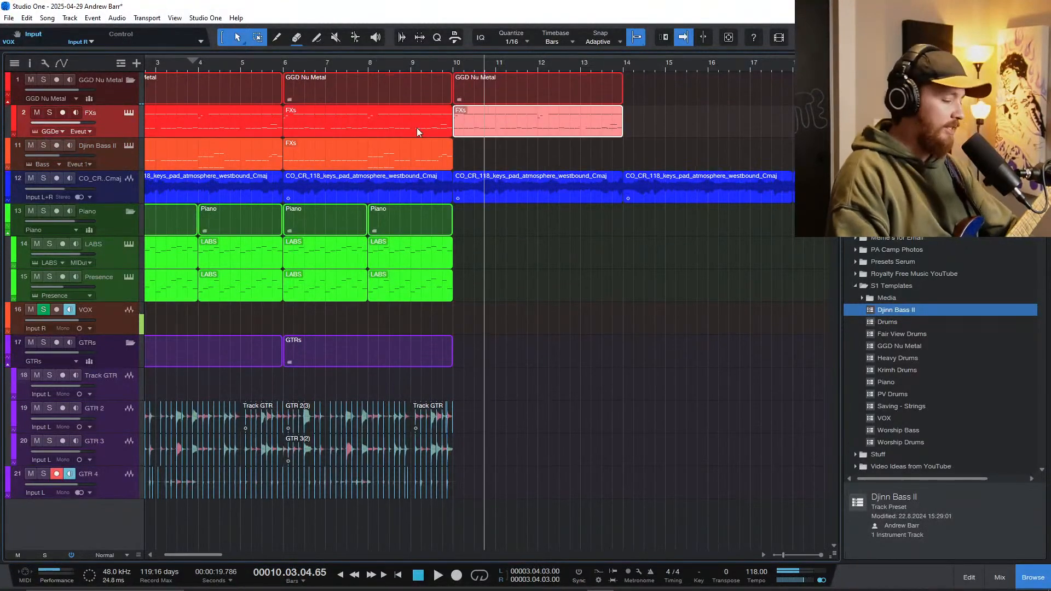
pyautogui.doubleClick(466, 132)
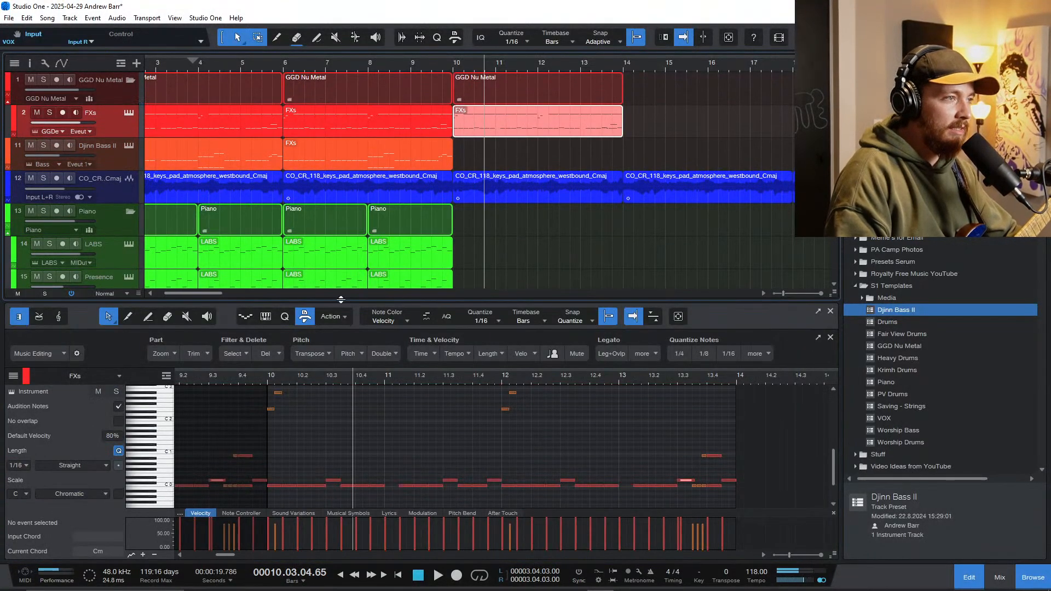
pyautogui.moveTo(341, 299); pyautogui.dragTo(339, 111)
# Step: Delete the existing notes from the duplicated drum part between bars 10 and 14
pyautogui.click(280, 348)
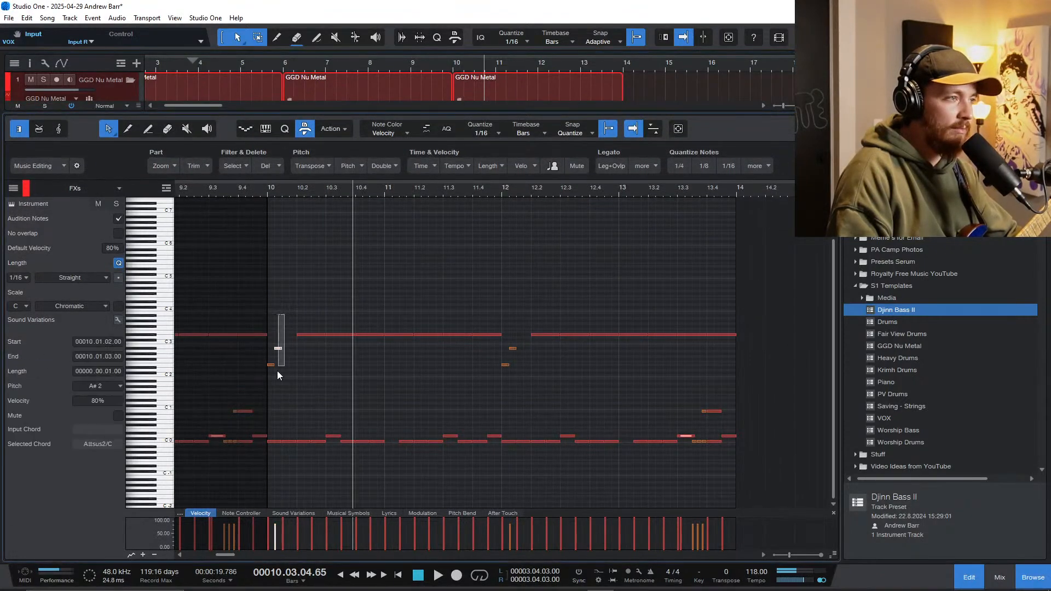
pyautogui.moveTo(277, 372); pyautogui.dragTo(271, 379)
pyautogui.press('Delete')
pyautogui.moveTo(284, 303); pyautogui.dragTo(731, 487)
pyautogui.press('Delete')
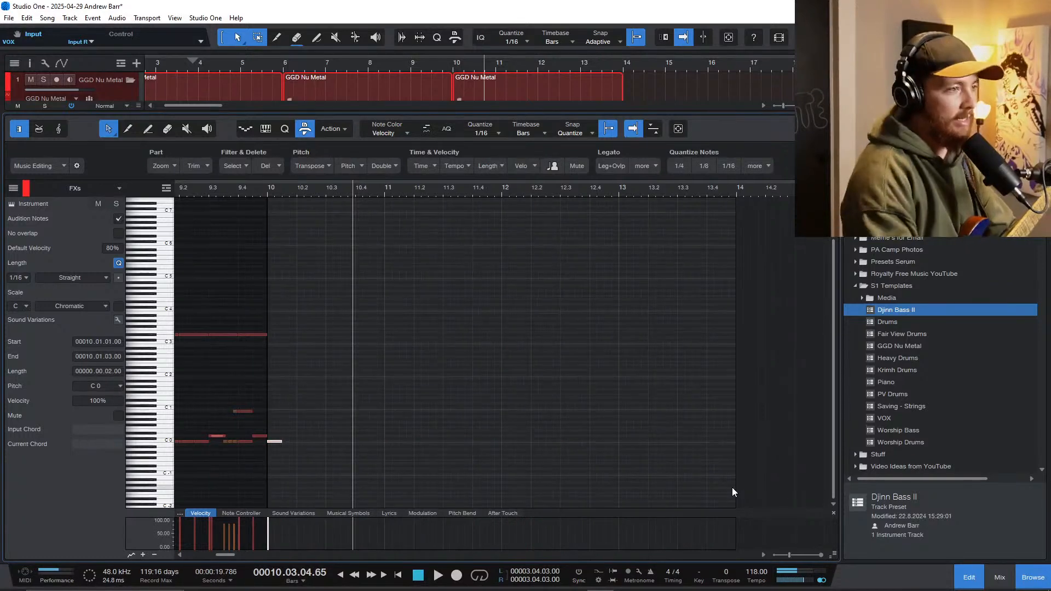
# Step: Make a one-beat C0 note at the start of bar 10 and play it in from bar 9
pyautogui.moveTo(281, 441); pyautogui.dragTo(296, 442)
pyautogui.click(204, 196)
pyautogui.press('space')
pyautogui.scroll(2, 268, 327)
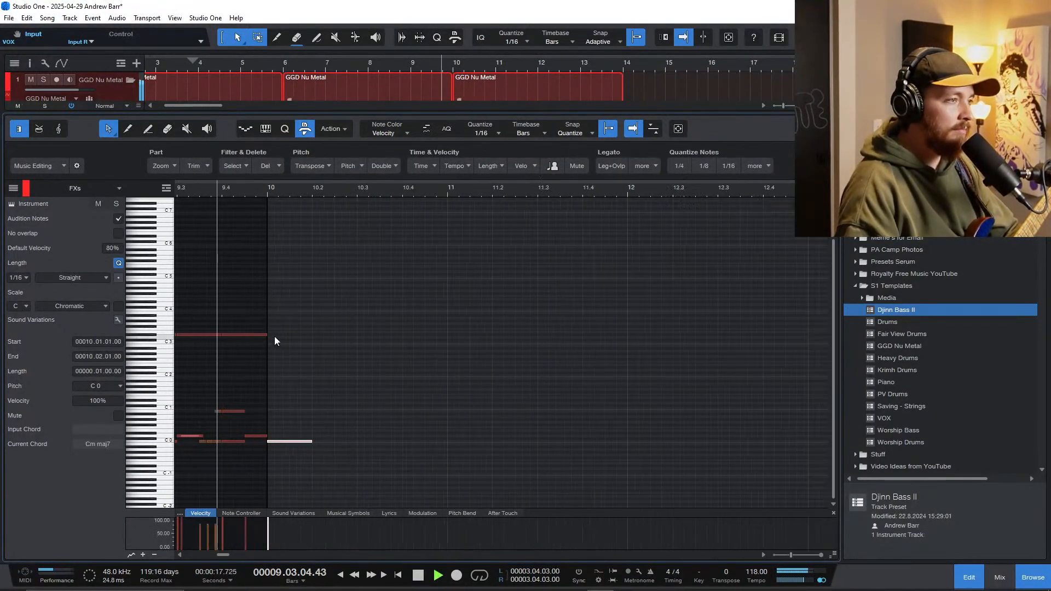
pyautogui.hscroll(-1, 282, 346)
pyautogui.press('space')
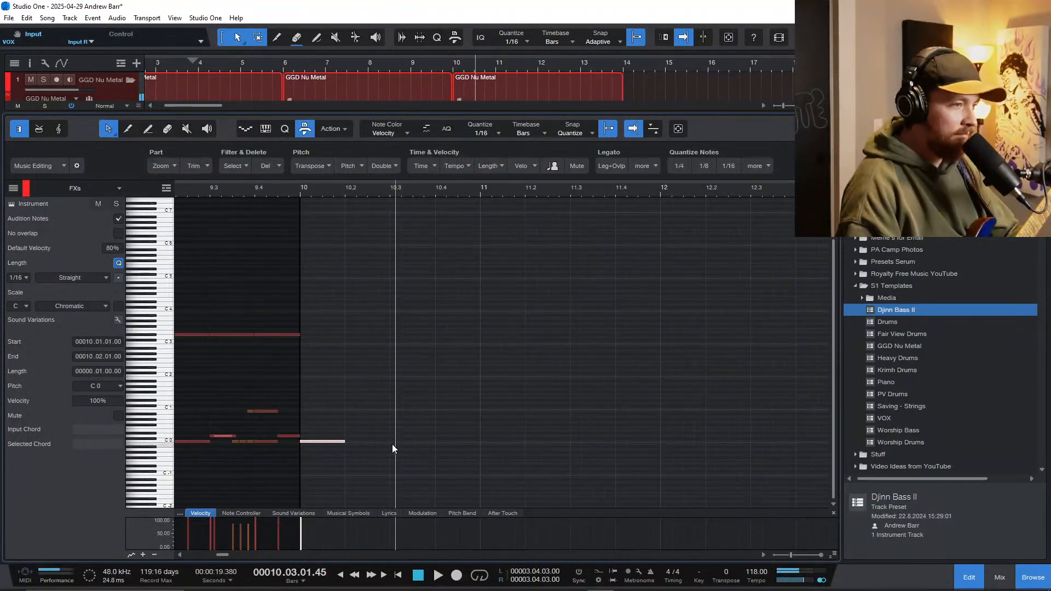
# Step: Add eight sixteenth C0 notes from bar 10 beat 3 up to bar 11 and play them back
pyautogui.moveTo(395, 441); pyautogui.dragTo(409, 439)
pyautogui.click(281, 190)
pyautogui.press('space')
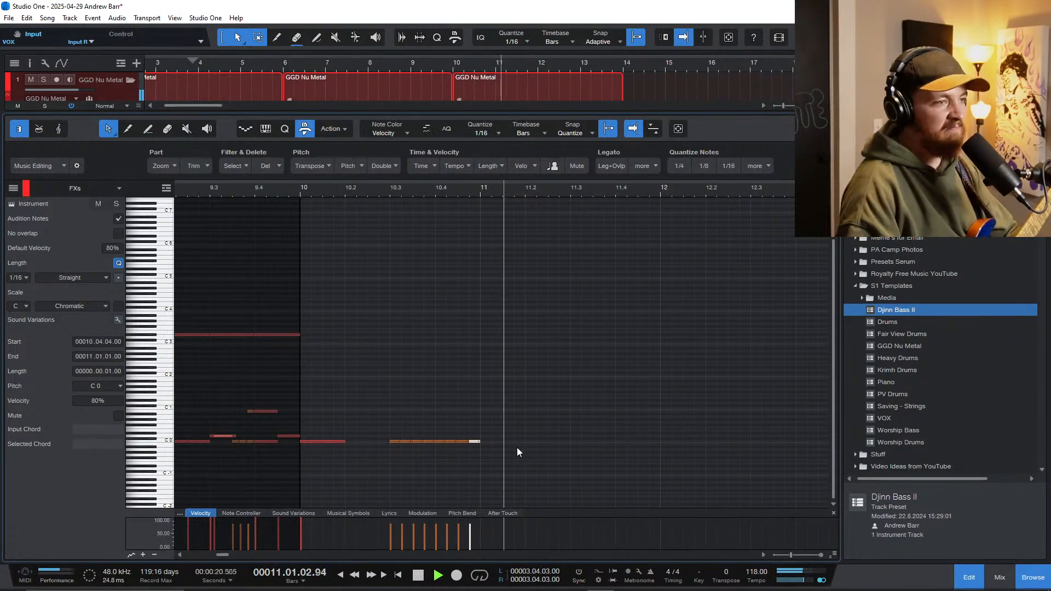
pyautogui.press('space')
# Step: Set the note editor's quantize value to 1/16 triplets
pyautogui.scroll(-3, 520, 460)
pyautogui.scroll(4, 522, 457)
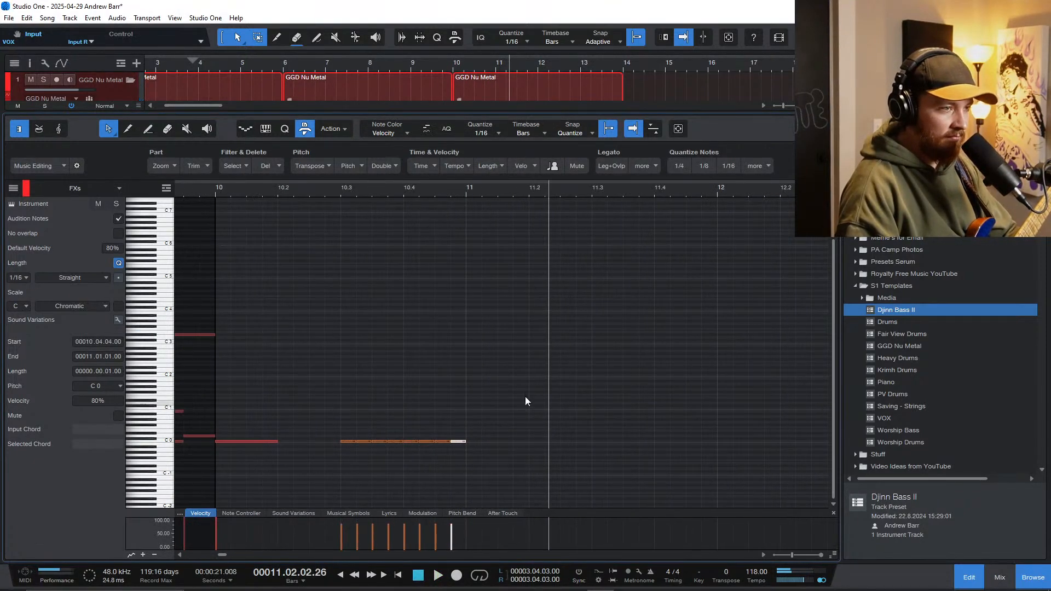
pyautogui.click(481, 131)
pyautogui.click(526, 174)
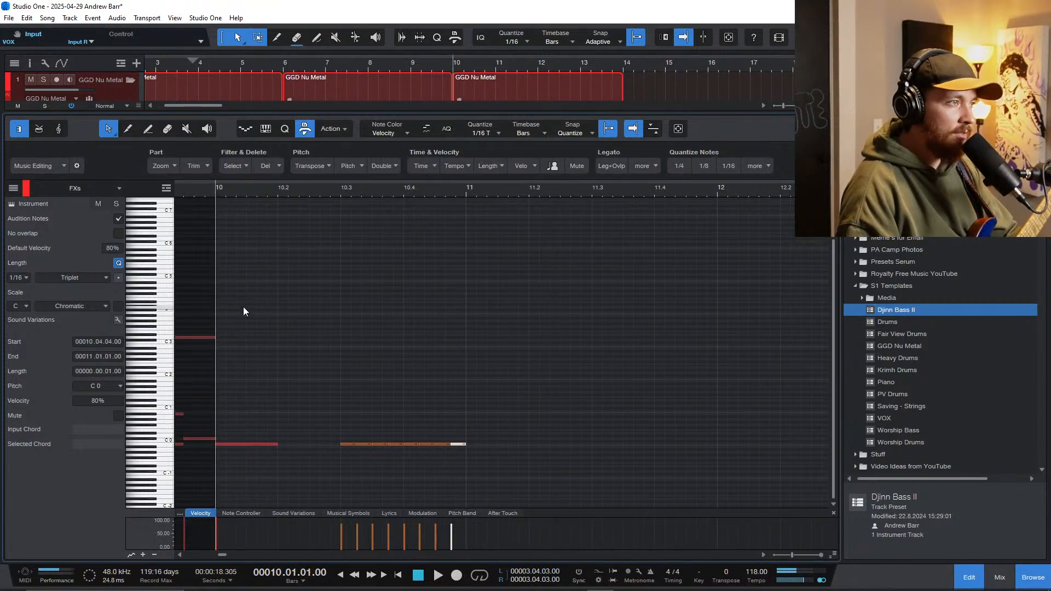
# Step: Draw a note at bar 10, step it down to F3 while auditioning the sounds, and lengthen it to two beats
pyautogui.scroll(1, 221, 235)
pyautogui.moveTo(221, 214); pyautogui.dragTo(280, 221)
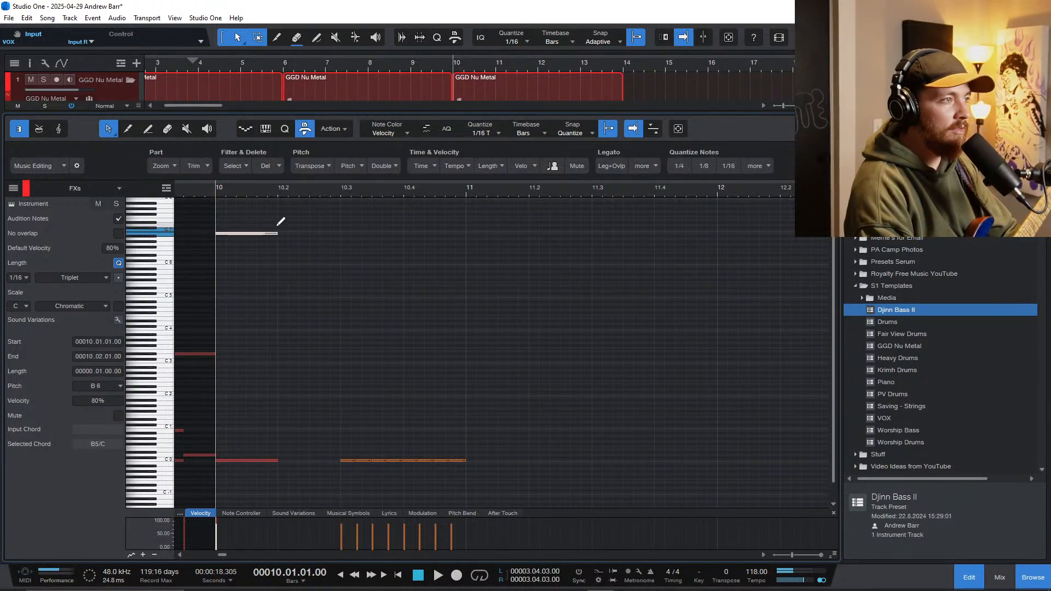
pyautogui.press('Down')
pyautogui.press('Down')
pyautogui.press('Down')
pyautogui.press('Down')
pyautogui.press('Down')
pyautogui.press('Down')
pyautogui.press('Down')
pyautogui.press('Down')
pyautogui.press('Down')
pyautogui.press('Down')
pyautogui.press('Down')
pyautogui.press('Down')
pyautogui.press('Down')
pyautogui.press('Down')
pyautogui.press('Down')
pyautogui.press('Down')
pyautogui.press('Down')
pyautogui.press('Down')
pyautogui.press('Down')
pyautogui.press('Down')
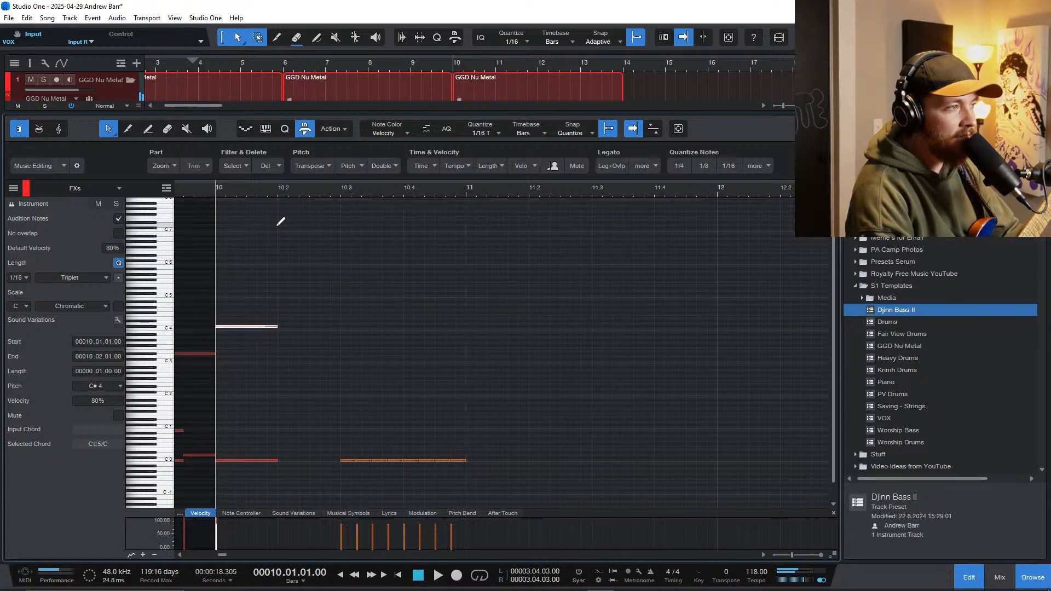
pyautogui.press('Down')
pyautogui.press('Down')
pyautogui.press('Down')
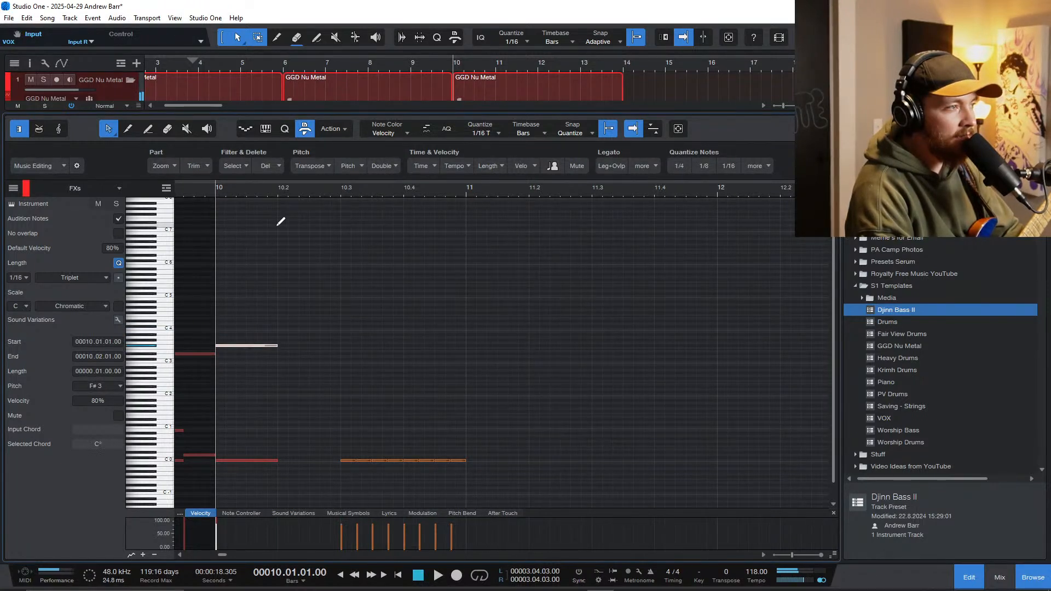
pyautogui.press('space')
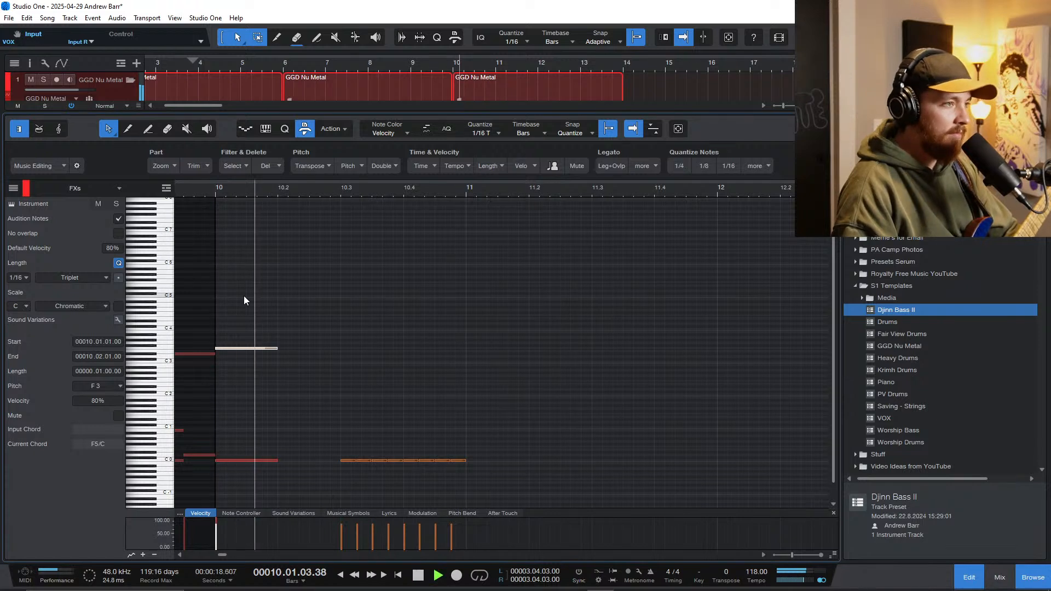
pyautogui.moveTo(277, 351); pyautogui.dragTo(332, 357)
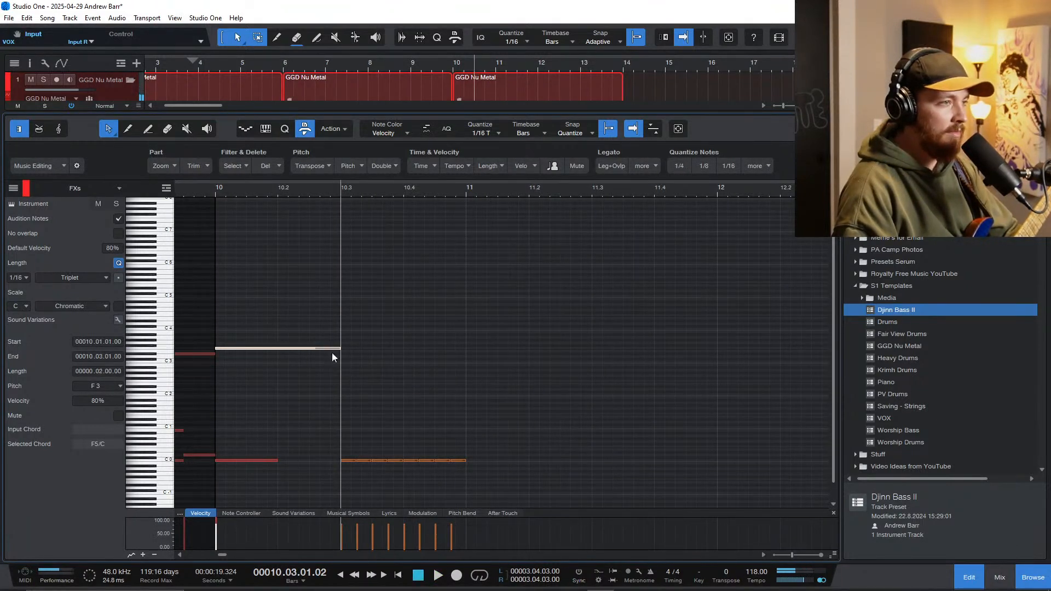
# Step: Repeat the two-beat F3 note back to back from bar 10 to bar 14
pyautogui.click(207, 188)
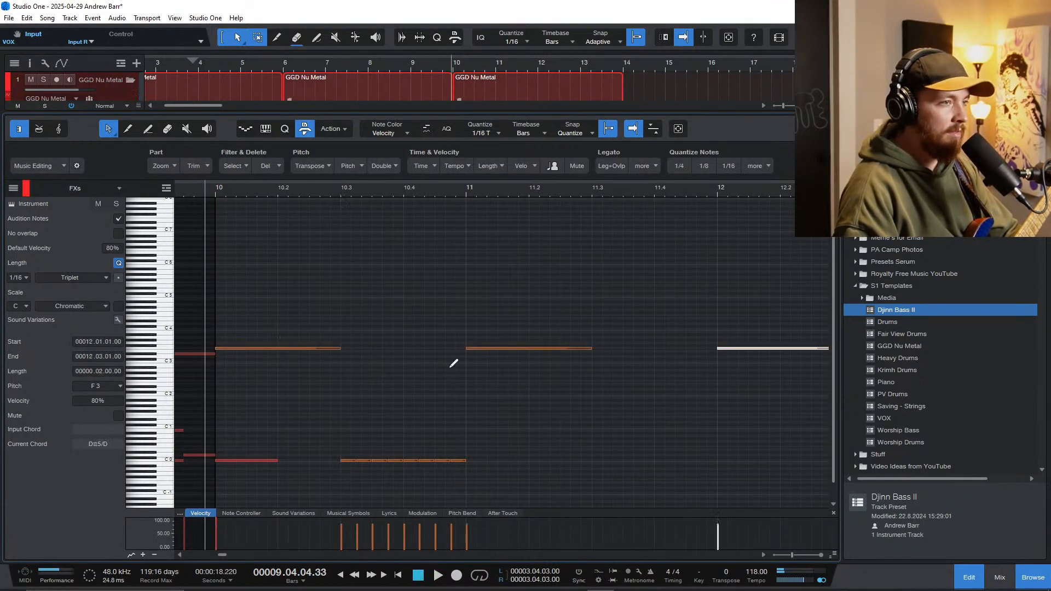
pyautogui.moveTo(433, 353); pyautogui.dragTo(447, 348)
pyautogui.moveTo(505, 380); pyautogui.dragTo(330, 340)
pyautogui.hotkey('ctrl', 'd')
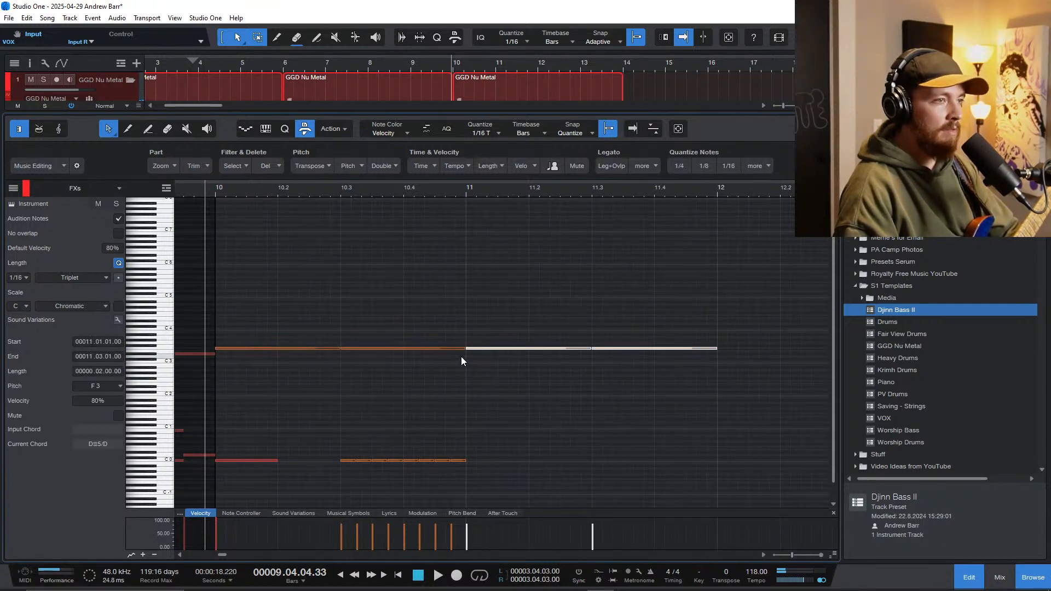
pyautogui.scroll(-4, 438, 360)
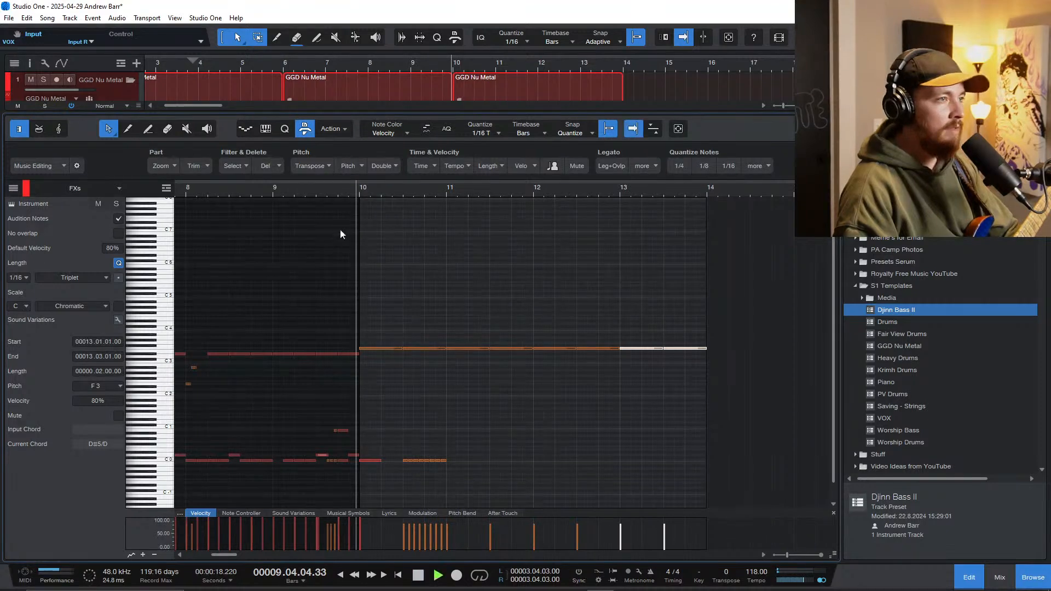
# Step: Play into bar 11 and add four sixteenth-triplet C0 notes starting at beat 2
pyautogui.scroll(2, 395, 323)
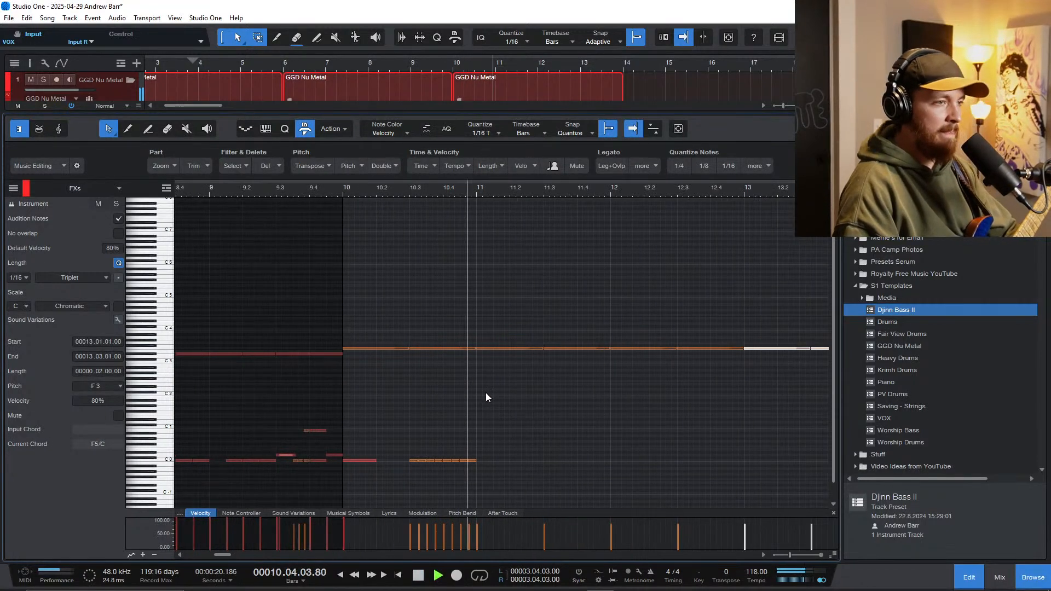
pyautogui.scroll(3, 514, 460)
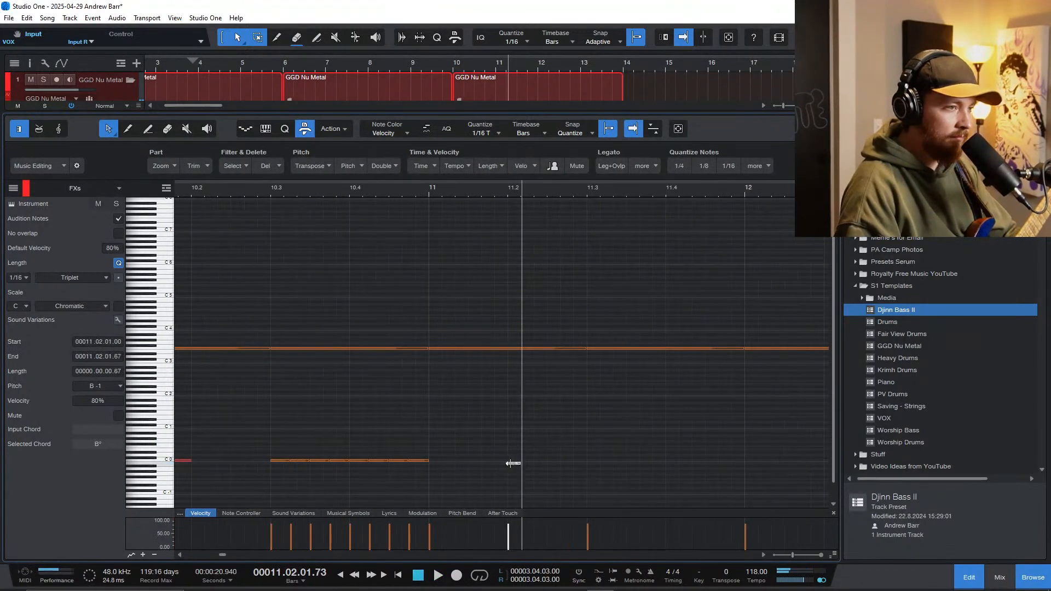
pyautogui.moveTo(514, 462); pyautogui.dragTo(515, 459)
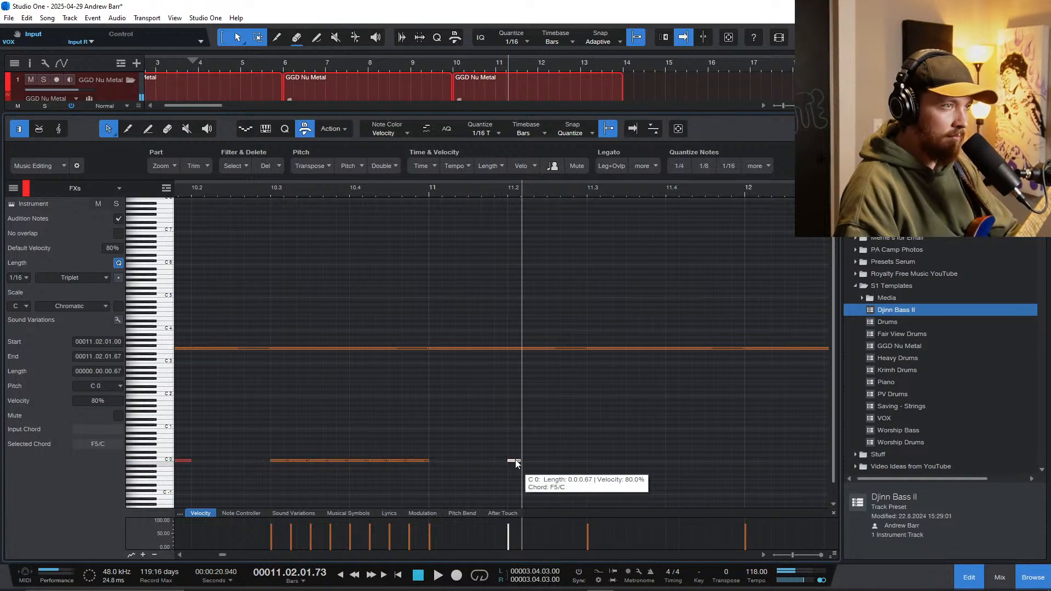
pyautogui.click(536, 460)
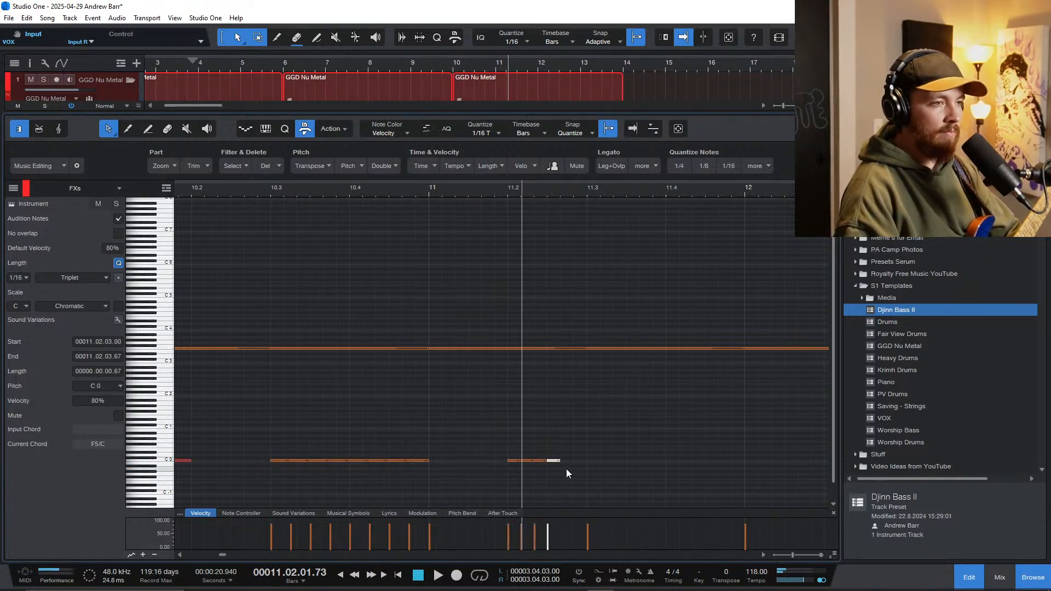
# Step: Move the note at bar 10 beat 3 to D0 and raise the following C0 notes in that run to 100% velocity
pyautogui.scroll(-3, 449, 451)
pyautogui.click(394, 461)
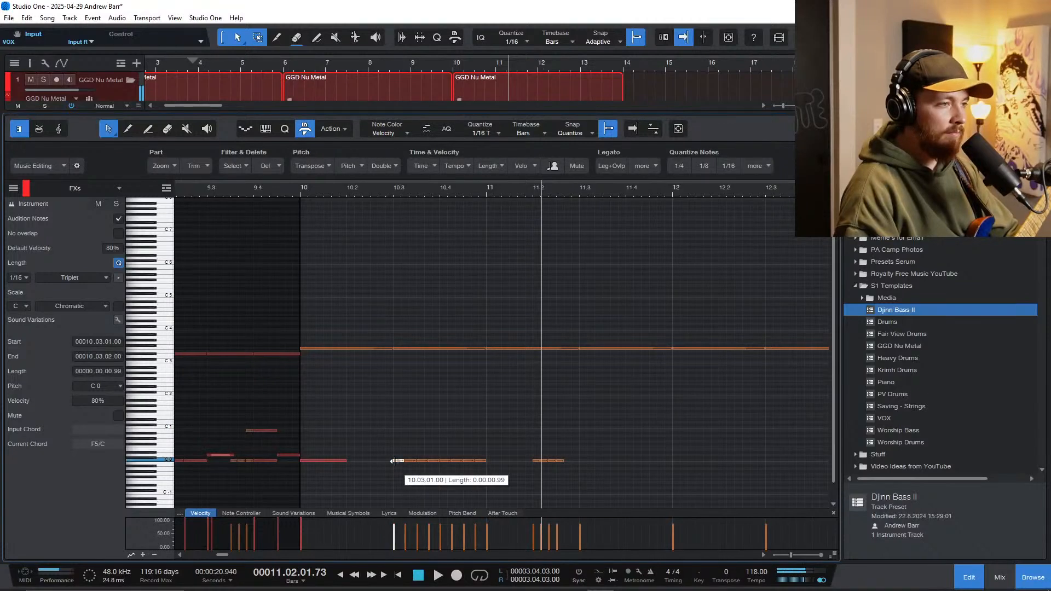
pyautogui.moveTo(399, 462); pyautogui.dragTo(400, 454)
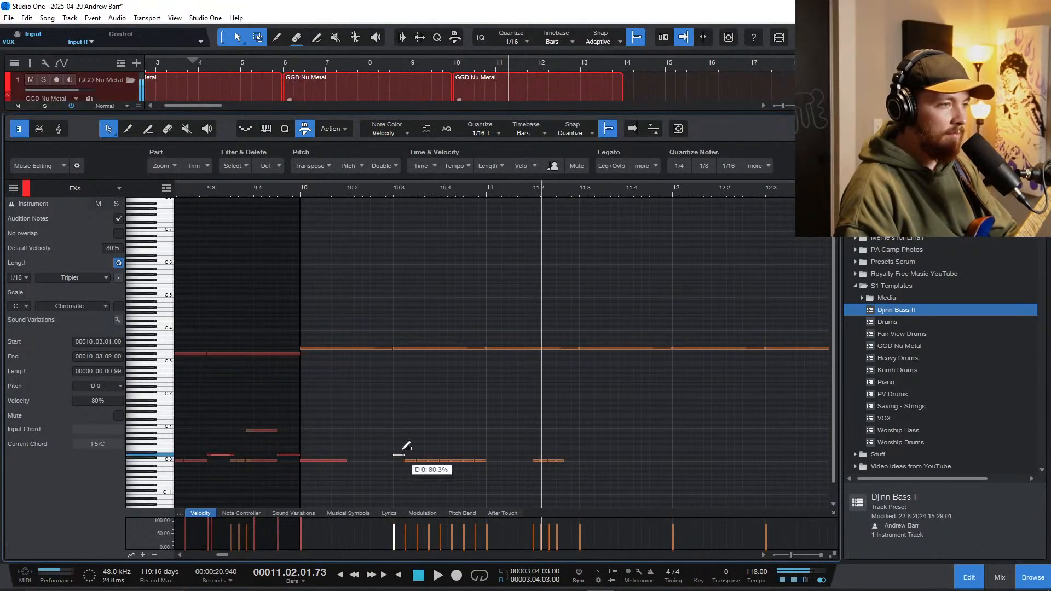
pyautogui.moveTo(477, 477); pyautogui.dragTo(414, 457)
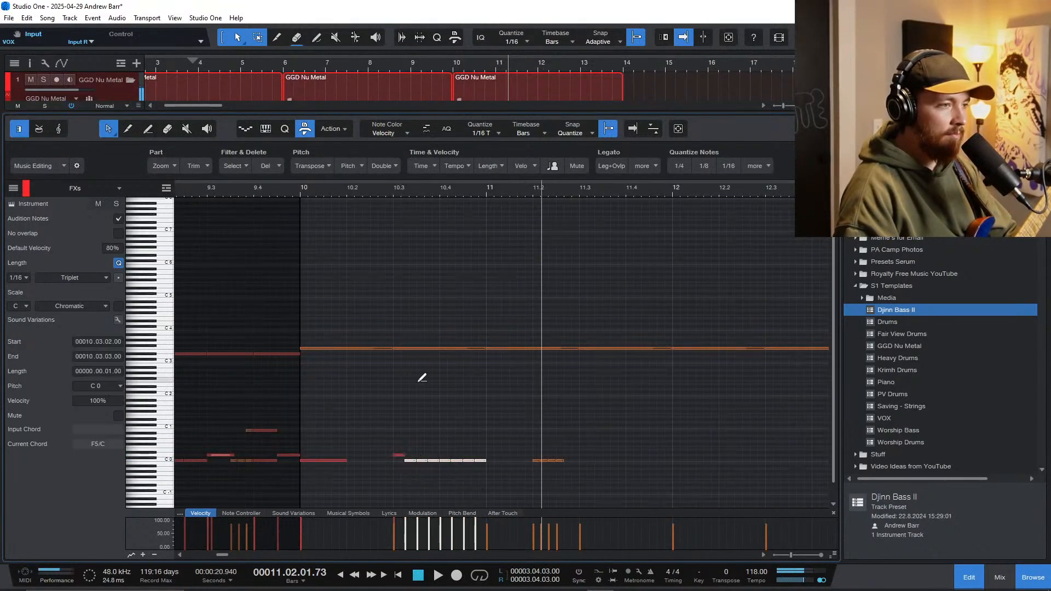
# Step: Play the edited drum pattern from just before bar 10 and stop at bar 11 beat 2
pyautogui.click(294, 188)
pyautogui.press('space')
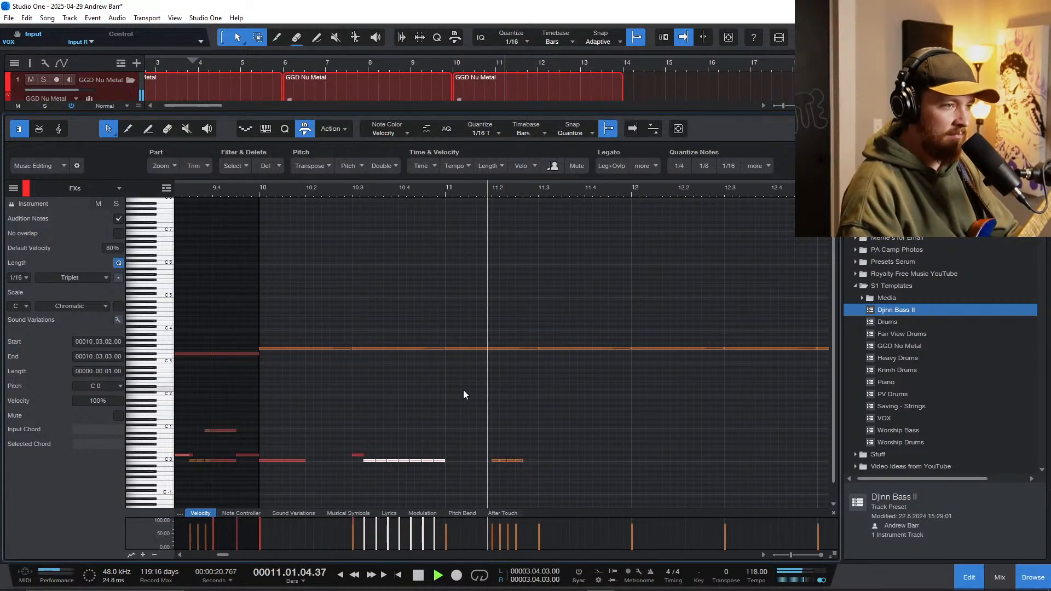
pyautogui.press('space')
pyautogui.click(491, 452)
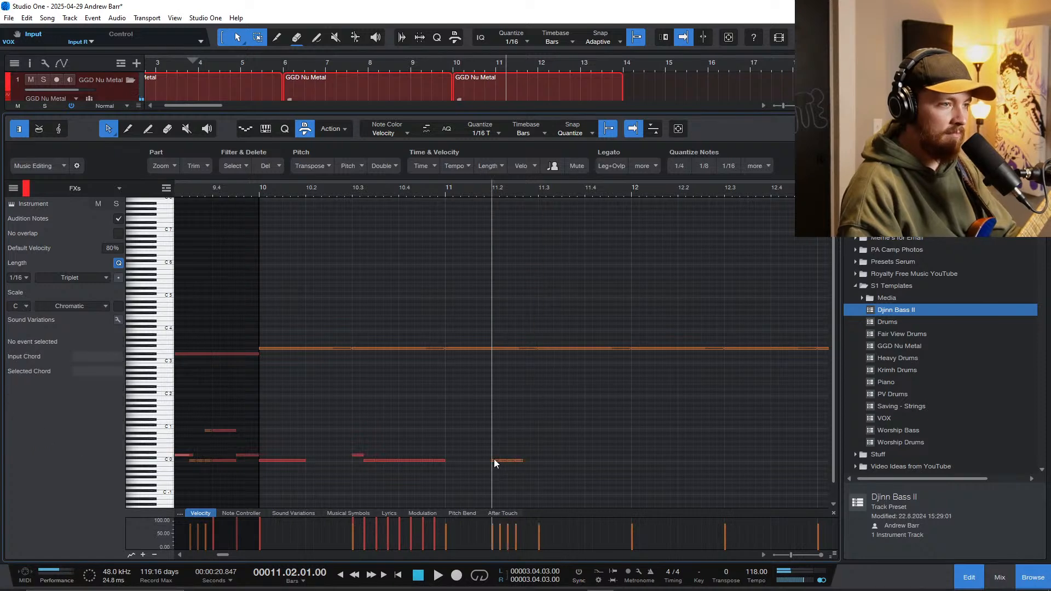
# Step: Undo the last change and raise the first C0 note at bar 11 beat 2 to 100% velocity
pyautogui.hotkey('ctrl', 'z')
pyautogui.scroll(4, 494, 446)
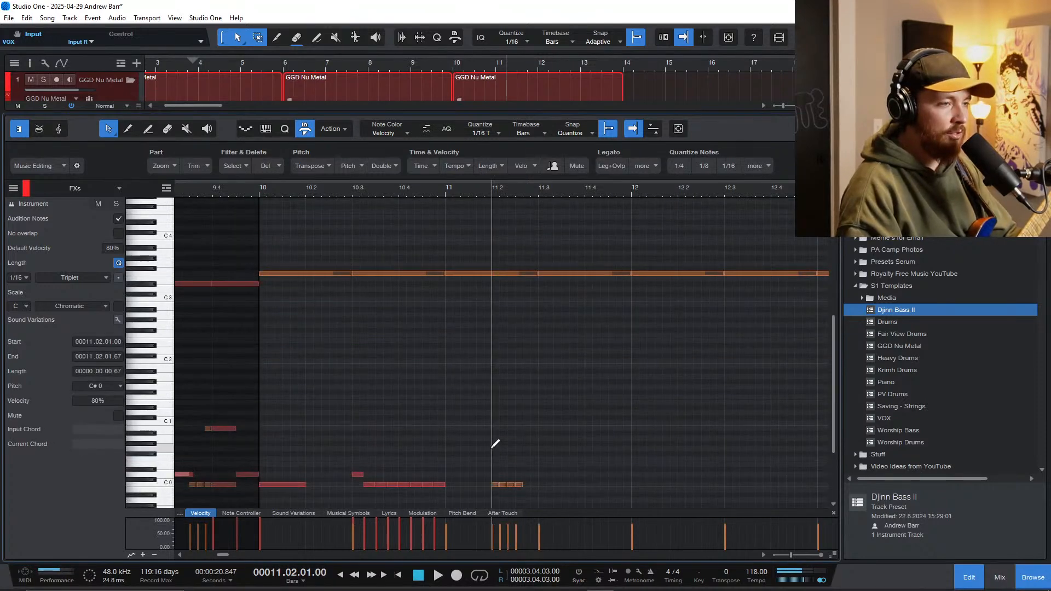
pyautogui.scroll(-3, 491, 451)
pyautogui.scroll(3, 502, 424)
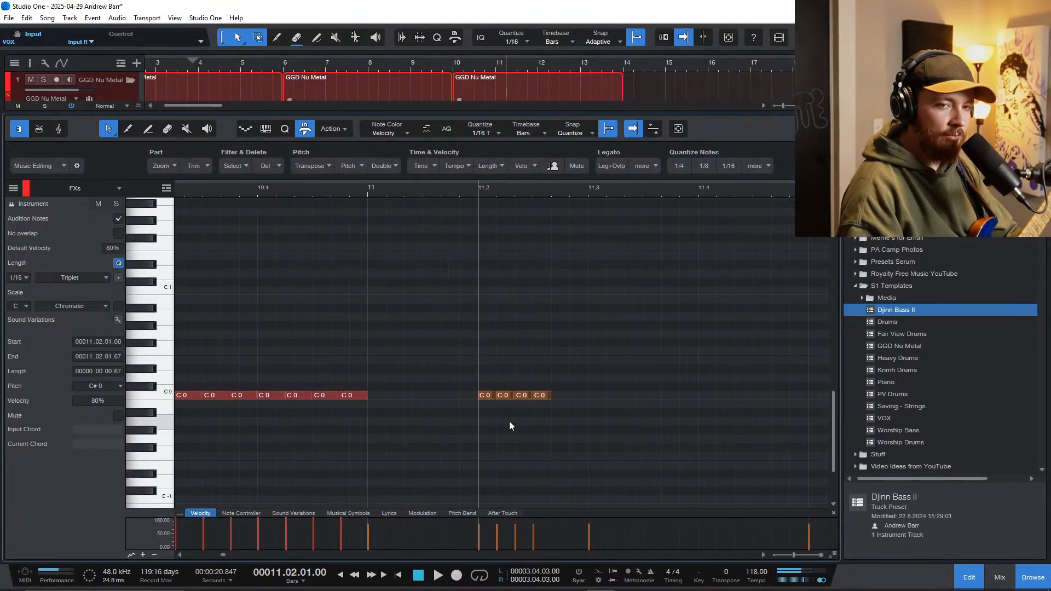
pyautogui.moveTo(485, 395); pyautogui.dragTo(483, 325)
# Step: Play the drum pattern from bar 10 and stop just before bar 11 beat 3
pyautogui.scroll(-3, 382, 383)
pyautogui.hscroll(-1, 380, 383)
pyautogui.scroll(3, 381, 379)
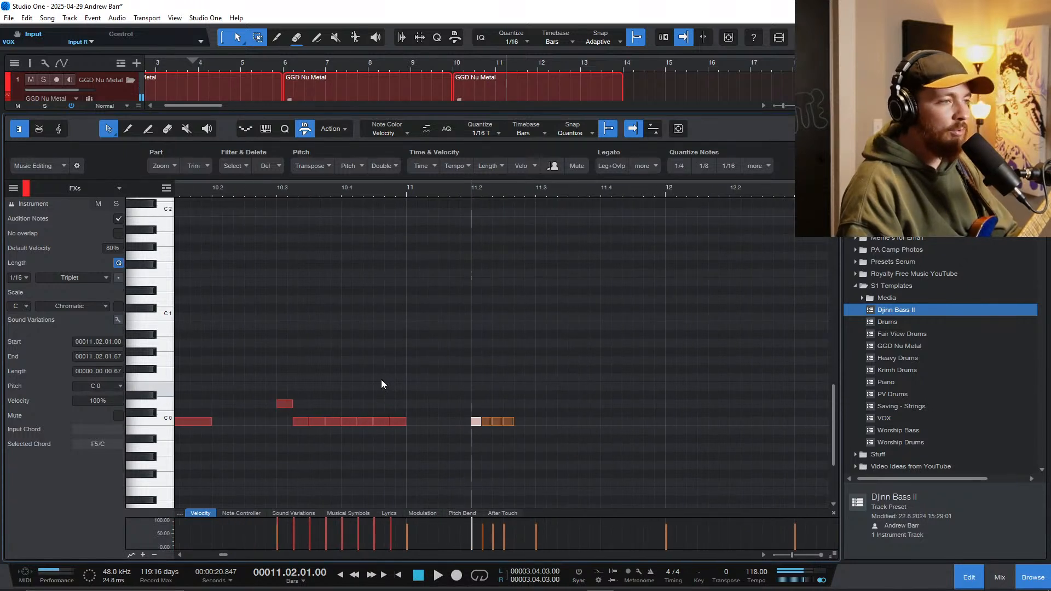
pyautogui.scroll(-2, 381, 380)
pyautogui.hscroll(-1, 356, 391)
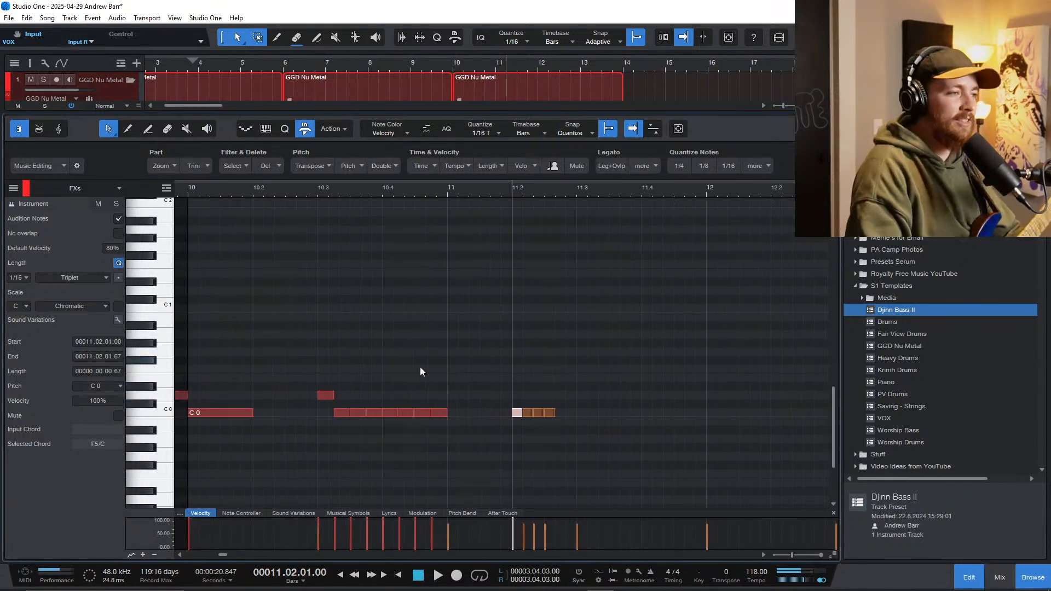
pyautogui.click(191, 187)
pyautogui.scroll(2, 427, 402)
pyautogui.scroll(-1, 502, 423)
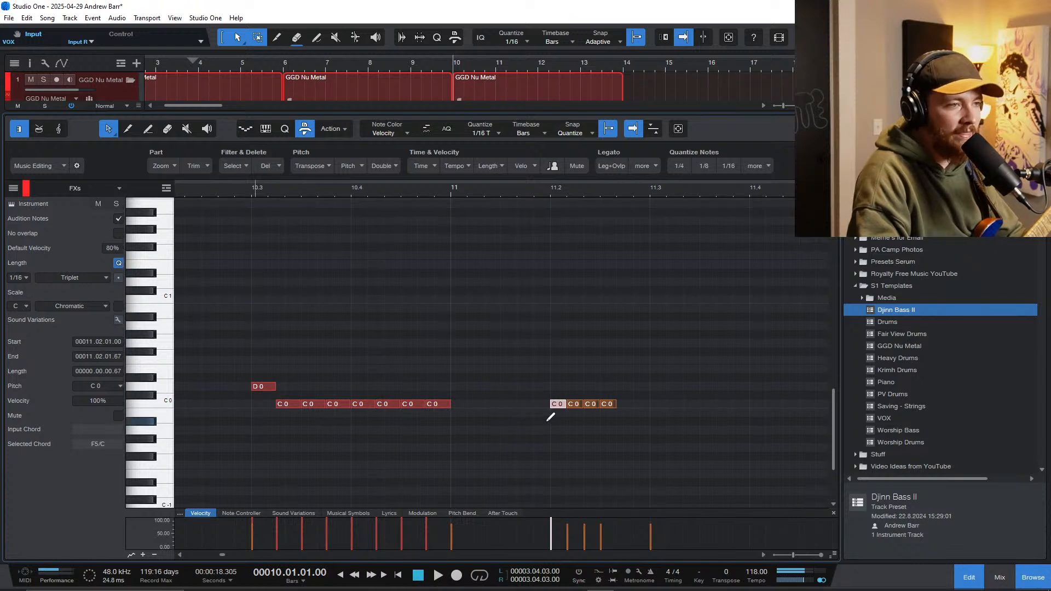
pyautogui.scroll(-2, 547, 420)
pyautogui.scroll(2, 545, 421)
pyautogui.scroll(3, 561, 419)
pyautogui.scroll(-3, 578, 419)
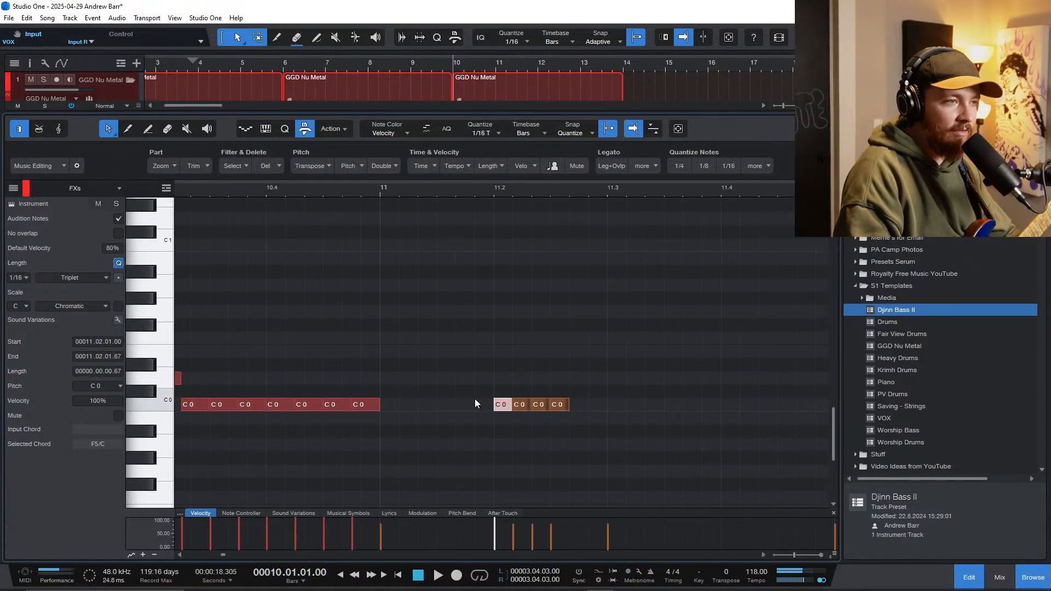
pyautogui.scroll(-3, 454, 402)
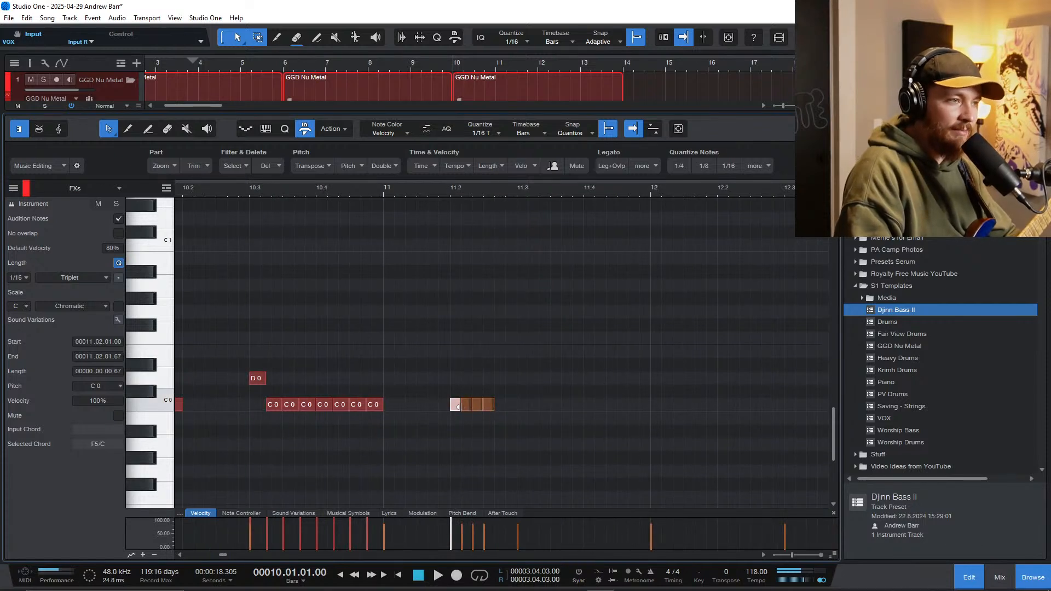
pyautogui.scroll(6, 452, 406)
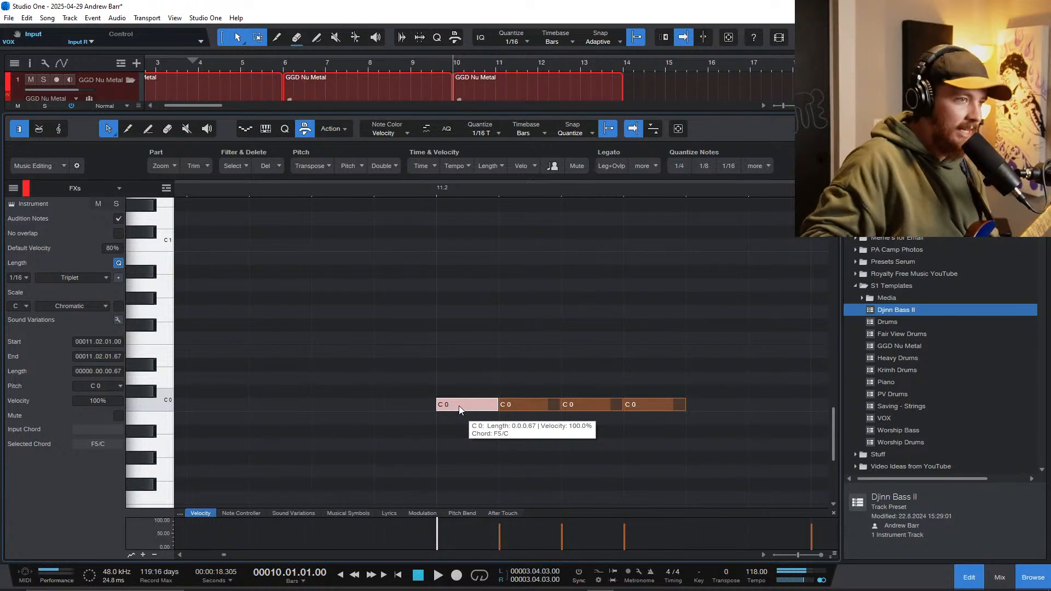
pyautogui.scroll(-5, 446, 403)
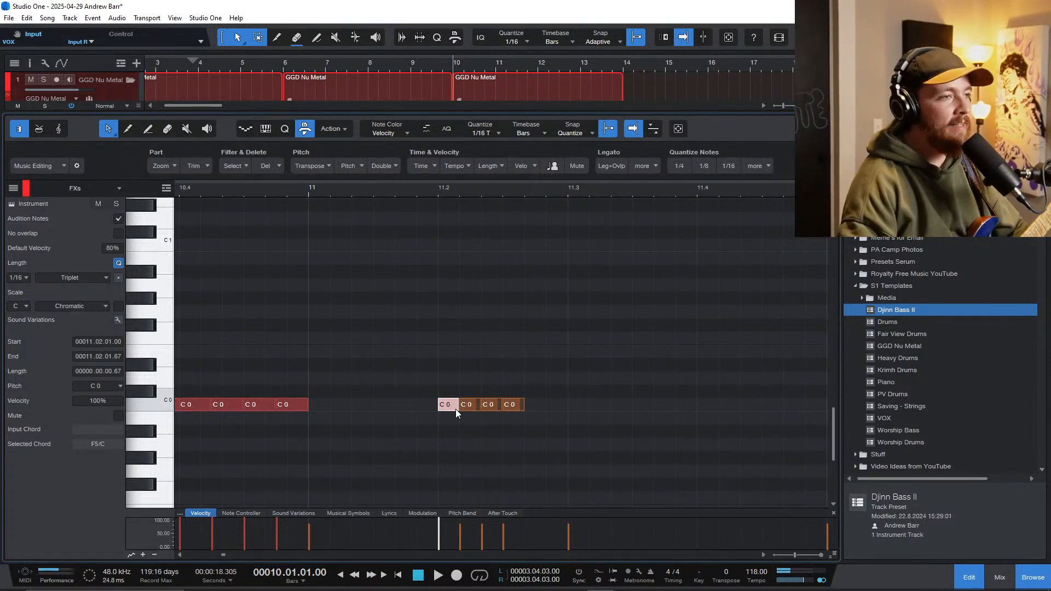
pyautogui.press('space')
pyautogui.scroll(-5, 442, 395)
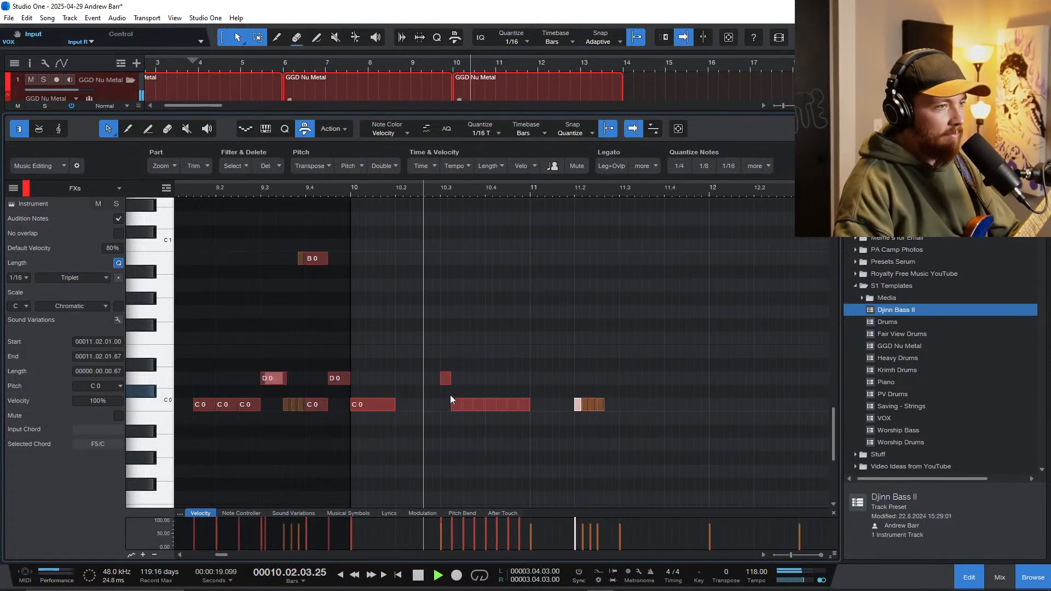
pyautogui.scroll(2, 501, 400)
pyautogui.scroll(3, 501, 400)
pyautogui.hscroll(3, 496, 407)
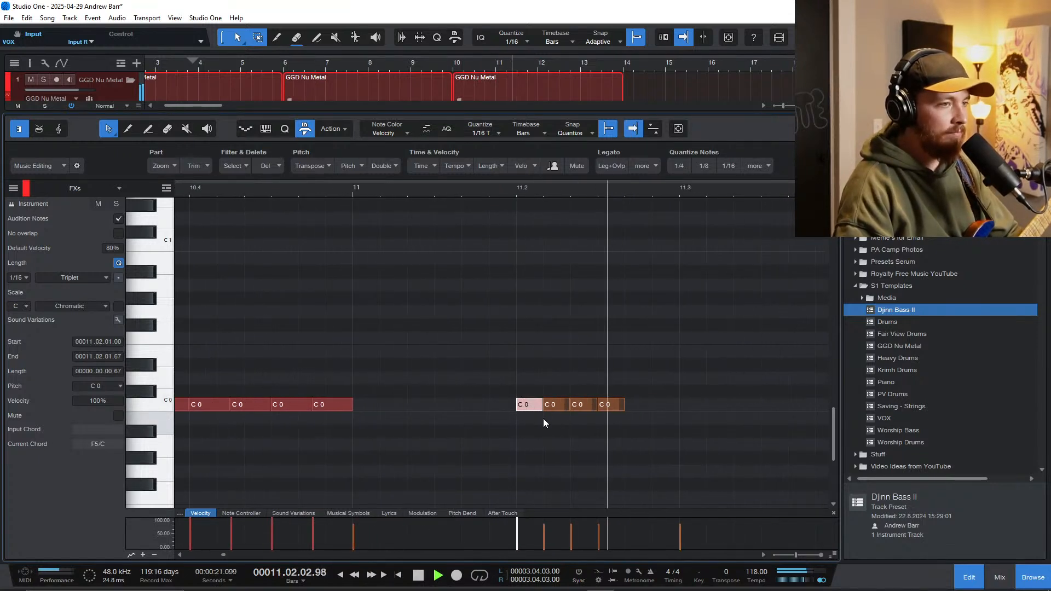
pyautogui.press('space')
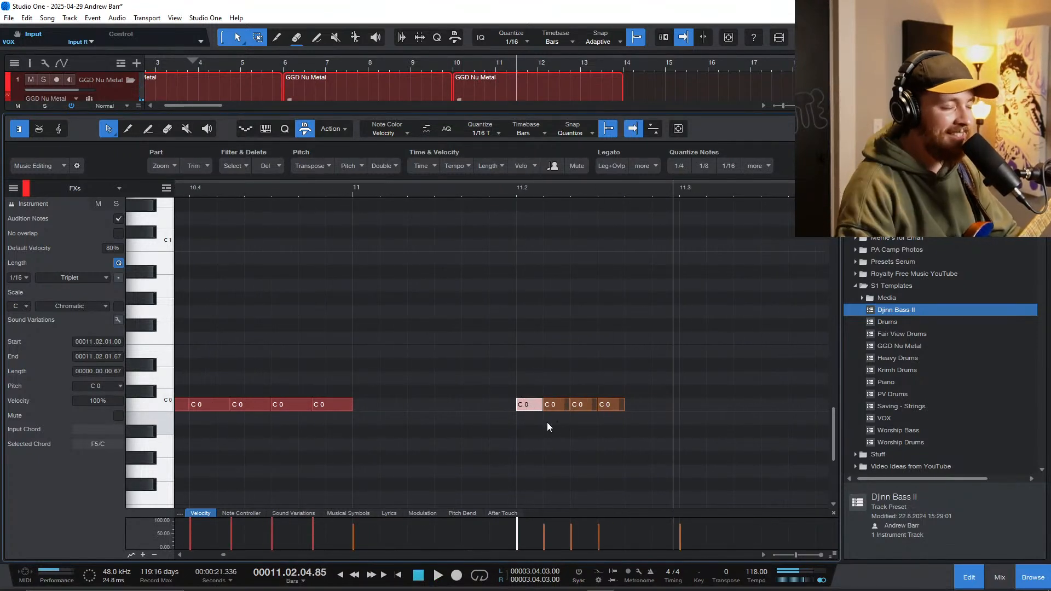
# Step: Add a sixteenth-triplet note at bar 11 beat 3 on D0 with 100% velocity
pyautogui.scroll(-3, 545, 425)
pyautogui.scroll(2, 543, 425)
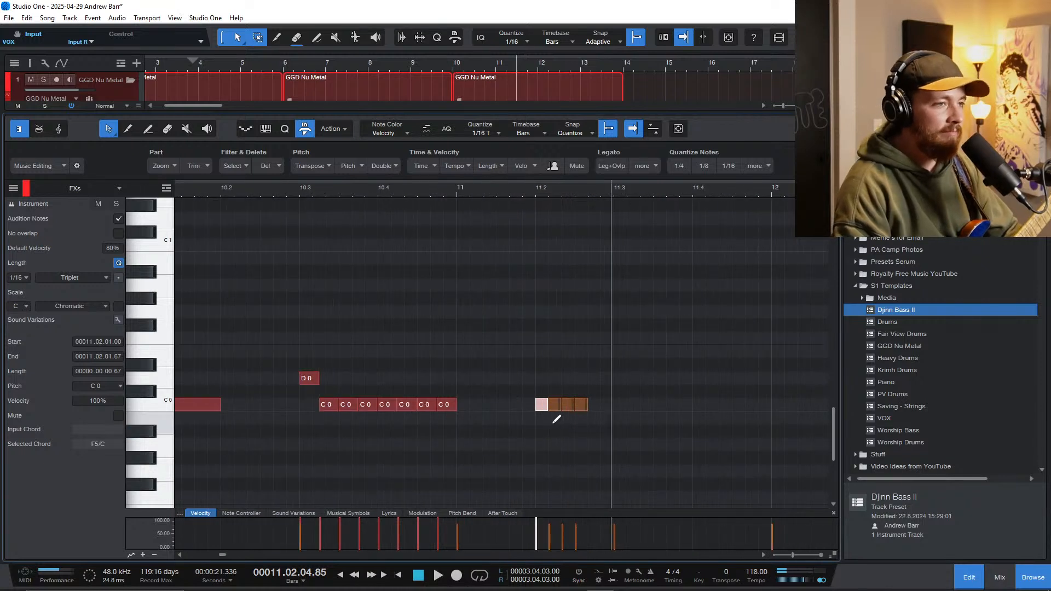
pyautogui.scroll(2, 611, 410)
pyautogui.click(623, 393)
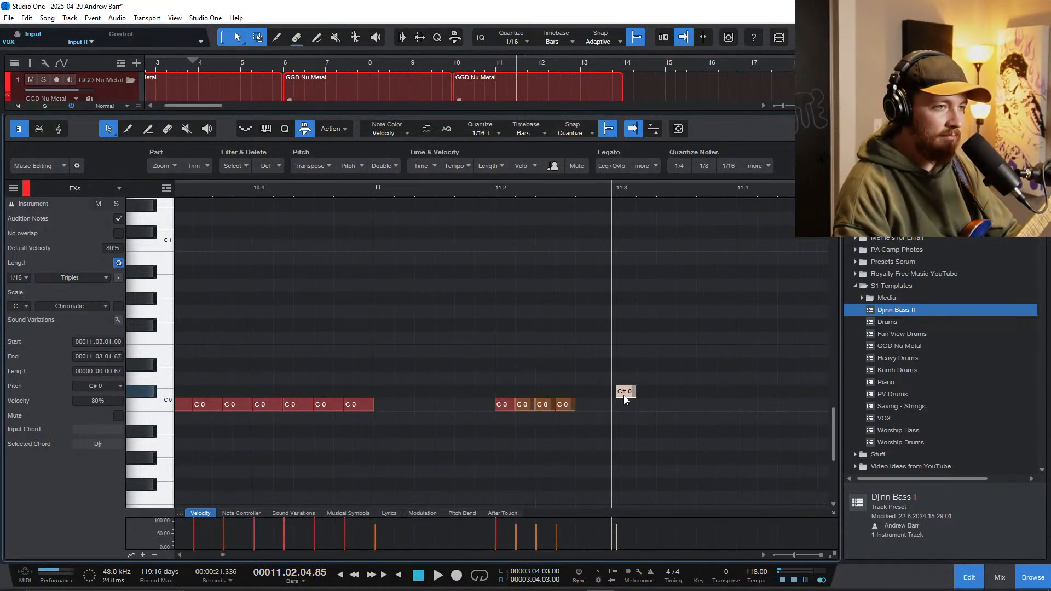
pyautogui.click(480, 133)
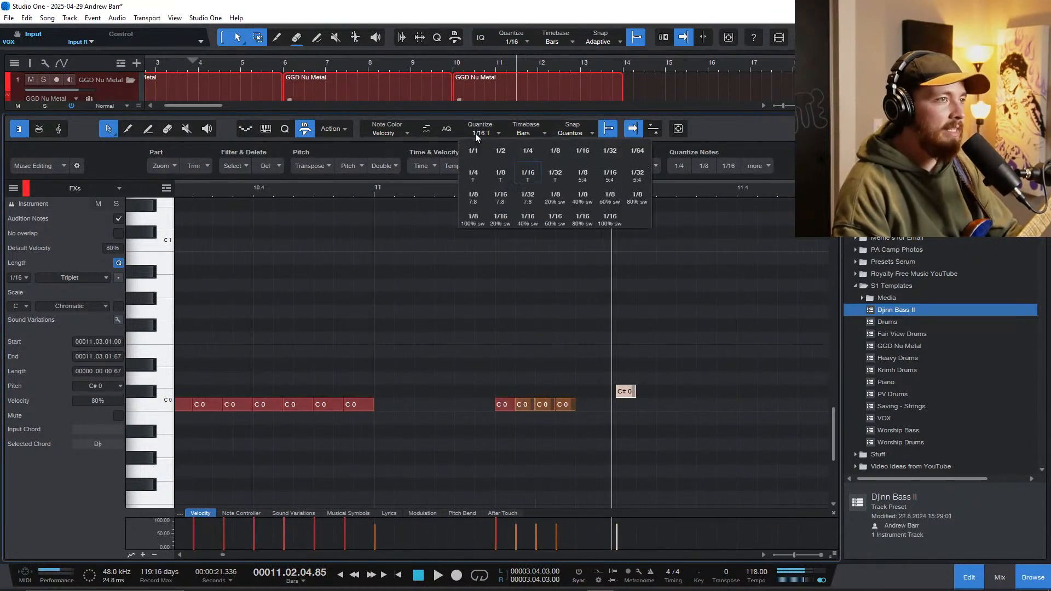
pyautogui.click(518, 174)
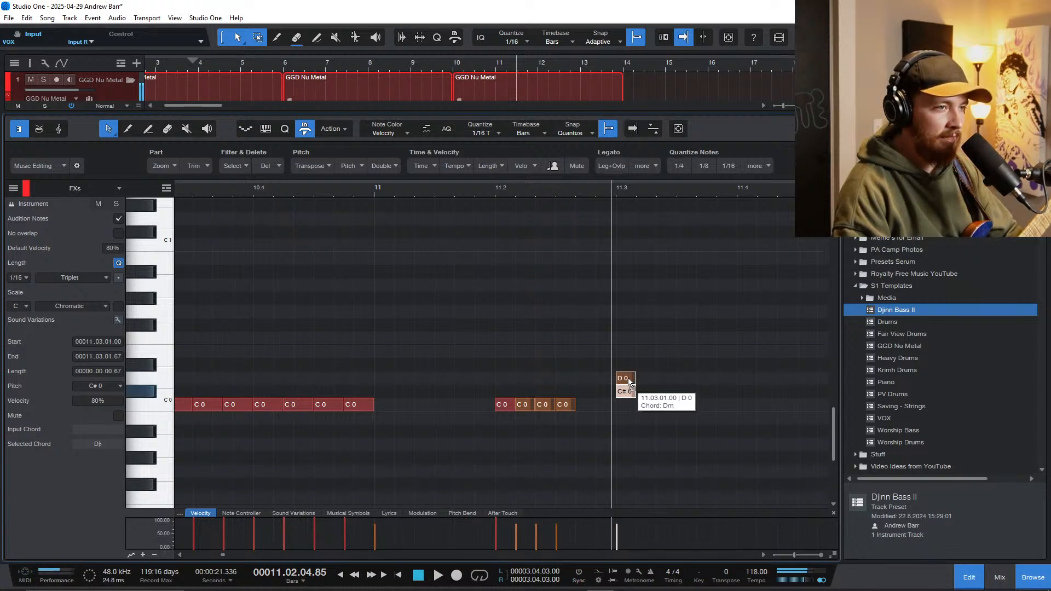
pyautogui.moveTo(629, 390); pyautogui.dragTo(618, 240)
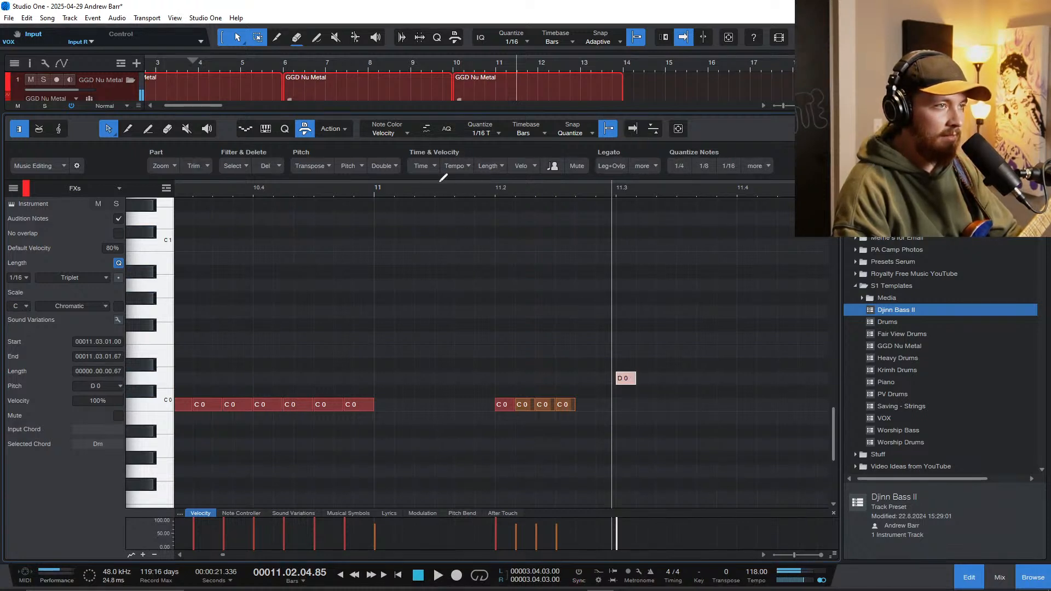
# Step: Play the pattern from bar 11 through the new D0 note and stop within beat 3
pyautogui.click(456, 191)
pyautogui.press('space')
pyautogui.scroll(2, 490, 274)
pyautogui.hscroll(2, 486, 288)
pyautogui.press('space')
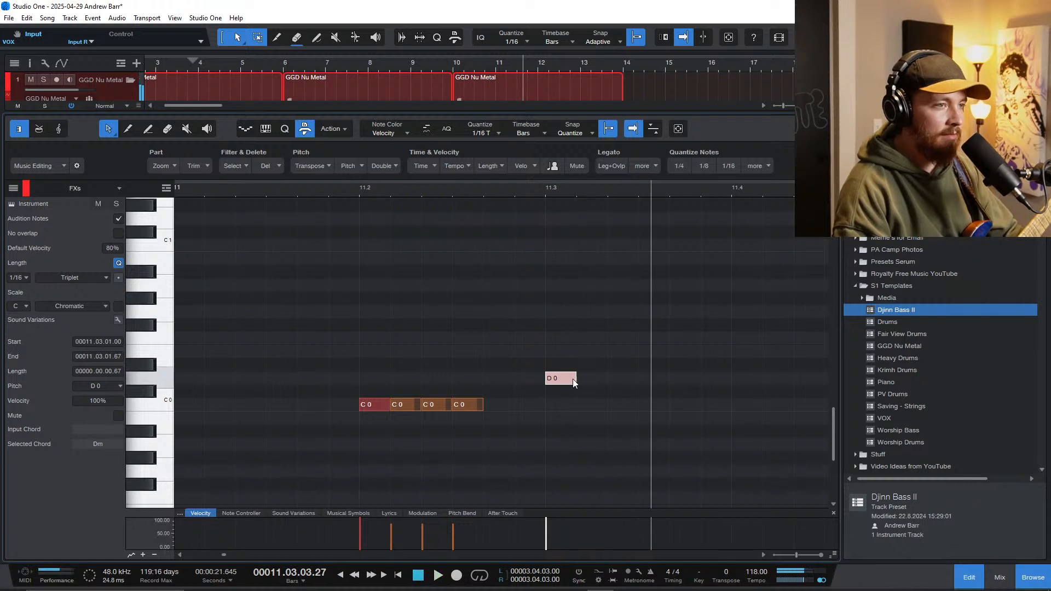
# Step: Build a run of eighth-triplet notes from bar 11 beat 3: two D0 notes followed by six C0 notes
pyautogui.moveTo(575, 383); pyautogui.dragTo(593, 383)
pyautogui.press('d')
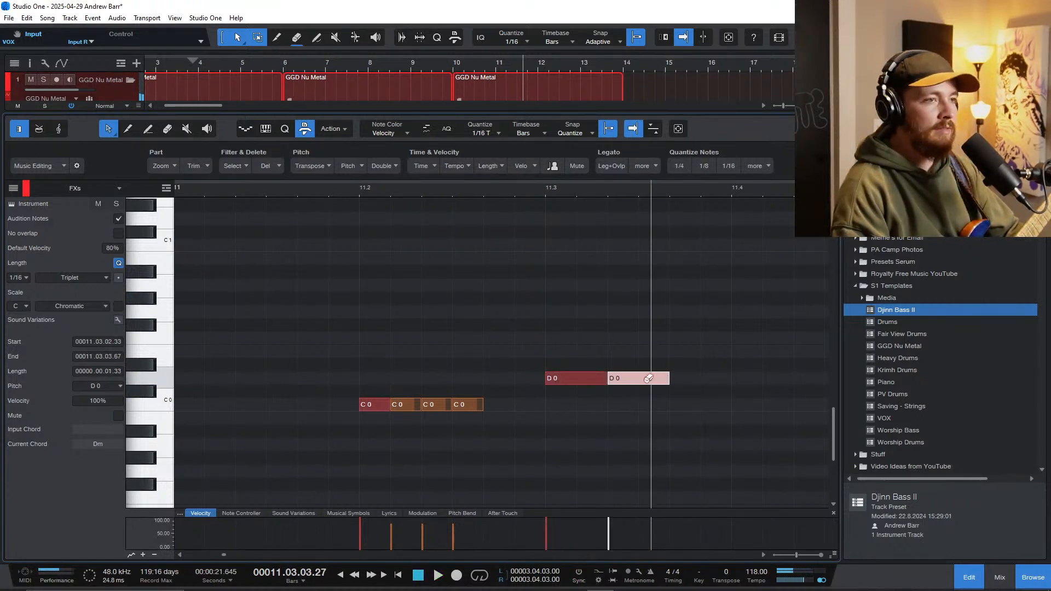
pyautogui.press('d')
pyautogui.moveTo(677, 379); pyautogui.dragTo(685, 401)
pyautogui.press('d')
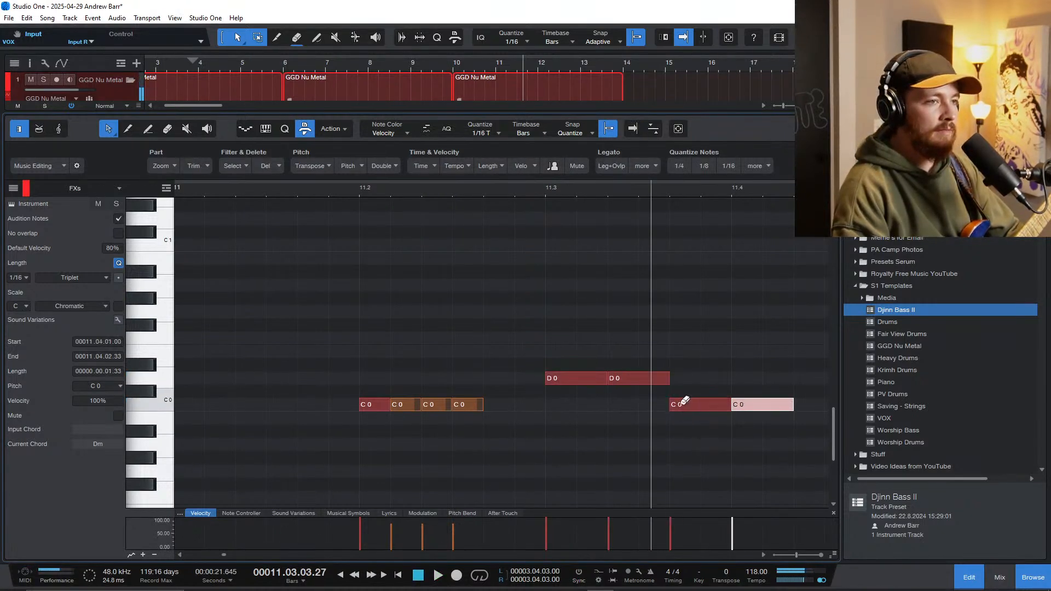
pyautogui.press('d')
pyautogui.press('d')
pyautogui.press('d')
pyautogui.press('d')
# Step: Play the drum pattern from bar 9 beat 3 and stop just after the start of bar 12
pyautogui.scroll(-4, 548, 398)
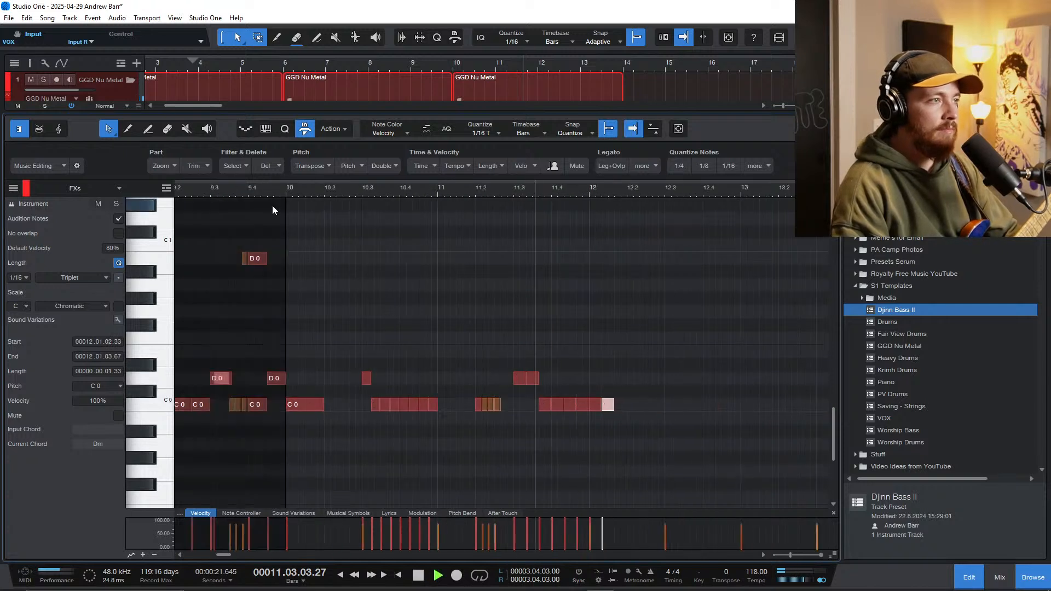
pyautogui.click(214, 189)
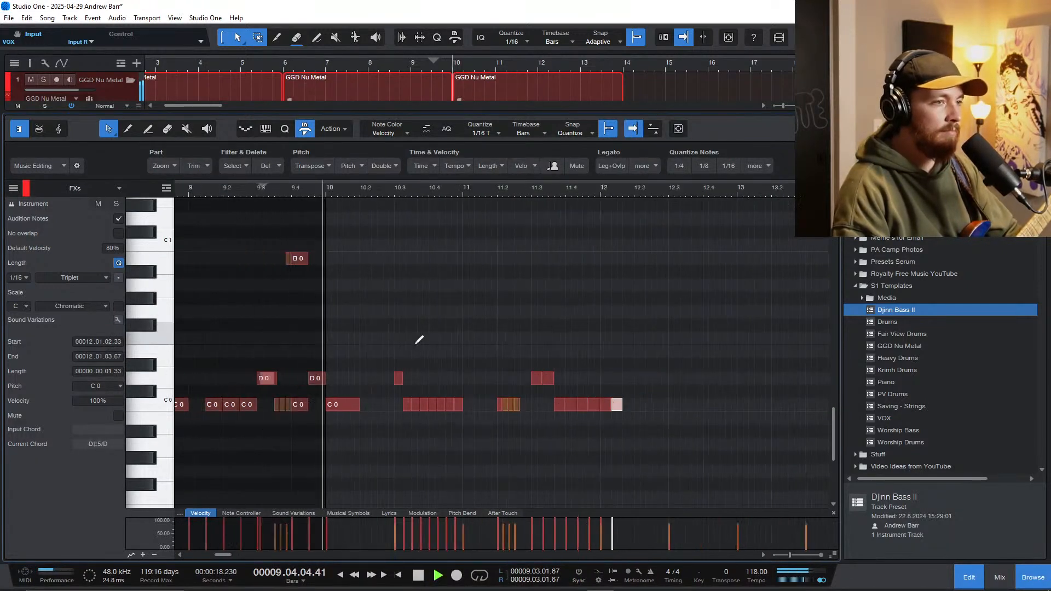
pyautogui.scroll(-2, 436, 360)
pyautogui.scroll(3, 439, 375)
pyautogui.hscroll(3, 439, 384)
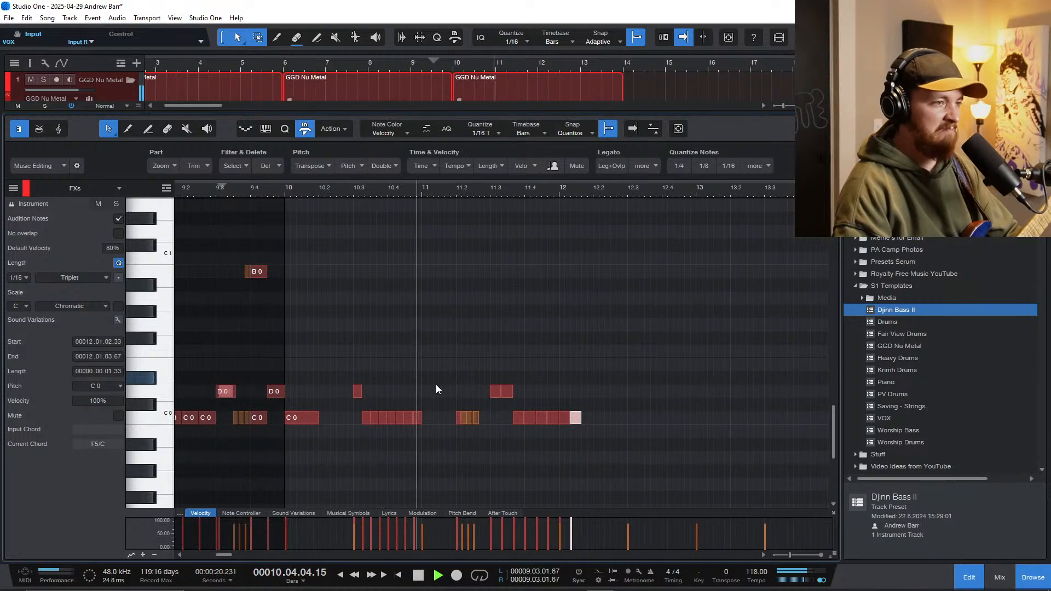
pyautogui.press('f')
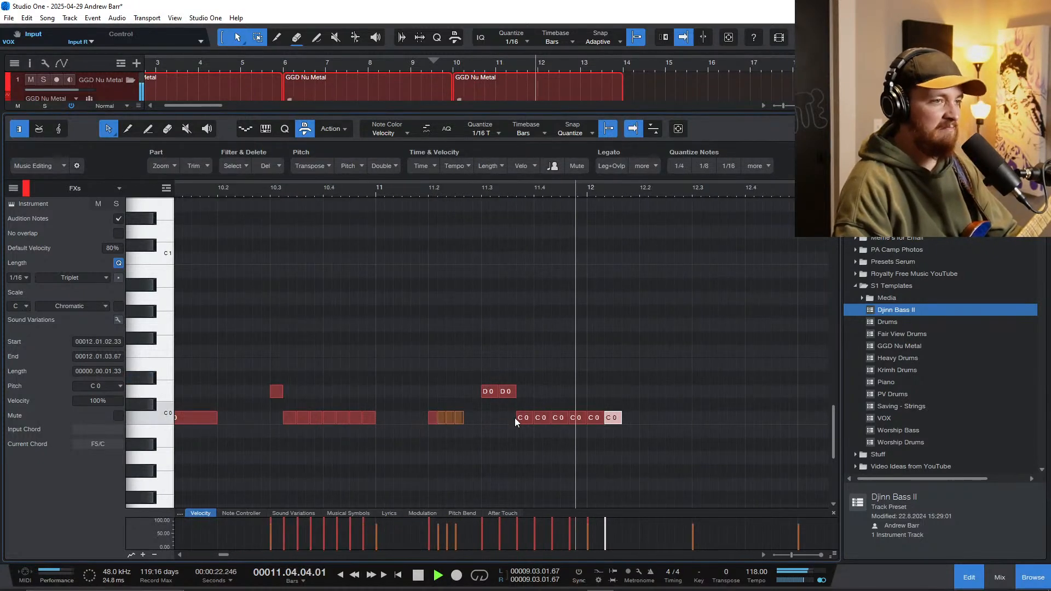
pyautogui.press('space')
# Step: Delete the two C0 notes of the triplet run that fall in bar 12
pyautogui.doubleClick(597, 417)
pyautogui.doubleClick(613, 417)
pyautogui.scroll(-4, 537, 388)
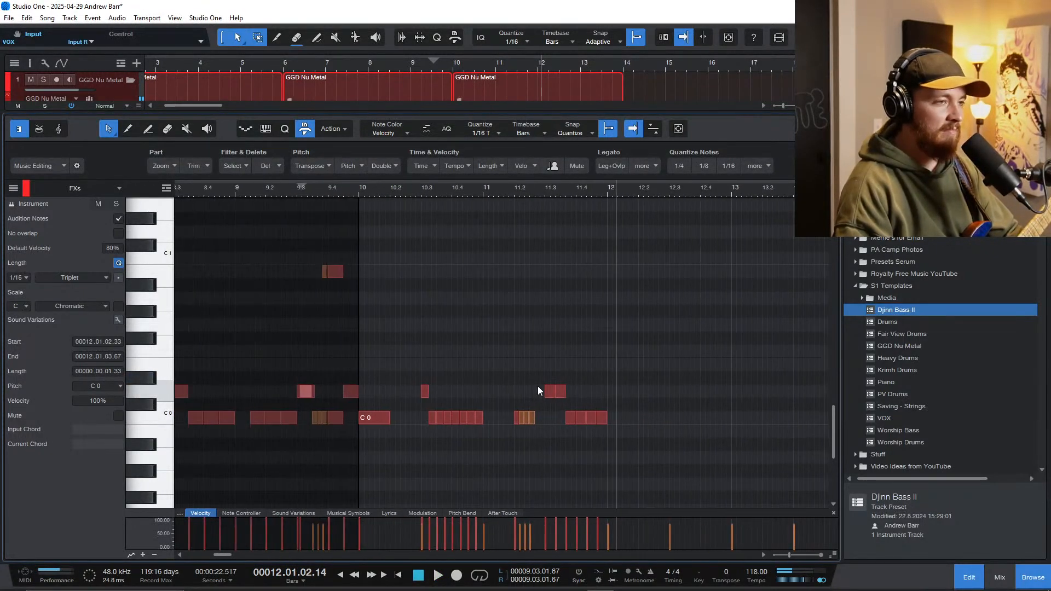
# Step: Copy the first two C0 notes of bar 11 beat 4 upward, one to A#0 and the other to B0
pyautogui.scroll(4, 537, 386)
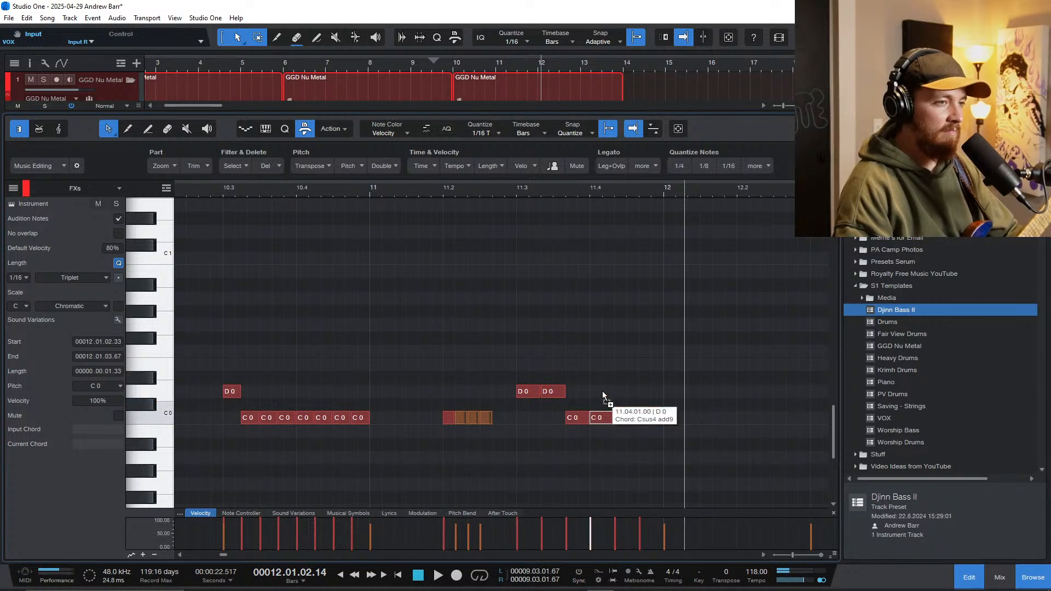
pyautogui.moveTo(602, 392); pyautogui.dragTo(597, 330)
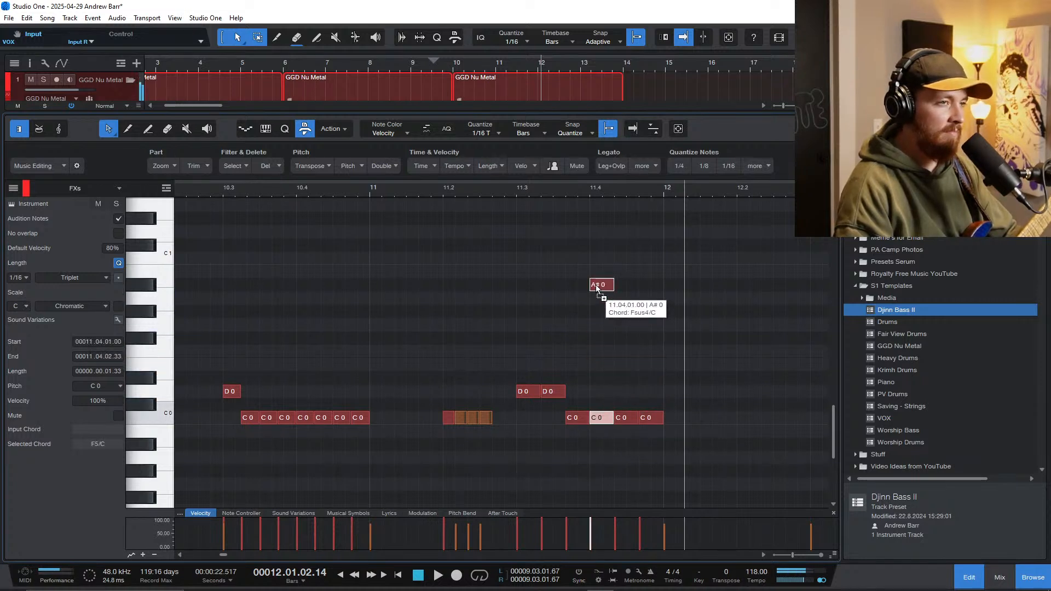
pyautogui.click(627, 417)
pyautogui.click(628, 286)
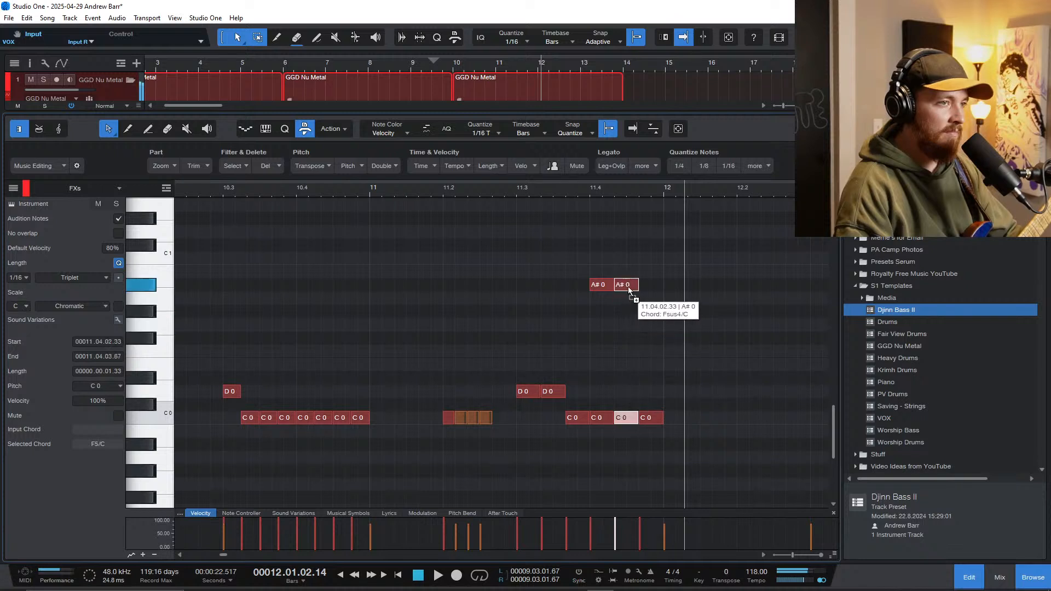
pyautogui.moveTo(625, 287); pyautogui.dragTo(627, 276)
# Step: Play the new fill from bar 11 beat 2 and stop at bar 12
pyautogui.press('space')
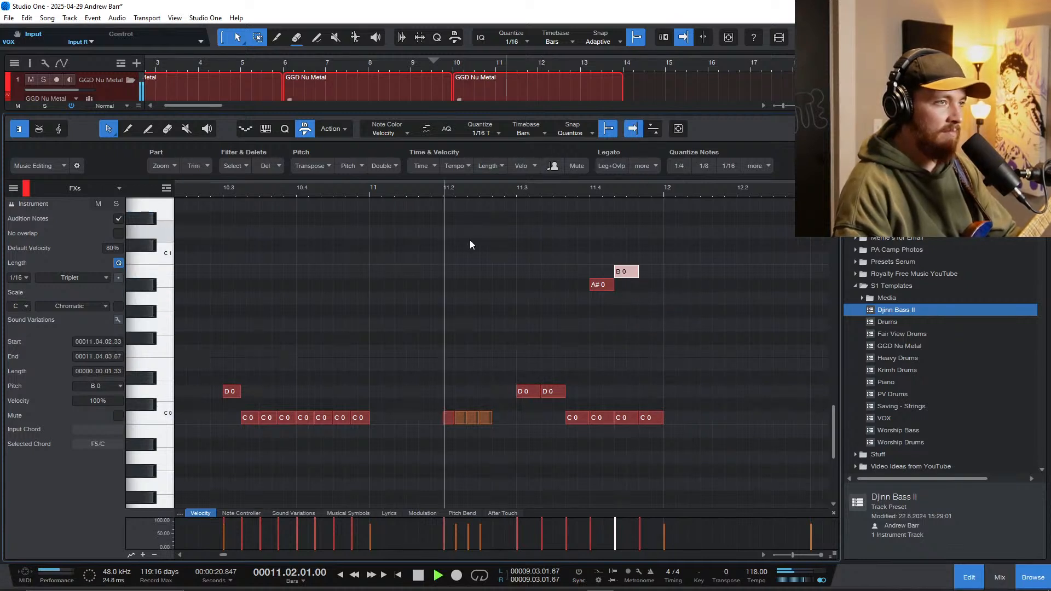
pyautogui.scroll(2, 567, 376)
pyautogui.press('space')
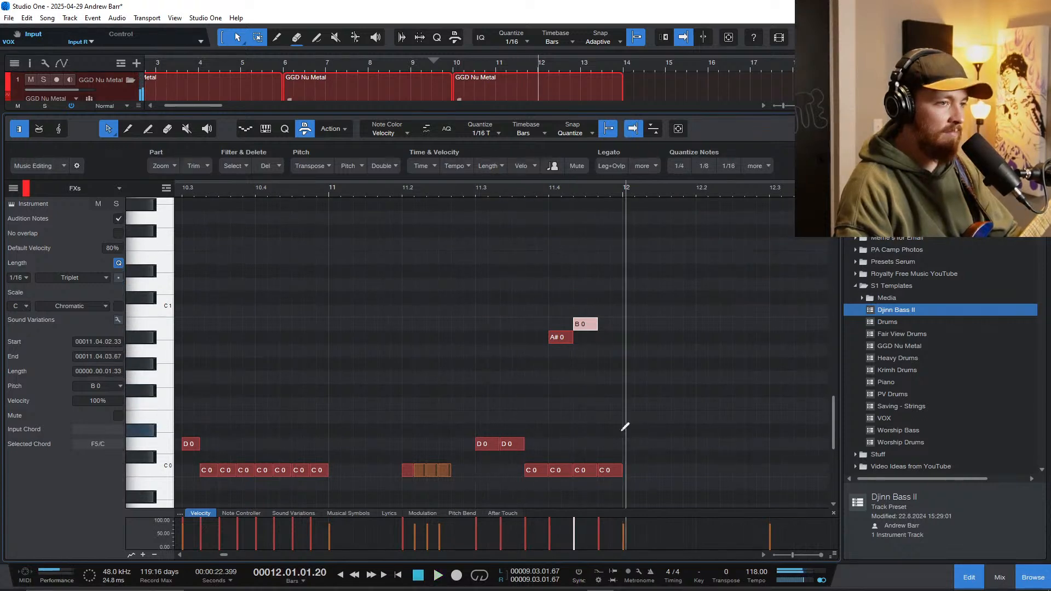
# Step: Remove the C0 notes beneath the A#0 and B0 hits and add a slightly delayed copy of each hit
pyautogui.scroll(-1, 581, 410)
pyautogui.scroll(-1, 567, 408)
pyautogui.scroll(-1, 569, 404)
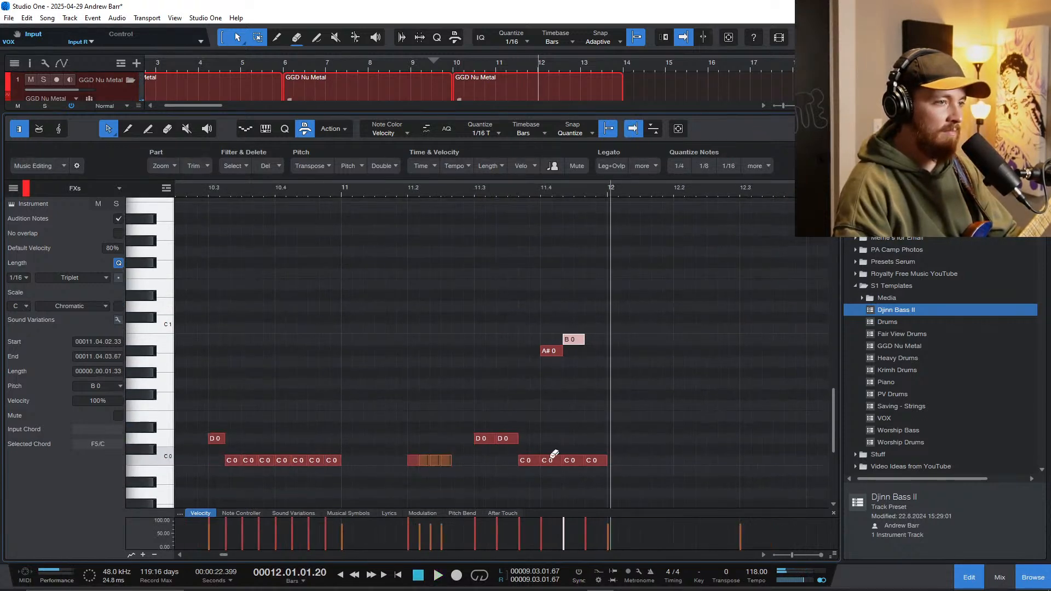
pyautogui.click(549, 350)
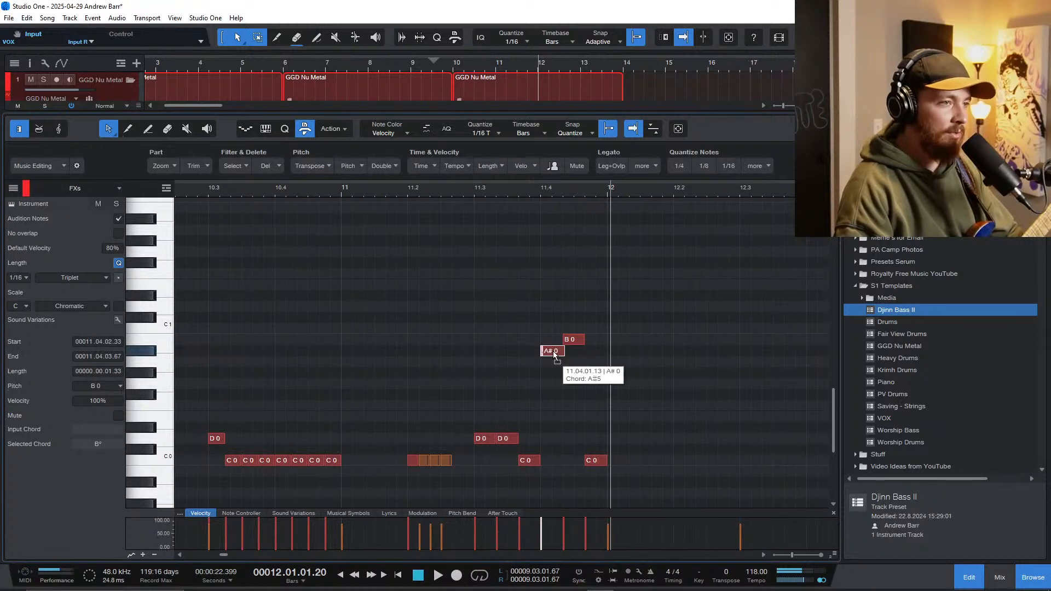
pyautogui.moveTo(555, 352); pyautogui.dragTo(574, 340)
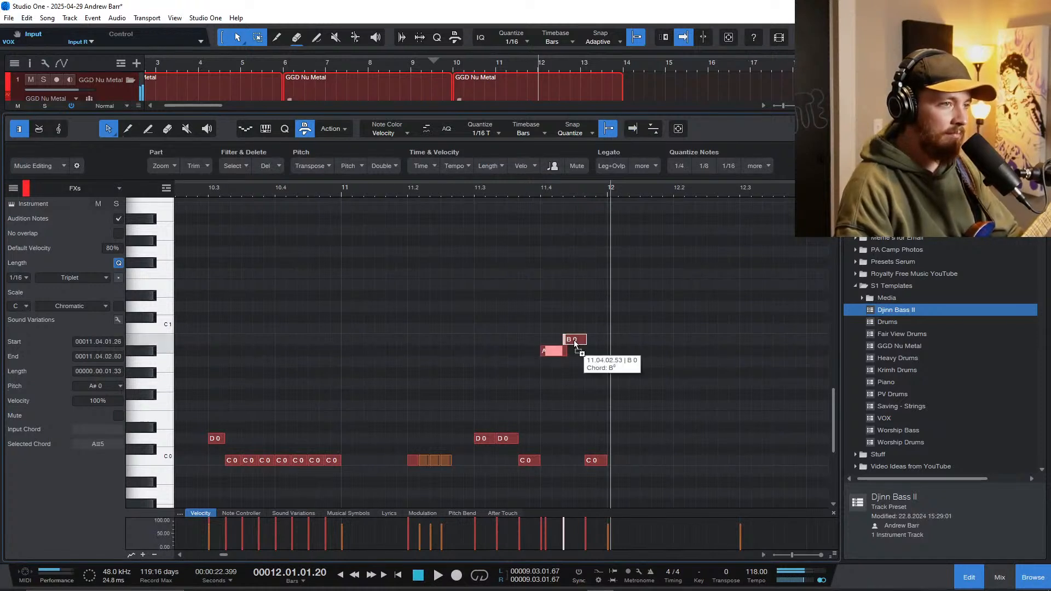
pyautogui.click(494, 347)
# Step: Play the doubled A#0 and B0 hits in bar 11 beat 4 and stop in bar 12
pyautogui.press('space')
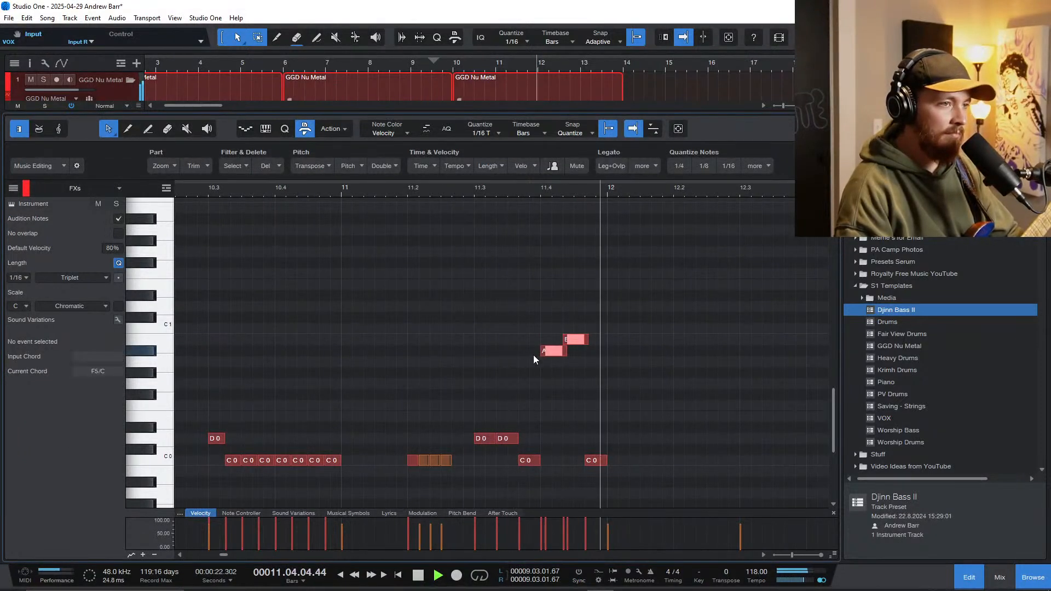
pyautogui.press('space')
pyautogui.scroll(-1, 592, 439)
pyautogui.scroll(1, 559, 378)
pyautogui.scroll(3, 558, 374)
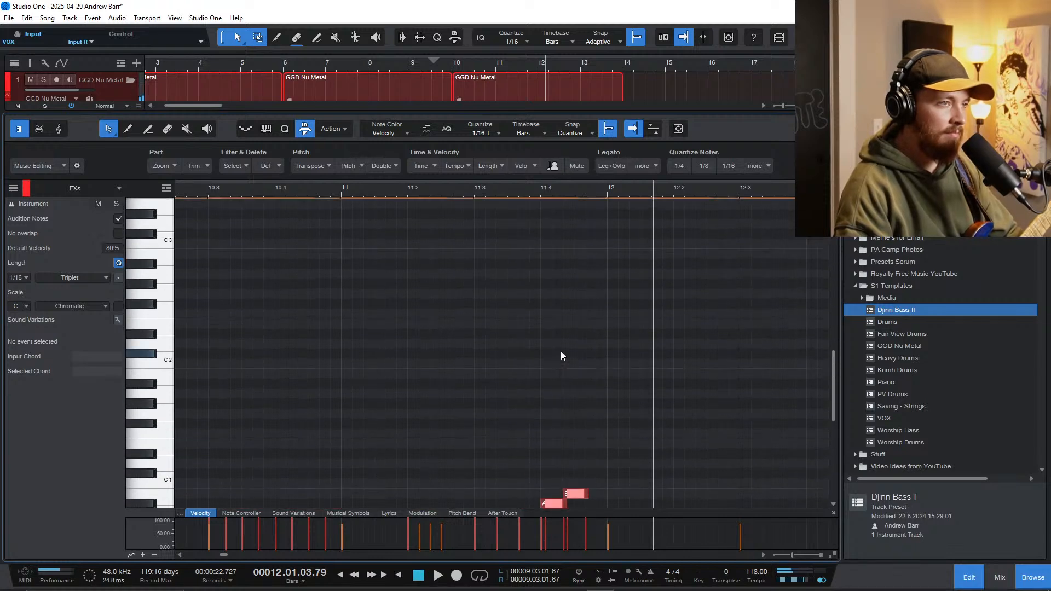
# Step: Play the bar 11 fill with the doubled A#0 and B0 hits and stop in bar 12
pyautogui.doubleClick(545, 247)
pyautogui.scroll(-3, 520, 272)
pyautogui.scroll(-2, 520, 277)
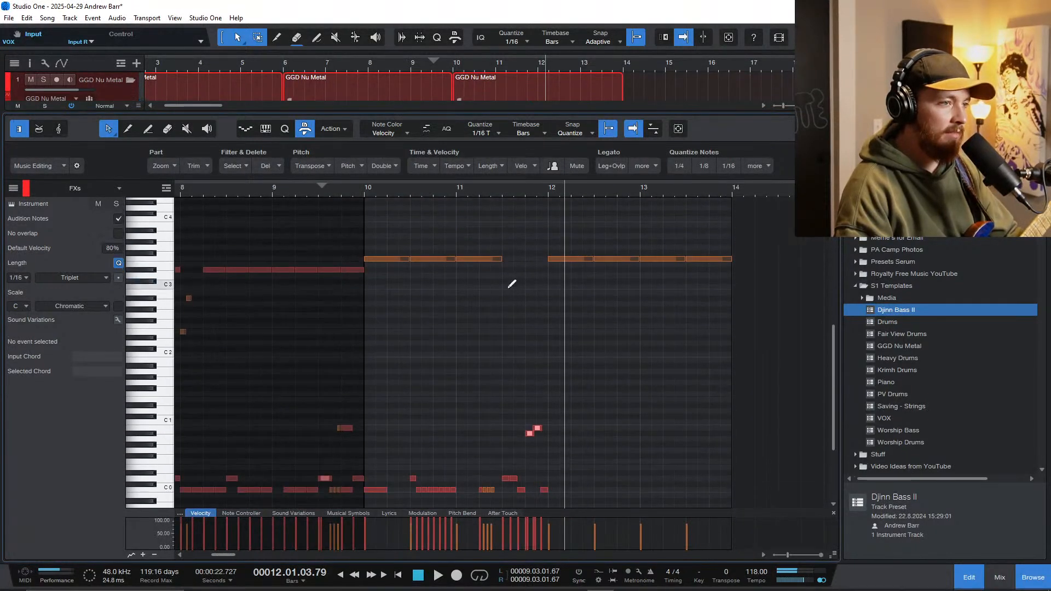
pyautogui.hotkey('ctrl', 'space')
pyautogui.scroll(3, 497, 389)
pyautogui.scroll(-1, 516, 394)
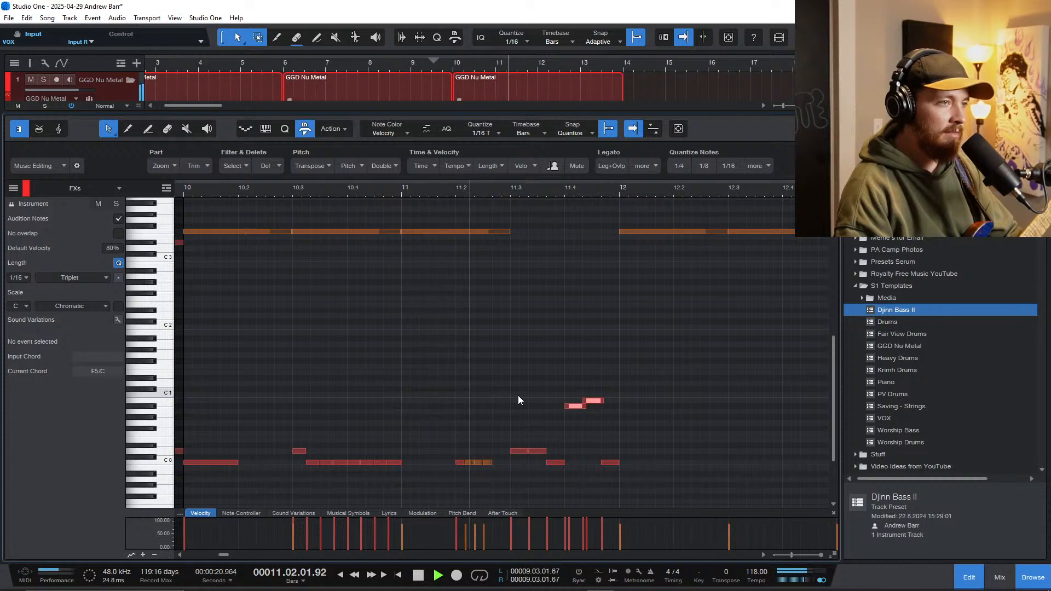
pyautogui.press('space')
# Step: Shift the delayed copies of the A#0 and B0 hits in bar 11 beat 4 slightly later
pyautogui.scroll(4, 603, 416)
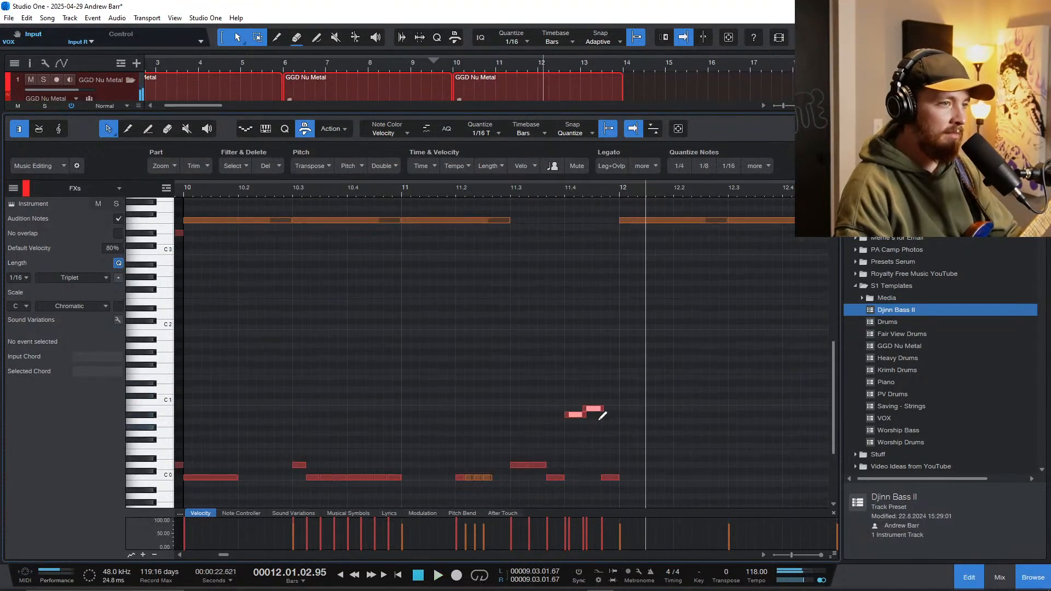
pyautogui.scroll(3, 602, 416)
pyautogui.scroll(-4, 599, 418)
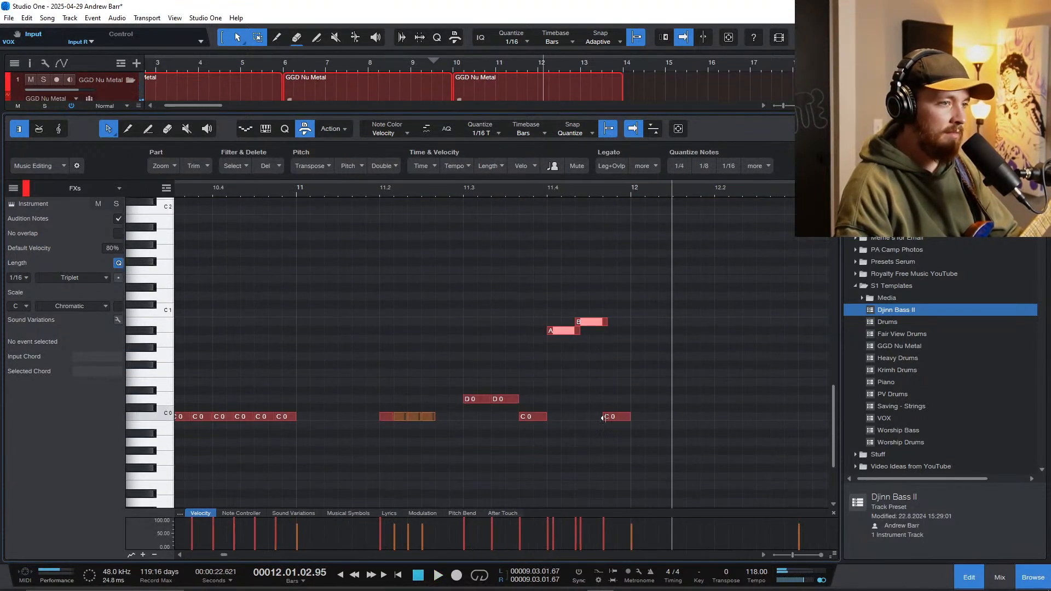
pyautogui.click(605, 416)
pyautogui.moveTo(565, 331); pyautogui.dragTo(608, 323)
# Step: Play the fill with the wider A#0 and B0 doubles and stop in bar 12
pyautogui.click(508, 311)
pyautogui.press('space')
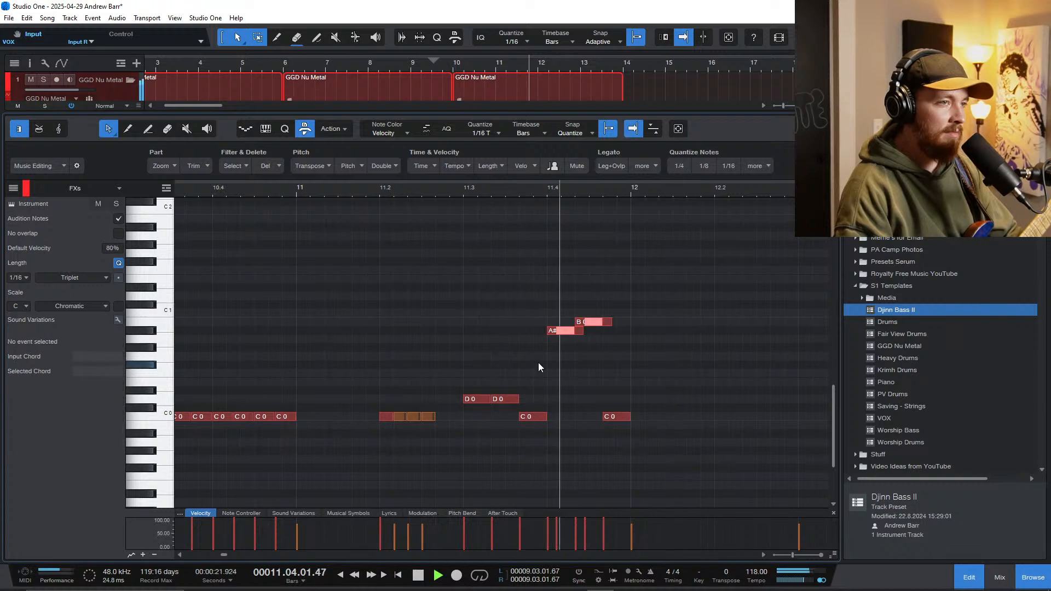
pyautogui.press('space')
pyautogui.scroll(-3, 571, 381)
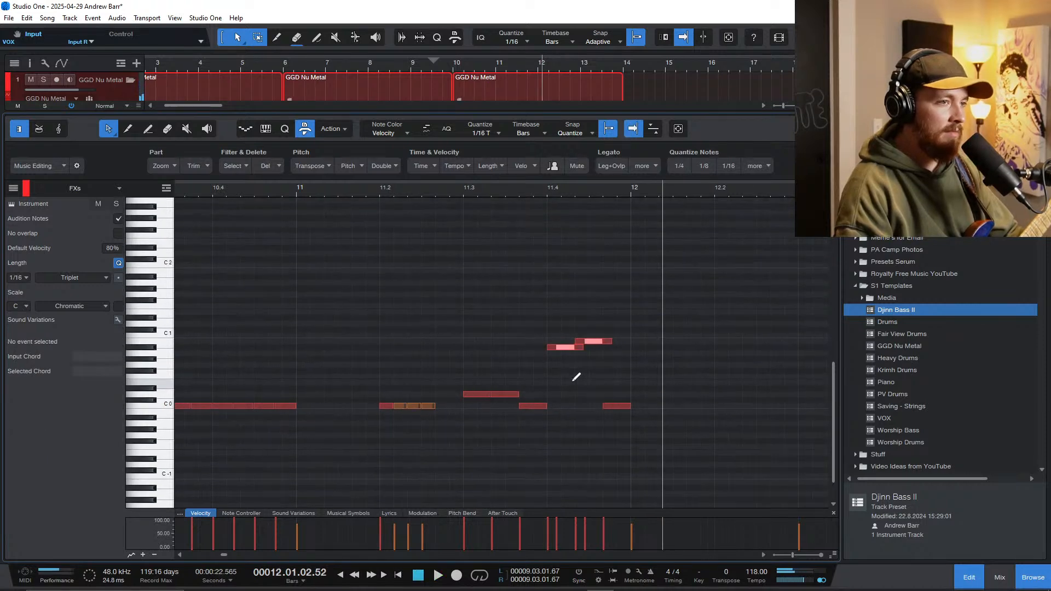
# Step: Delete the F3 cymbal notes from bar 12 to bar 14
pyautogui.scroll(-5, 584, 366)
pyautogui.scroll(3, 593, 340)
pyautogui.moveTo(606, 299); pyautogui.dragTo(721, 224)
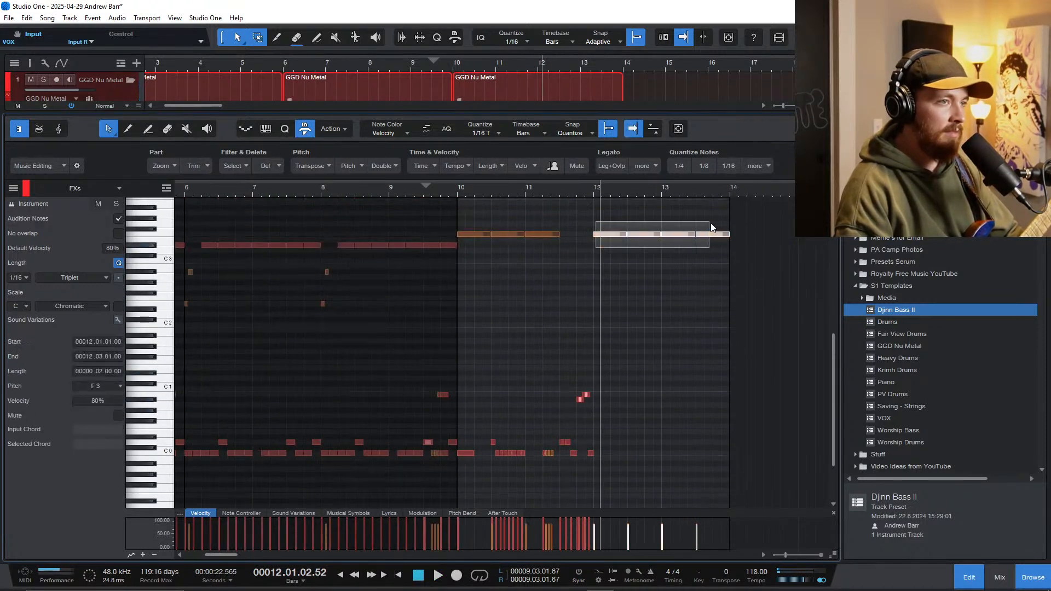
pyautogui.press('Delete')
# Step: Move the second D0 note of bar 11 beat 3 up to A#0 and add a slightly delayed copy of it
pyautogui.scroll(-1, 575, 333)
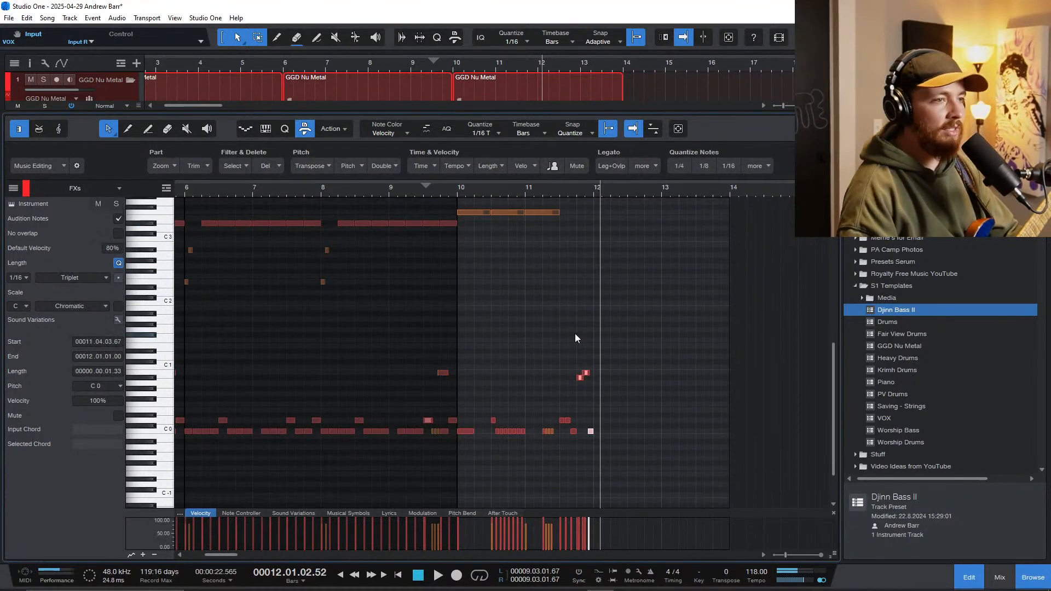
pyautogui.scroll(4, 574, 333)
pyautogui.click(495, 398)
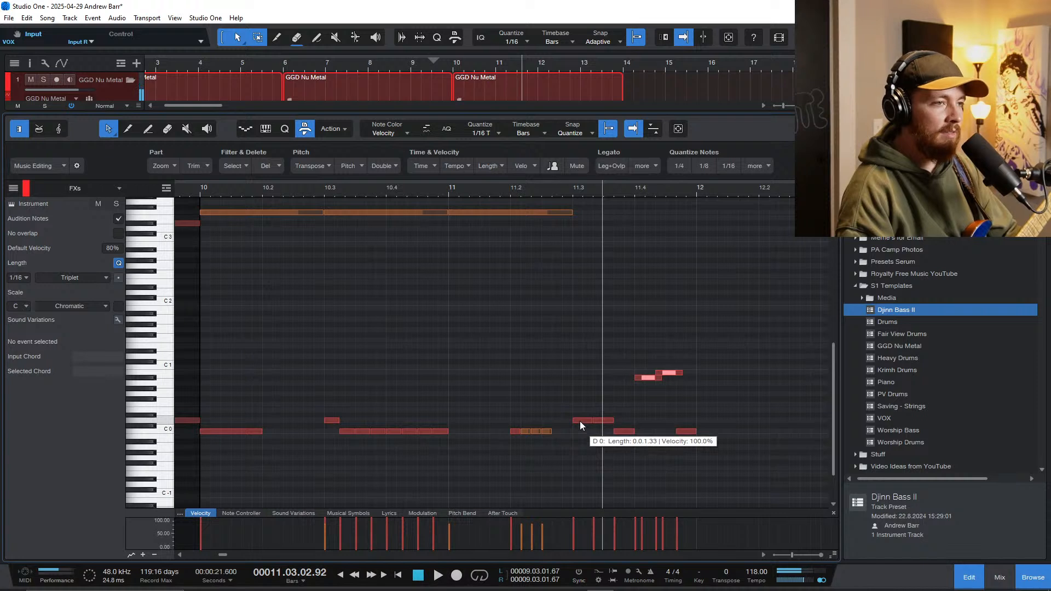
pyautogui.moveTo(602, 420); pyautogui.dragTo(604, 385)
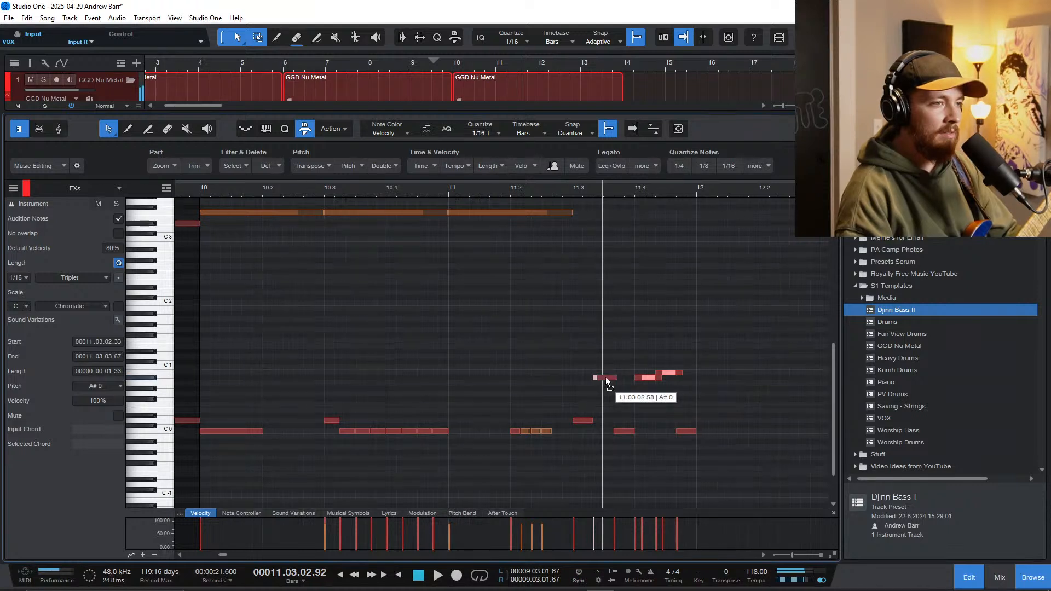
# Step: Play the fill with the added A#0 hit in bar 11 beat 3 and stop in bar 12
pyautogui.click(569, 378)
pyautogui.press('space')
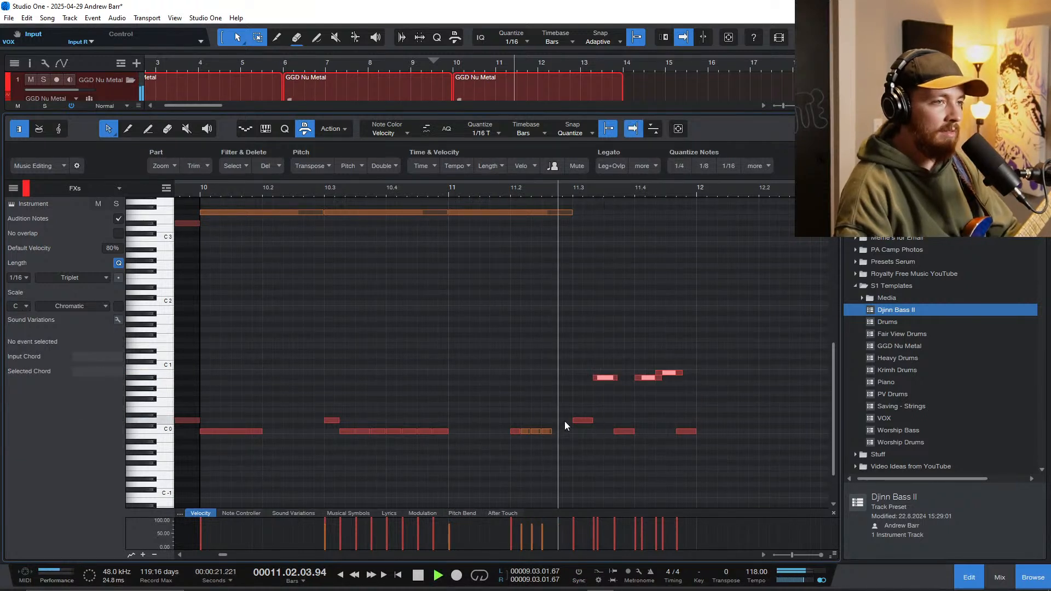
pyautogui.press('space')
# Step: Replace the A#0 pair in bar 11 beat 3 with a C0 copy and double the remaining D0 hit slightly late
pyautogui.moveTo(590, 365); pyautogui.dragTo(616, 393)
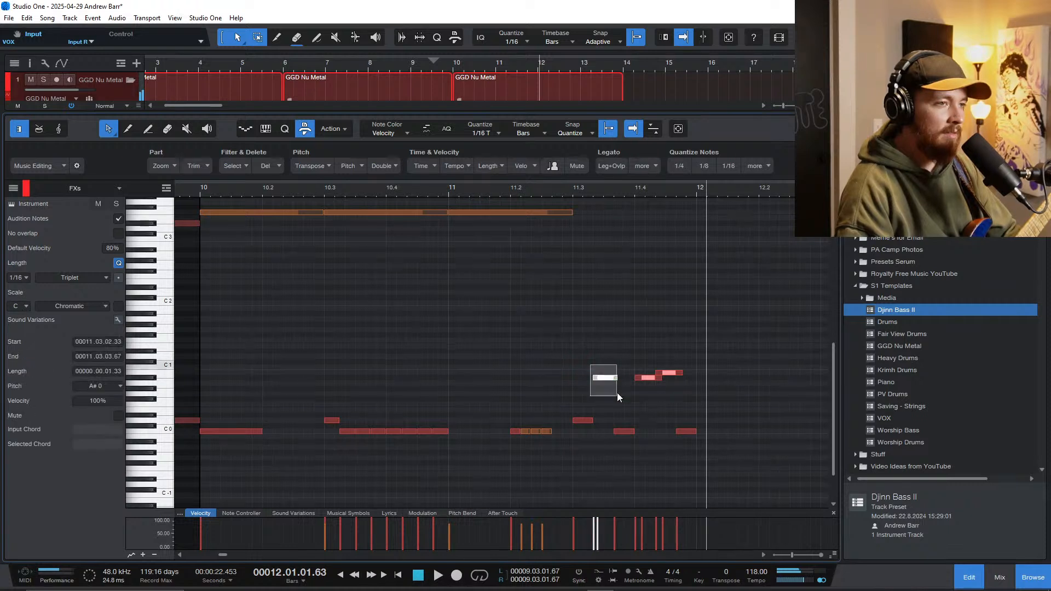
pyautogui.hotkey('ctrl', 'z')
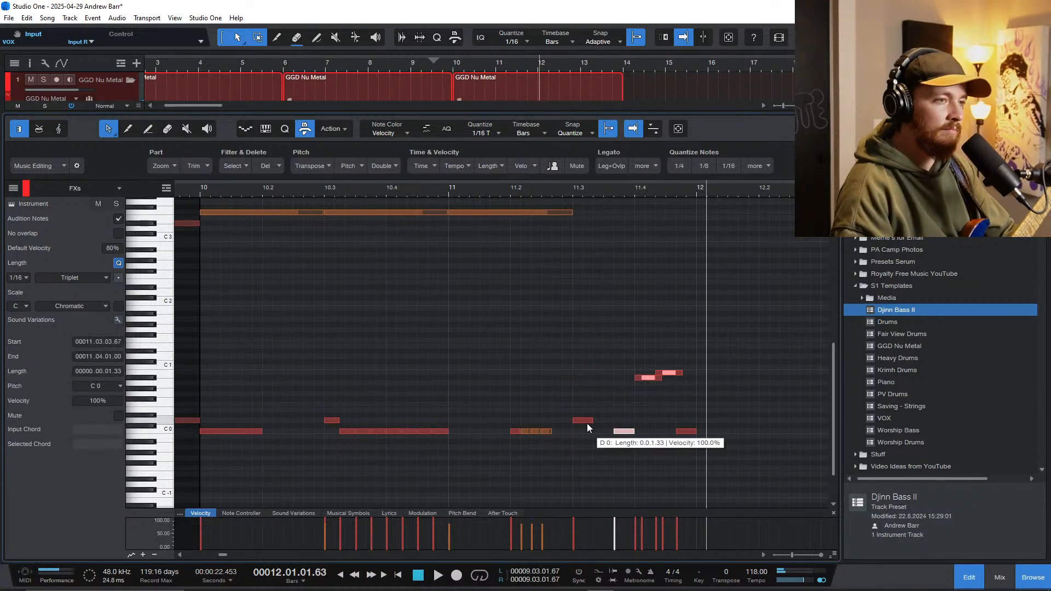
pyautogui.moveTo(621, 435); pyautogui.dragTo(592, 429)
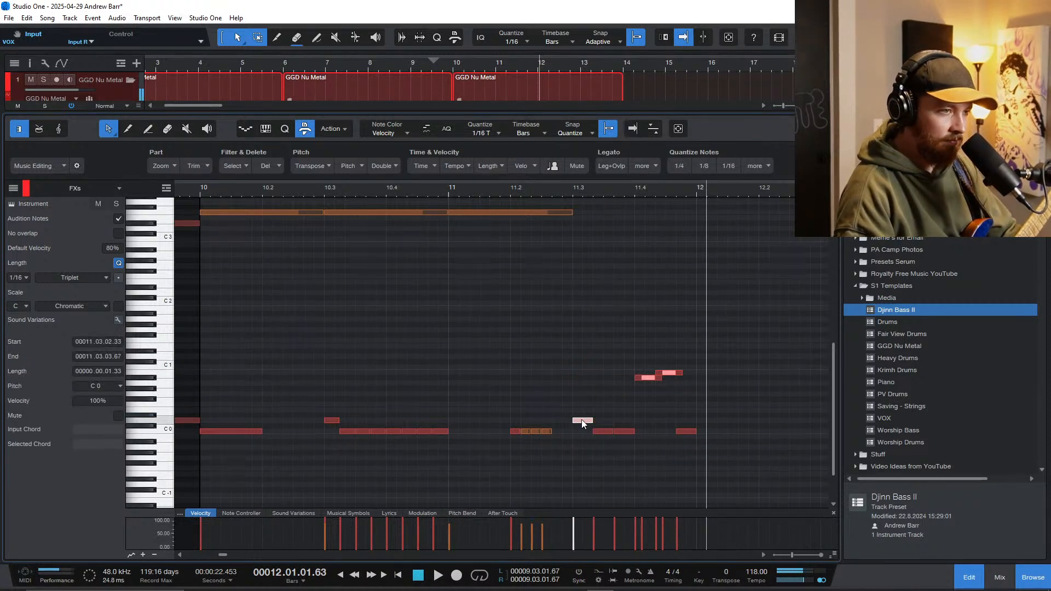
# Step: Play the revised fill with the doubled D0 hit from bar 11 onward and stop at bar 14
pyautogui.click(563, 435)
pyautogui.press('space')
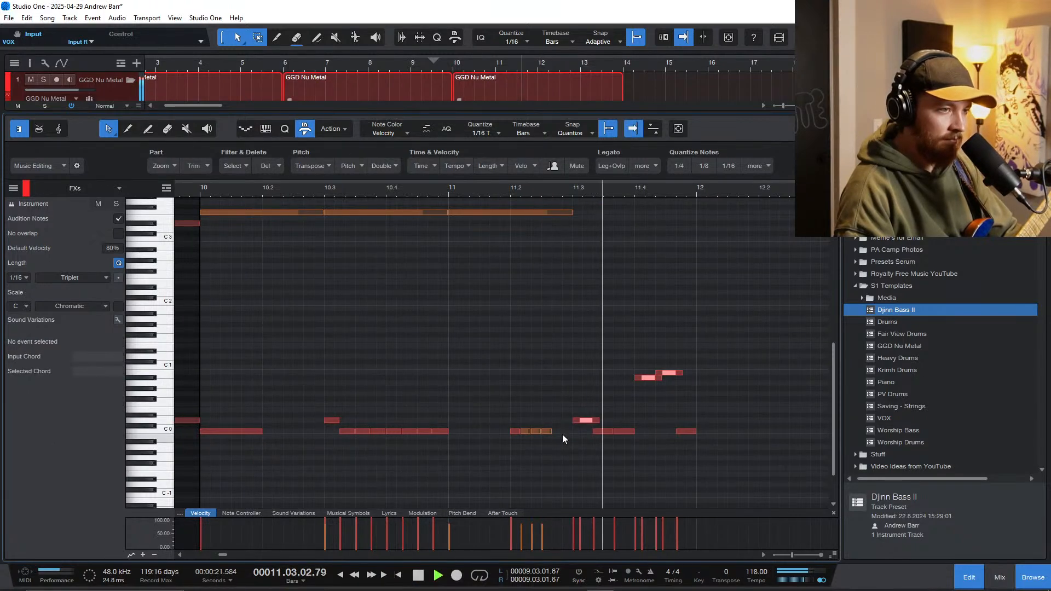
pyautogui.scroll(-3, 600, 432)
pyautogui.scroll(-1, 595, 431)
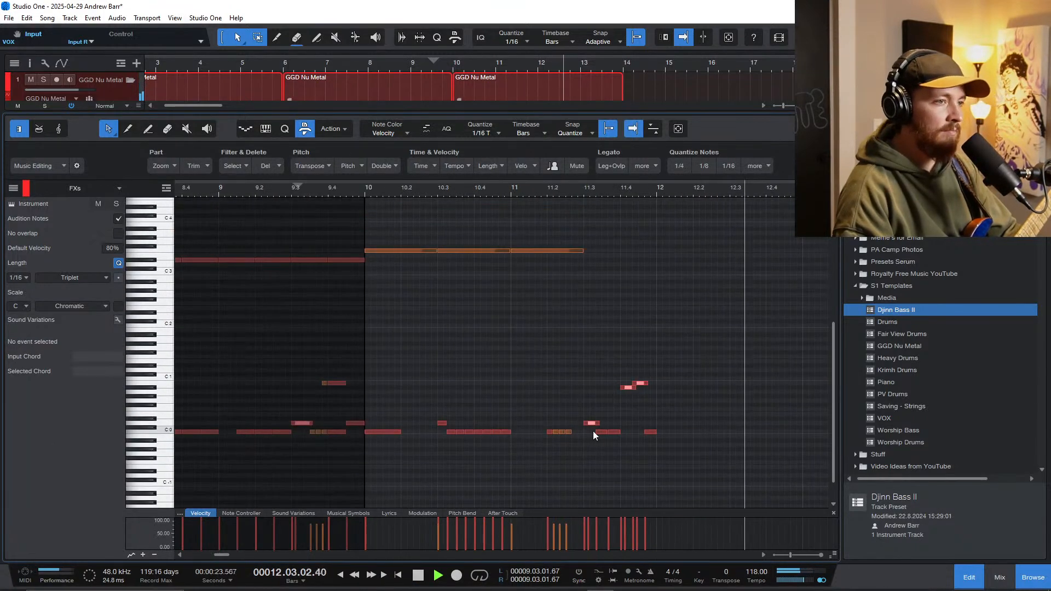
pyautogui.scroll(-2, 254, 357)
pyautogui.hscroll(-4, 257, 359)
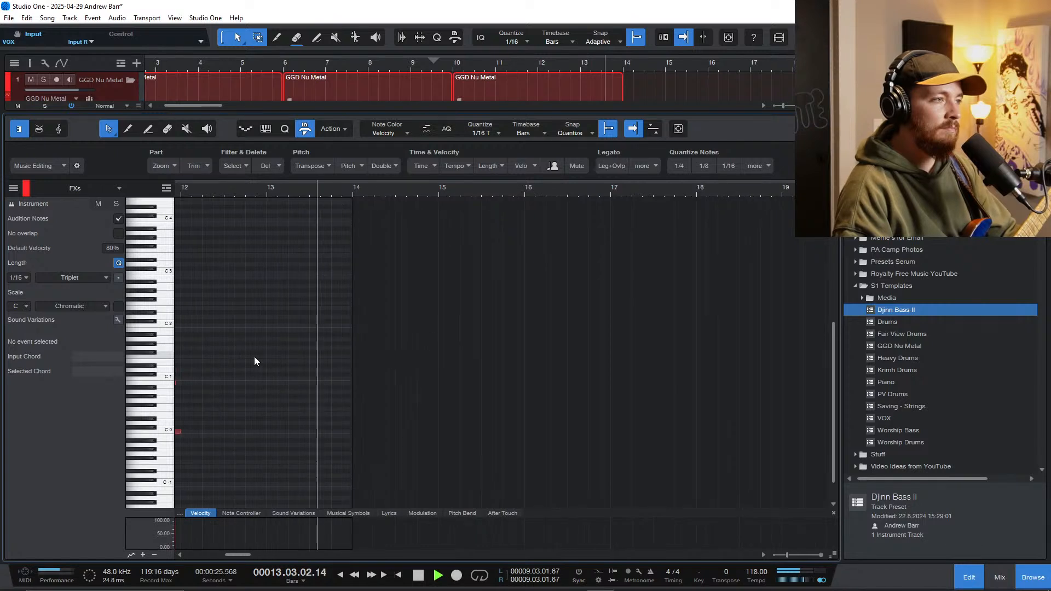
pyautogui.hscroll(-3, 321, 379)
pyautogui.press('space')
# Step: Play the transition from late in bar 9 into the new drum section and through the bar 11 fill
pyautogui.hscroll(-2, 322, 377)
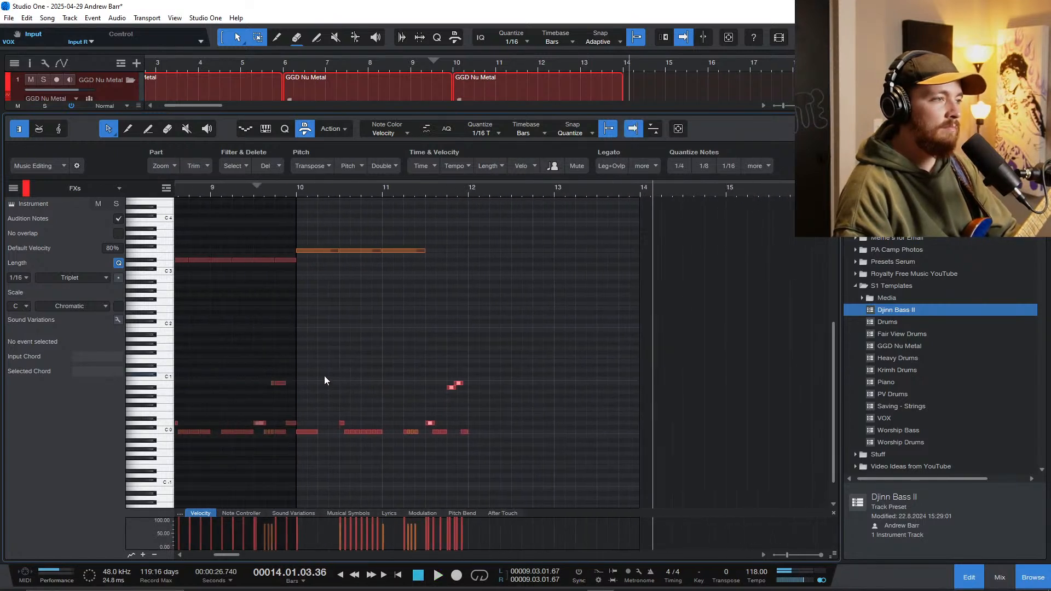
pyautogui.click(277, 193)
pyautogui.press('space')
pyautogui.scroll(5, 323, 322)
pyautogui.scroll(-3, 385, 395)
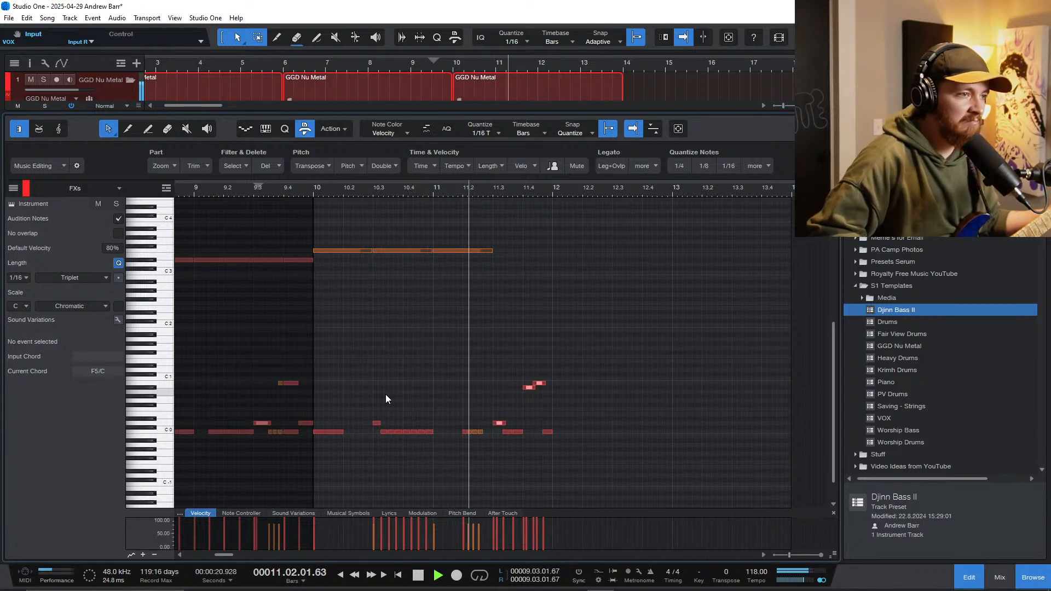
# Step: Show the full arrangement, and switch record arming from GTR 4 to Track GTR
pyautogui.press('F3')
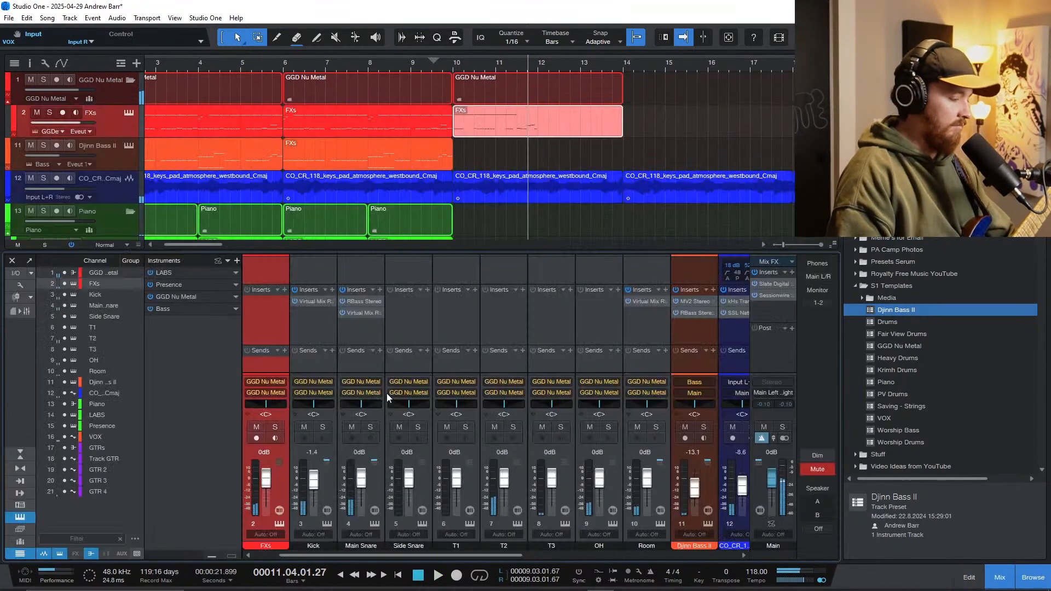
pyautogui.press('F3')
pyautogui.scroll(-2, 409, 328)
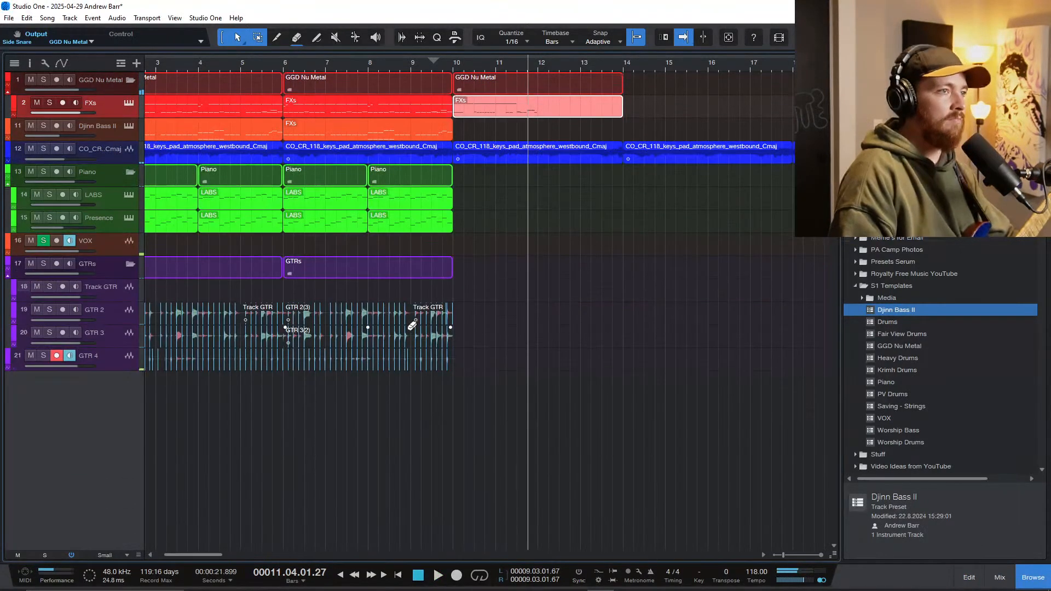
pyautogui.click(59, 356)
pyautogui.click(120, 298)
pyautogui.click(63, 287)
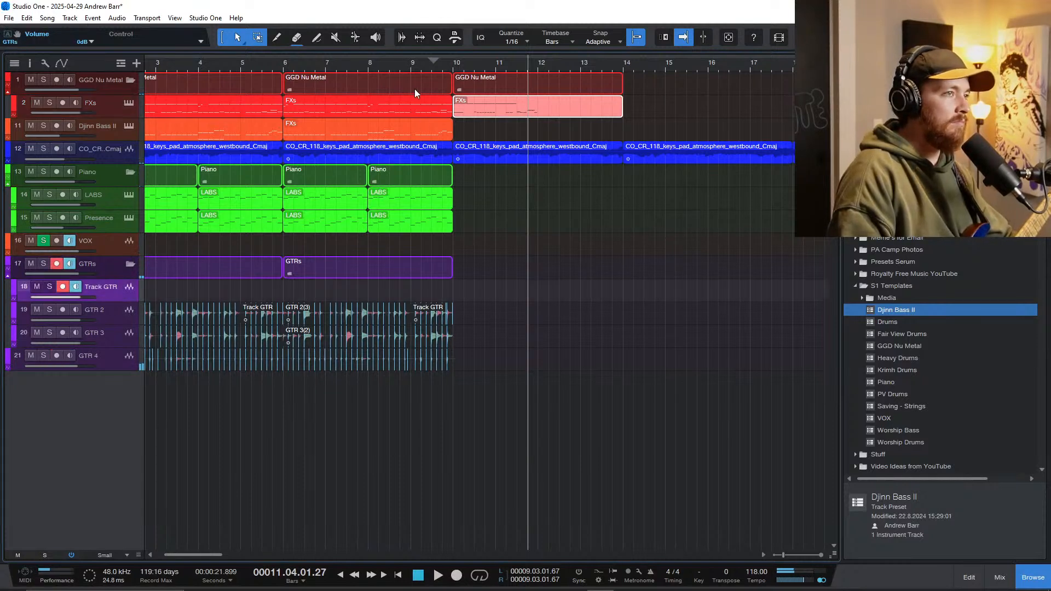
# Step: Play the arrangement from bar 8 with Track GTR armed and monitored
pyautogui.click(377, 65)
pyautogui.press('space')
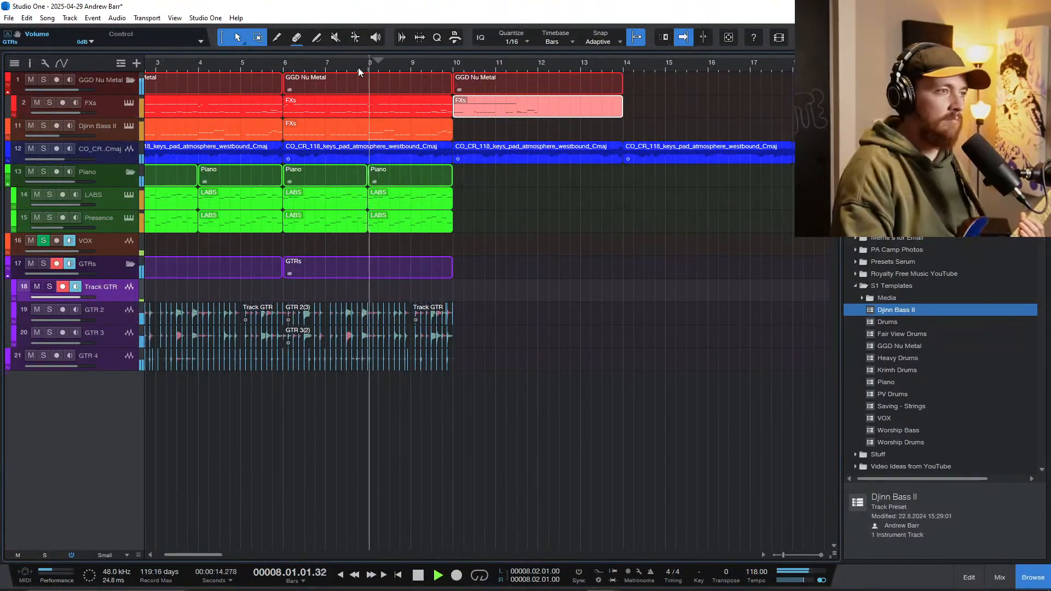
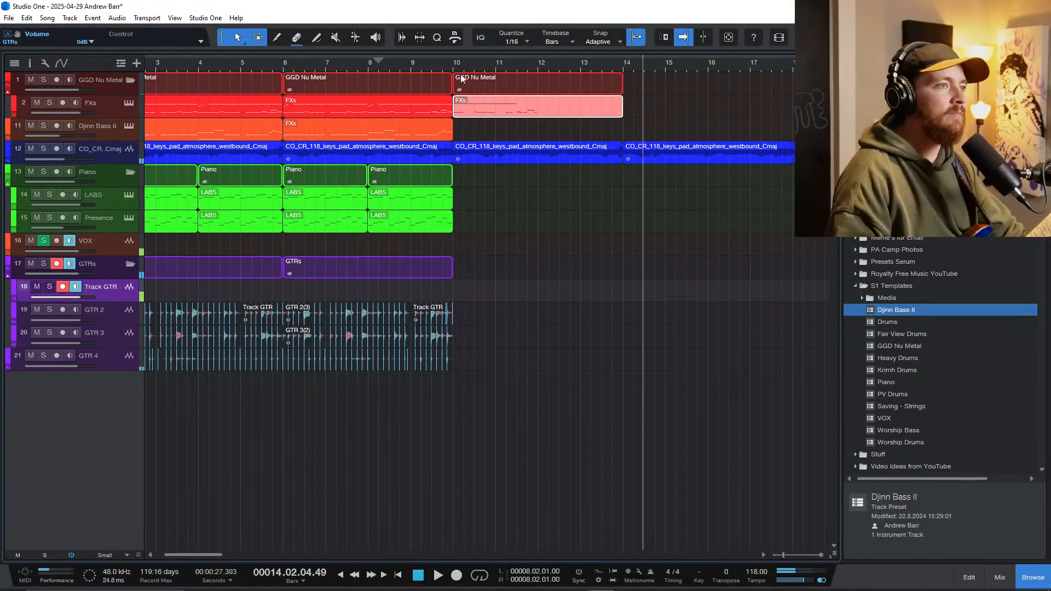
# Step: Play the arrangement from bar 9 across the transition into the new drum section
pyautogui.click(412, 63)
pyautogui.scroll(2, 504, 232)
pyautogui.scroll(2, 504, 232)
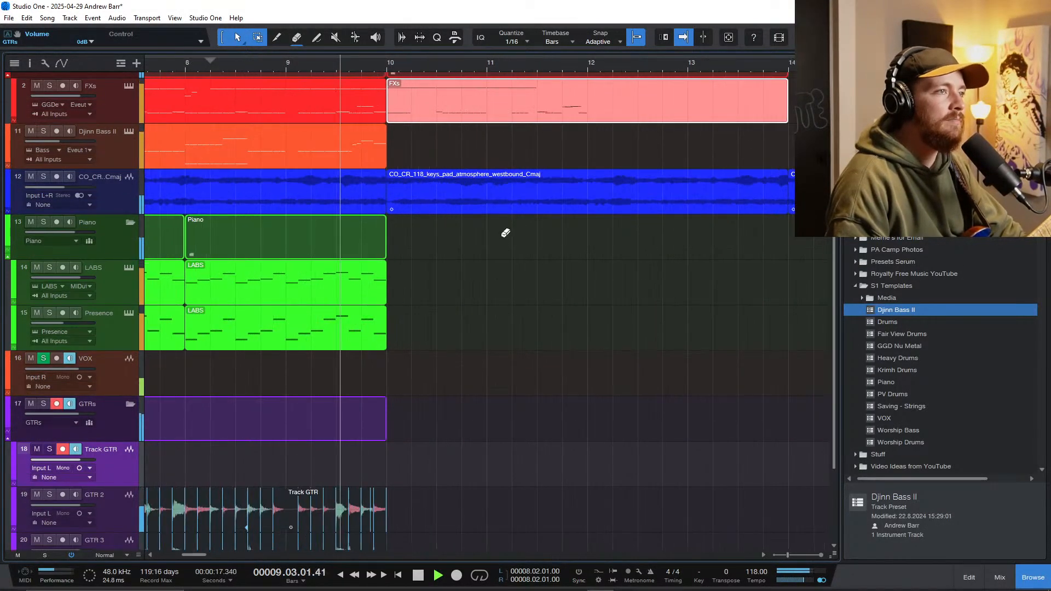
pyautogui.scroll(-1, 503, 232)
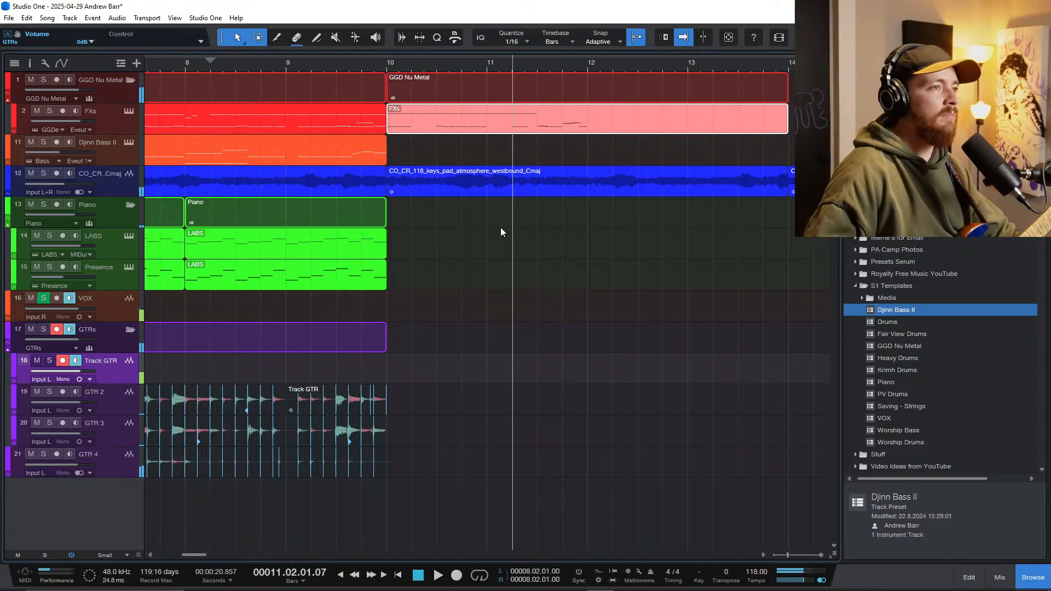
# Step: Open the new FXs drum part for note editing and play it from bar 10
pyautogui.doubleClick(483, 129)
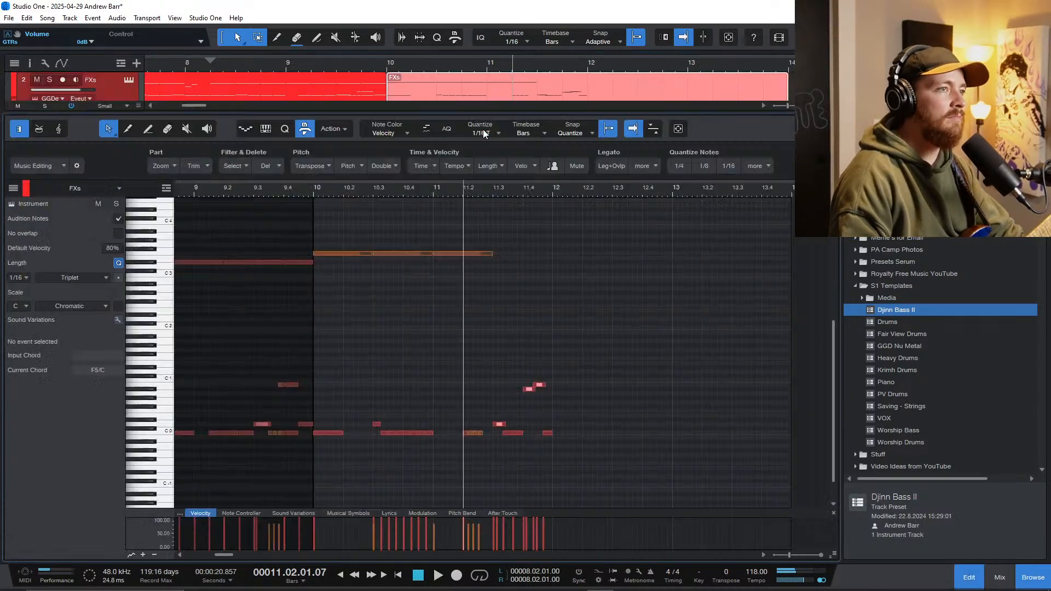
pyautogui.click(308, 189)
pyautogui.scroll(4, 358, 357)
pyautogui.press('space')
pyautogui.scroll(2, 425, 450)
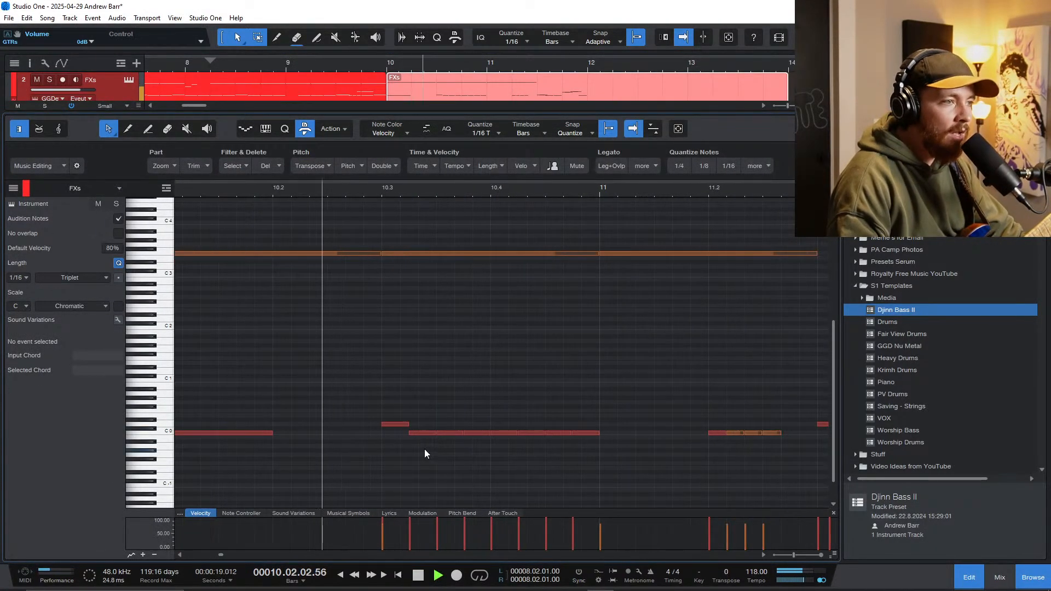
pyautogui.press('space')
# Step: Delete the last C 0 hit before bar 11 and play the pattern again from late bar 9
pyautogui.click(575, 433)
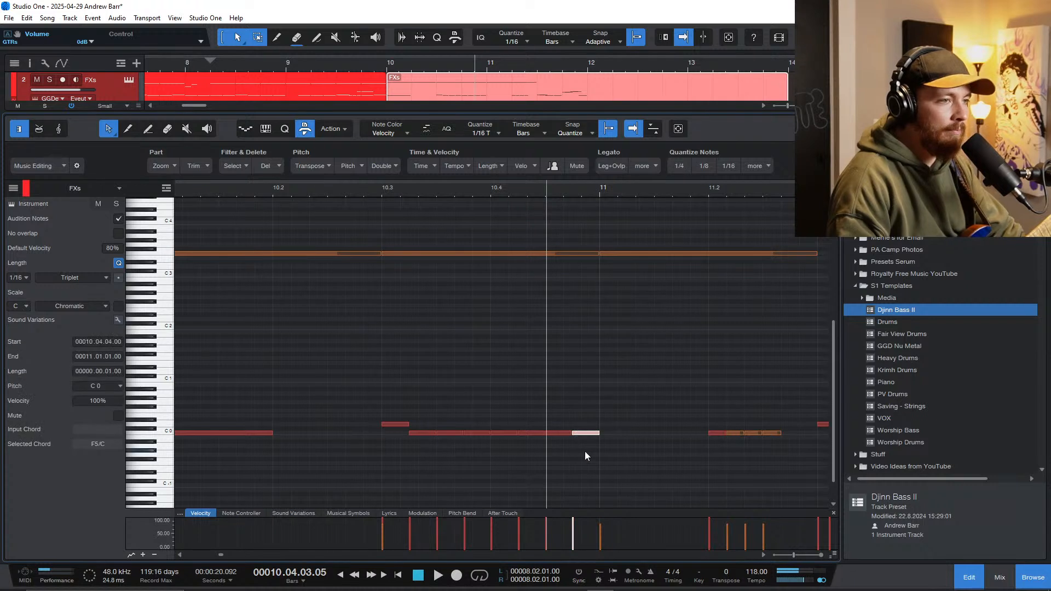
pyautogui.press('Delete')
pyautogui.scroll(-2, 420, 386)
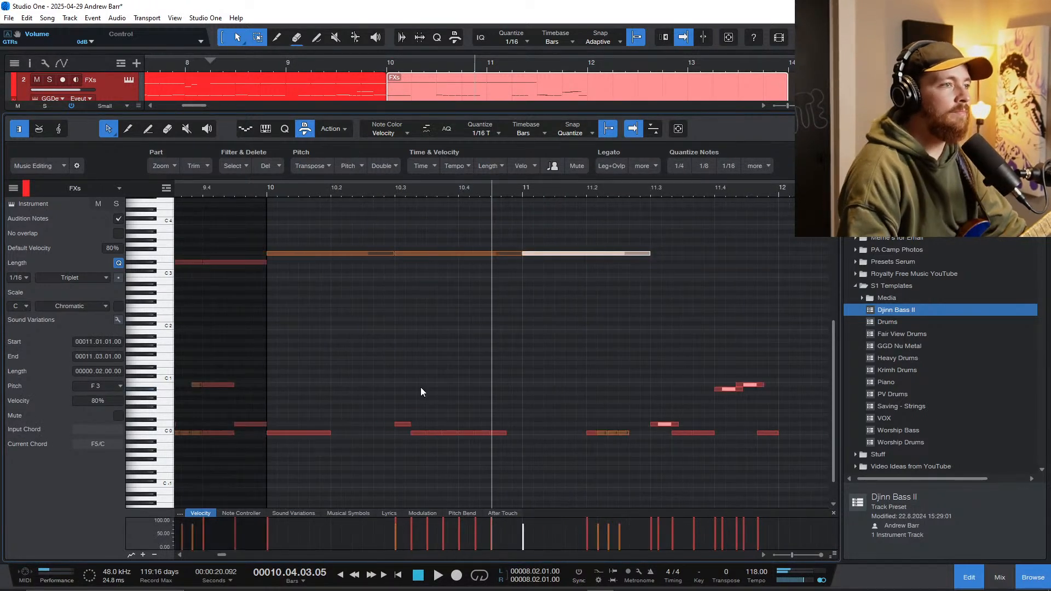
pyautogui.hscroll(-1, 419, 383)
pyautogui.click(307, 192)
pyautogui.press('space')
pyautogui.scroll(-2, 366, 361)
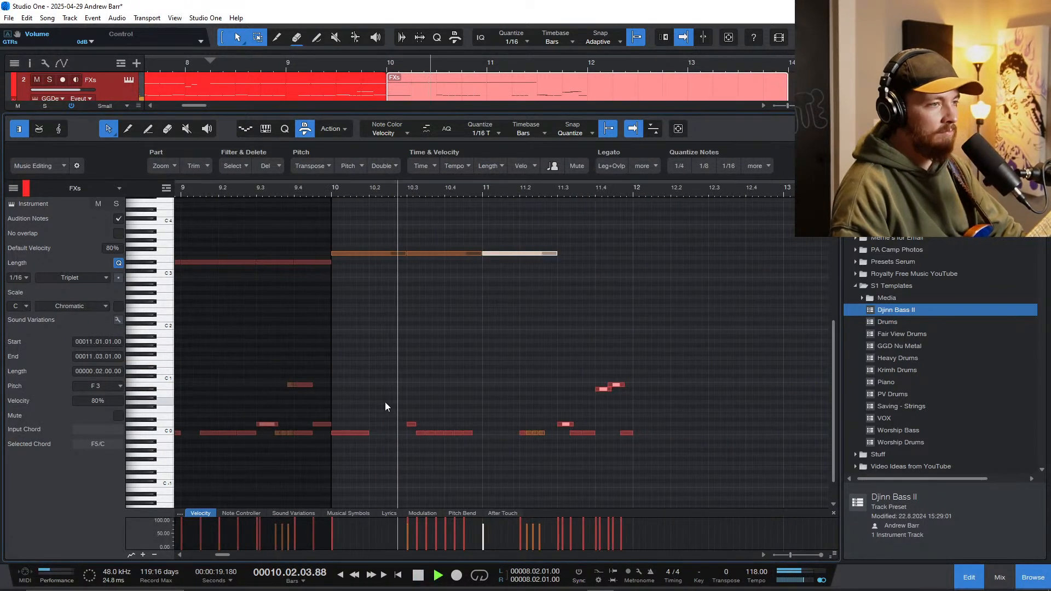
pyautogui.hscroll(1, 386, 402)
# Step: Duplicate the half-bar F 3 notes of bars 10 and 11 so the copies start at bar 12
pyautogui.moveTo(462, 282); pyautogui.dragTo(296, 234)
pyautogui.hotkey('ctrl', 'd')
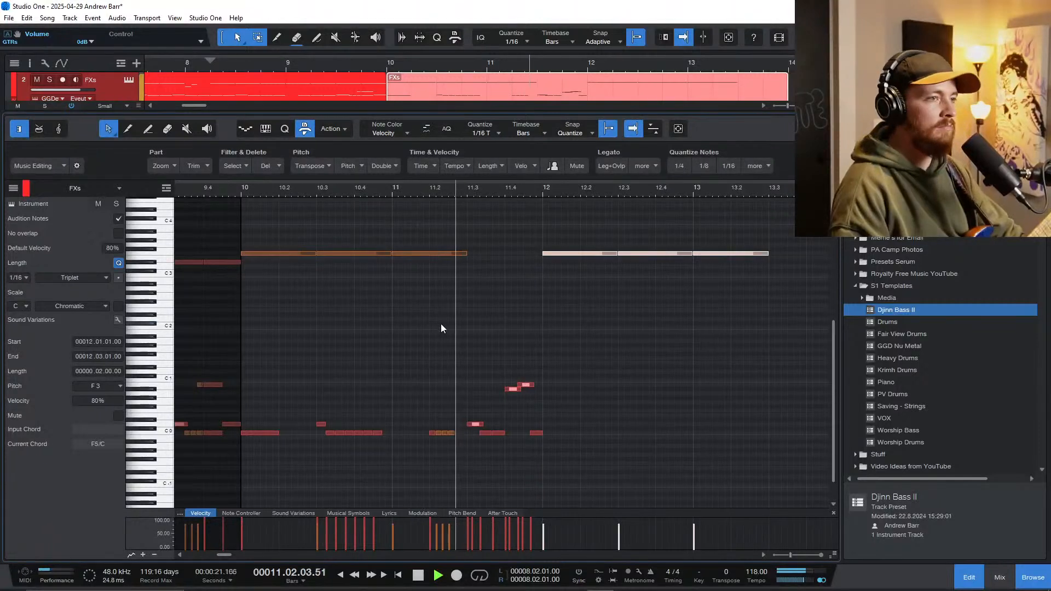
pyautogui.scroll(2, 452, 327)
pyautogui.press('space')
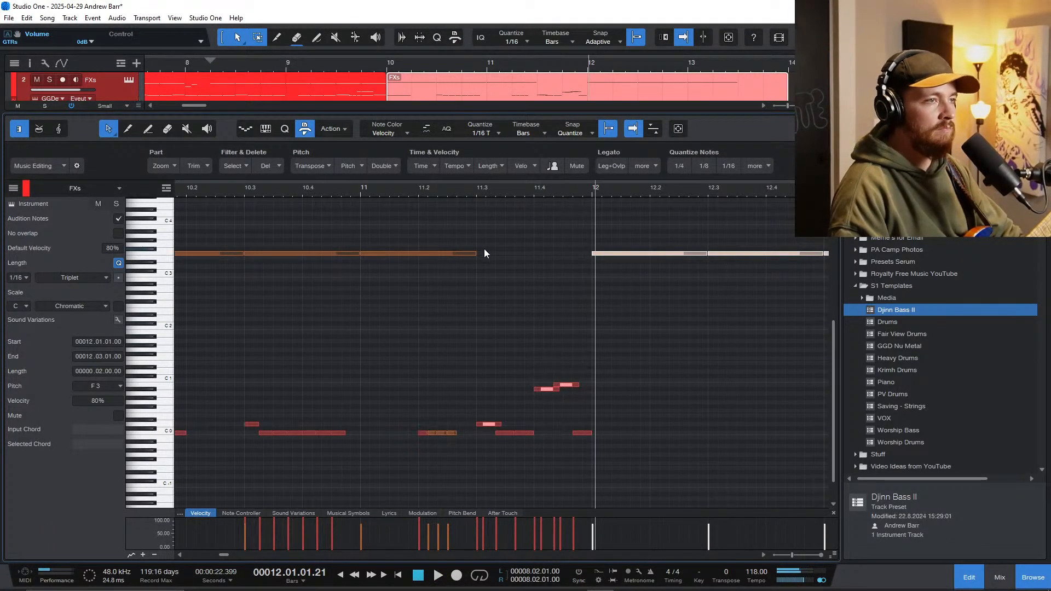
# Step: Fill the gap in the F 3 line with a half-bar note at 11.3
pyautogui.click(448, 257)
pyautogui.click(445, 256)
pyautogui.press('d')
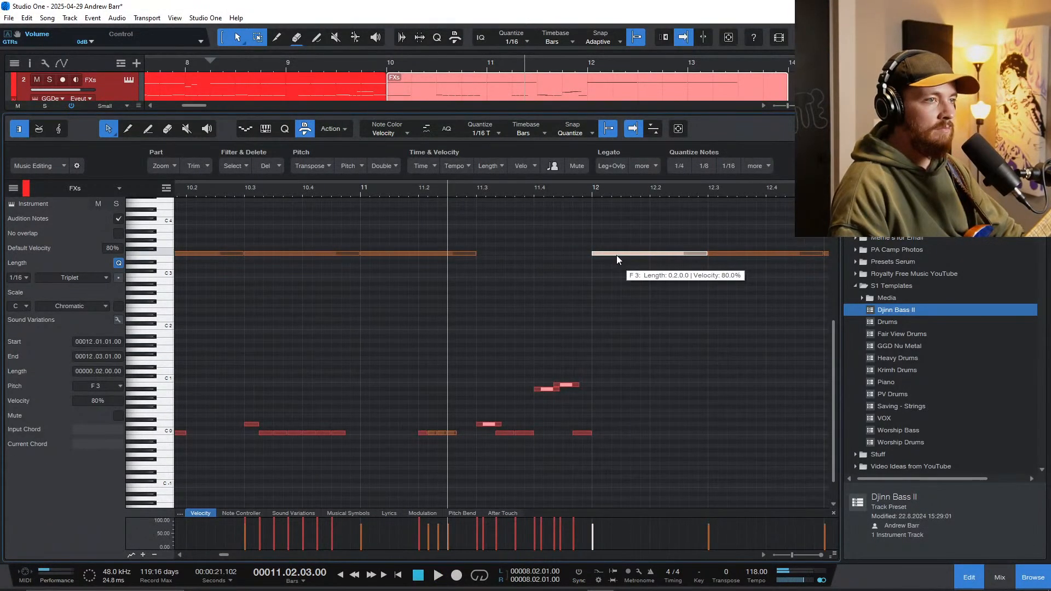
pyautogui.moveTo(616, 259); pyautogui.dragTo(497, 255)
pyautogui.press('w')
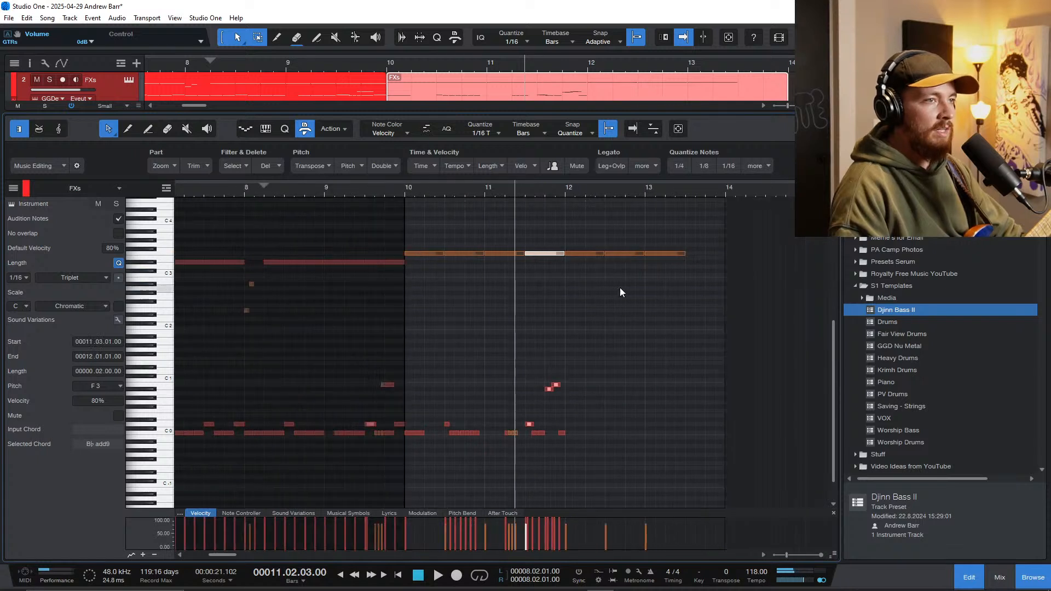
# Step: Turn the F 3 line into quarter notes from bar 12 and extend it to the start of bar 14
pyautogui.moveTo(711, 276); pyautogui.dragTo(691, 255)
pyautogui.press('d')
pyautogui.hotkey('ctrl', 'z')
pyautogui.press('d')
# Step: Play the extended F 3 line from bar 9 into the new section
pyautogui.click(365, 188)
pyautogui.press('space')
pyautogui.scroll(-3, 424, 296)
pyautogui.scroll(2, 435, 313)
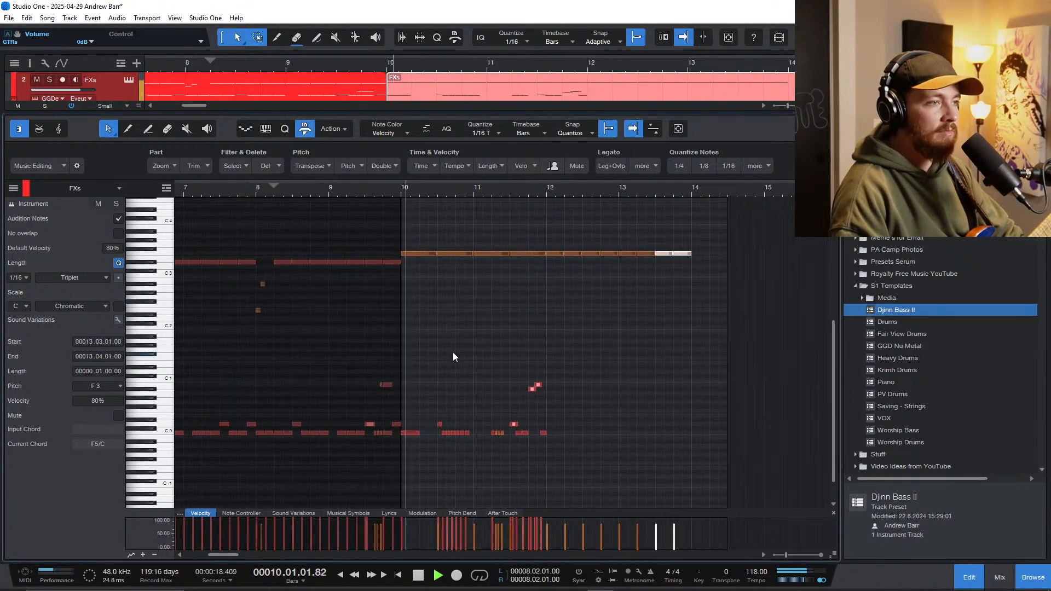
# Step: Duplicate the two-bar kick, snare and tom pattern of bars 10 and 11 into bars 12 and 13
pyautogui.scroll(2, 562, 438)
pyautogui.moveTo(579, 457); pyautogui.dragTo(323, 359)
pyautogui.press('d')
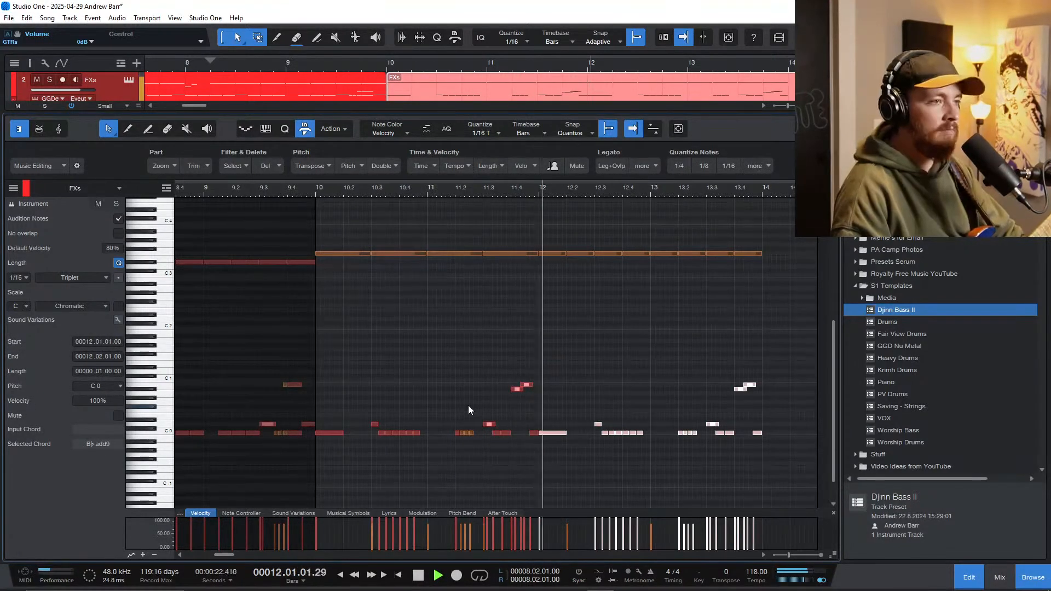
pyautogui.scroll(-2, 544, 391)
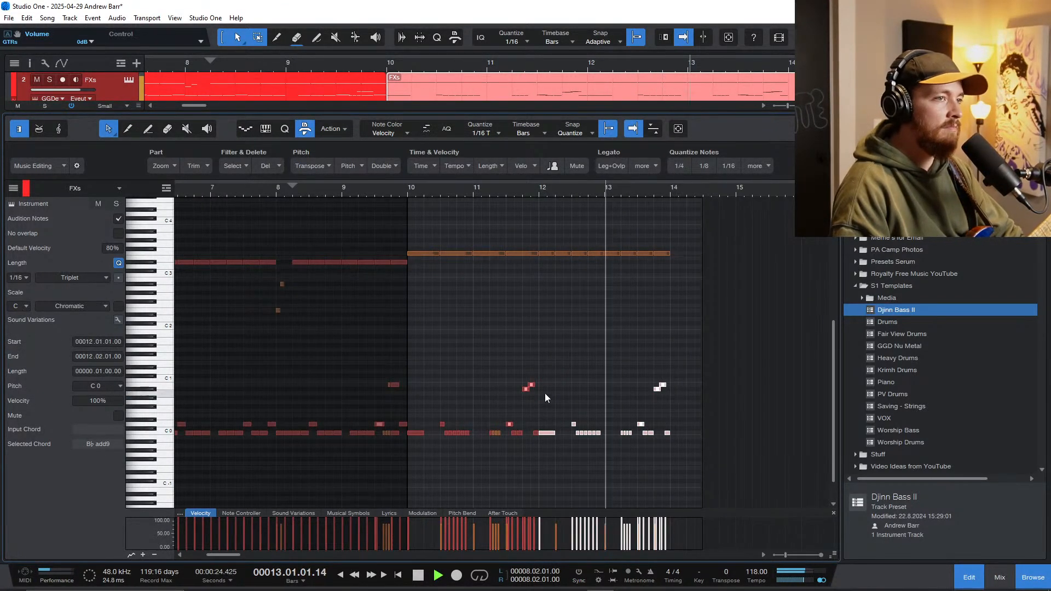
pyautogui.scroll(2, 604, 371)
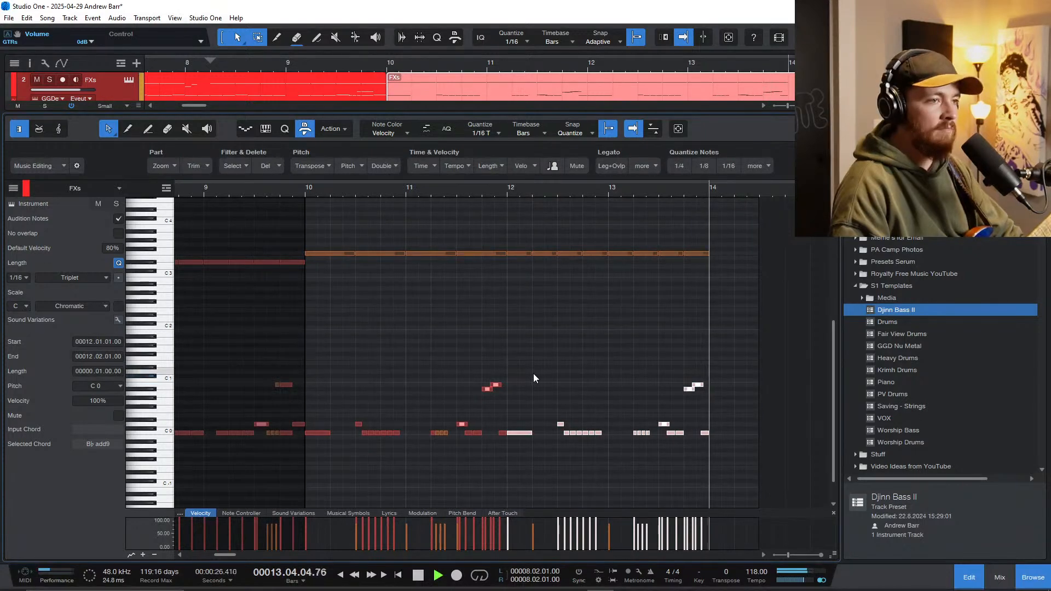
# Step: Play the four-bar drum pattern from bar 10 through the bar 11 fill and stop at bar 12
pyautogui.click(300, 192)
pyautogui.press('space')
pyautogui.scroll(3, 400, 349)
pyautogui.hscroll(1, 415, 361)
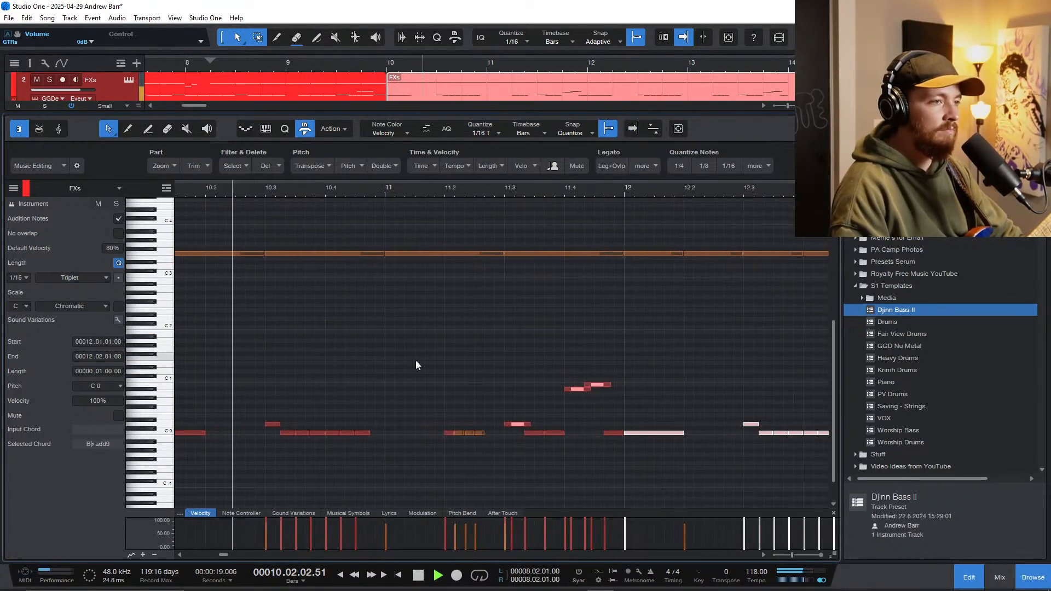
pyautogui.scroll(-2, 418, 360)
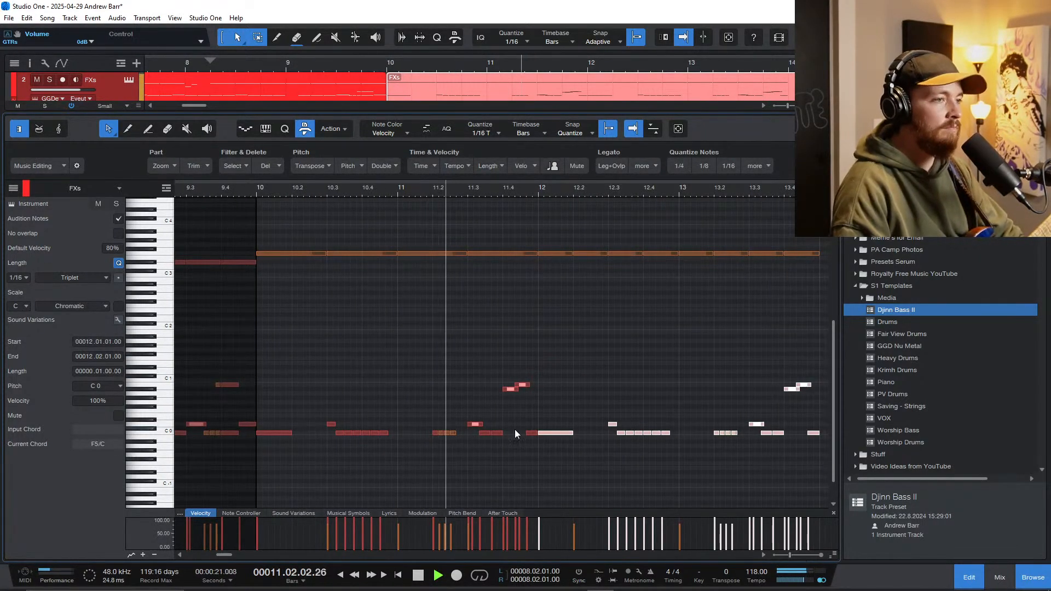
pyautogui.scroll(2, 517, 419)
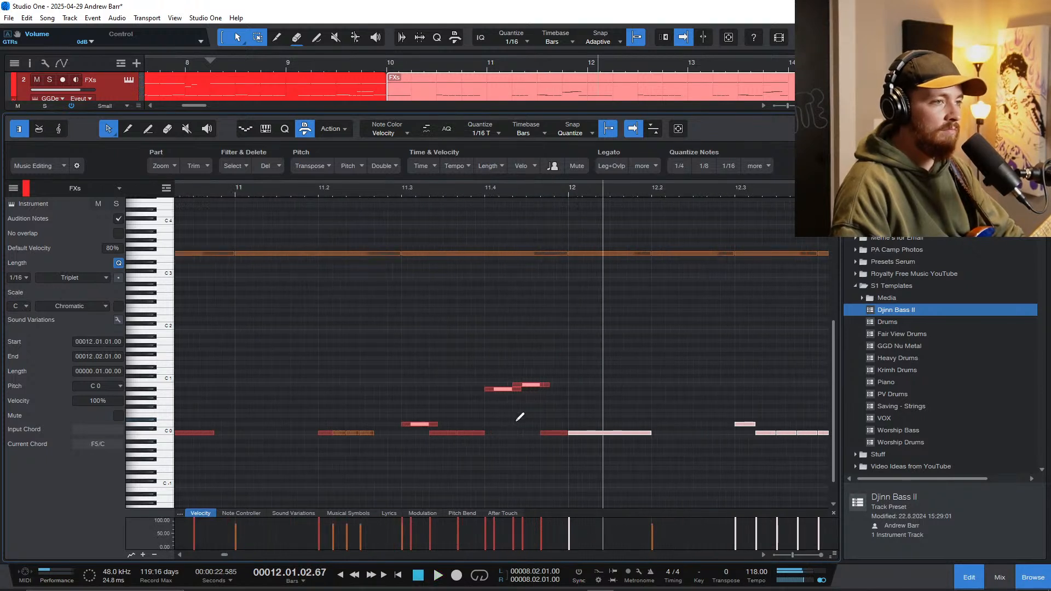
# Step: Delete the tom hits at the end of bar 11 and fill the space with two copies of the preceding C 0 hit
pyautogui.moveTo(499, 366); pyautogui.dragTo(533, 395)
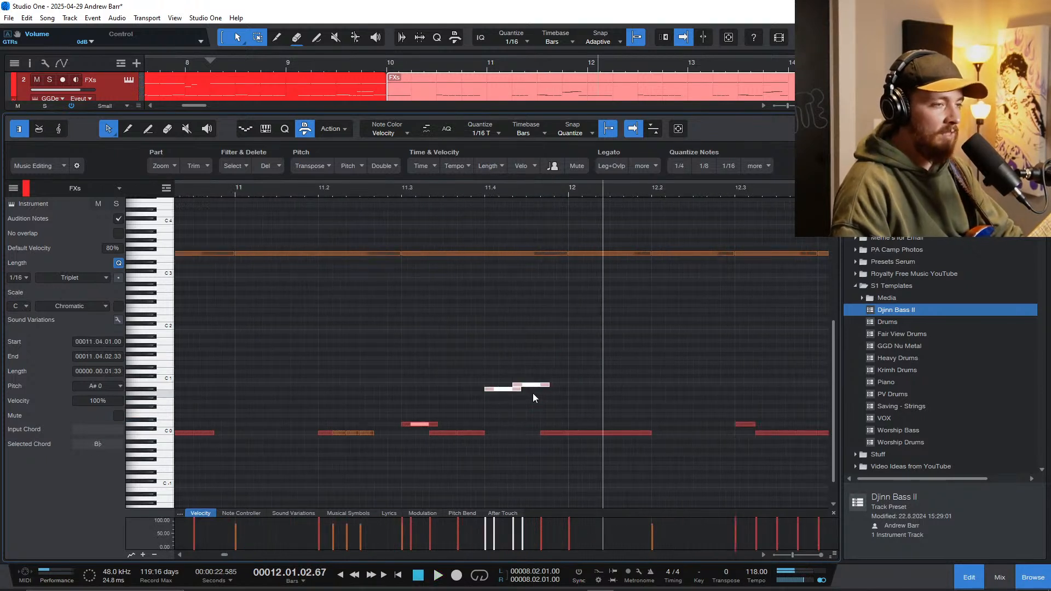
pyautogui.press('Delete')
pyautogui.click(471, 435)
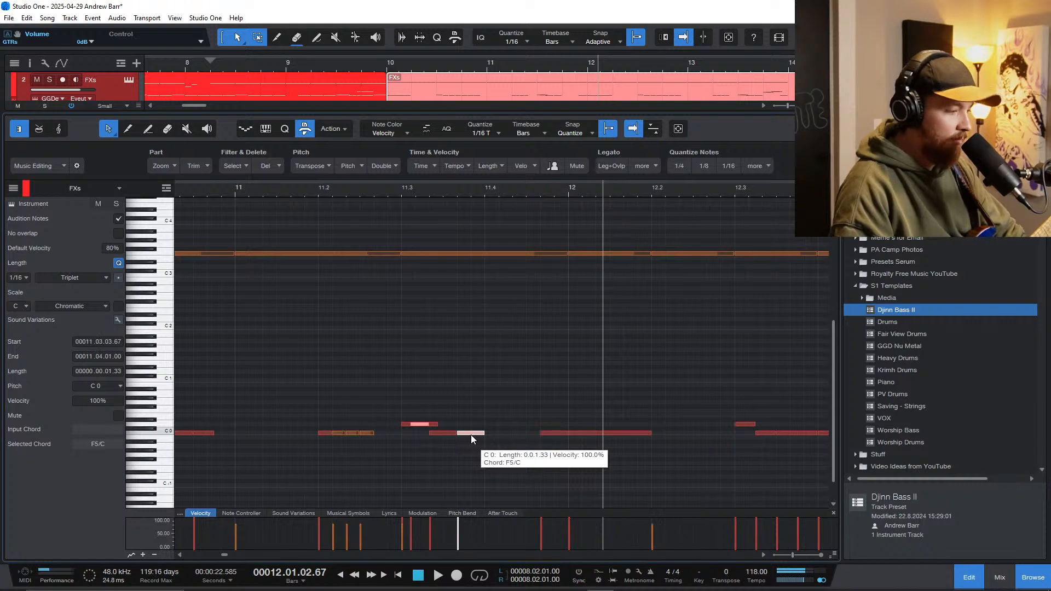
pyautogui.press('d')
pyautogui.press('d')
# Step: Play the reworked pattern from bar 11 through the bar 13 fill and stop after bar 14
pyautogui.click(291, 345)
pyautogui.press('space')
pyautogui.scroll(-3, 359, 408)
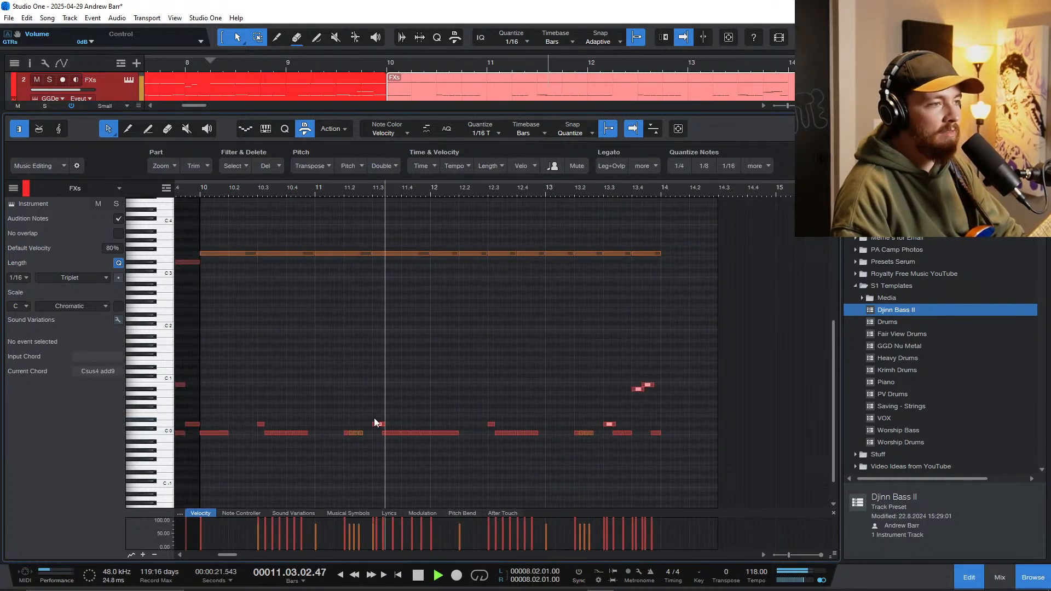
pyautogui.scroll(-2, 445, 448)
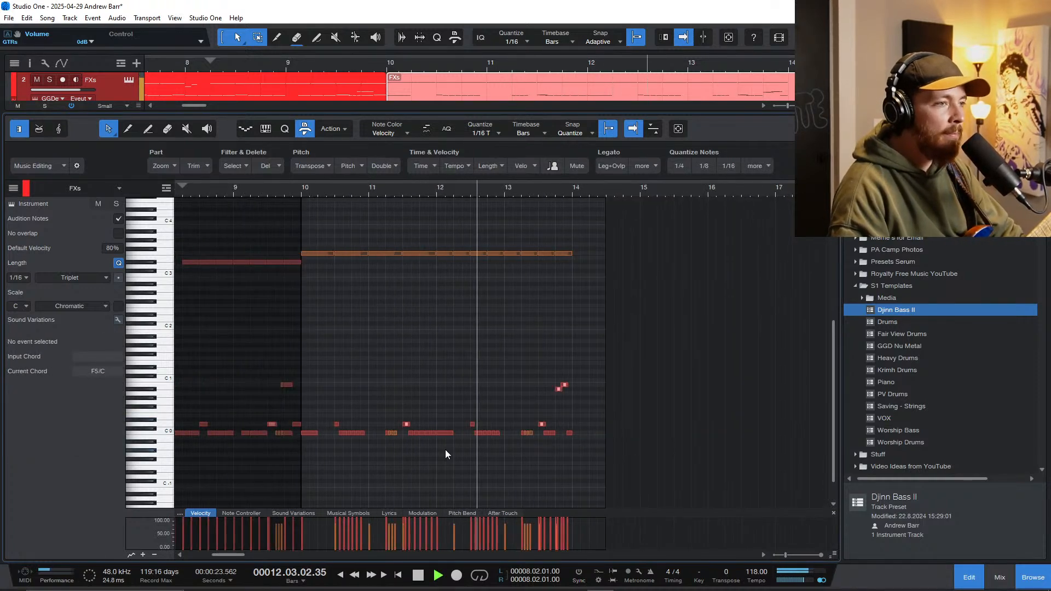
pyautogui.scroll(3, 545, 446)
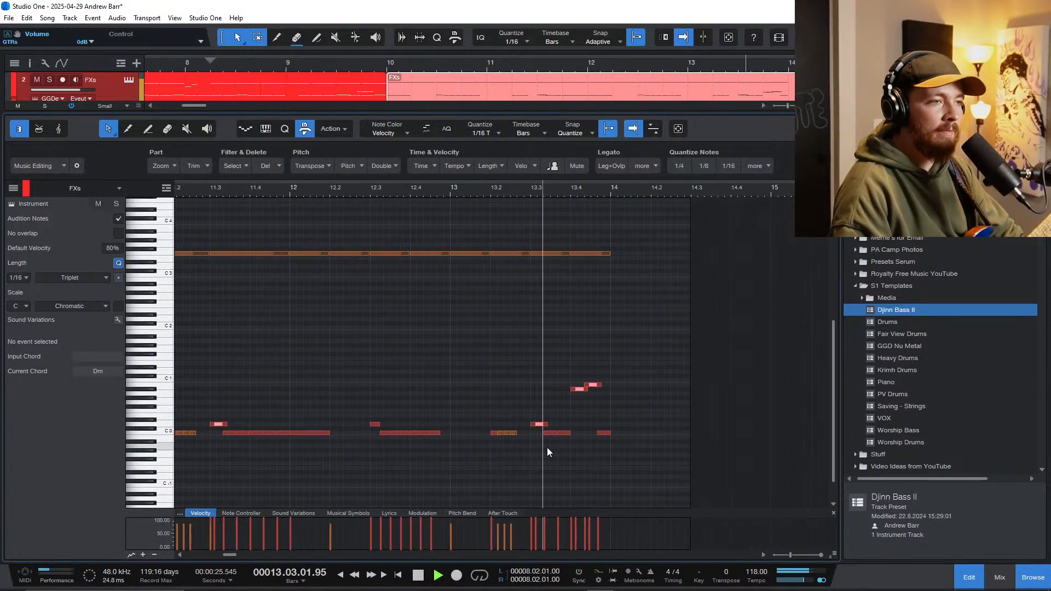
pyautogui.hscroll(-3, 319, 436)
pyautogui.press('space')
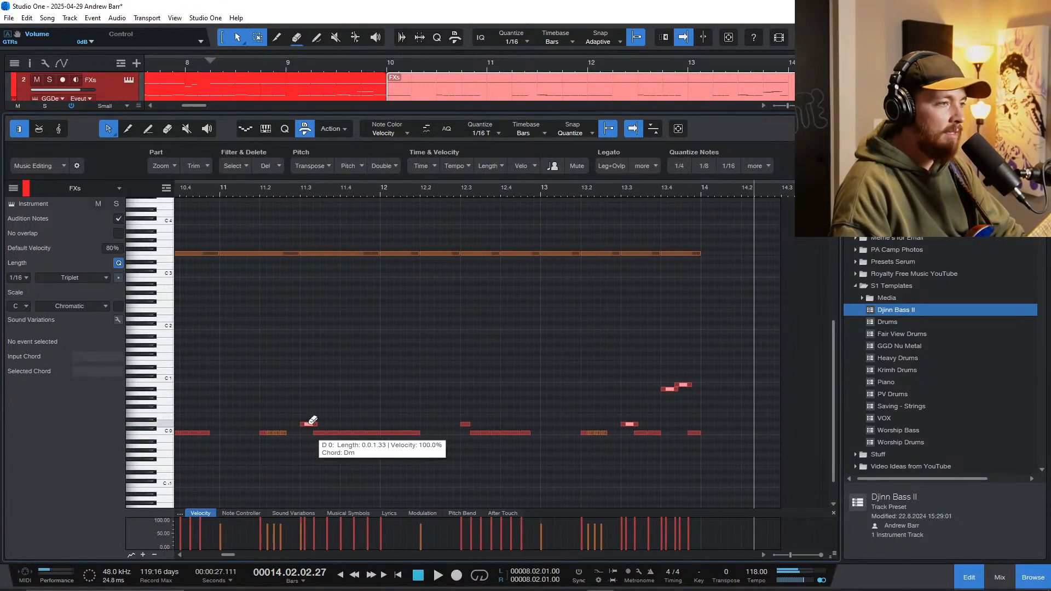
# Step: Reduce the doubled D 0 hit at 11.3 to a single note and play from just before it
pyautogui.click(306, 424)
pyautogui.hscroll(-1, 287, 390)
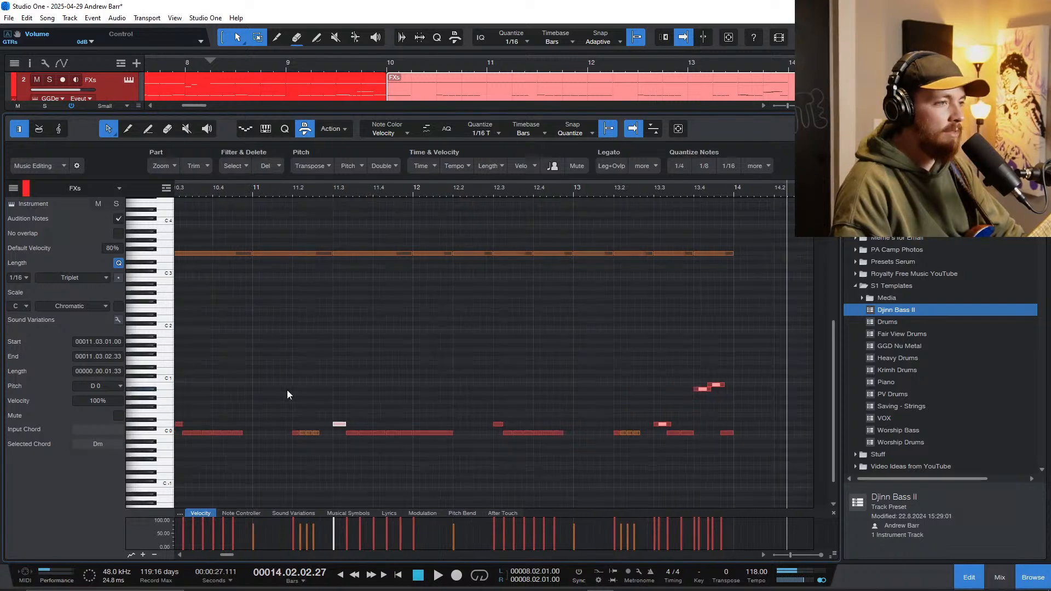
pyautogui.scroll(-3, 281, 351)
pyautogui.click(350, 388)
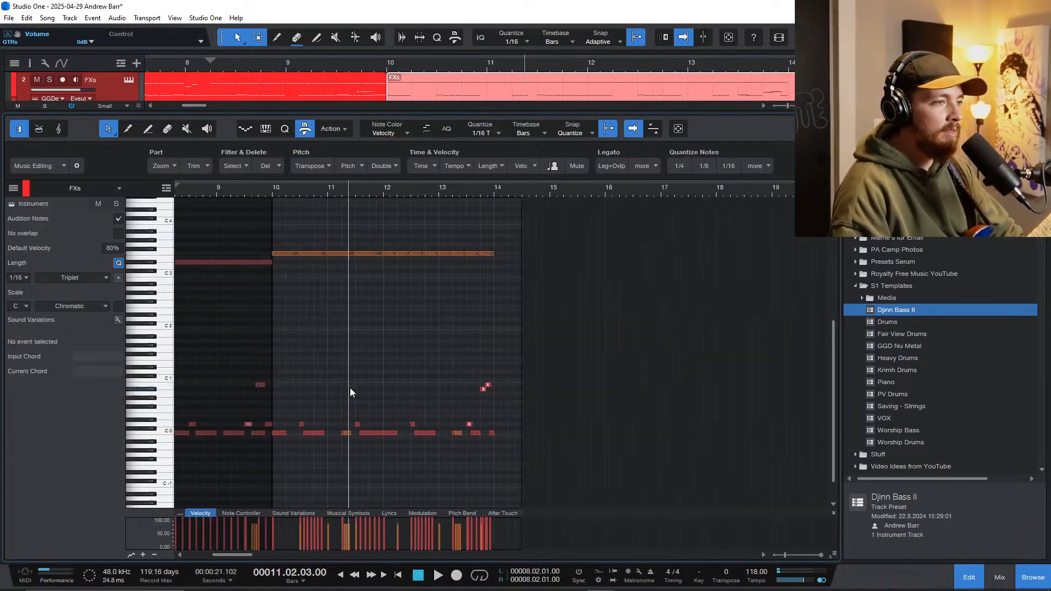
pyautogui.scroll(3, 350, 387)
pyautogui.press('space')
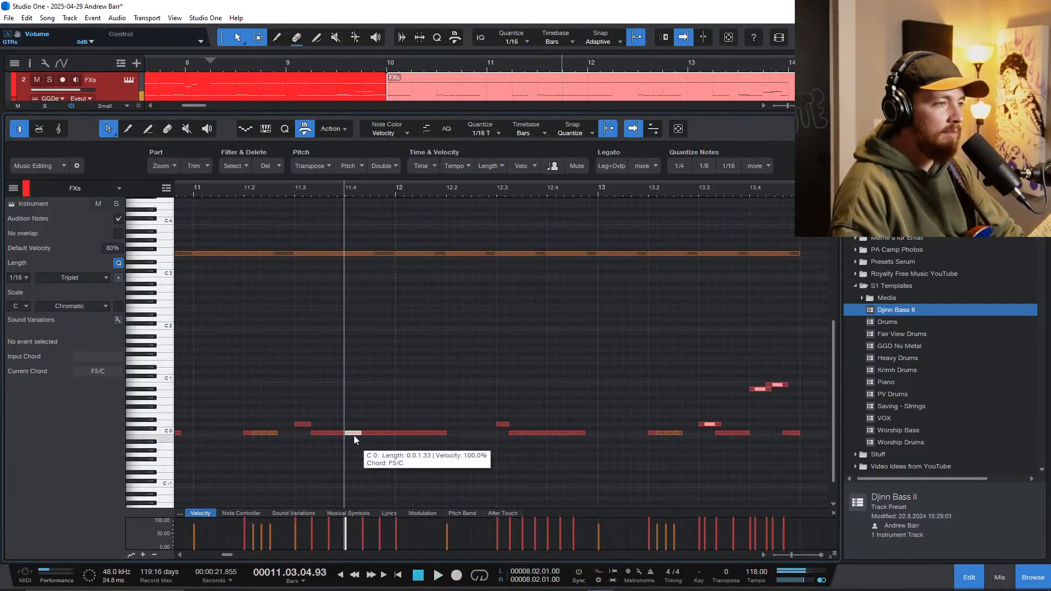
# Step: Move the C 0 hit on beat 4 of bar 11 up to D 0
pyautogui.moveTo(353, 435); pyautogui.dragTo(352, 424)
pyautogui.scroll(-3, 344, 422)
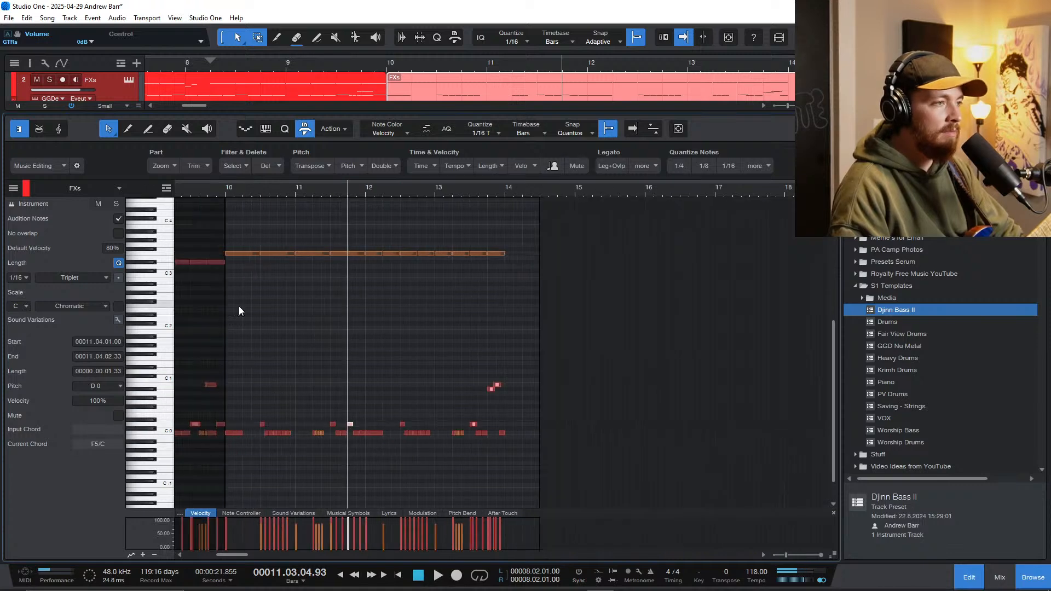
# Step: Play the pattern from bar 9 through the end of bar 13 and return to the full arrangement
pyautogui.click(190, 191)
pyautogui.press('space')
pyautogui.scroll(-3, 265, 353)
pyautogui.hscroll(-4, 313, 404)
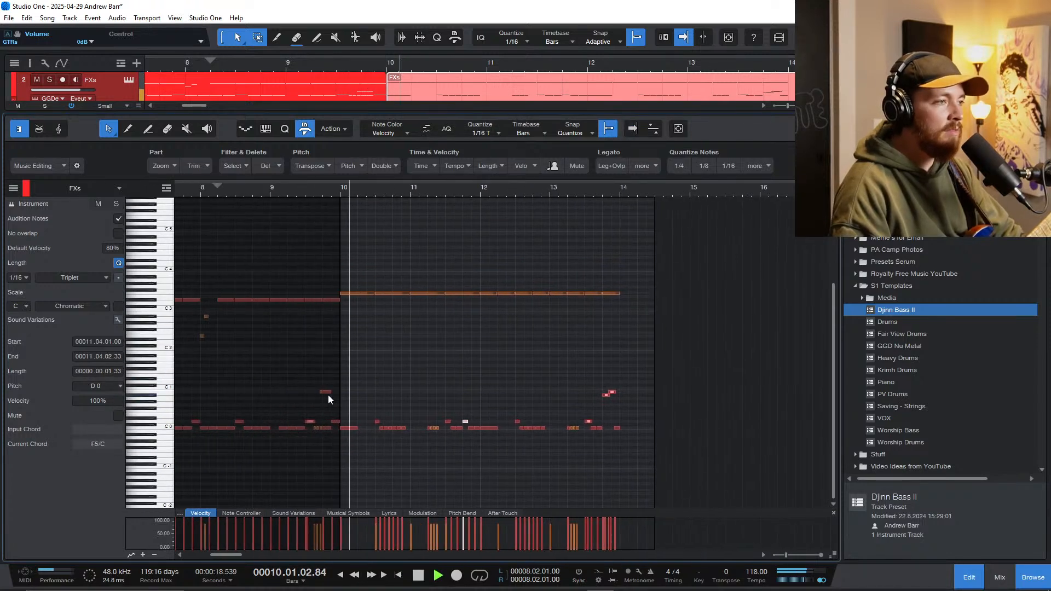
pyautogui.press('f')
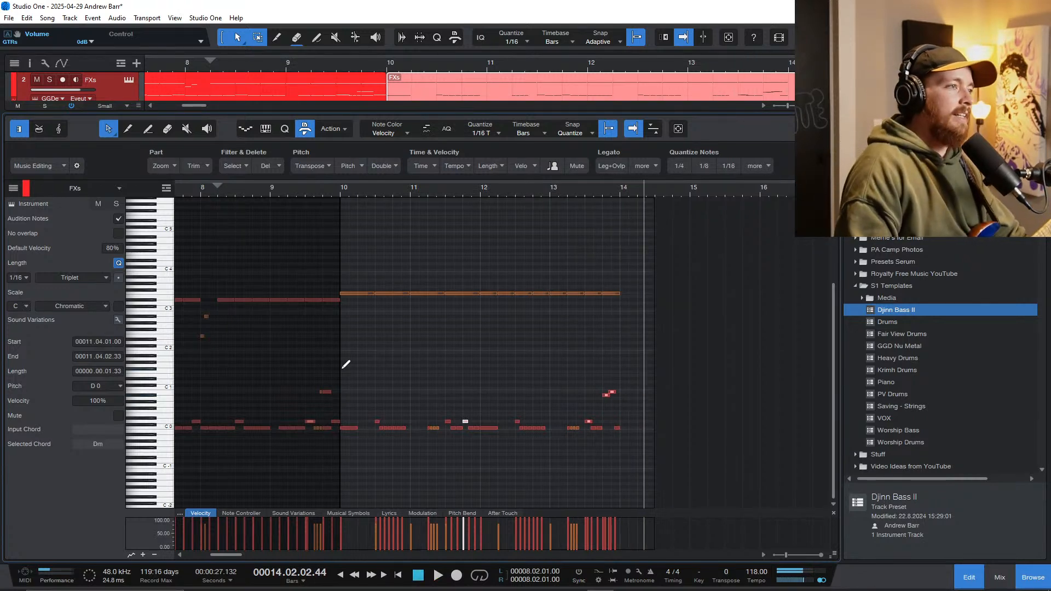
pyautogui.press('F3')
pyautogui.press('F3')
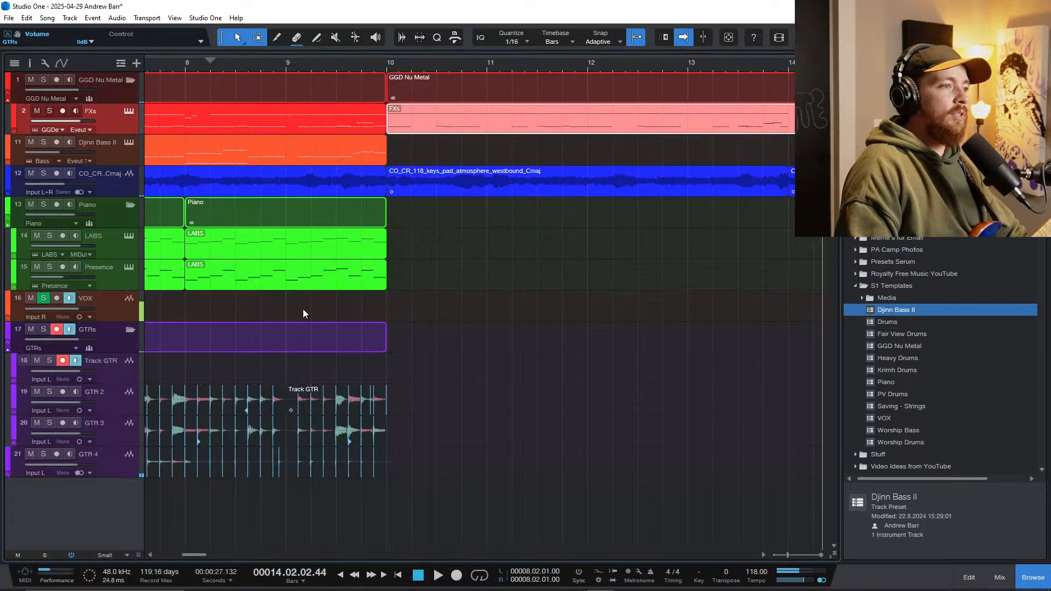
# Step: Record a trial guitar take on Track GTR over the new drum section and delete it
pyautogui.click(238, 318)
pyautogui.press('space')
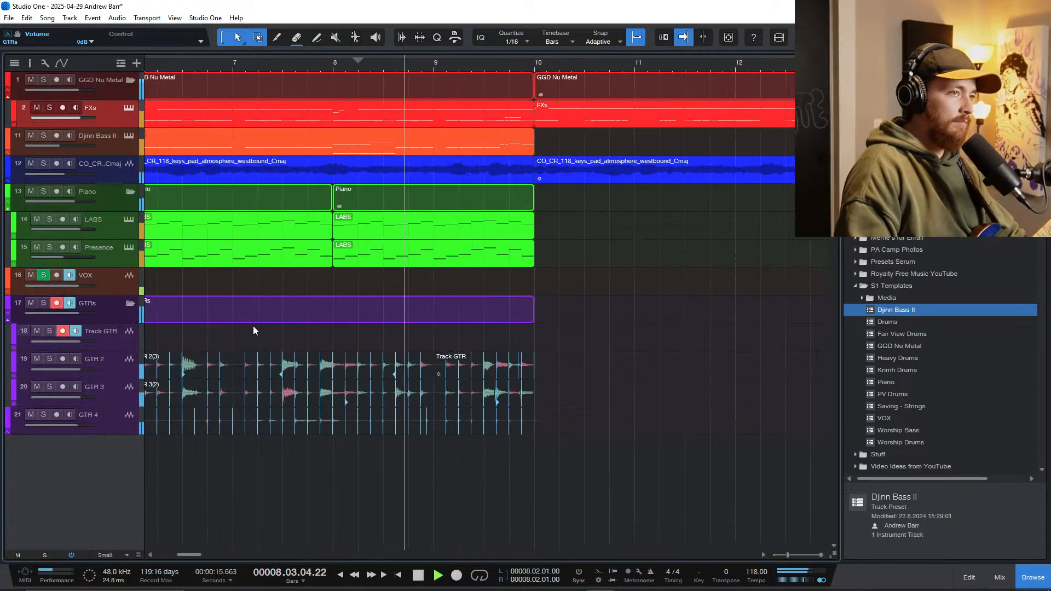
pyautogui.press('KP_Multiply')
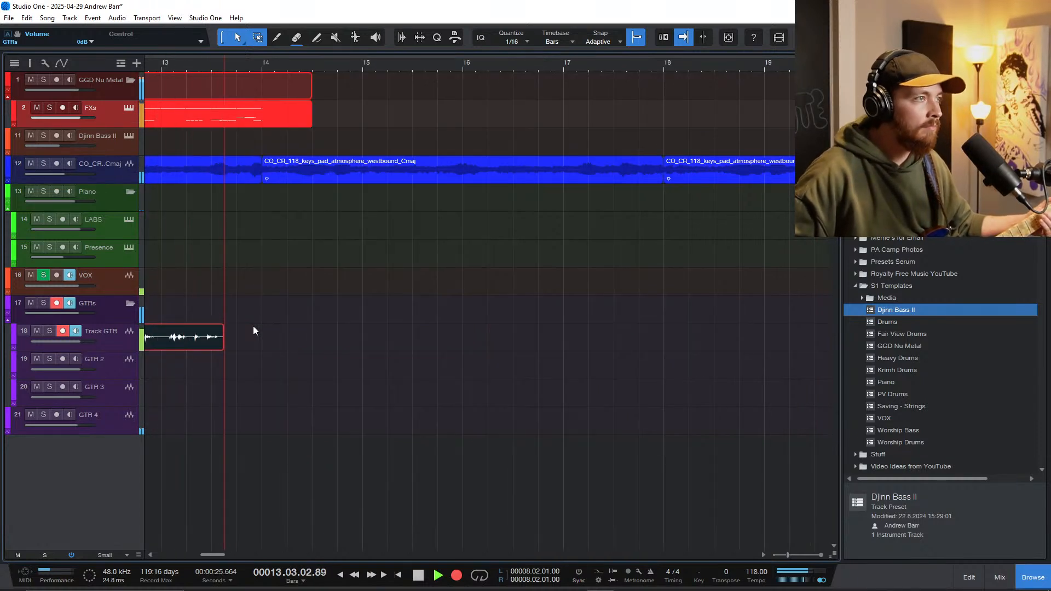
pyautogui.press('space')
pyautogui.press('Delete')
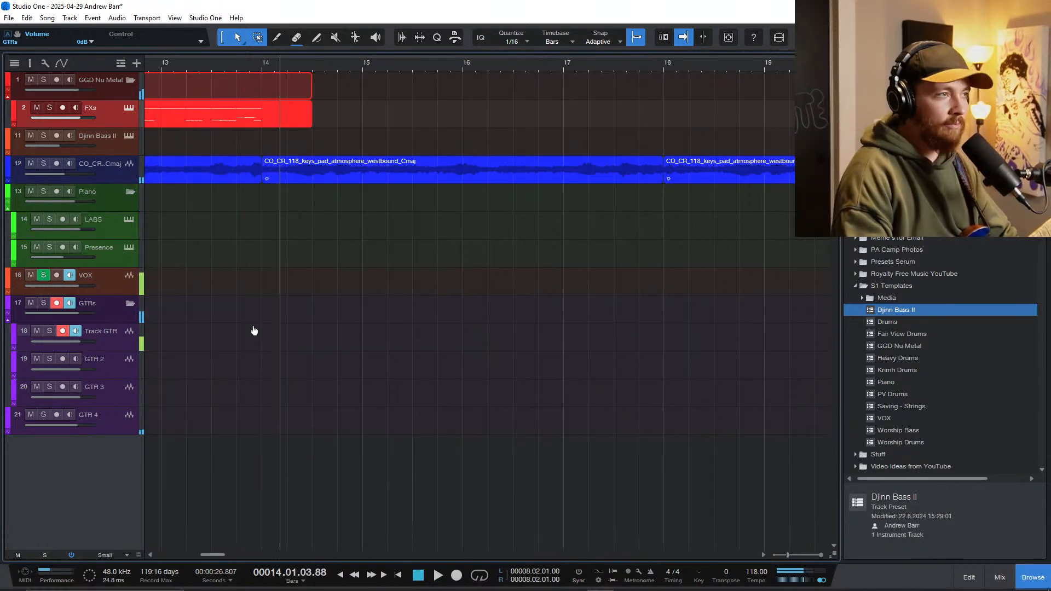
pyautogui.scroll(-3, 260, 318)
pyautogui.hscroll(-5, 284, 260)
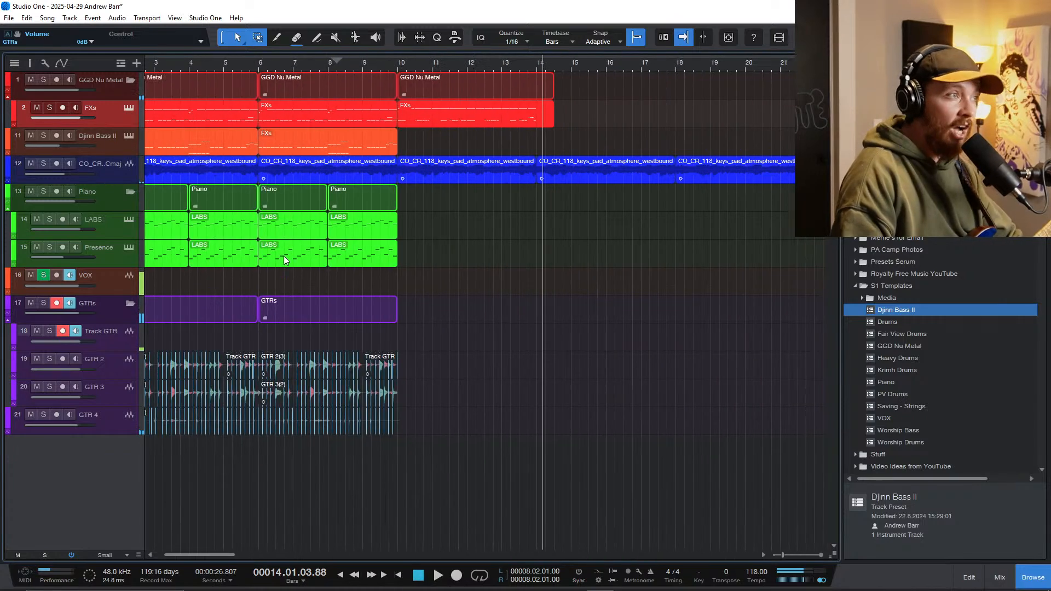
# Step: Record a new guitar take on Track GTR from bar 8 into bar 14
pyautogui.click(353, 61)
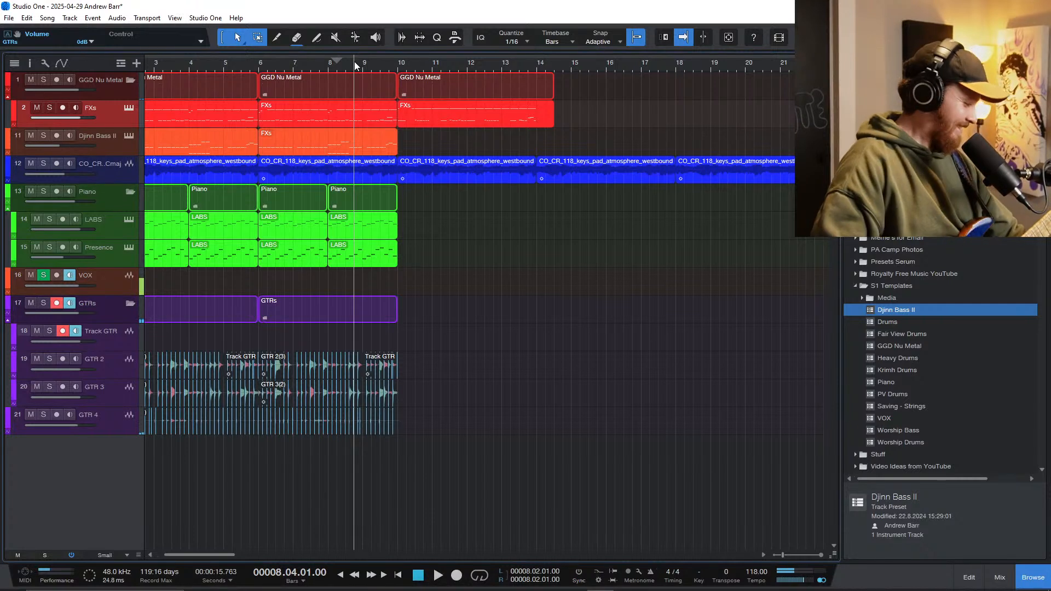
pyautogui.press('KP_Multiply')
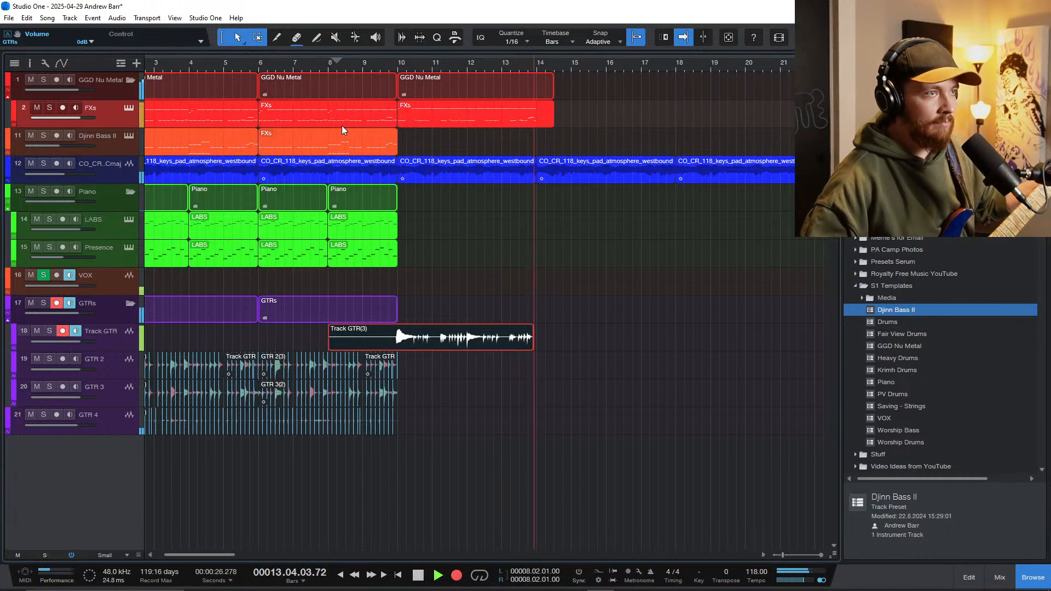
pyautogui.press('space')
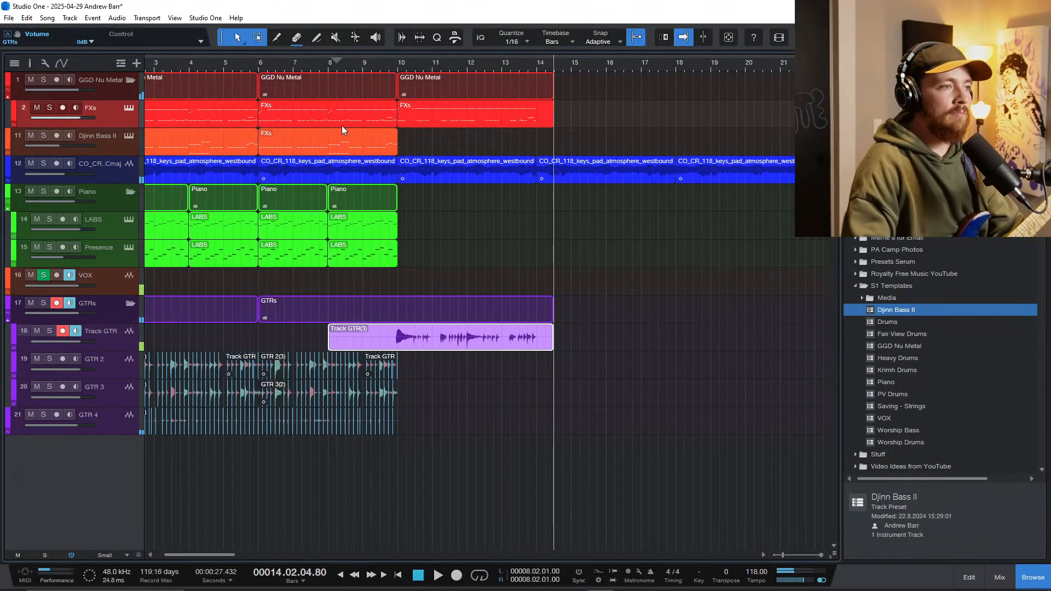
# Step: Play the new guitar take from shortly before bar 10 and split it just after the start of bar 11
pyautogui.scroll(4, 430, 371)
pyautogui.moveTo(360, 344); pyautogui.dragTo(364, 345)
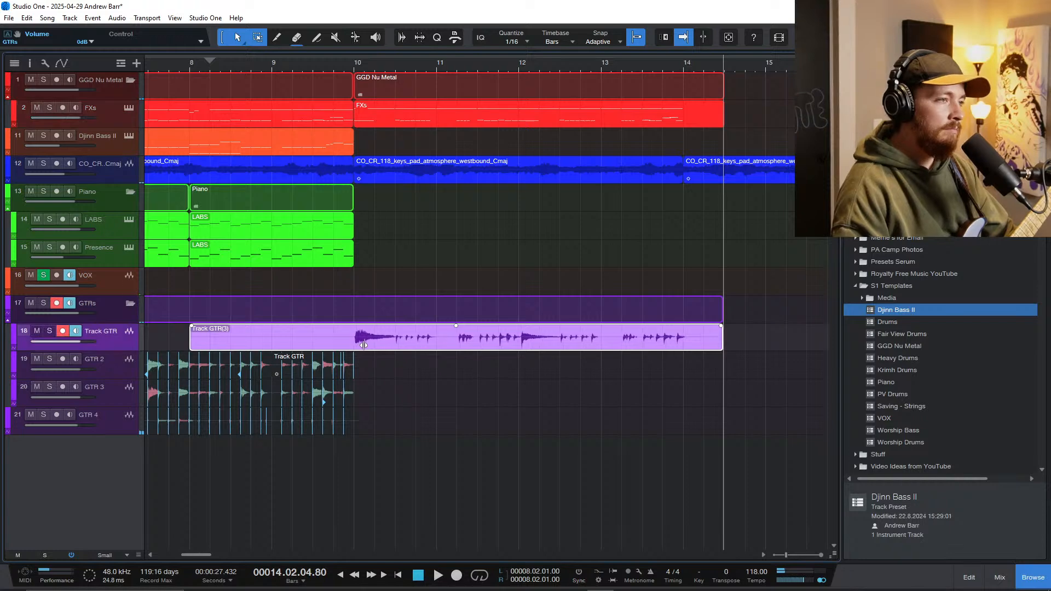
pyautogui.click(336, 287)
pyautogui.press('space')
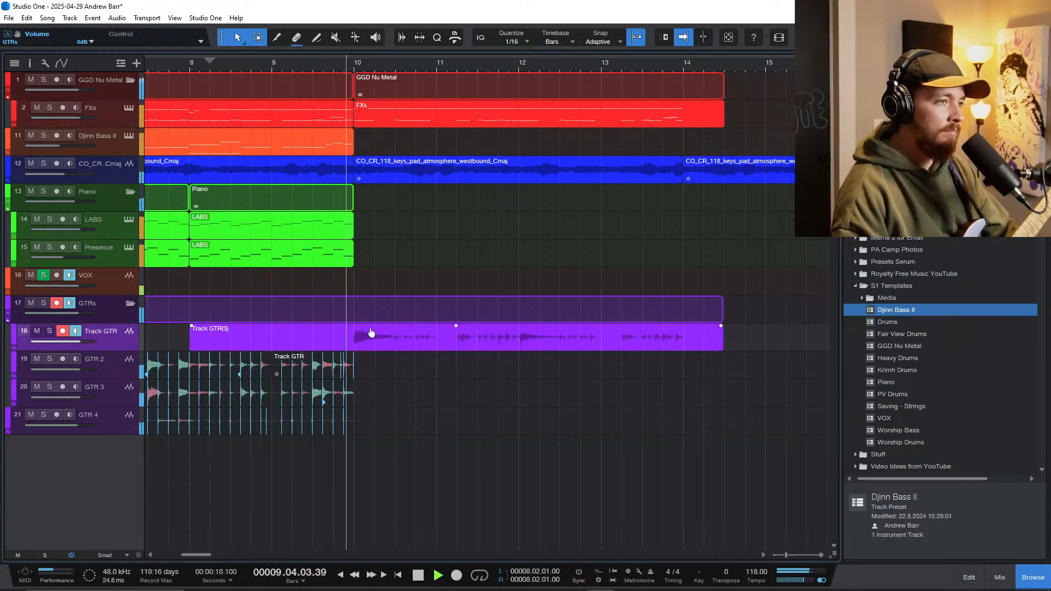
pyautogui.scroll(3, 430, 358)
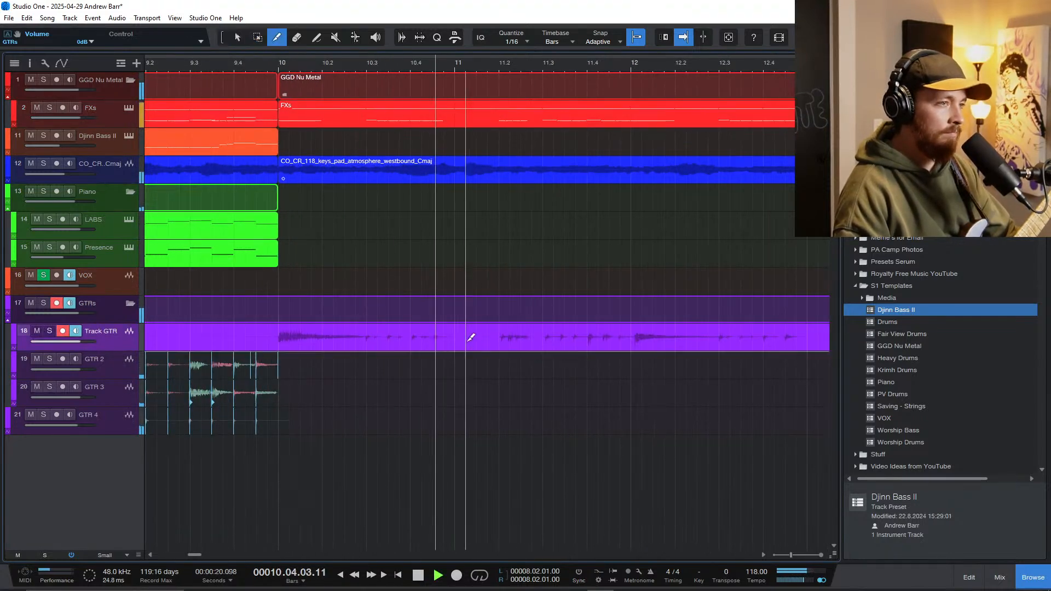
pyautogui.keyDown('alt'); pyautogui.click(468, 336); pyautogui.keyUp('alt')
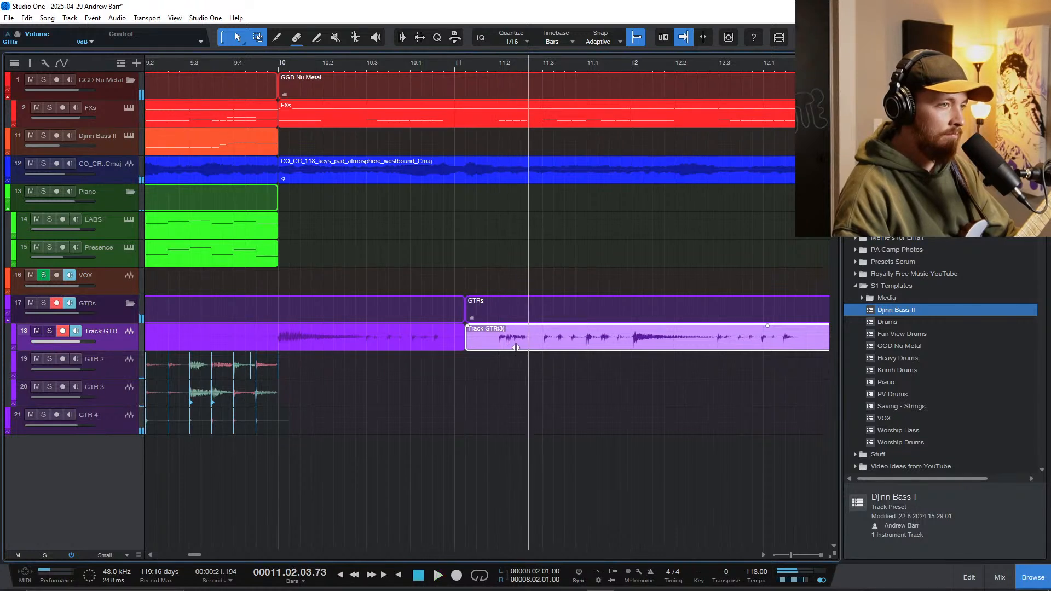
# Step: Play the guitar take from just after bar 11 through the end of bar 13
pyautogui.click(480, 367)
pyautogui.press('space')
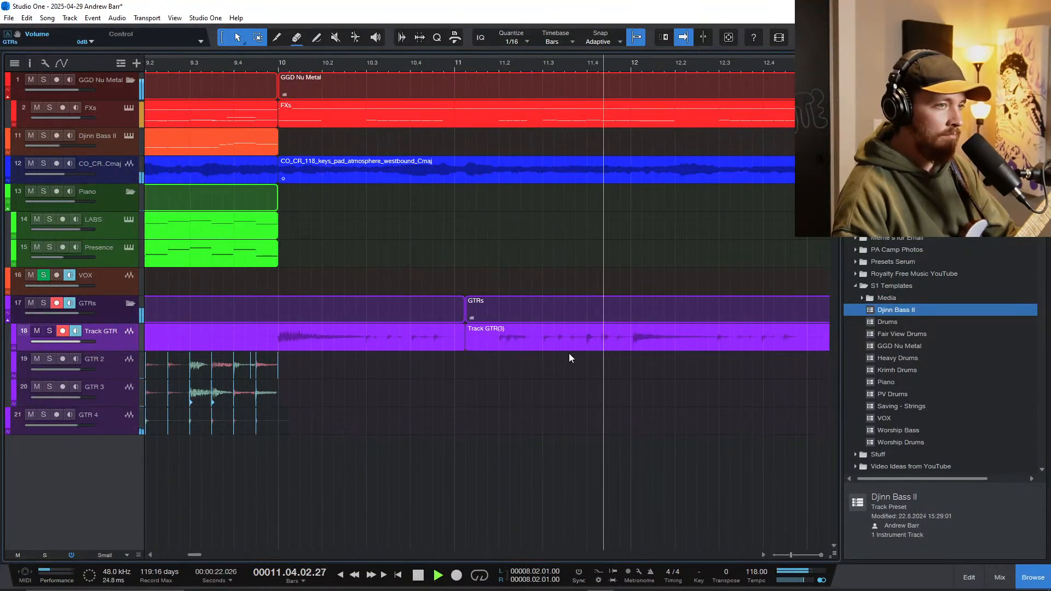
pyautogui.press('3')
pyautogui.press('1')
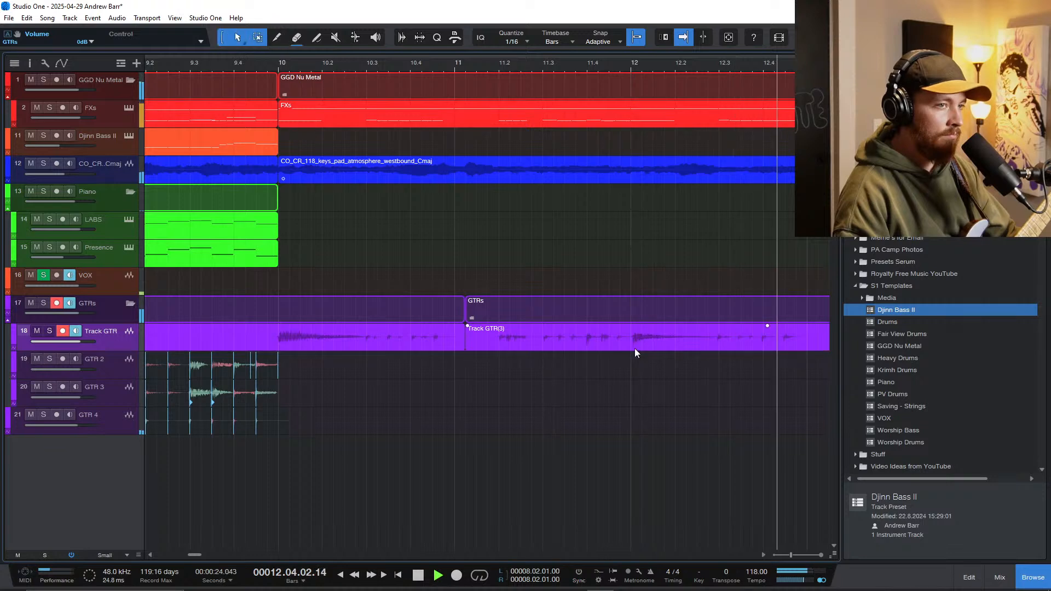
pyautogui.scroll(-3, 635, 348)
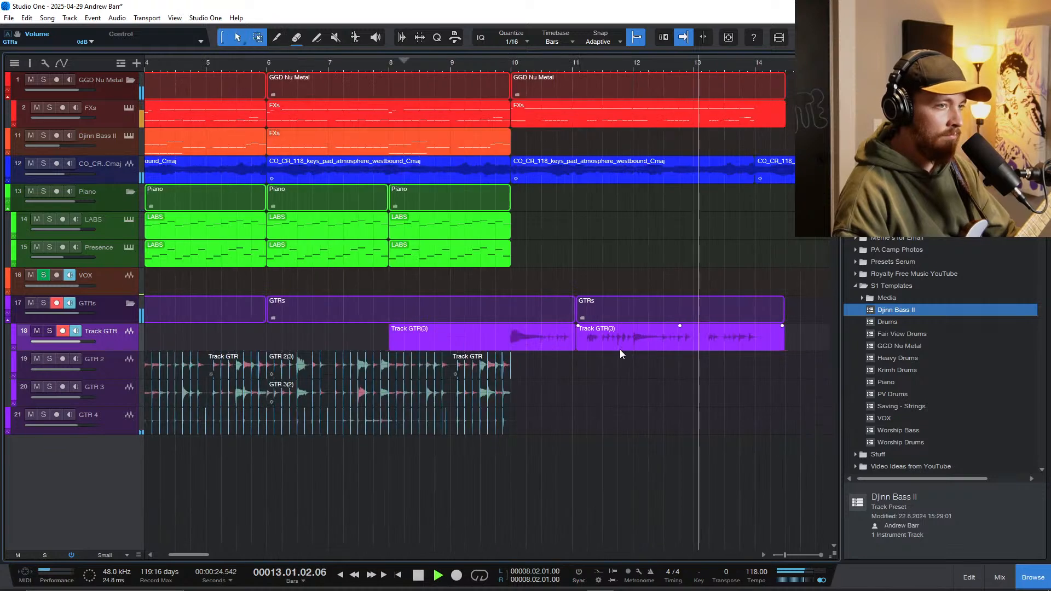
pyautogui.press('space')
# Step: Cut the empty lead-in off the guitar take on Track GTR so that it starts exactly at bar 10
pyautogui.press('3')
pyautogui.click(507, 337)
pyautogui.press('1')
pyautogui.keyDown('ctrl'); pyautogui.click(497, 334); pyautogui.keyUp('ctrl')
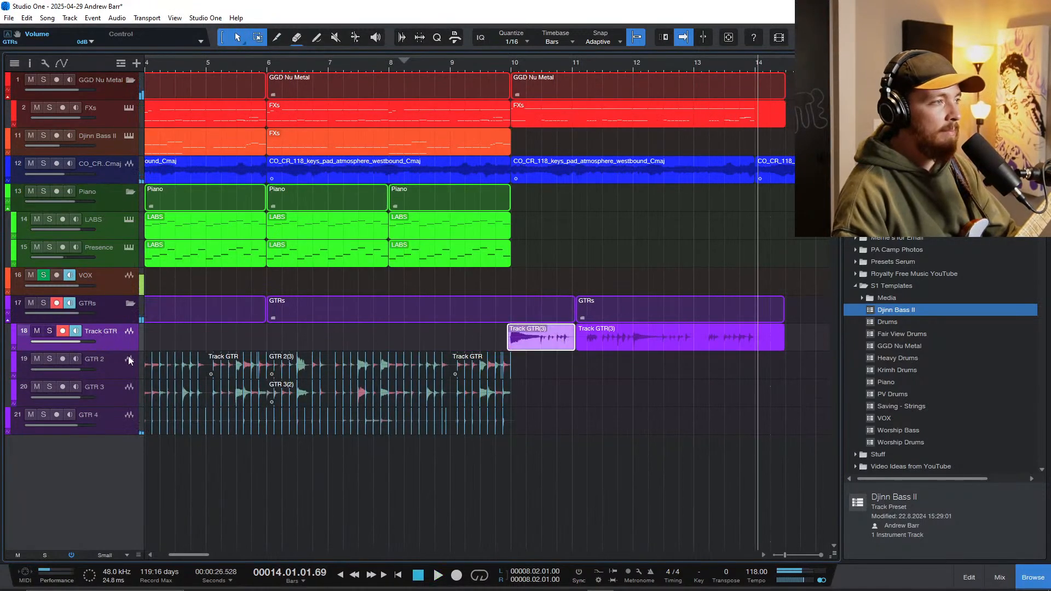
pyautogui.scroll(8, 524, 366)
pyautogui.press('3')
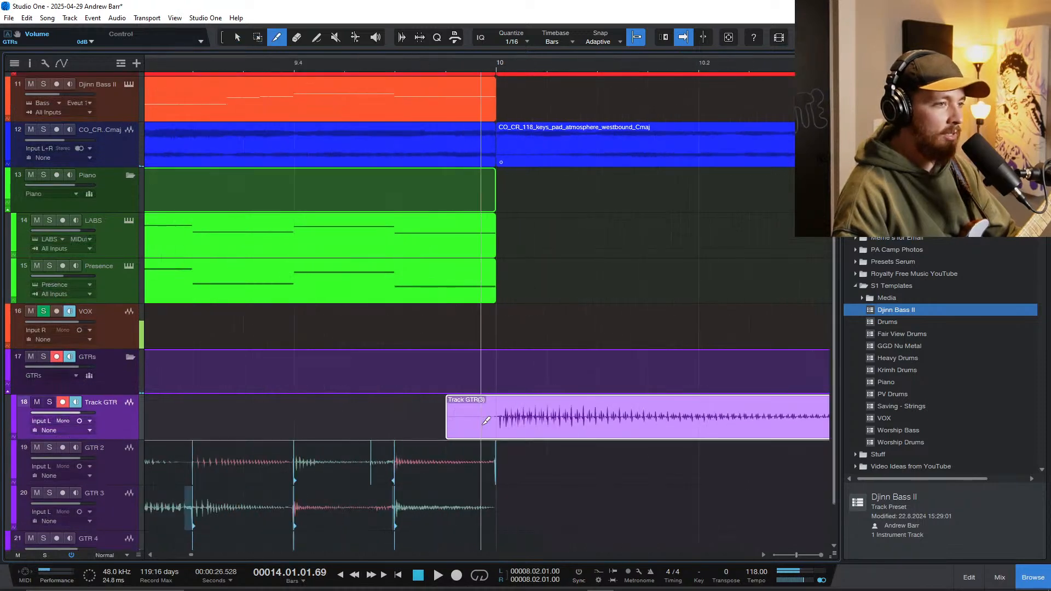
pyautogui.click(496, 421)
pyautogui.press('1')
# Step: Move both parts of the trimmed guitar take from Track GTR onto GTR 2
pyautogui.scroll(-10, 542, 436)
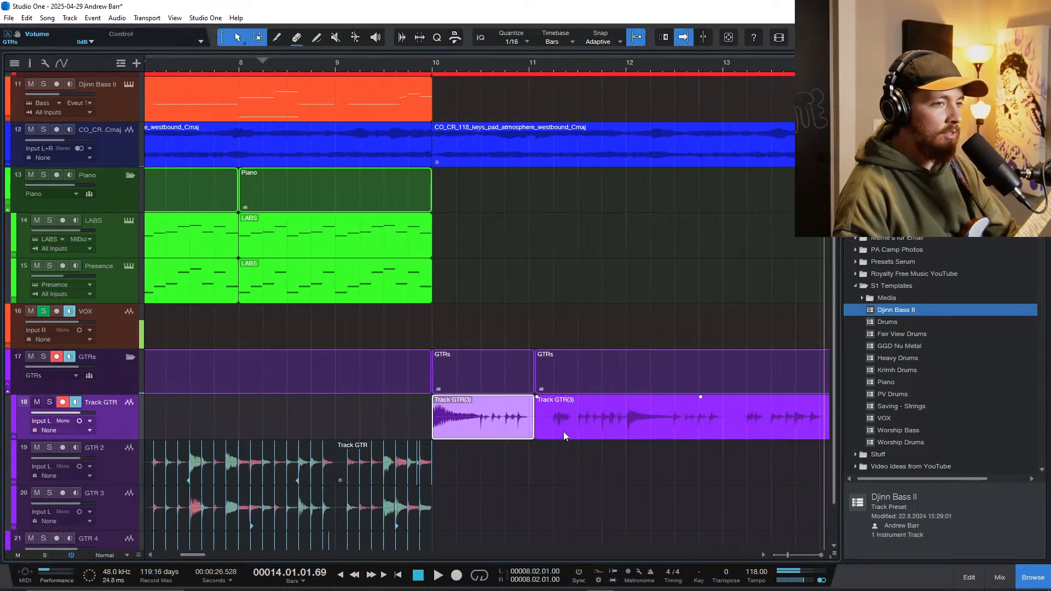
pyautogui.moveTo(483, 435); pyautogui.dragTo(482, 482)
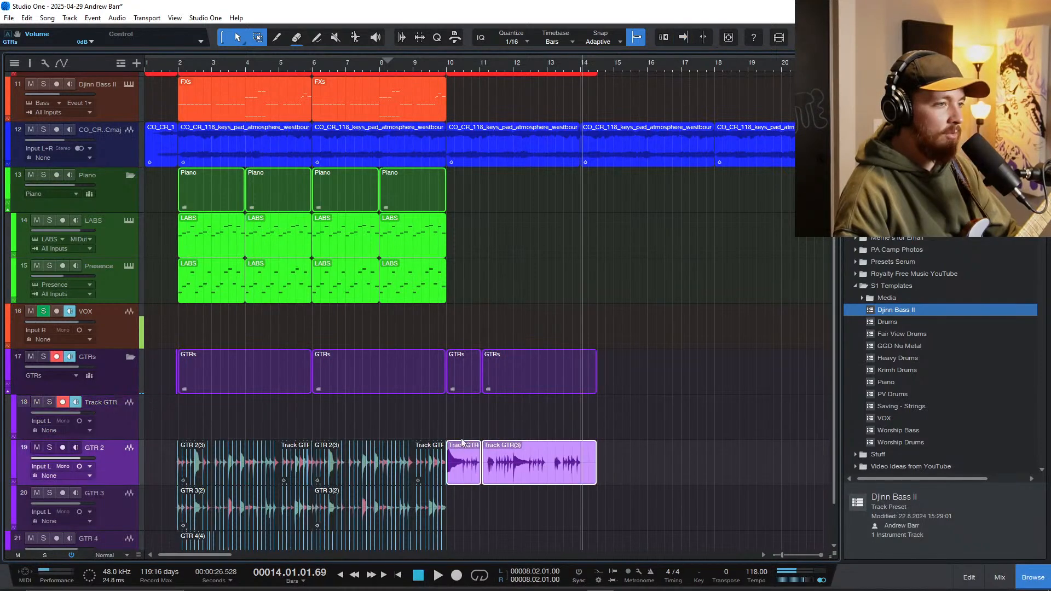
pyautogui.click(363, 428)
# Step: Play from around bar 4 and punch in a second guitar take on Track GTR from just before bar 7 into bar 14
pyautogui.click(253, 429)
pyautogui.press('space')
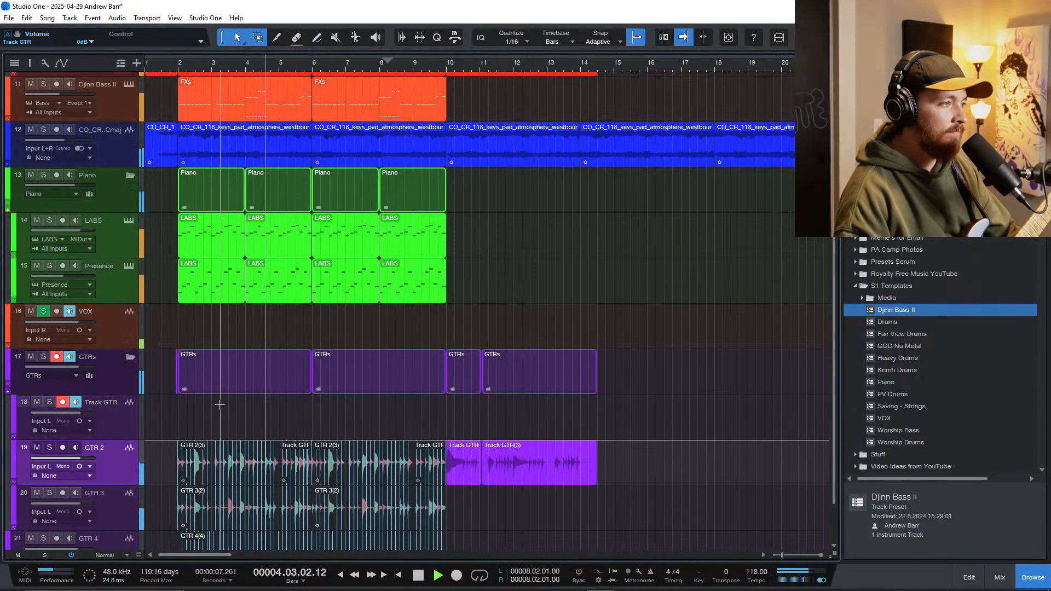
pyautogui.scroll(-3, 250, 403)
pyautogui.click(112, 343)
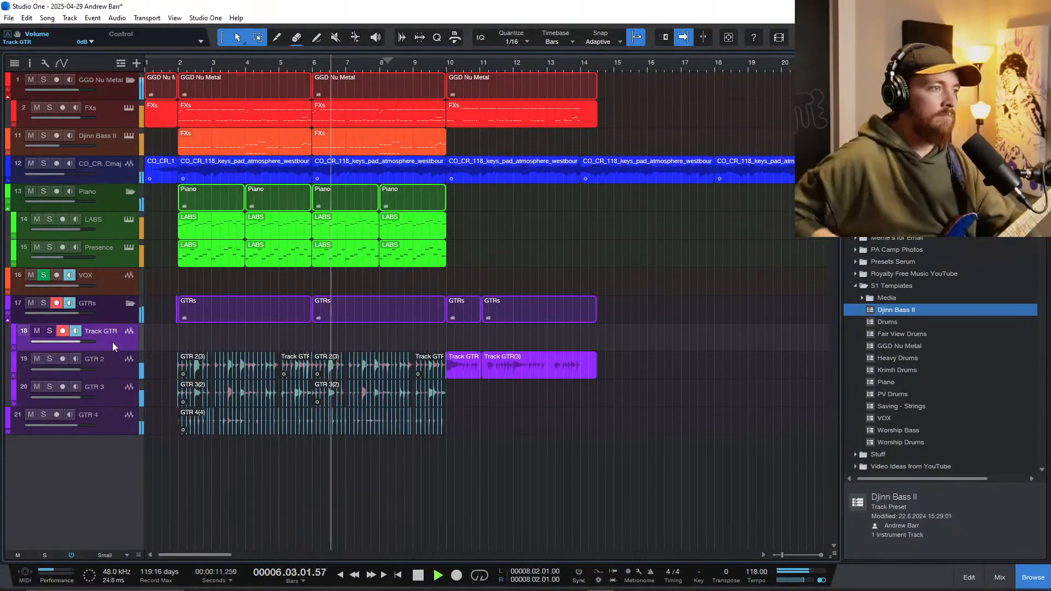
pyautogui.press('KP_Multiply')
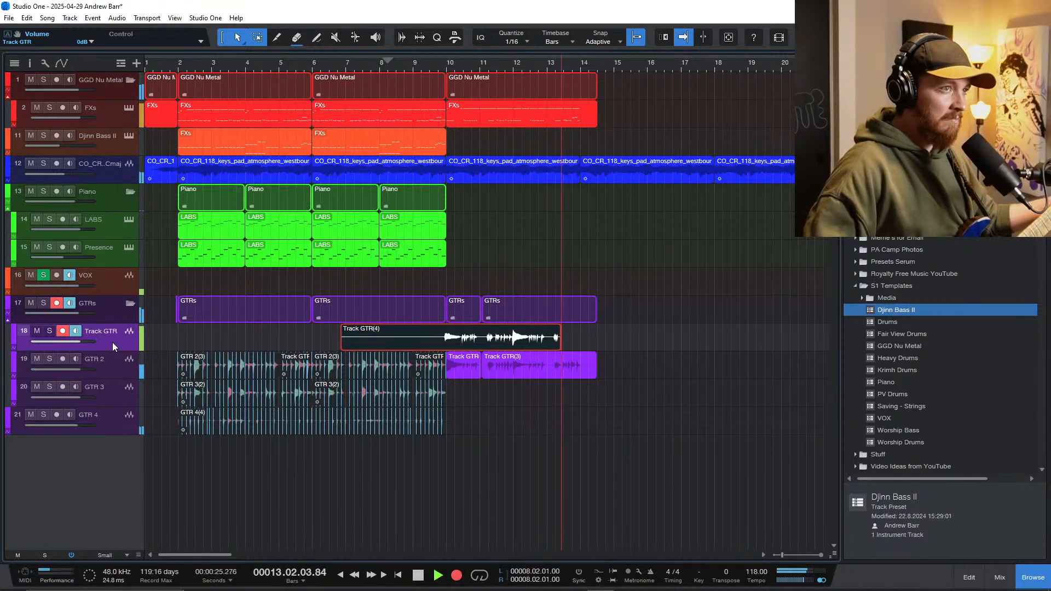
pyautogui.press('space')
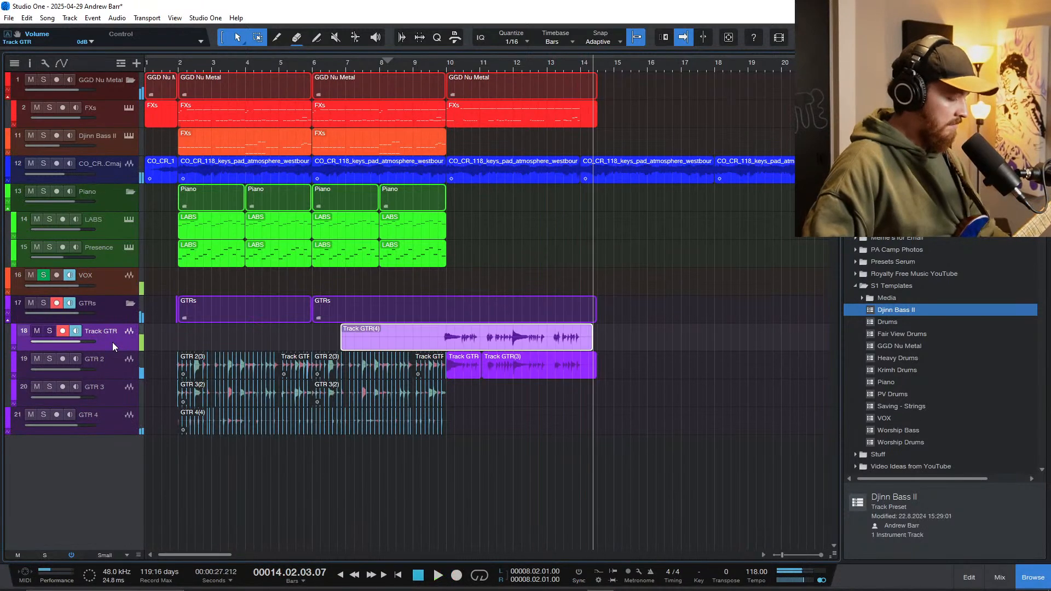
# Step: Trim the second guitar take to start at bar 10 and move it onto GTR 3
pyautogui.scroll(1, 462, 356)
pyautogui.scroll(3, 462, 357)
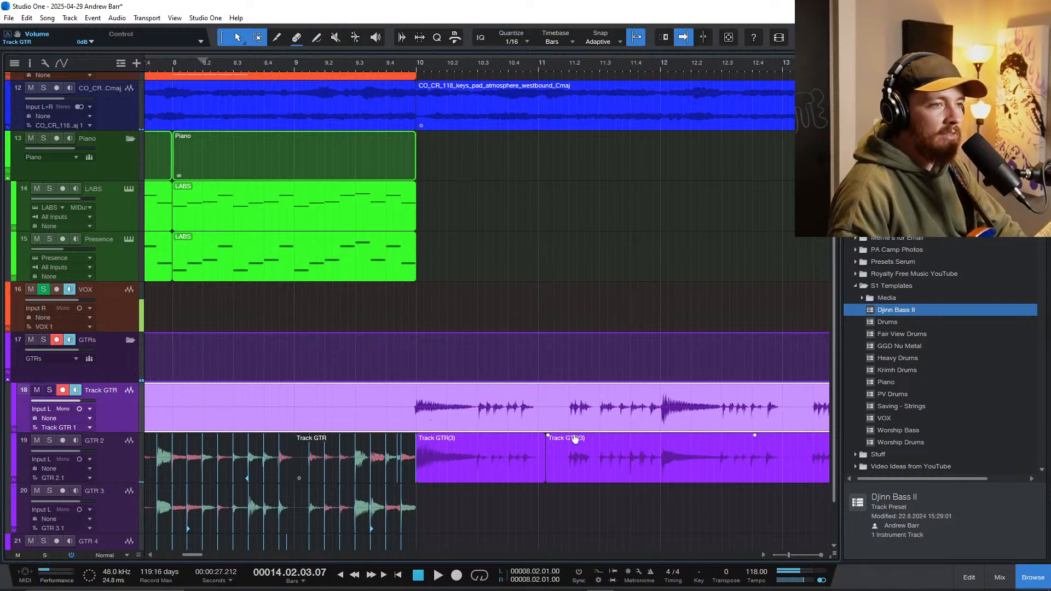
pyautogui.scroll(-3, 574, 440)
pyautogui.moveTo(289, 408); pyautogui.dragTo(396, 491)
pyautogui.scroll(-1, 396, 491)
# Step: Play the doubled guitars from around bar 8 into bar 11 with the drums
pyautogui.click(327, 353)
pyautogui.press('space')
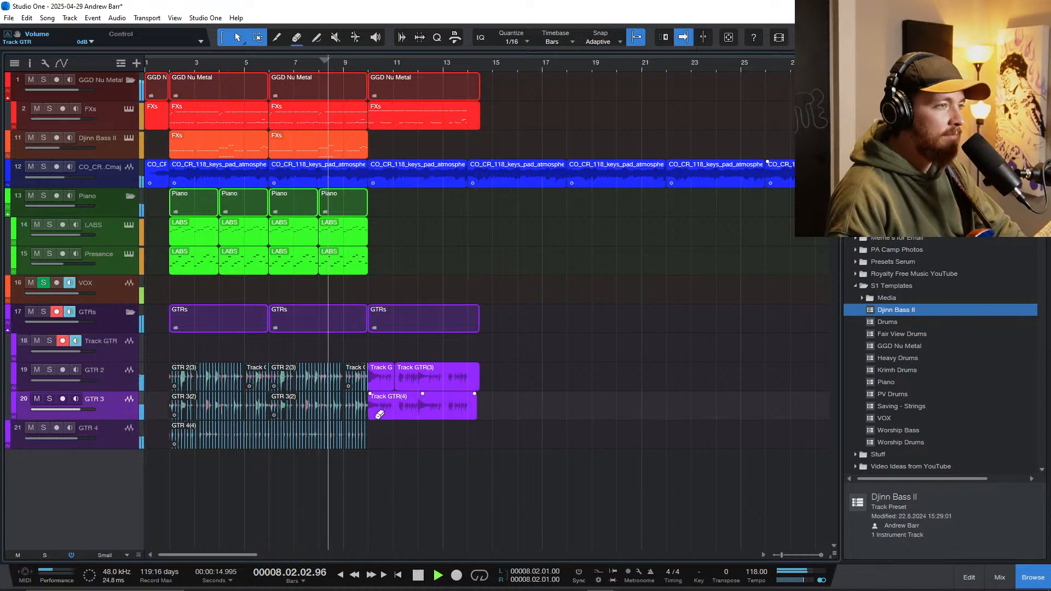
pyautogui.scroll(3, 378, 417)
pyautogui.scroll(-2, 389, 425)
pyautogui.hscroll(-2, 389, 424)
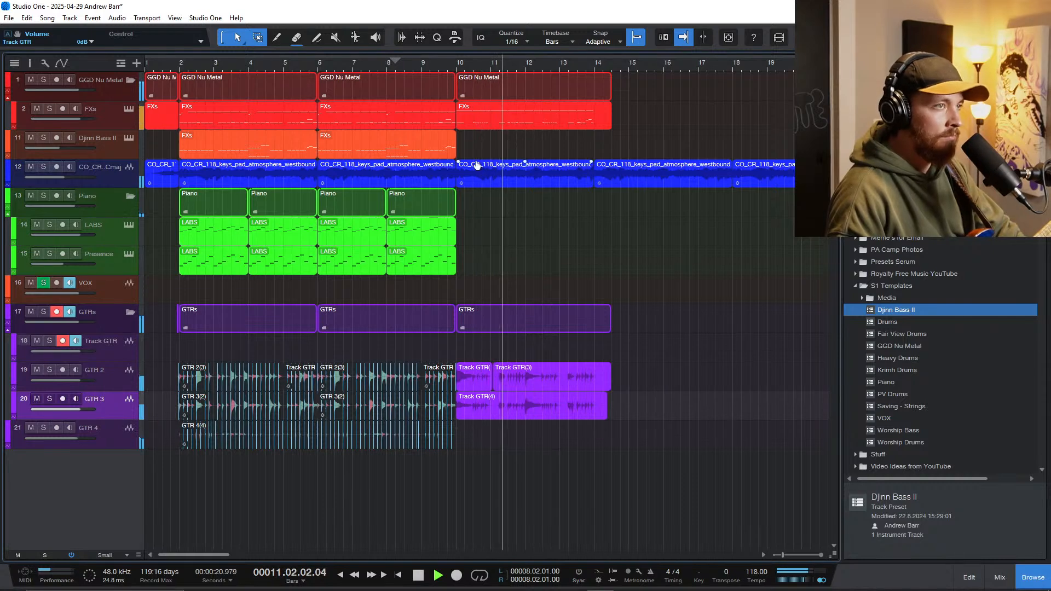
# Step: Copy the bar 10 drum part onto the Djinn Bass II track and delete all its F 3 notes in the note editor
pyautogui.moveTo(485, 130); pyautogui.dragTo(484, 143)
pyautogui.doubleClick(484, 143)
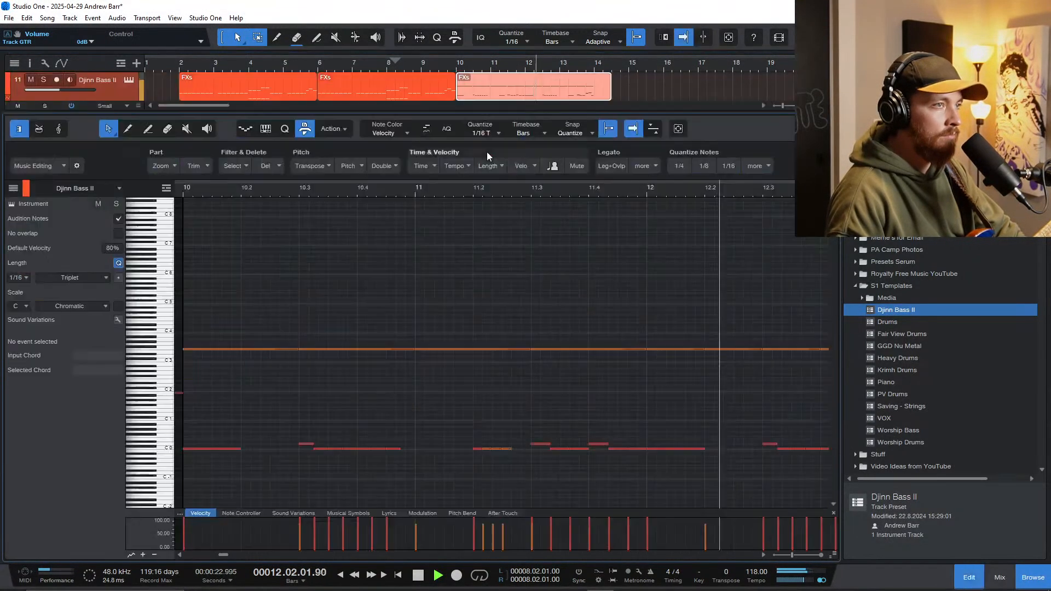
pyautogui.moveTo(642, 365); pyautogui.dragTo(447, 321)
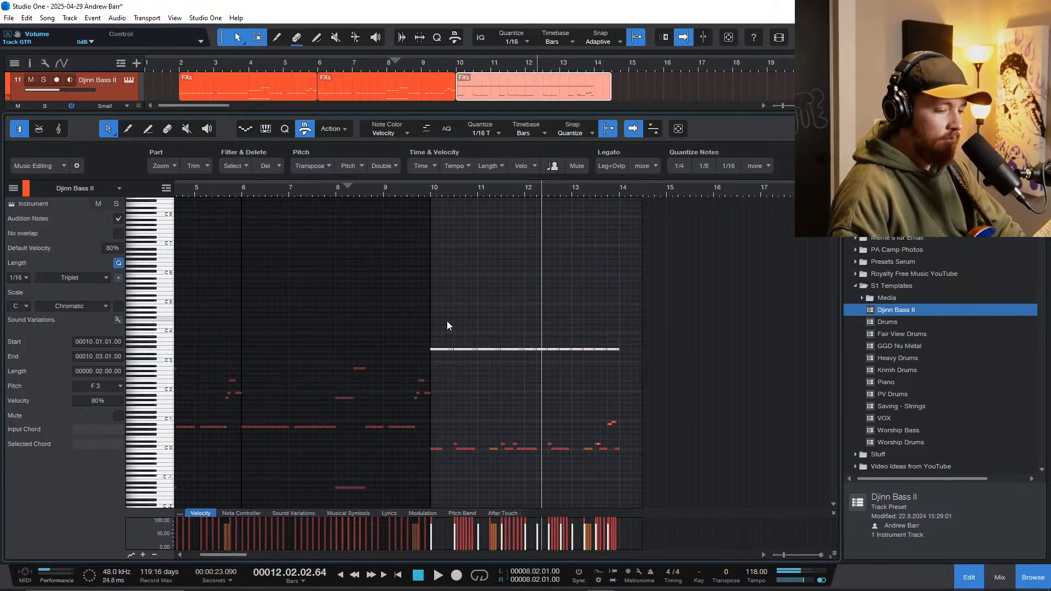
pyautogui.press('Delete')
# Step: Lower the D 0 notes across bars 10 to 13 of the bass part to C 0
pyautogui.scroll(5, 517, 356)
pyautogui.scroll(-2, 566, 404)
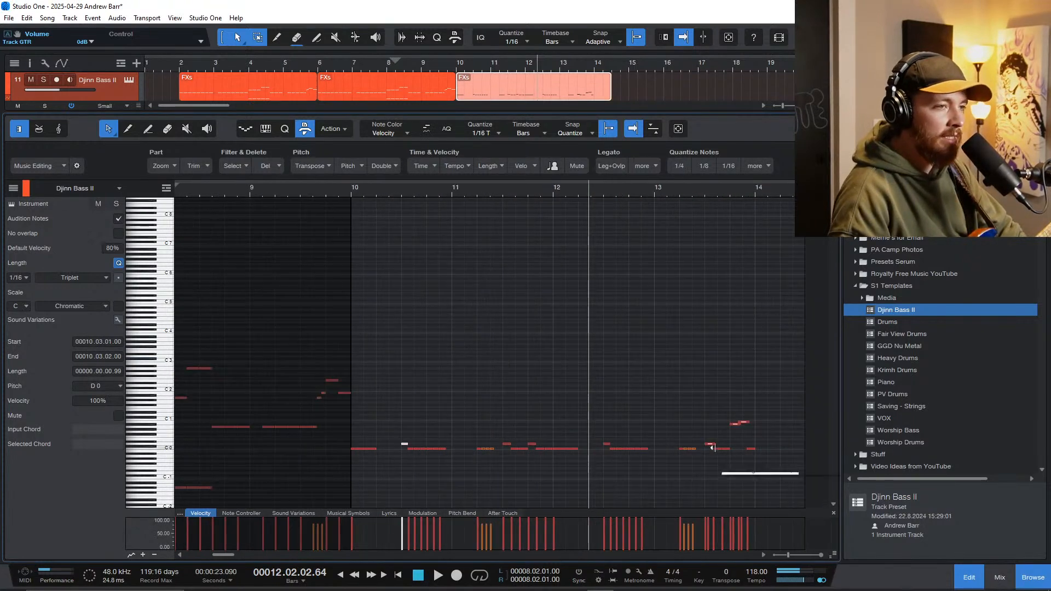
pyautogui.scroll(5, 711, 446)
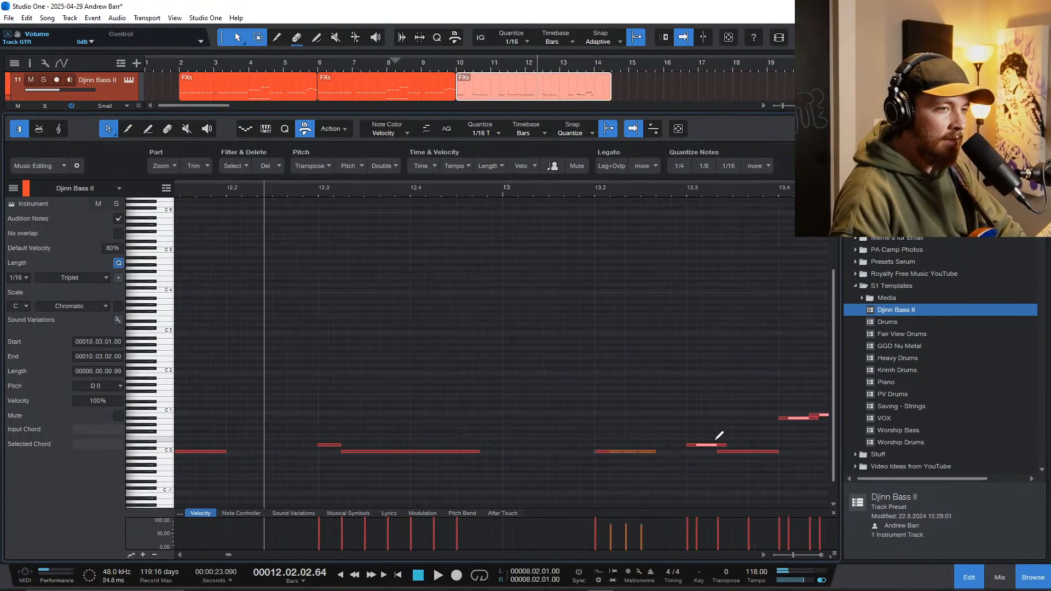
pyautogui.scroll(-5, 692, 445)
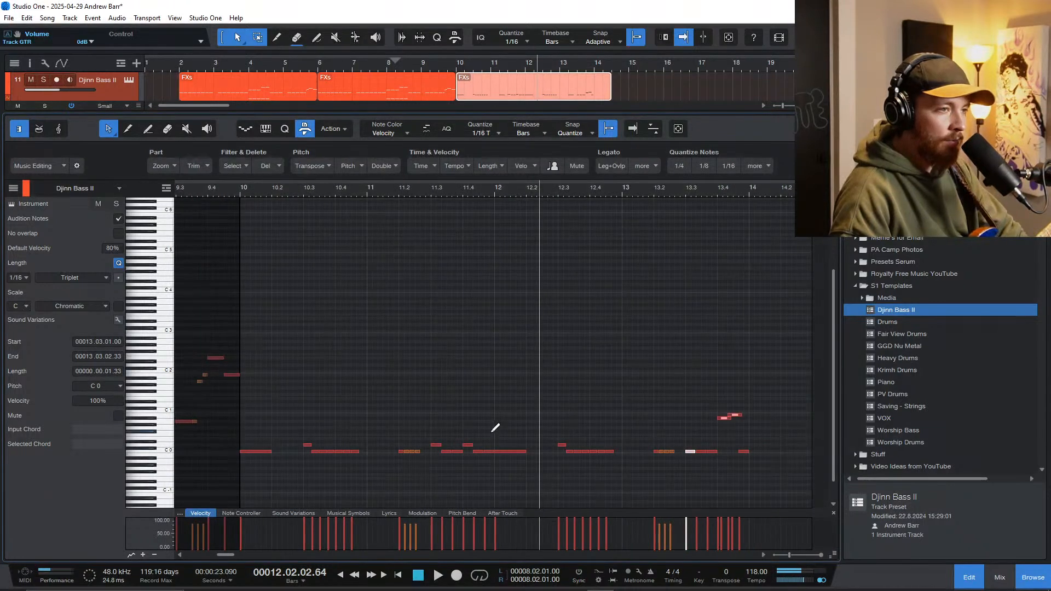
pyautogui.click(464, 436)
pyautogui.moveTo(601, 446); pyautogui.dragTo(601, 445)
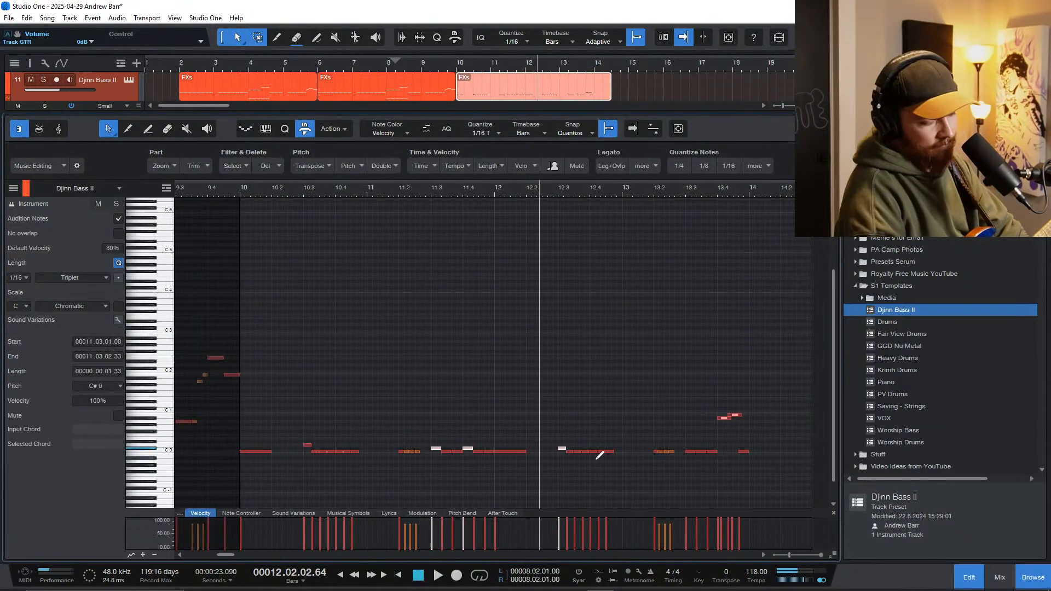
pyautogui.moveTo(278, 409); pyautogui.dragTo(316, 455)
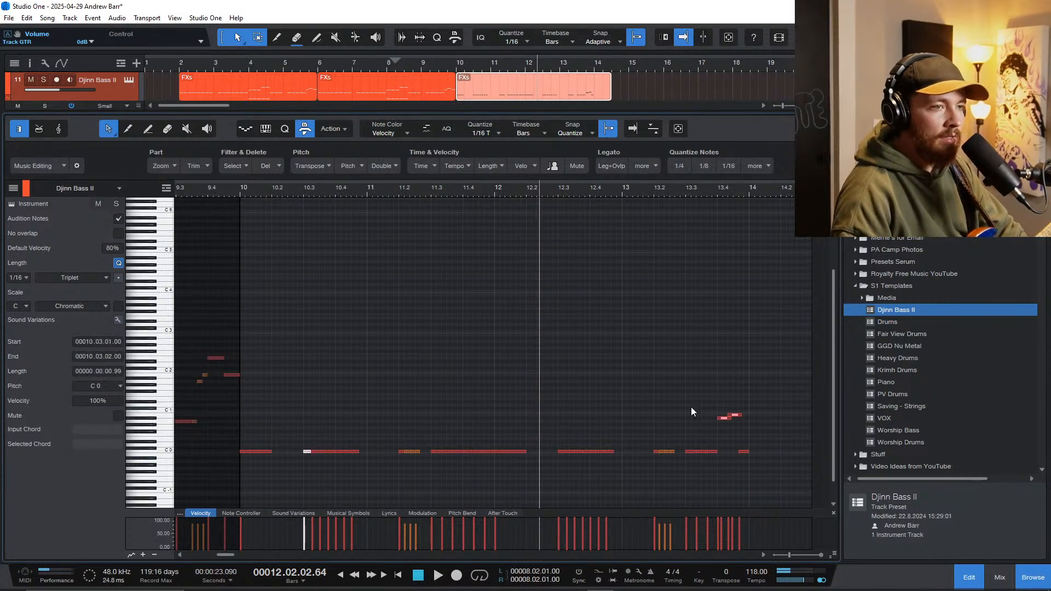
# Step: Delete the higher notes on beat 4 of bar 13 and fill the gap before the last note with C 0 notes
pyautogui.press('Delete')
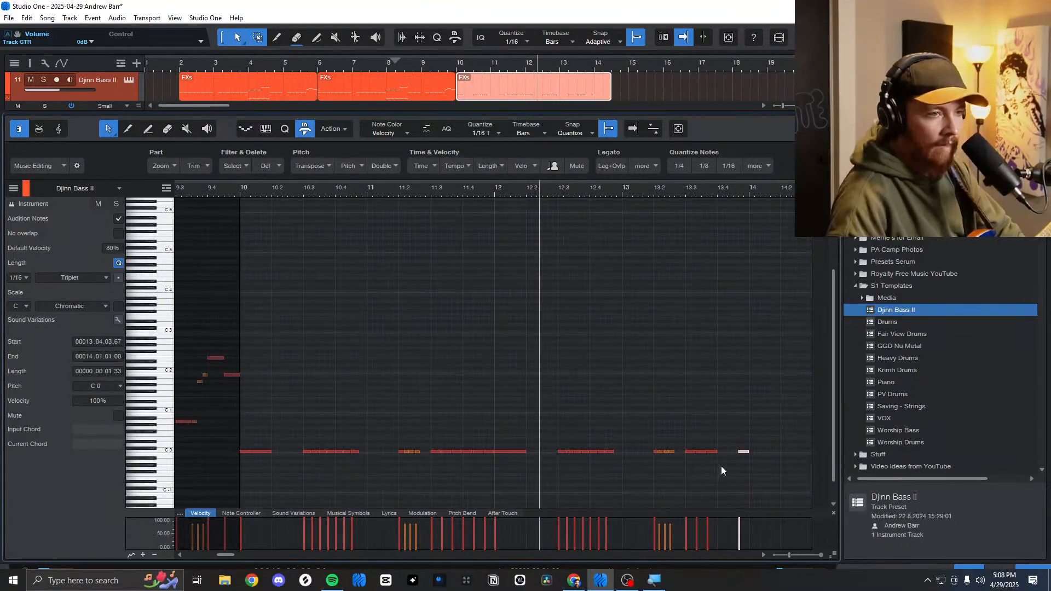
pyautogui.click(717, 453)
pyautogui.click(717, 453)
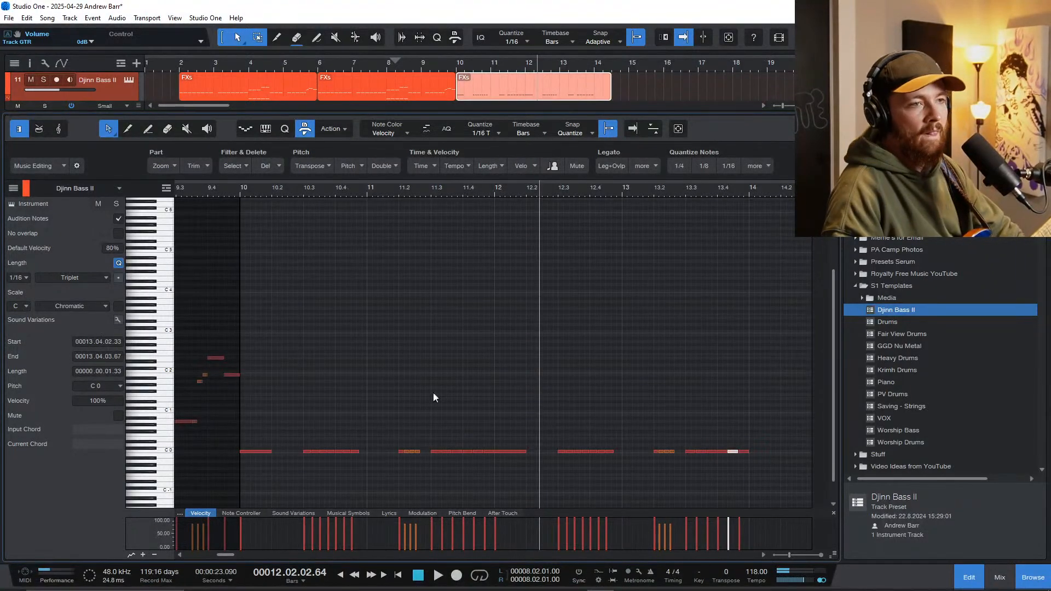
# Step: Transpose all the bass notes from bar 10 through bar 13 up to A 0
pyautogui.moveTo(764, 478); pyautogui.dragTo(241, 413)
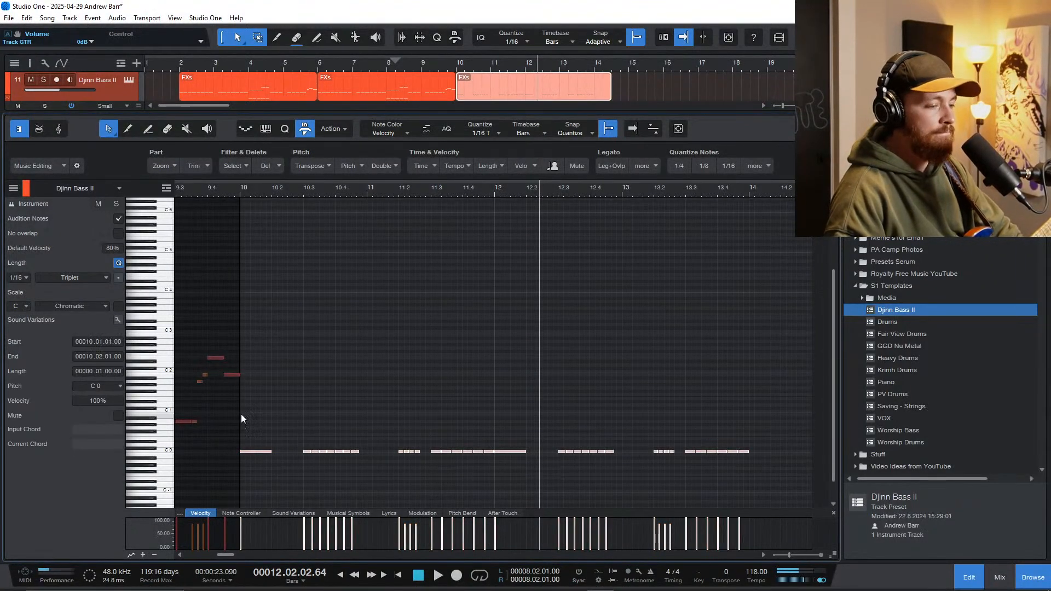
pyautogui.hotkey('shift', 'Up')
pyautogui.press('Up')
pyautogui.press('Up')
pyautogui.press('Up')
pyautogui.press('Up')
pyautogui.press('Up')
pyautogui.press('Up')
pyautogui.press('Up')
pyautogui.press('Up')
pyautogui.press('Up')
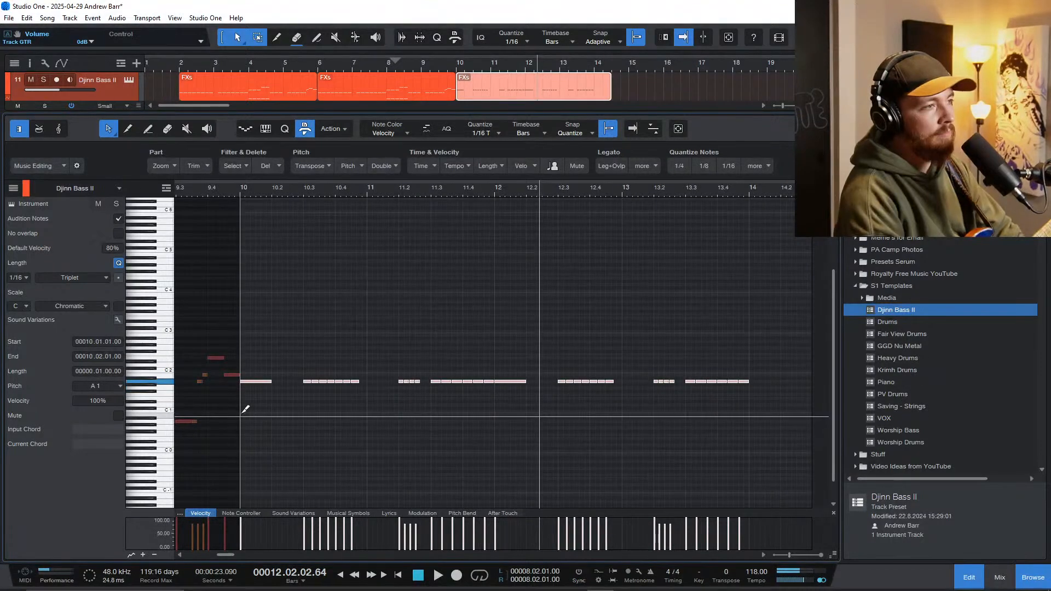
pyautogui.hotkey('shift', 'Down')
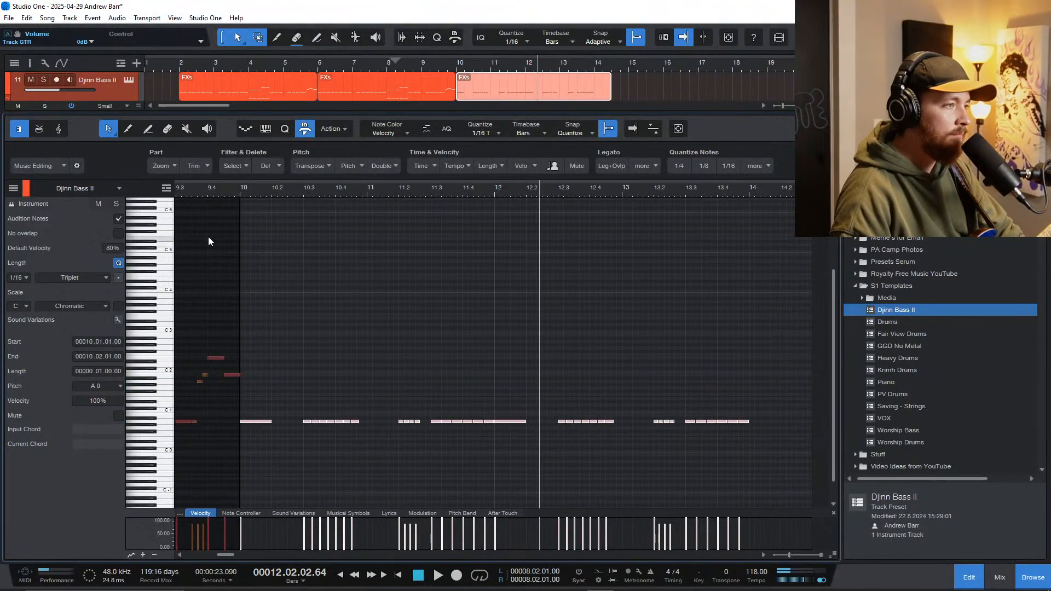
# Step: Play the bass part from just before bar 10 and lengthen its first A 0 note to two beats, ending at 10.3
pyautogui.click(192, 188)
pyautogui.press('space')
pyautogui.scroll(2, 261, 350)
pyautogui.scroll(2, 274, 355)
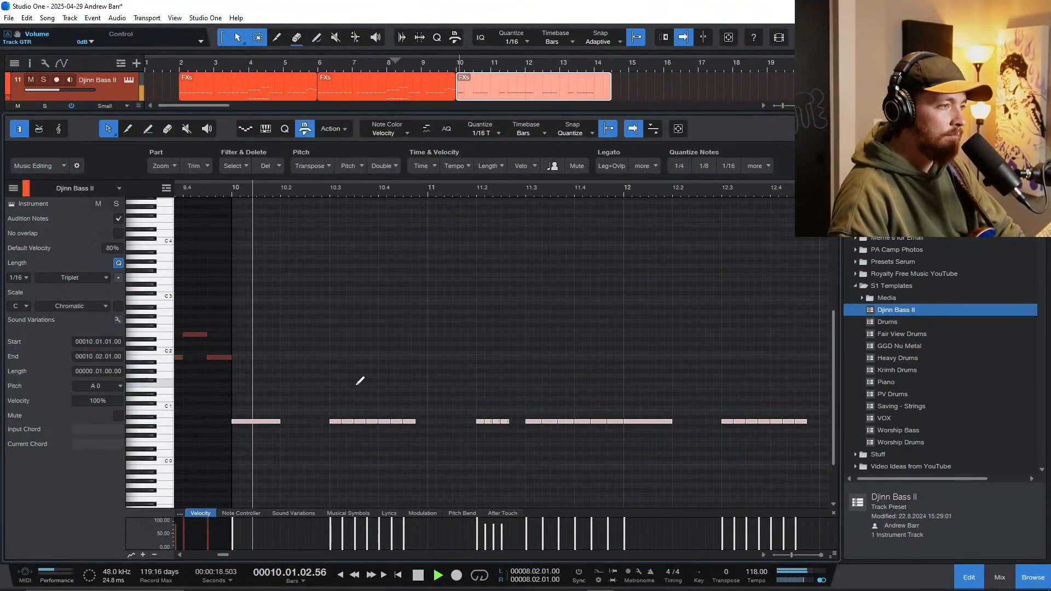
pyautogui.press('space')
pyautogui.click(297, 441)
pyautogui.moveTo(280, 421); pyautogui.dragTo(329, 421)
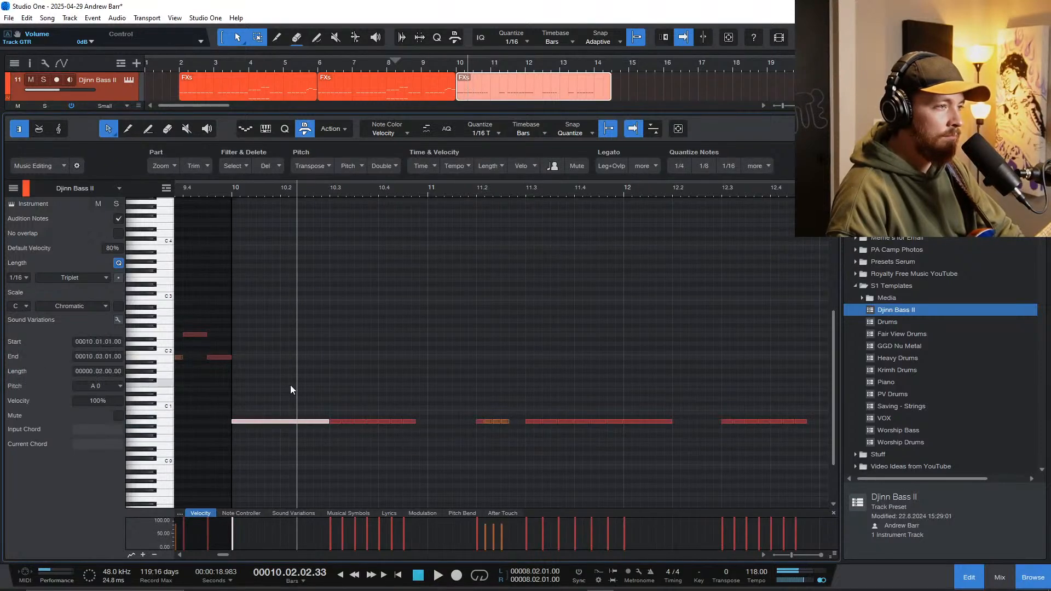
# Step: Play the bass part from bar 10 and lengthen the A 0 note at bar 12 to two beats, ending at 12.3
pyautogui.click(196, 188)
pyautogui.press('space')
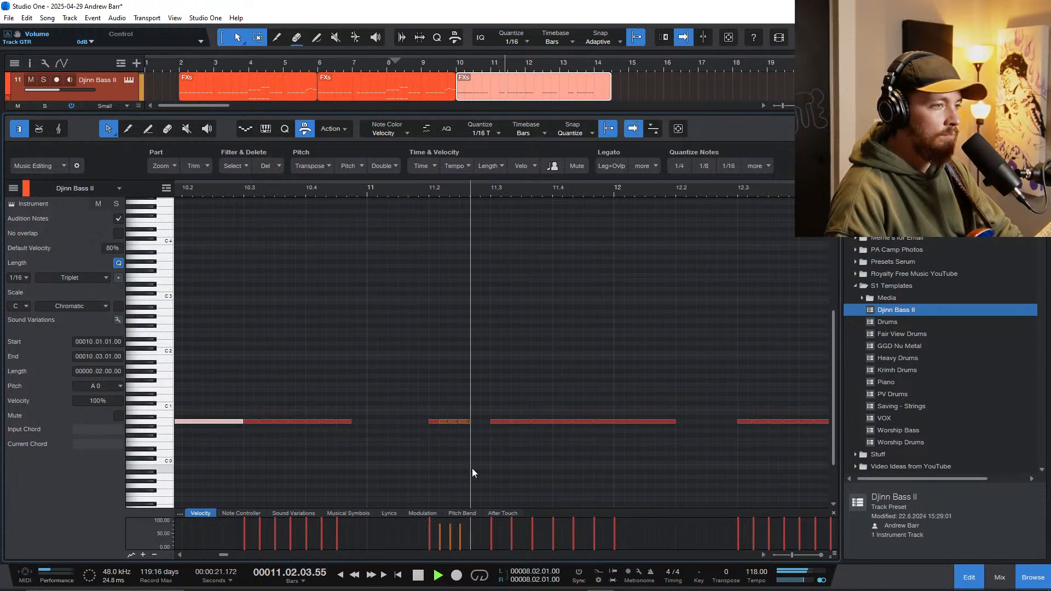
pyautogui.hscroll(2, 488, 468)
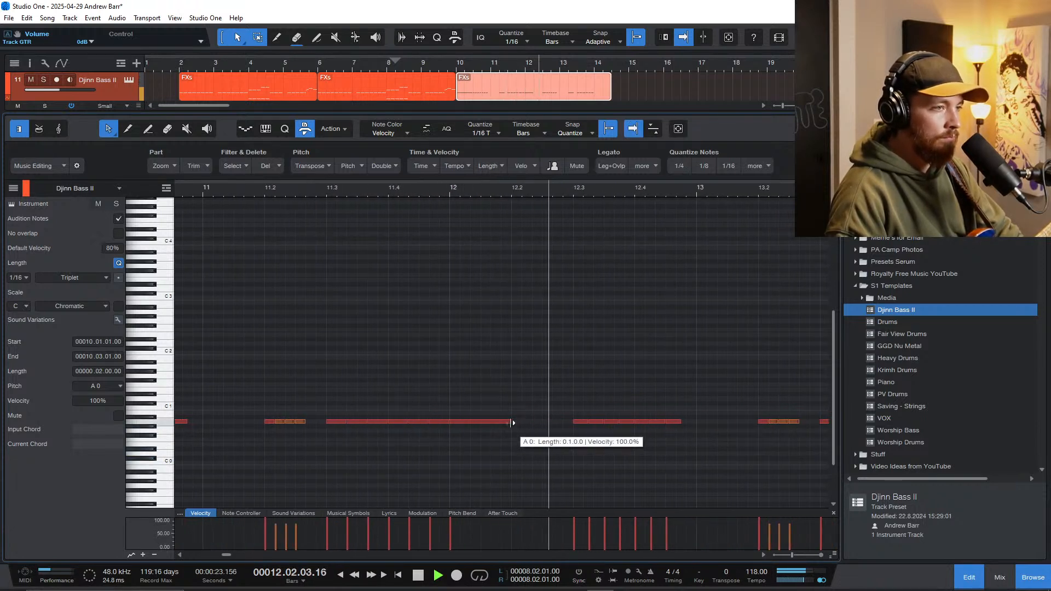
pyautogui.moveTo(511, 422); pyautogui.dragTo(567, 434)
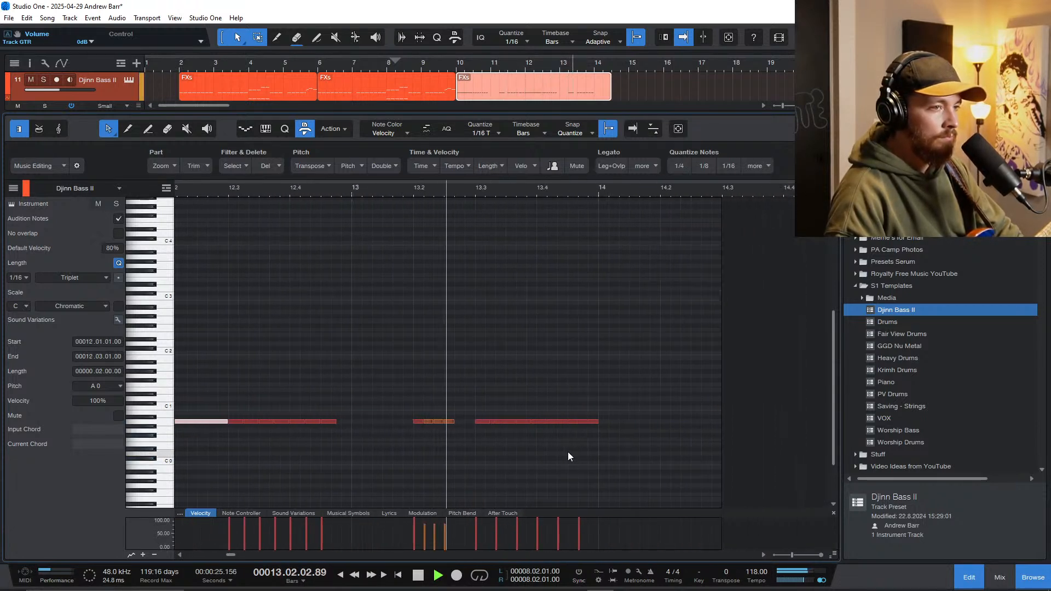
pyautogui.press('F3')
pyautogui.press('F3')
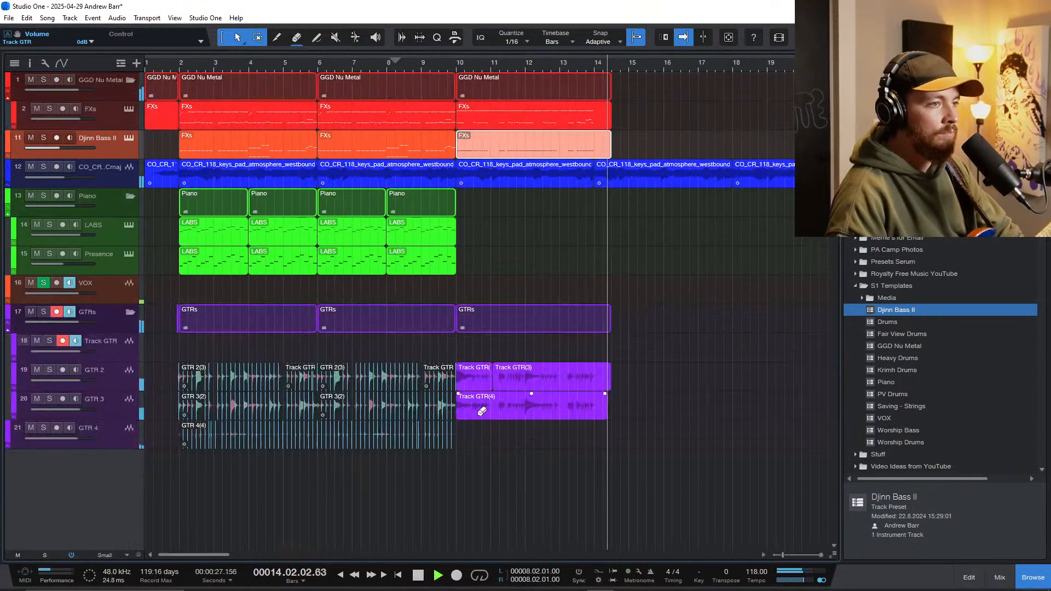
# Step: Play the arrangement from bar 13 past bar 14 to check how the doubled guitar takes end
pyautogui.scroll(-4, 481, 412)
pyautogui.scroll(5, 307, 406)
pyautogui.hscroll(-2, 350, 397)
pyautogui.press('space')
pyautogui.click(405, 353)
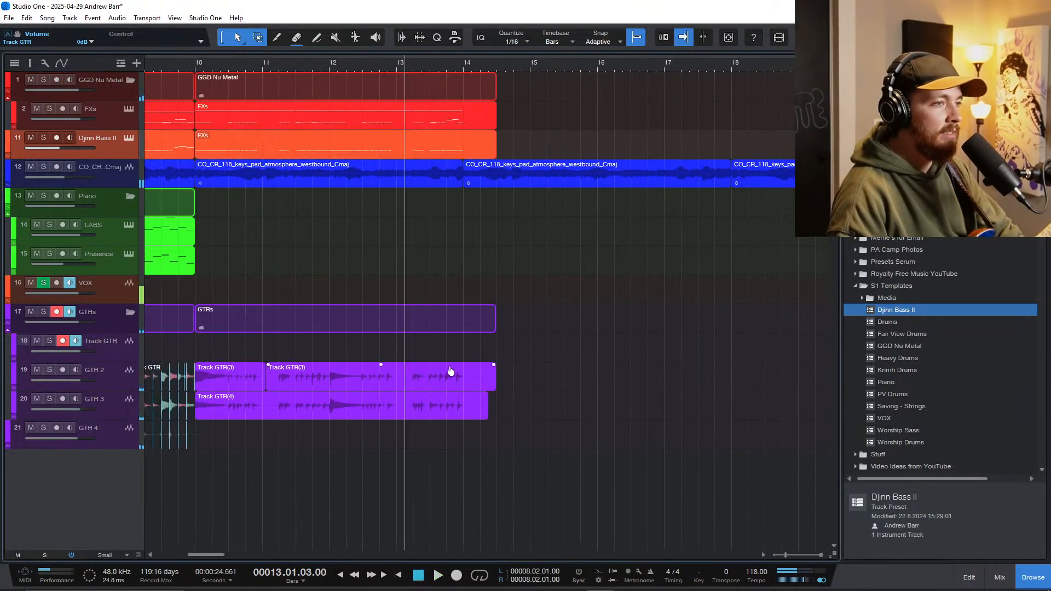
pyautogui.scroll(4, 450, 371)
pyautogui.click(110, 350)
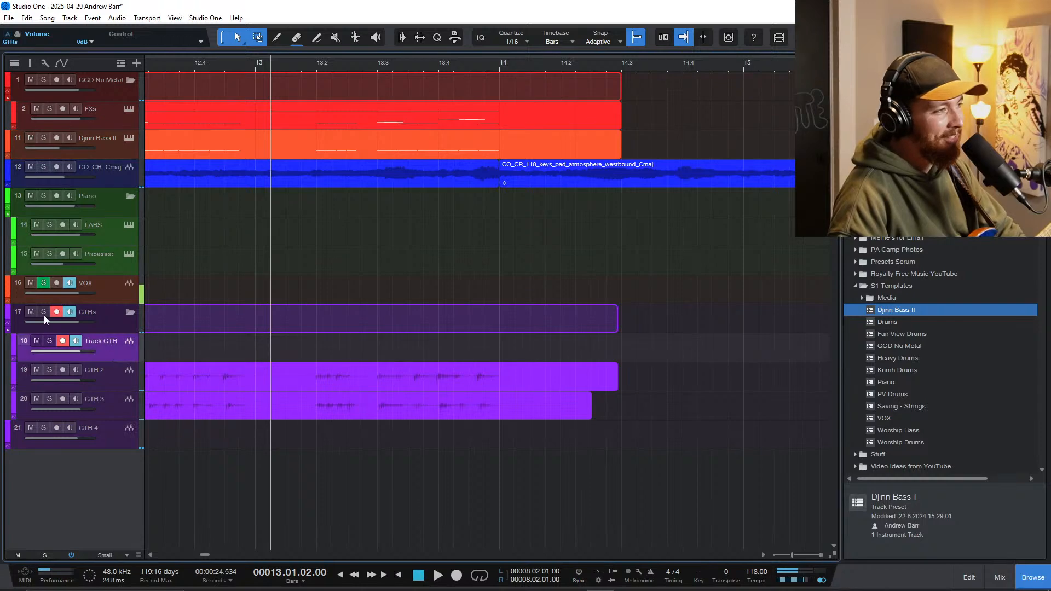
pyautogui.press('space')
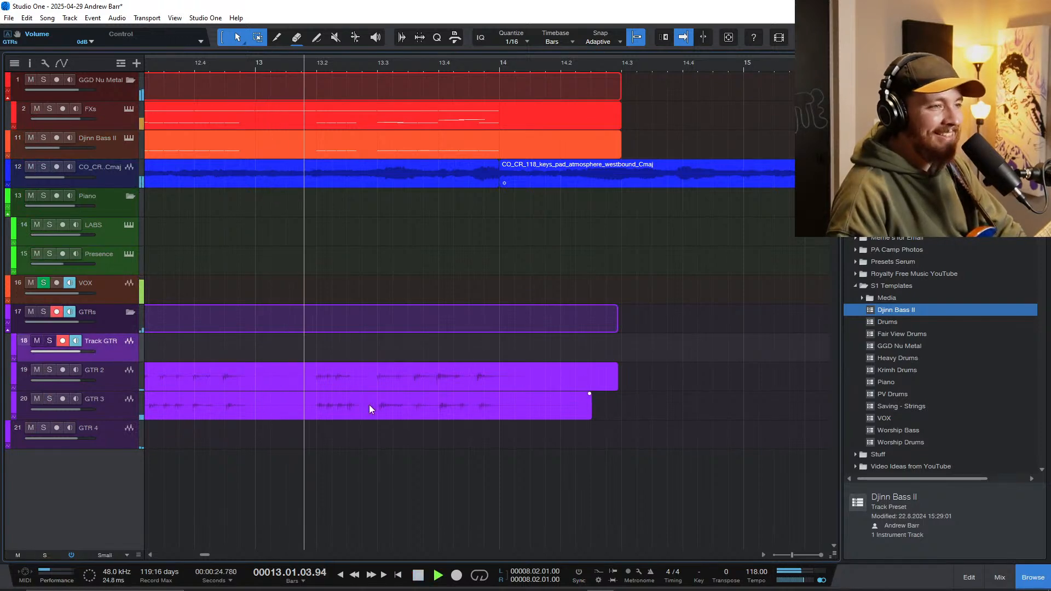
pyautogui.scroll(3, 500, 446)
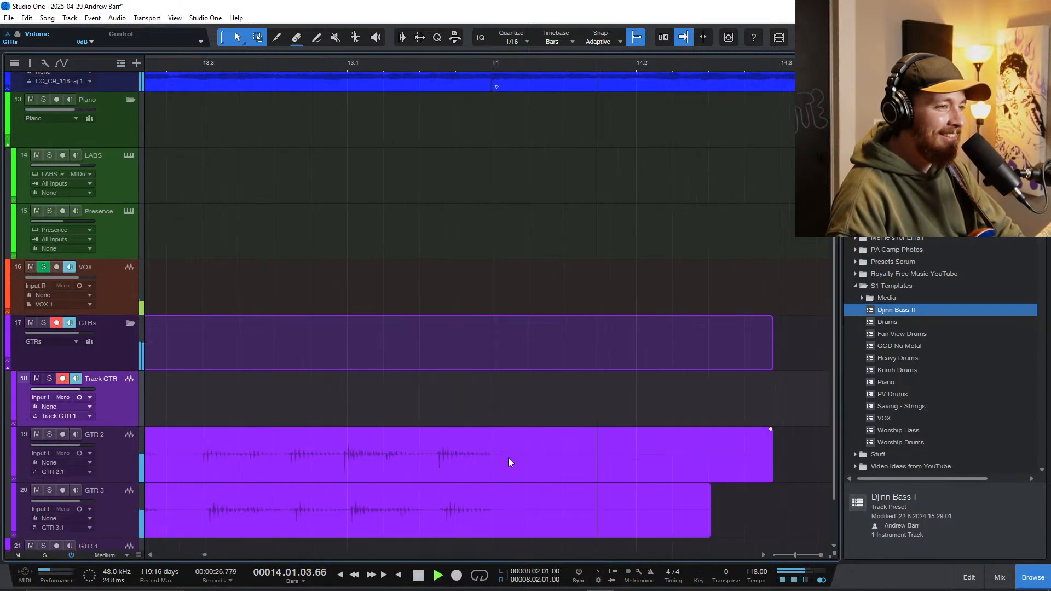
pyautogui.press('space')
# Step: Solo the GTRs folder track and play the guitar ending from the last beats of bar 13
pyautogui.click(63, 370)
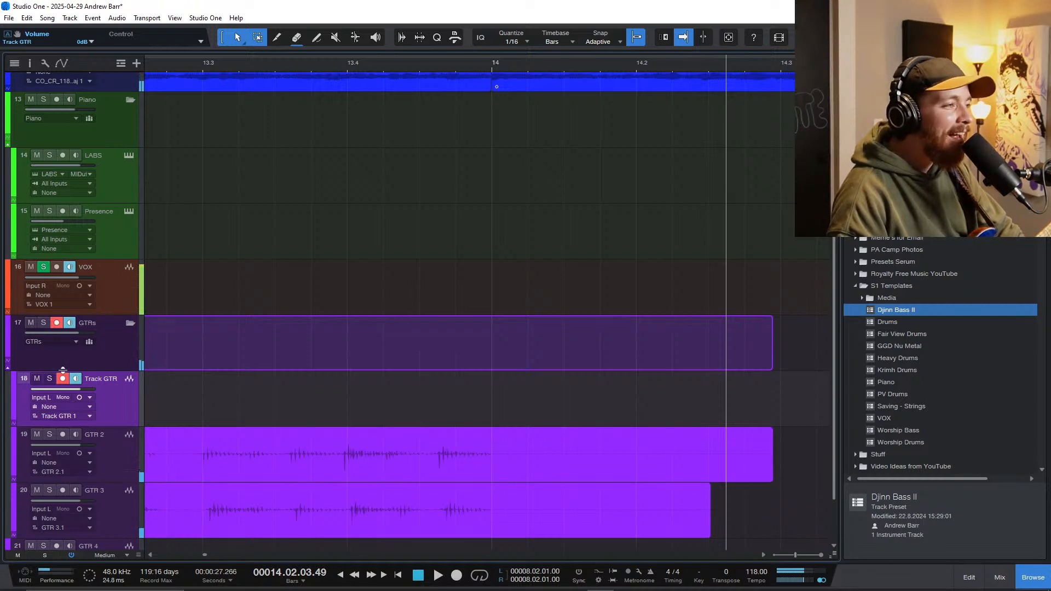
pyautogui.click(44, 323)
pyautogui.press('space')
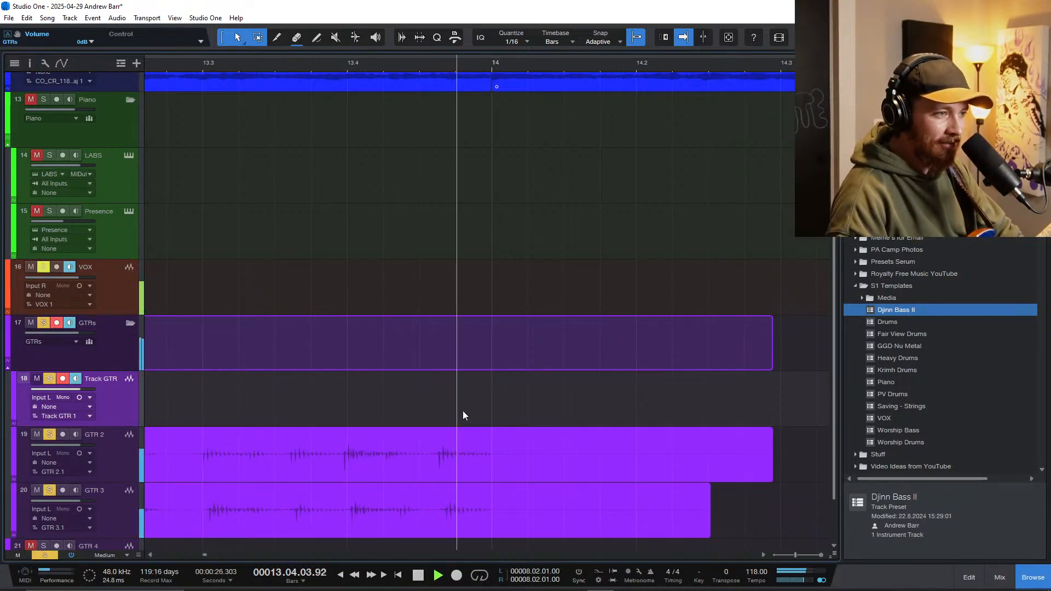
pyautogui.press('space')
# Step: Split the GTR 2 and GTR 3 clips just after bar 14 and delete their trailing parts
pyautogui.keyDown('alt'); pyautogui.click(527, 460); pyautogui.keyUp('alt')
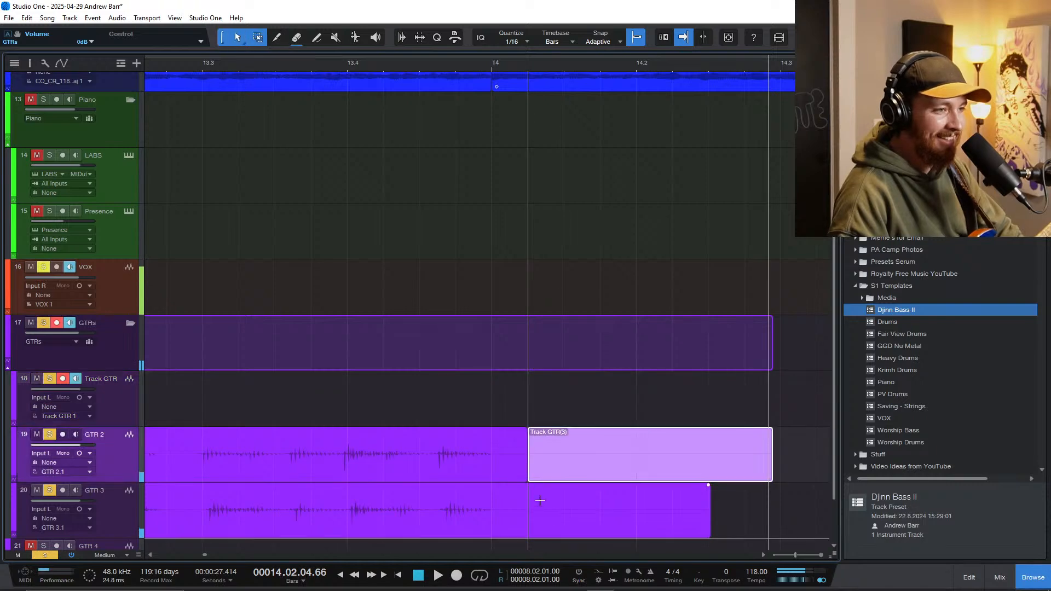
pyautogui.keyDown('alt'); pyautogui.click(540, 500); pyautogui.keyUp('alt')
pyautogui.press('Delete')
pyautogui.scroll(-4, 464, 425)
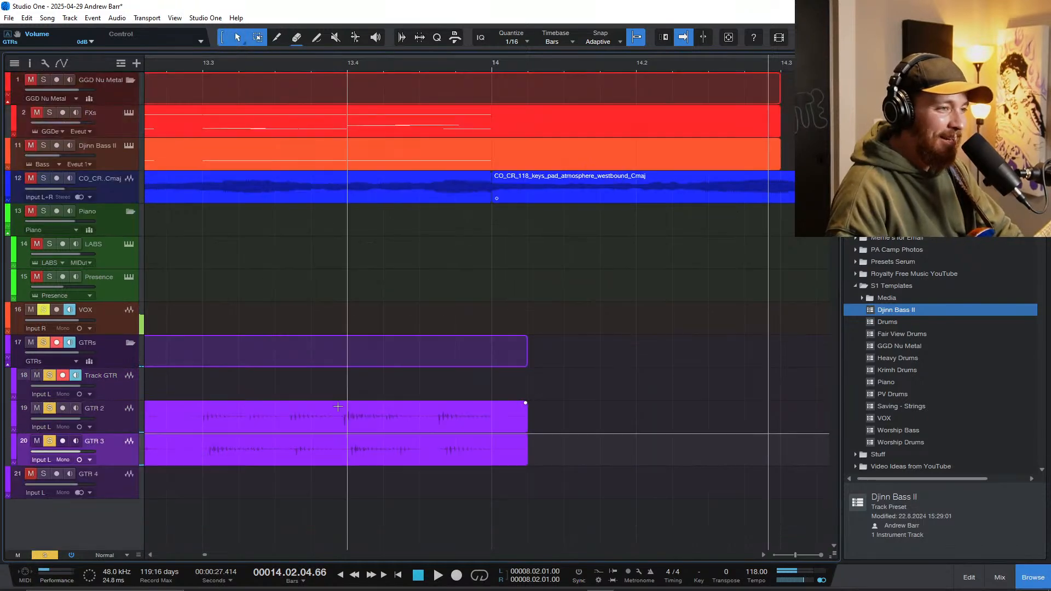
# Step: Play the soloed guitars from bar 13 to check the trimmed ending of both takes
pyautogui.click(293, 385)
pyautogui.scroll(-2, 296, 384)
pyautogui.hscroll(-2, 274, 391)
pyautogui.click(281, 394)
pyautogui.scroll(-1, 280, 422)
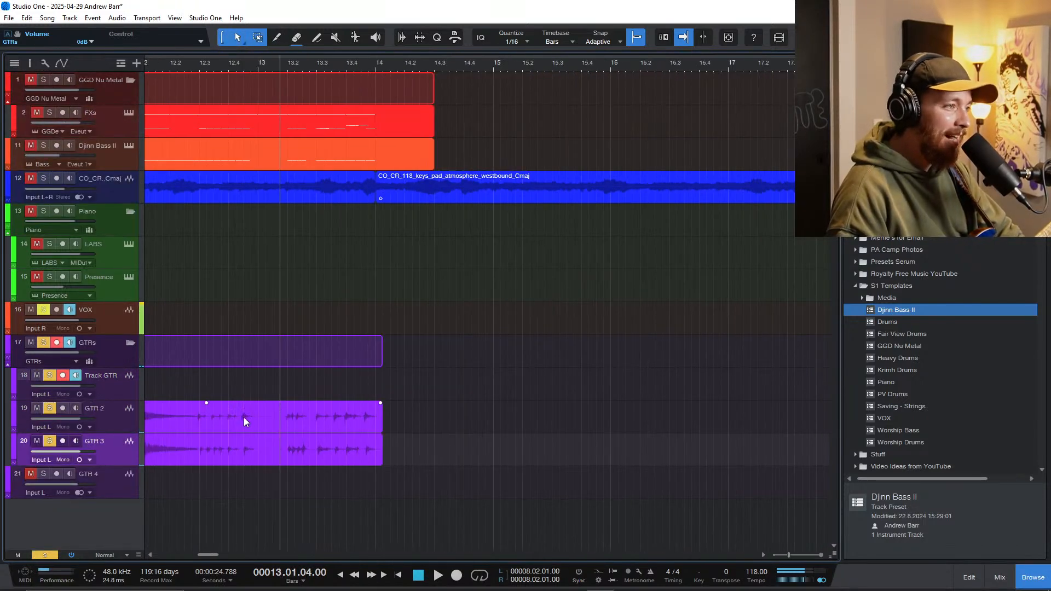
pyautogui.press('space')
pyautogui.scroll(3, 363, 421)
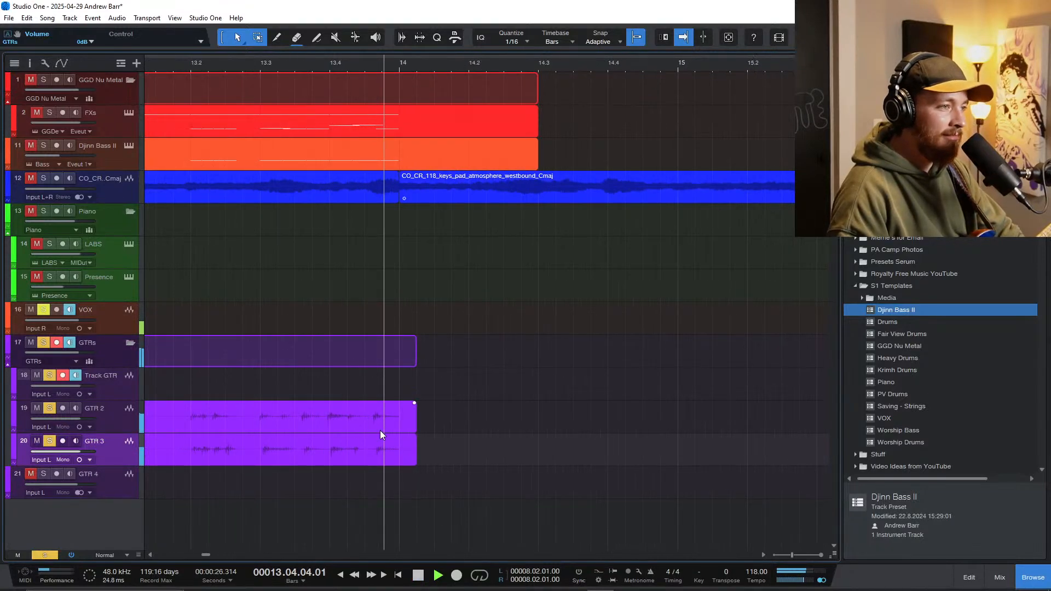
pyautogui.press('space')
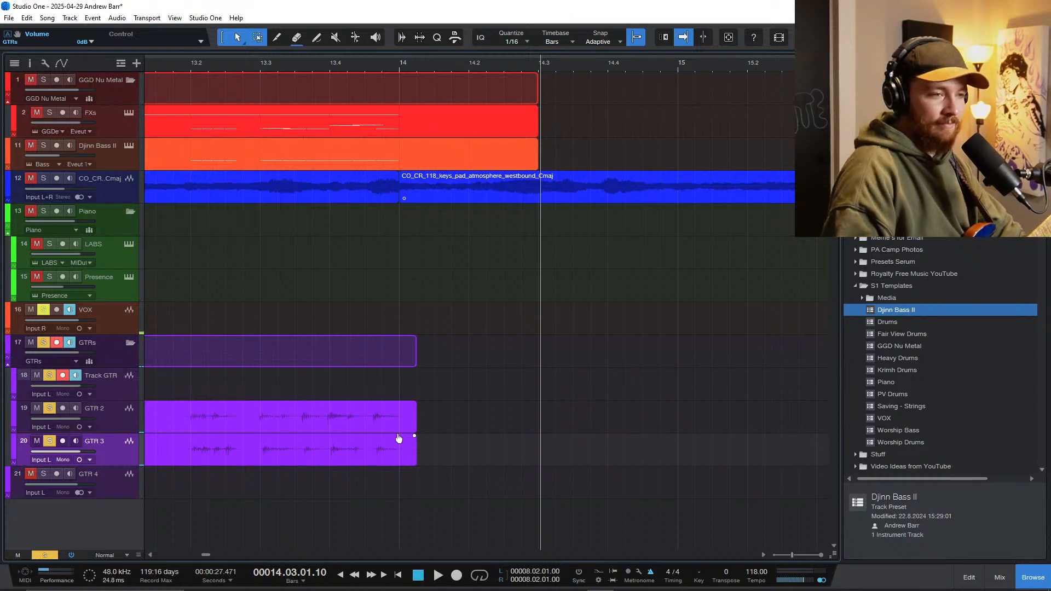
# Step: Show the Splice sample browser beside the full arrangement and clear the solo on the guitar tracks
pyautogui.scroll(-4, 312, 357)
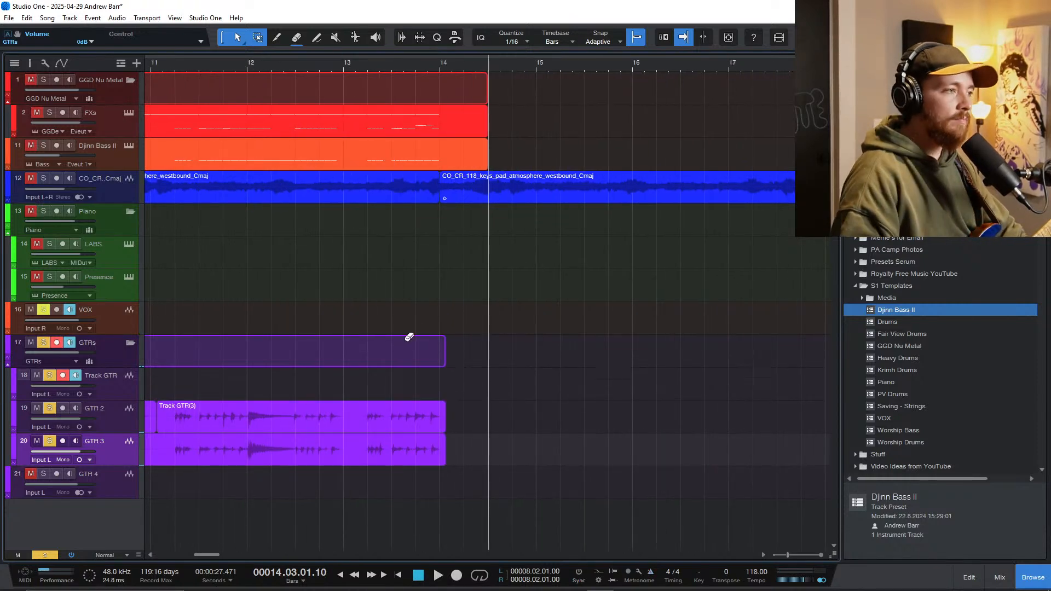
pyautogui.scroll(-3, 409, 337)
pyautogui.rightClick(425, 335)
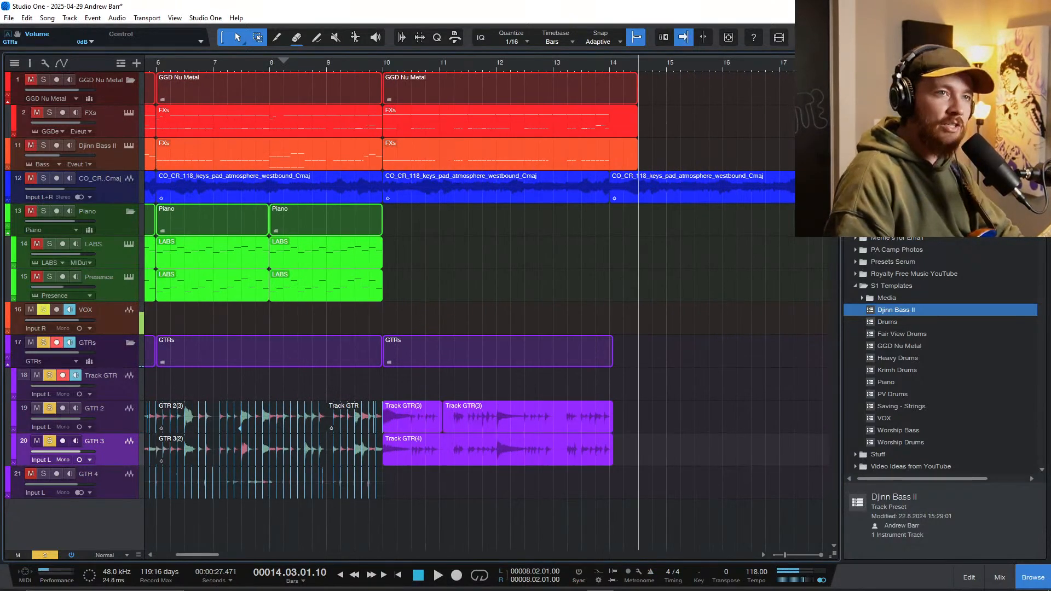
pyautogui.click(992, 61)
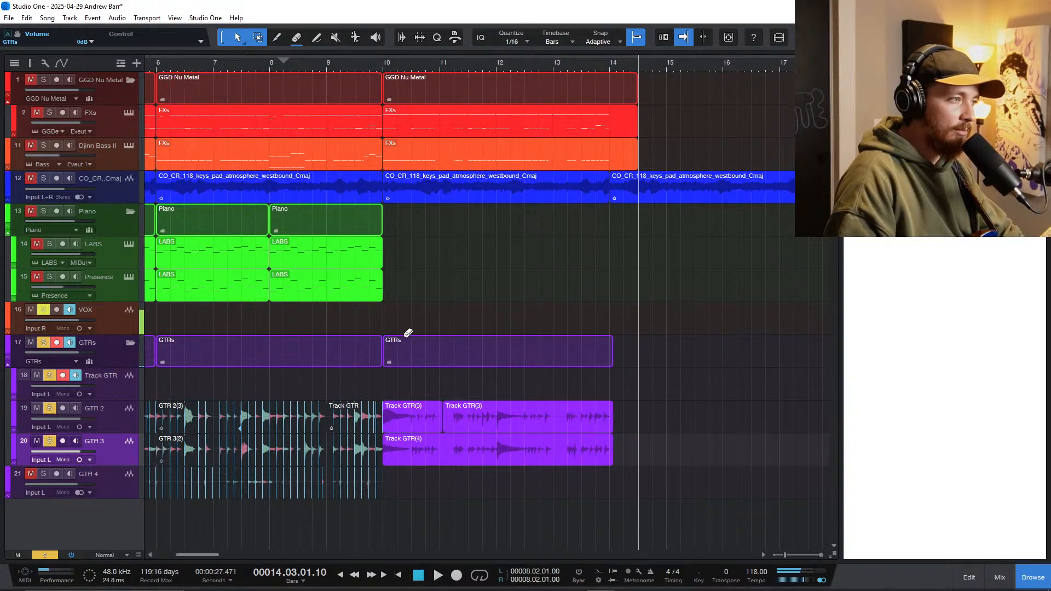
pyautogui.scroll(-3, 408, 332)
pyautogui.click(43, 474)
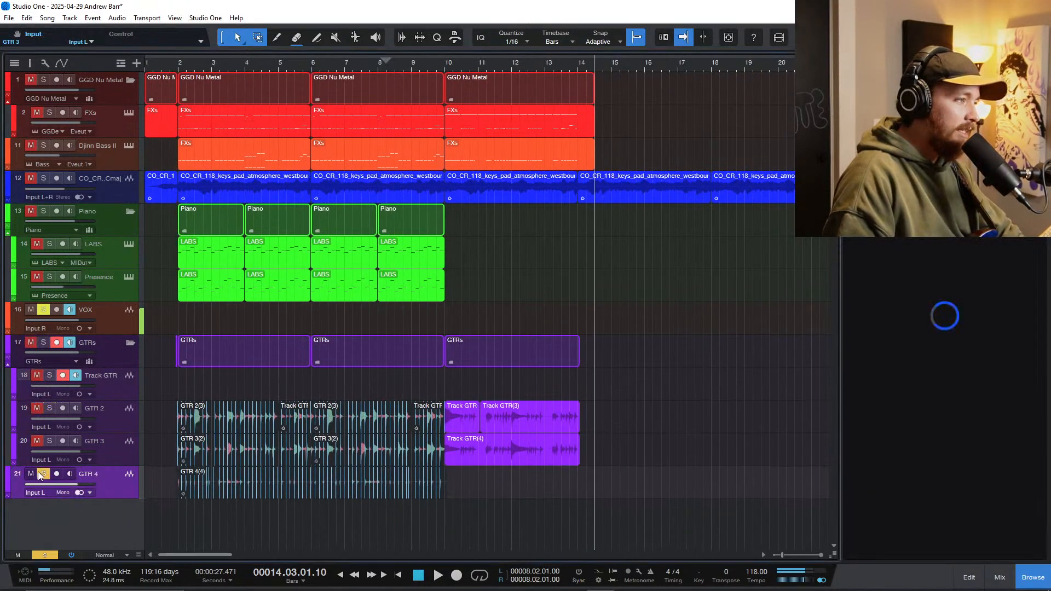
pyautogui.click(42, 474)
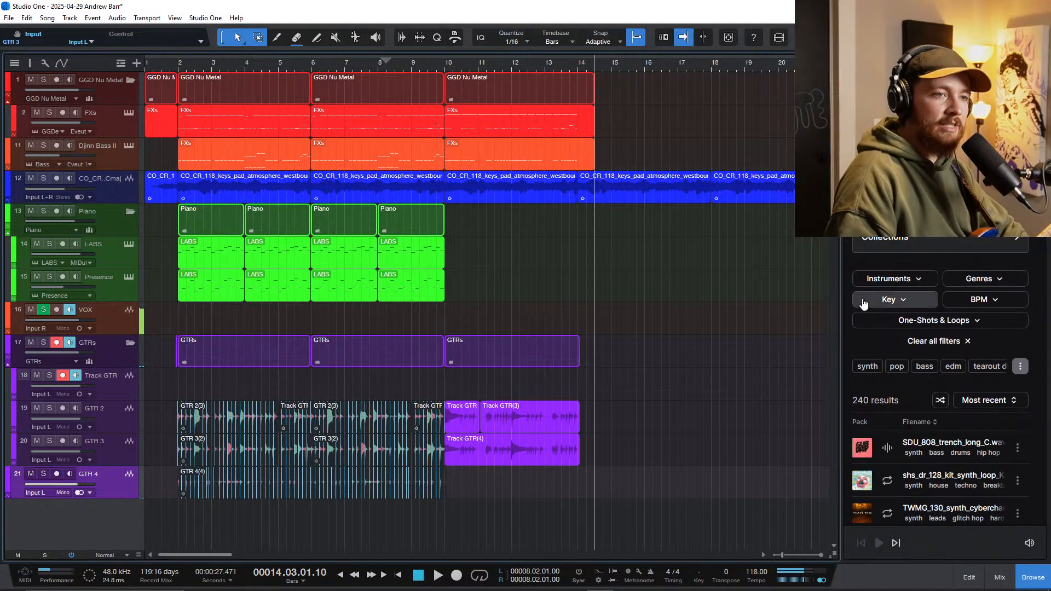
# Step: Find CJ_fx_deep_impact.wav in the Splice Go-To's collection and place it on a new track at bar 10
pyautogui.scroll(-6, 883, 329)
pyautogui.scroll(6, 883, 329)
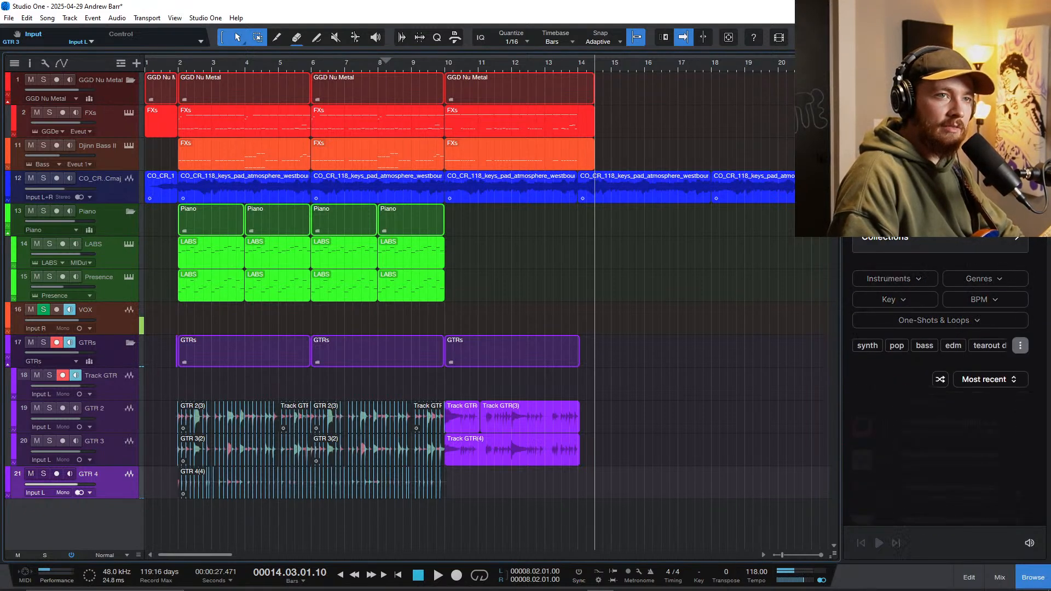
pyautogui.scroll(5, 920, 268)
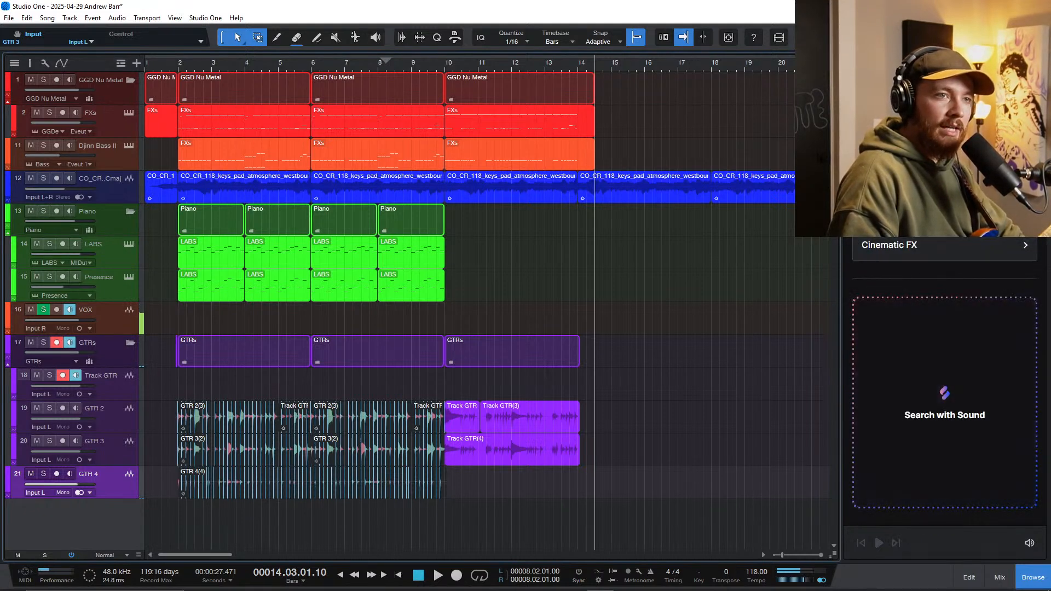
pyautogui.scroll(-4, 944, 356)
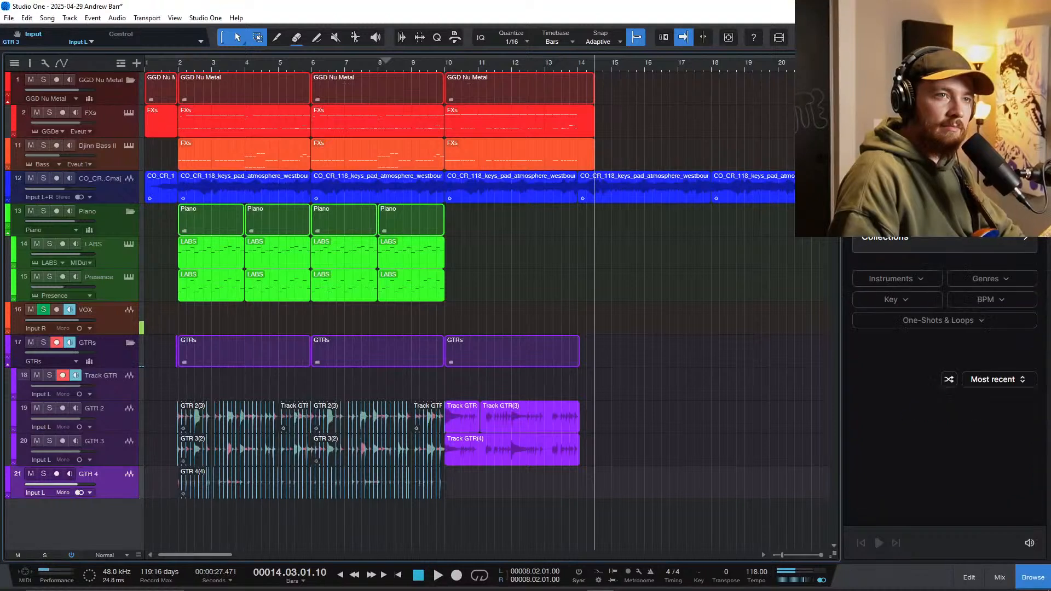
pyautogui.click(913, 238)
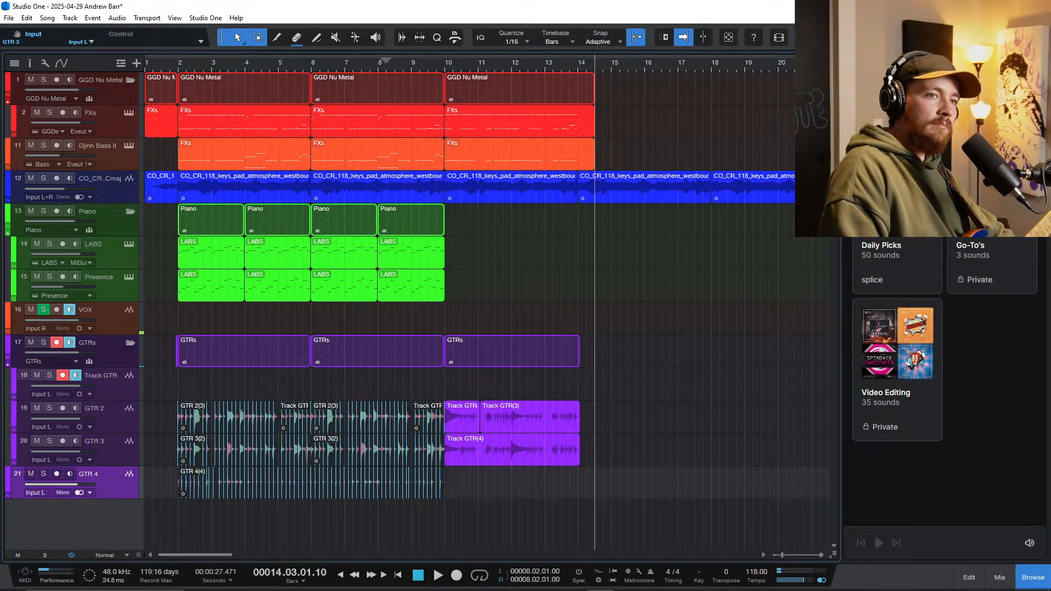
pyautogui.click(901, 221)
pyautogui.scroll(-2, 911, 344)
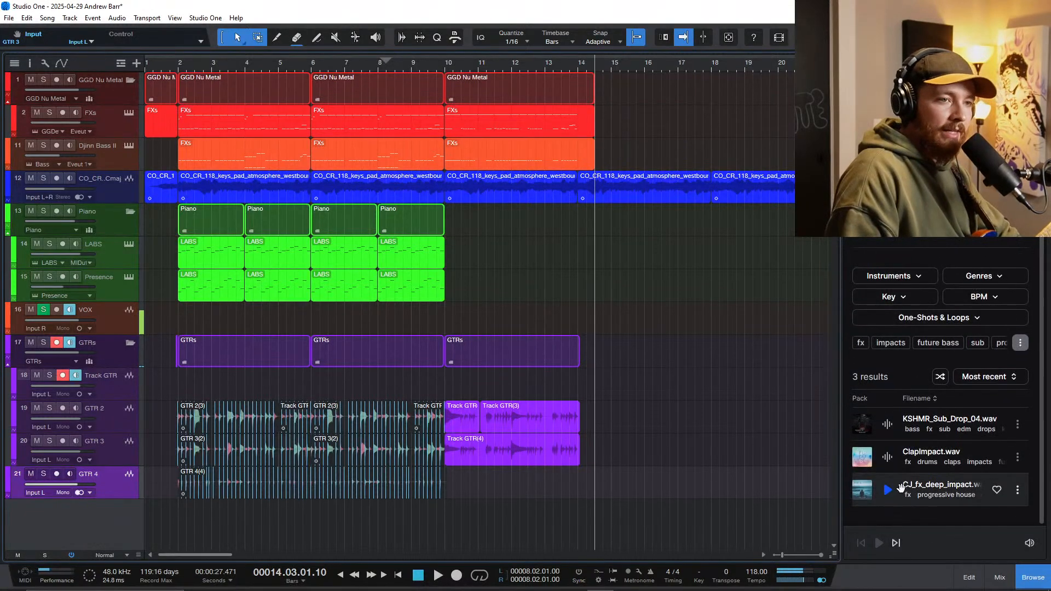
pyautogui.moveTo(890, 489); pyautogui.dragTo(468, 517)
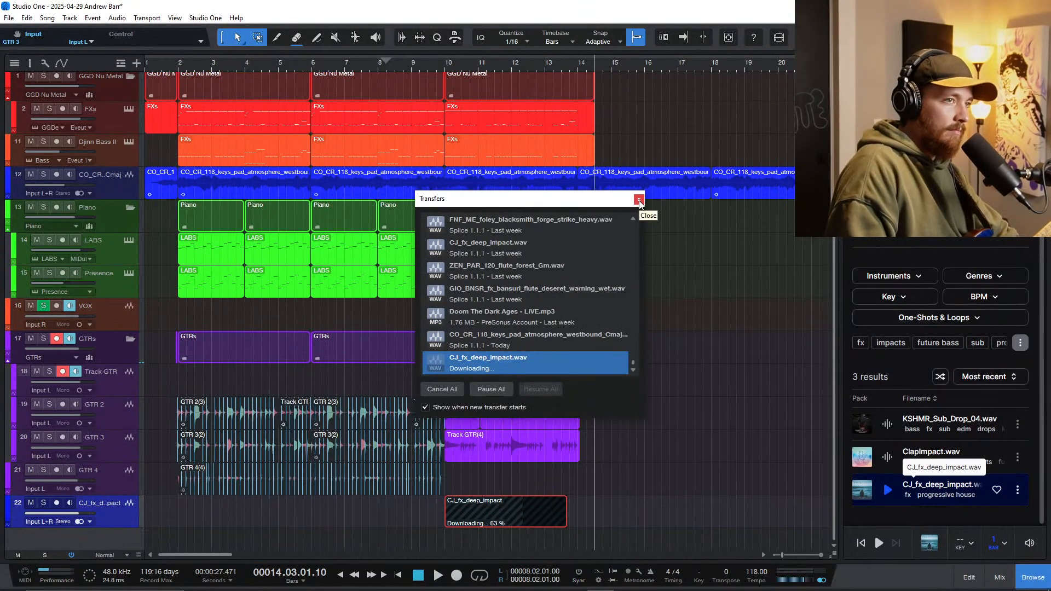
pyautogui.click(639, 201)
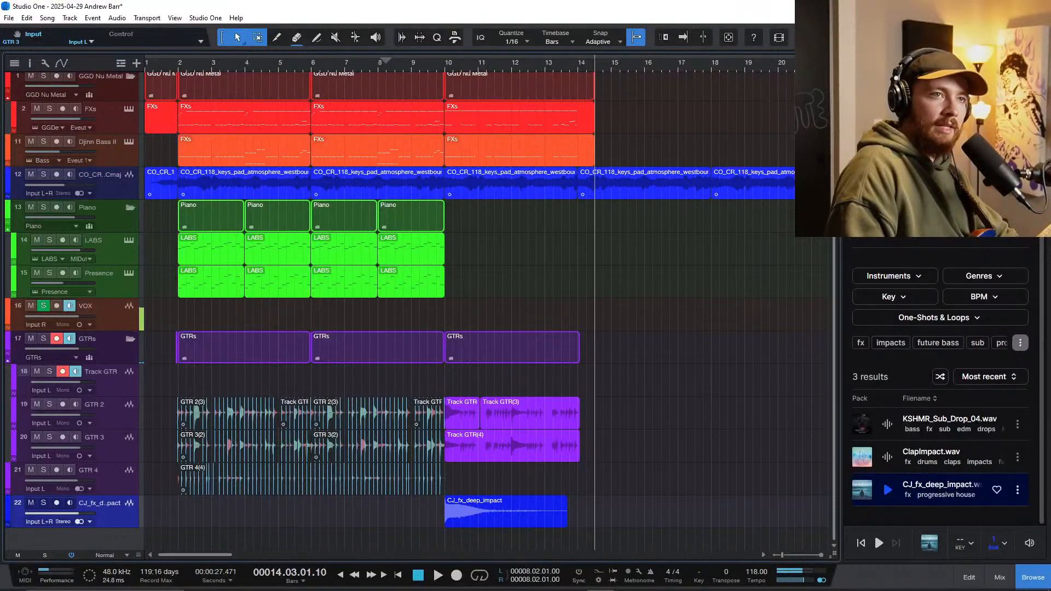
# Step: Add WHIP - Old Faithful.wav from the Risers, Swells, & Whips folder on a new track, with its peak around bar 10
pyautogui.click(937, 63)
pyautogui.scroll(-9, 901, 389)
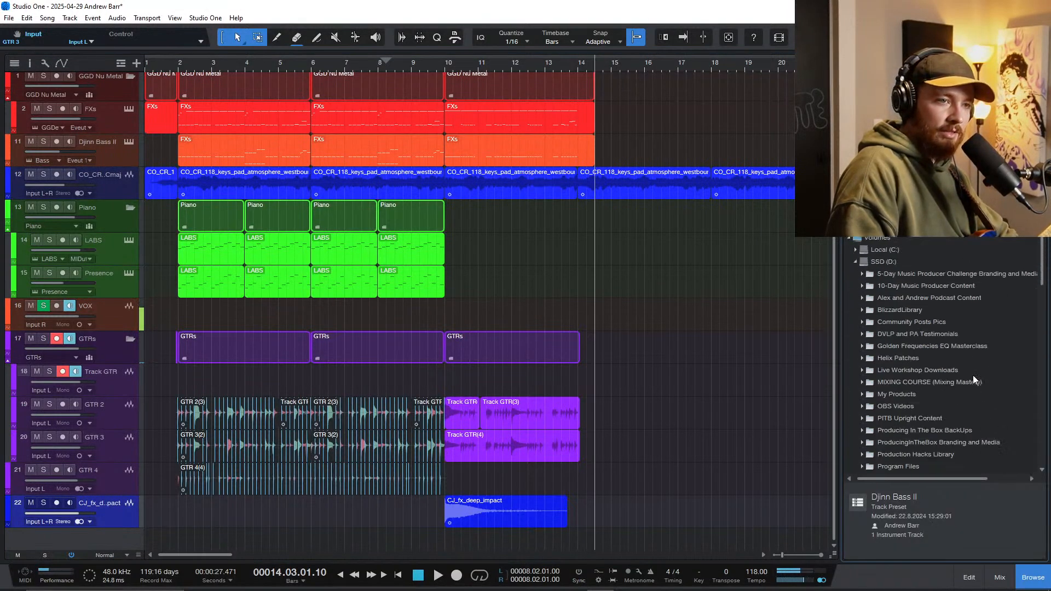
pyautogui.scroll(-15, 974, 376)
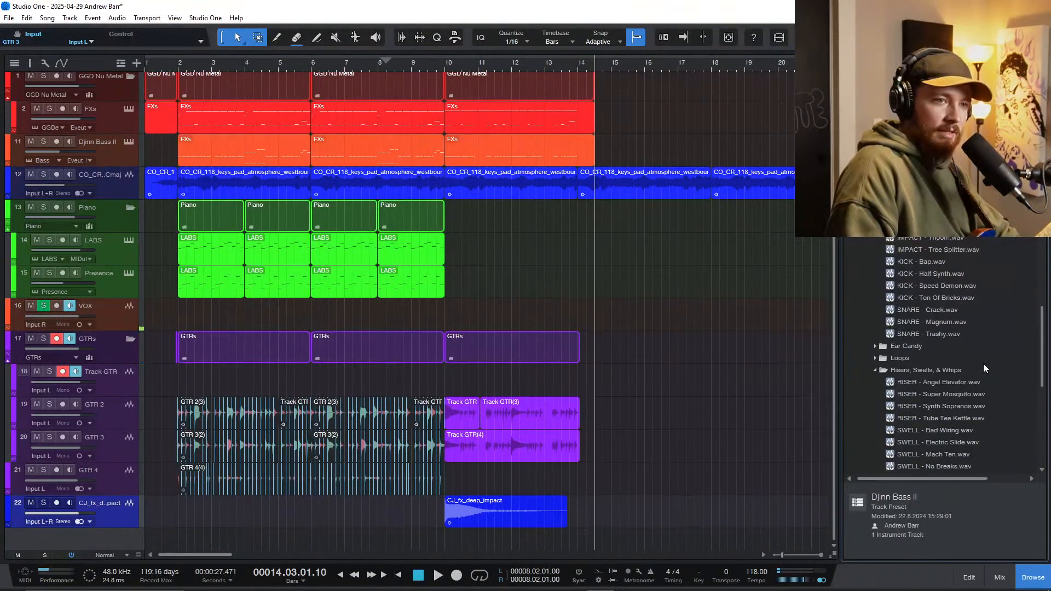
pyautogui.scroll(-3, 983, 363)
pyautogui.moveTo(925, 394); pyautogui.dragTo(469, 544)
pyautogui.scroll(9, 445, 506)
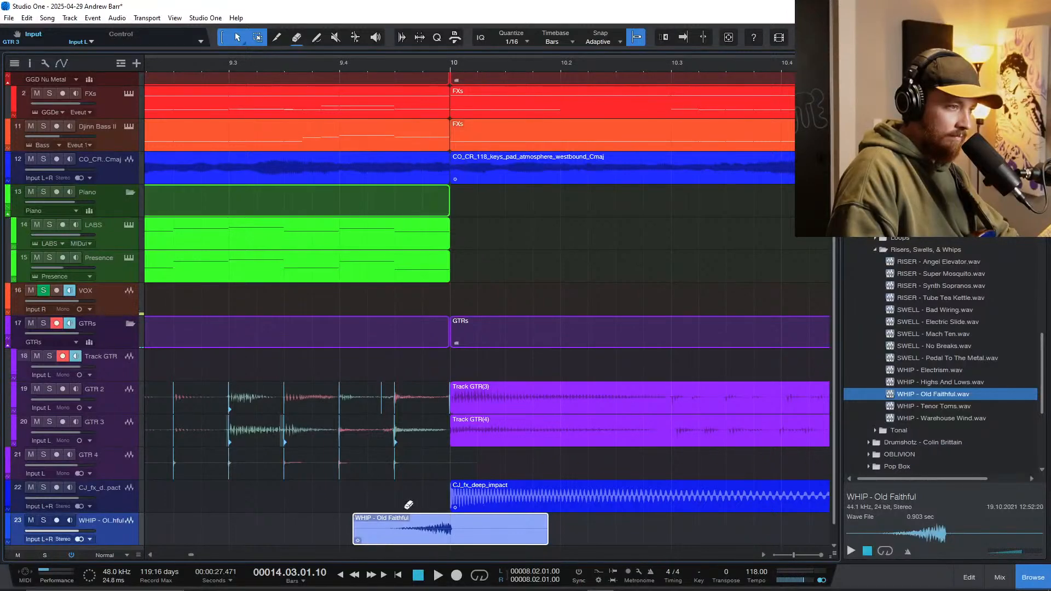
# Step: Enable a sync point on the WHIP - Old Faithful event and examine where its peak falls around bar 10
pyautogui.press('z')
pyautogui.rightClick(455, 496)
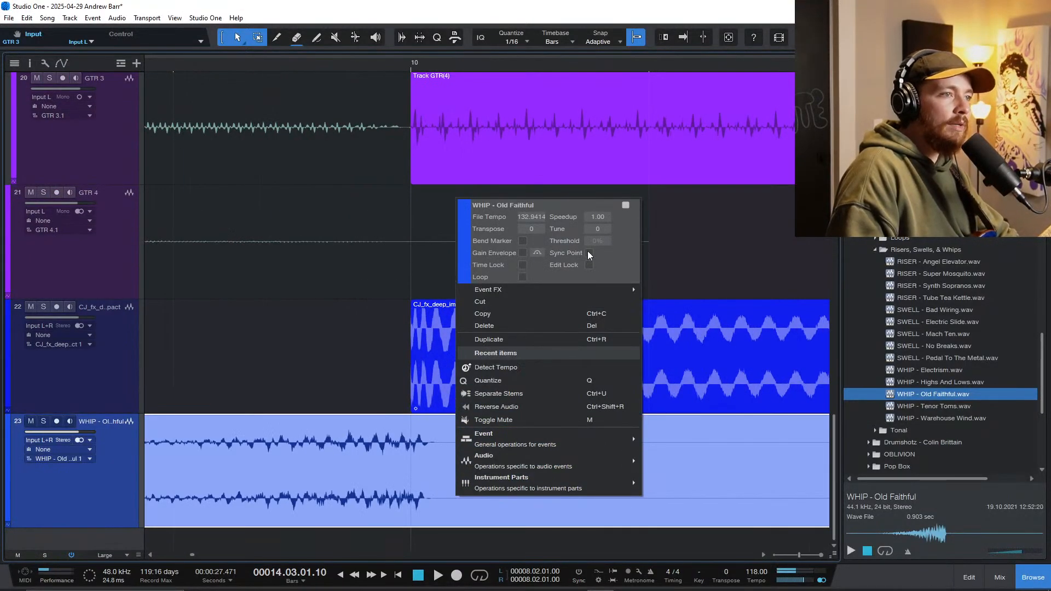
pyautogui.click(334, 463)
pyautogui.scroll(-5, 331, 468)
pyautogui.hscroll(-1, 394, 489)
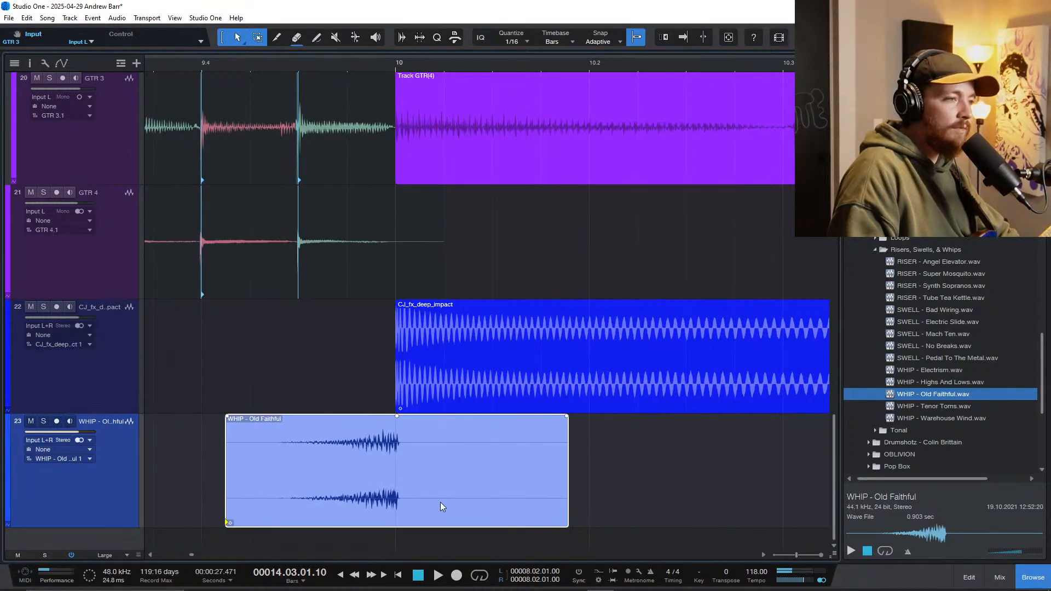
pyautogui.scroll(3, 438, 501)
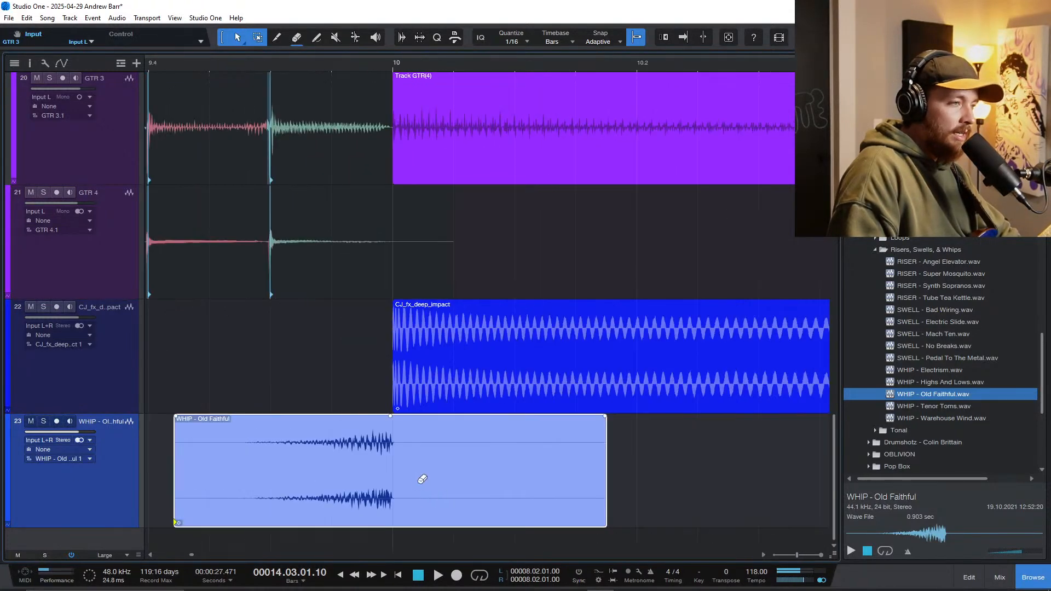
pyautogui.scroll(-4, 422, 479)
pyautogui.scroll(4, 428, 426)
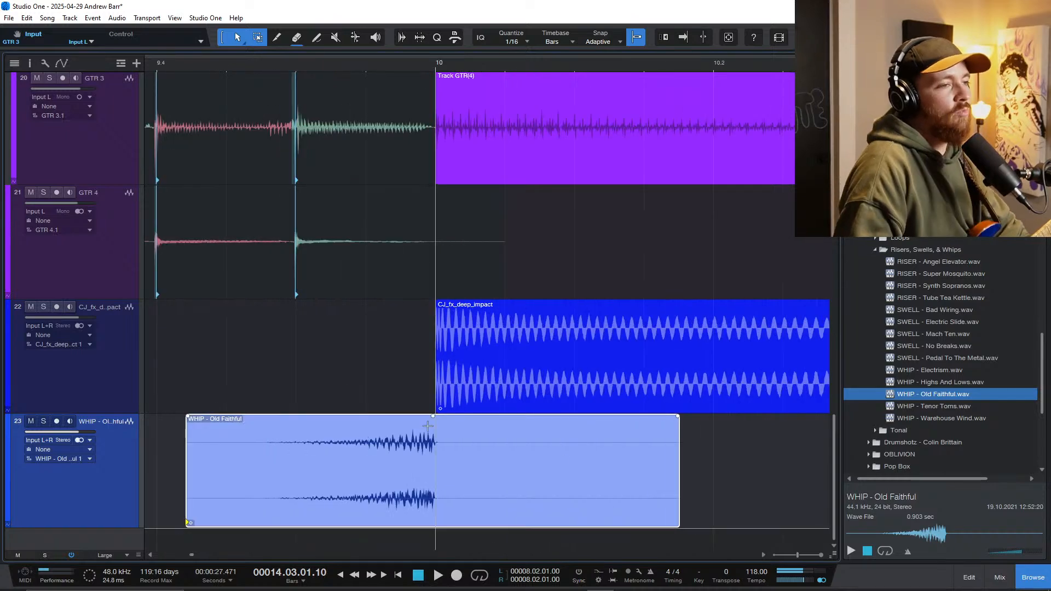
pyautogui.scroll(1, 421, 454)
pyautogui.scroll(-5, 479, 465)
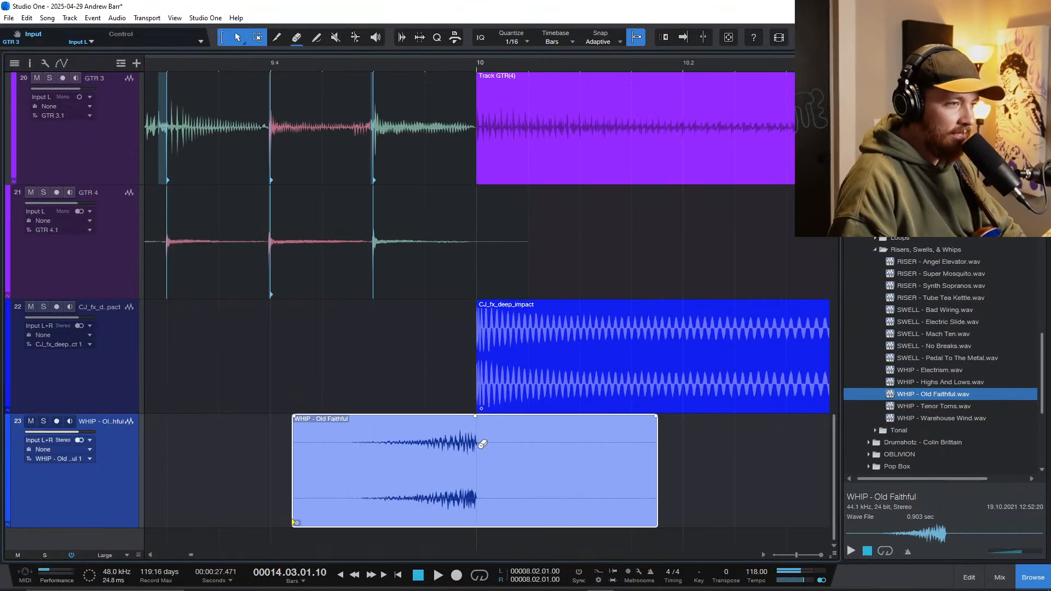
# Step: Place the whip event's sync point at the end of its peak and align it with bar 10
pyautogui.rightClick(470, 509)
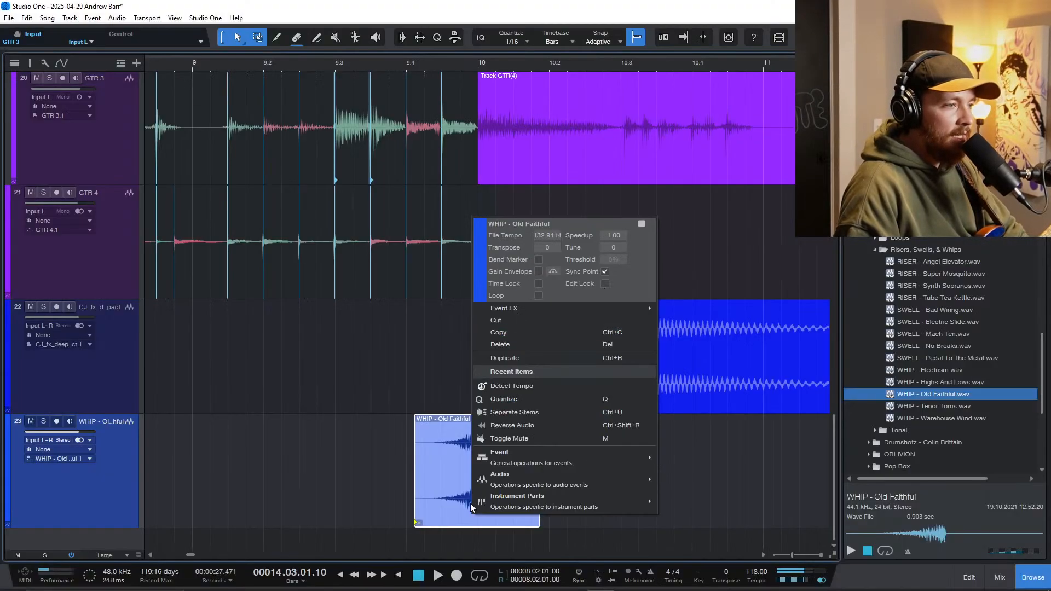
pyautogui.click(414, 533)
pyautogui.moveTo(417, 517)
pyautogui.mouseDown()
pyautogui.moveTo(620, 531)
pyautogui.moveTo(569, 513)
pyautogui.moveTo(476, 517)
pyautogui.moveTo(494, 520)
pyautogui.mouseUp()
pyautogui.scroll(5, 569, 507)
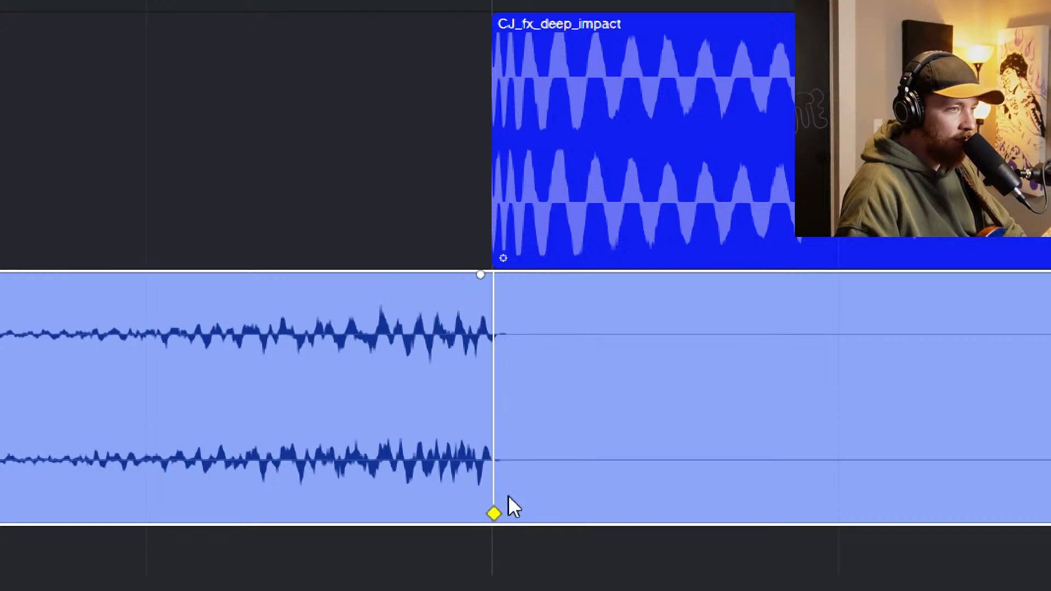
pyautogui.scroll(-5, 509, 504)
pyautogui.moveTo(560, 461)
pyautogui.mouseDown()
pyautogui.moveTo(718, 453)
pyautogui.moveTo(550, 444)
pyautogui.mouseUp()
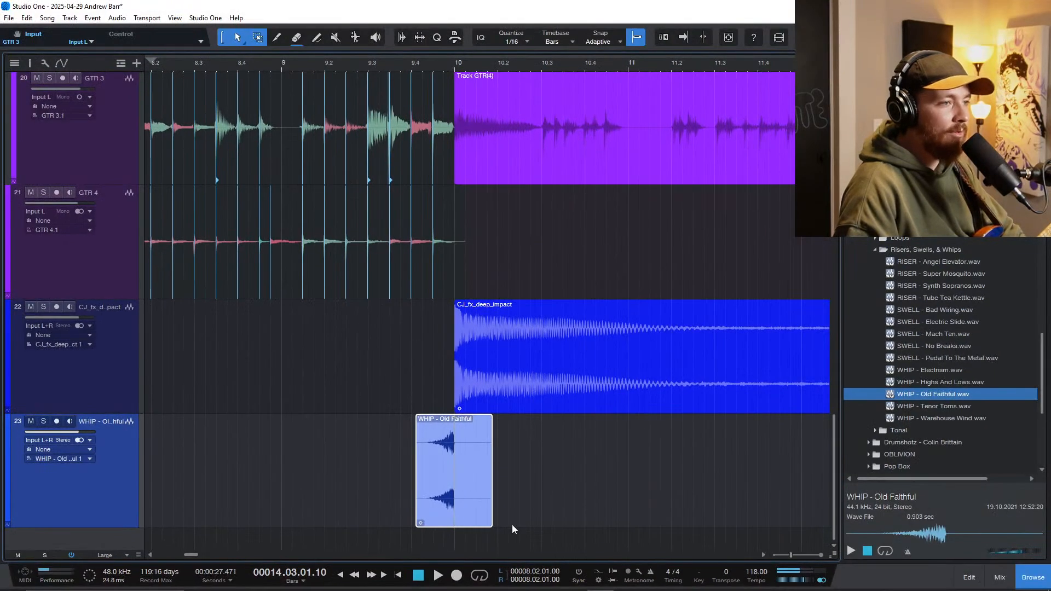
# Step: Try placing a copy of the whip event with its sync point snapped to bar 11, and delete the copy
pyautogui.scroll(7, 541, 433)
pyautogui.hscroll(-5, 540, 427)
pyautogui.scroll(-8, 493, 478)
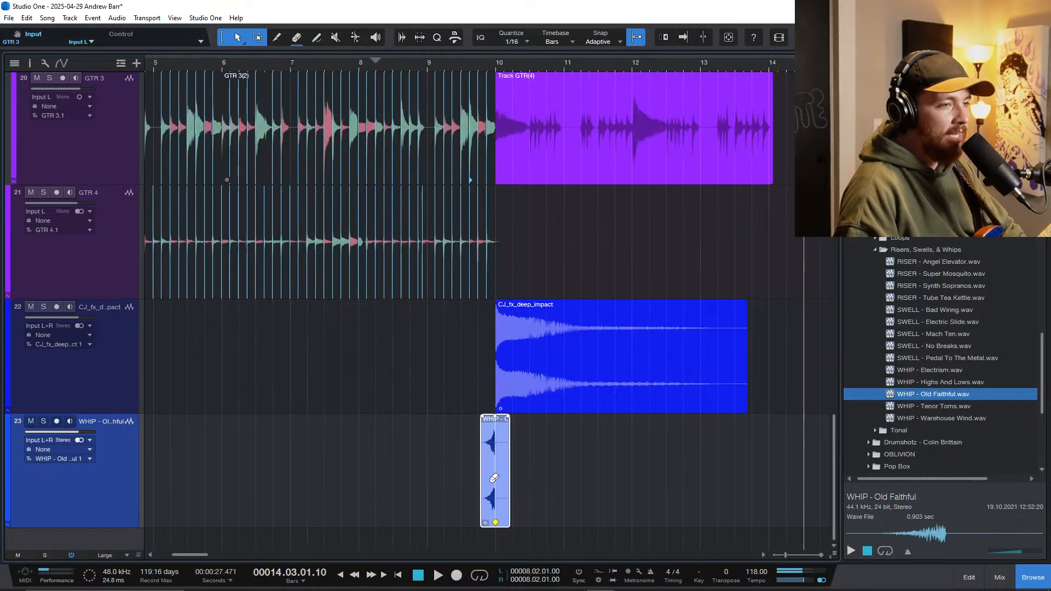
pyautogui.moveTo(502, 485); pyautogui.dragTo(572, 490)
pyautogui.scroll(4, 571, 487)
pyautogui.scroll(-4, 564, 495)
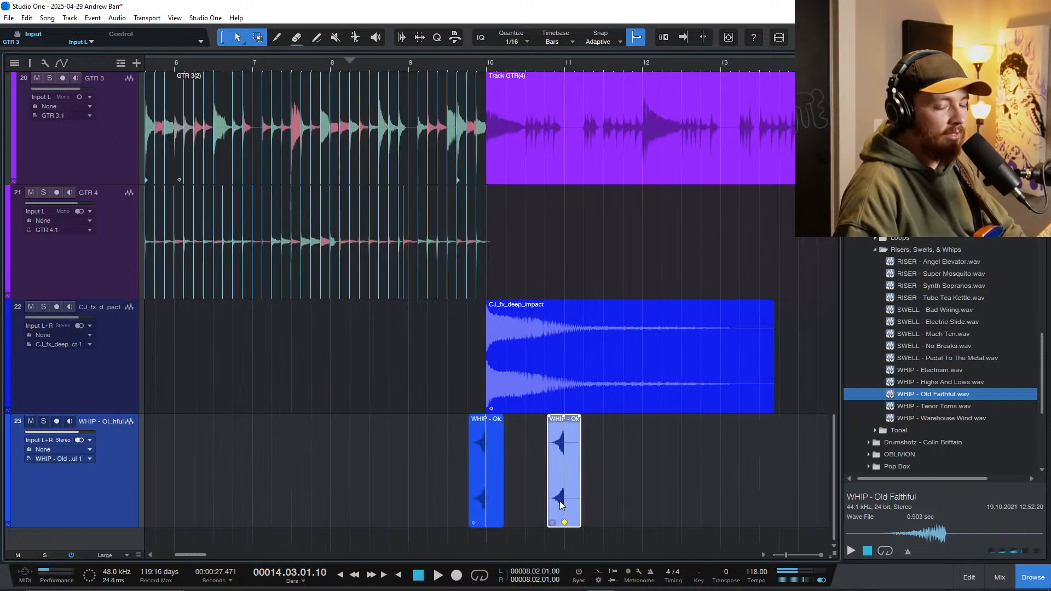
pyautogui.click(566, 499)
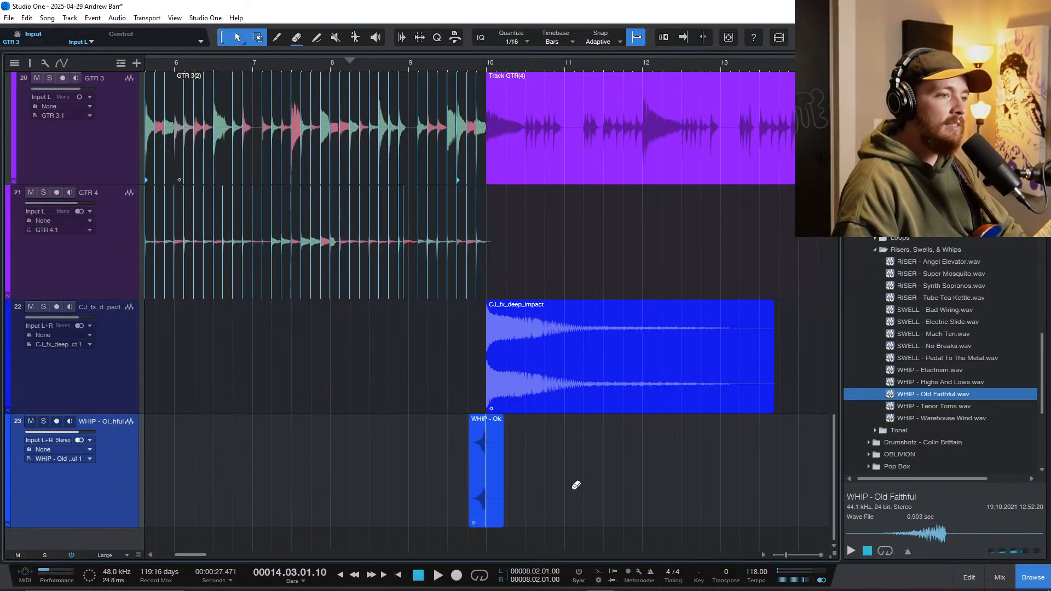
# Step: Play the bar 10 transition and lower the CJ_fx_deep_impact track's volume to about -7 dB
pyautogui.scroll(-2, 406, 475)
pyautogui.moveTo(82, 485); pyautogui.dragTo(80, 501)
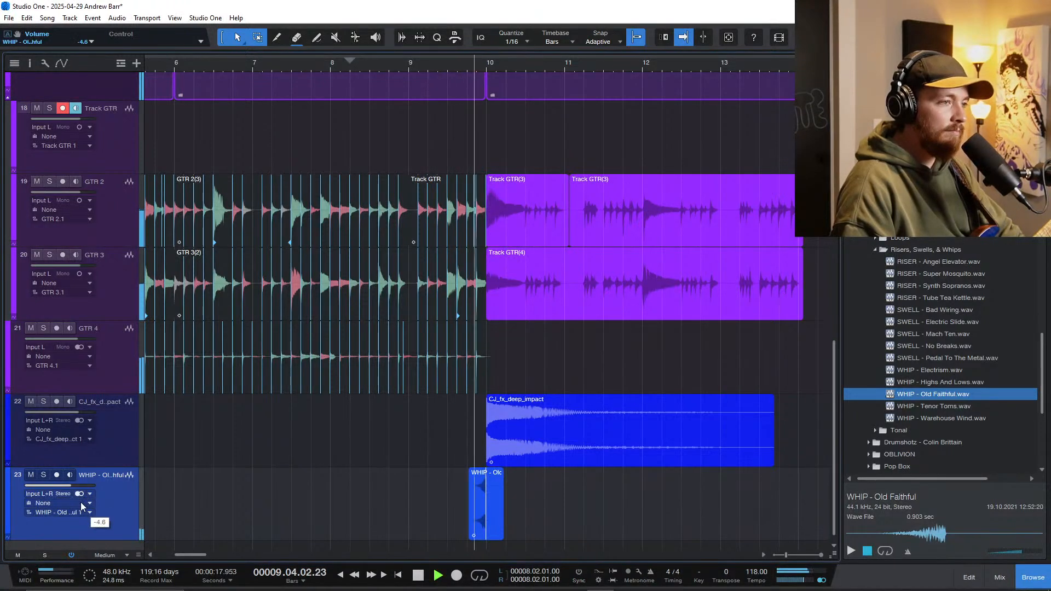
pyautogui.click(103, 419)
pyautogui.moveTo(83, 438)
pyautogui.mouseDown()
pyautogui.moveTo(80, 413)
pyautogui.moveTo(74, 446)
pyautogui.mouseUp()
pyautogui.keyDown('ctrl'); pyautogui.keyDown('alt'); pyautogui.click(430, 490); pyautogui.keyUp('alt'); pyautogui.keyUp('ctrl')
pyautogui.press('e')
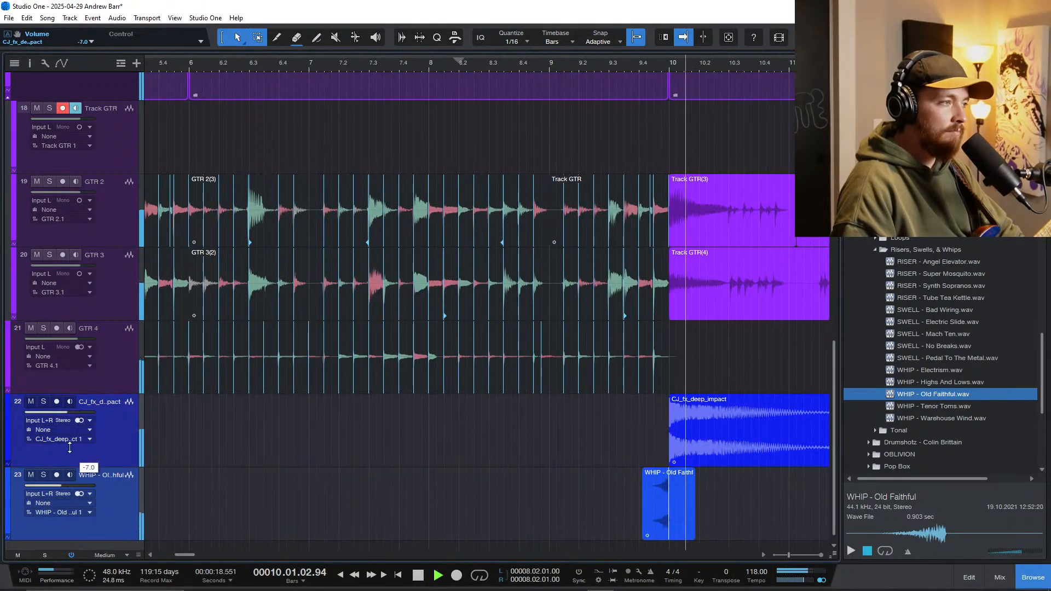
# Step: Lower the WHIP - Old Faithful track's volume slightly while the transition plays
pyautogui.click(82, 488)
pyautogui.moveTo(73, 486); pyautogui.dragTo(85, 487)
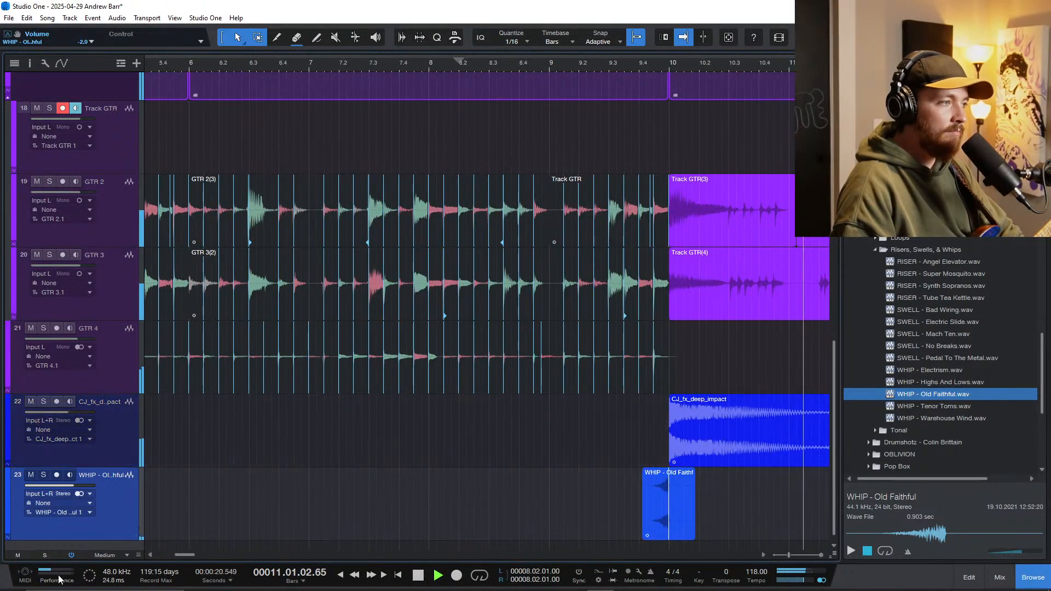
pyautogui.scroll(-4, 382, 505)
pyautogui.hscroll(-2, 383, 505)
pyautogui.scroll(-2, 405, 505)
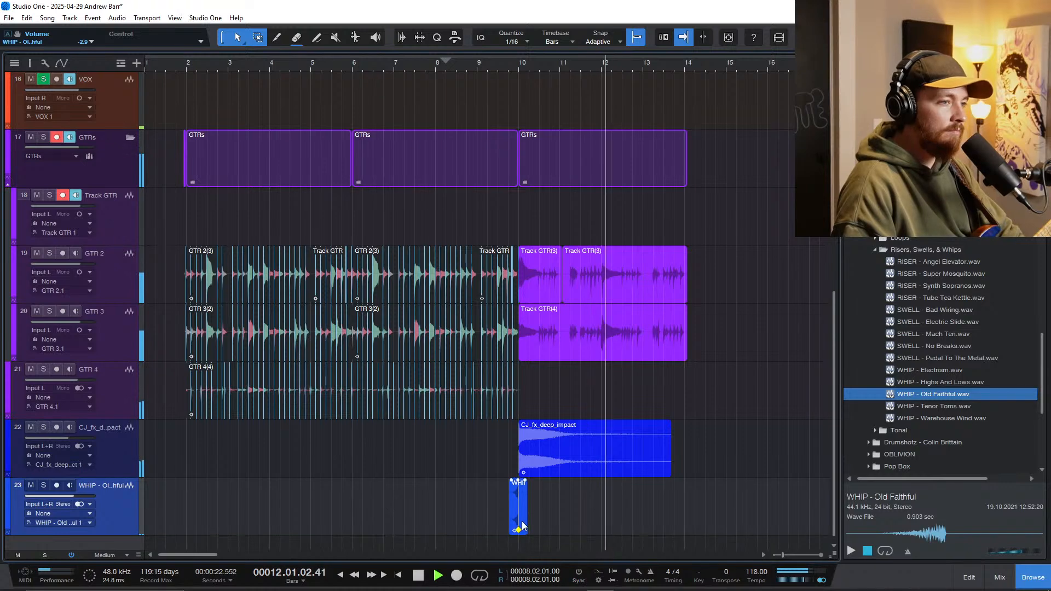
# Step: Duplicate the CJ_fx_deep_impact track with its event, reverse the copied audio and move it to end around bar 10
pyautogui.click(116, 459)
pyautogui.press('space')
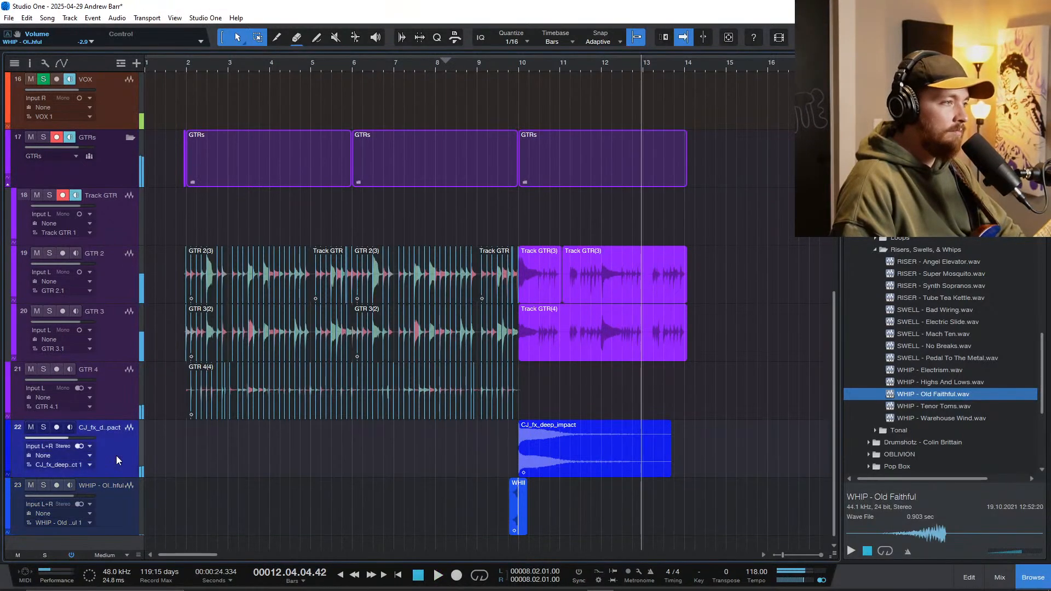
pyautogui.hotkey('shift', 'd')
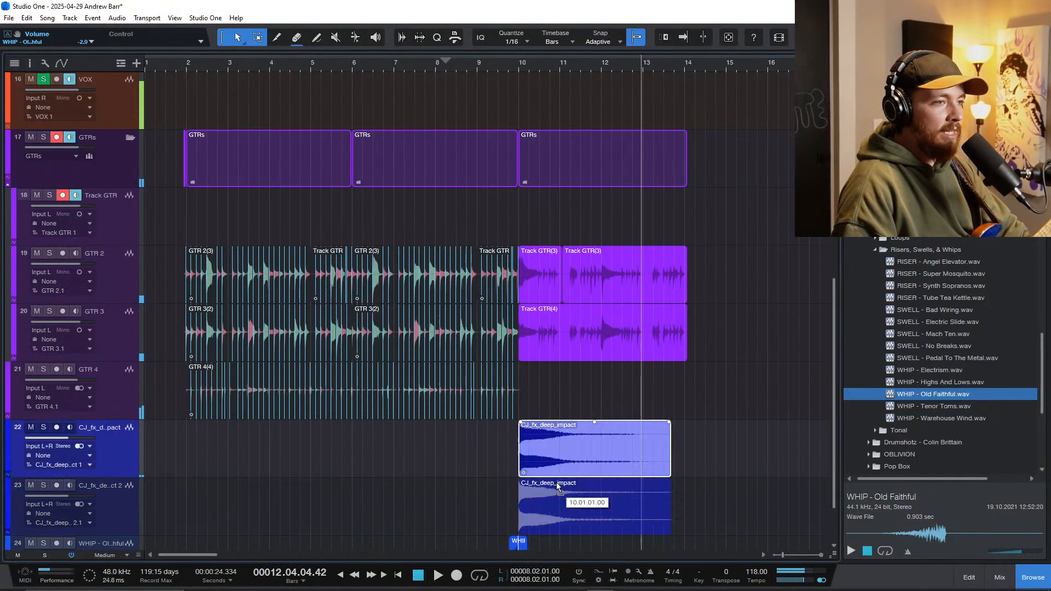
pyautogui.hotkey('ctrl', 'r')
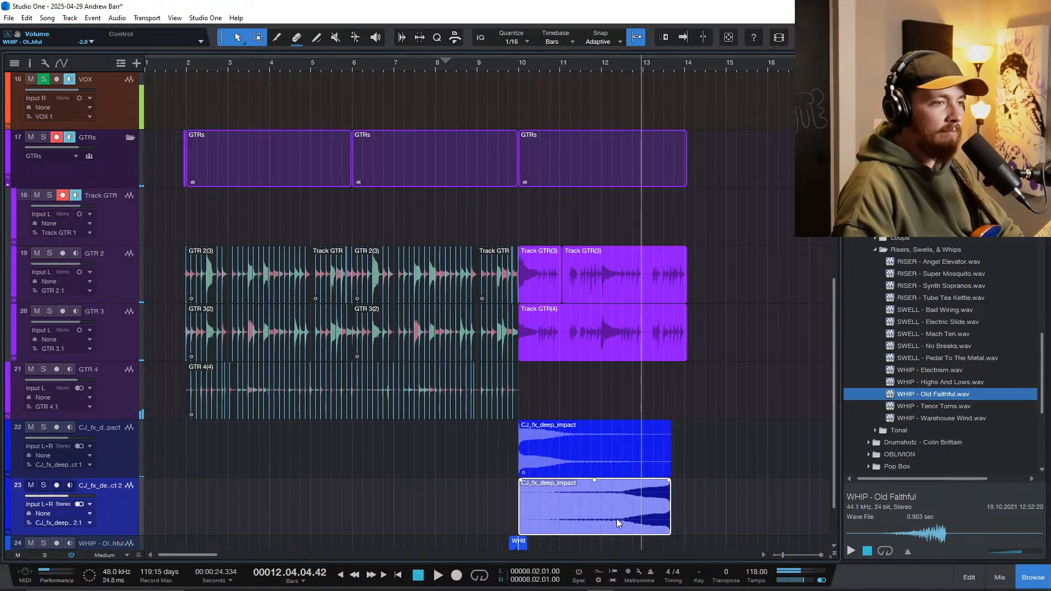
pyautogui.moveTo(646, 506); pyautogui.dragTo(500, 516)
pyautogui.scroll(3, 512, 509)
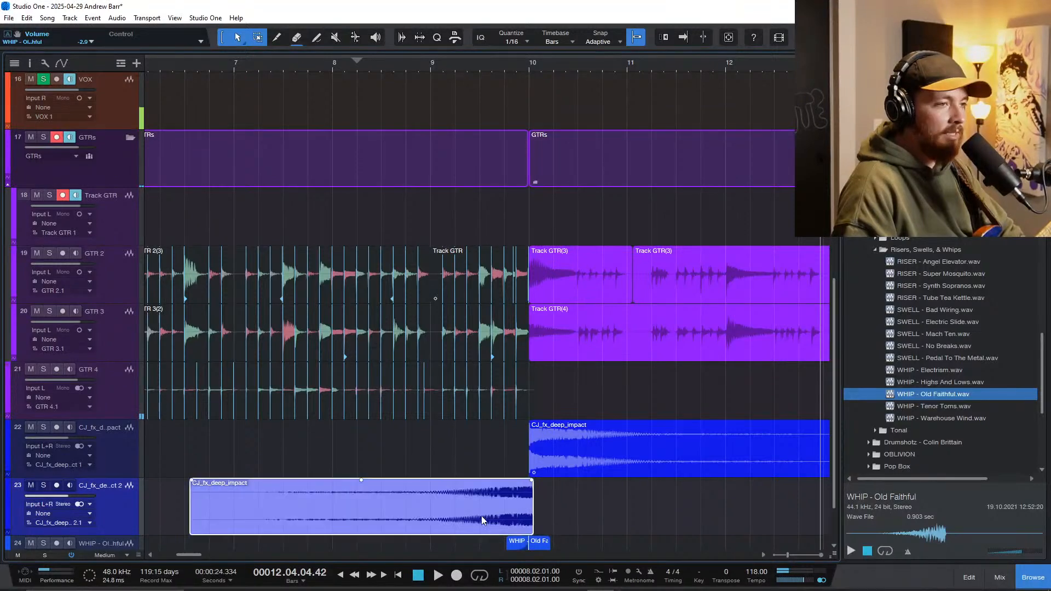
# Step: Delete the reversed deep impact event and remove its duplicated track
pyautogui.press('Delete')
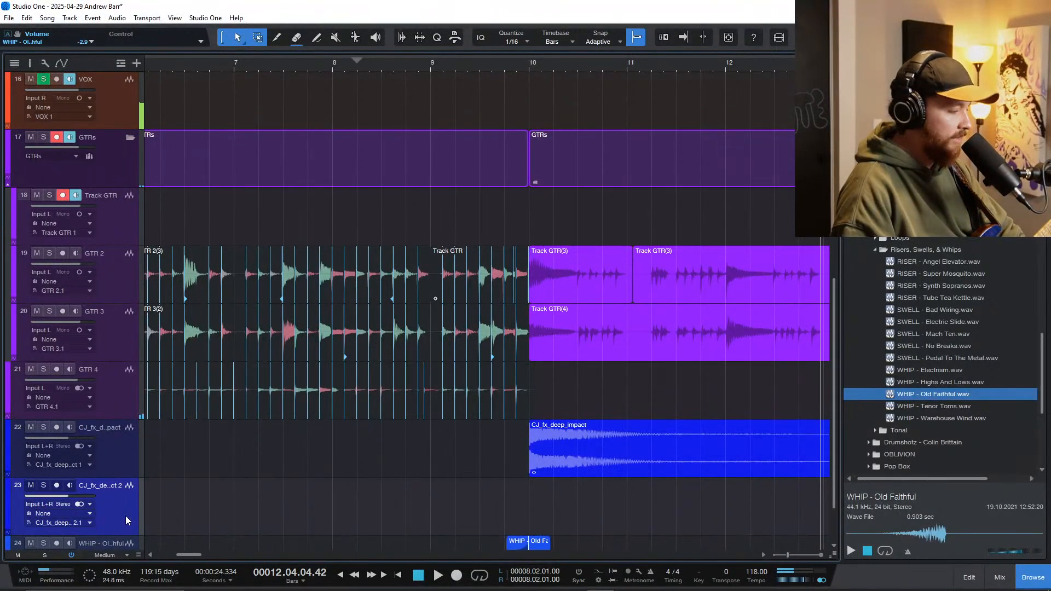
pyautogui.hotkey('shift', 't')
pyautogui.scroll(-5, 441, 491)
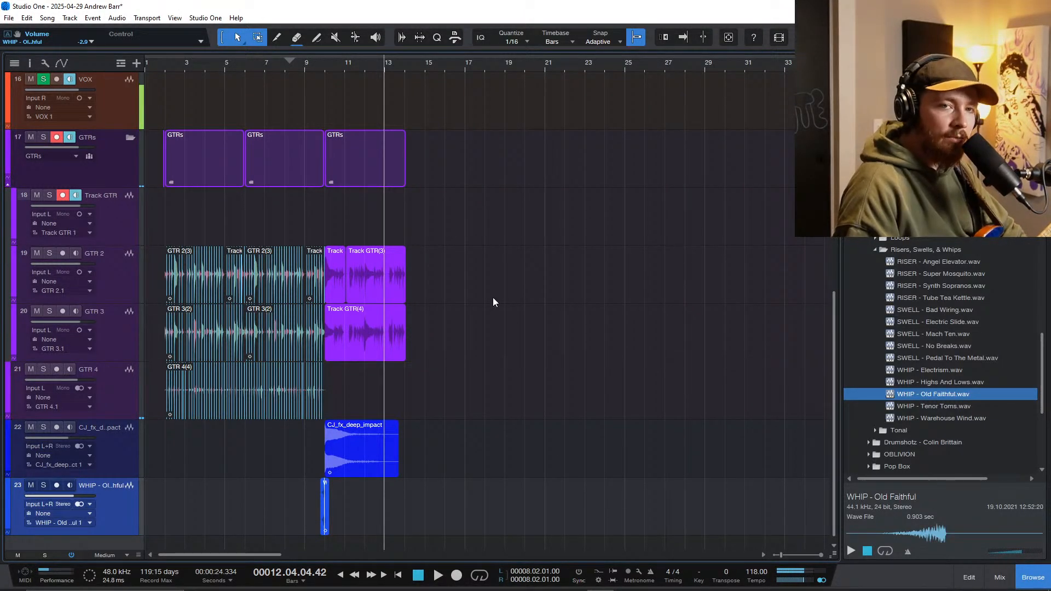
# Step: Solo the Piano folder tracks, open the first LABS part at bar 2 for note editing and play it
pyautogui.scroll(10, 493, 300)
pyautogui.scroll(5, 294, 424)
pyautogui.hscroll(-3, 294, 425)
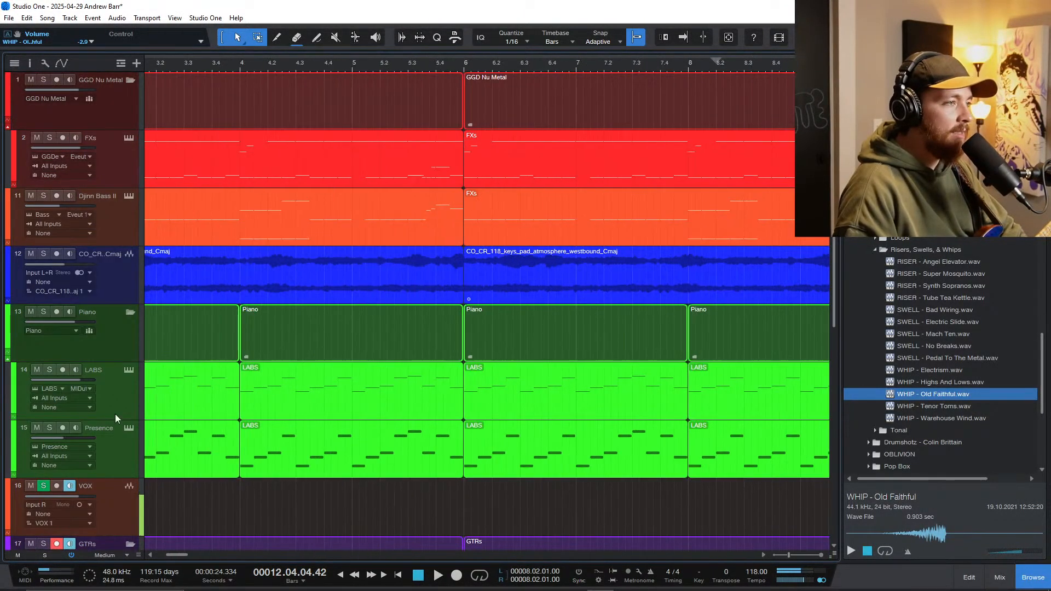
pyautogui.click(115, 412)
pyautogui.scroll(-3, 263, 455)
pyautogui.hscroll(-1, 257, 457)
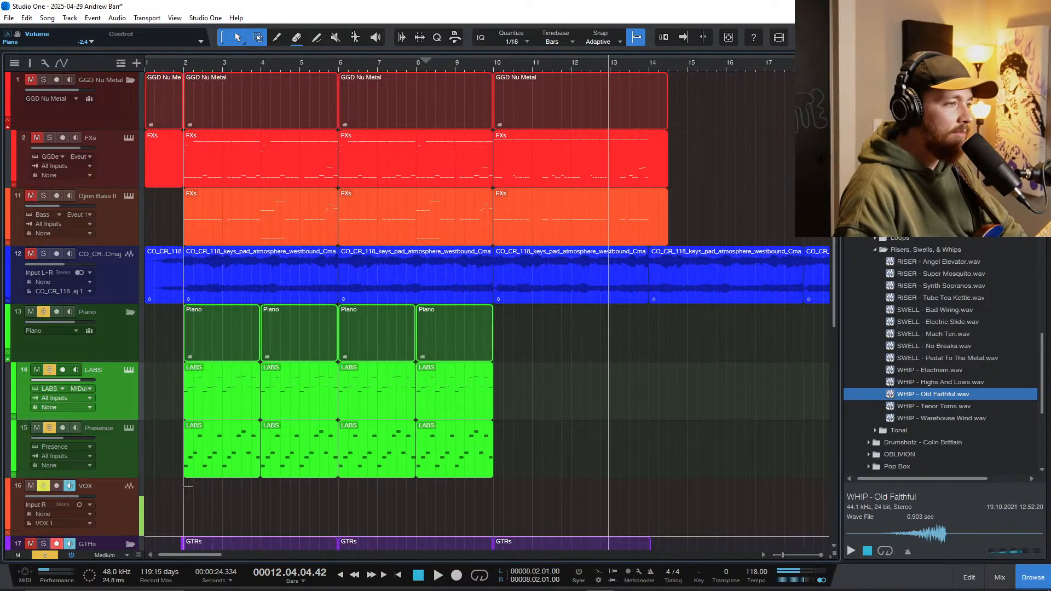
pyautogui.doubleClick(206, 405)
pyautogui.press('space')
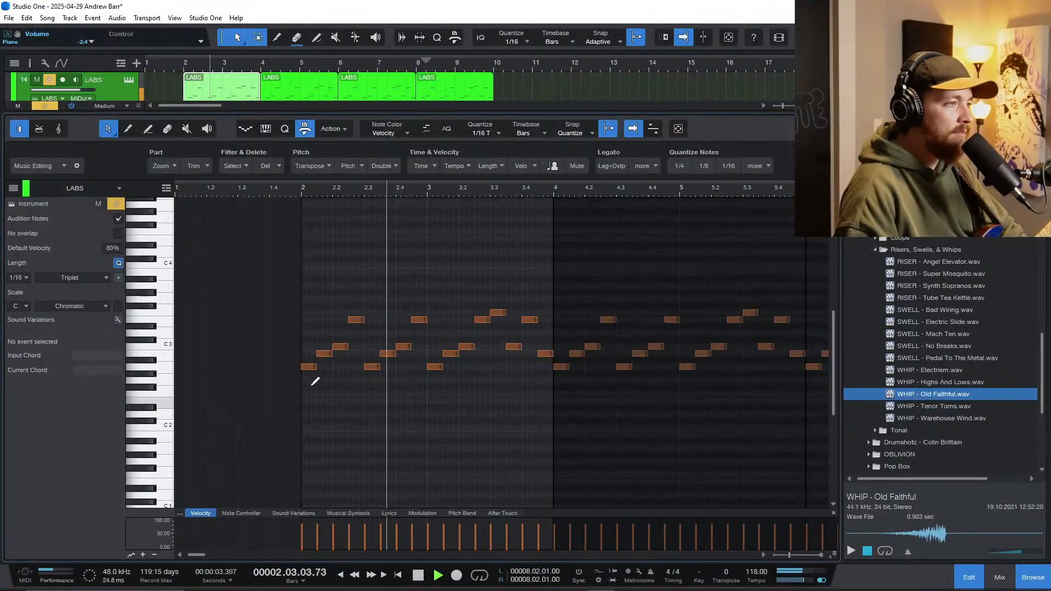
pyautogui.press('space')
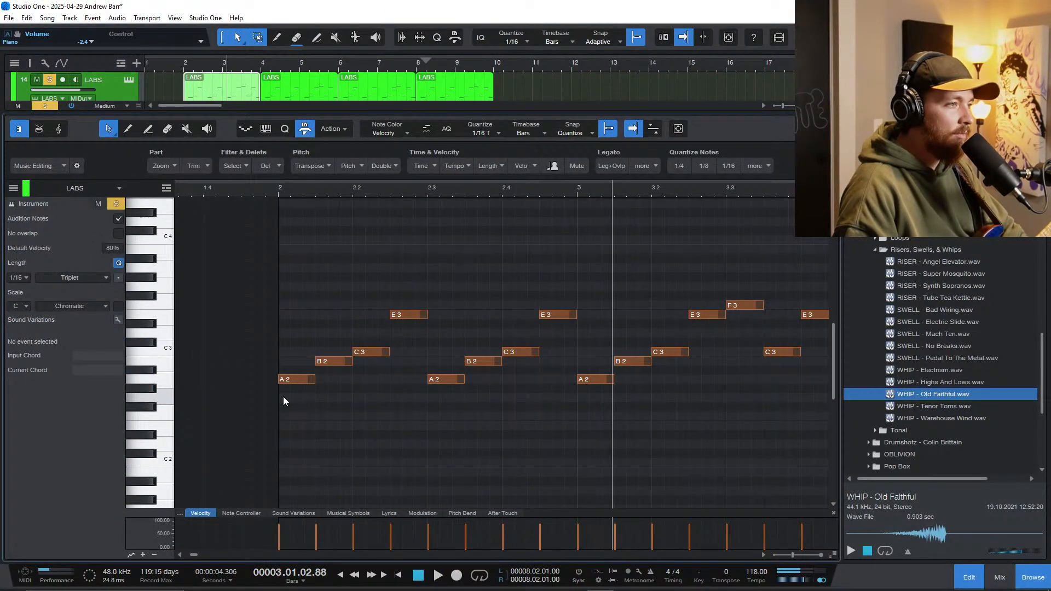
# Step: Audition the LABS riff's opening notes A2, B2, C3 and E3, and play the phrase from bar 2
pyautogui.click(295, 379)
pyautogui.click(331, 362)
pyautogui.click(368, 352)
pyautogui.click(407, 316)
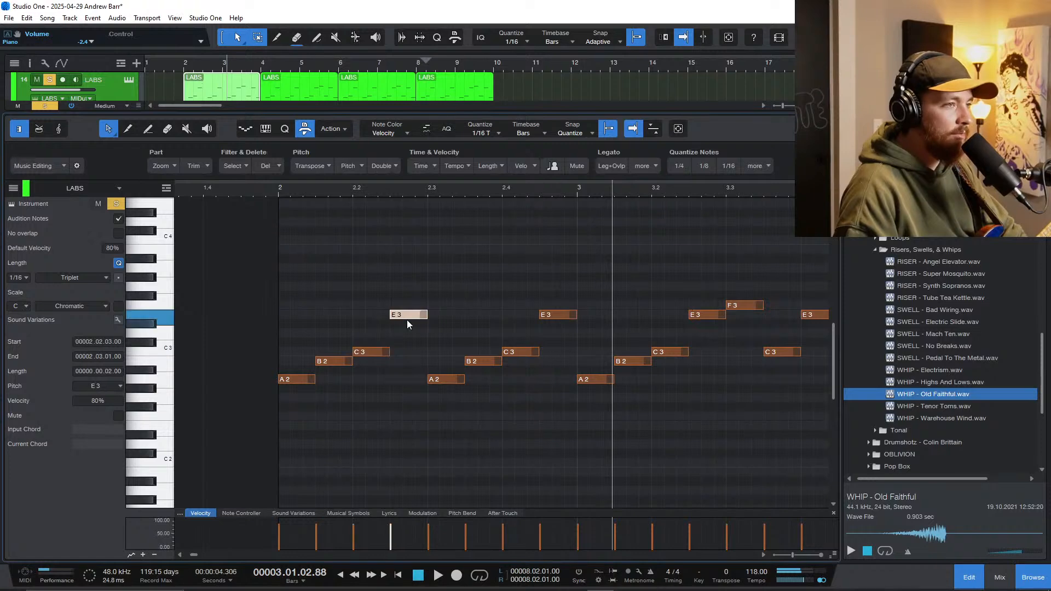
pyautogui.click(278, 318)
pyautogui.press('space')
pyautogui.scroll(-1, 323, 383)
pyautogui.scroll(-1, 504, 415)
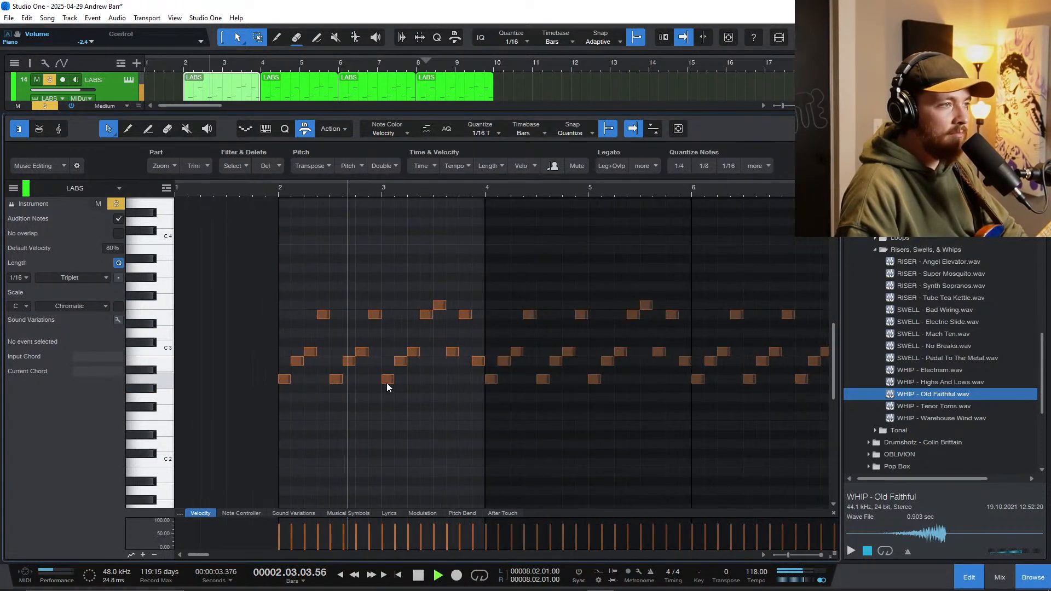
# Step: Select the Piano folder track, show the mixer and inspect the settings of its Room Reverb insert
pyautogui.press('F3')
pyautogui.press('F3')
pyautogui.scroll(3, 236, 295)
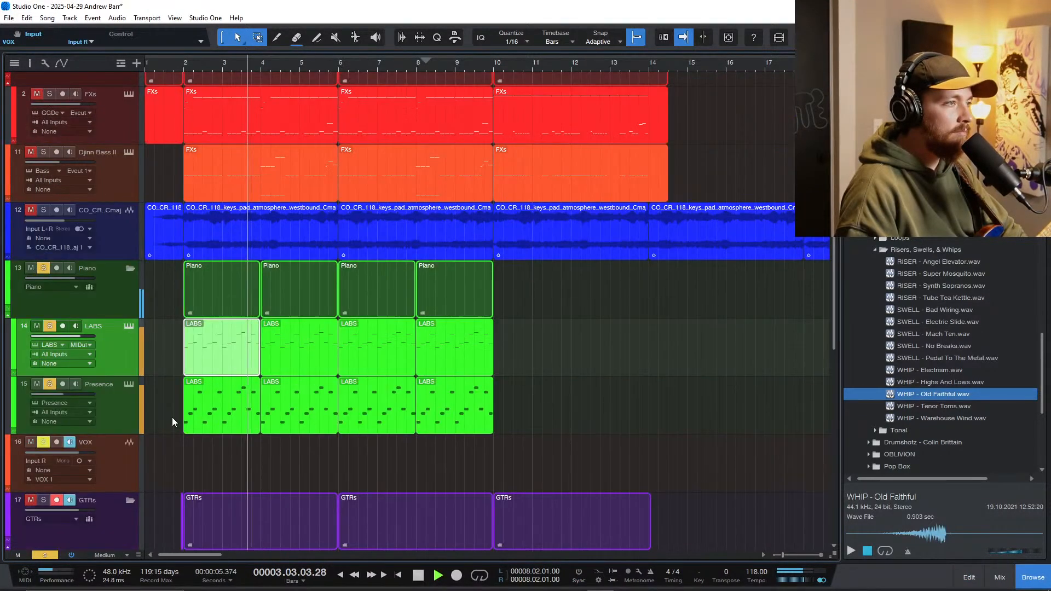
pyautogui.click(114, 307)
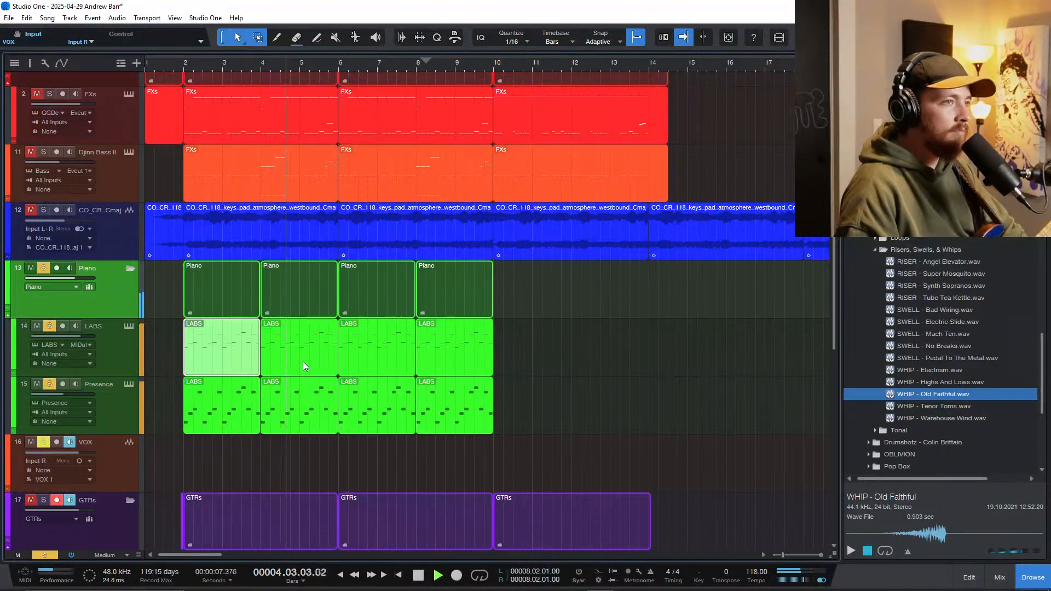
pyautogui.scroll(1, 304, 361)
pyautogui.press('F3')
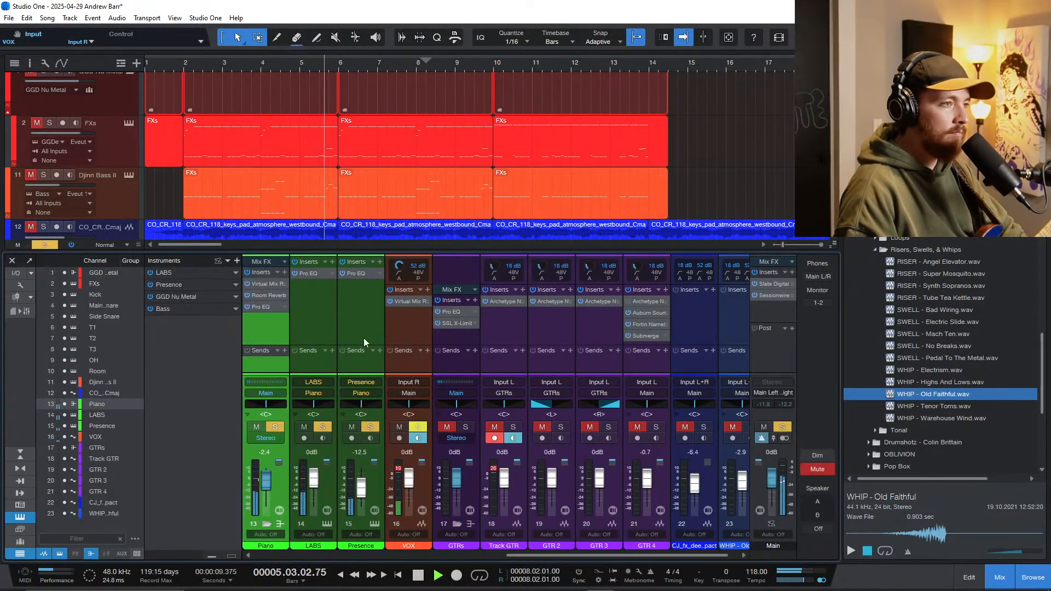
pyautogui.click(263, 295)
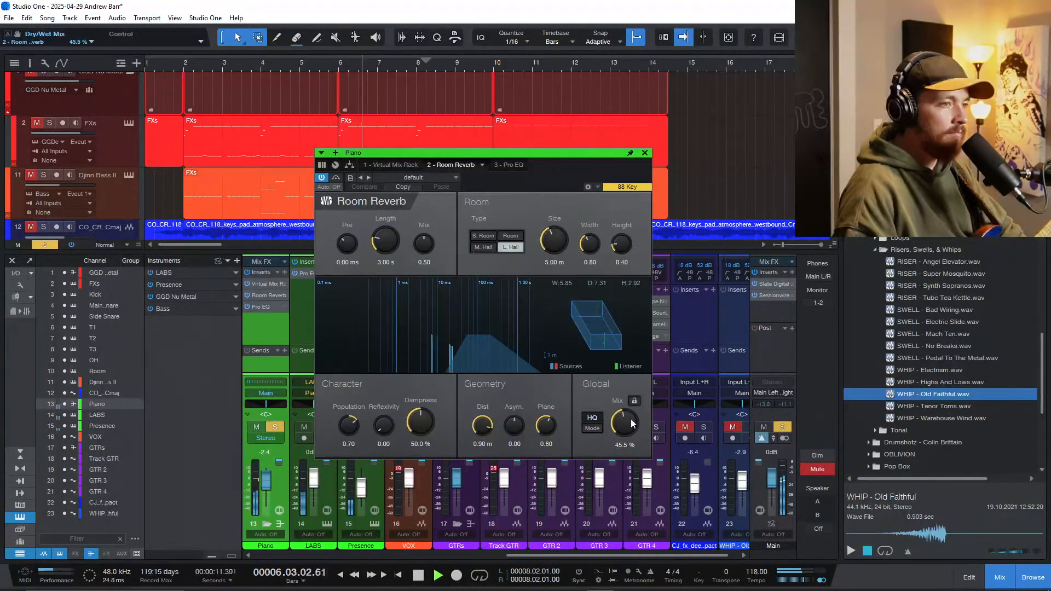
pyautogui.click(644, 153)
# Step: Insert SSL Native X-Saturator v6 on the Piano bus, raise its drive and lower its output gain to about -14.4 dB
pyautogui.click(283, 275)
pyautogui.write('sat')
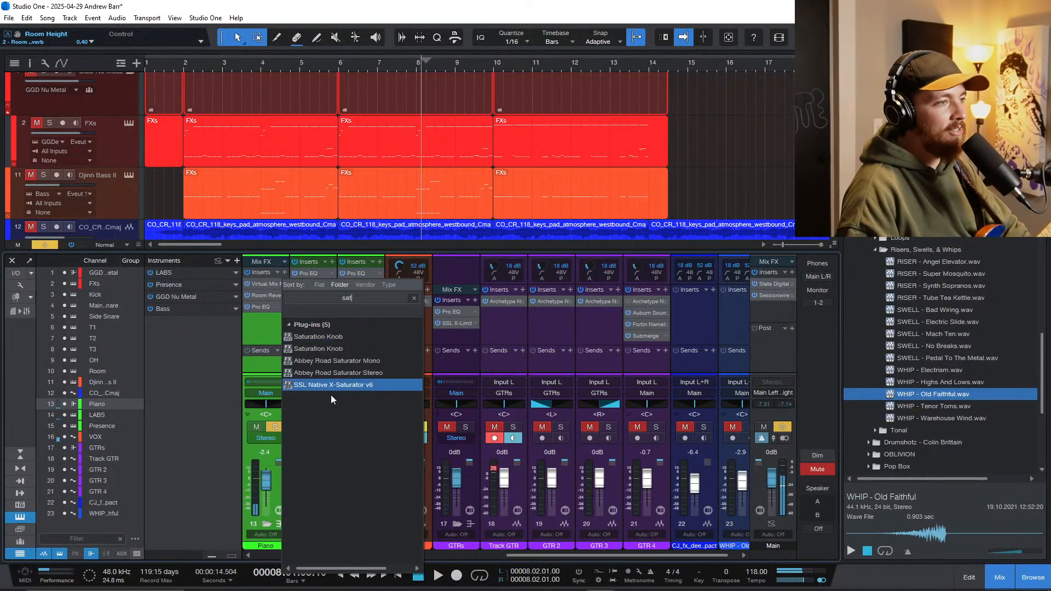
pyautogui.click(342, 372)
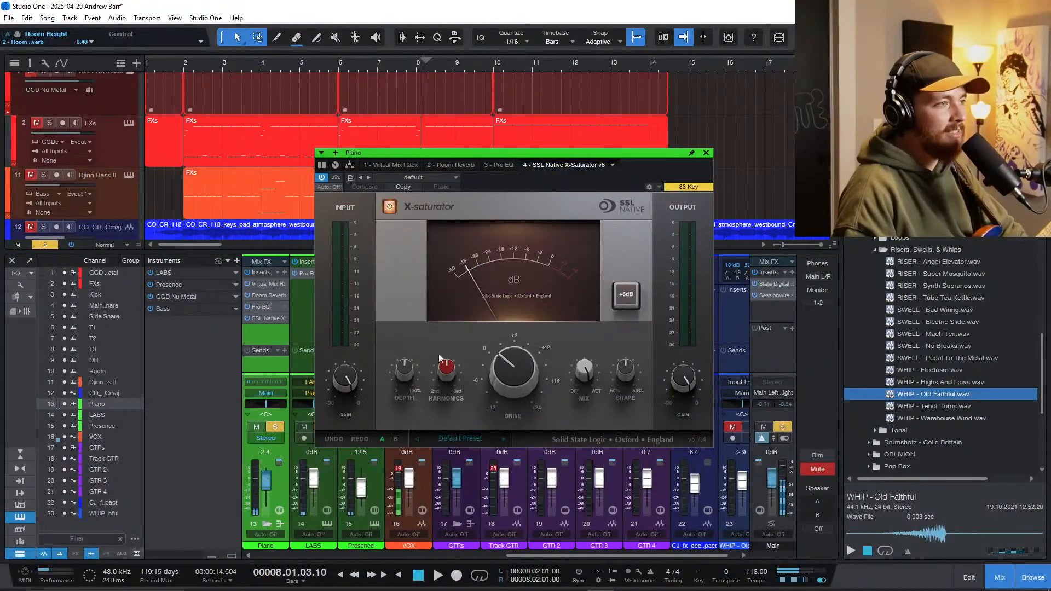
pyautogui.moveTo(670, 444); pyautogui.dragTo(670, 440)
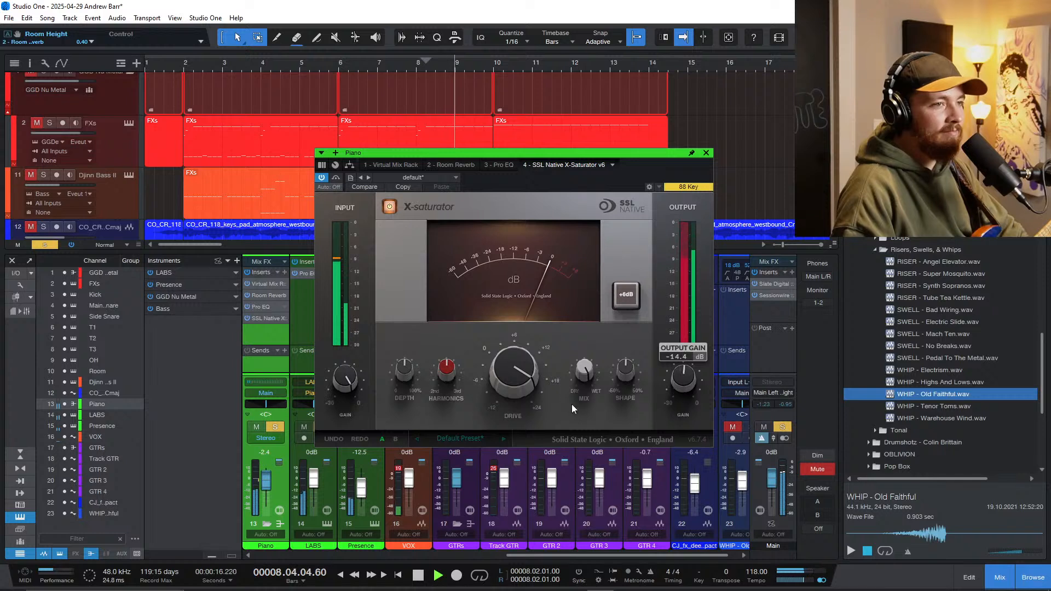
pyautogui.moveTo(524, 378); pyautogui.dragTo(524, 383)
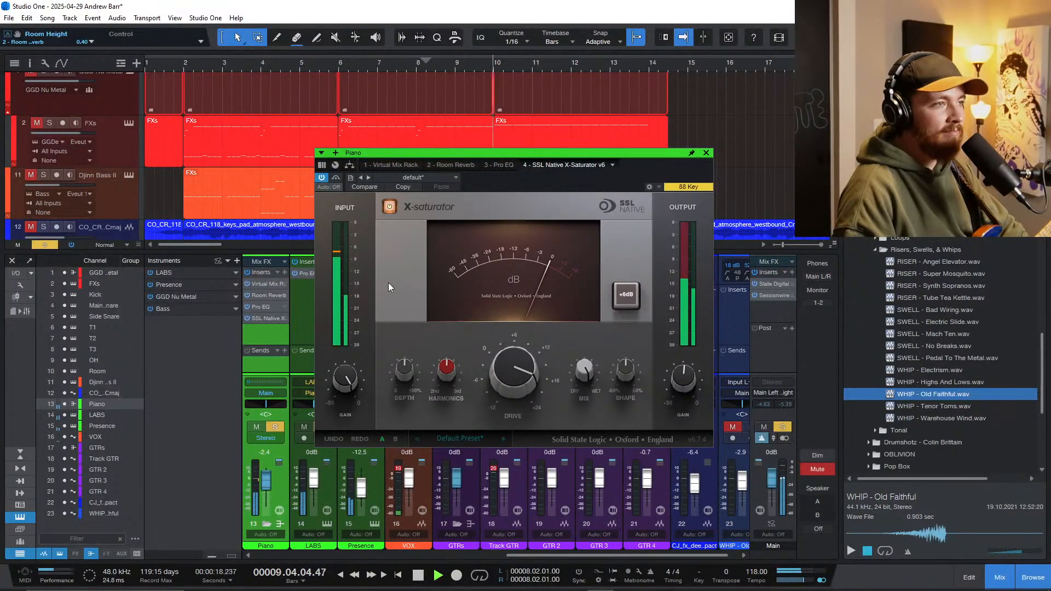
# Step: Move SSL Native X-Saturator ahead of Pro EQ and Room Reverb in the Piano bus chain, replaying from bar 2
pyautogui.moveTo(261, 320); pyautogui.dragTo(264, 308)
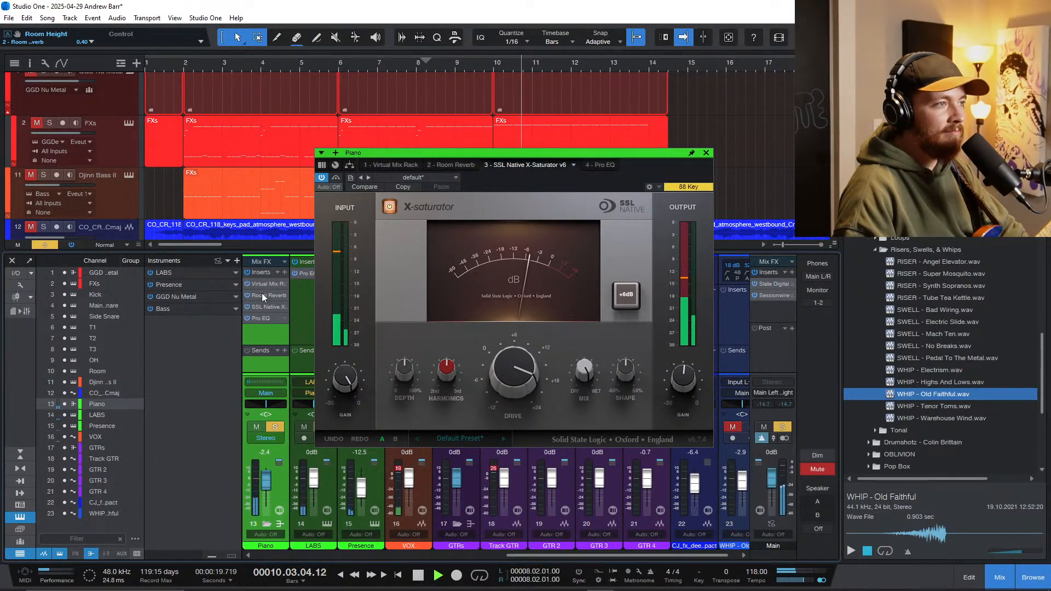
pyautogui.click(183, 60)
pyautogui.click(184, 64)
pyautogui.press('f')
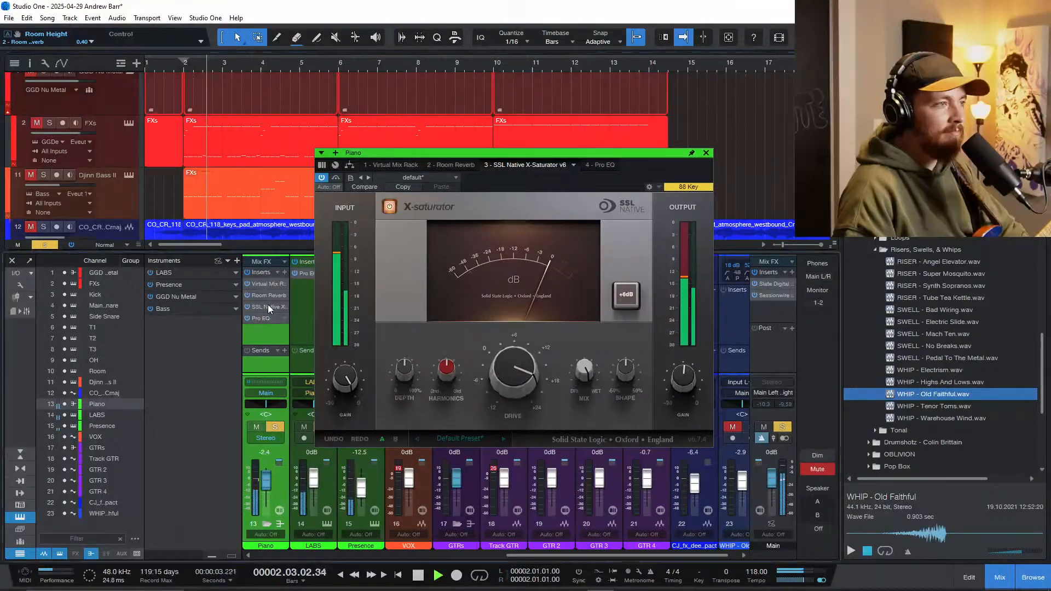
pyautogui.moveTo(268, 304); pyautogui.dragTo(271, 294)
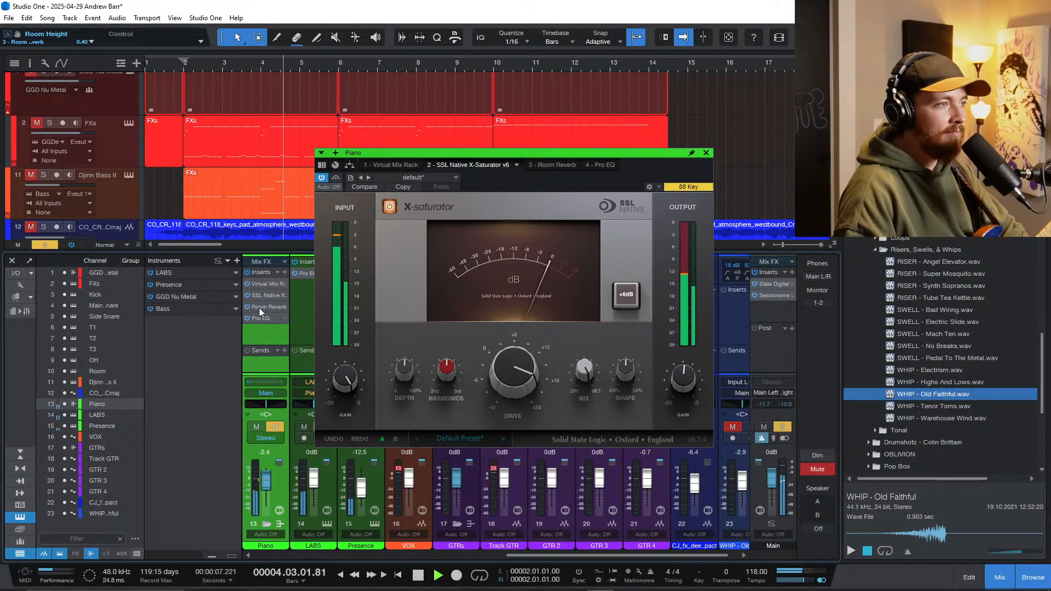
# Step: Lower the global mix of the Piano bus's Room Reverb to about 47.5 %, close the plug-in and stop playback
pyautogui.click(258, 307)
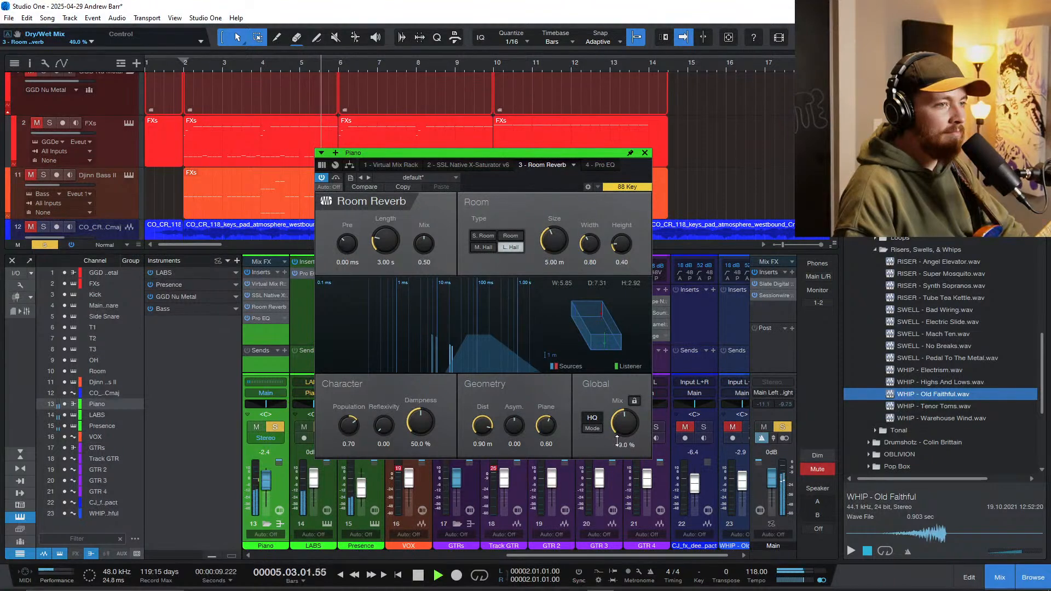
pyautogui.click(645, 153)
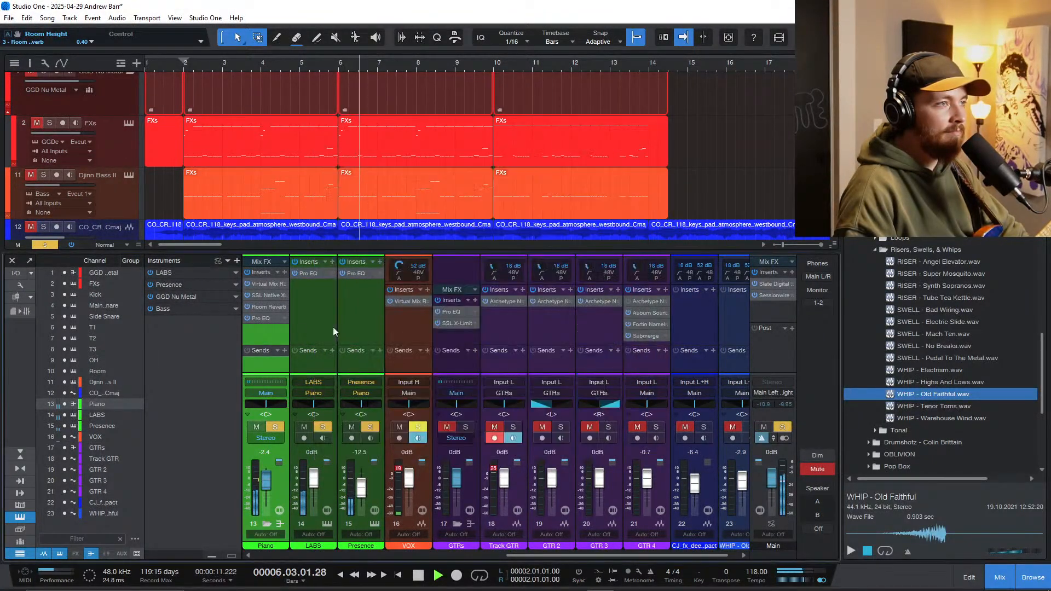
pyautogui.click(269, 311)
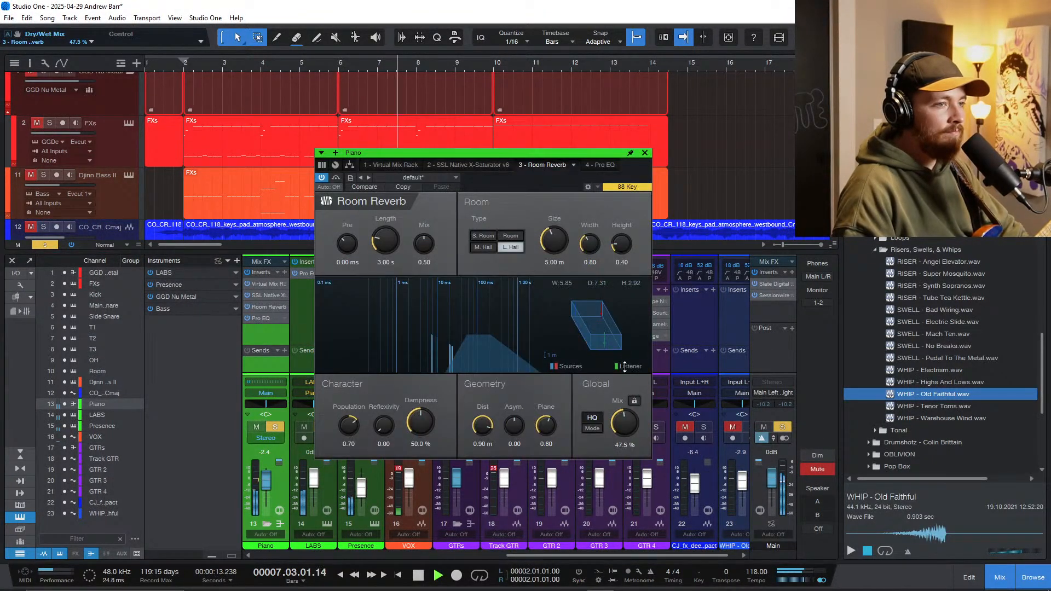
pyautogui.click(646, 153)
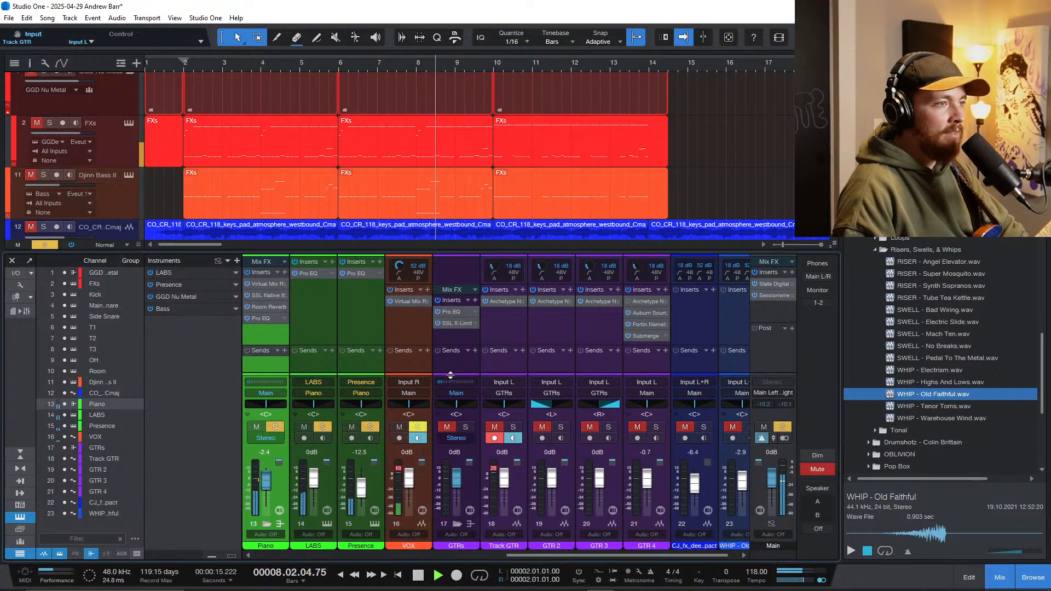
pyautogui.press('space')
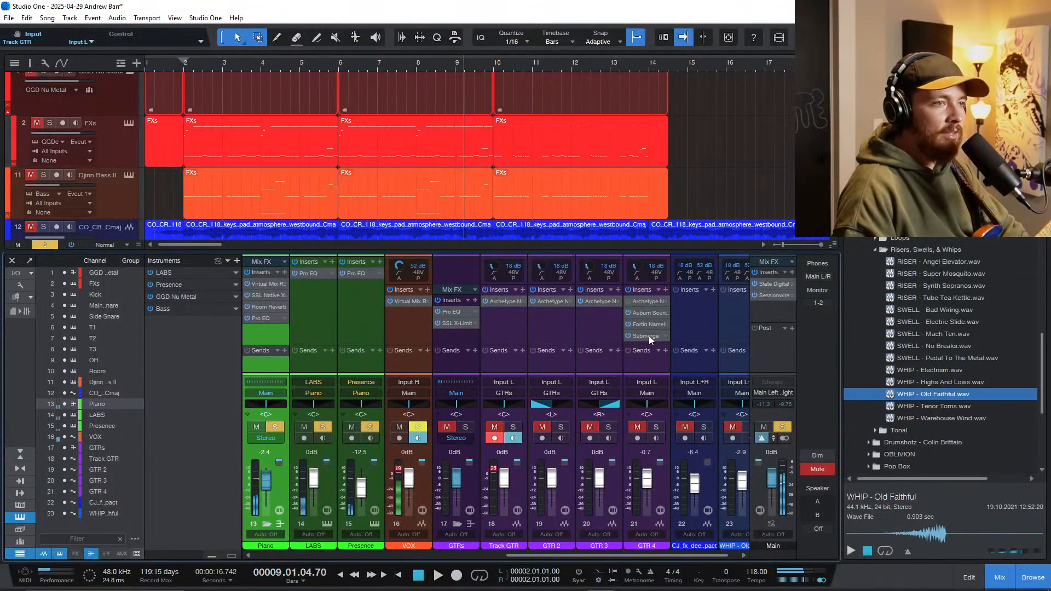
# Step: Copy the Submerge insert from GTR 4 to the Piano bus and adjust its depth to about 37.3 % during playback from bar 2
pyautogui.moveTo(648, 336); pyautogui.dragTo(264, 337)
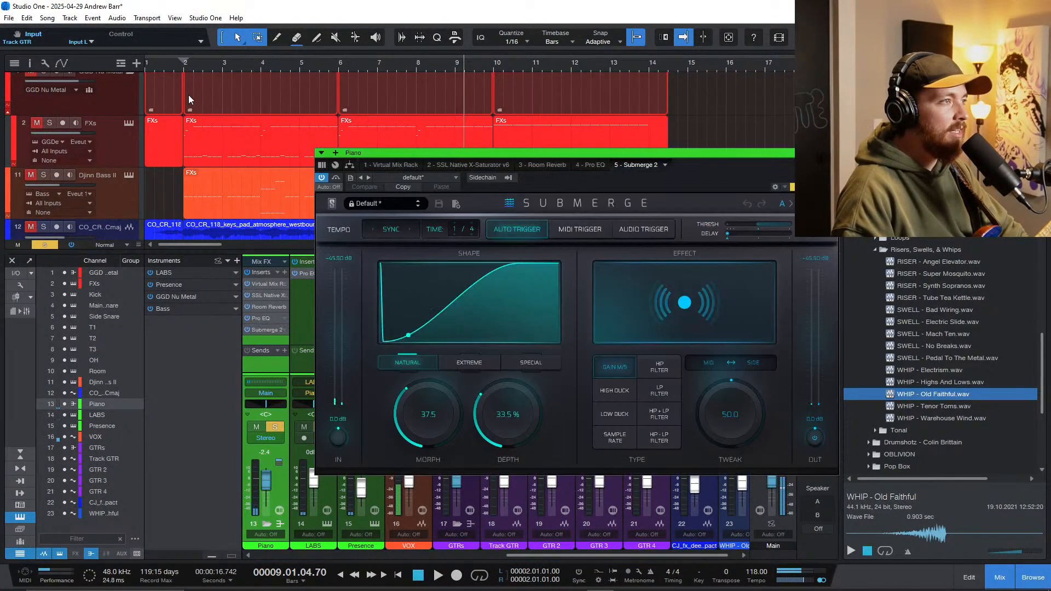
pyautogui.click(182, 68)
pyautogui.press('space')
pyautogui.moveTo(505, 416); pyautogui.dragTo(509, 406)
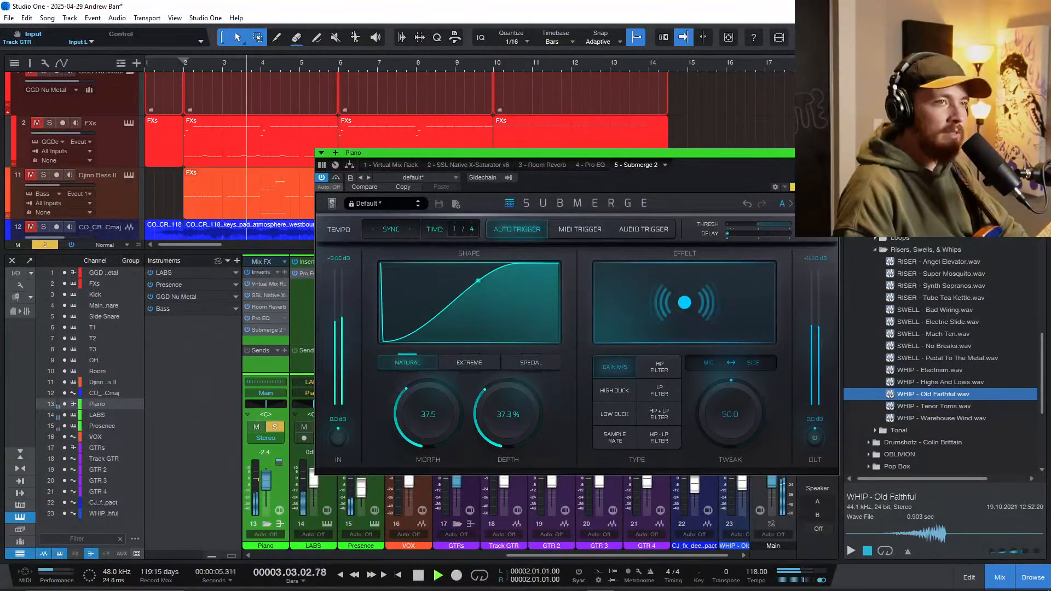
pyautogui.click(833, 153)
# Step: Hide the mixer, clear all solos and raise the Piano folder's volume to +1.4 dB in the full arrangement
pyautogui.press('F3')
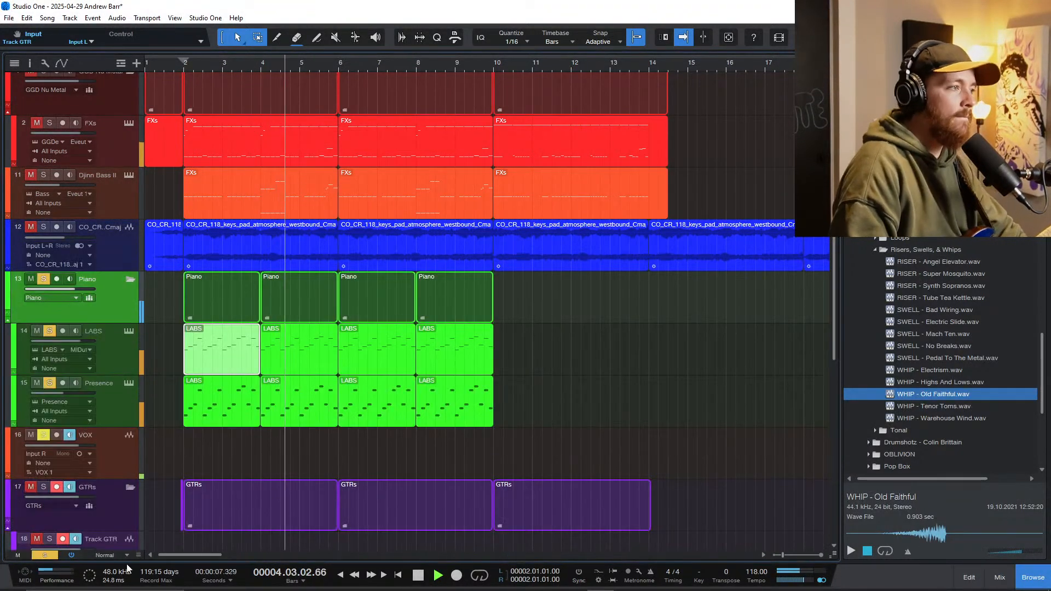
pyautogui.click(43, 553)
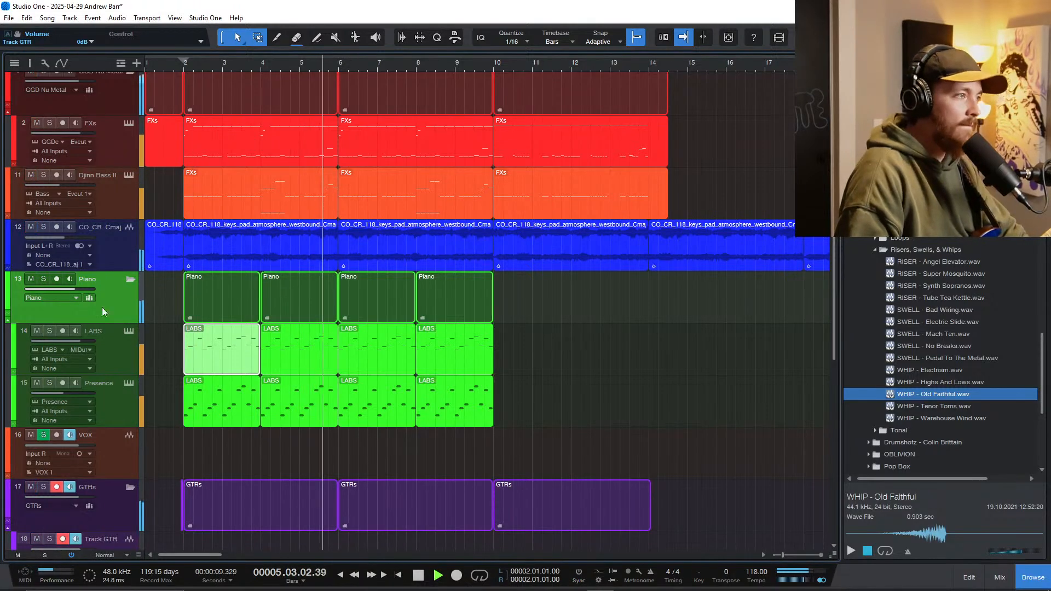
pyautogui.moveTo(85, 289); pyautogui.dragTo(79, 243)
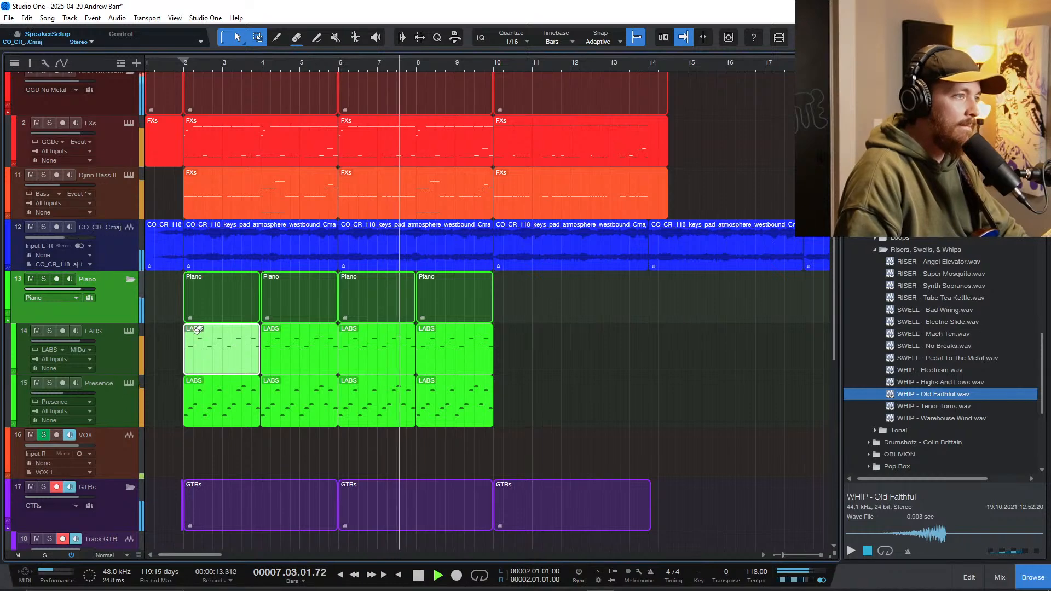
# Step: Reopen Submerge 2 on the Piano bus and reduce its depth to 22.0 %
pyautogui.scroll(-1, 202, 367)
pyautogui.press('f')
pyautogui.press('F3')
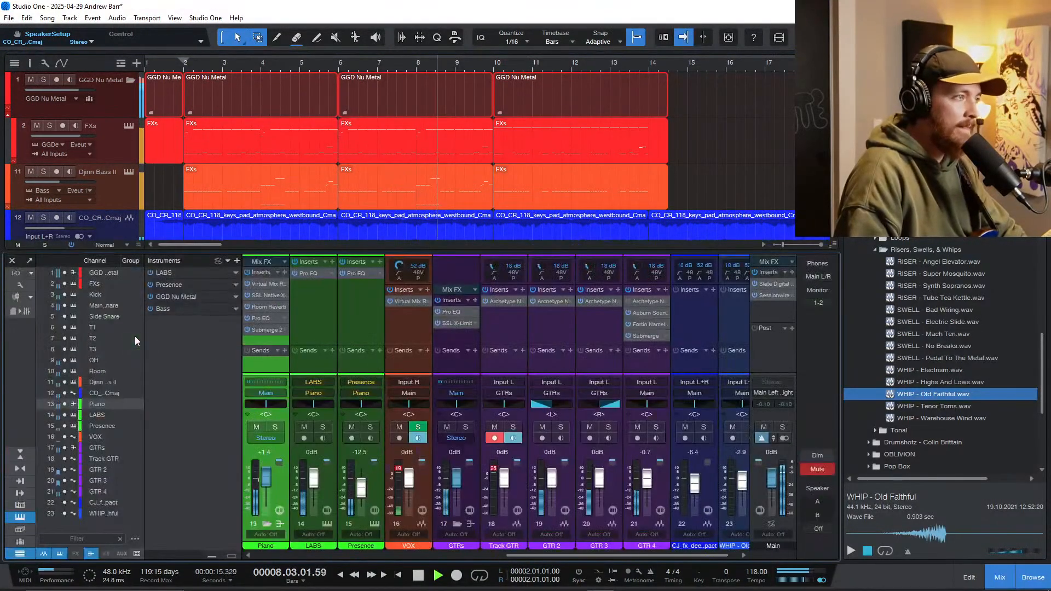
pyautogui.click(268, 330)
pyautogui.moveTo(510, 446); pyautogui.dragTo(510, 448)
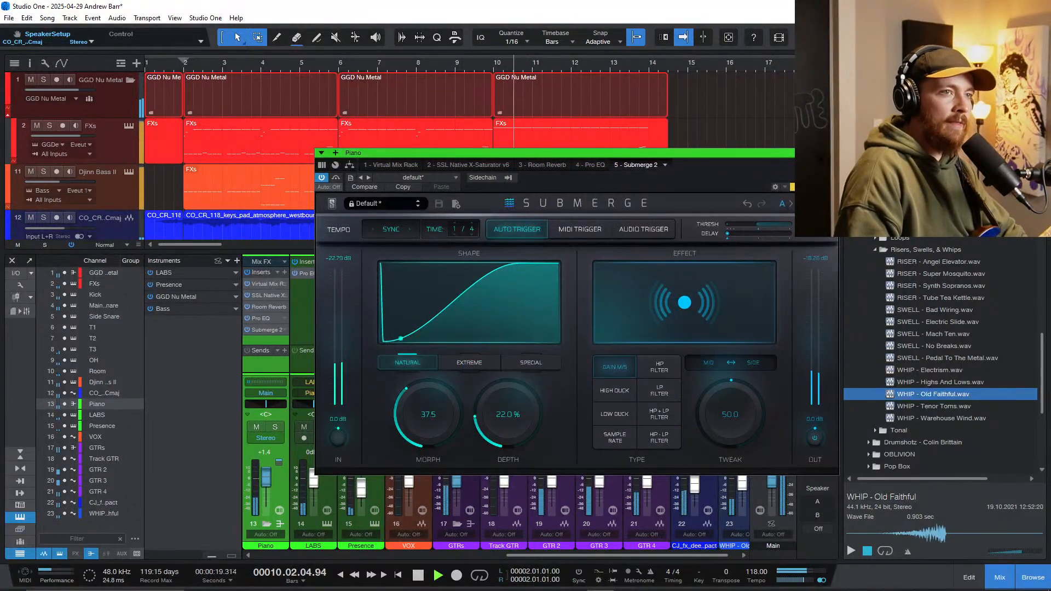
pyautogui.click(831, 152)
pyautogui.press('F3')
# Step: Select the LABS and Presence parts at bar 8 and duplicate them three times, extending the piano to bar 16
pyautogui.moveTo(527, 383); pyautogui.dragTo(453, 337)
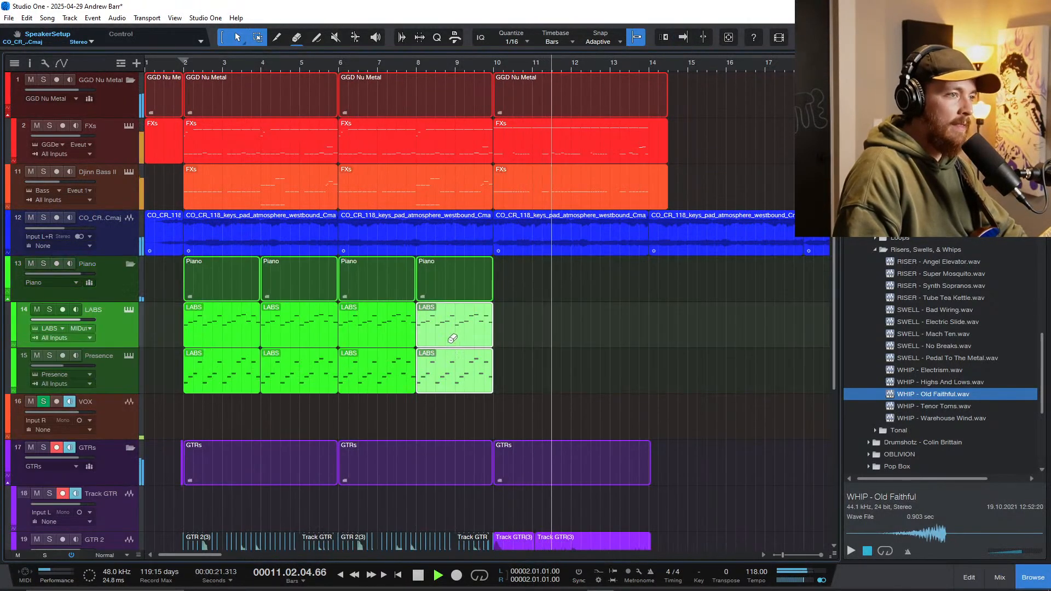
pyautogui.press('d')
pyautogui.press('d')
pyautogui.press('d')
pyautogui.press('f')
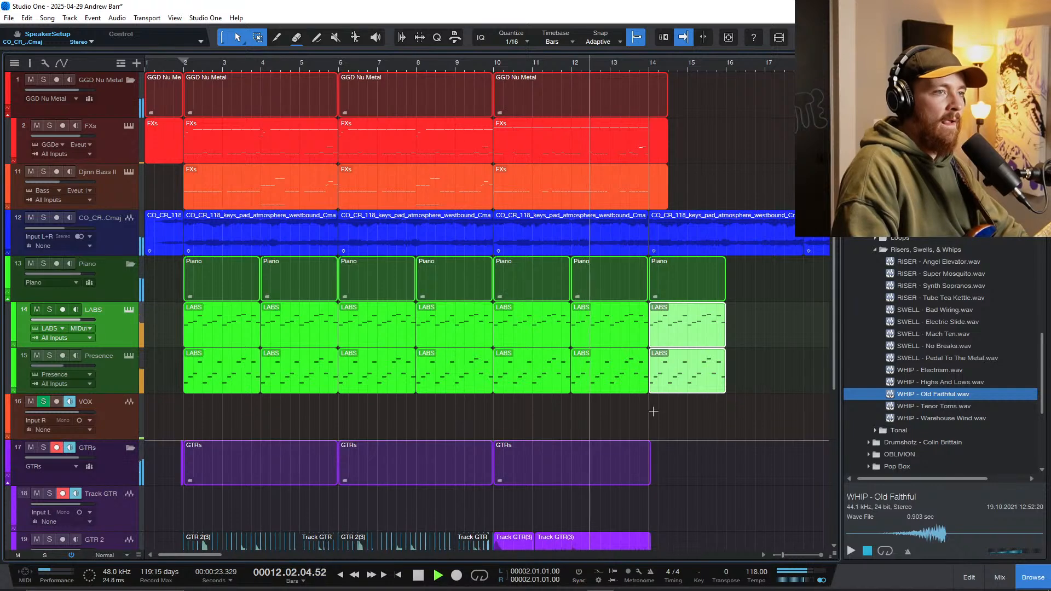
# Step: Delete the duplicated LABS and Presence parts at bars 10 and 14, keeping the copies at bar 12, and stop playback
pyautogui.keyDown('ctrl'); pyautogui.scroll(2, 636, 410); pyautogui.keyUp('ctrl')
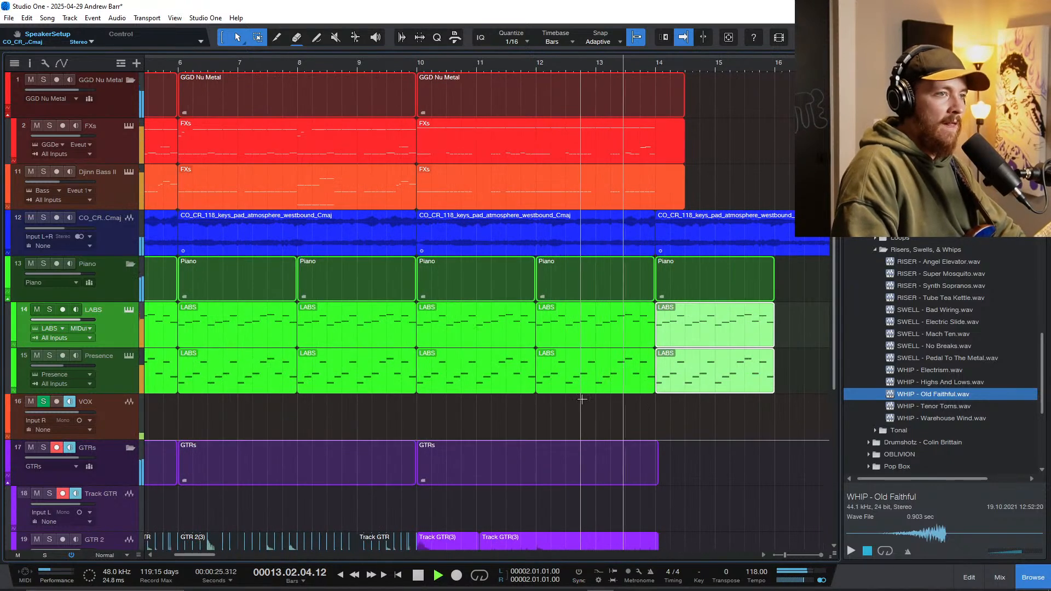
pyautogui.keyDown('ctrl'); pyautogui.click(491, 366); pyautogui.keyUp('ctrl')
pyautogui.keyDown('ctrl'); pyautogui.click(487, 330); pyautogui.keyUp('ctrl')
pyautogui.keyDown('ctrl'); pyautogui.click(674, 353); pyautogui.keyUp('ctrl')
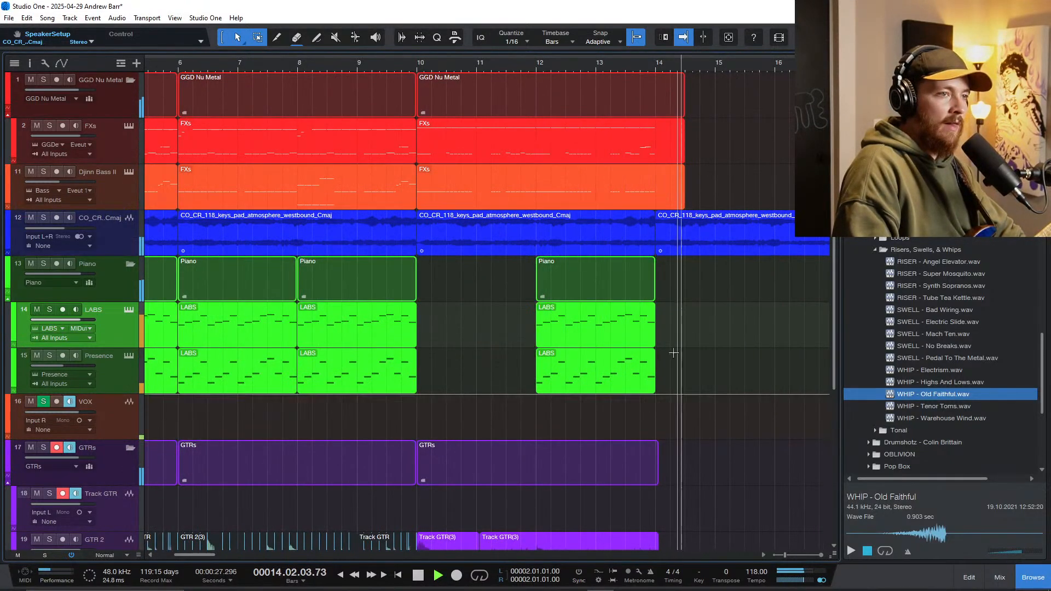
pyautogui.keyDown('ctrl'); pyautogui.scroll(-1, 613, 388); pyautogui.keyUp('ctrl')
pyautogui.scroll(-2, 382, 335)
pyautogui.press('space')
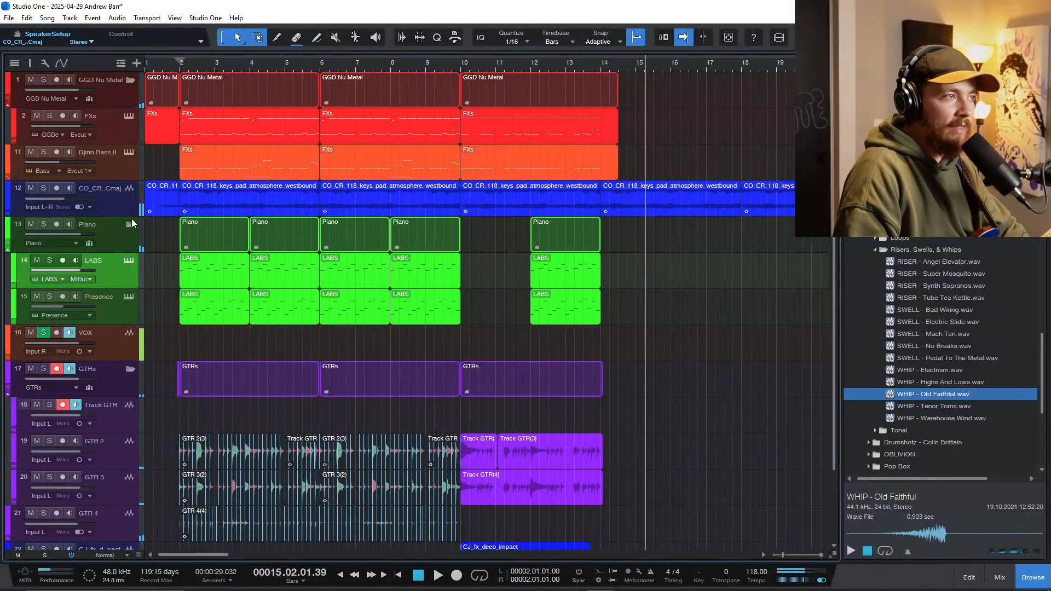
# Step: Show the atmosphere pad track's mixer channel, insert Pro EQ after its X-Saturator and briefly play the pad
pyautogui.click(110, 204)
pyautogui.press('F3')
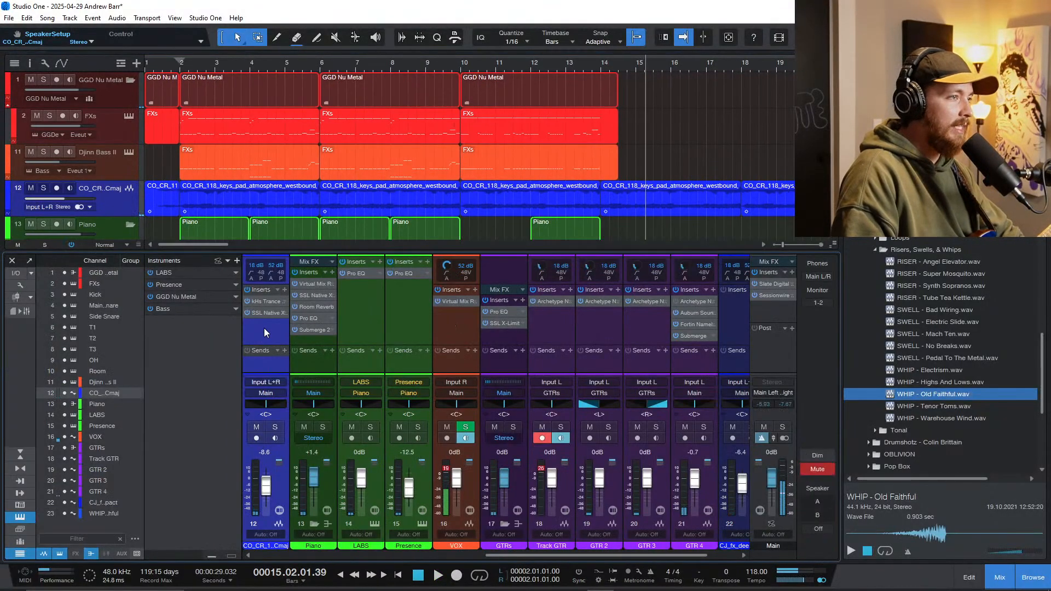
pyautogui.hotkey('alt', 'e')
pyautogui.press('space')
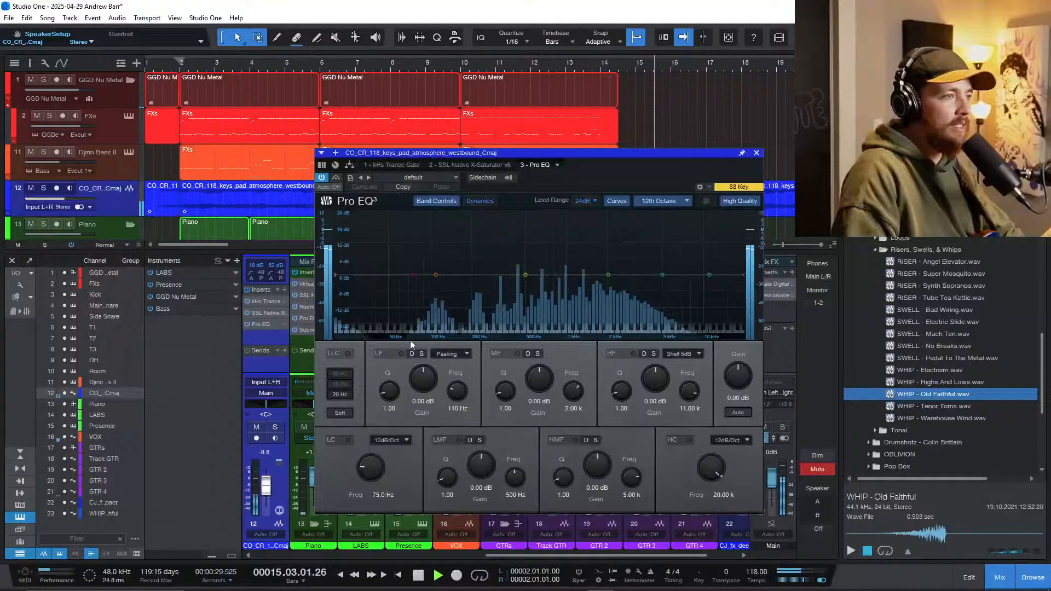
pyautogui.press('space')
# Step: Enable the pad EQ's low cut at 157 Hz with a 24 dB/Oct slope, check it in playback and close the editor
pyautogui.click(348, 440)
pyautogui.moveTo(368, 467)
pyautogui.mouseDown()
pyautogui.moveTo(369, 455)
pyautogui.moveTo(368, 472)
pyautogui.mouseUp()
pyautogui.click(402, 440)
pyautogui.click(402, 475)
pyautogui.press('space')
pyautogui.press('space')
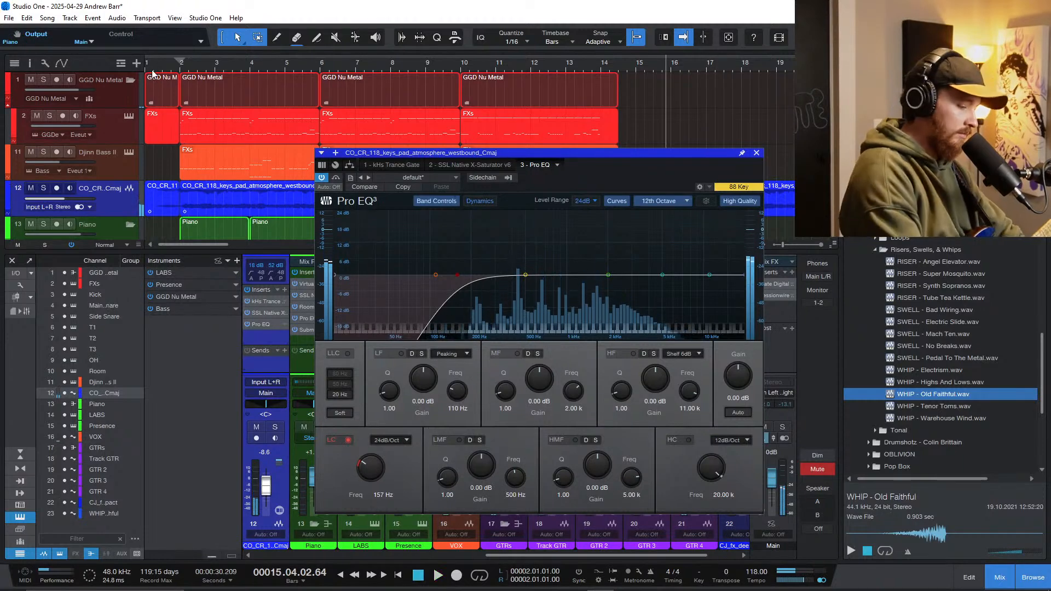
pyautogui.press('F3')
pyautogui.click(756, 154)
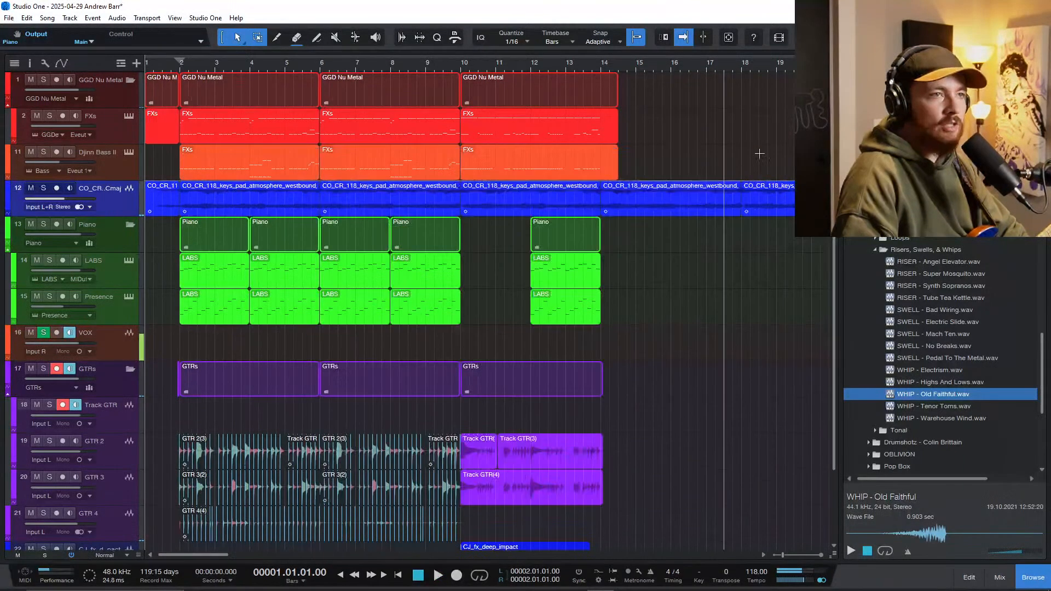
# Step: Review the whole arrangement and look through the atmosphere and Drums & Impacts samples, including ATMOS - Engines With Teeth
pyautogui.scroll(-1, 538, 226)
pyautogui.scroll(5, 361, 450)
pyautogui.hscroll(-1, 487, 459)
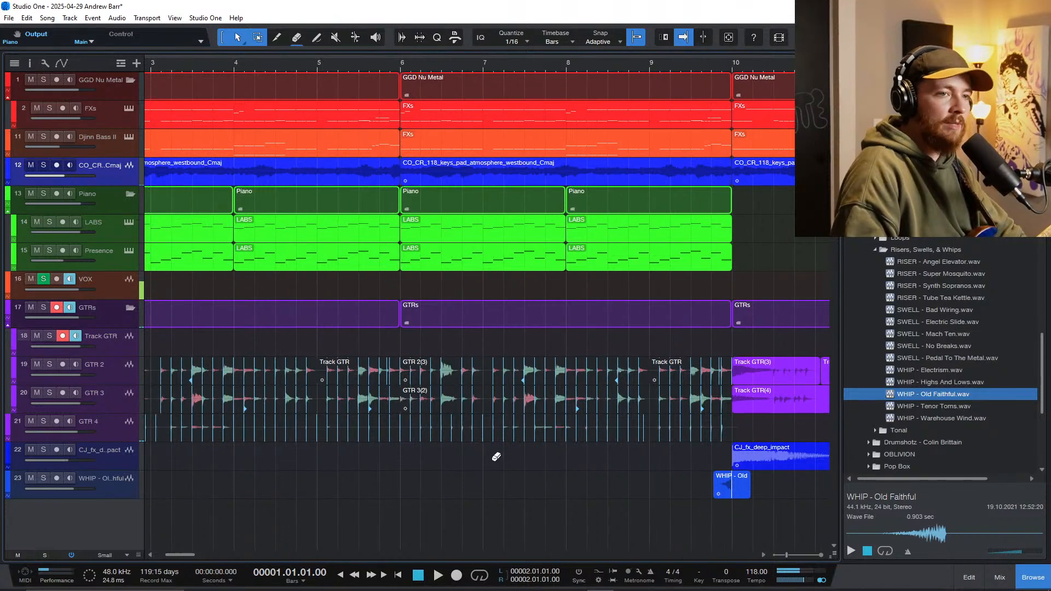
pyautogui.scroll(-3, 493, 455)
pyautogui.scroll(4, 932, 327)
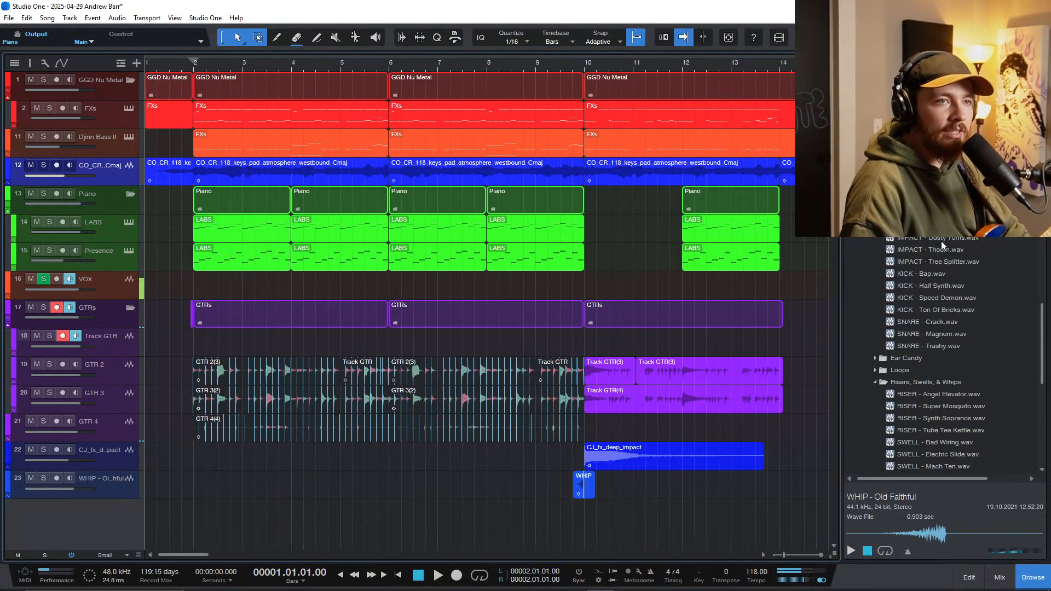
pyautogui.scroll(3, 935, 279)
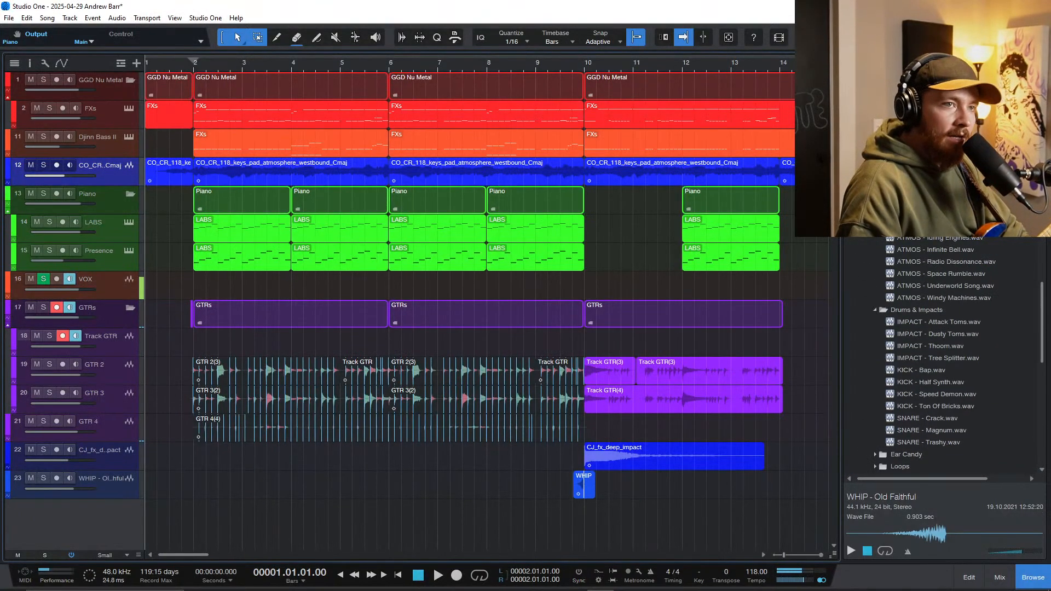
pyautogui.scroll(-3, 947, 340)
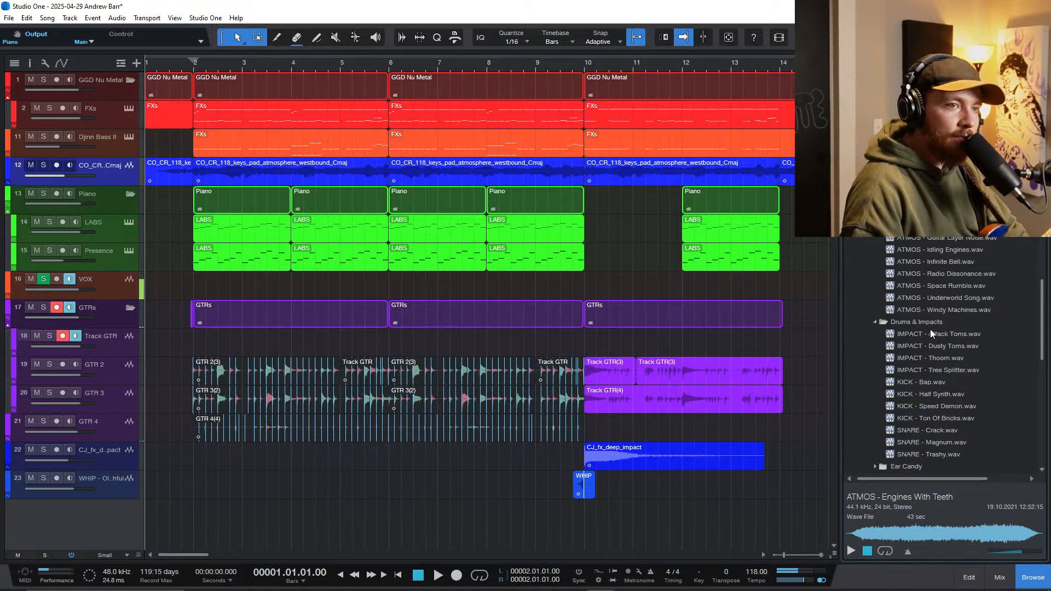
pyautogui.scroll(-3, 962, 380)
# Step: Audition the riser samples Angel Elevator, Super Mosquito, Synth Sopranos and Tube Tea Kettle
pyautogui.click(941, 358)
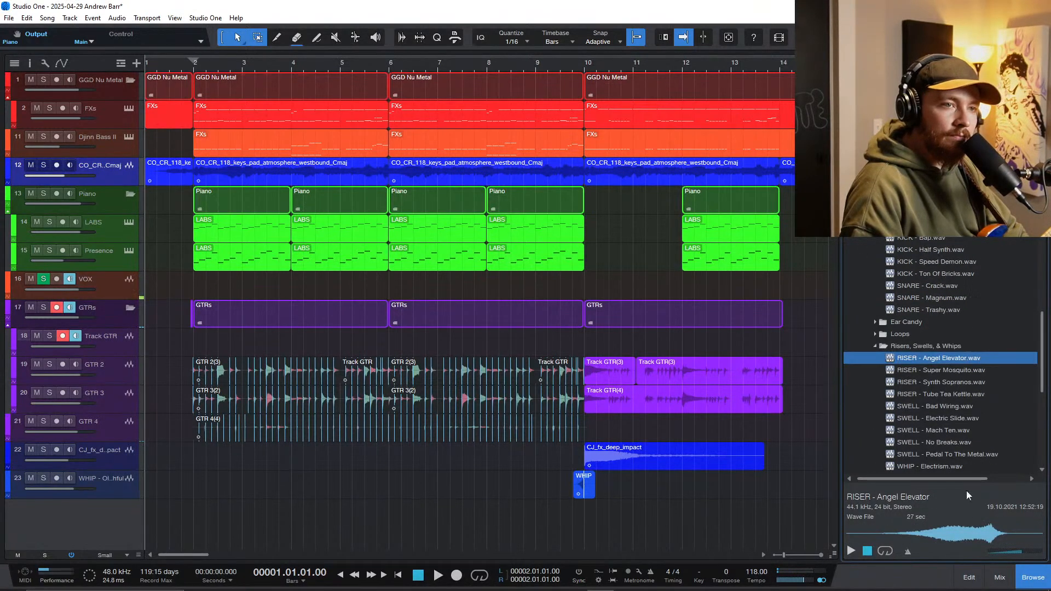
pyautogui.click(960, 537)
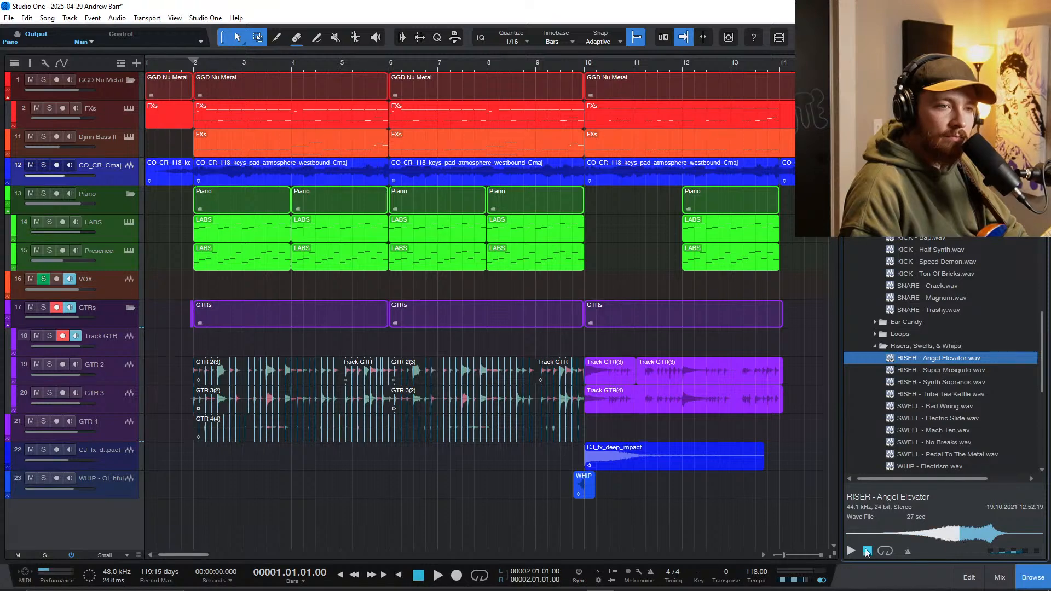
pyautogui.click(932, 370)
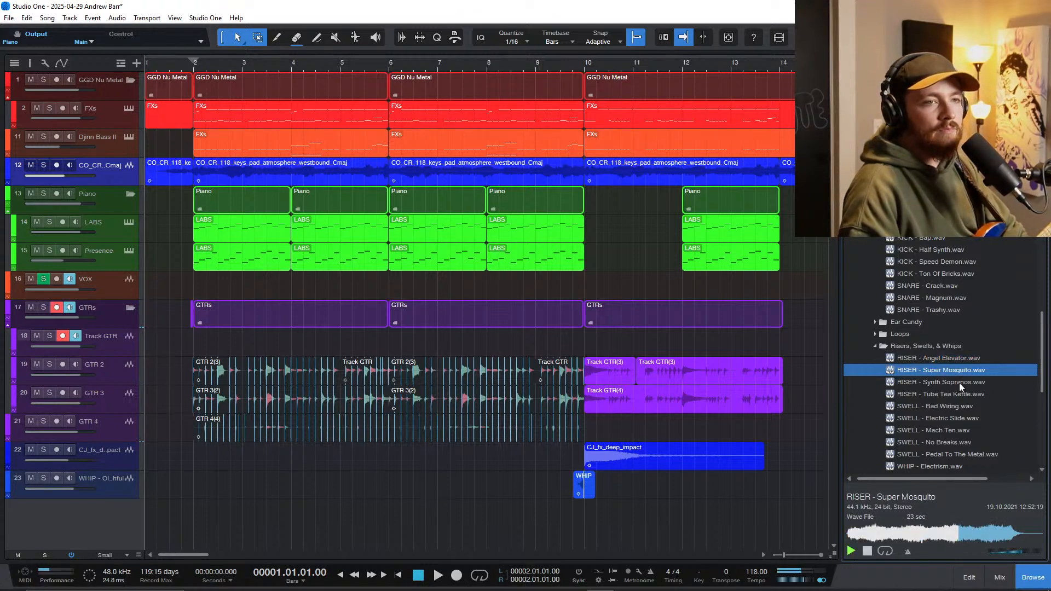
pyautogui.click(961, 383)
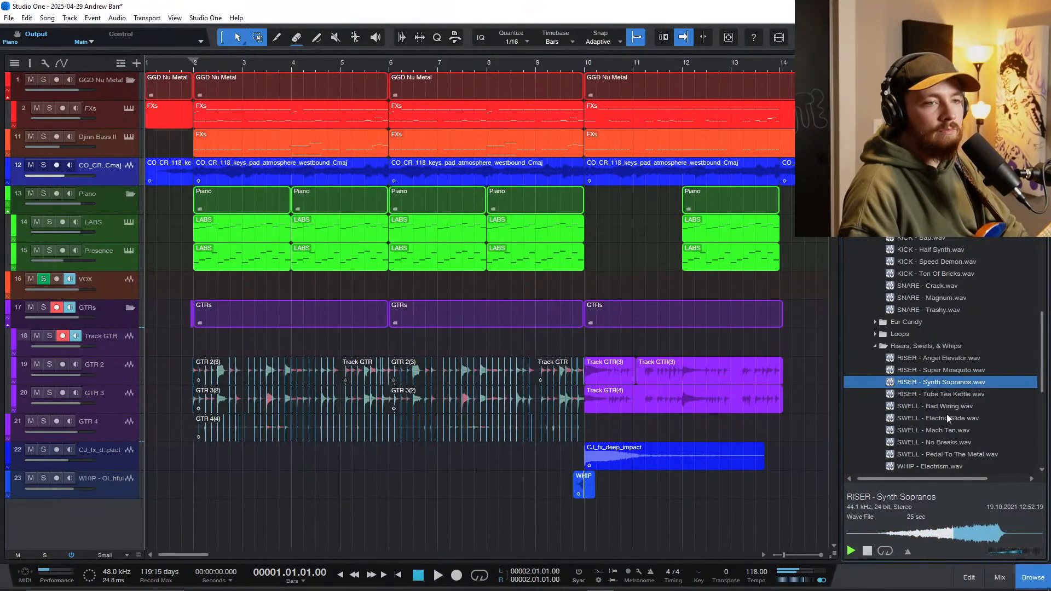
pyautogui.press('Down')
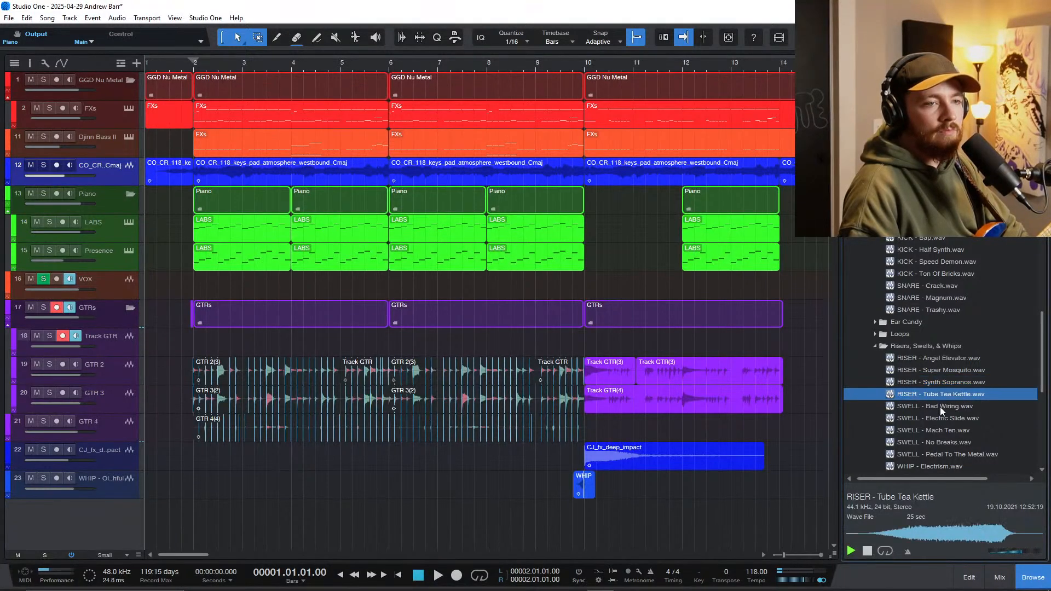
# Step: Audition the swell samples from Bad Wiring, Electric Slide, Mach Ten and No Breaks to Pedal To The Metal
pyautogui.click(939, 407)
pyautogui.click(943, 422)
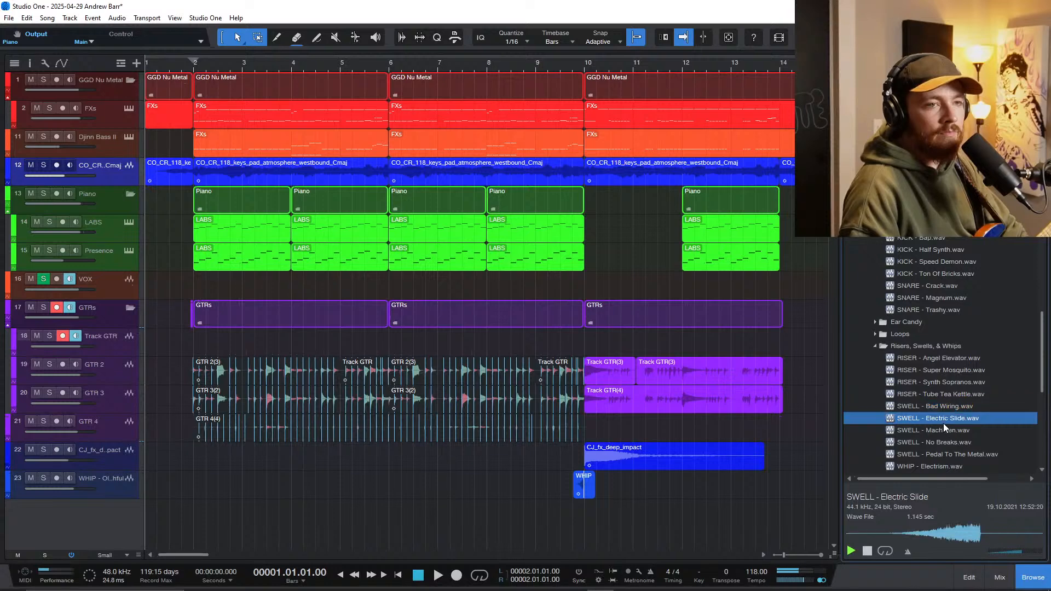
pyautogui.click(946, 433)
pyautogui.click(945, 445)
pyautogui.scroll(-1, 944, 444)
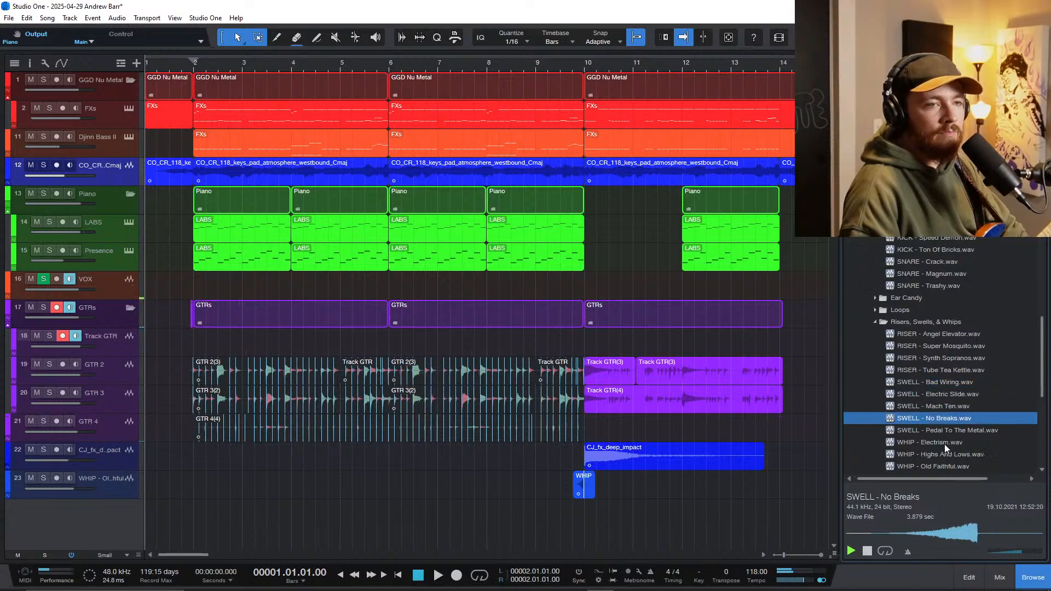
pyautogui.press('Down')
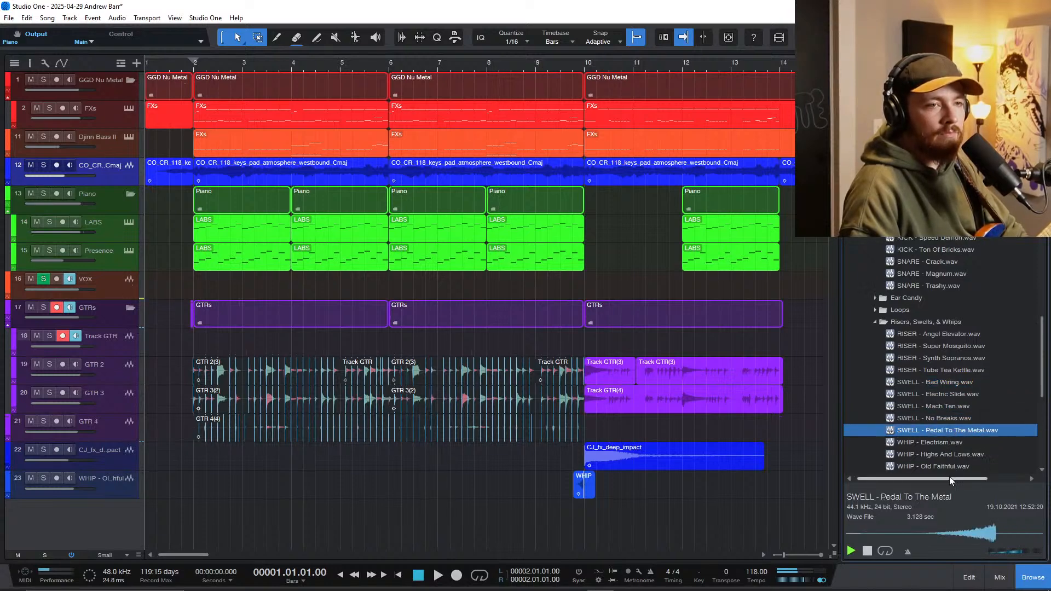
# Step: Add SWELL - Pedal To The Metal on a new track below the whip and align its peak with bar 10
pyautogui.moveTo(944, 432); pyautogui.dragTo(455, 526)
pyautogui.scroll(2, 476, 526)
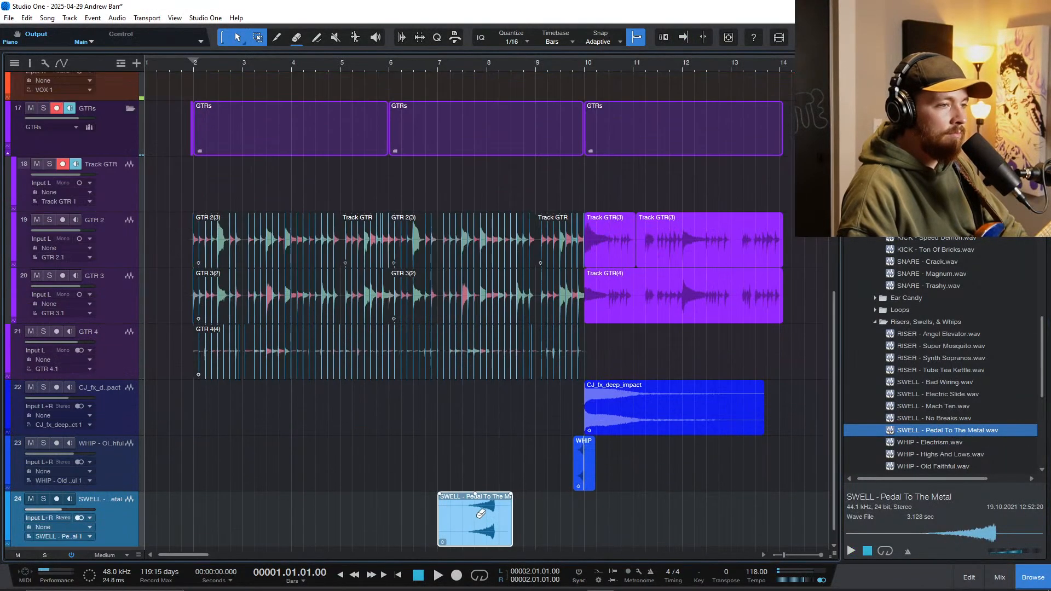
pyautogui.scroll(5, 483, 527)
pyautogui.moveTo(587, 529); pyautogui.dragTo(716, 533)
pyautogui.scroll(-8, 706, 528)
# Step: Play the transition into bar 10 to check the swell with the whip and deep impact
pyautogui.click(552, 478)
pyautogui.press('space')
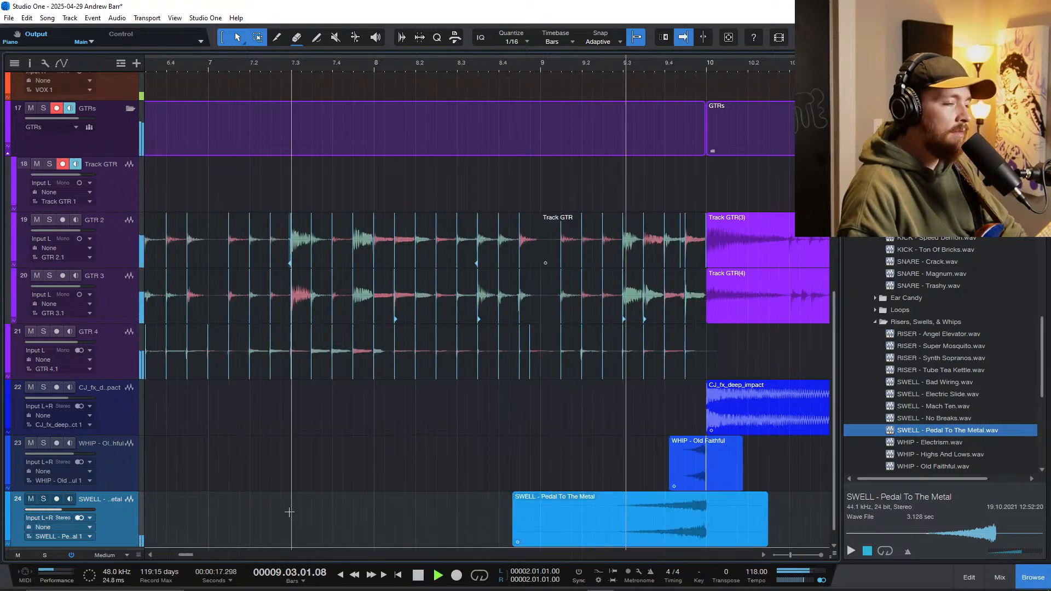
pyautogui.scroll(-4, 281, 494)
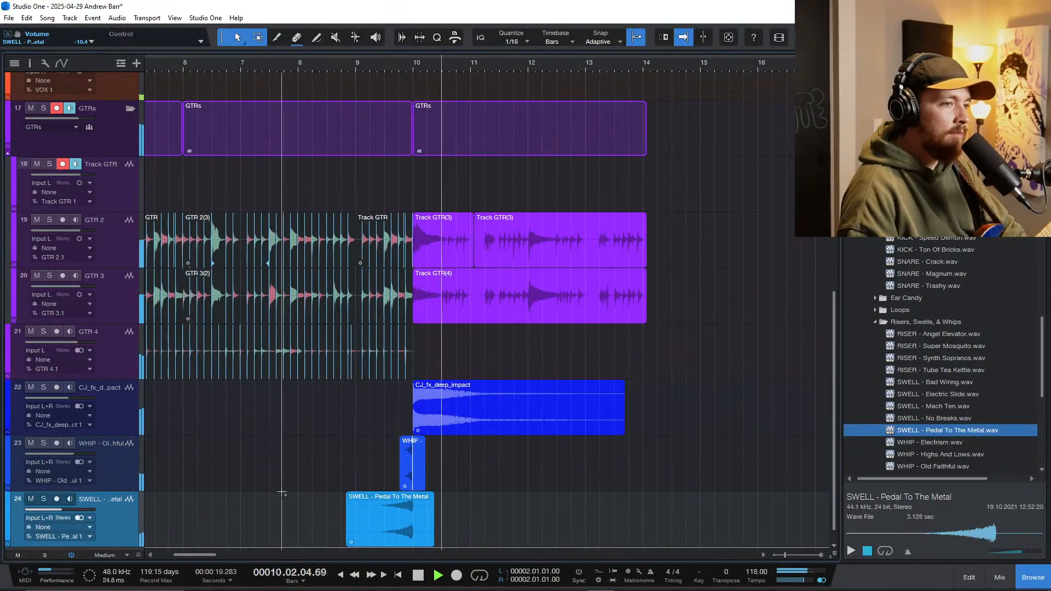
pyautogui.hscroll(-3, 282, 493)
pyautogui.scroll(-3, 349, 494)
pyautogui.hscroll(-2, 491, 490)
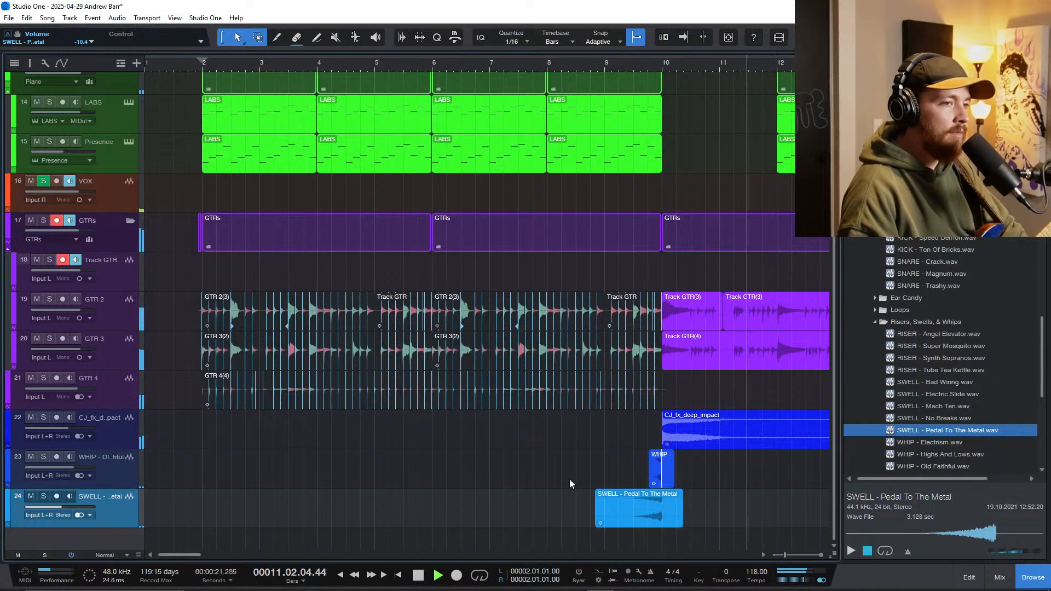
pyautogui.press('space')
# Step: Copy the deep impact, whip and swell events to around bar 2, and cut off the start of the copied swell
pyautogui.moveTo(600, 435); pyautogui.dragTo(687, 506)
pyautogui.moveTo(682, 437); pyautogui.dragTo(203, 436)
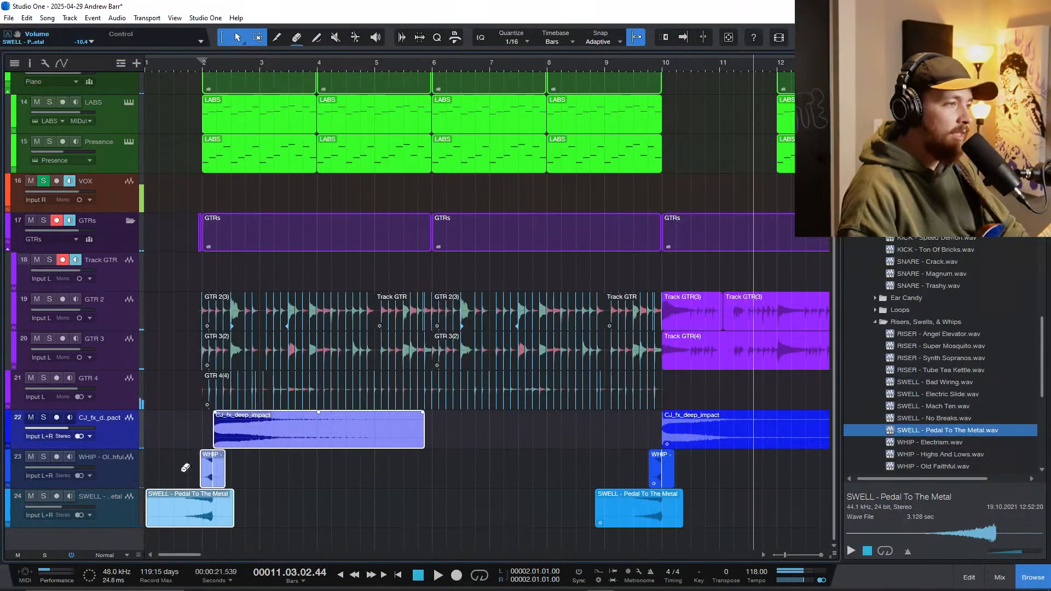
pyautogui.click(176, 512)
pyautogui.scroll(3, 173, 512)
pyautogui.press('3')
pyautogui.click(186, 514)
pyautogui.press('1')
pyautogui.keyDown('ctrl'); pyautogui.click(174, 515); pyautogui.keyUp('ctrl')
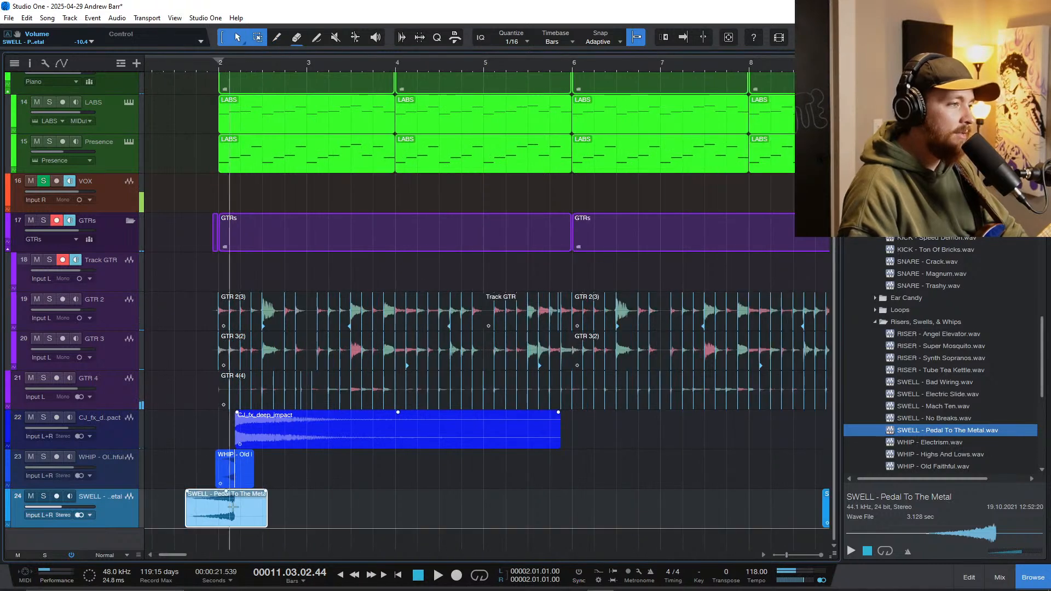
# Step: Shift the three copied effect events together so the deep impact starts exactly at bar 2
pyautogui.moveTo(390, 509); pyautogui.dragTo(212, 429)
pyautogui.click(423, 463)
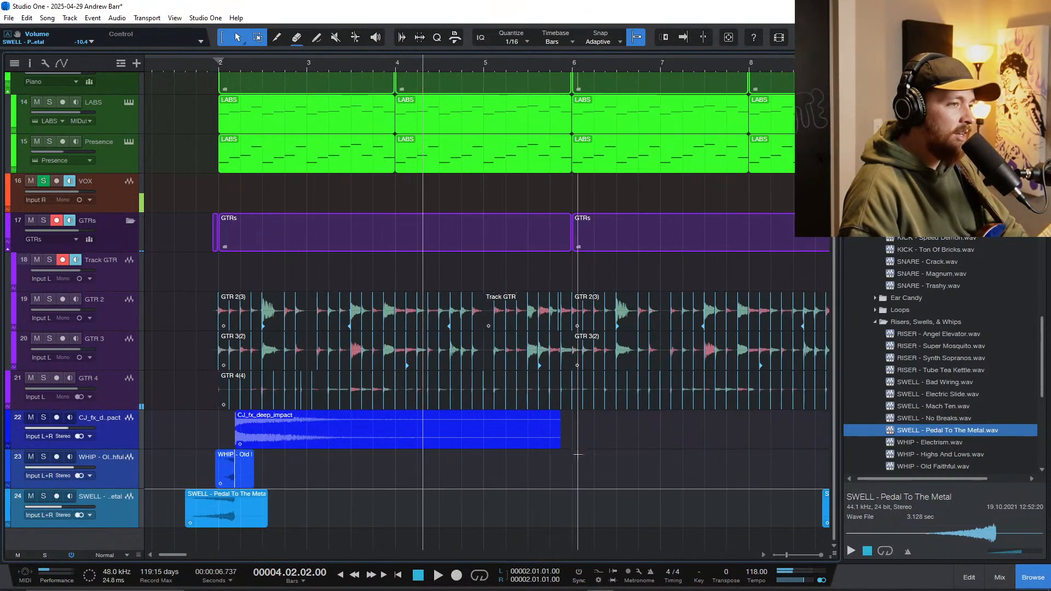
pyautogui.moveTo(582, 409); pyautogui.dragTo(233, 519)
pyautogui.moveTo(276, 438); pyautogui.dragTo(257, 436)
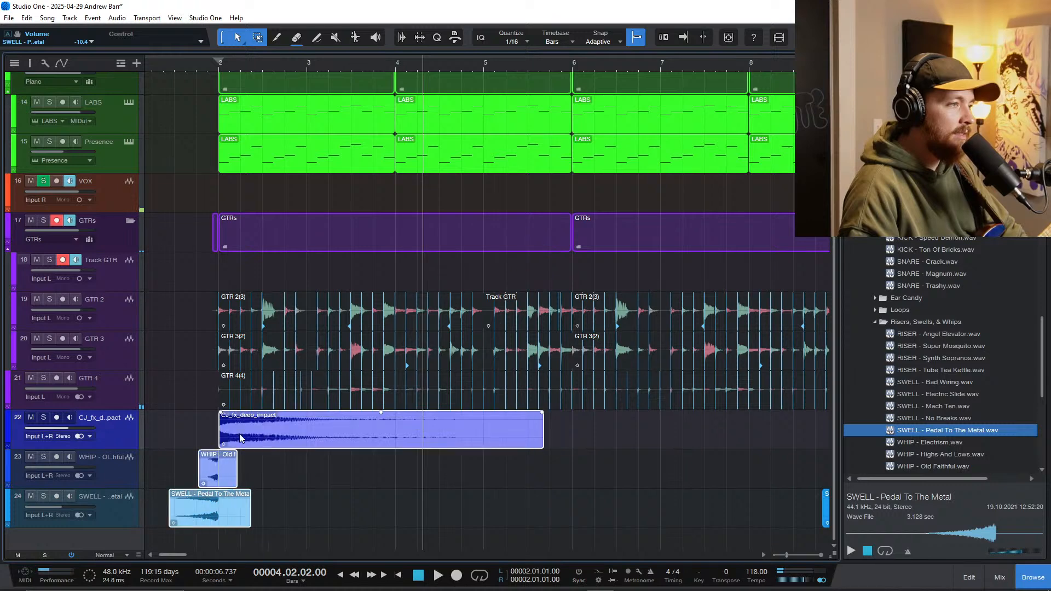
pyautogui.click(186, 433)
# Step: Play the song from just before bar 2, and switch off monitoring and record arm on the GTRs folder track
pyautogui.press('space')
pyautogui.scroll(-2, 236, 472)
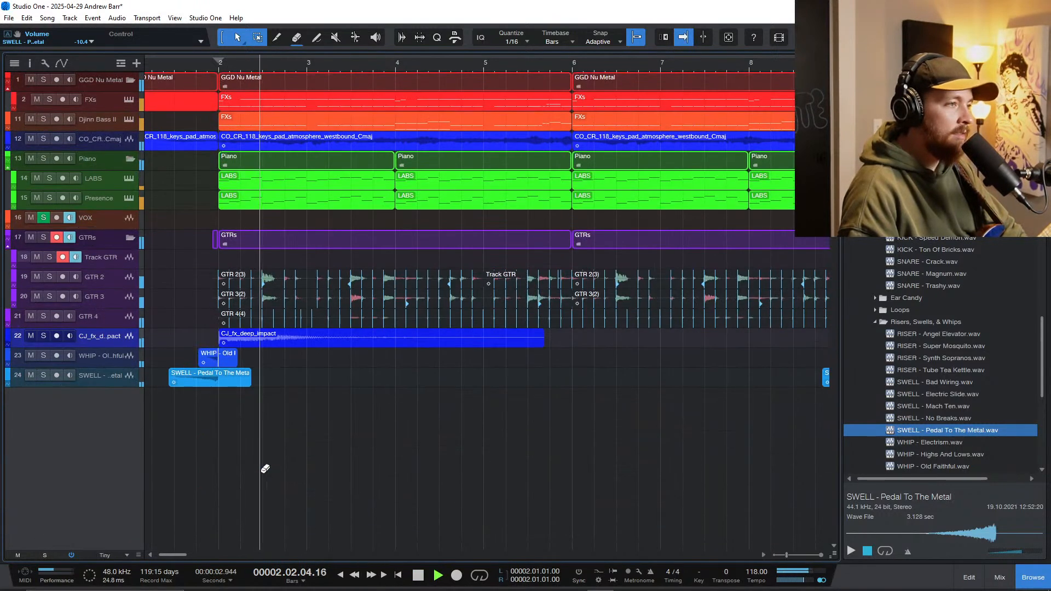
pyautogui.press('w')
pyautogui.hotkey('shift', 'e')
pyautogui.press('w')
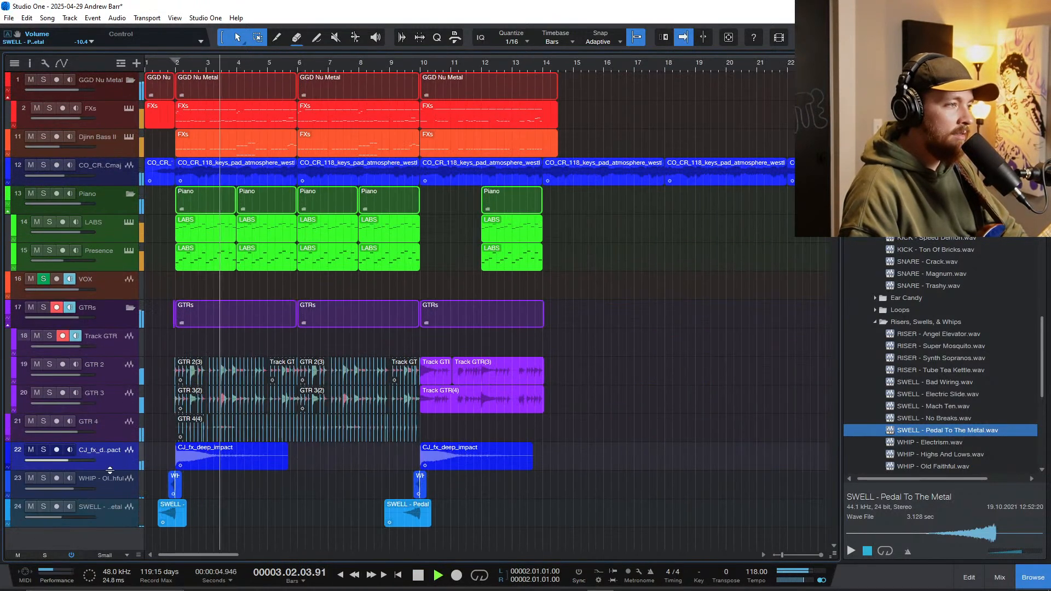
pyautogui.scroll(-1, 256, 466)
pyautogui.scroll(1, 255, 466)
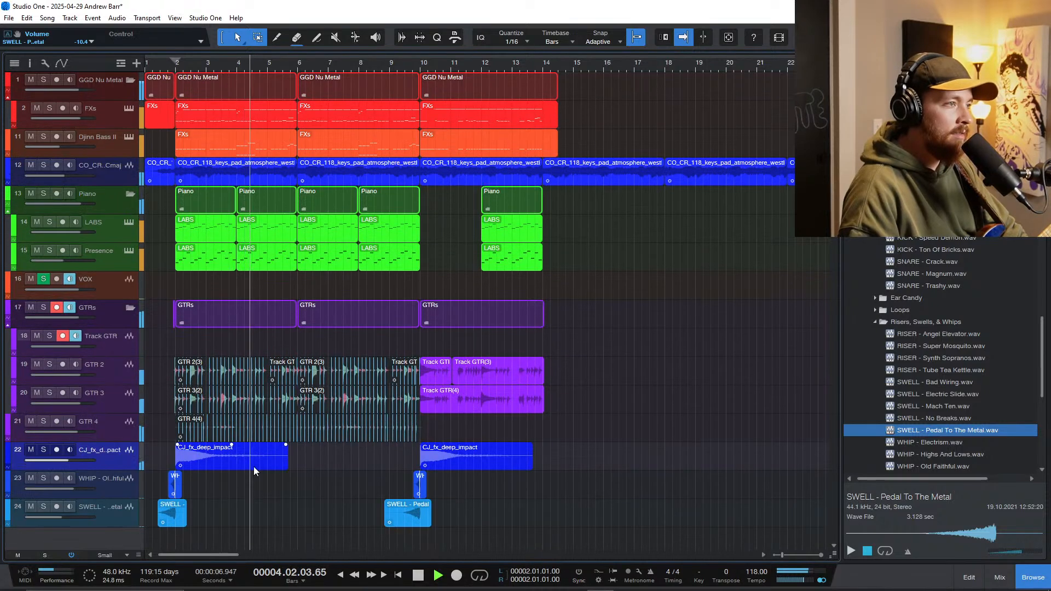
pyautogui.click(114, 320)
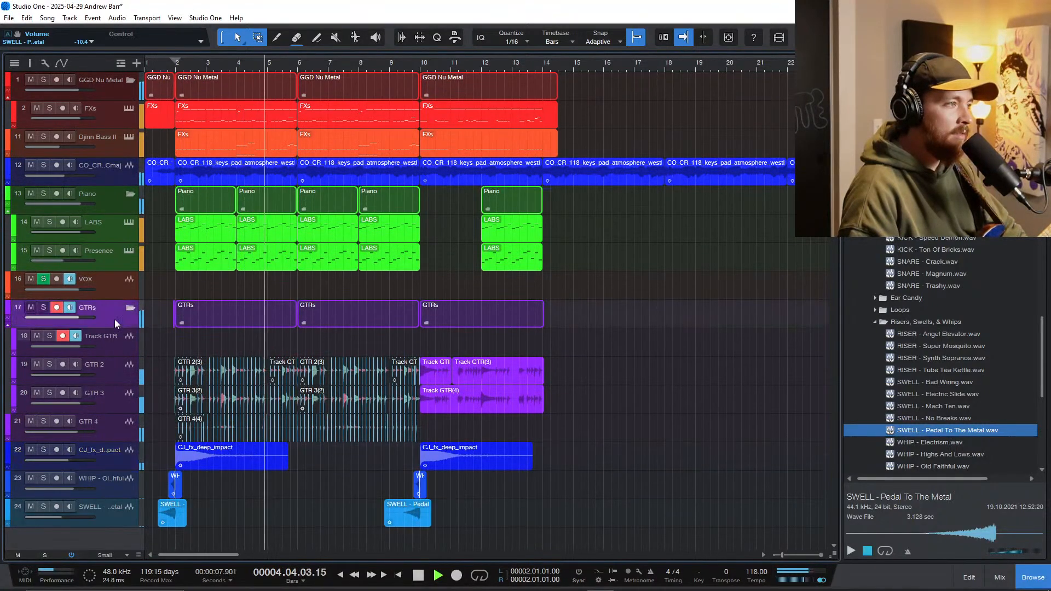
pyautogui.click(57, 307)
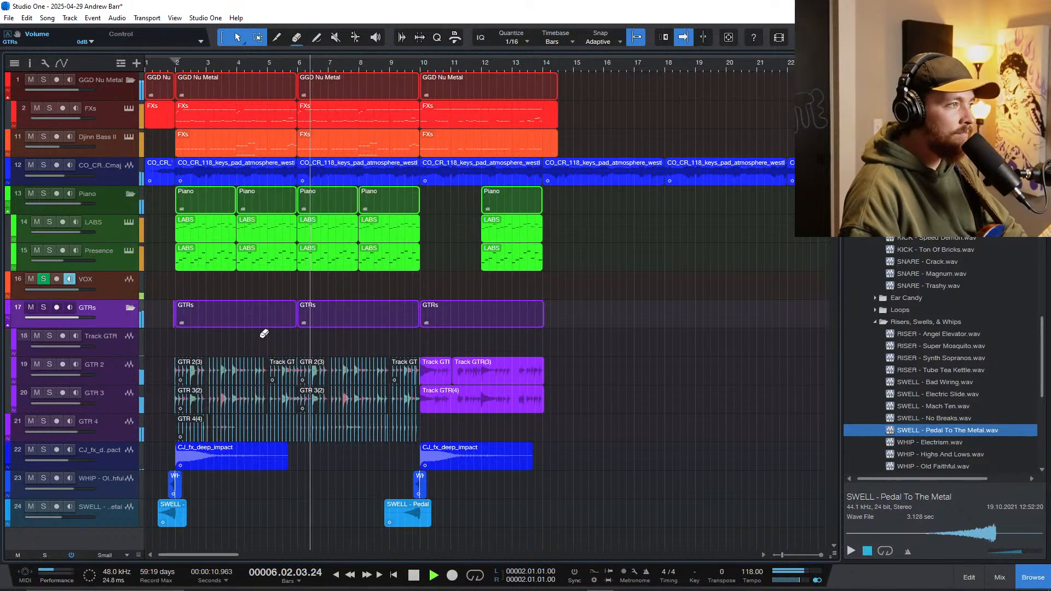
# Step: Keep playing through the second section, and delete the piano part between bars 12 and 14
pyautogui.scroll(2, 264, 334)
pyautogui.hscroll(-2, 314, 357)
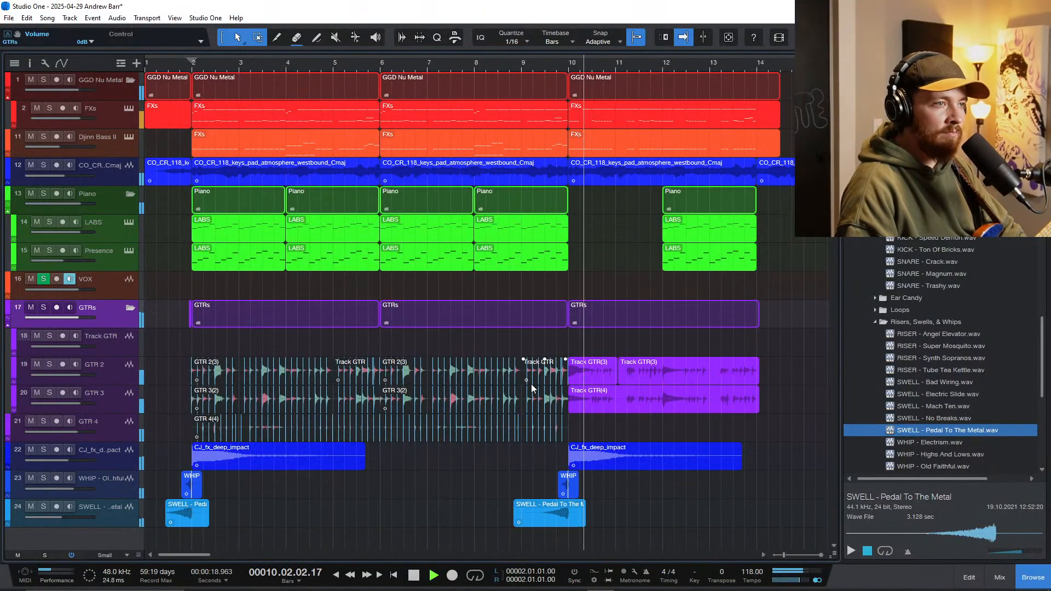
pyautogui.scroll(2, 630, 446)
pyautogui.hscroll(3, 602, 419)
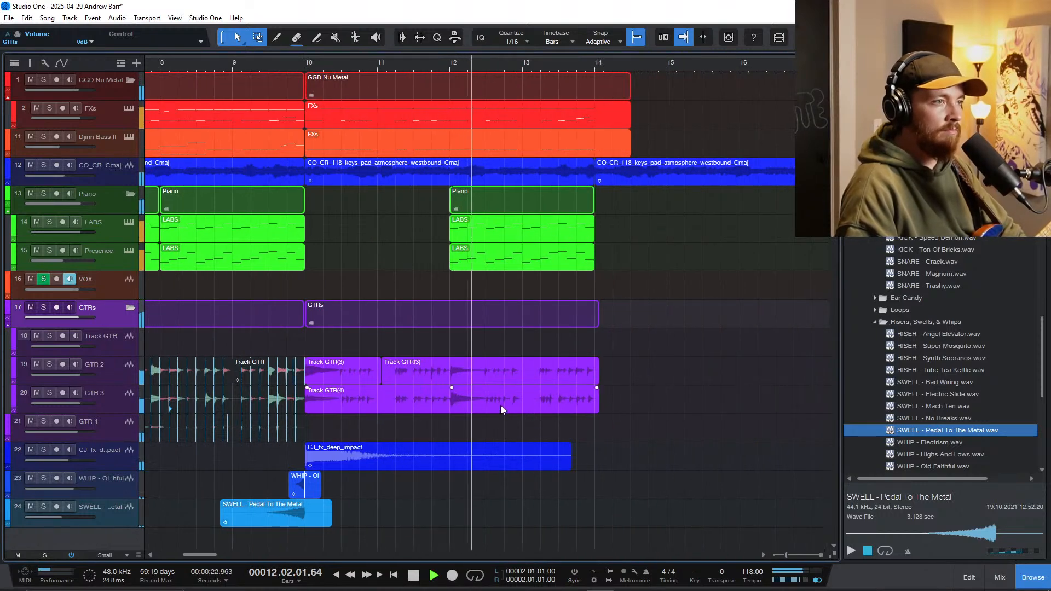
pyautogui.click(508, 264)
pyautogui.press('Delete')
pyautogui.scroll(-3, 461, 283)
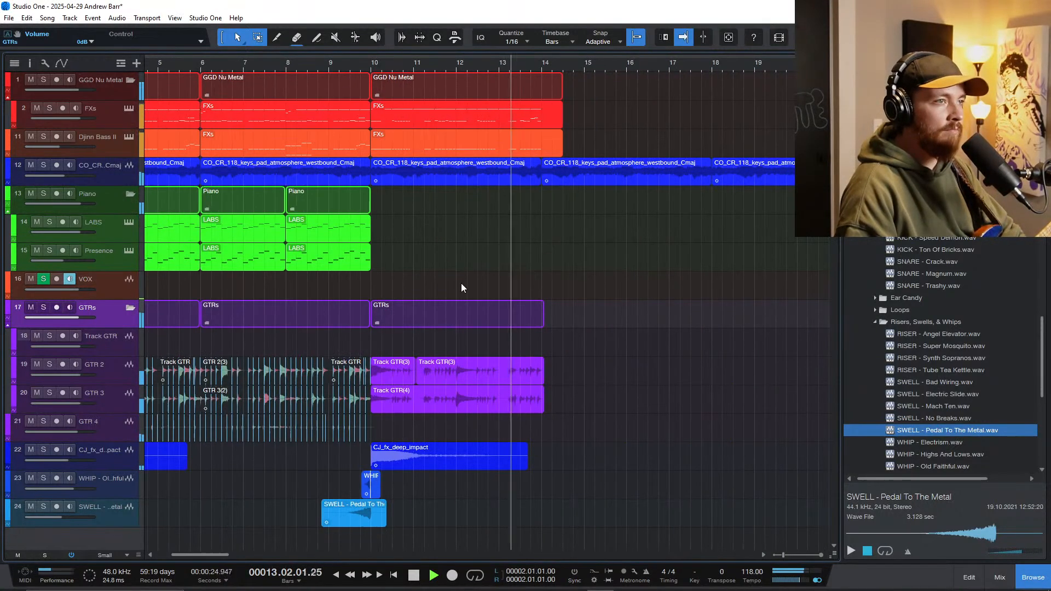
pyautogui.scroll(4, 493, 278)
pyautogui.scroll(-3, 490, 293)
pyautogui.hscroll(-3, 430, 328)
pyautogui.scroll(-4, 429, 330)
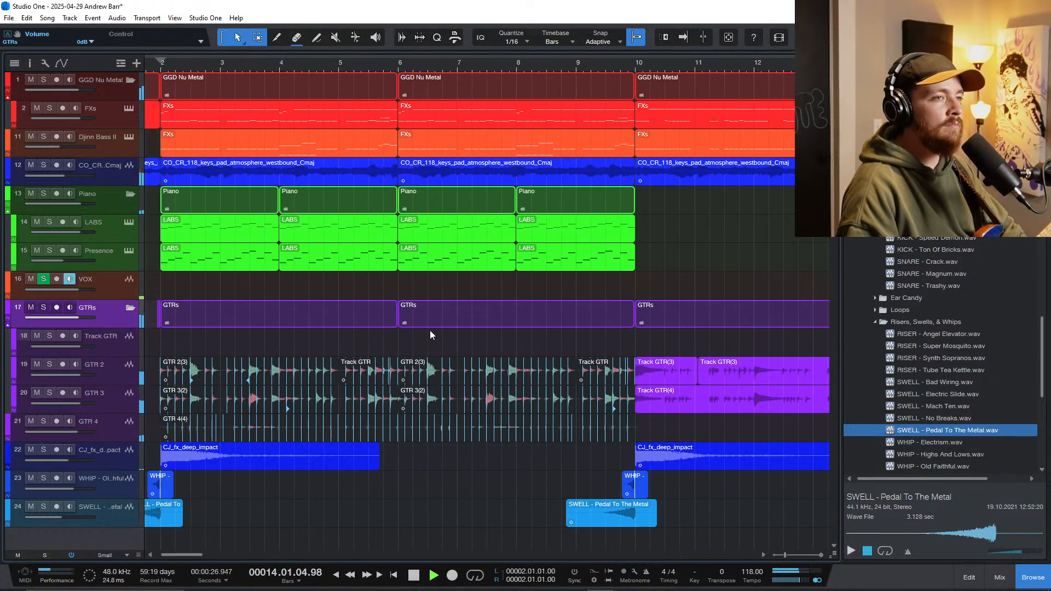
# Step: Stop playback and save the song, copying the external sample files to the Media Folder
pyautogui.press('f')
pyautogui.press('space')
pyautogui.hotkey('ctrl', 's')
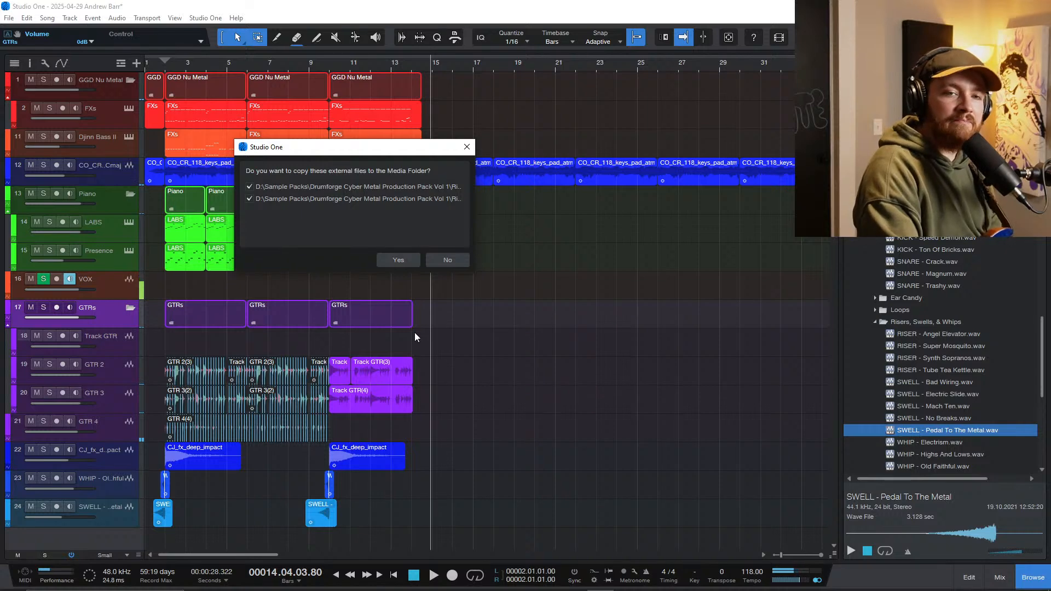
pyautogui.click(401, 260)
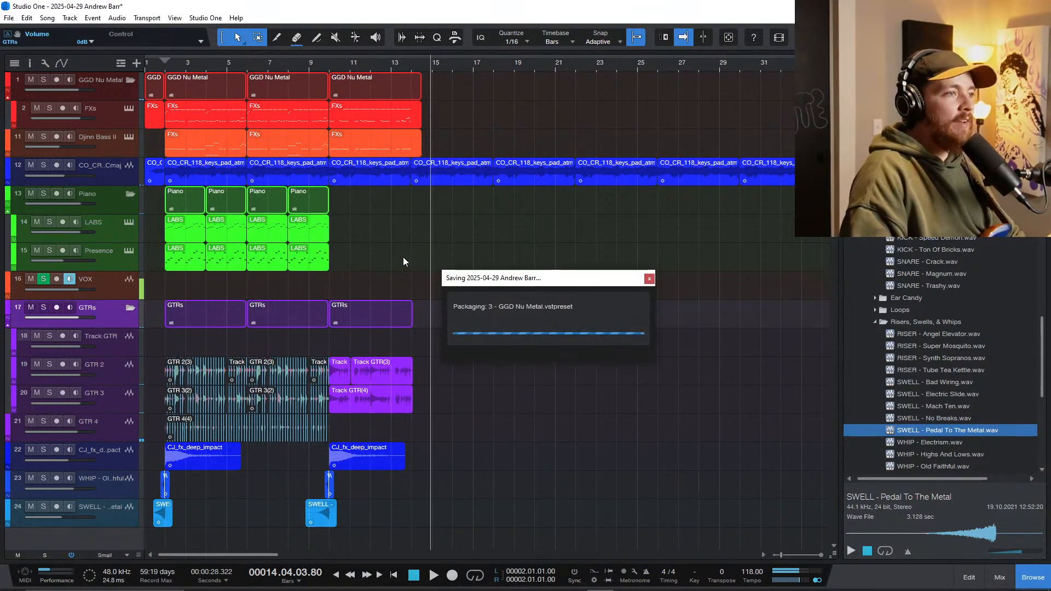
# Step: Show the mixer, insert VBC FG-Grey on the Main output and move it to the first insert slot
pyautogui.scroll(2, 190, 394)
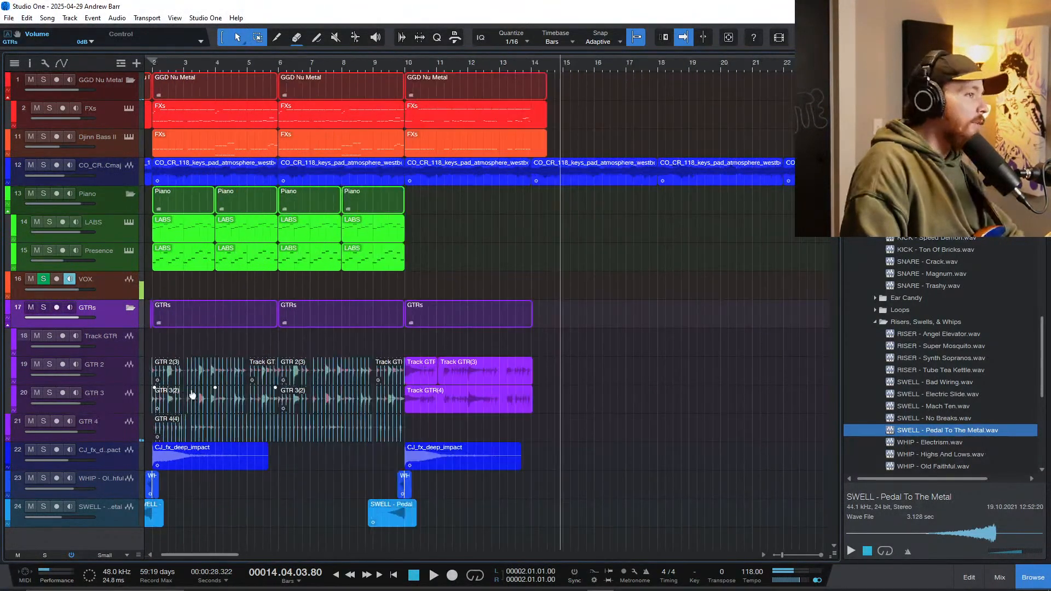
pyautogui.hscroll(-1, 219, 385)
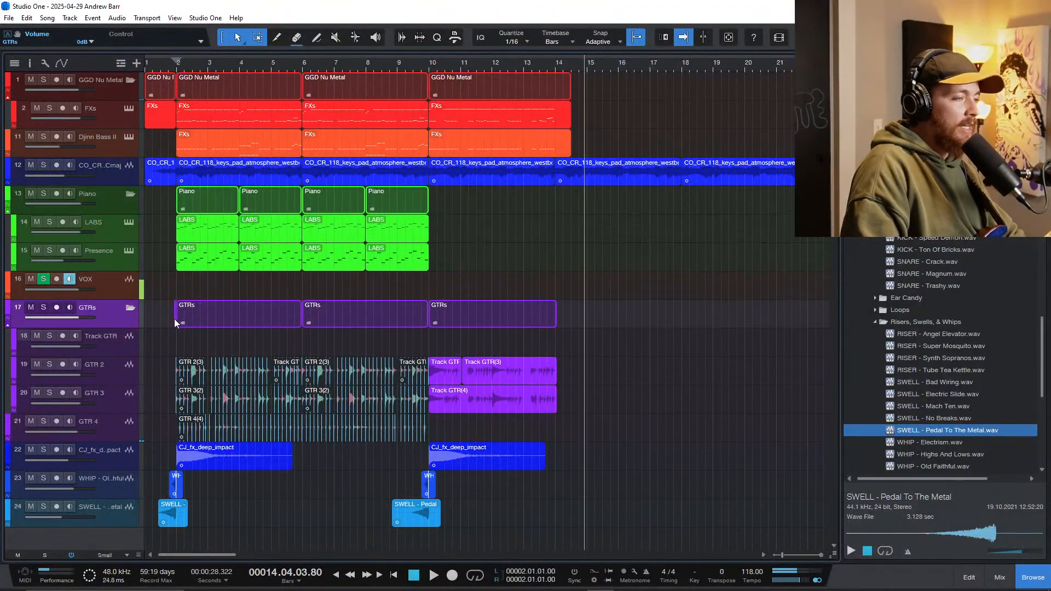
pyautogui.press('F3')
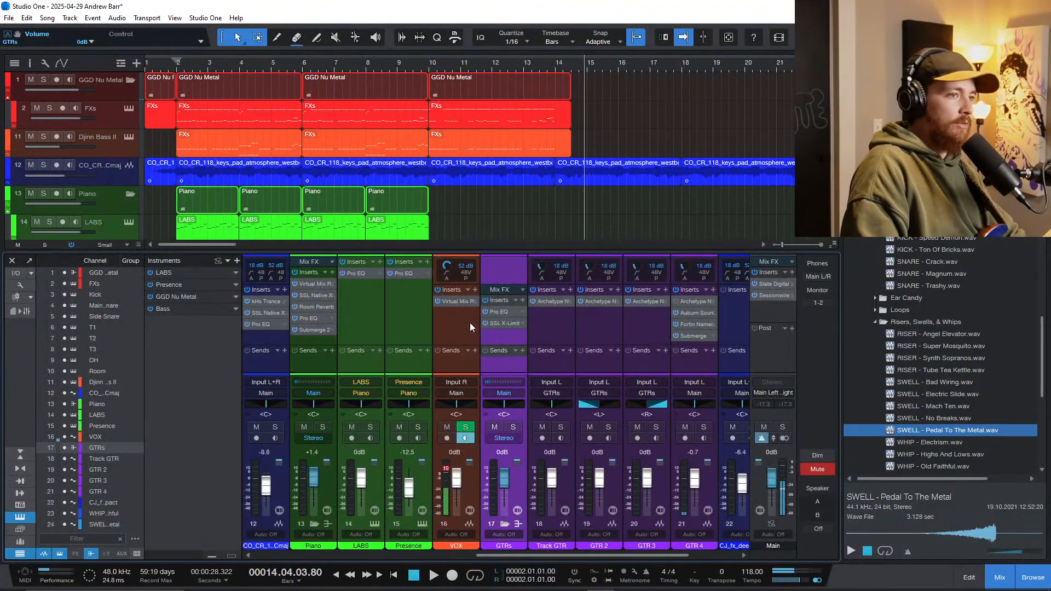
pyautogui.click(792, 272)
pyautogui.write('grey')
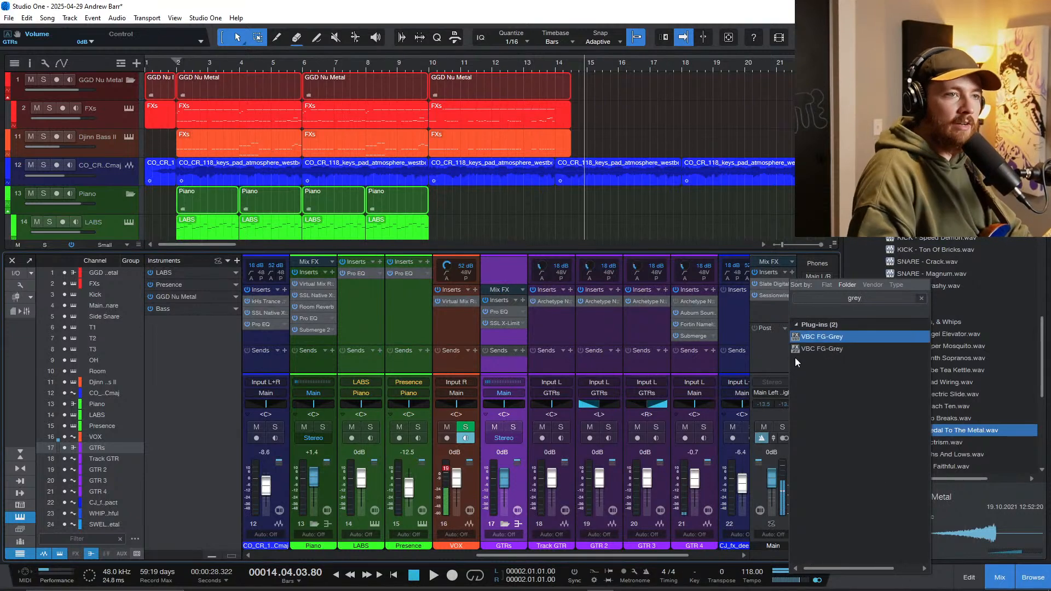
pyautogui.press('Return')
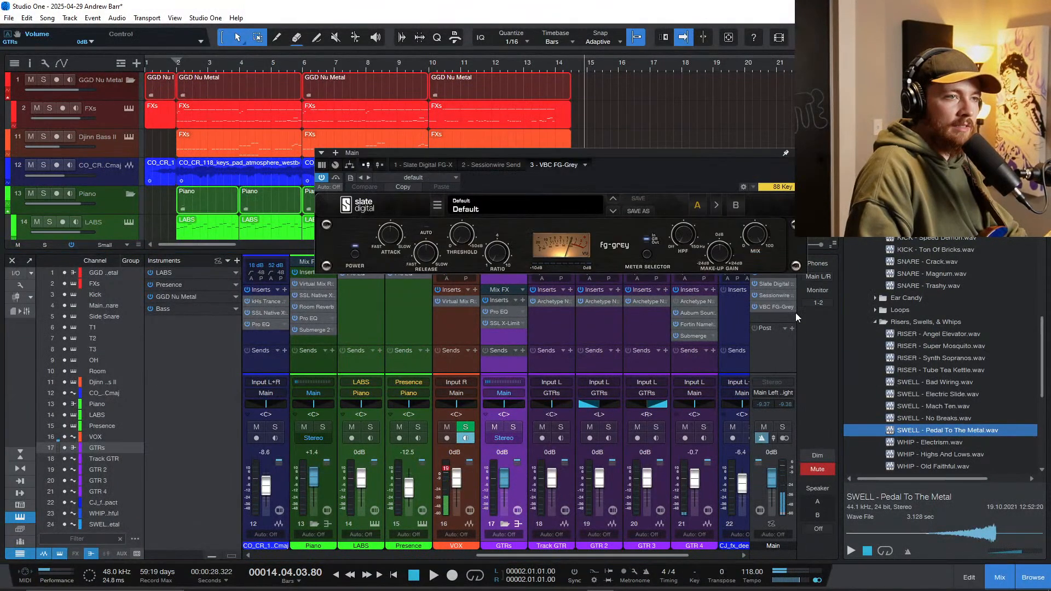
pyautogui.moveTo(778, 286); pyautogui.dragTo(777, 283)
# Step: Play from bar 2 while setting FG-Grey's release to 0.3 and make-up gain to 0.9 dB, and close its editor
pyautogui.press('space')
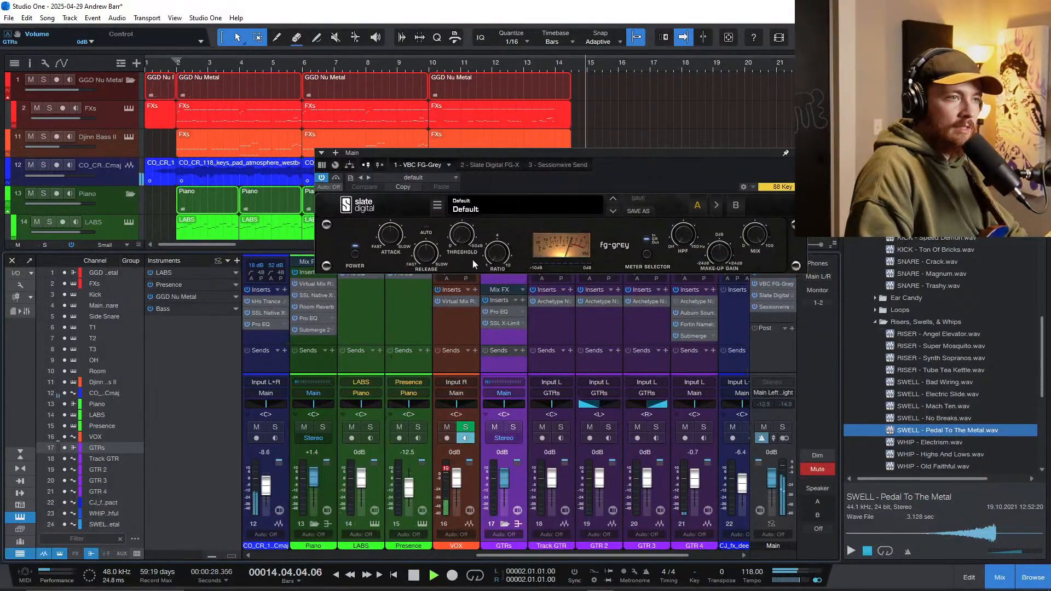
pyautogui.click(176, 61)
pyautogui.click(497, 248)
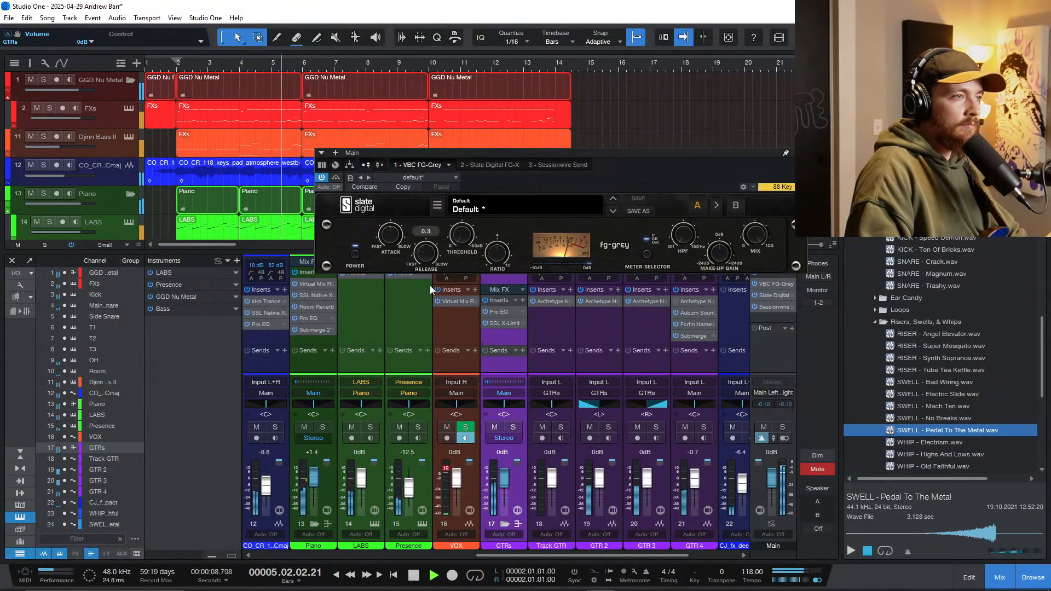
pyautogui.click(650, 234)
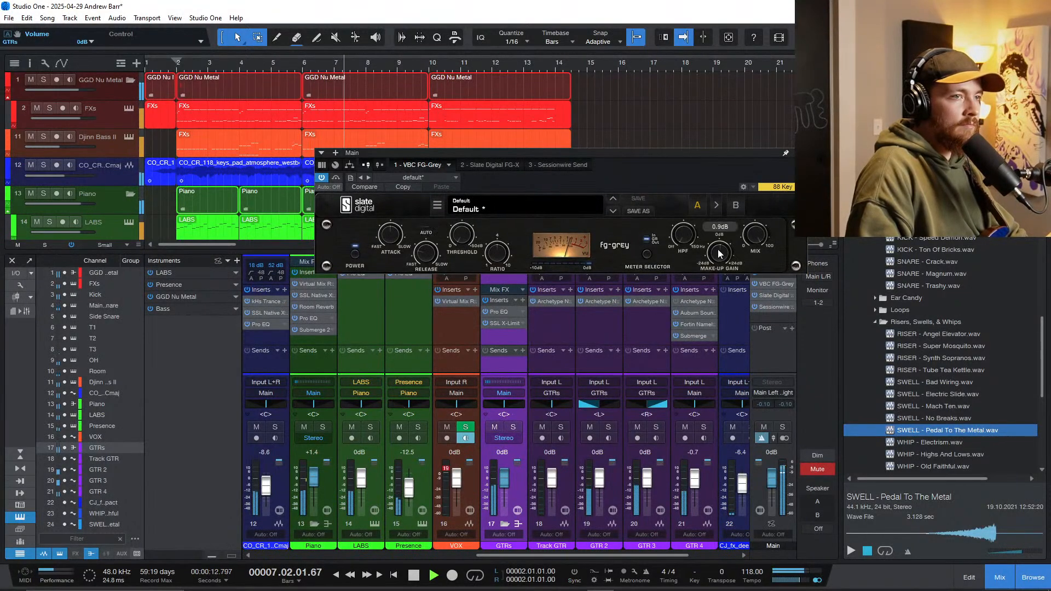
pyautogui.click(798, 153)
pyautogui.press('space')
# Step: Insert Mixtool before VBC FG-Grey on the Main output and set its gain to -2.53 dB
pyautogui.click(793, 273)
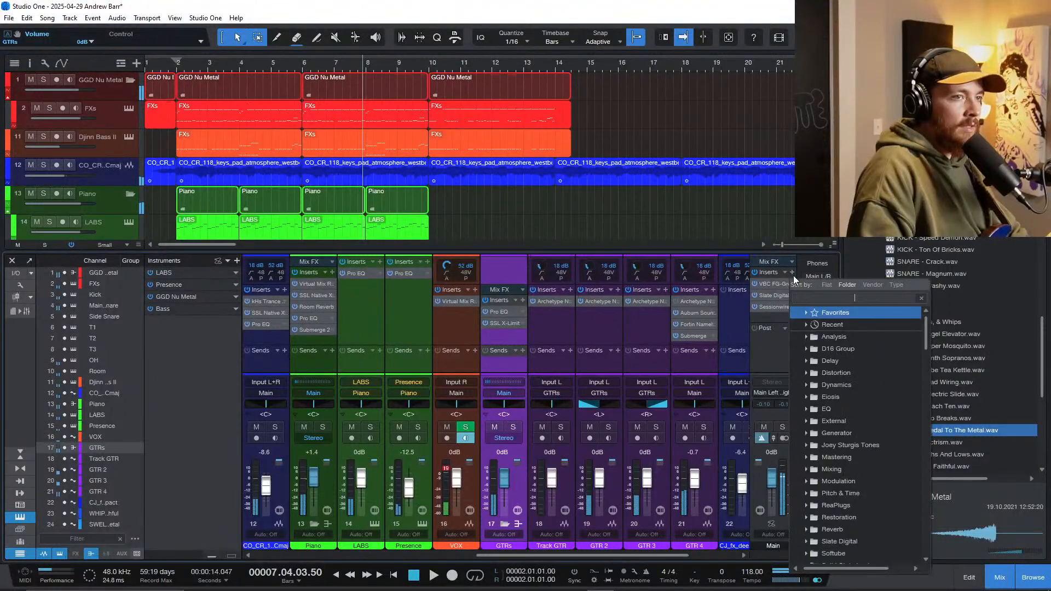
pyautogui.write('mix')
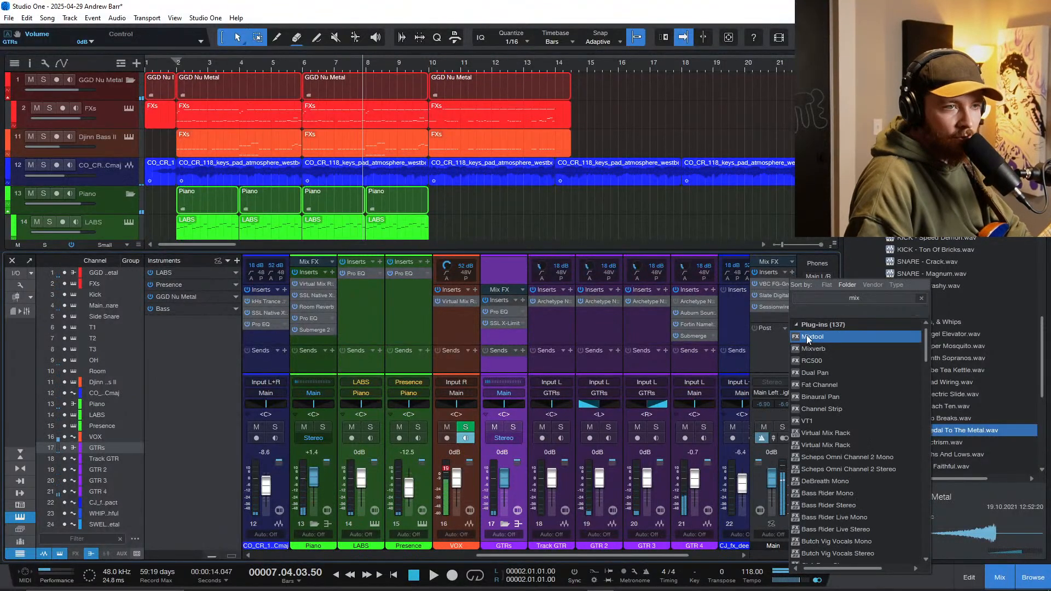
pyautogui.click(807, 335)
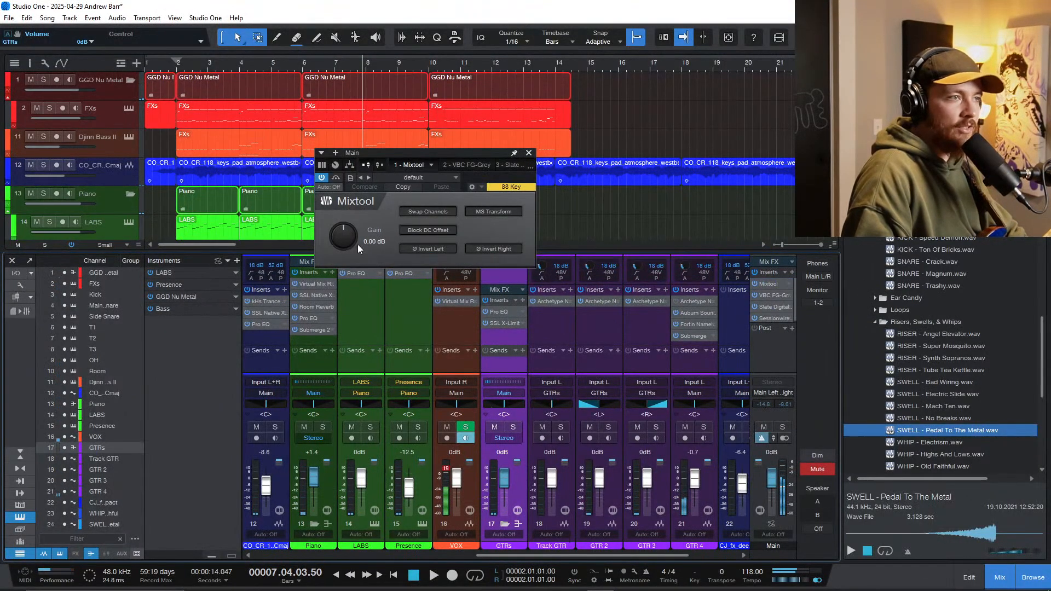
pyautogui.moveTo(346, 234); pyautogui.dragTo(347, 236)
pyautogui.moveTo(333, 283); pyautogui.dragTo(327, 317)
# Step: Play again from bar 2 and reopen the VBC FG-Grey editor on the Main output to check its compression
pyautogui.press('space')
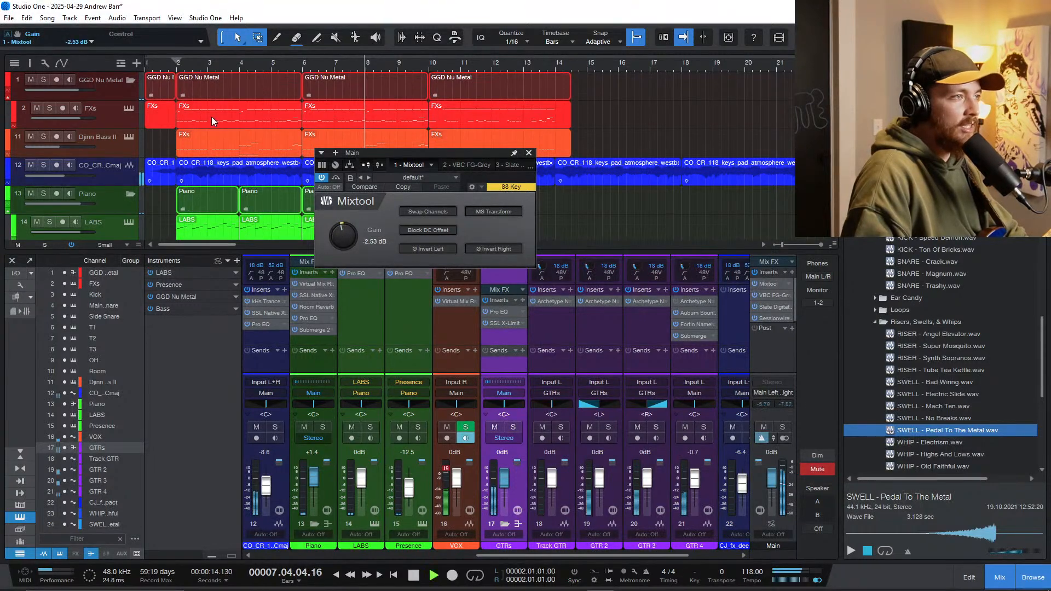
pyautogui.click(175, 66)
pyautogui.click(772, 294)
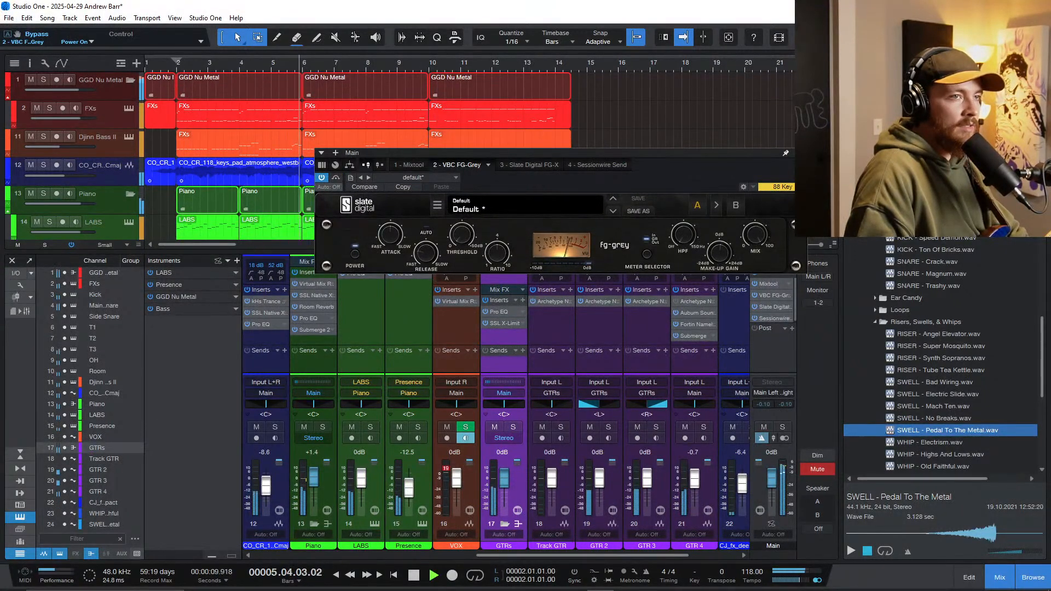
# Step: Close the FG-Grey editor, stop playback, insert IMPusher Stereo on the Main output and move it ahead of Slate Digital FG-X
pyautogui.click(799, 153)
pyautogui.press('space')
pyautogui.click(791, 273)
pyautogui.write('im')
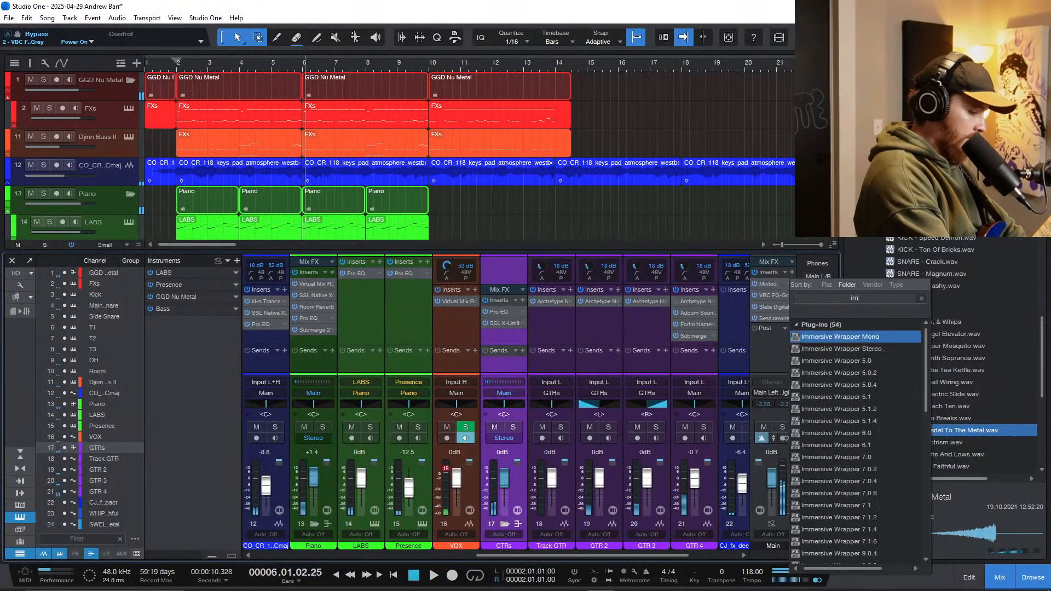
pyautogui.write('p')
pyautogui.click(826, 349)
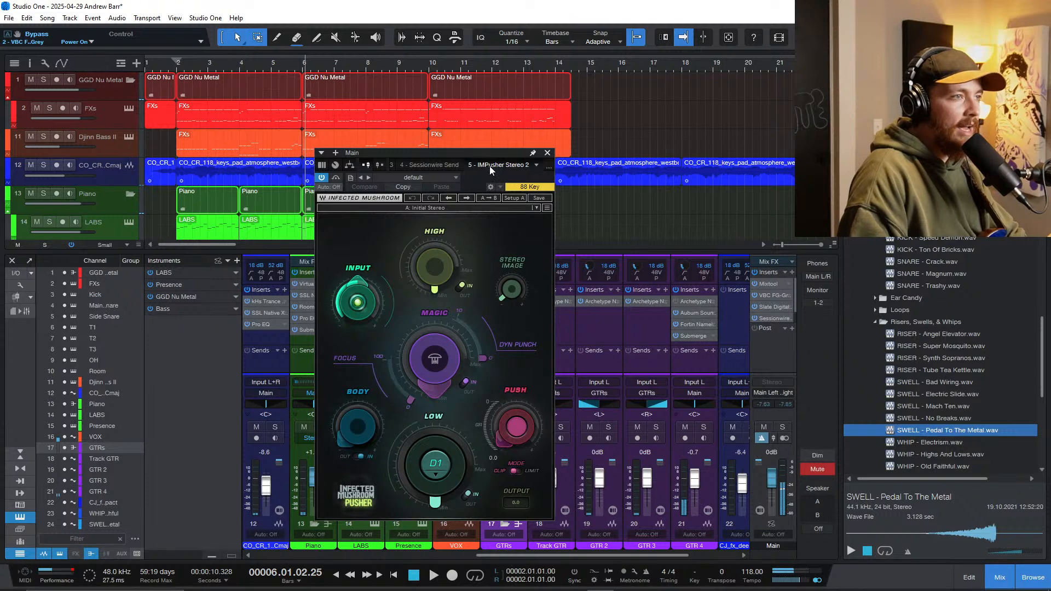
pyautogui.moveTo(489, 166); pyautogui.dragTo(424, 166)
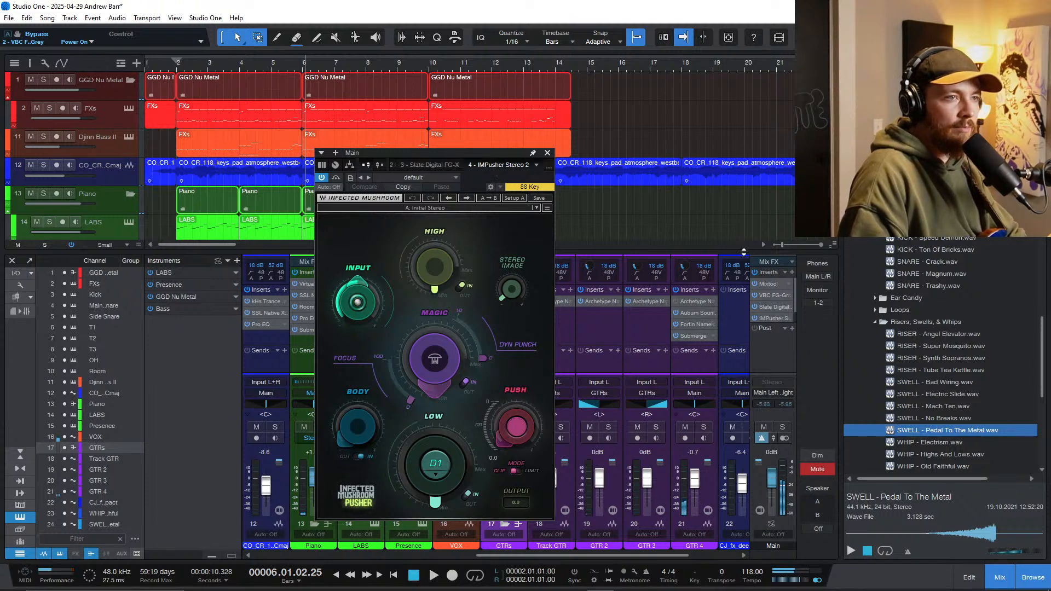
pyautogui.moveTo(745, 252); pyautogui.dragTo(759, 215)
pyautogui.moveTo(773, 281); pyautogui.dragTo(779, 261)
# Step: Resume playback and adjust IMPusher's High and Magic amounts, setting Push to 1.5
pyautogui.press('space')
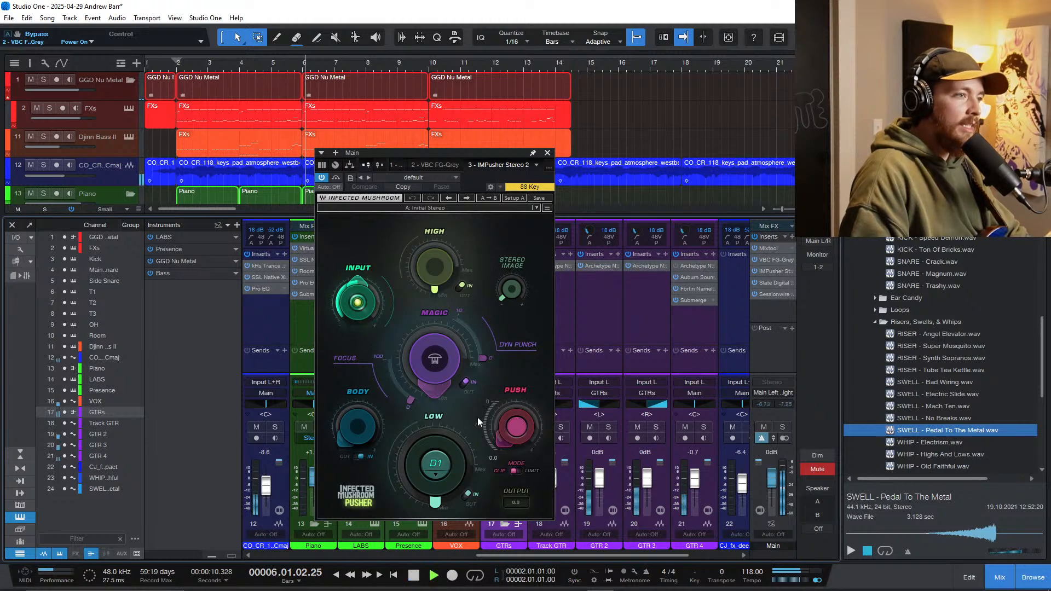
pyautogui.moveTo(434, 363); pyautogui.dragTo(435, 288)
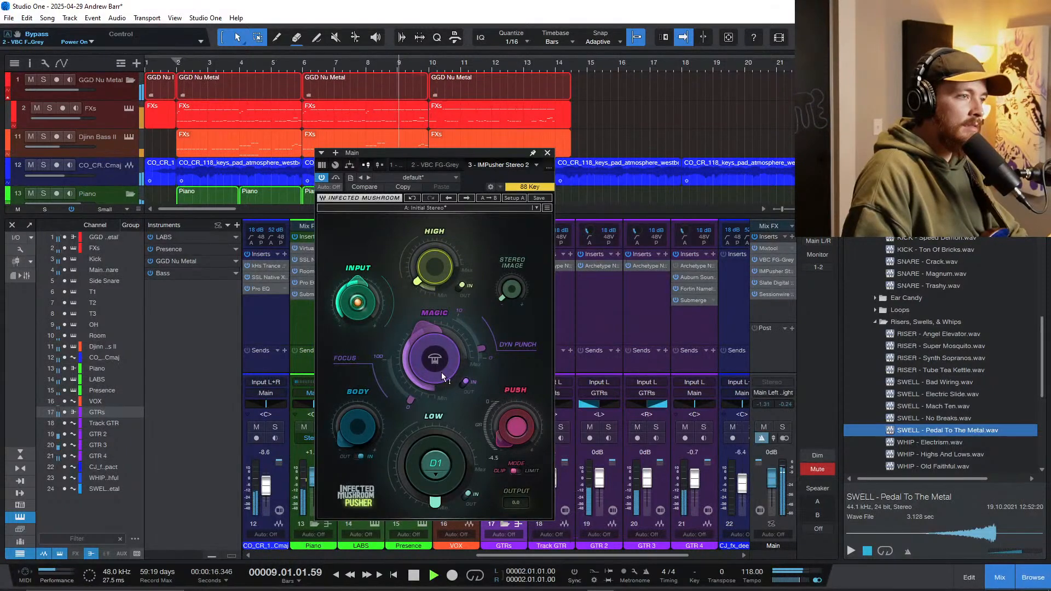
pyautogui.moveTo(441, 372); pyautogui.dragTo(441, 432)
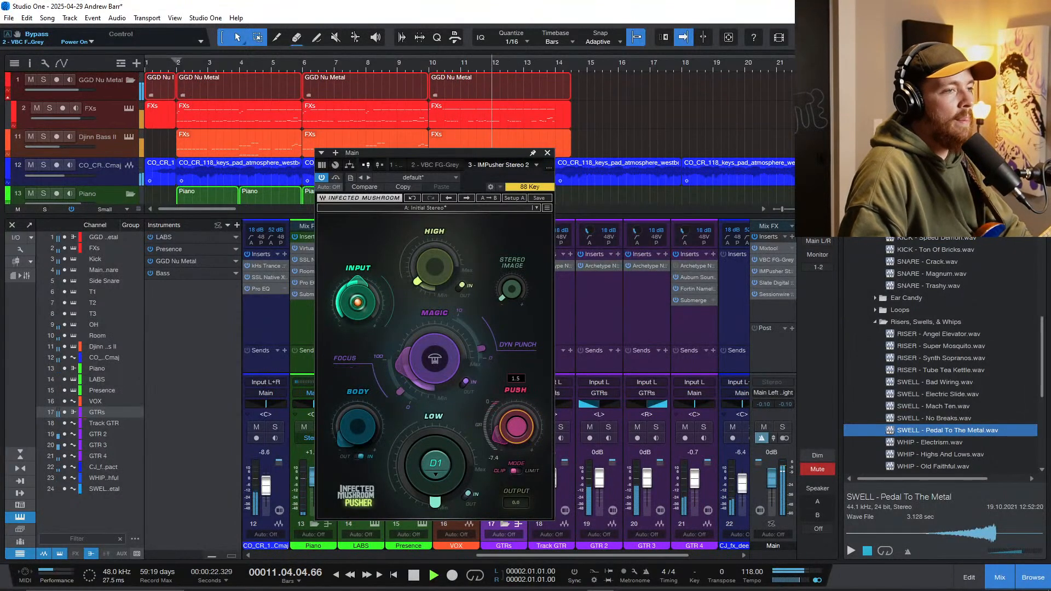
# Step: Set the FG-X Level section's ITP to -1.0 on the Main output and close its editor
pyautogui.click(777, 283)
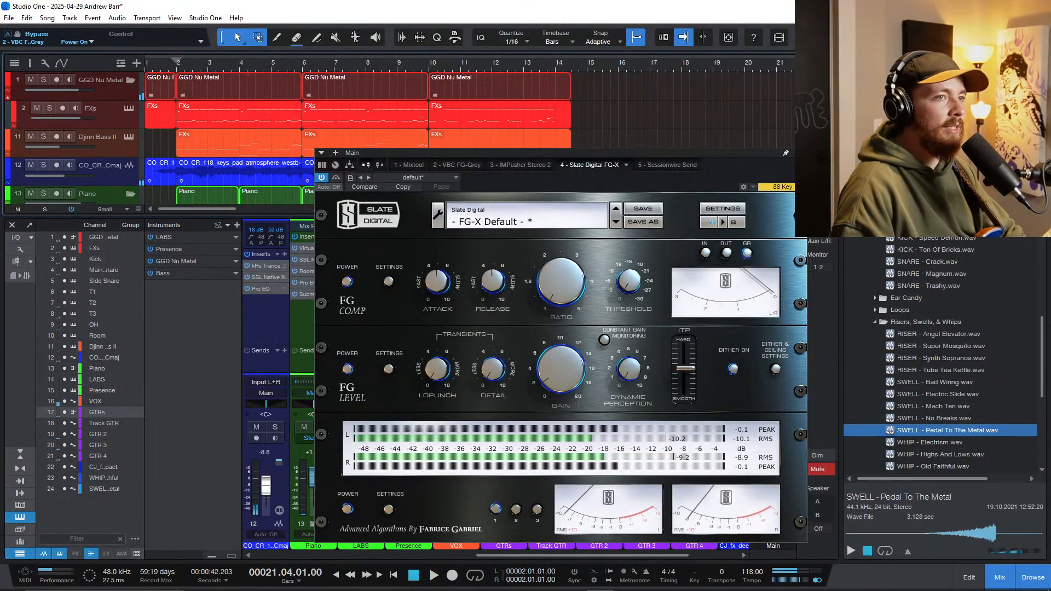
pyautogui.click(692, 368)
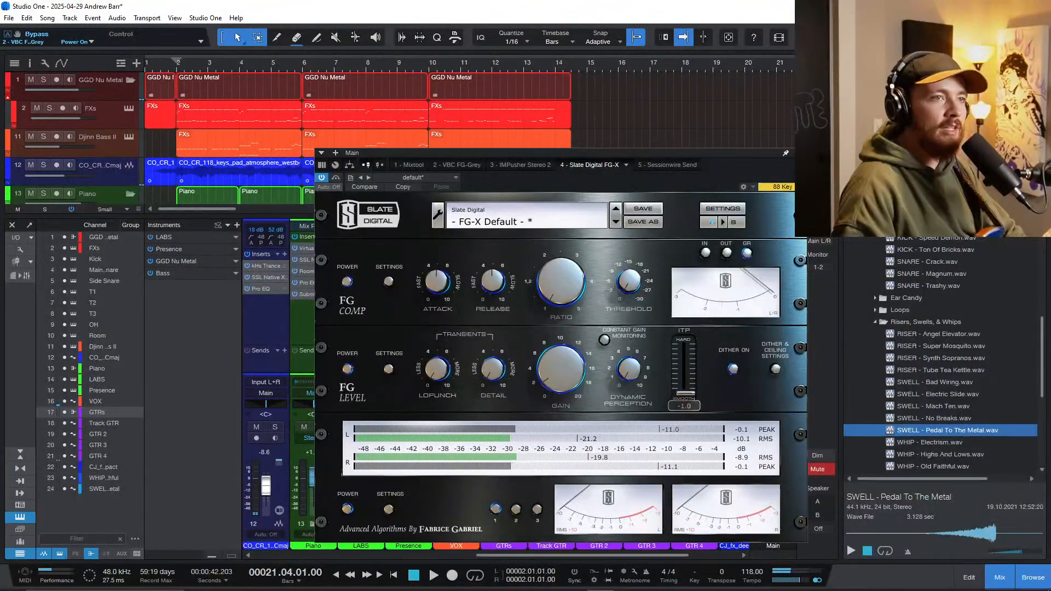
pyautogui.click(799, 153)
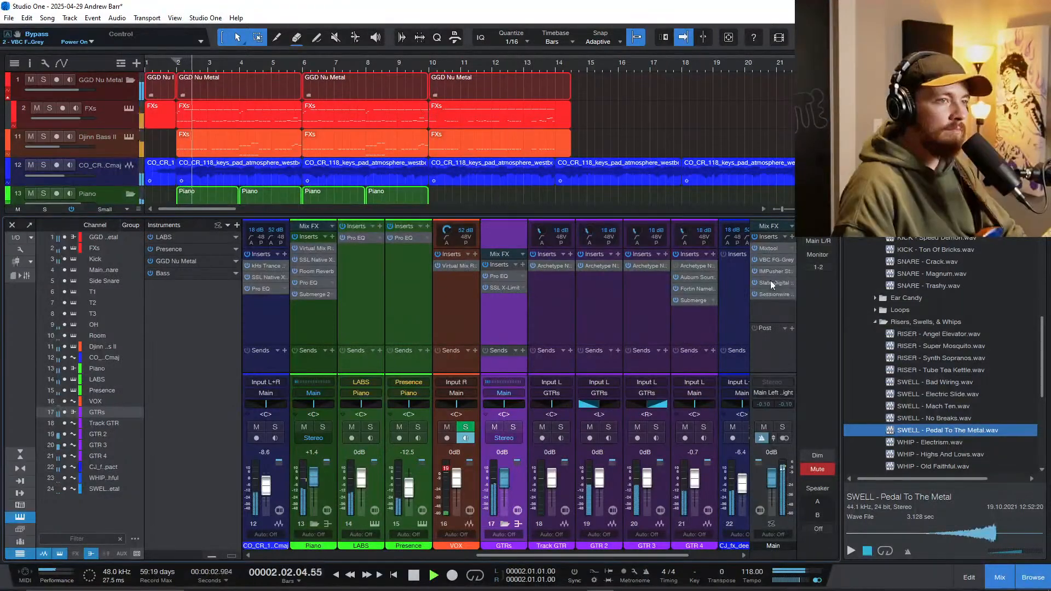
# Step: Trim IMPusher's output level slightly during playback, close its editor and hide the mixer
pyautogui.click(770, 272)
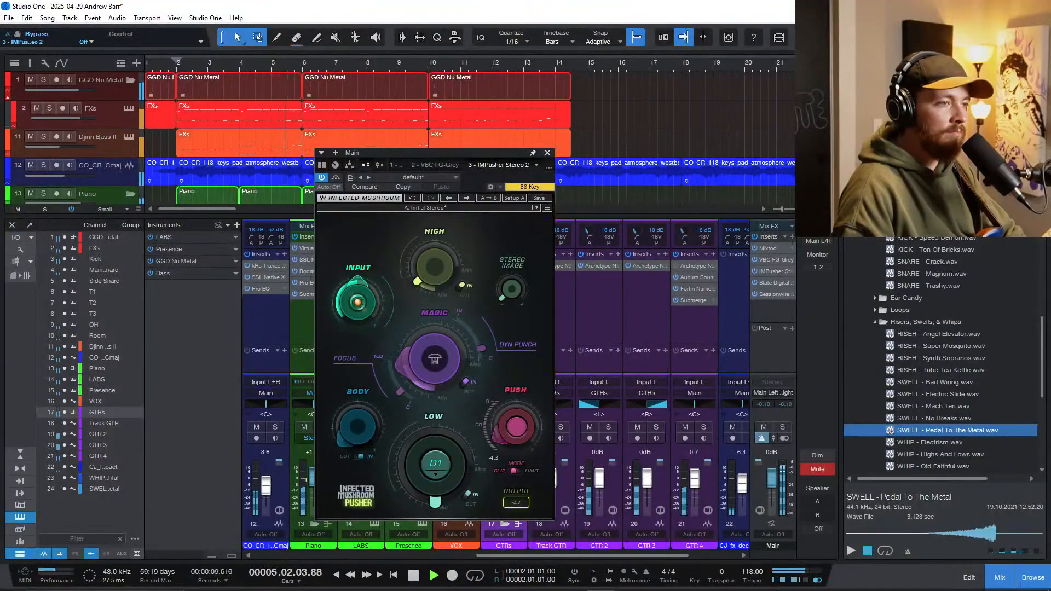
pyautogui.click(547, 153)
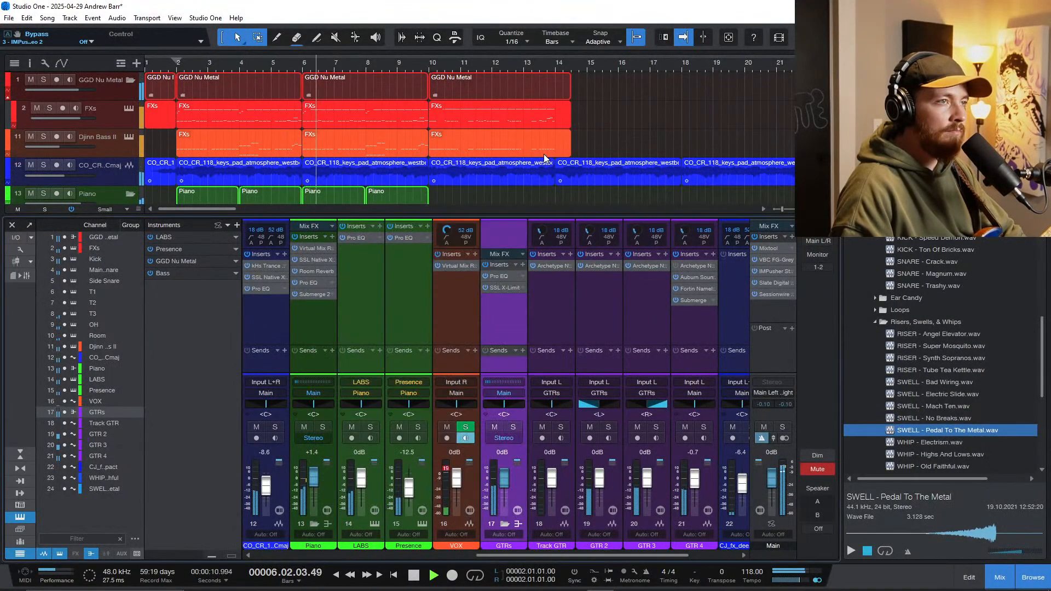
pyautogui.press('F3')
# Step: Listen through the rest of the arrangement, stop playback and save the song
pyautogui.scroll(3, 364, 376)
pyautogui.hscroll(-3, 383, 382)
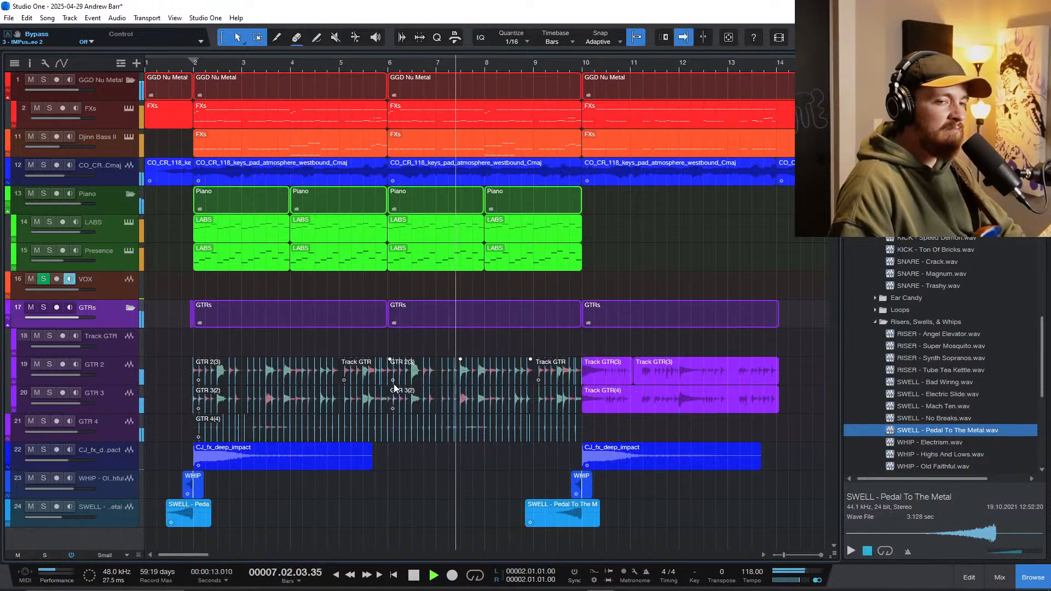
pyautogui.scroll(-1, 394, 385)
pyautogui.scroll(-3, 398, 379)
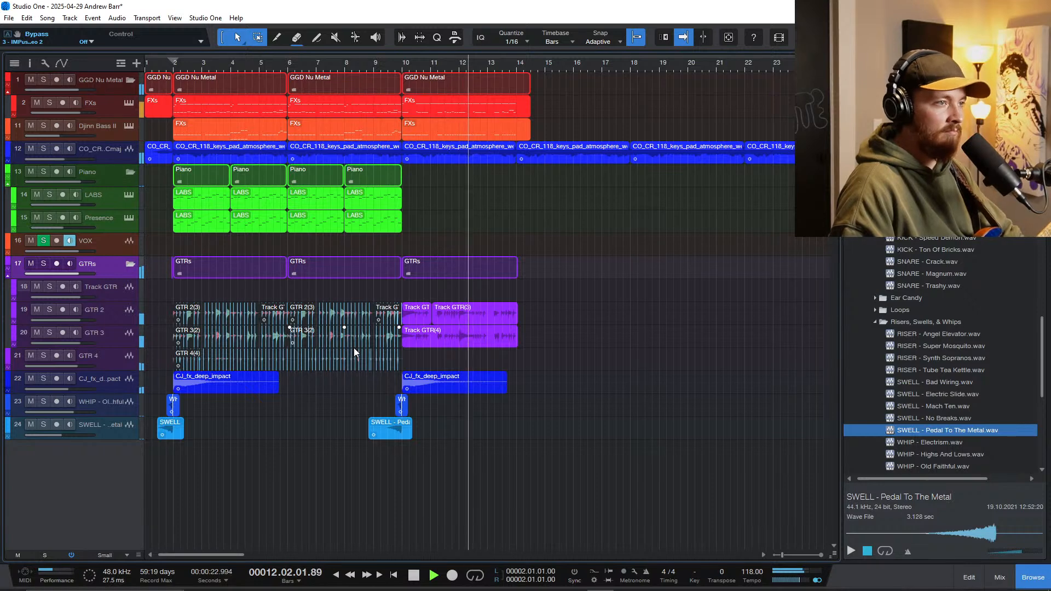
pyautogui.scroll(2, 317, 383)
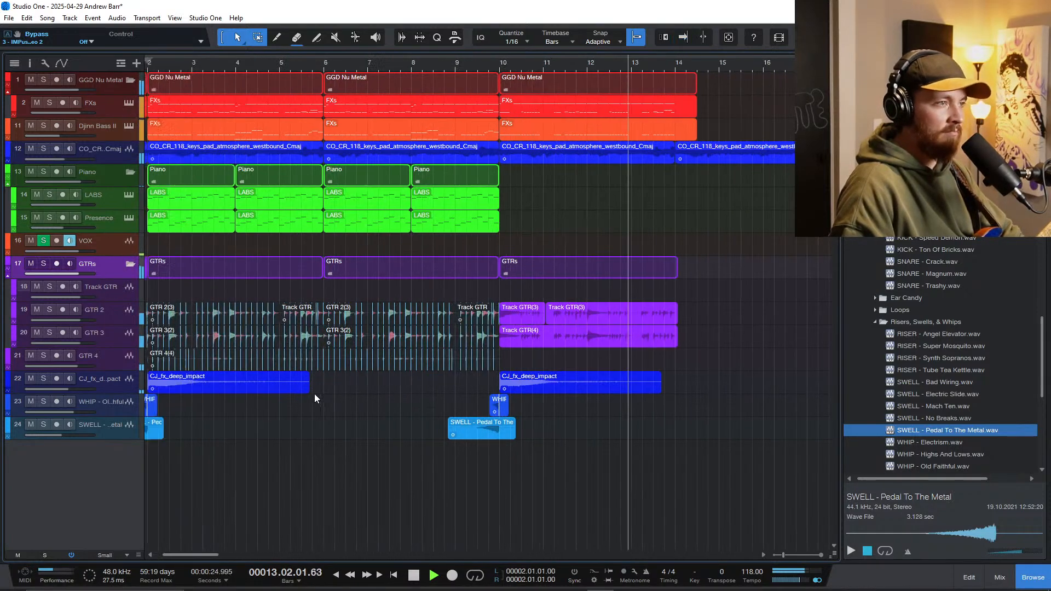
pyautogui.hscroll(-2, 316, 395)
pyautogui.scroll(-2, 288, 365)
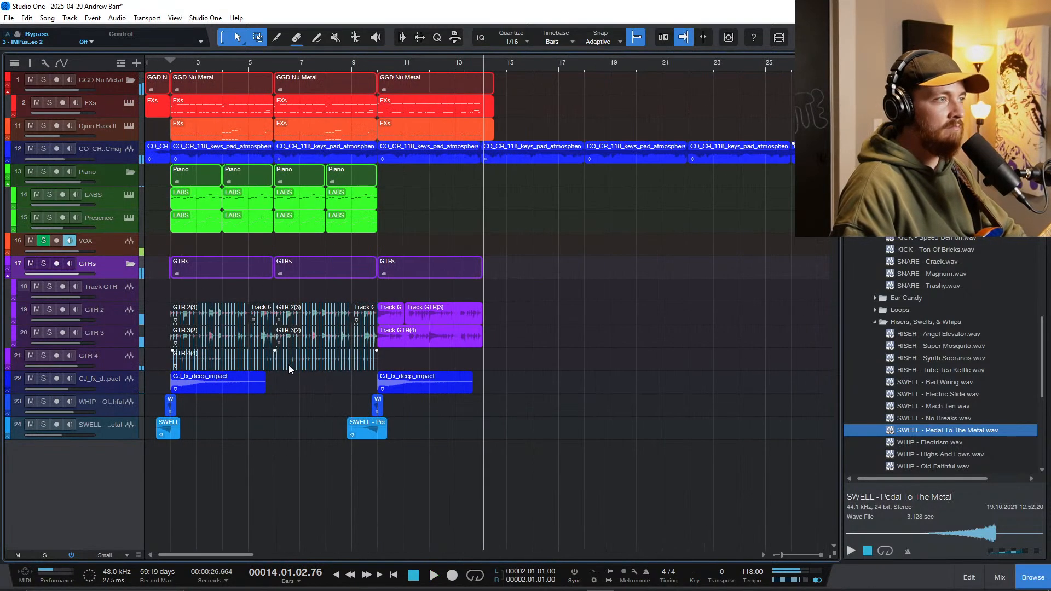
pyautogui.press('space')
pyautogui.hotkey('ctrl', 's')
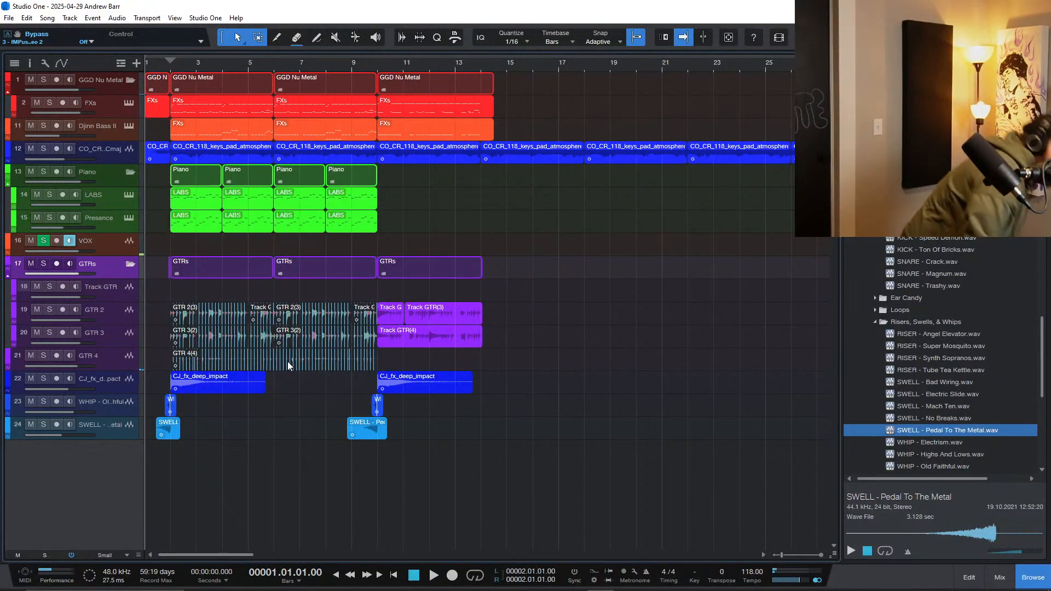
# Step: Play the song from the beginning through the end of the arrangement, and stop playback
pyautogui.hscroll(1, 530, 335)
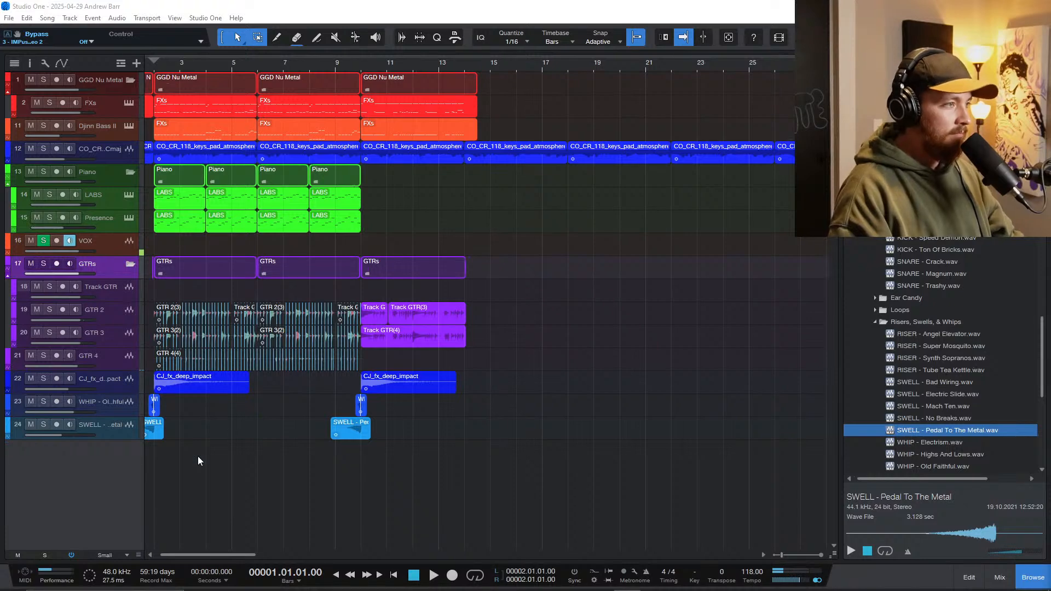
pyautogui.click(207, 475)
pyautogui.scroll(3, 208, 475)
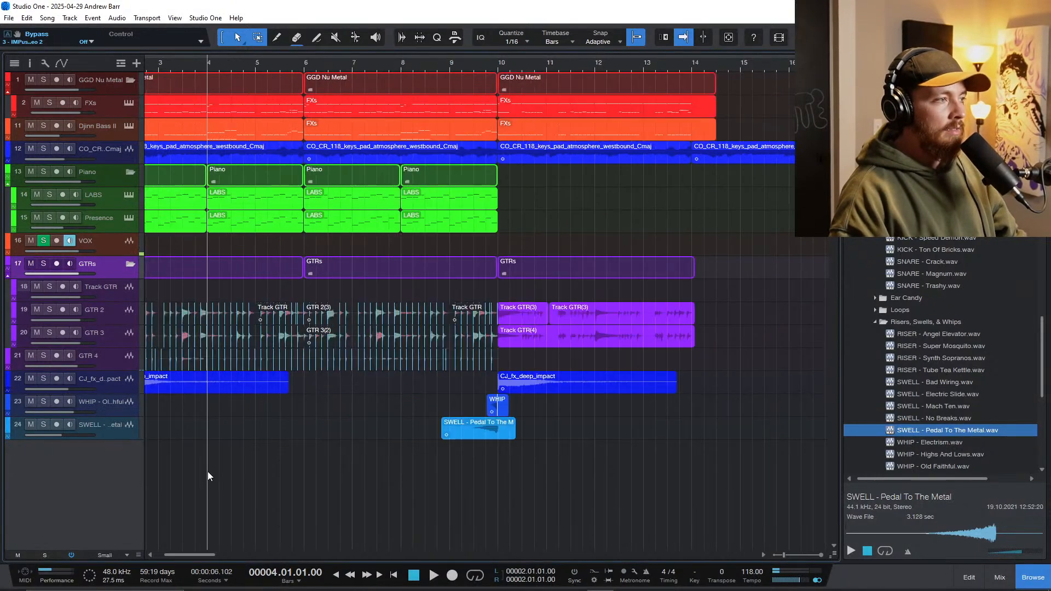
pyautogui.hscroll(-3, 213, 468)
pyautogui.press('Home')
pyautogui.press('space')
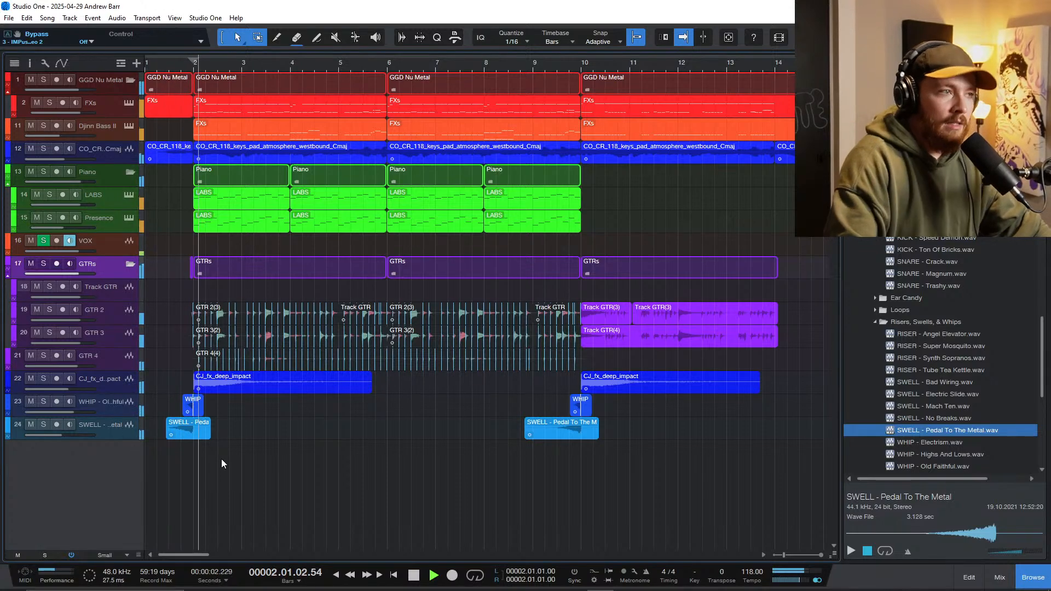
pyautogui.press('w')
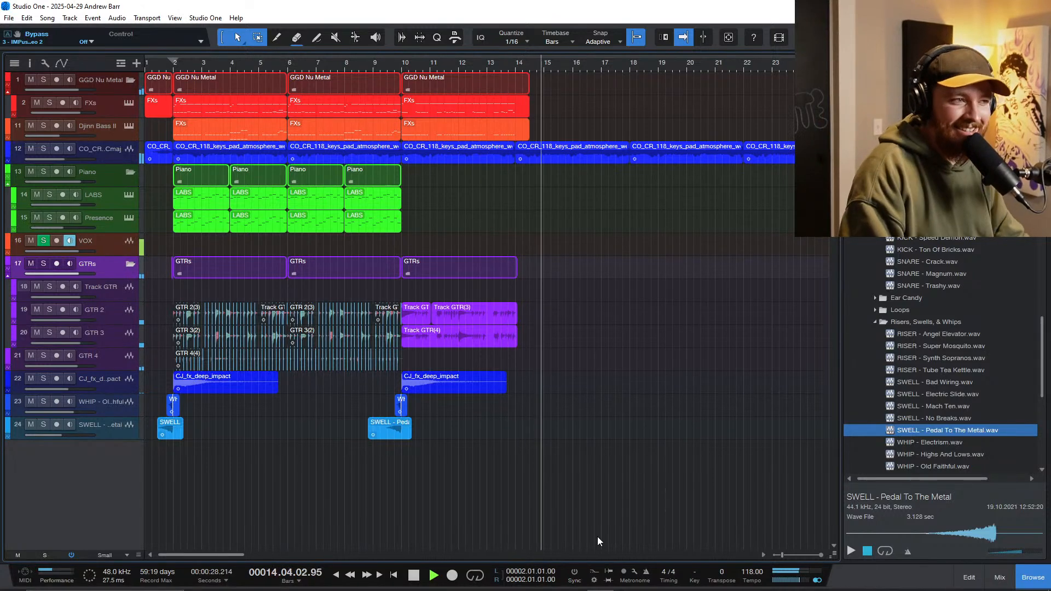
pyautogui.press('space')
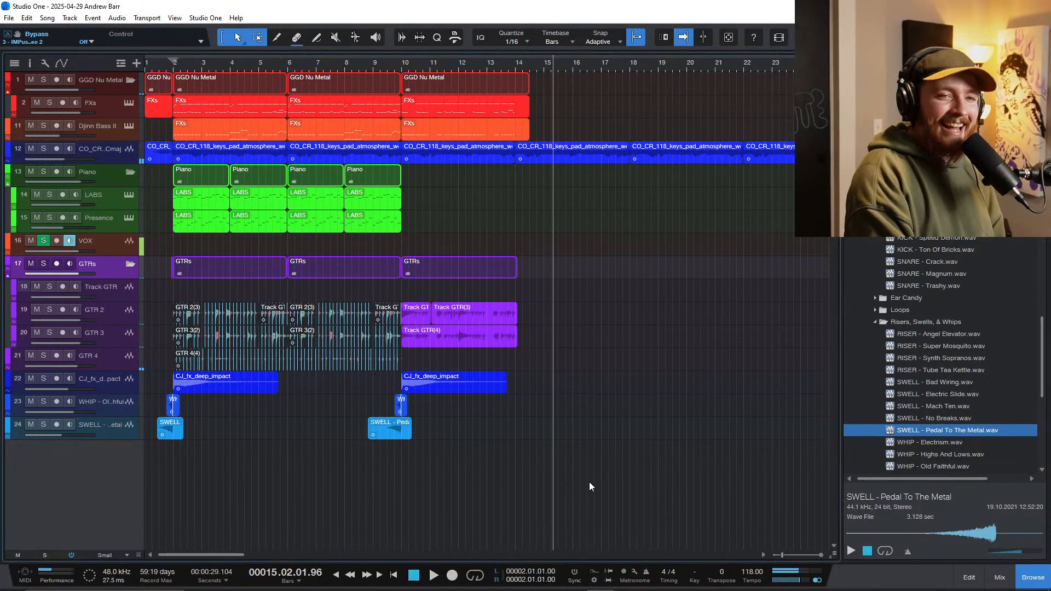